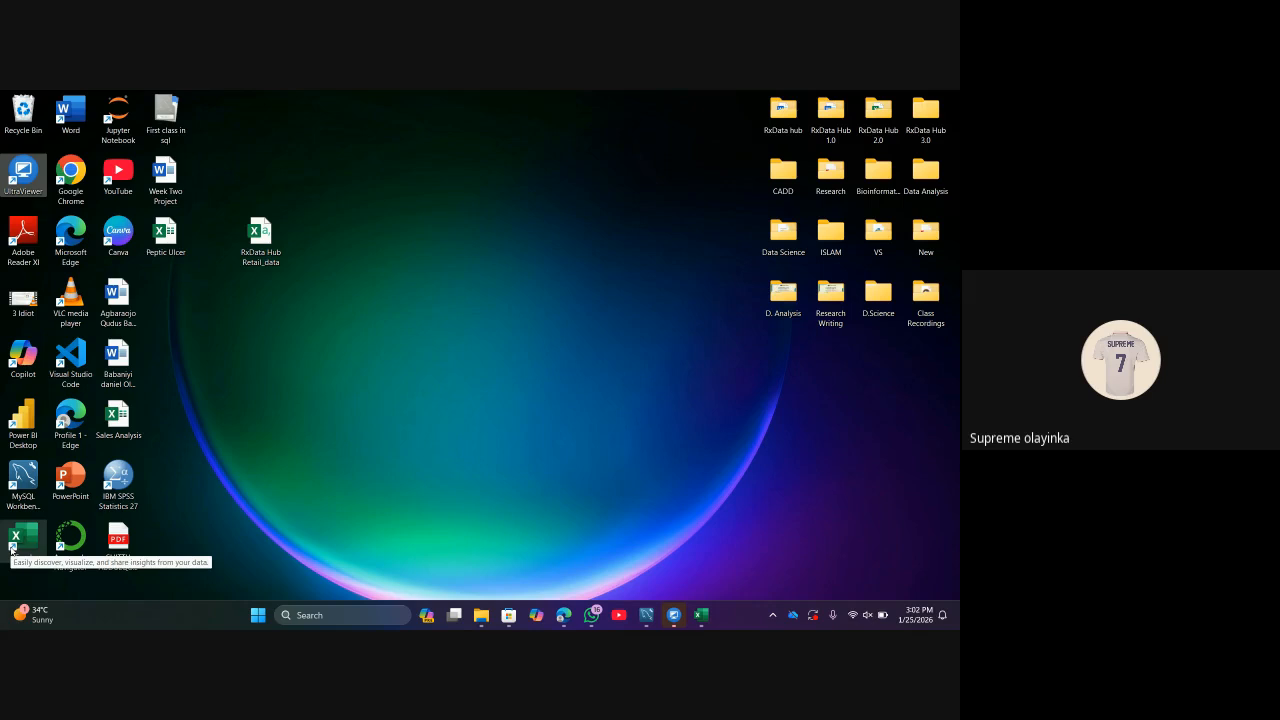
# Open Excel with a blank workbook and maximize its window.
pyautogui.click(25, 543)
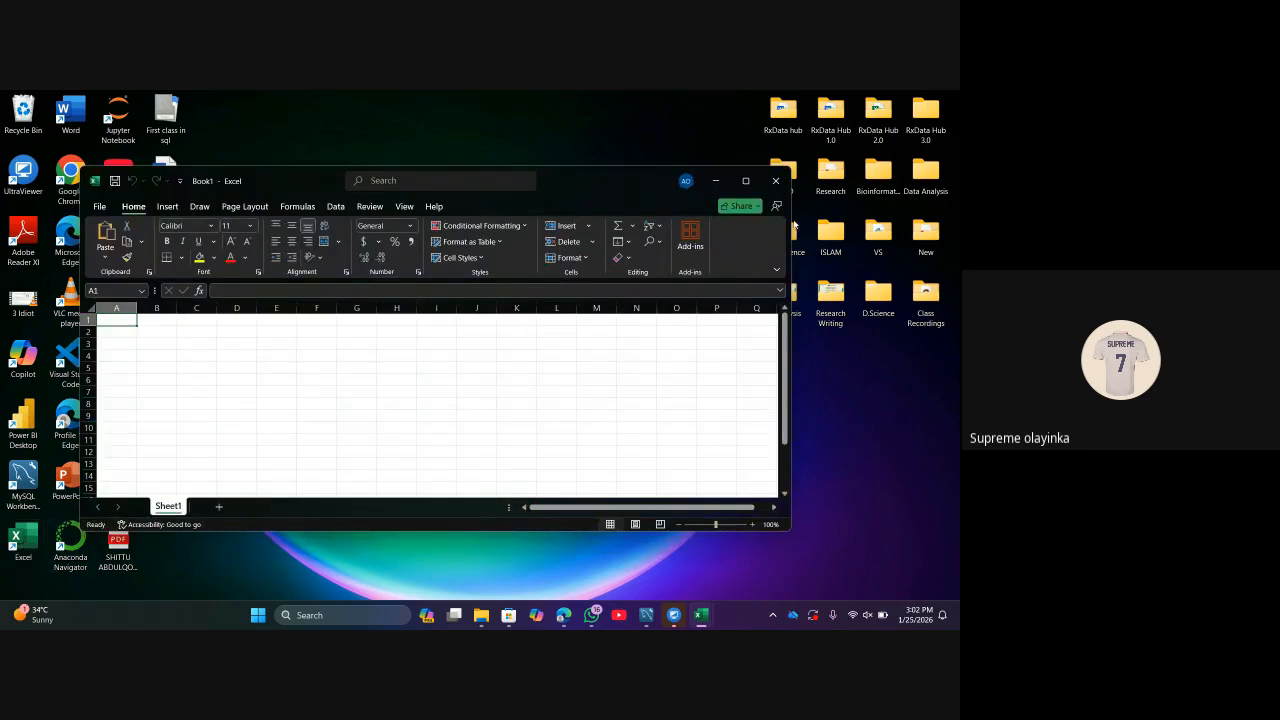
pyautogui.click(745, 182)
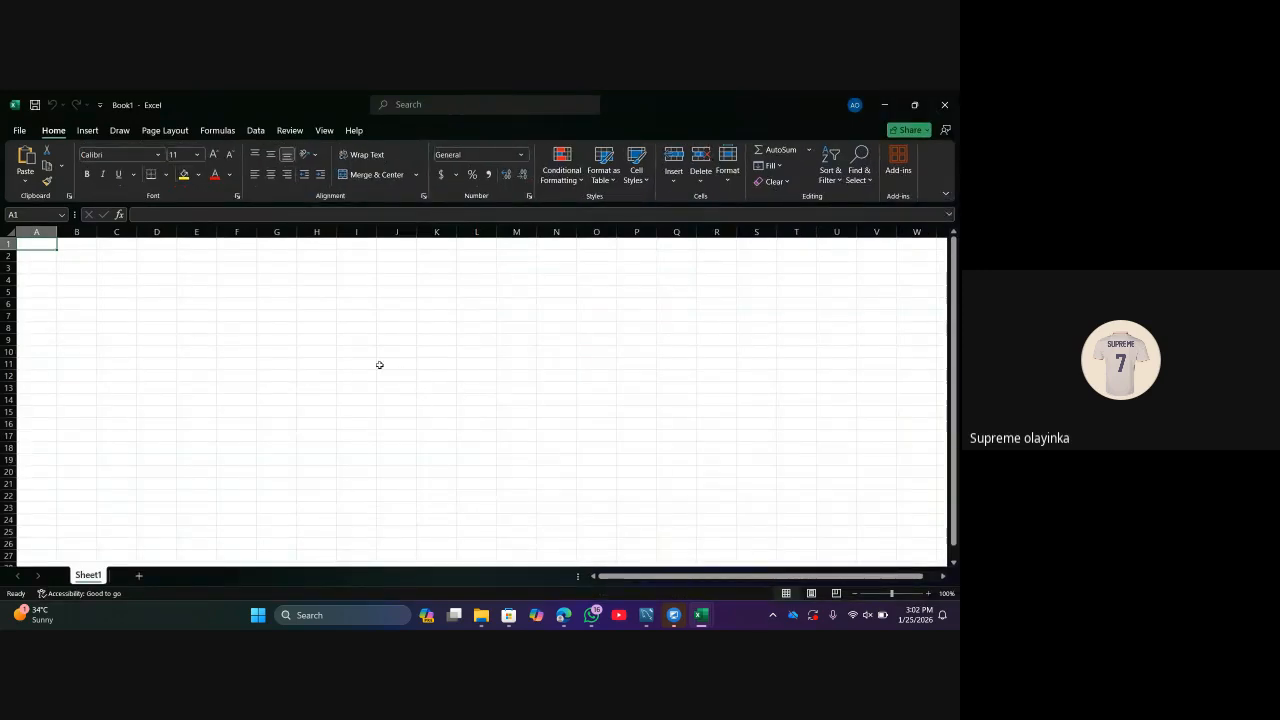
pyautogui.click(95, 305)
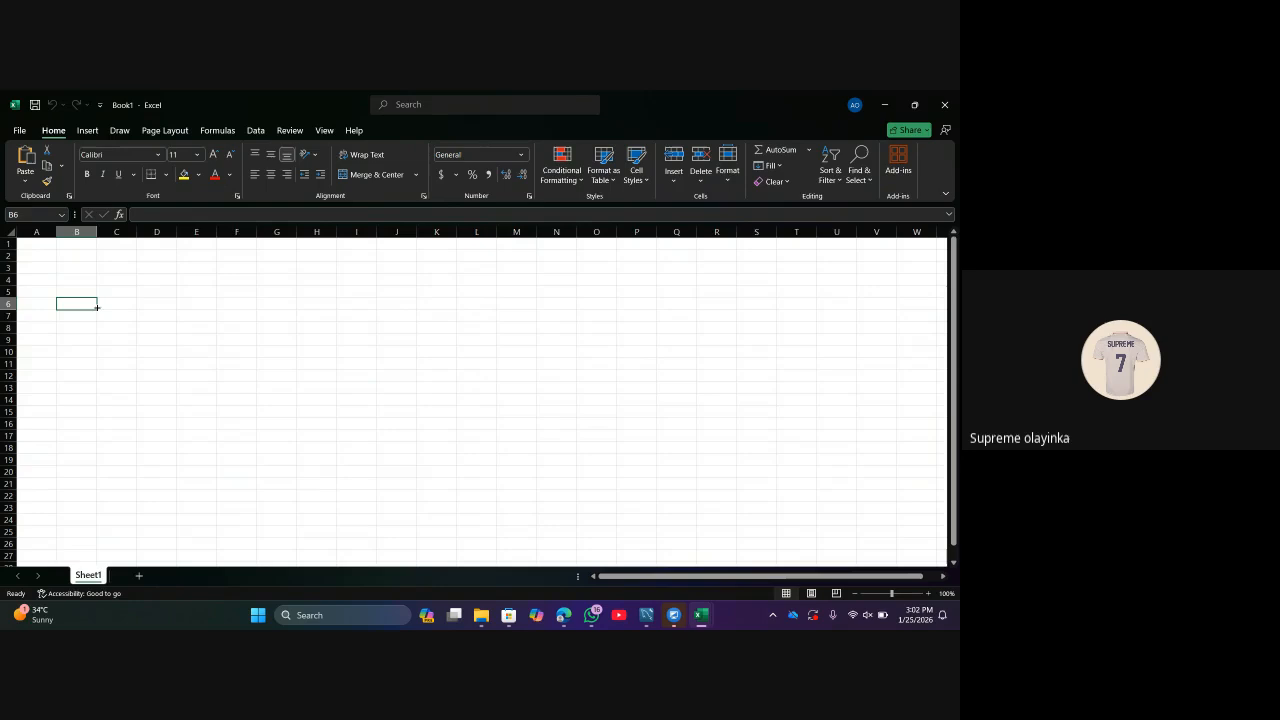
pyautogui.click(245, 304)
pyautogui.click(399, 373)
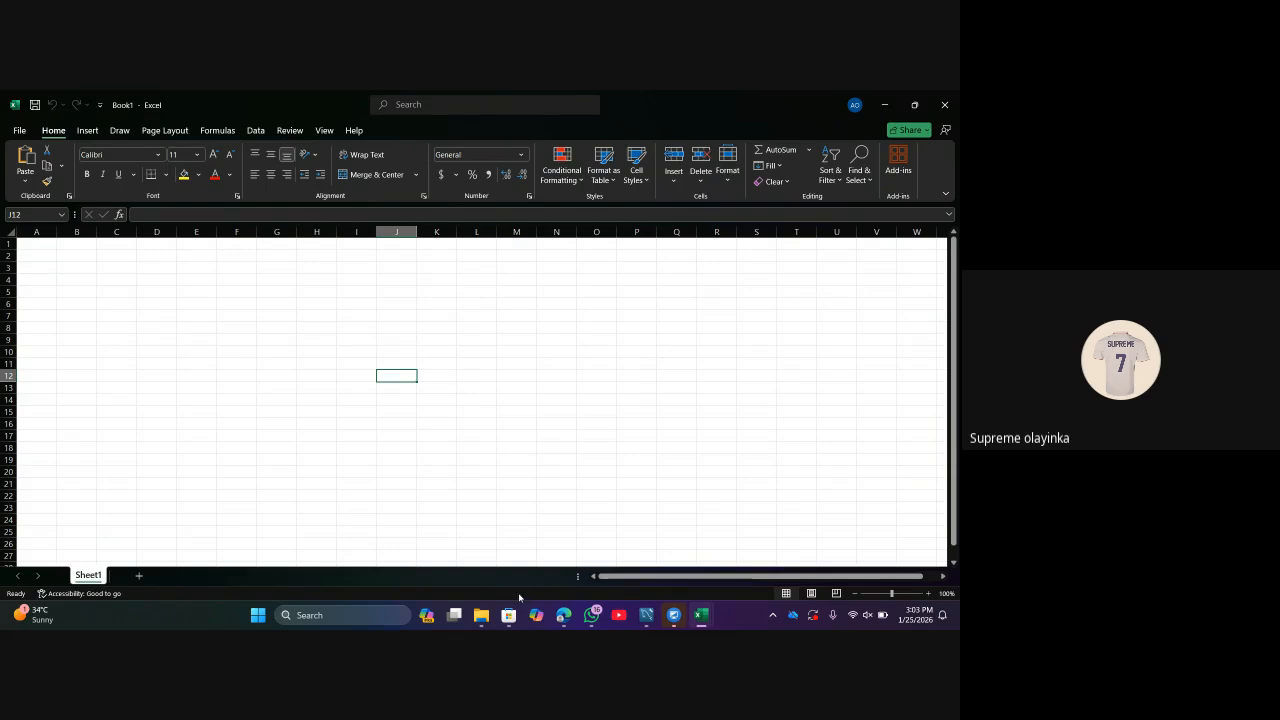
# Enter "Processes" in cell C4 and set the sheet zoom to 120%.
pyautogui.moveTo(568, 610)
pyautogui.click(119, 279)
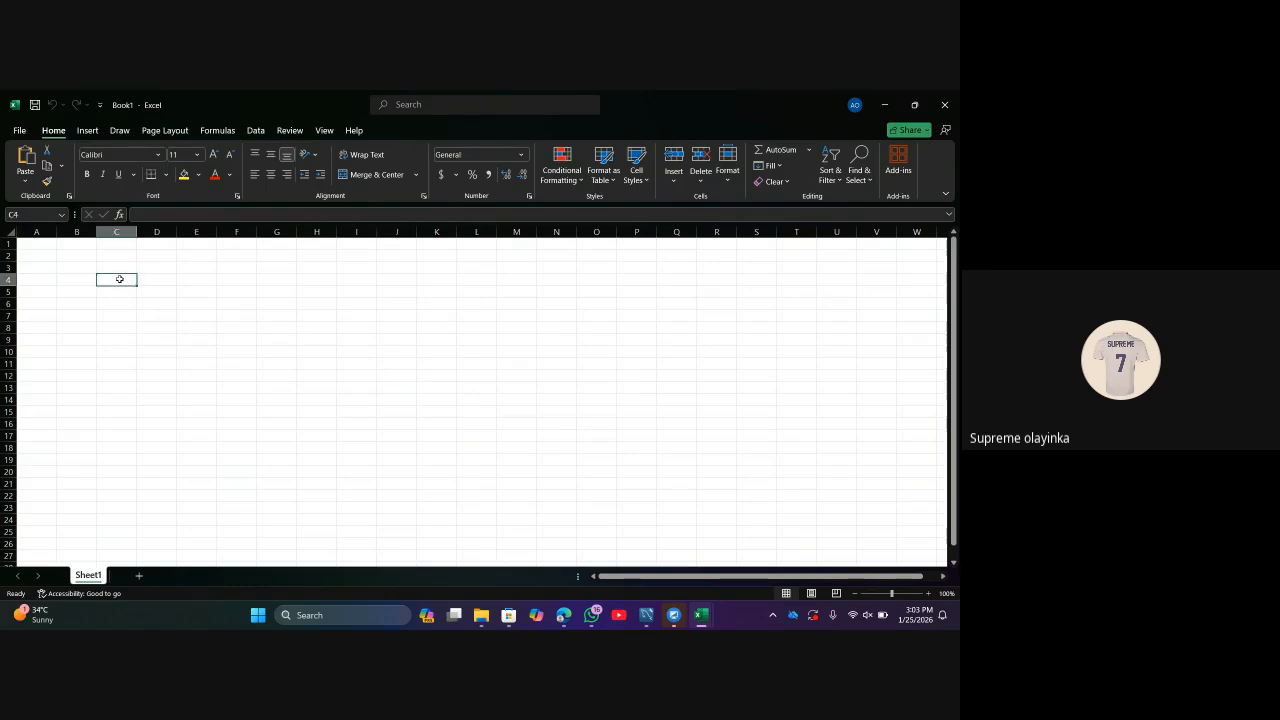
pyautogui.write('Processes')
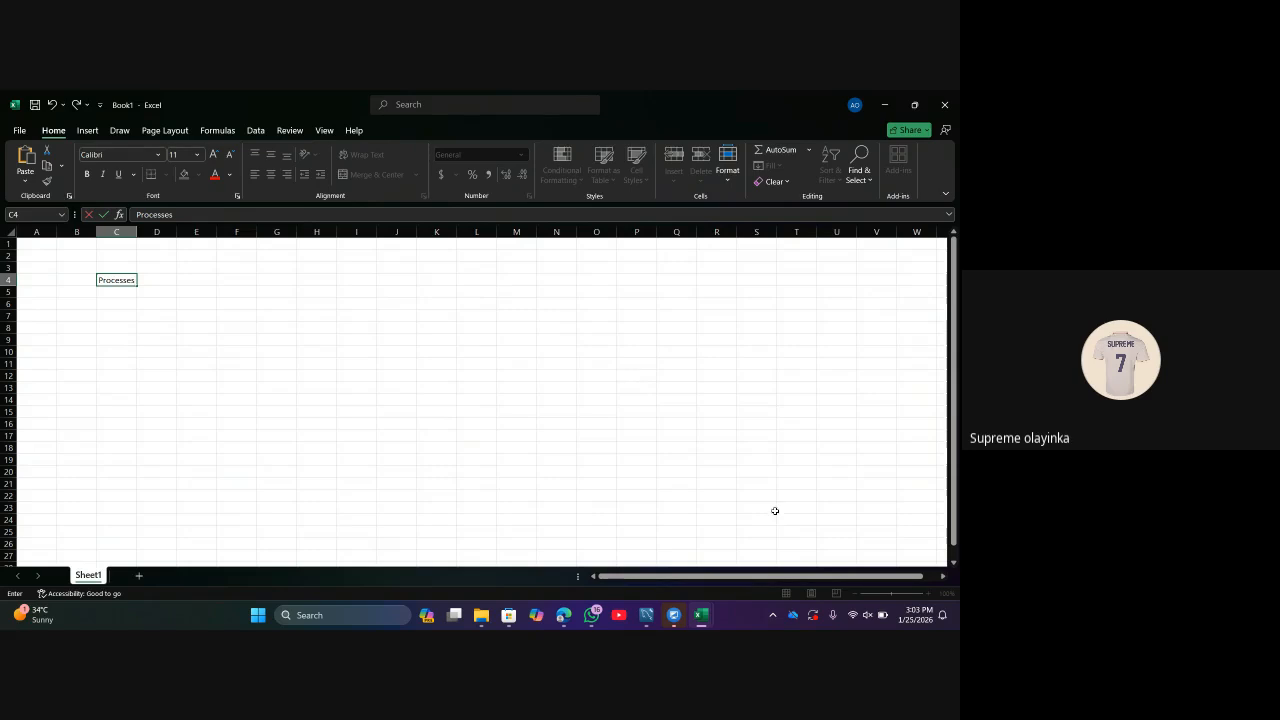
pyautogui.click(851, 507)
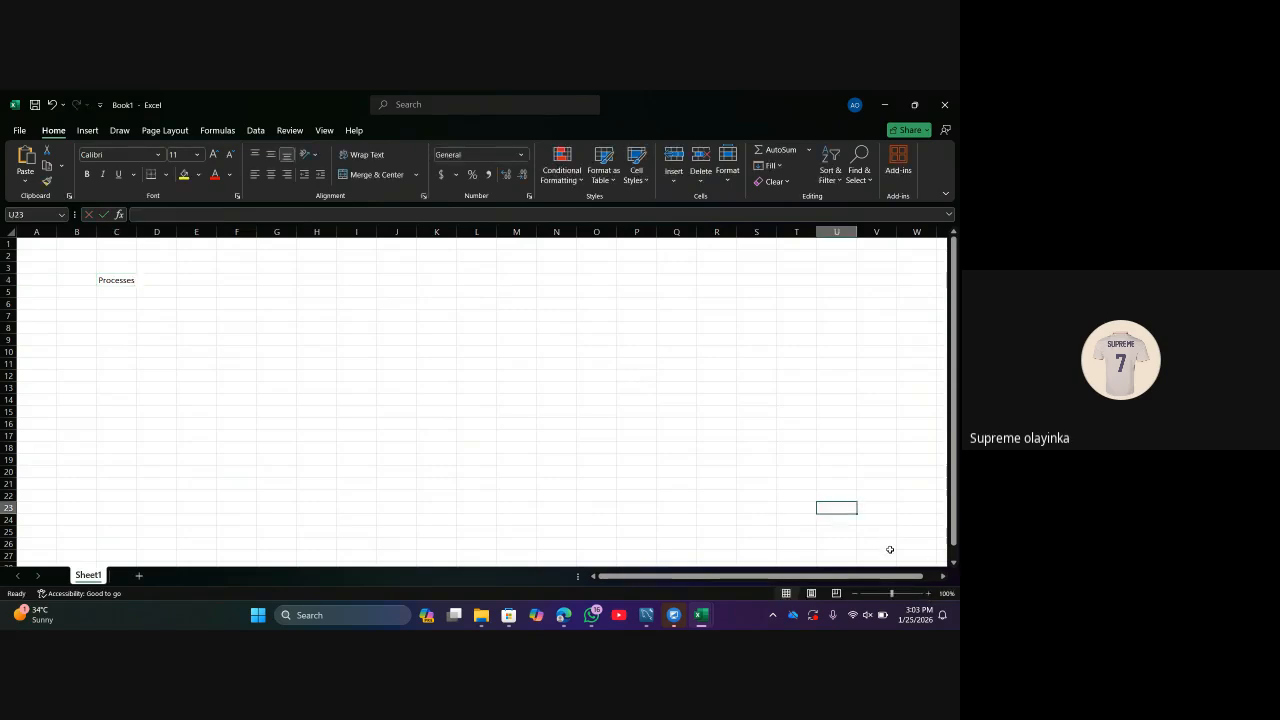
pyautogui.click(929, 594)
pyautogui.click(929, 594)
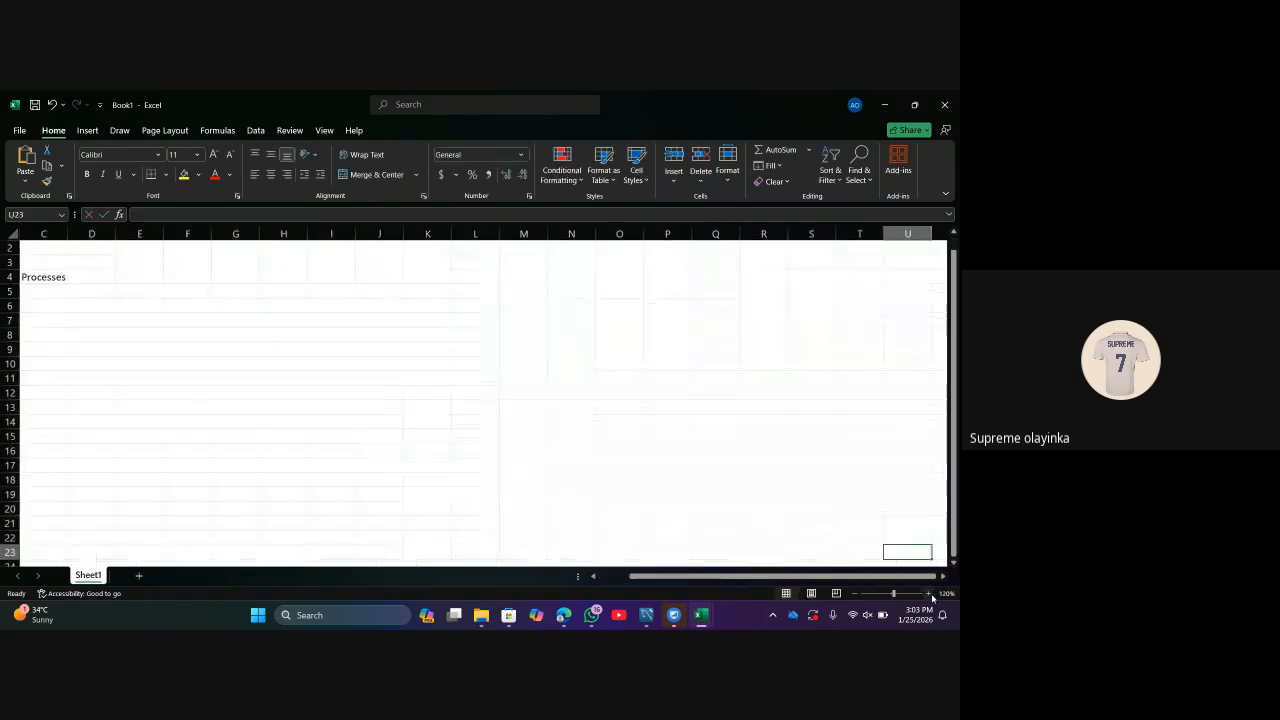
pyautogui.hscroll(-3, 446, 420)
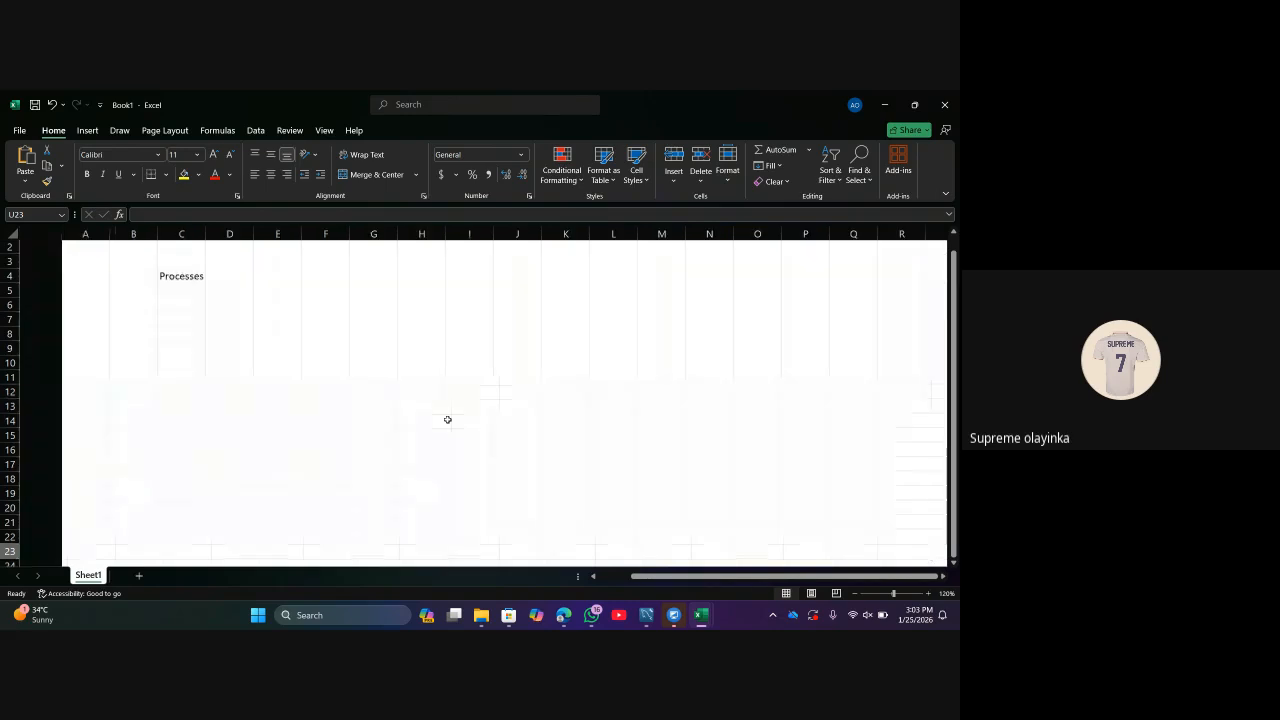
# Extend the heading in cell C4 to read "Processes of Data Analysis".
pyautogui.click(141, 277)
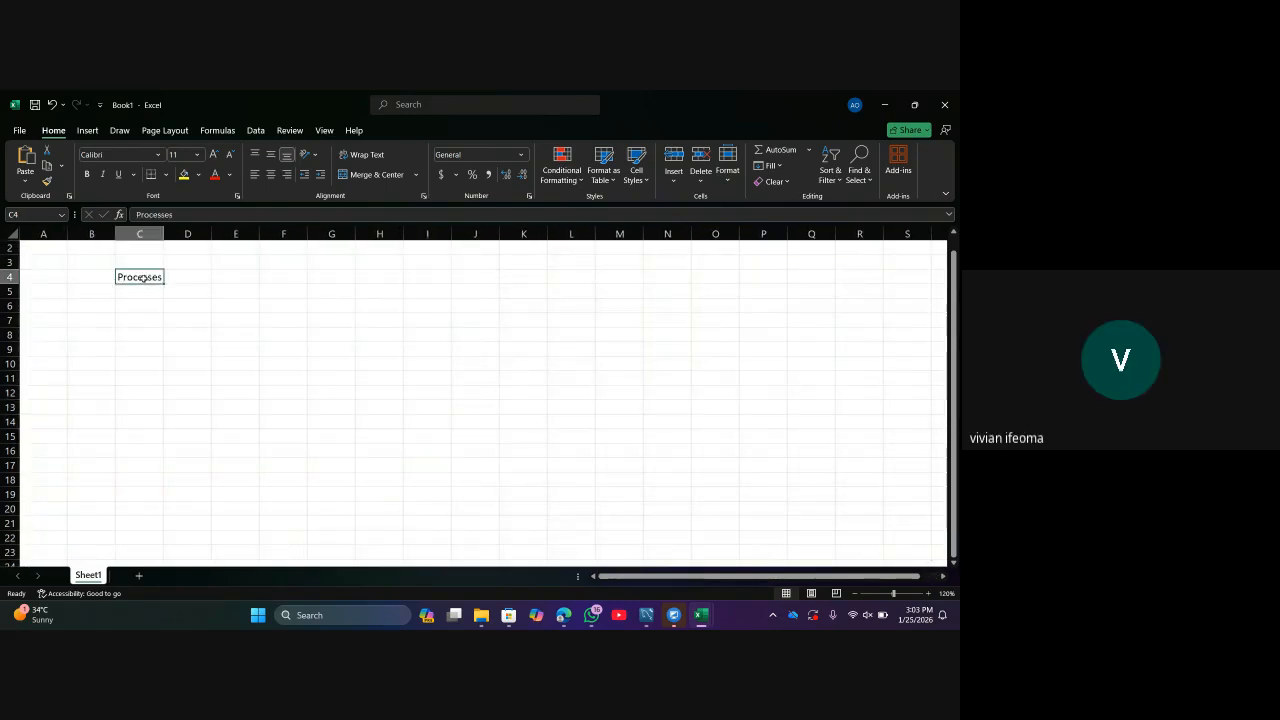
pyautogui.doubleClick(144, 278)
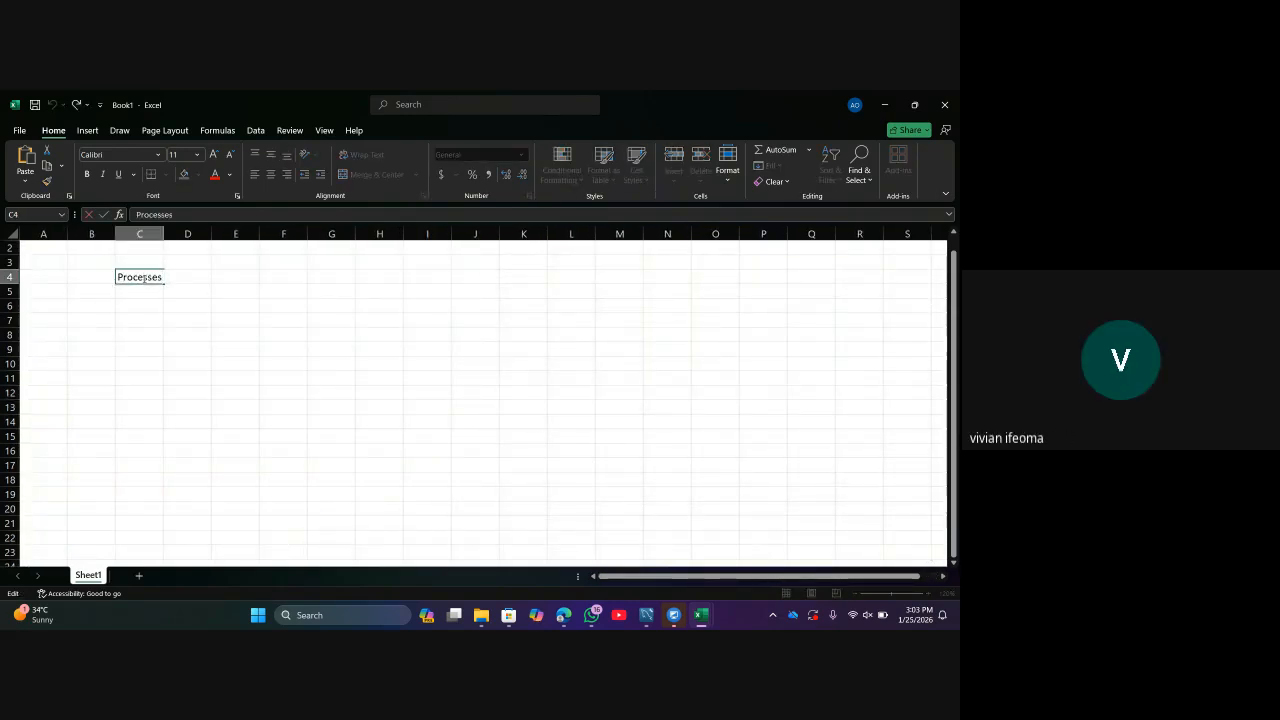
pyautogui.write('of')
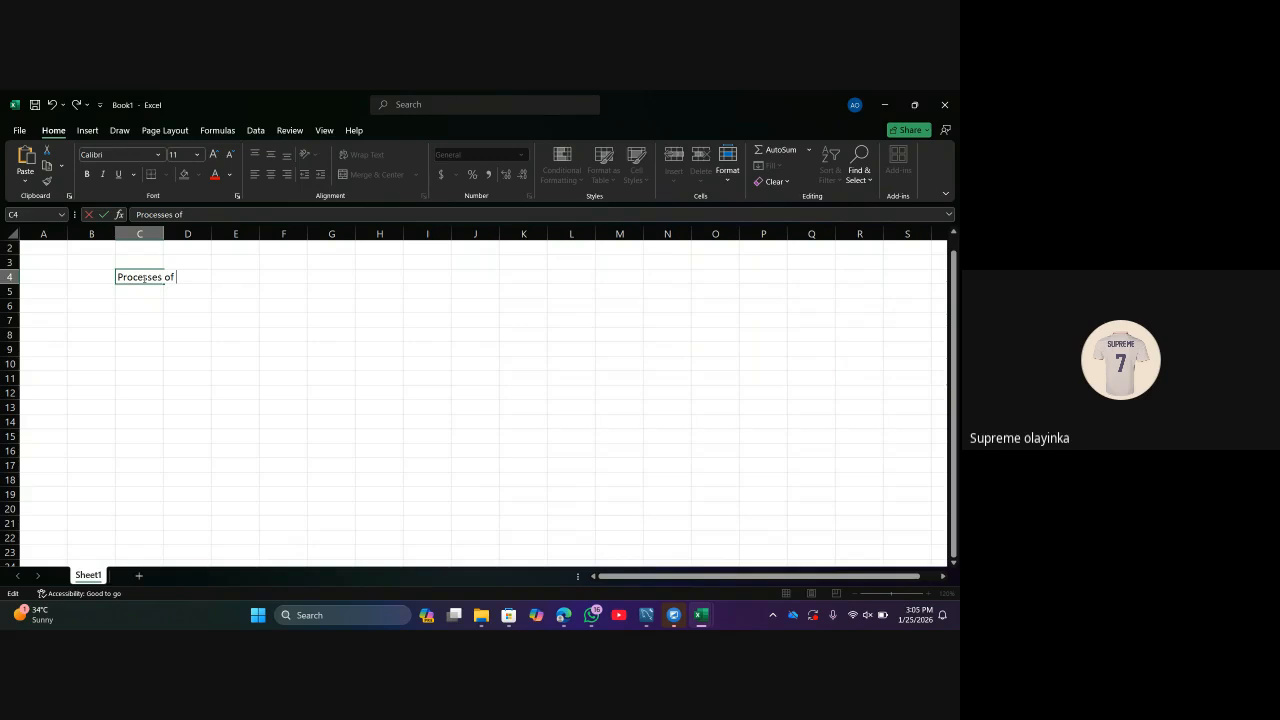
pyautogui.write('Data Analysis')
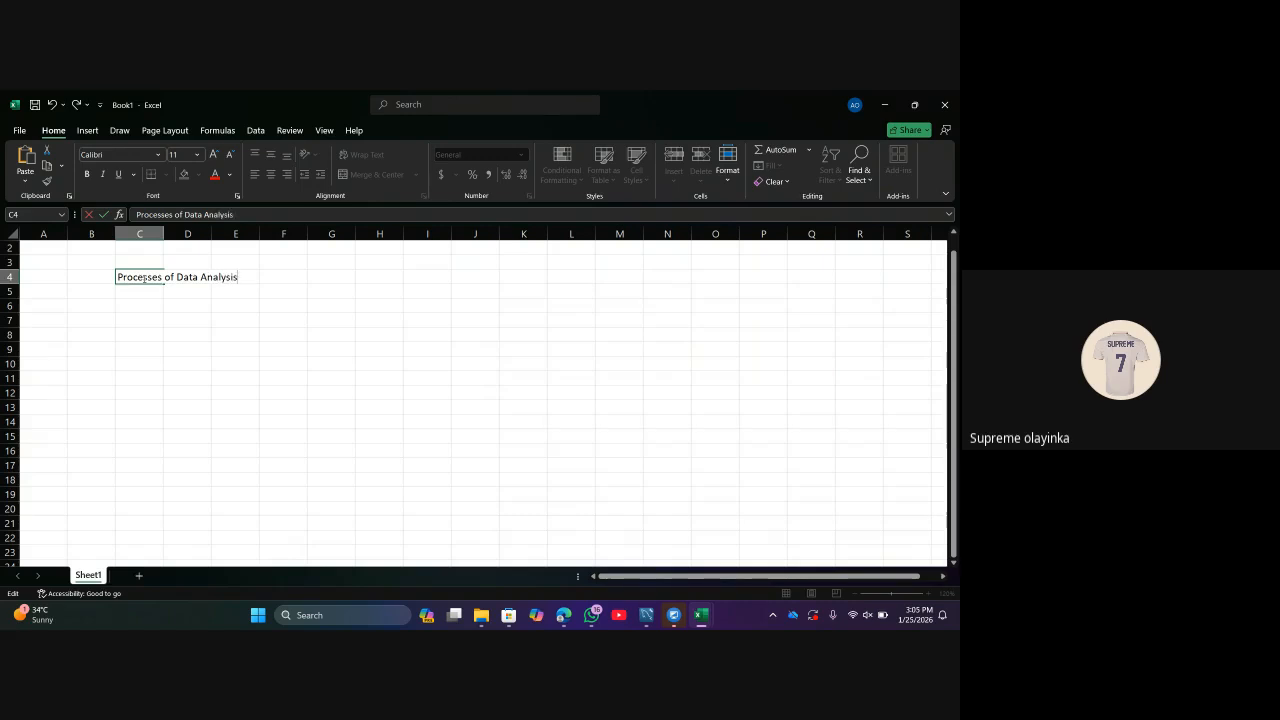
pyautogui.press('Return')
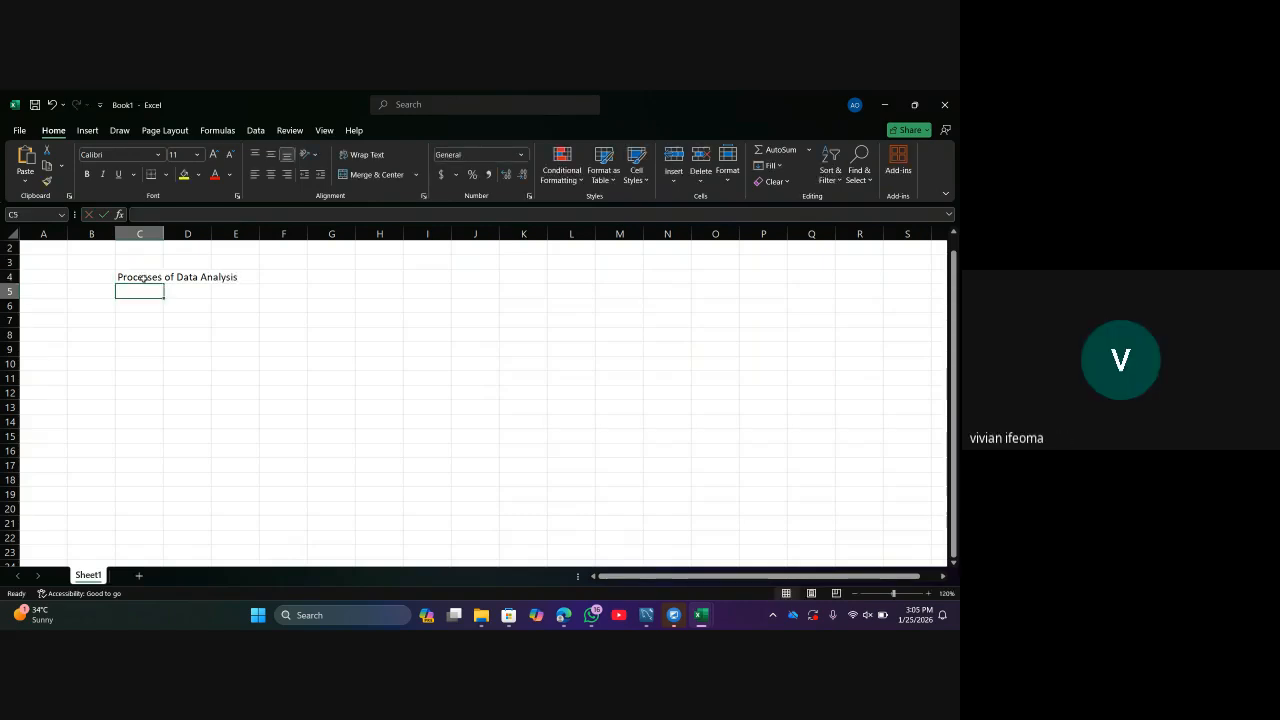
# Enter "Getting the Data" in cell C5 and "Transforming the data" in cell C6.
pyautogui.write('Getting')
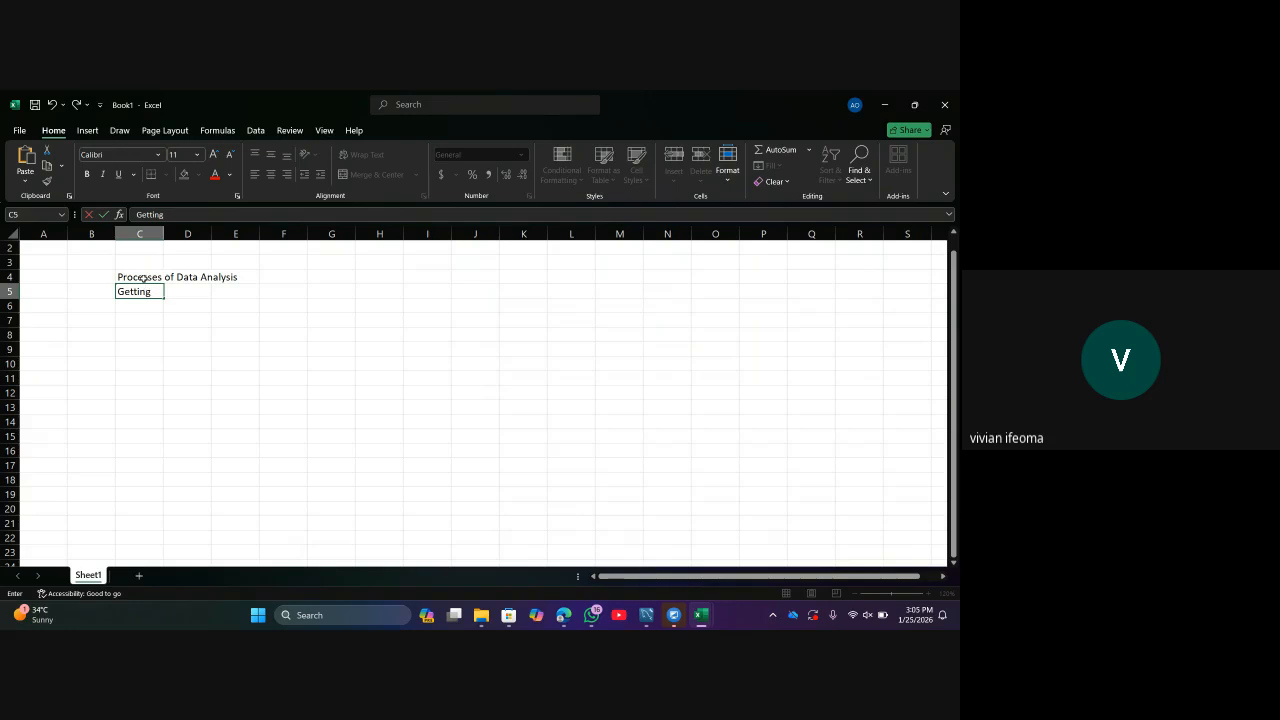
pyautogui.write(' the Dat')
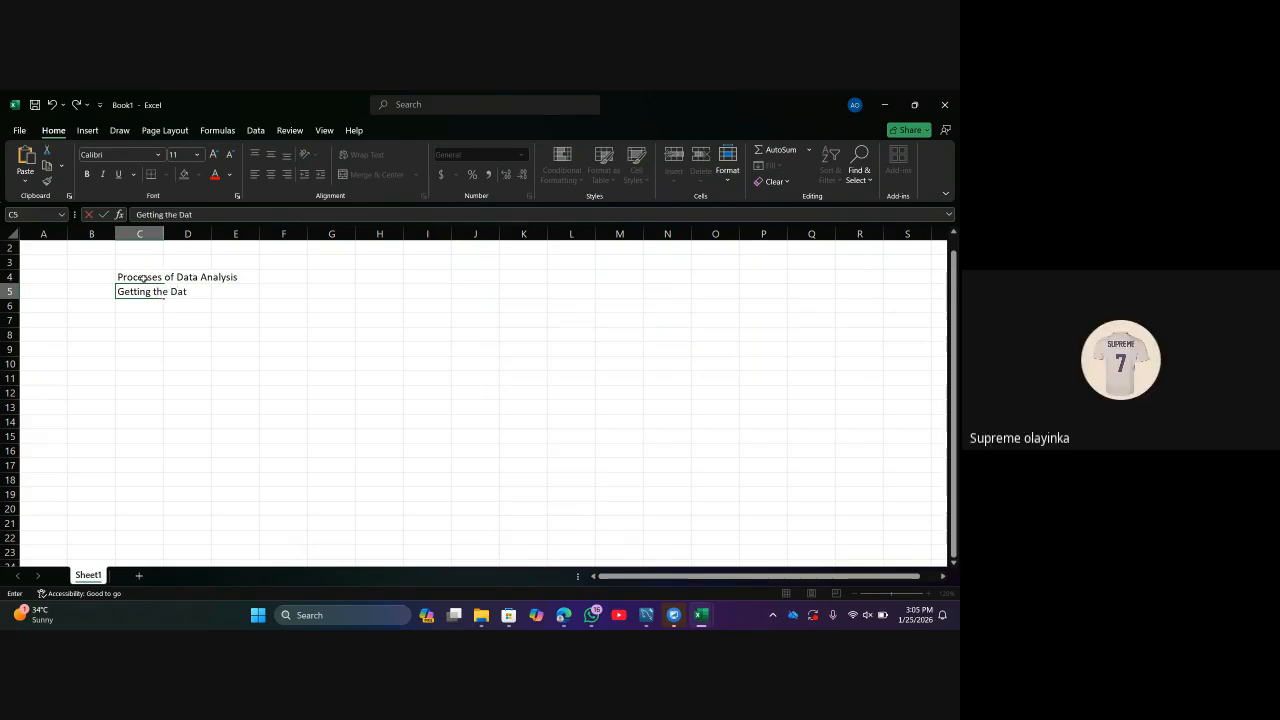
pyautogui.write('a')
pyautogui.press('Return')
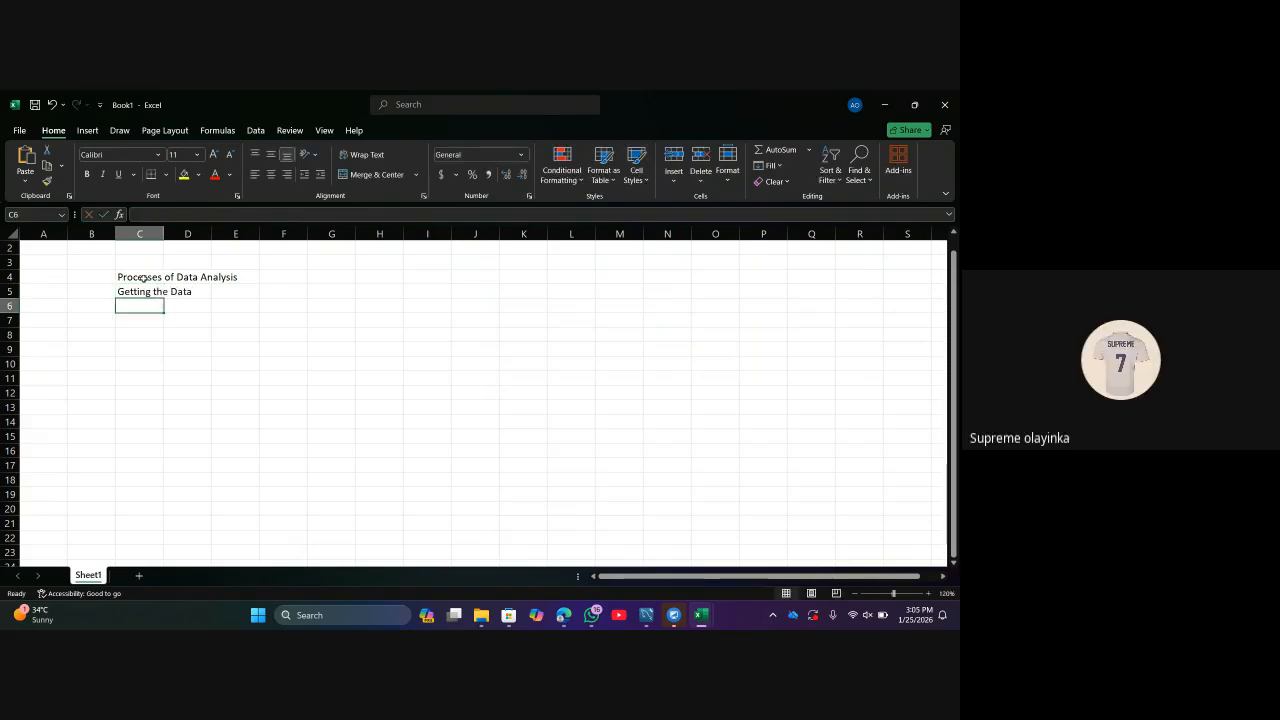
pyautogui.write('Tra')
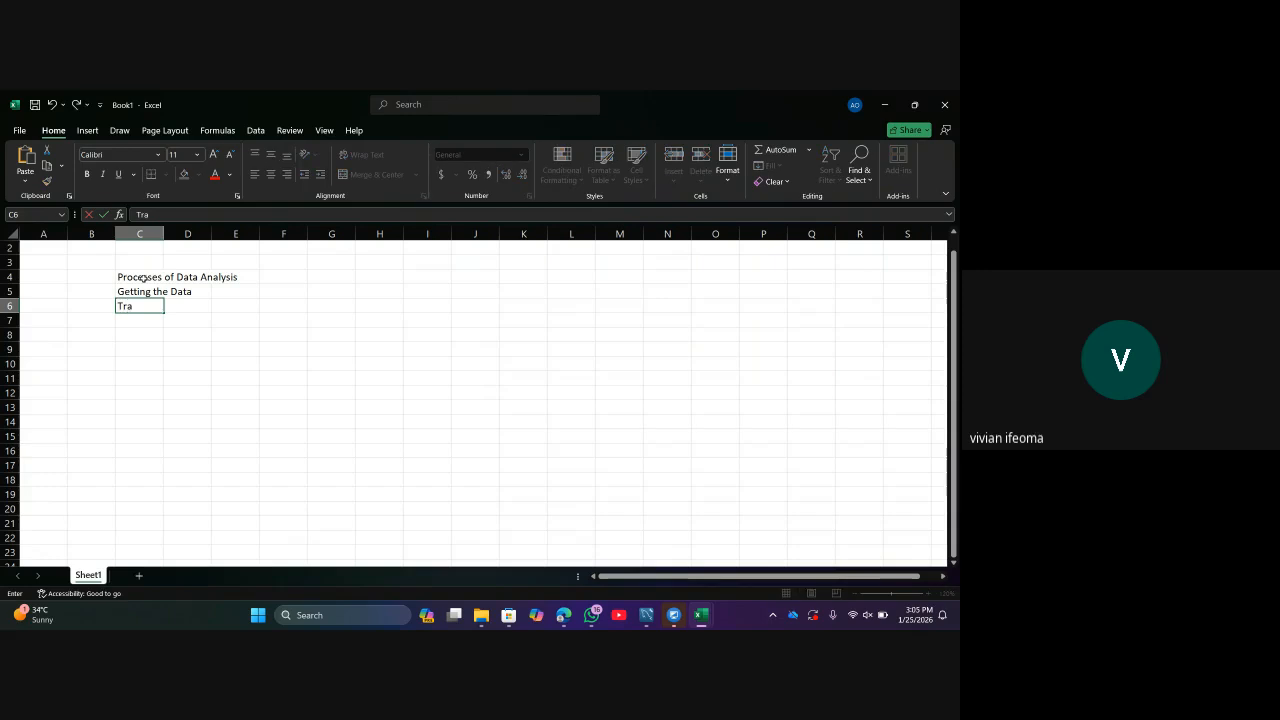
pyautogui.write('nsfo')
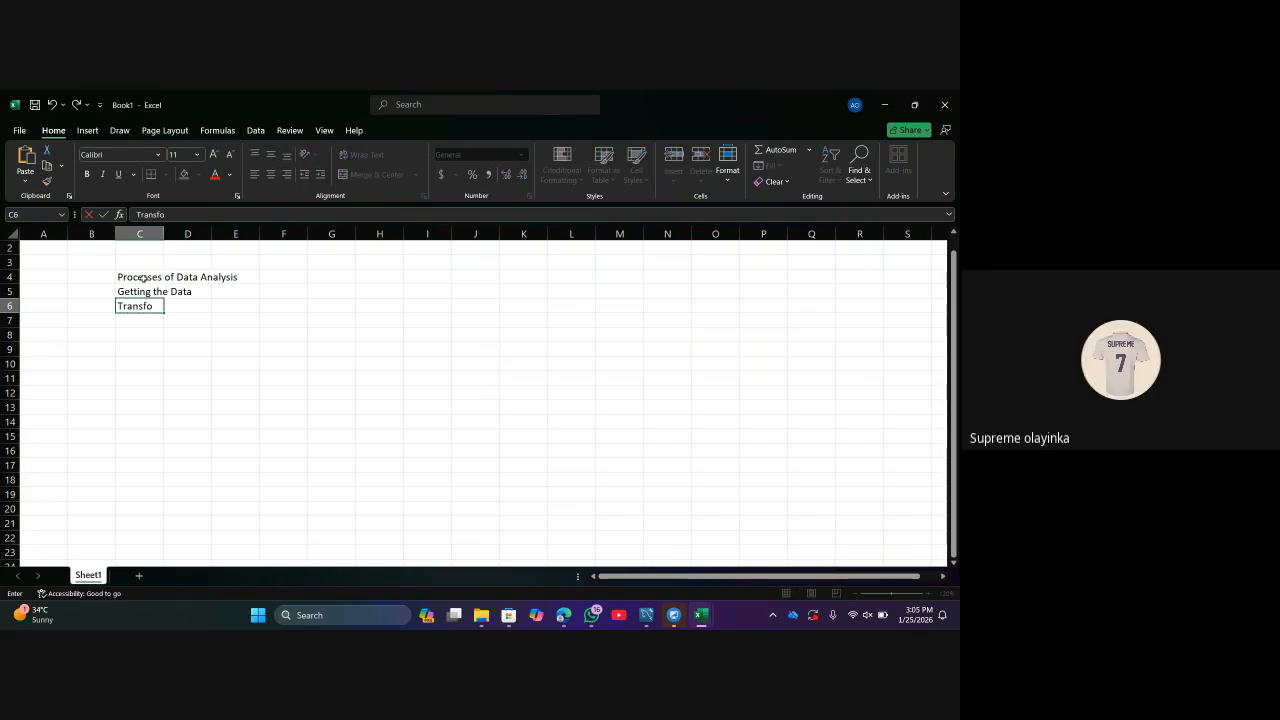
pyautogui.write('rming the data')
pyautogui.press('Return')
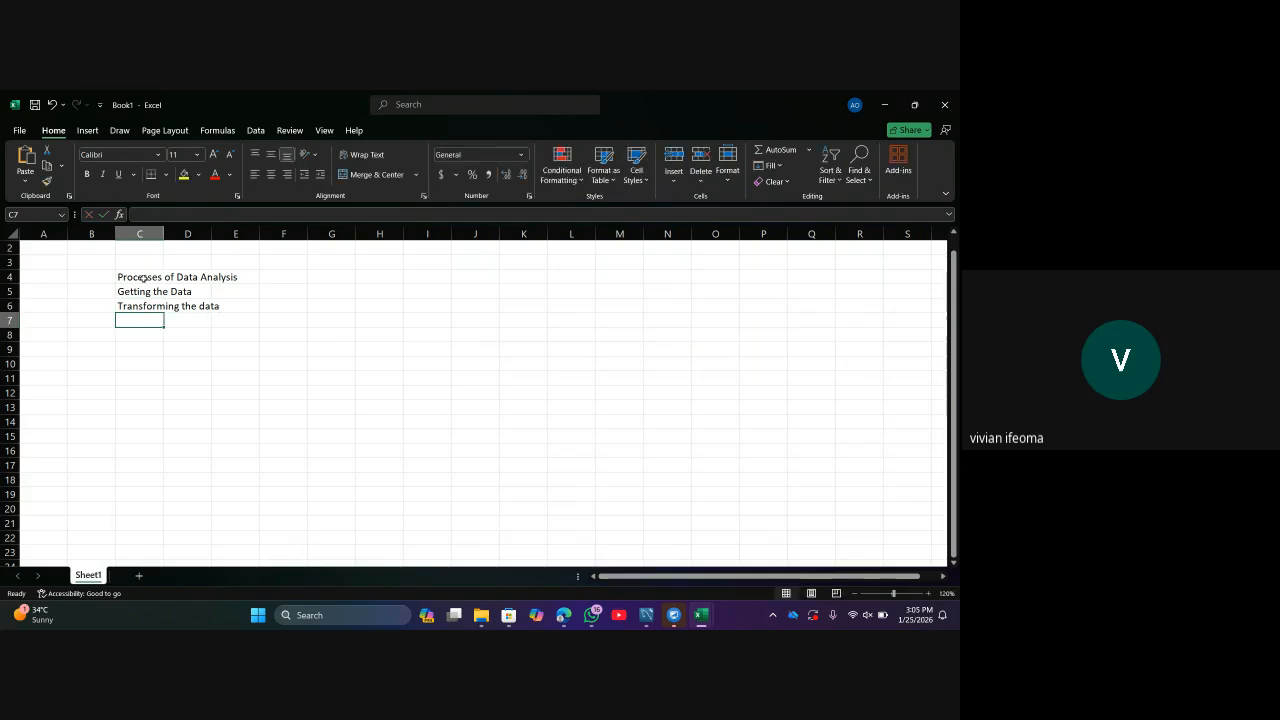
# Enter "Analyzibg the data" in cell C7 and "Visualization" in cell C8.
pyautogui.write('Anal')
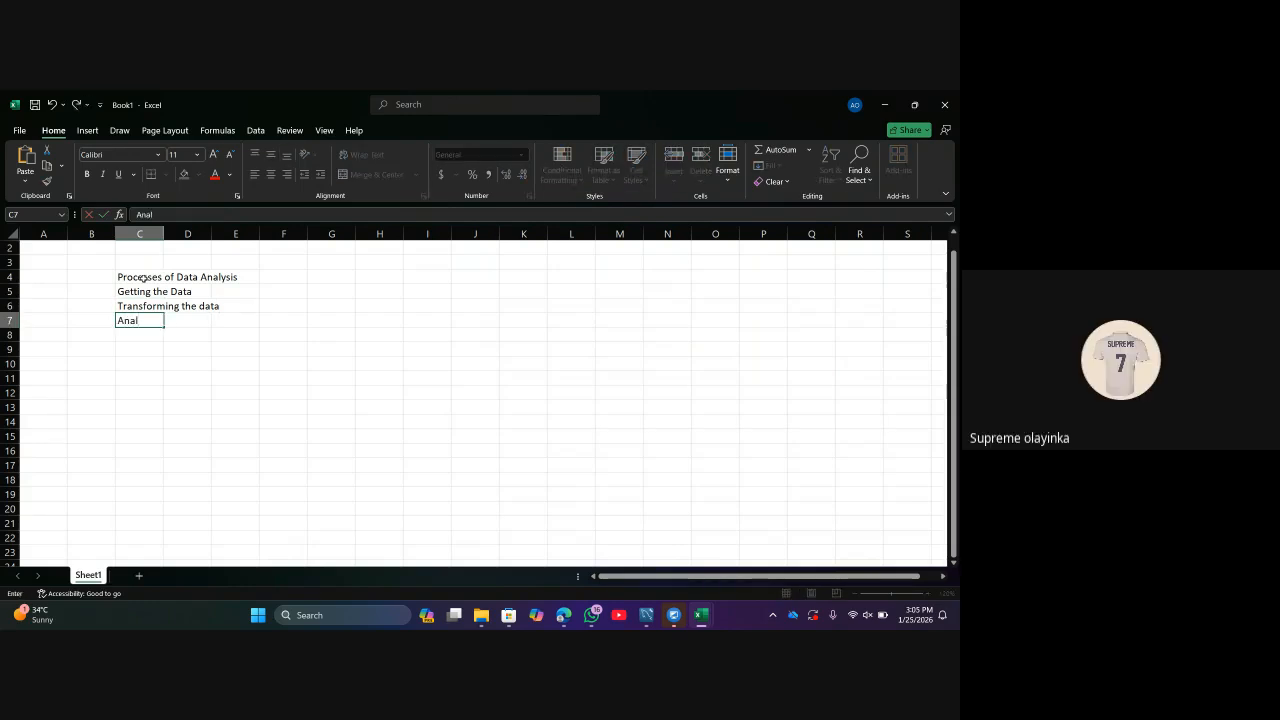
pyautogui.write('yzibg')
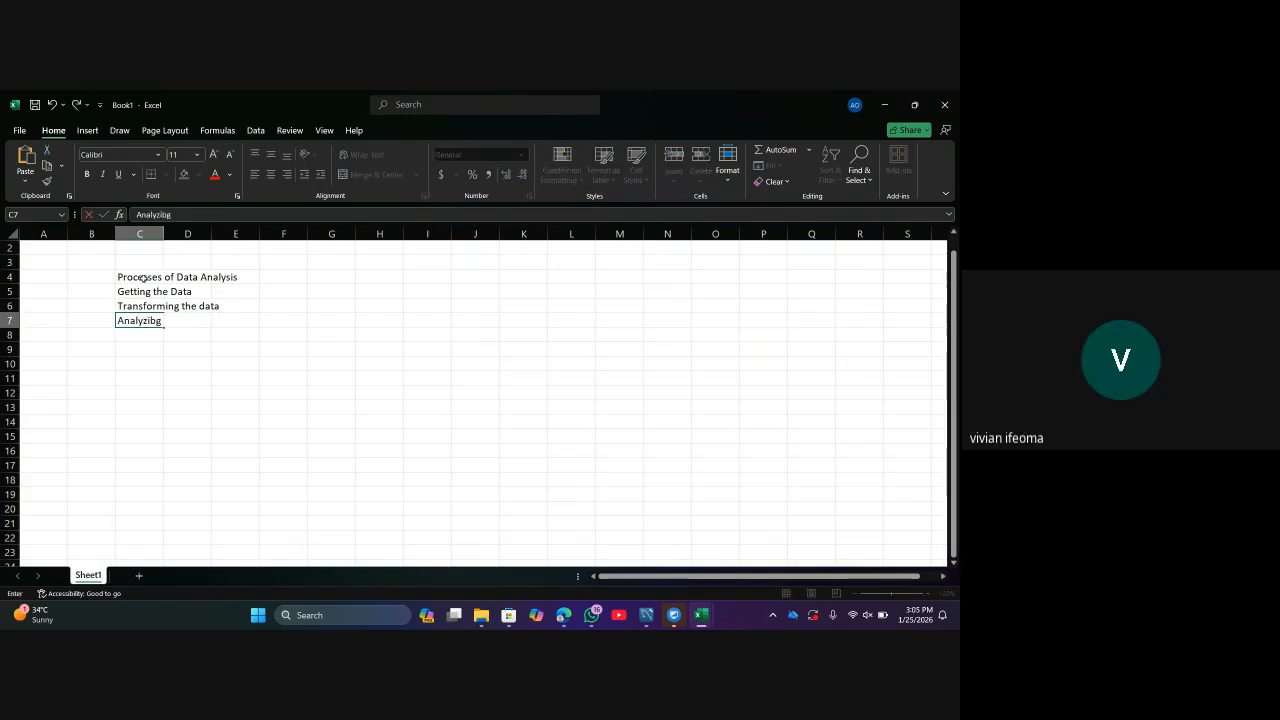
pyautogui.write(' the data')
pyautogui.press('Return')
pyautogui.write('Vi')
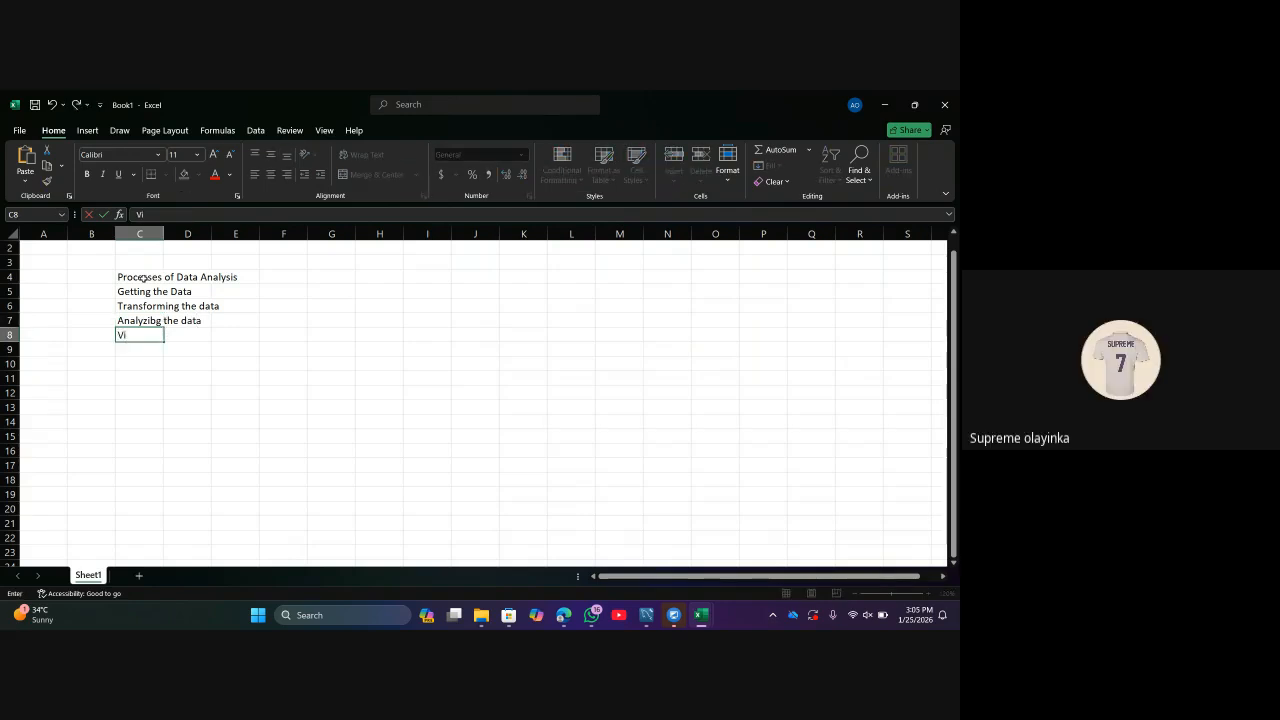
pyautogui.write('sualizat')
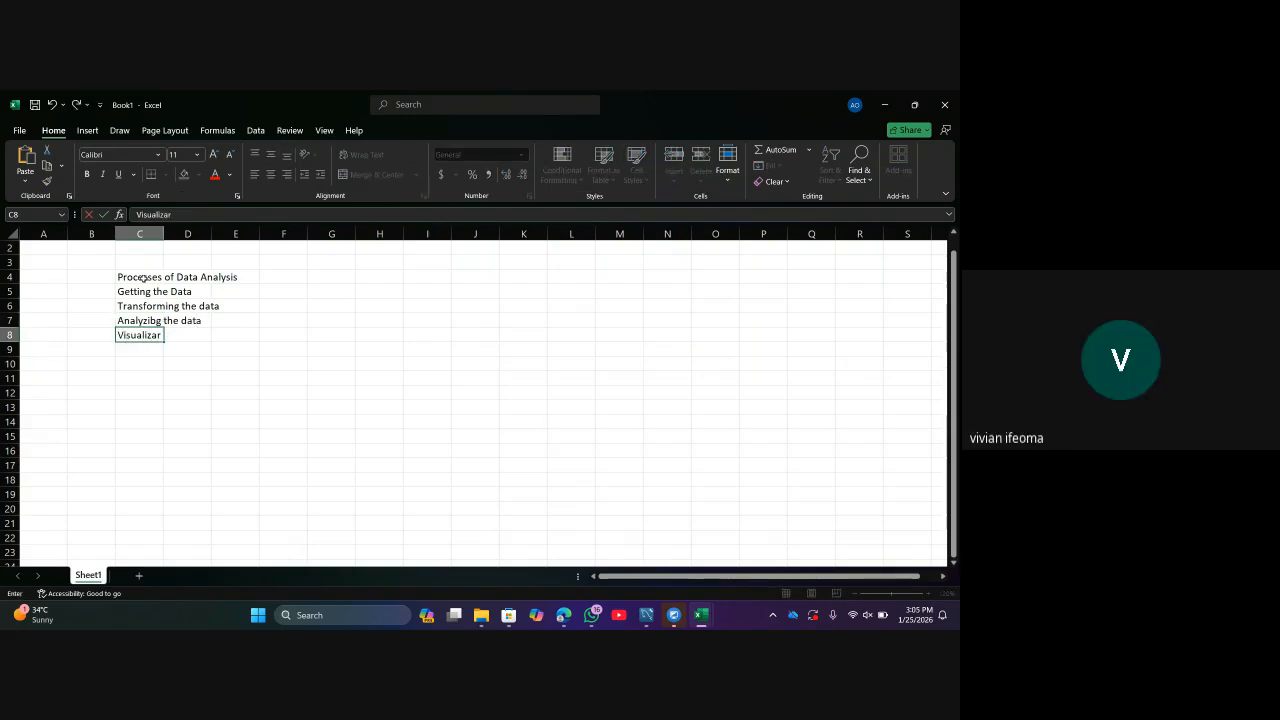
pyautogui.write('ion')
pyautogui.press('Return')
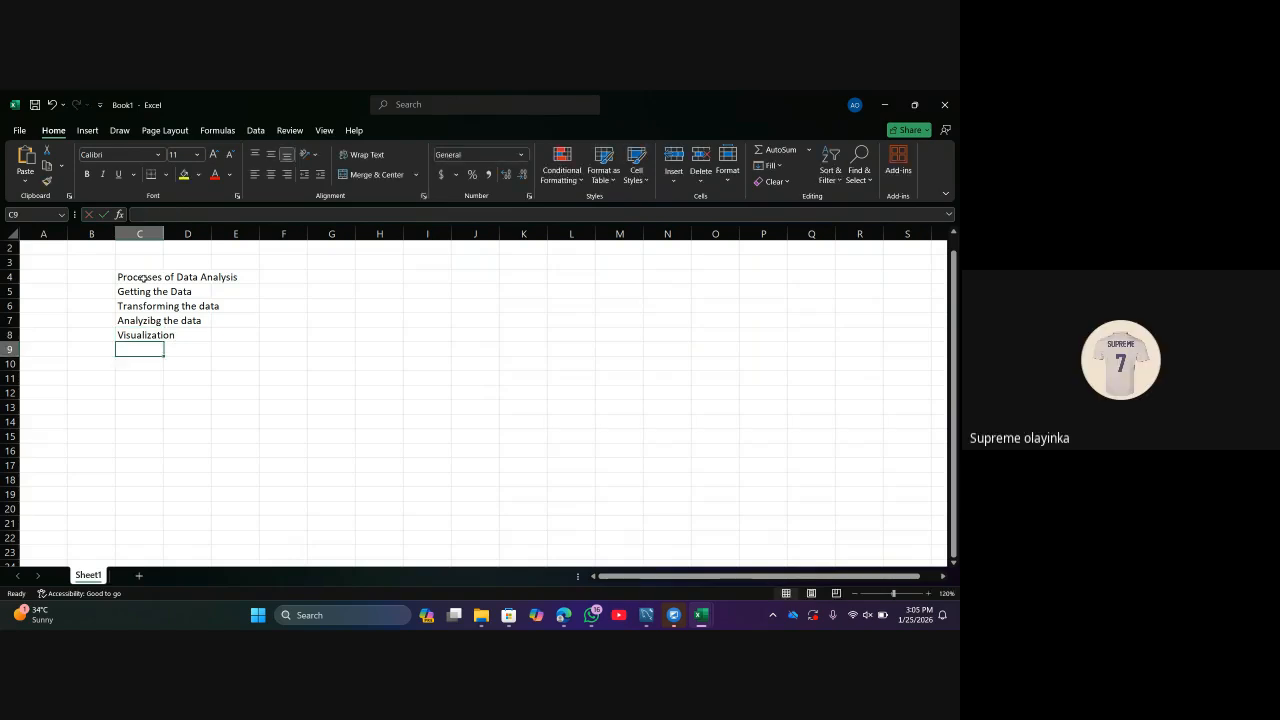
# Enter "Documentation" in cell C9 as the last item of the process list.
pyautogui.write('Docum')
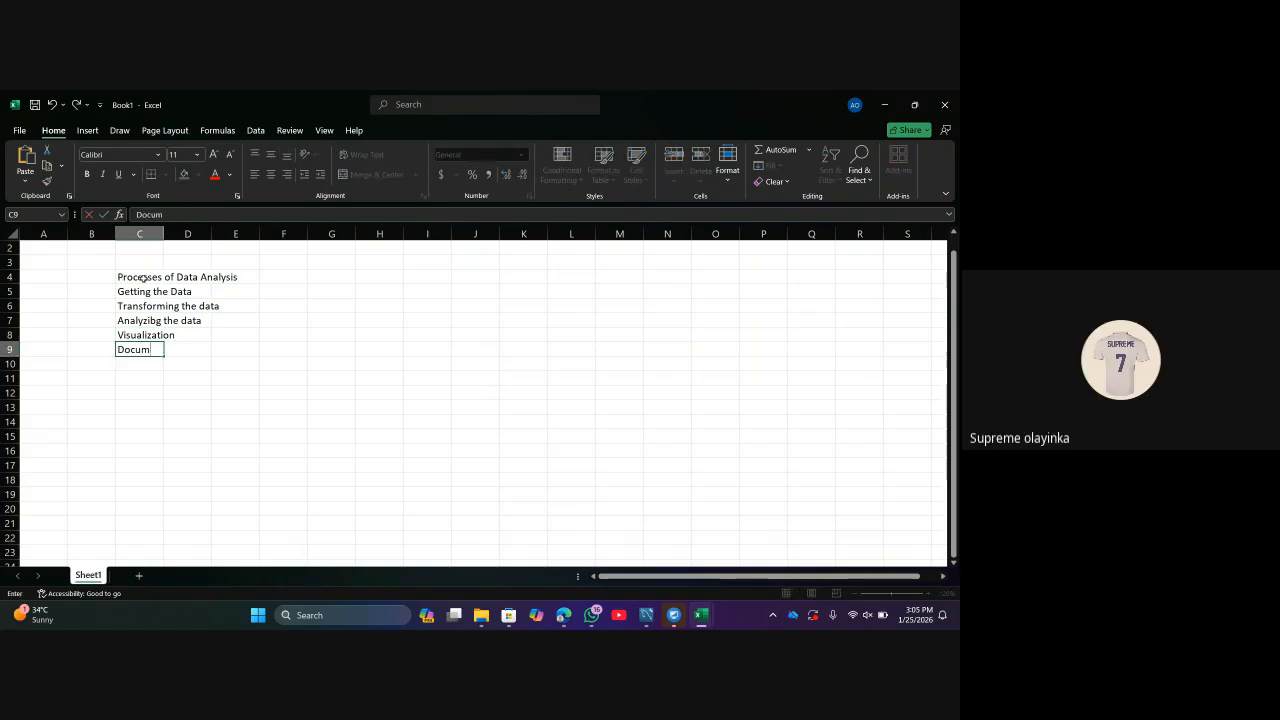
pyautogui.write('entation')
pyautogui.click(428, 288)
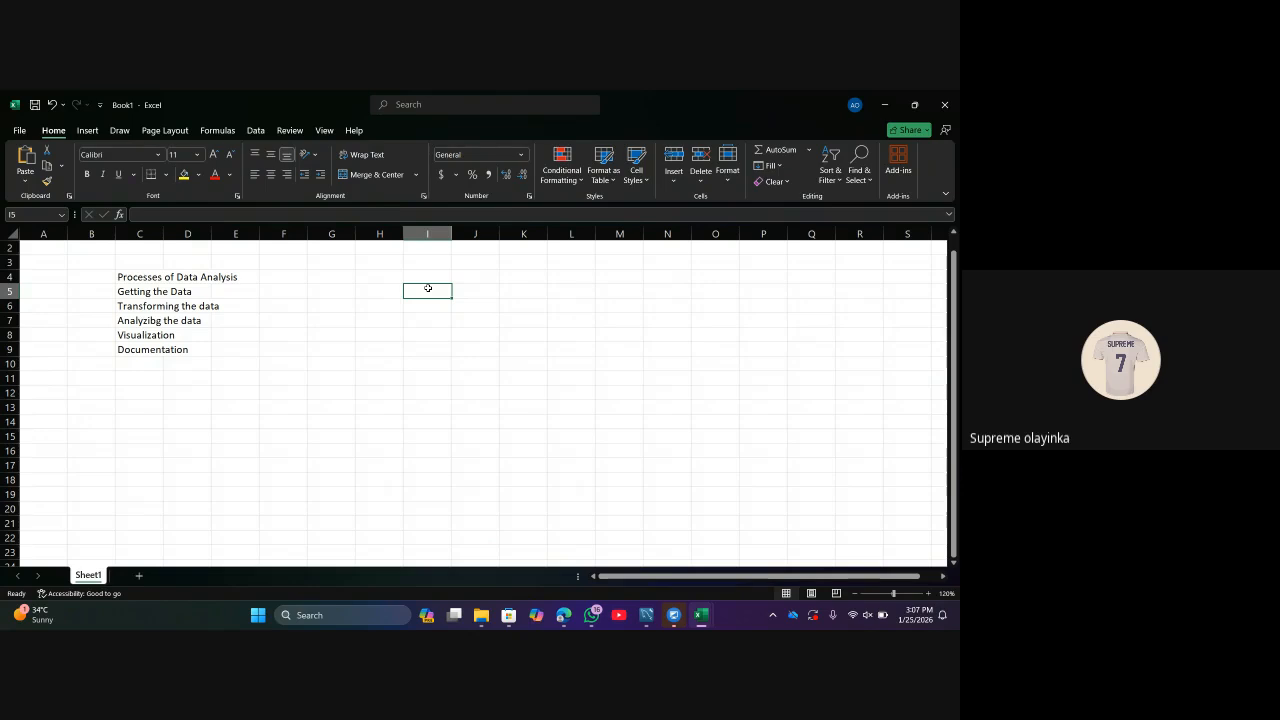
pyautogui.click(157, 291)
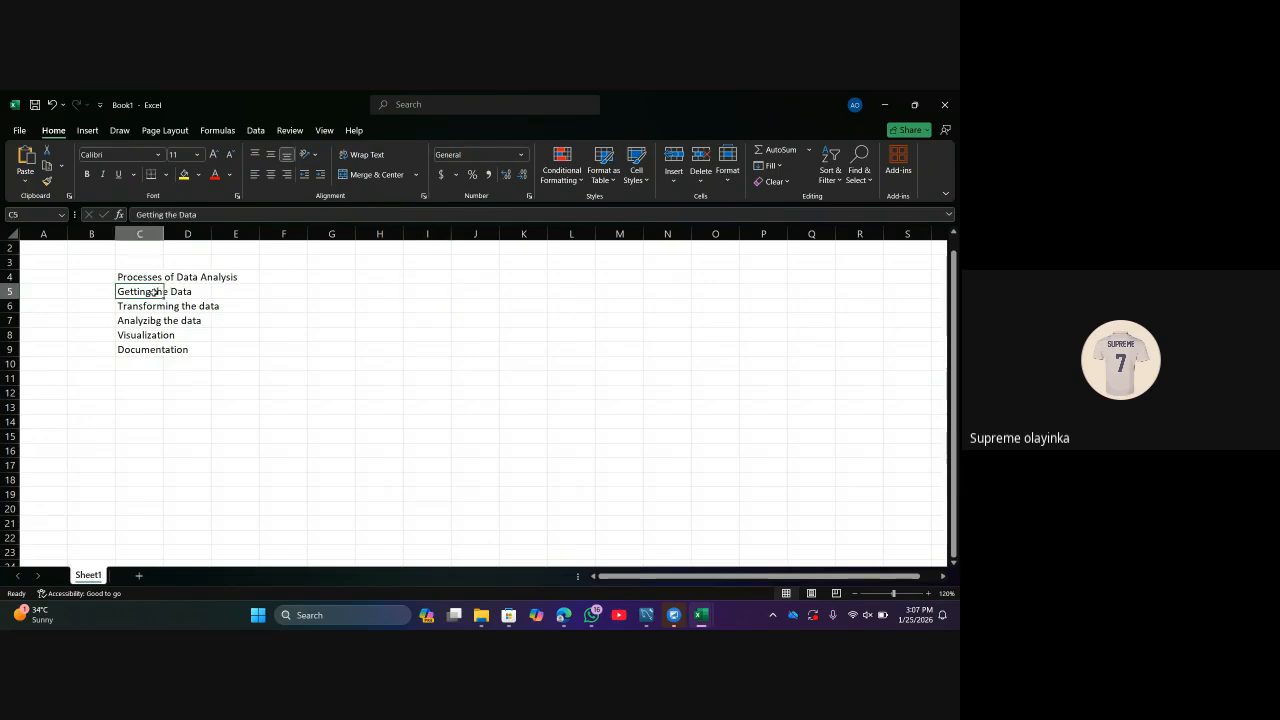
pyautogui.click(141, 308)
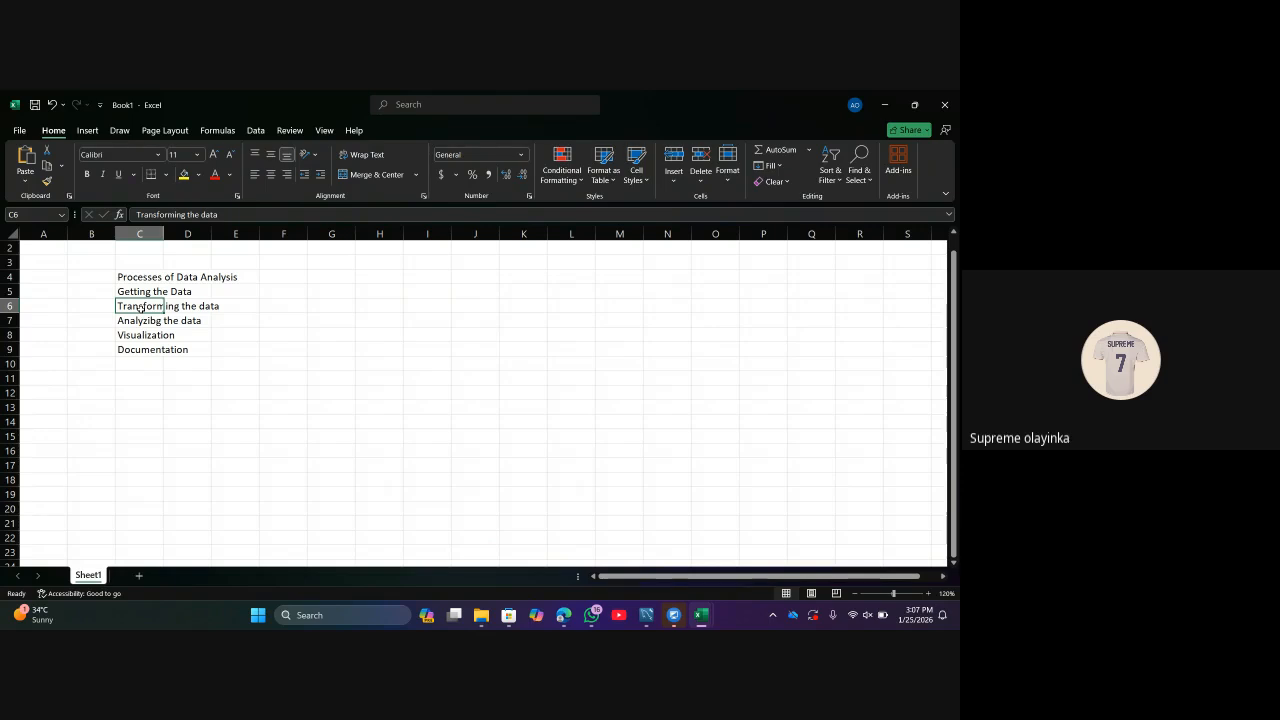
# Enter "Sorting & Filtering" in cell H5 and "Find & Replace" in cell H6.
pyautogui.click(400, 288)
pyautogui.write('S')
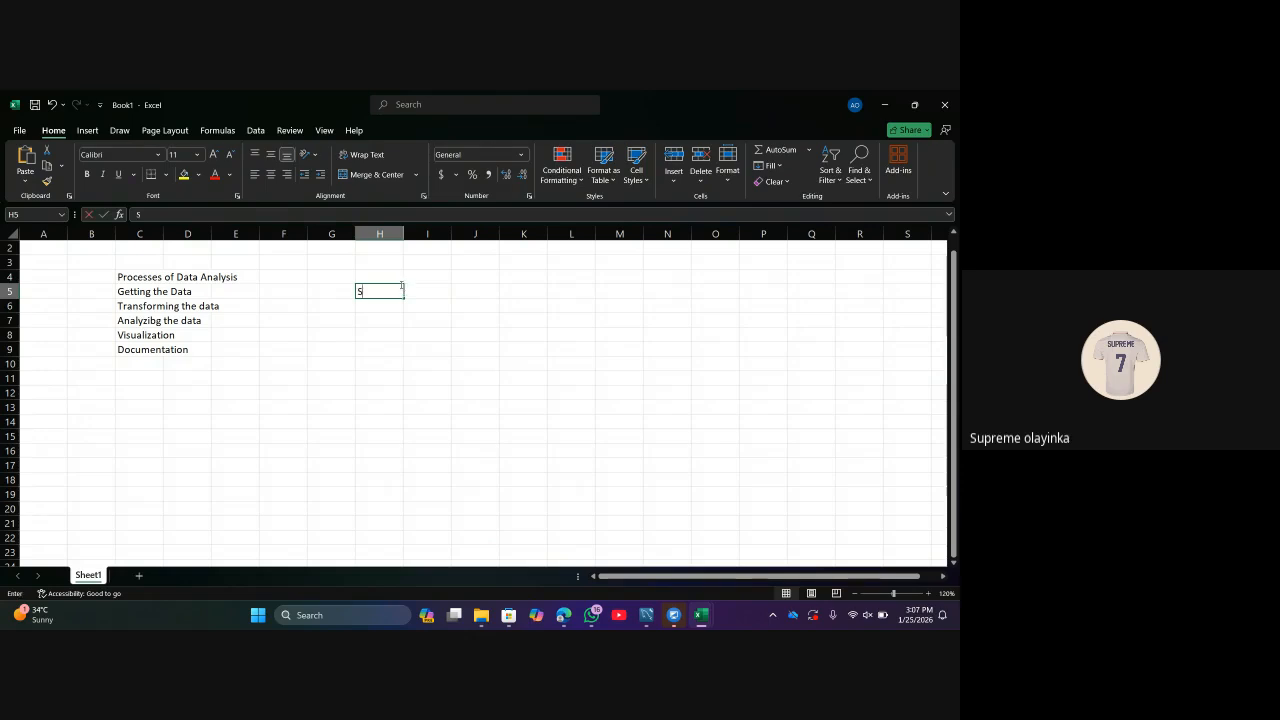
pyautogui.write('orting')
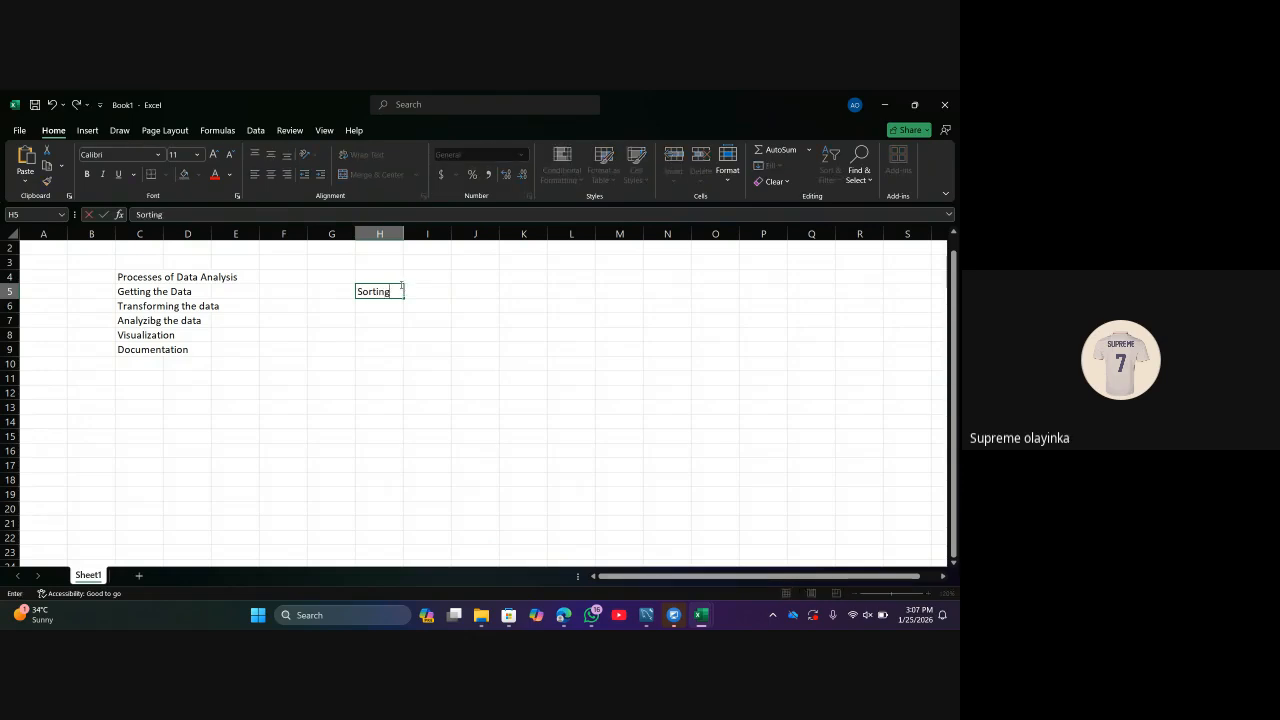
pyautogui.write(' & Filtering')
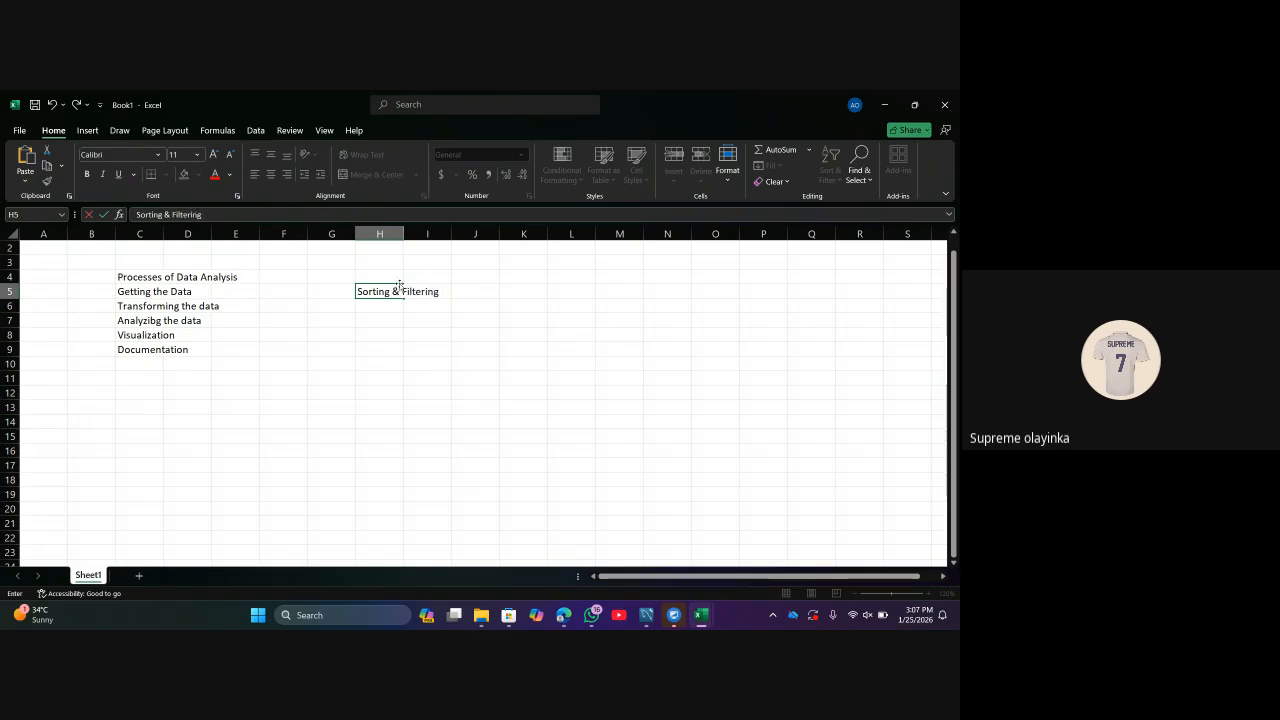
pyautogui.click(386, 302)
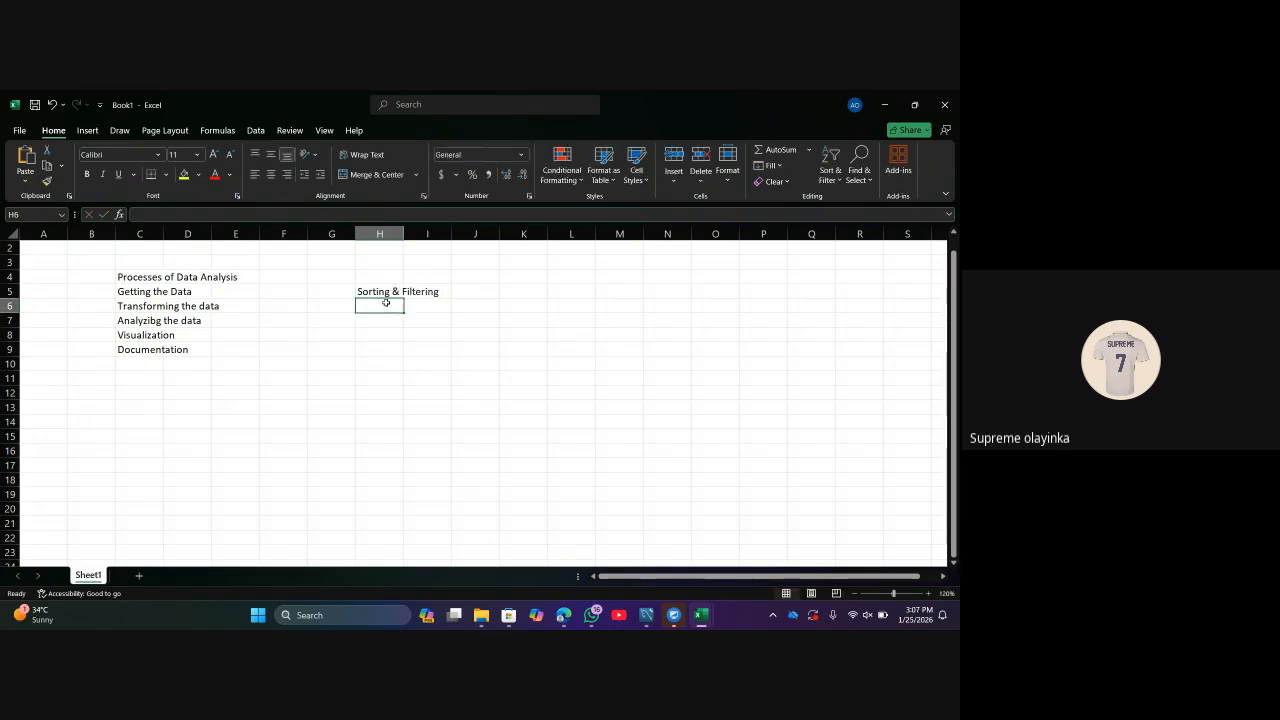
pyautogui.write('Fin')
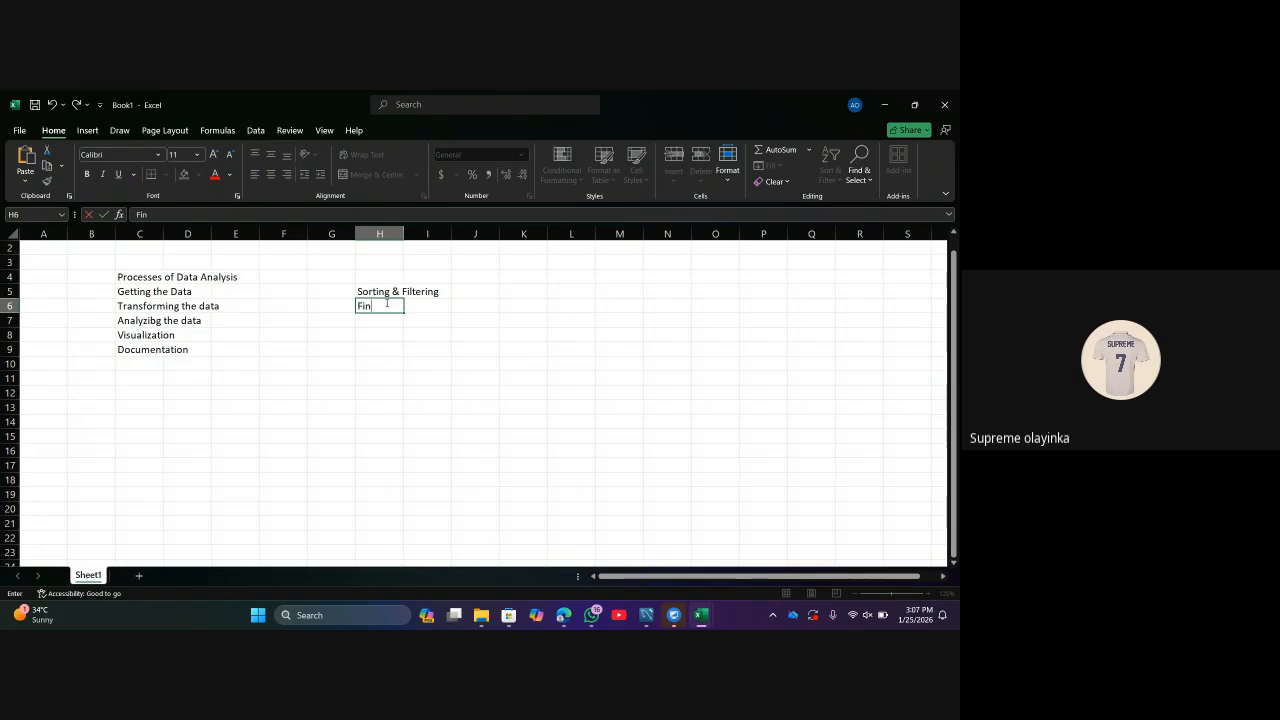
pyautogui.write('d & Replace')
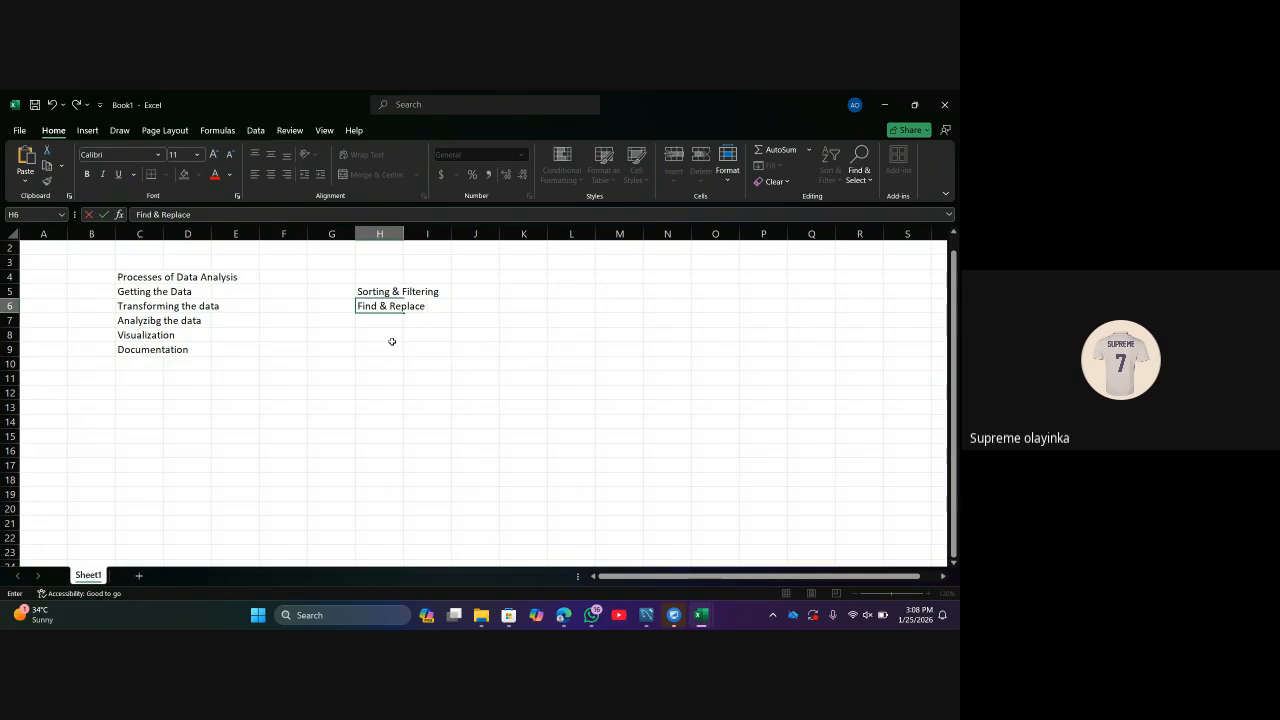
# Enter the table headers "Names", "Departments" and "Salary" in cells H11, I11 and J11.
pyautogui.click(392, 342)
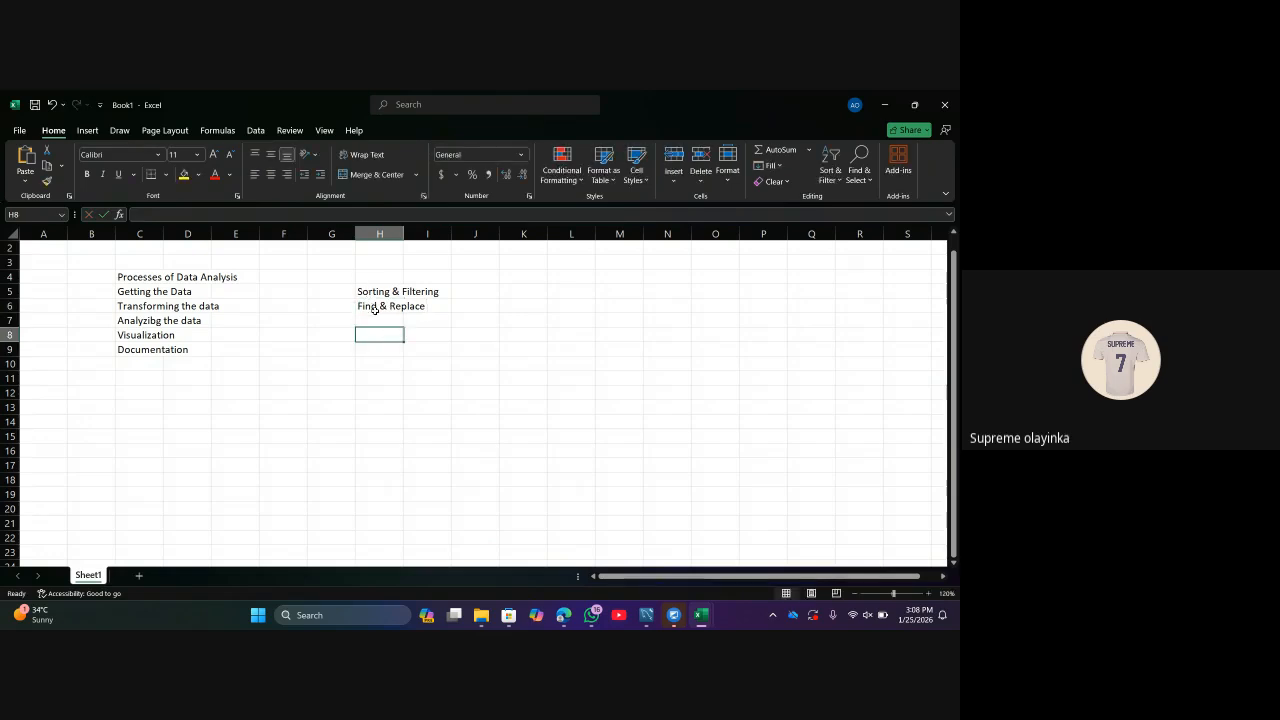
pyautogui.click(358, 380)
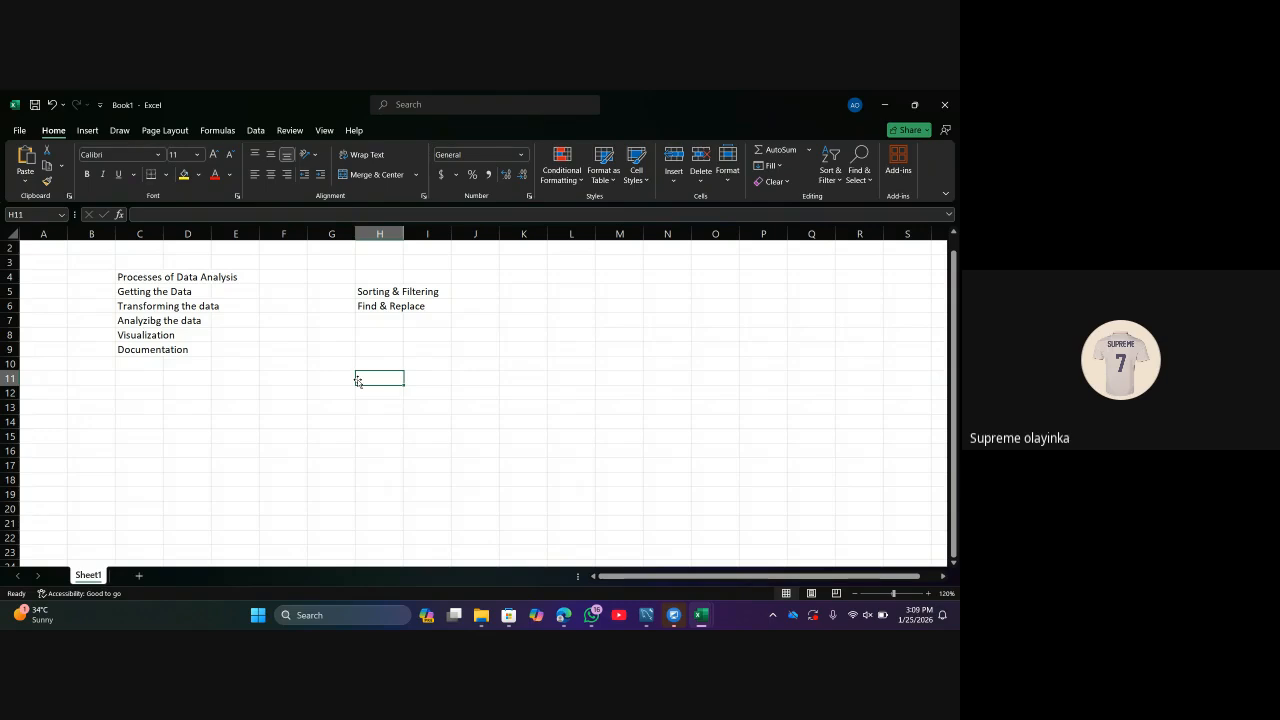
pyautogui.write('Name')
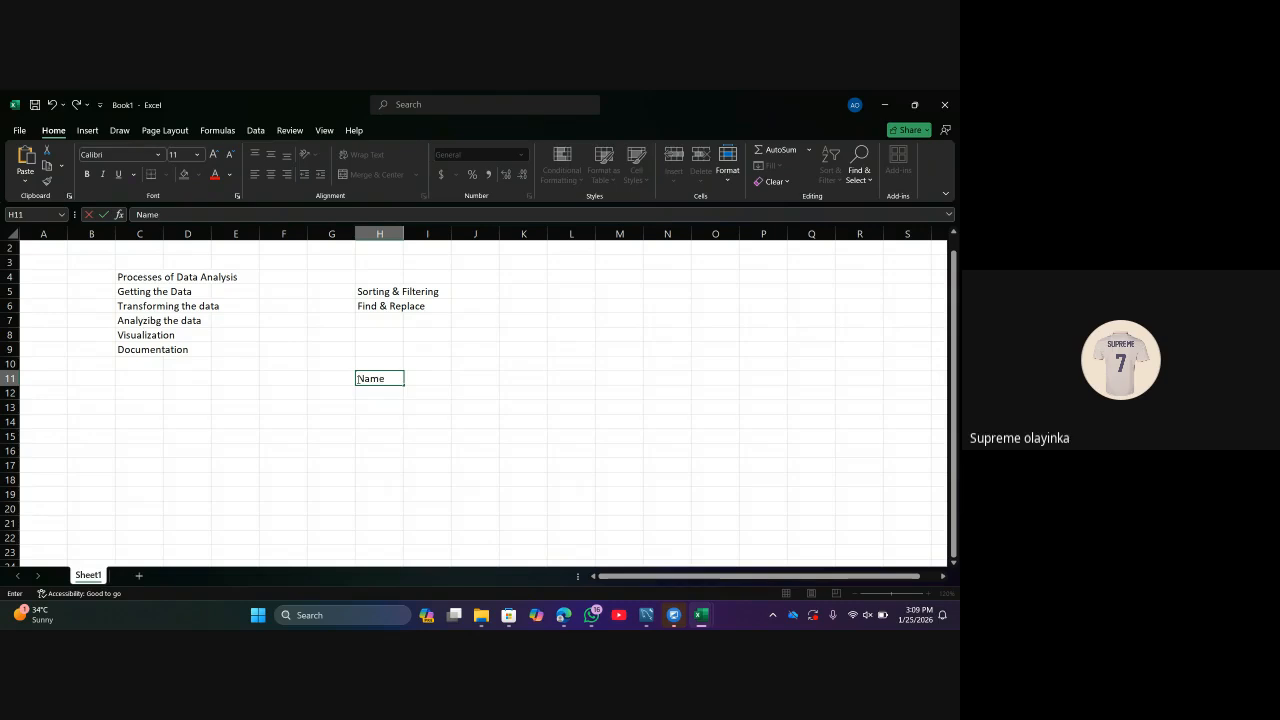
pyautogui.write('s')
pyautogui.press('Tab')
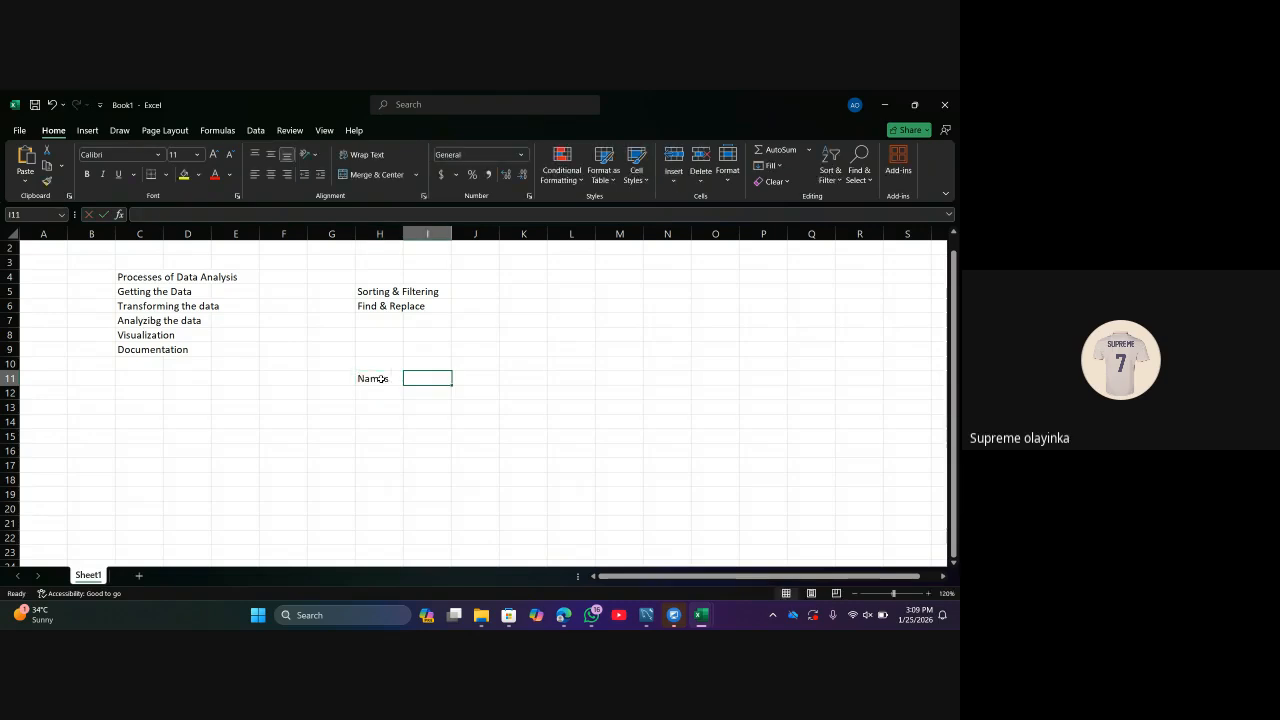
pyautogui.write('Deparr')
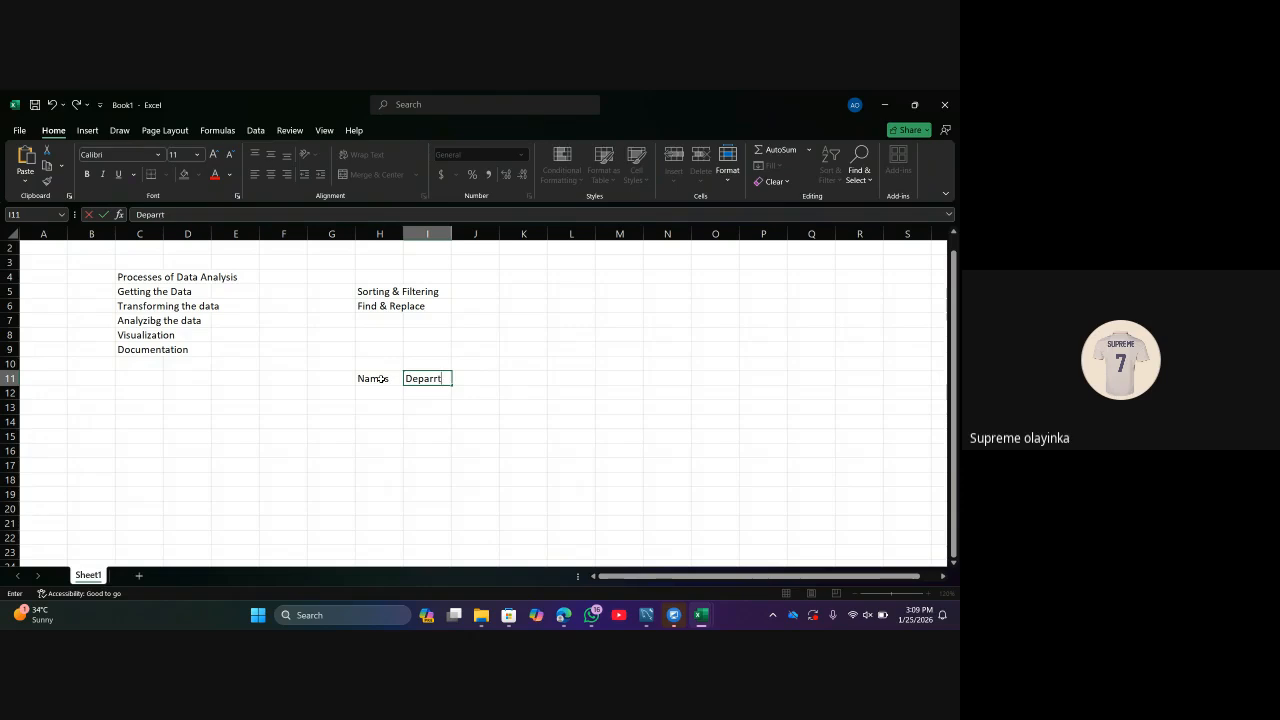
pyautogui.press('BackSpace')
pyautogui.press('BackSpace')
pyautogui.write('tment')
pyautogui.press('Tab')
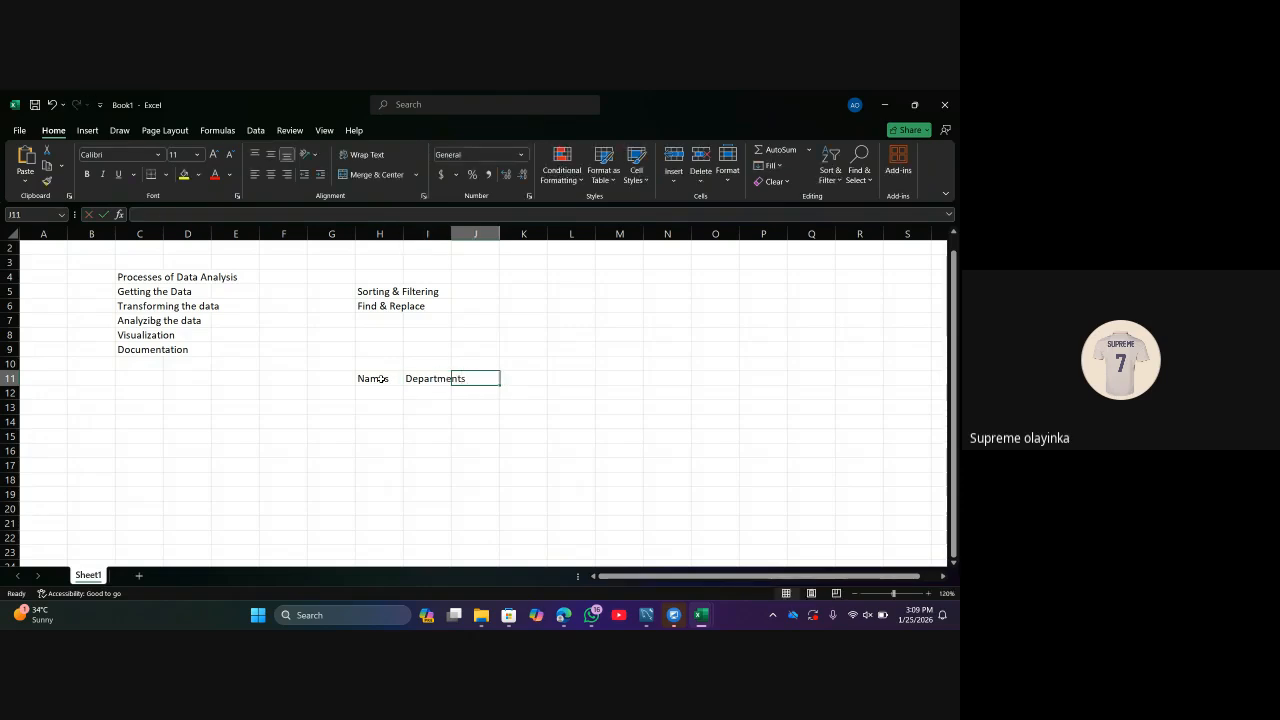
pyautogui.write('Sa')
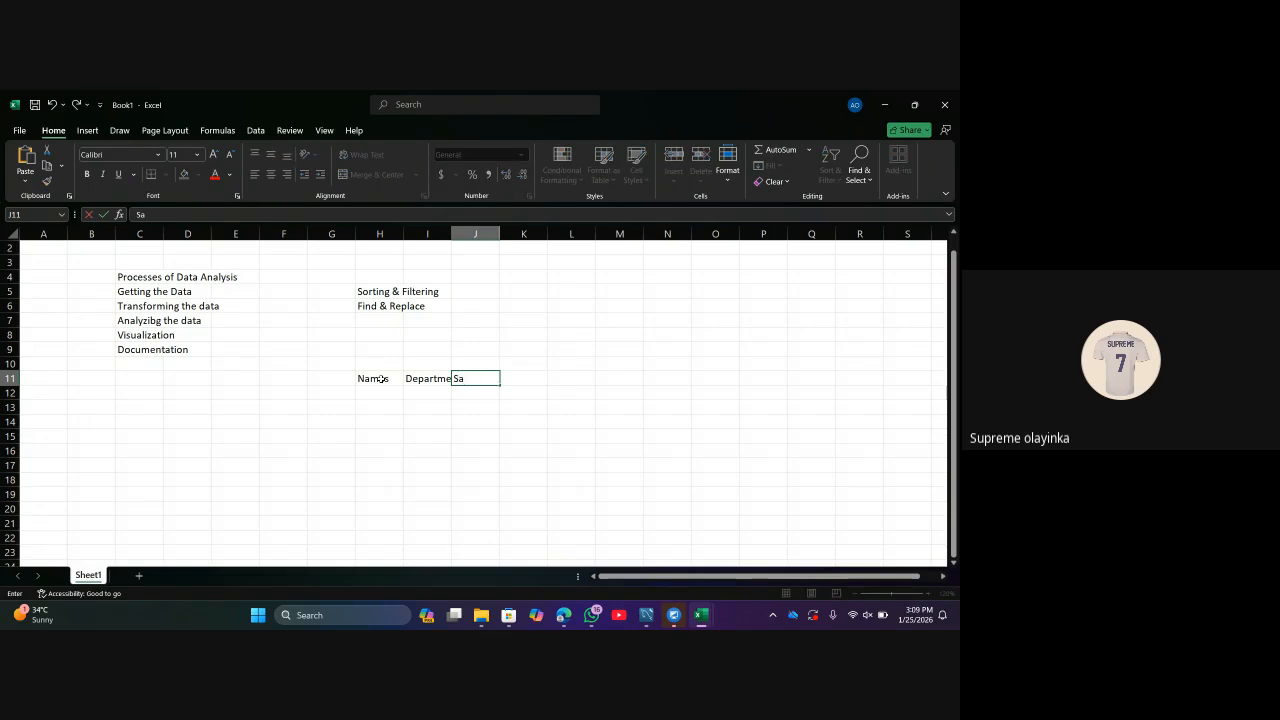
pyautogui.write('lryary')
# Fill cells H12 to H15 under the Names header with four people's names.
pyautogui.click(378, 387)
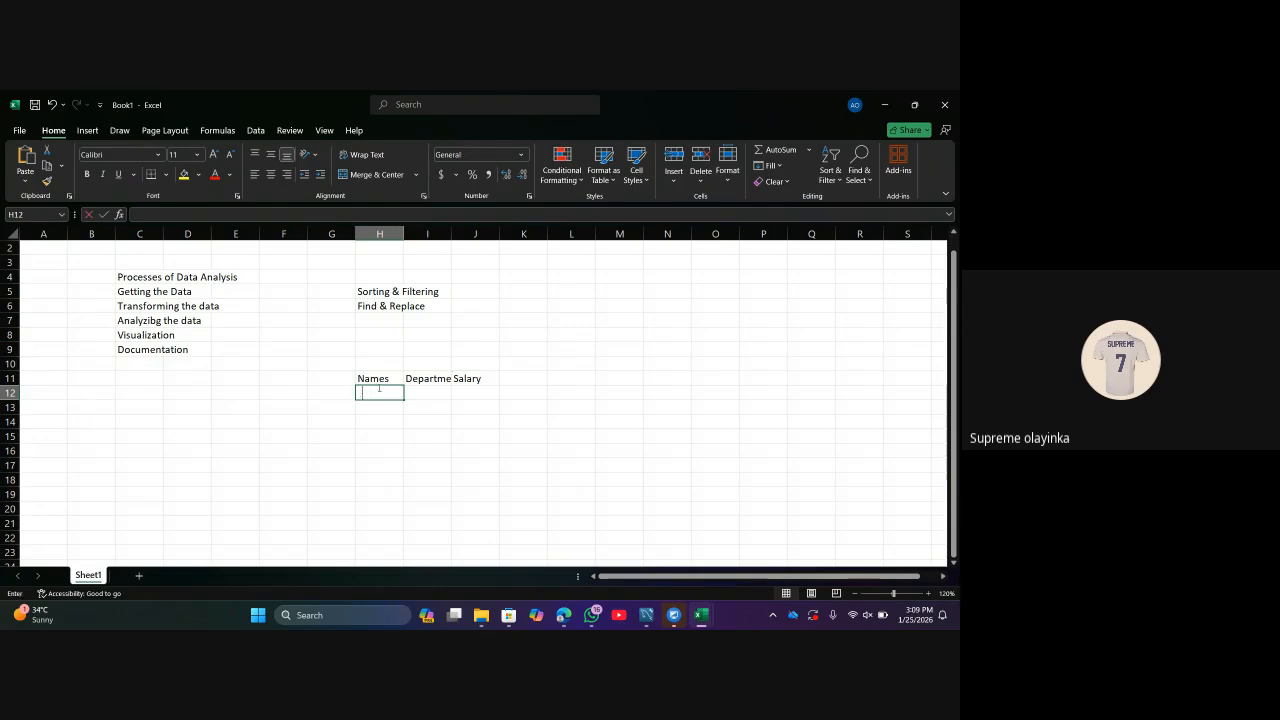
pyautogui.write('Shittu')
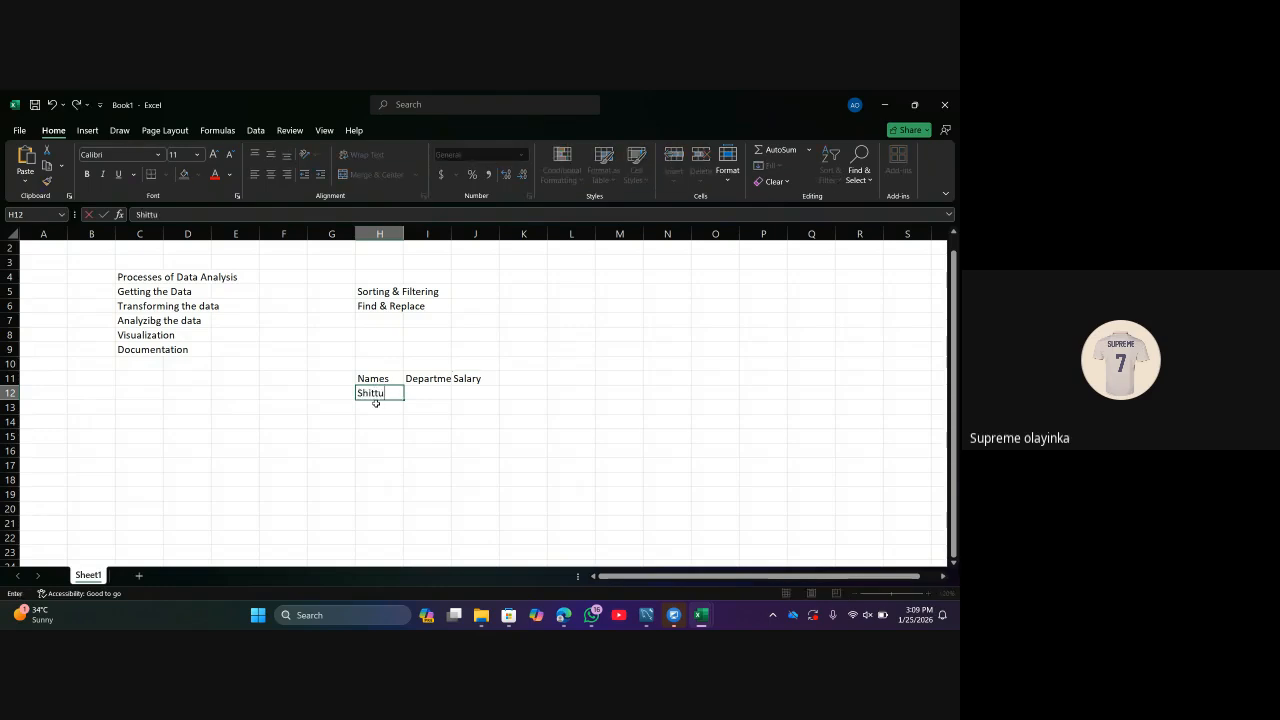
pyautogui.click(376, 403)
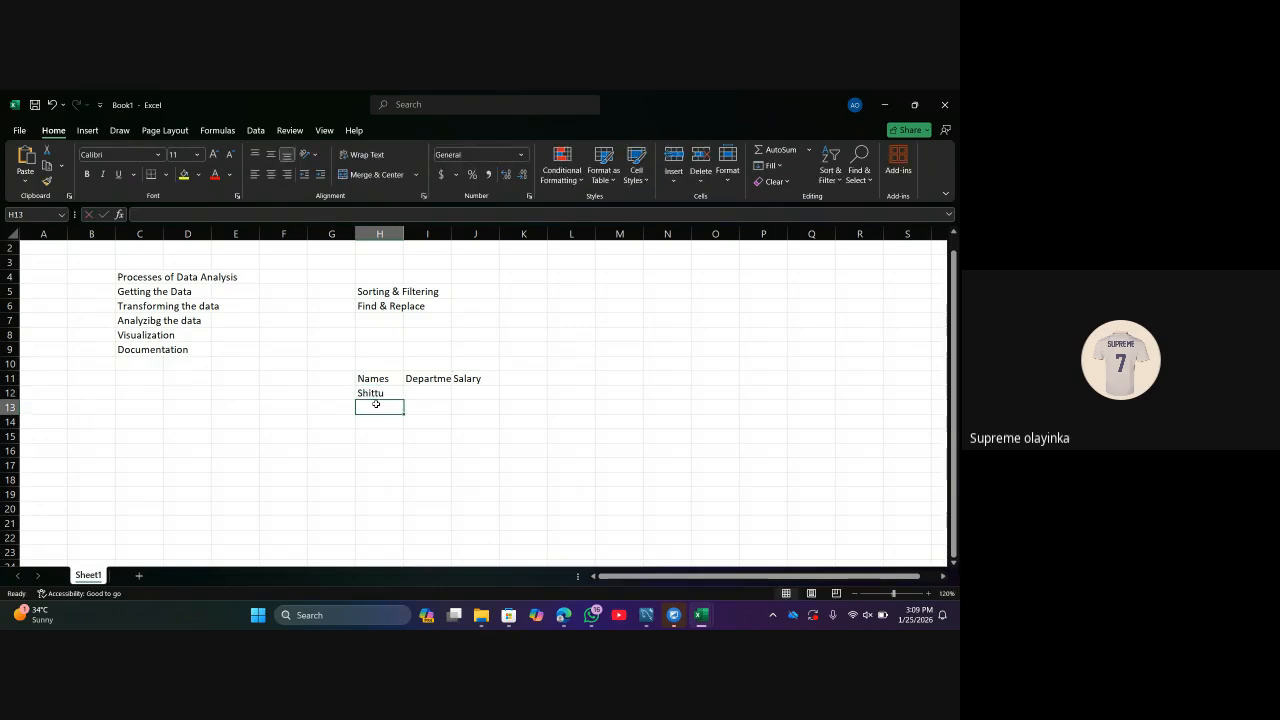
pyautogui.write('Kyle')
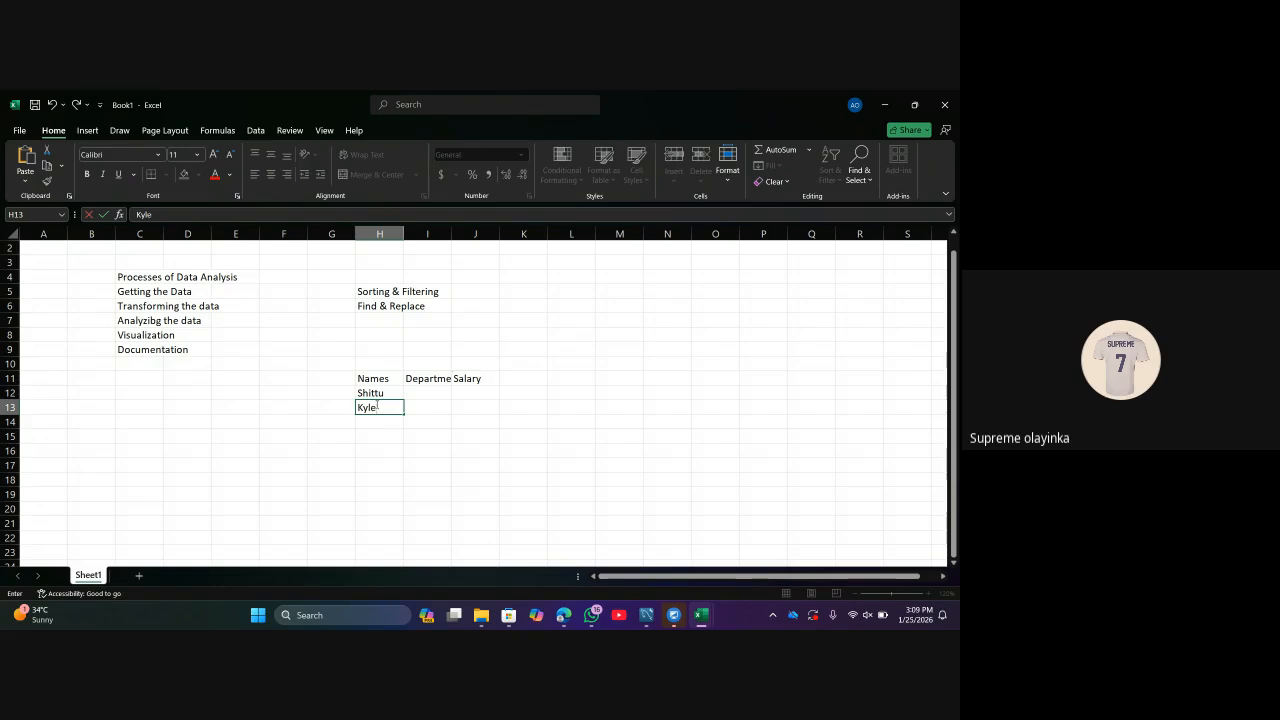
pyautogui.press('Return')
pyautogui.write('Green')
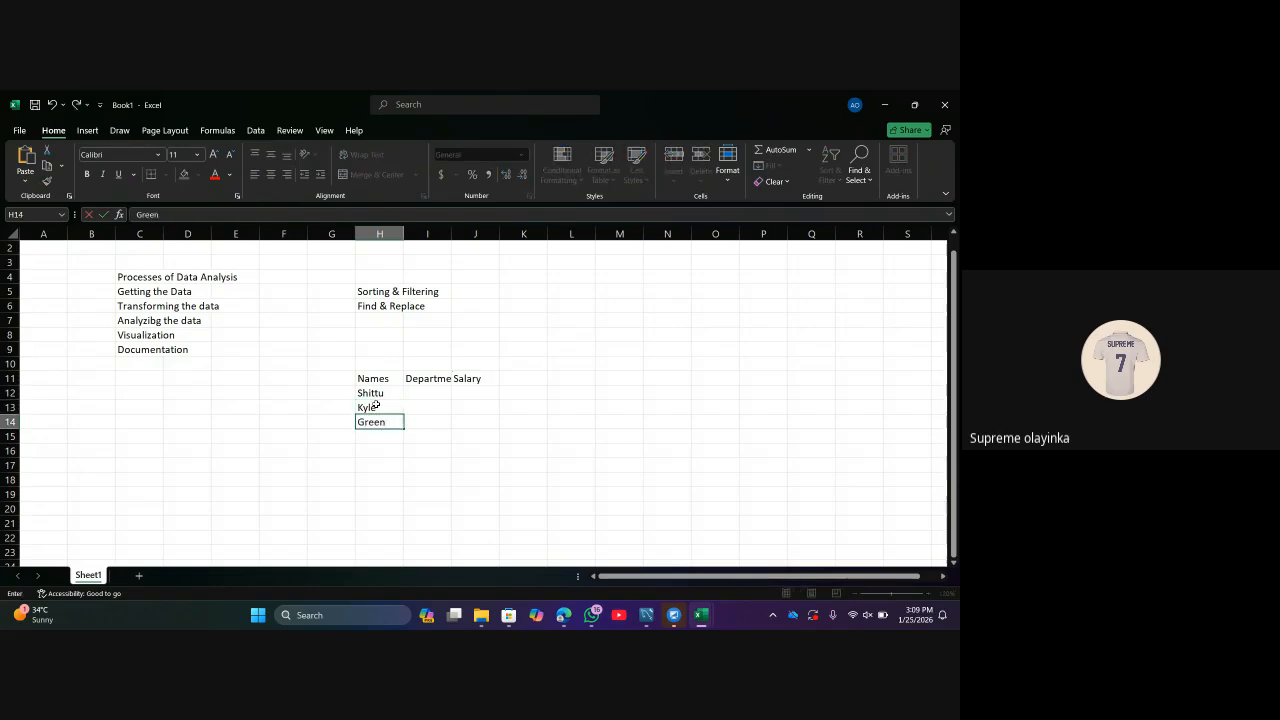
pyautogui.press('Return')
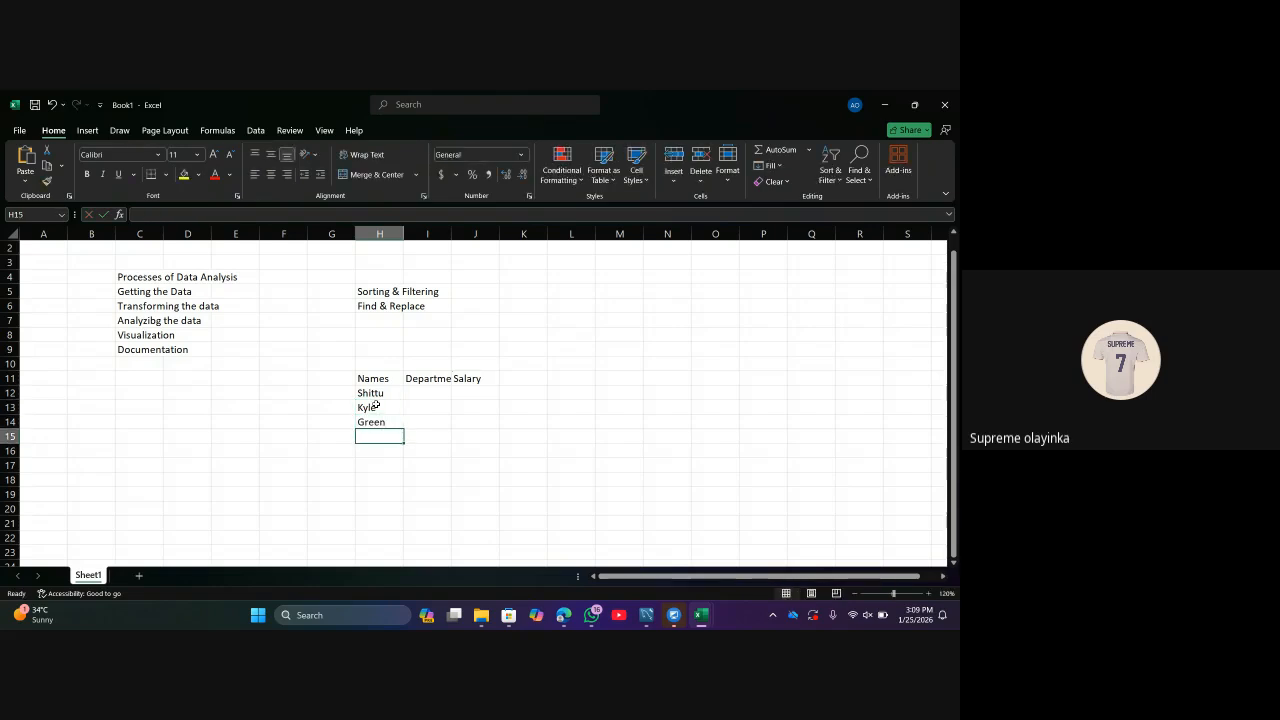
pyautogui.write('Me')
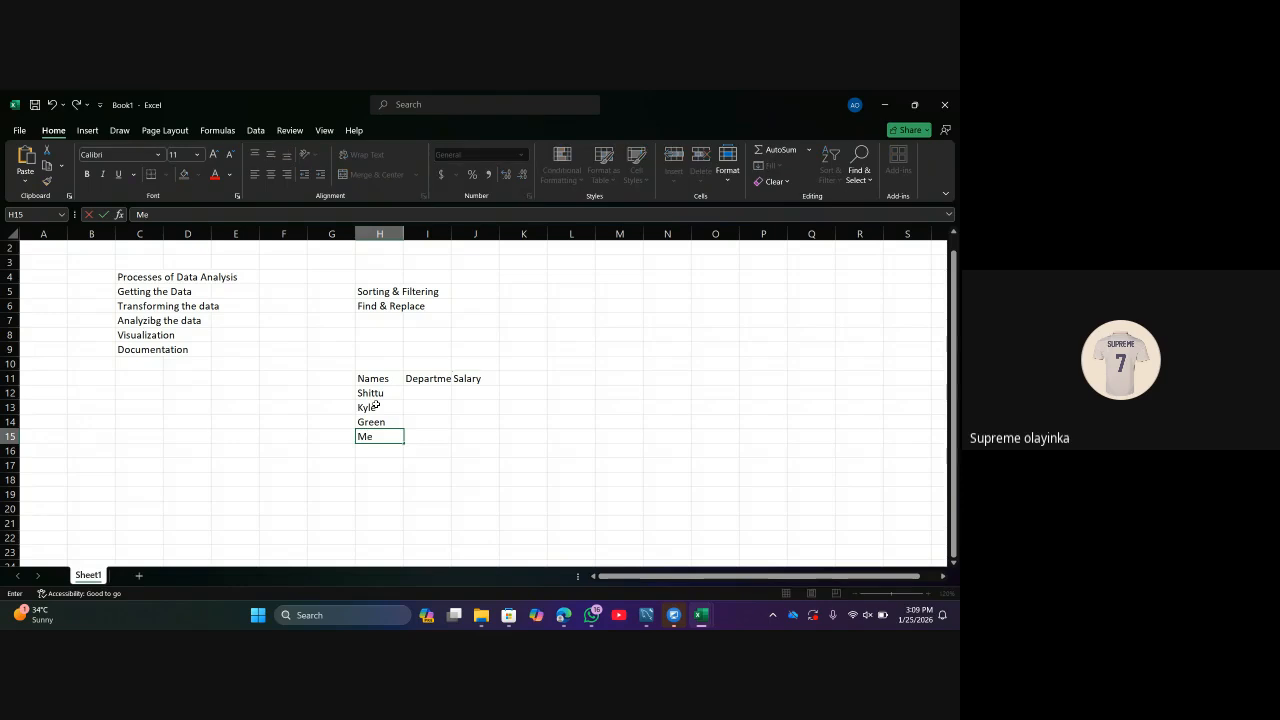
pyautogui.write('ndeleey')
# Fill the Departments column in cells I12 to I15 with IT, Engineering, Sales and Sales.
pyautogui.click(435, 392)
pyautogui.write('IT')
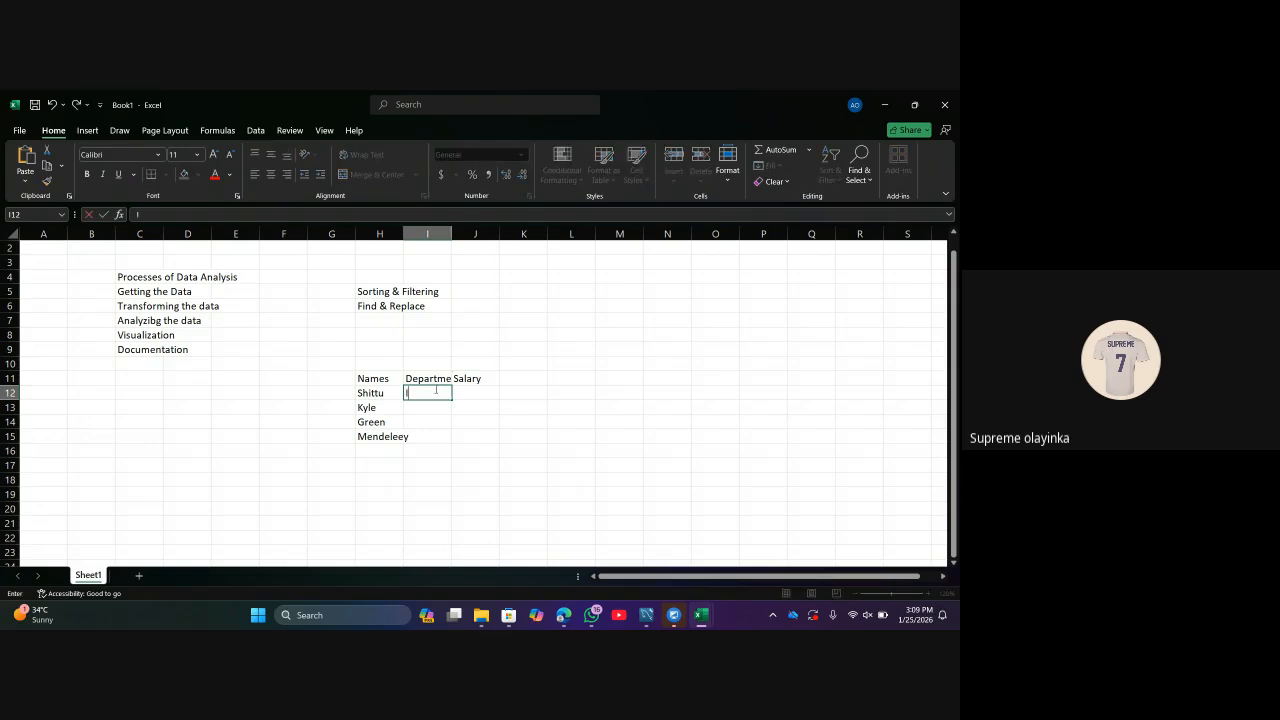
pyautogui.click(434, 407)
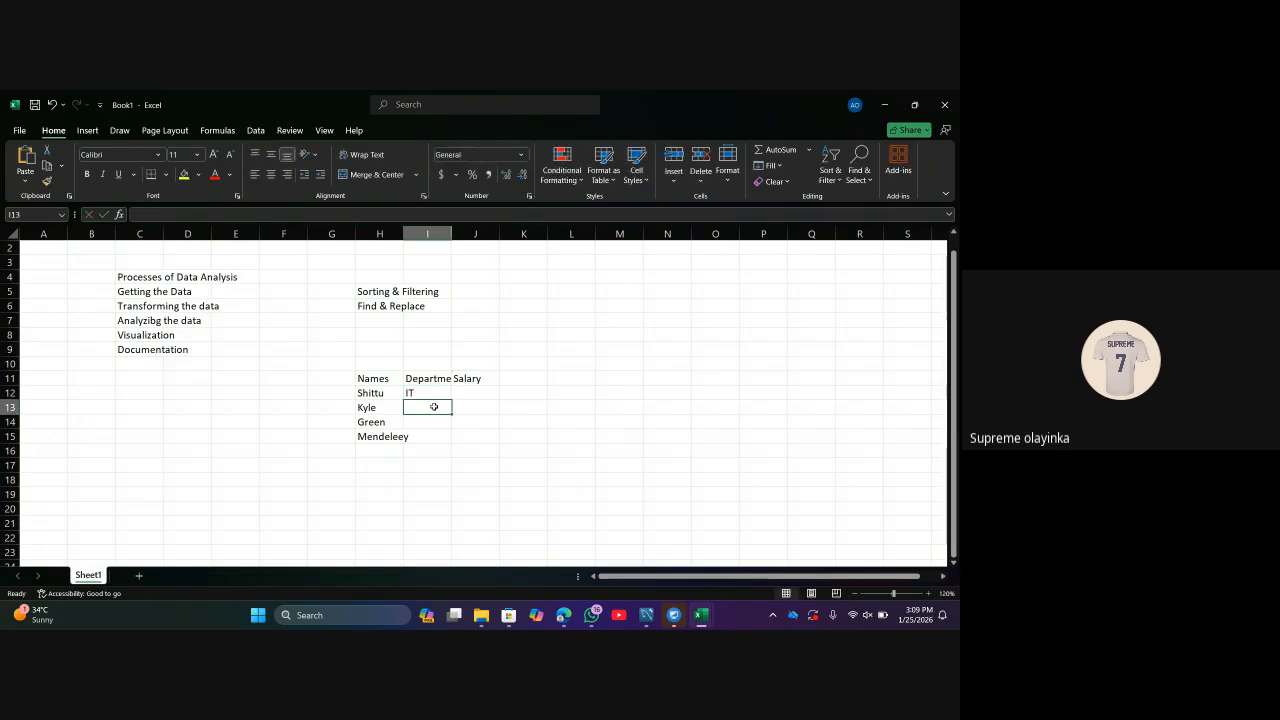
pyautogui.write('Engin')
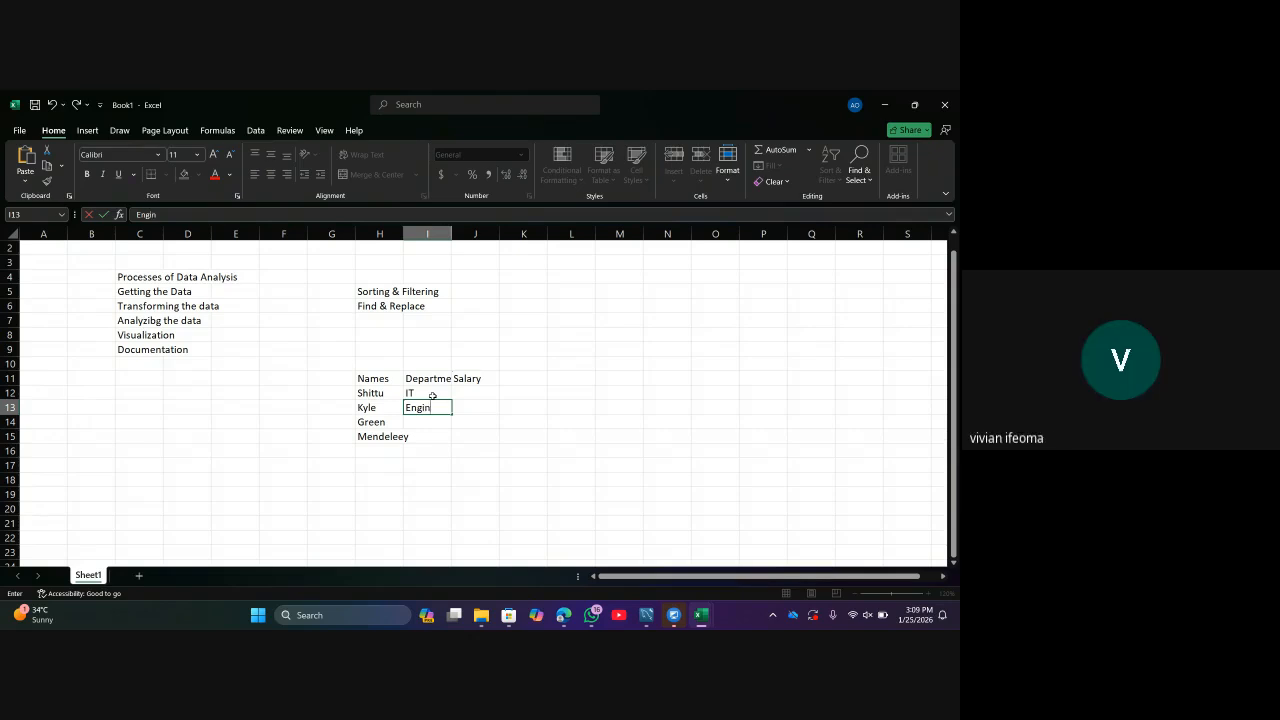
pyautogui.write('eering')
pyautogui.press('Return')
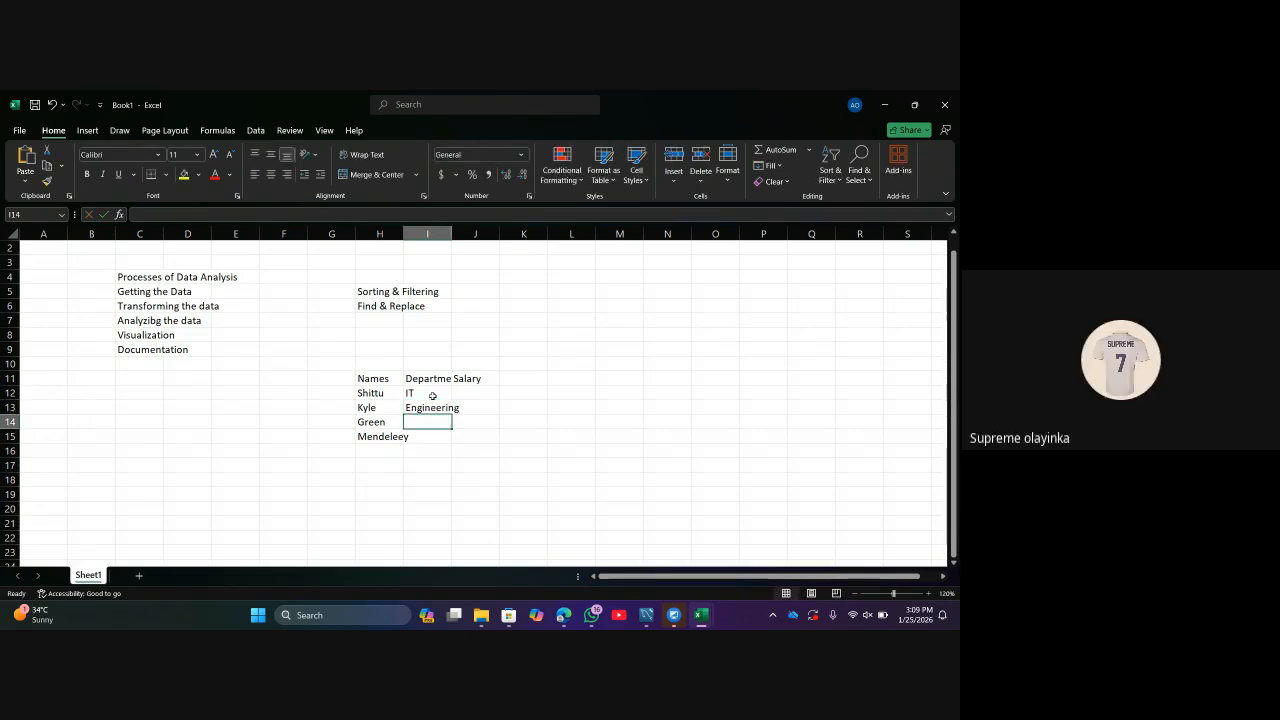
pyautogui.write('Sales')
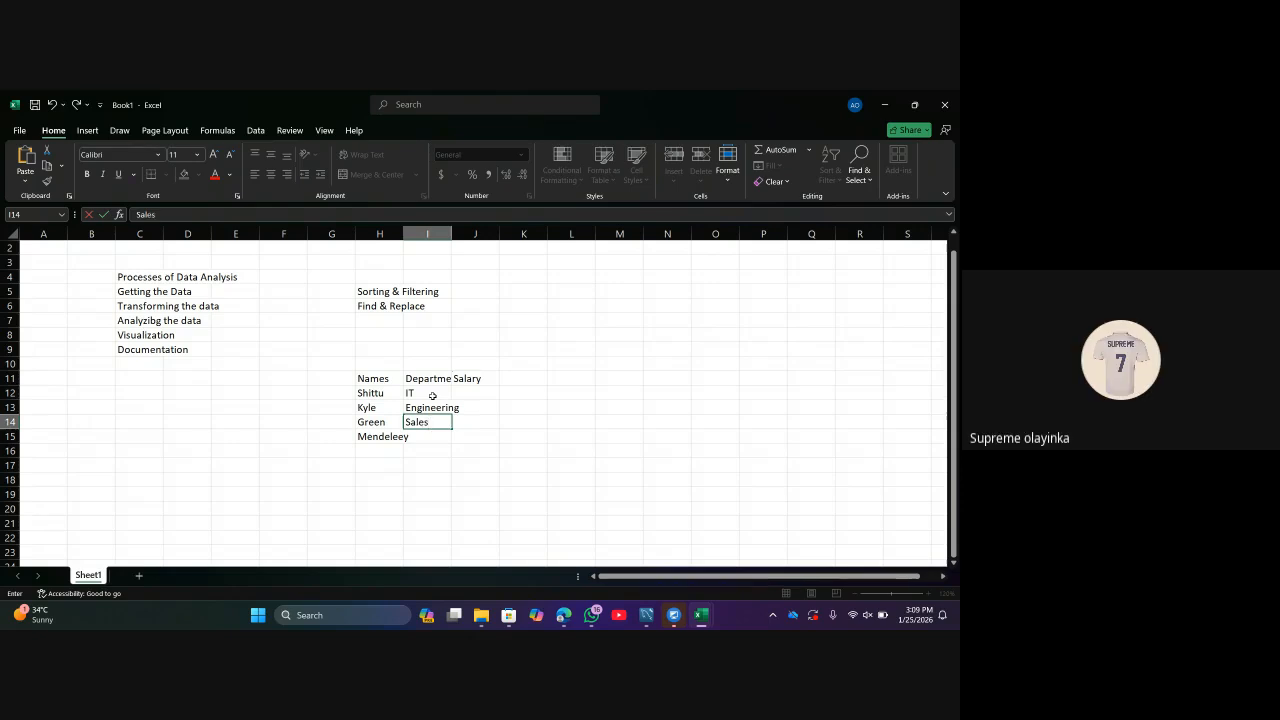
pyautogui.press('Return')
pyautogui.write('Sales')
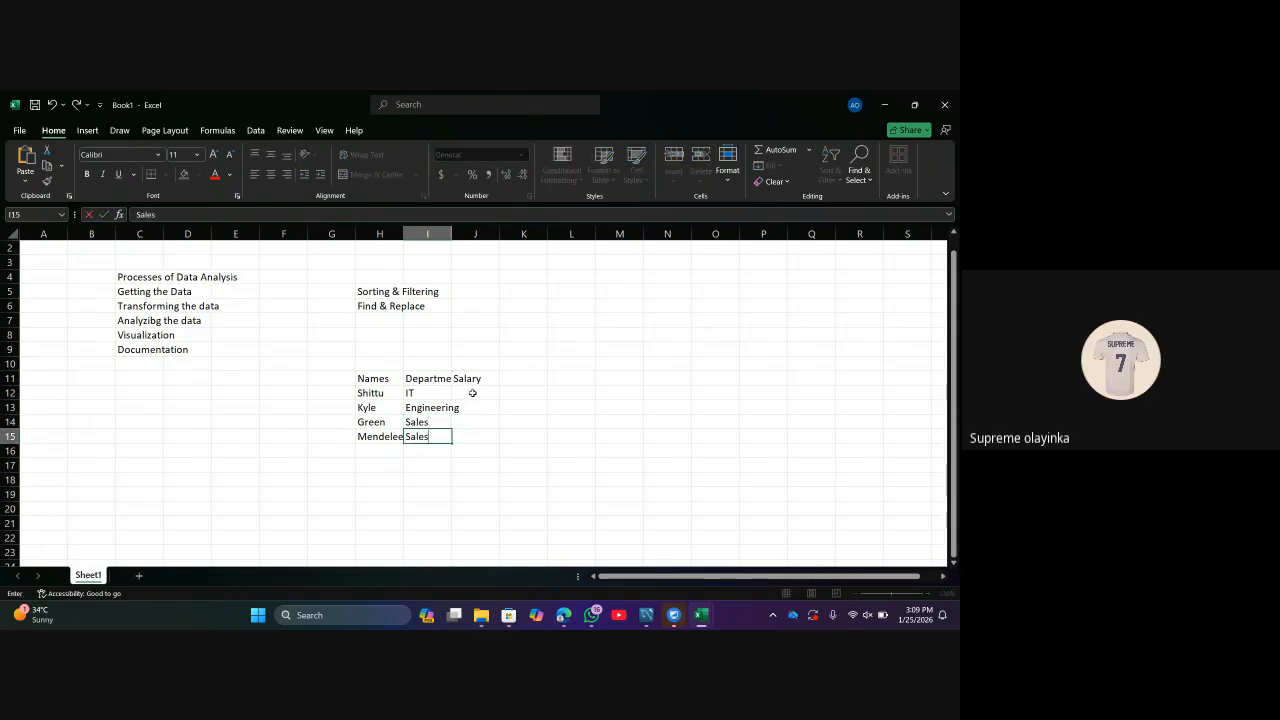
# Enter the salaries 37654 in cell J12 and 53467 in cell J13.
pyautogui.click(472, 393)
pyautogui.write('3')
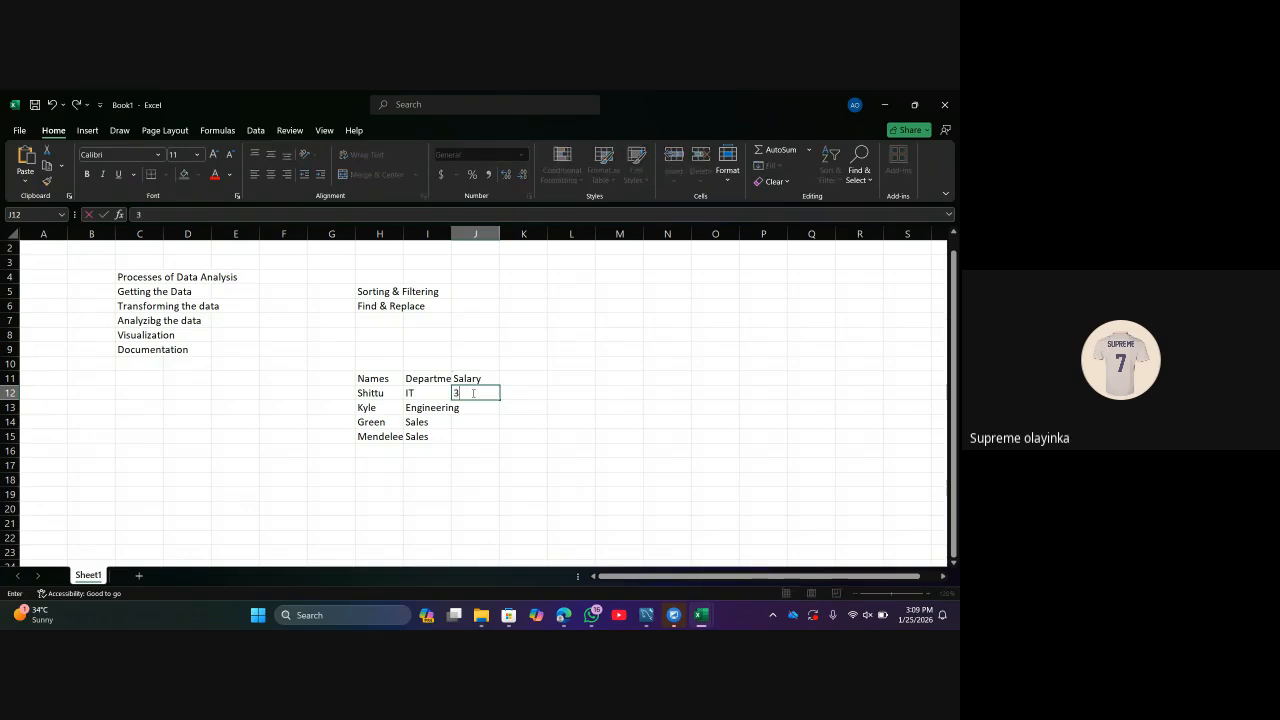
pyautogui.write('765456')
pyautogui.press('BackSpace')
pyautogui.press('BackSpace')
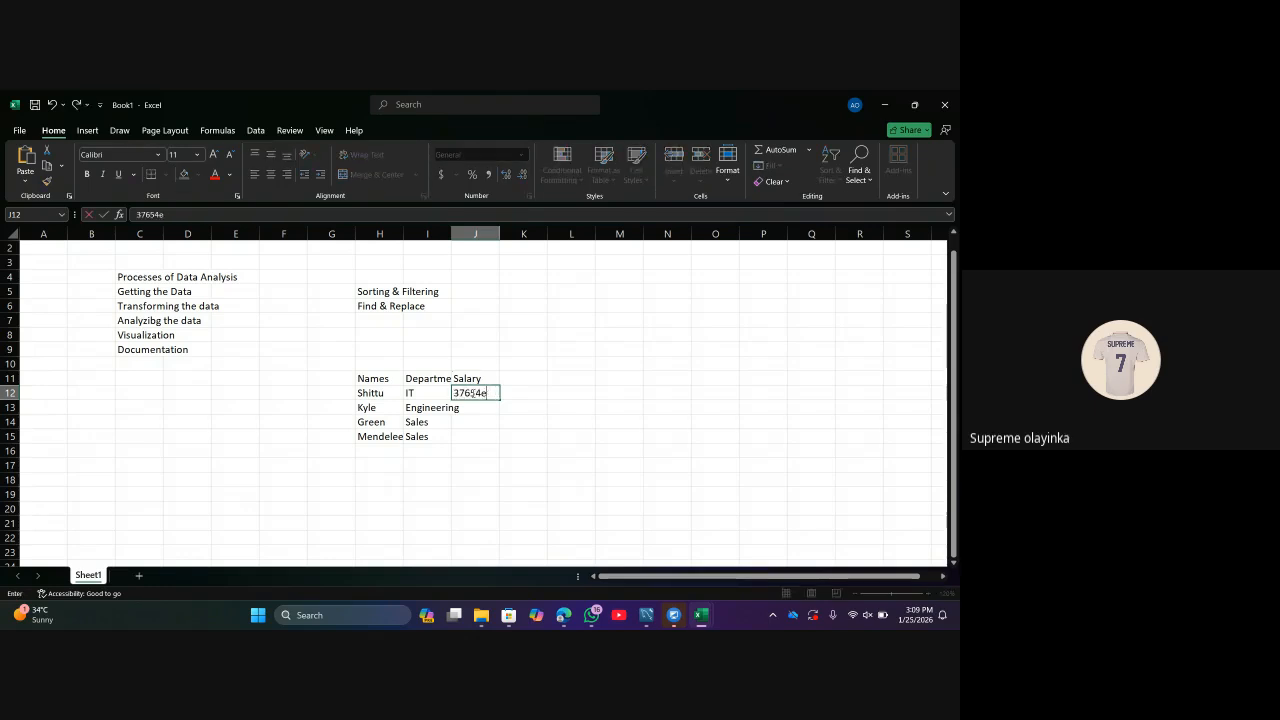
pyautogui.press('Return')
pyautogui.write('Serty')
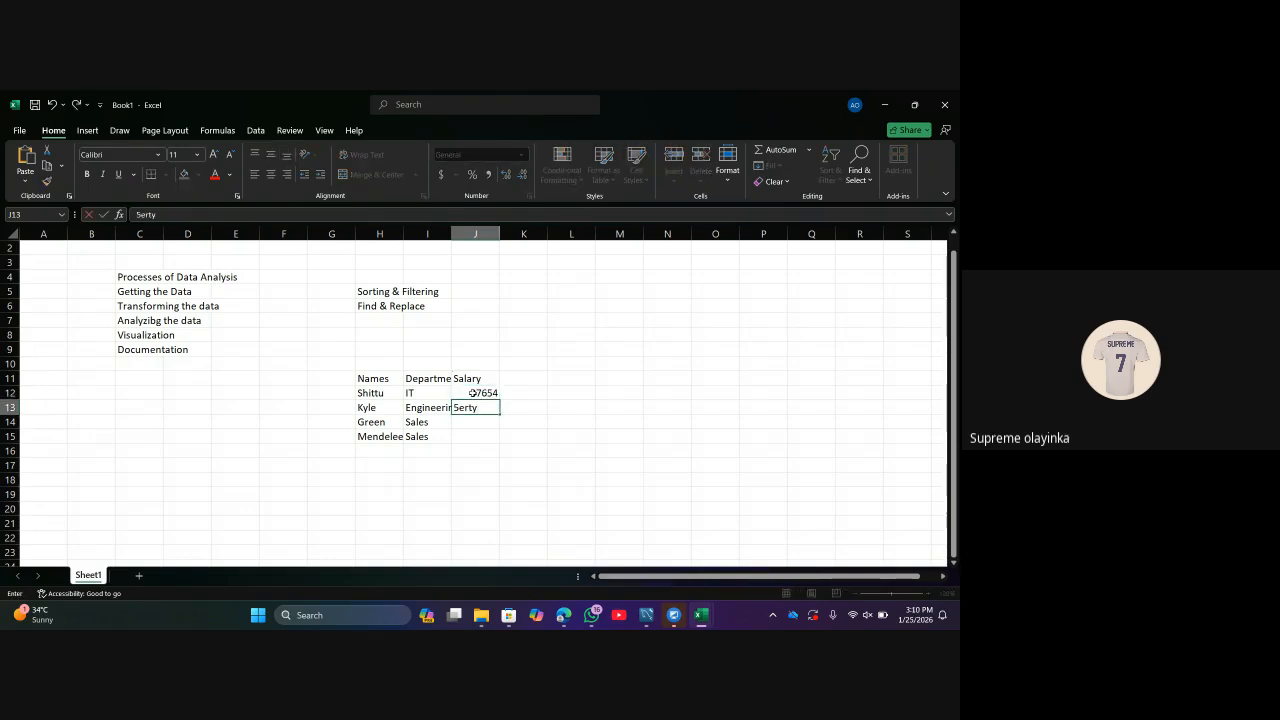
pyautogui.write('346753')
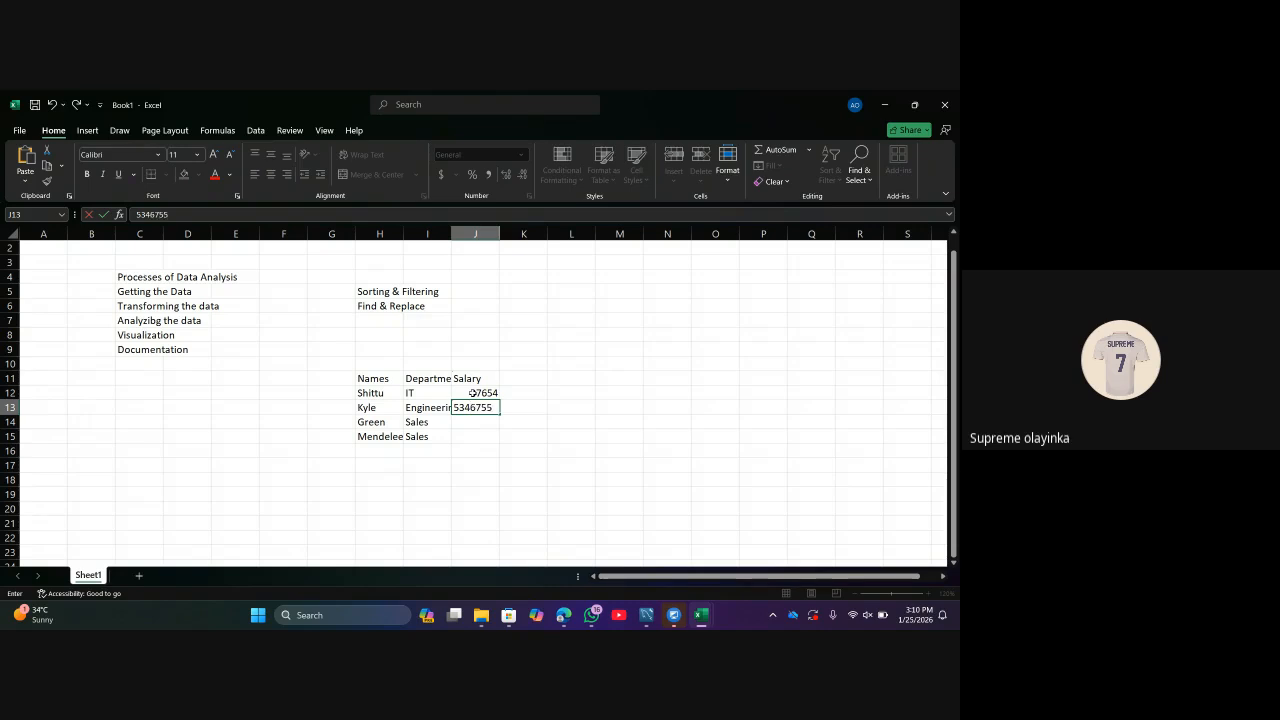
pyautogui.press('BackSpace')
pyautogui.press('BackSpace')
pyautogui.press('Return')
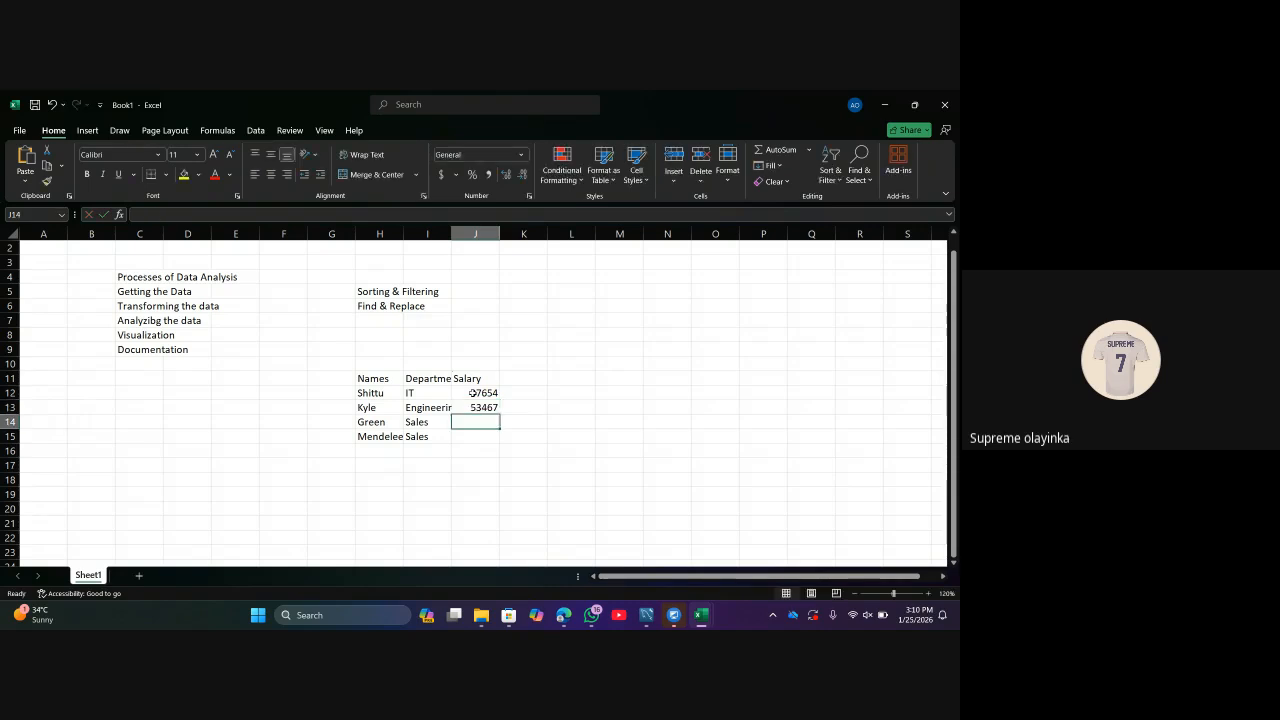
# Enter the salaries 62134 in cell J14 and 1321 in cell J15.
pyautogui.write('67')
pyautogui.press('BackSpace')
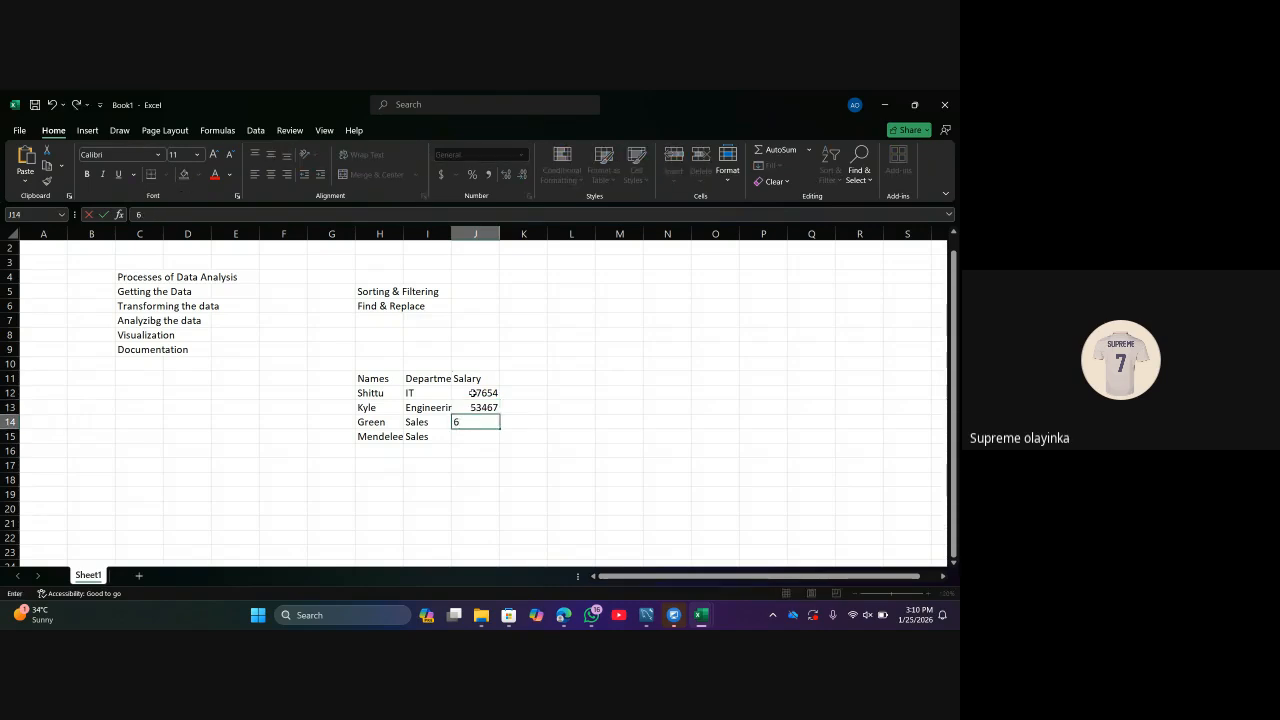
pyautogui.write('2134')
pyautogui.hotkey('ctrl', 'Return')
pyautogui.press('Return')
pyautogui.write('1321')
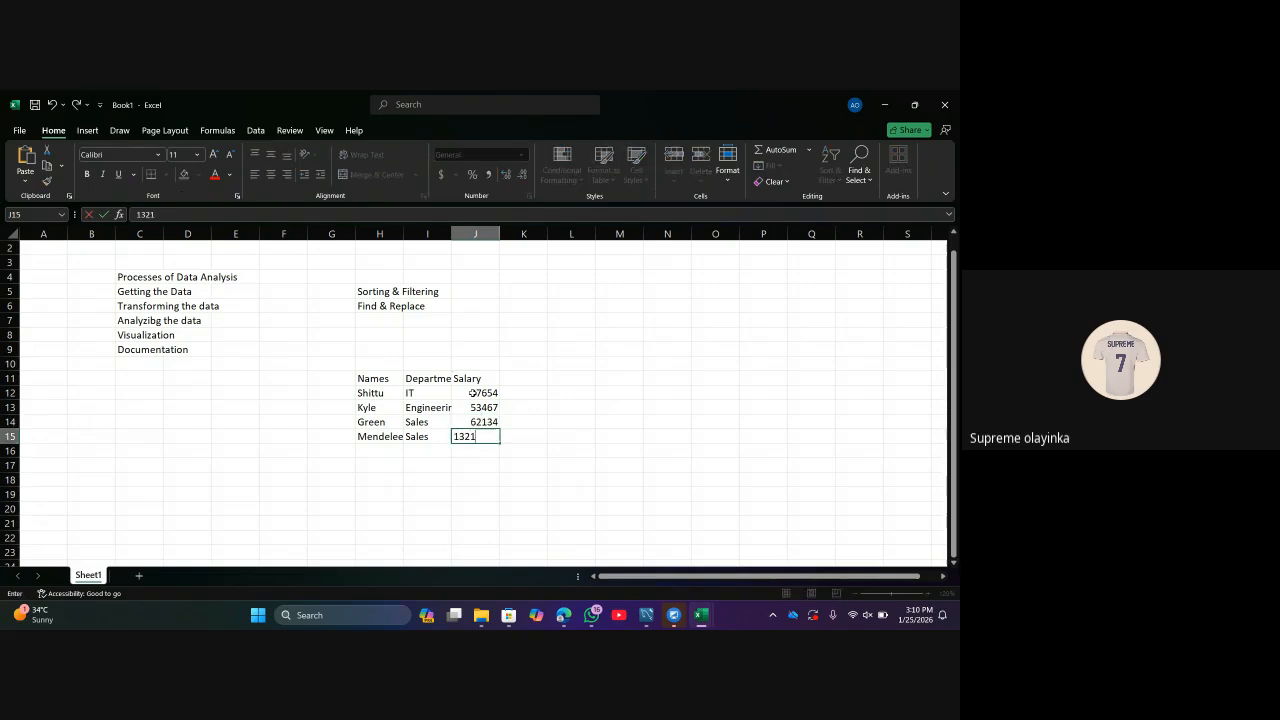
pyautogui.press('Return')
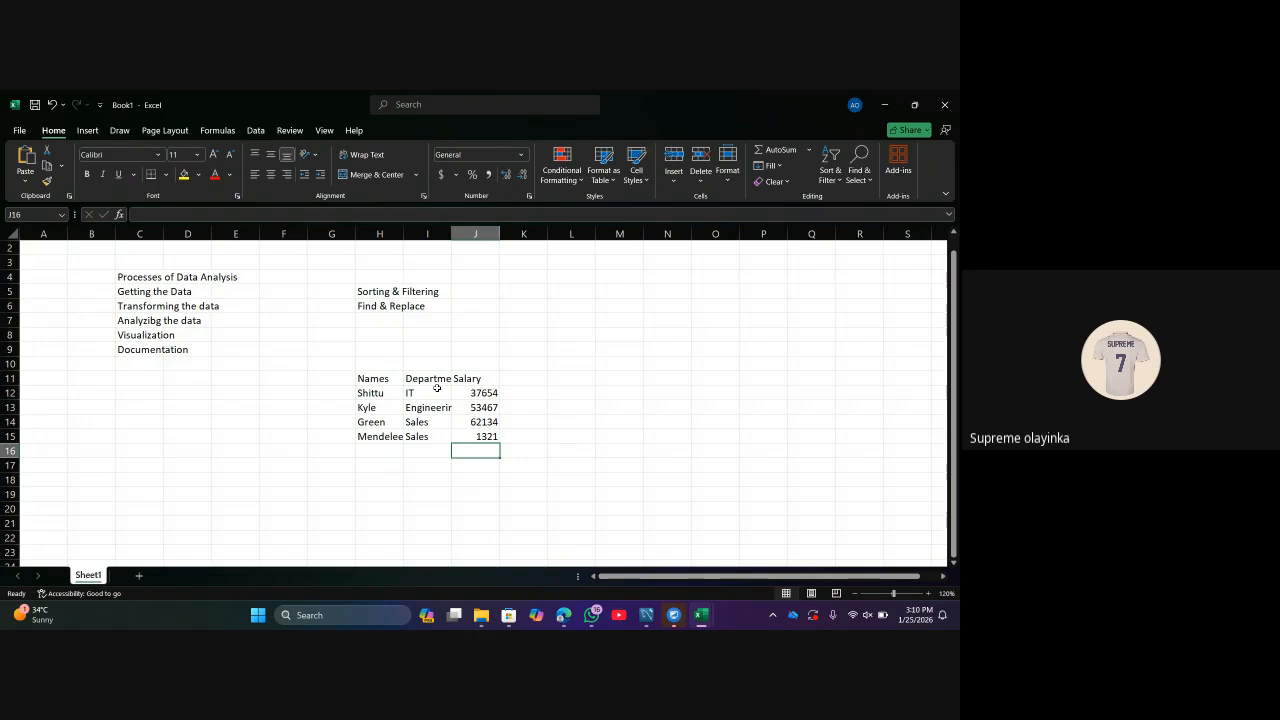
# Widen column I with the departments and column J with the salaries.
pyautogui.click(389, 378)
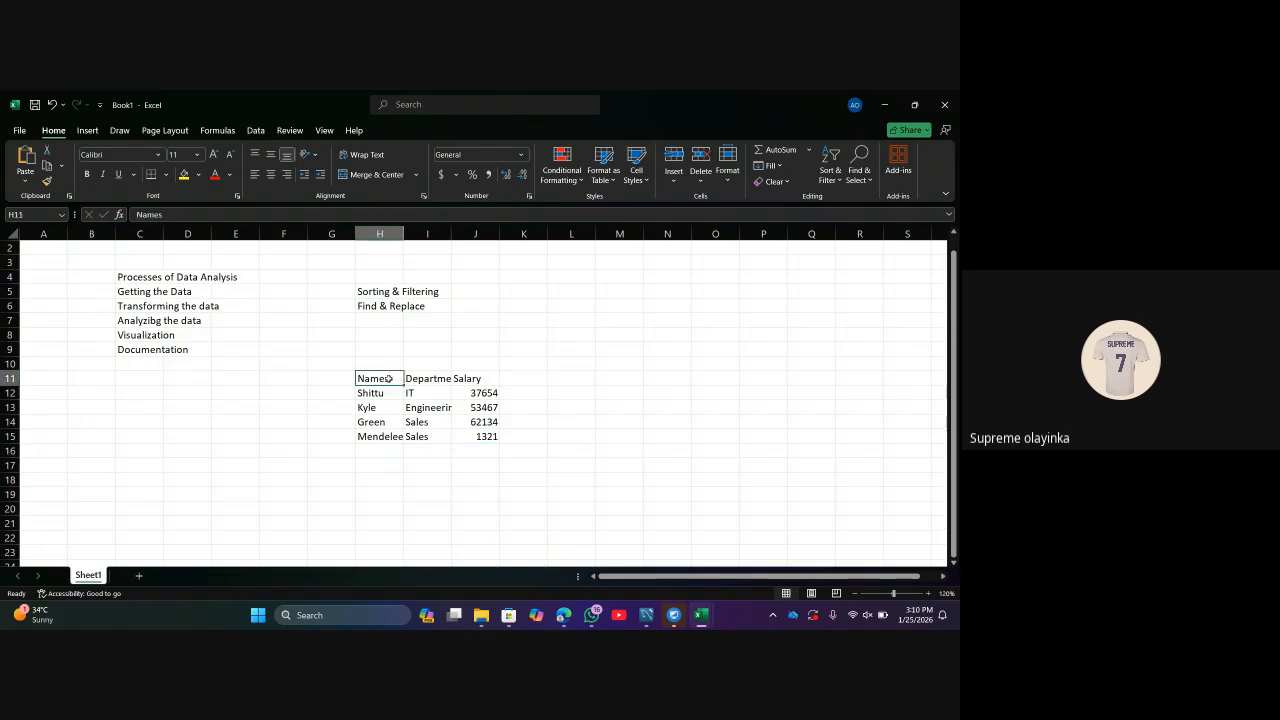
pyautogui.click(412, 378)
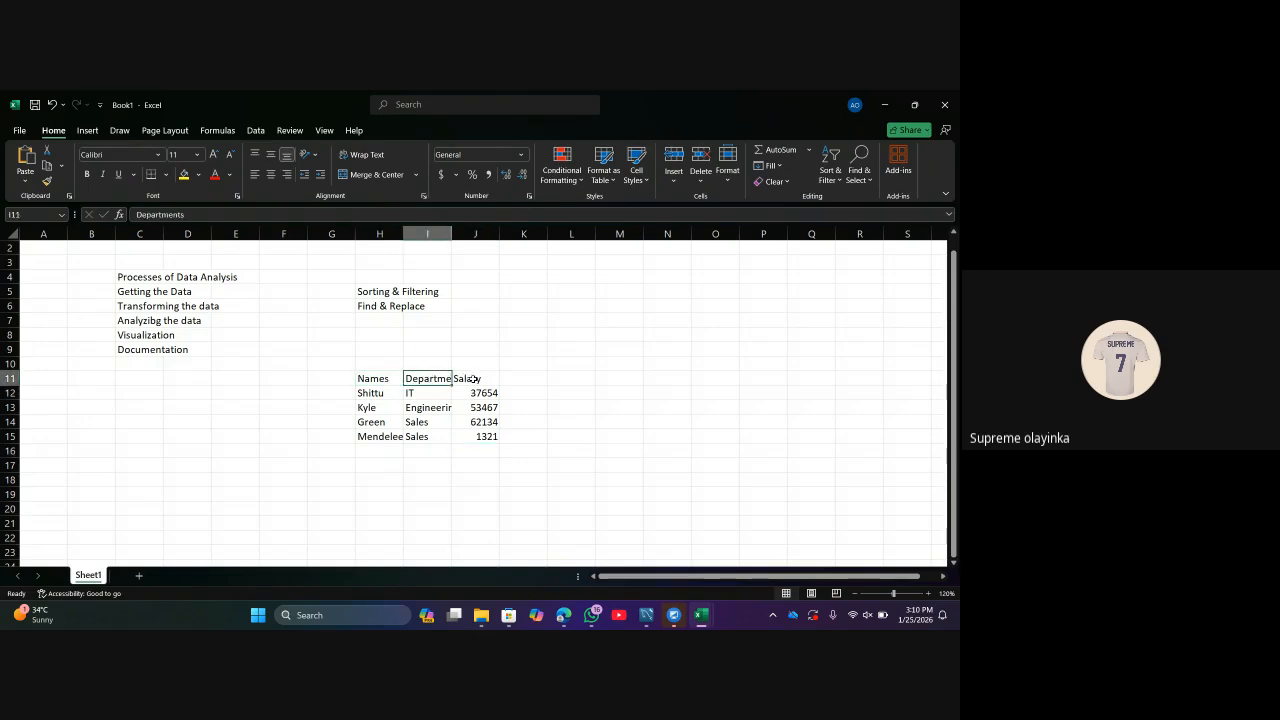
pyautogui.click(474, 378)
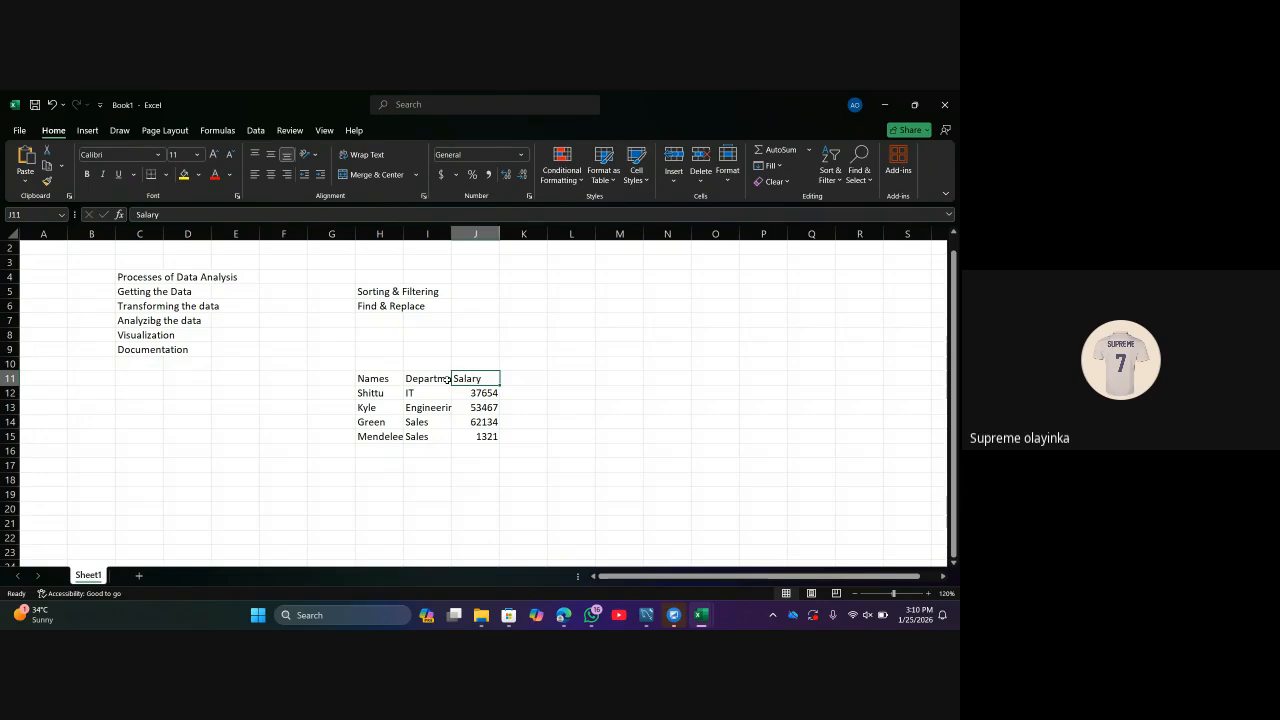
pyautogui.click(438, 379)
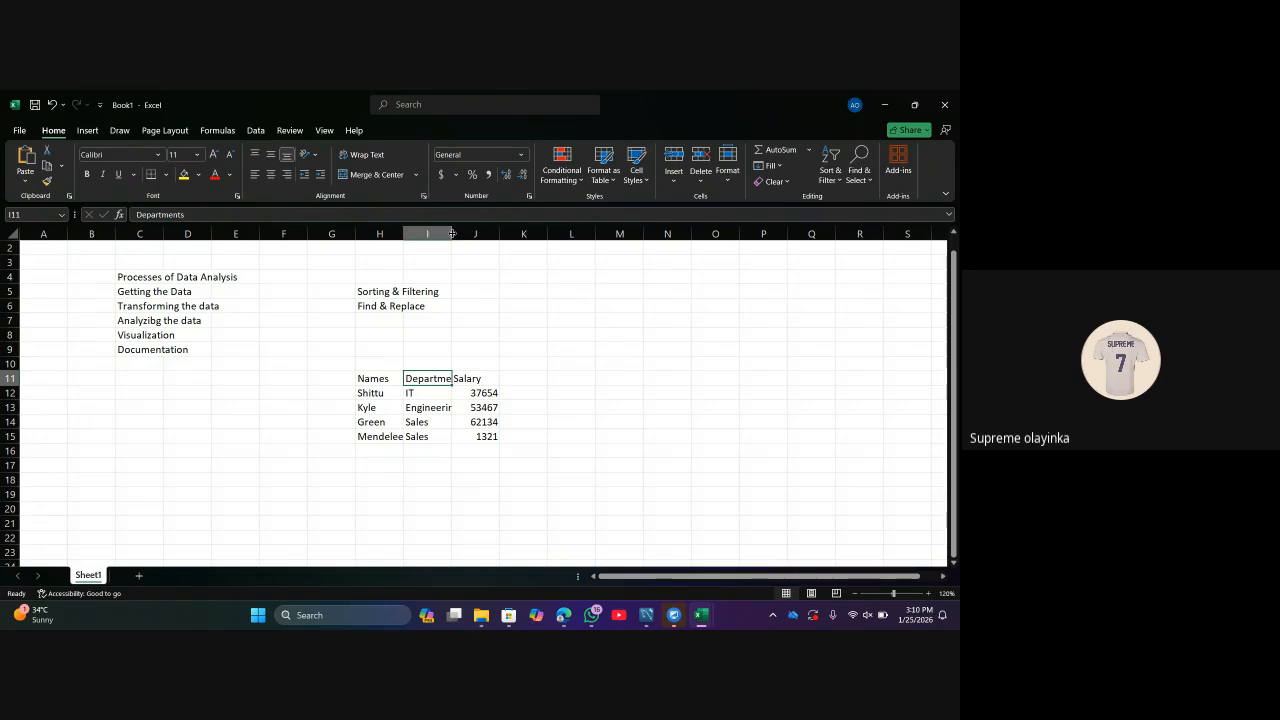
pyautogui.moveTo(451, 233); pyautogui.dragTo(463, 233)
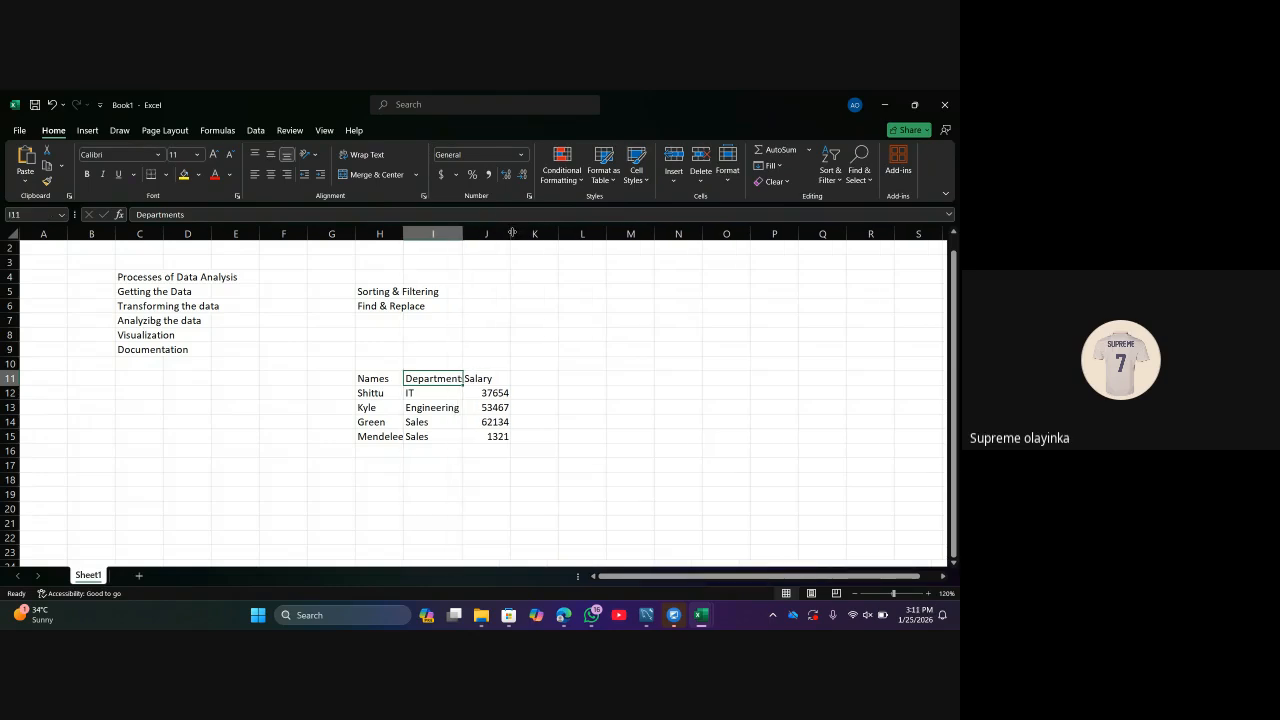
pyautogui.moveTo(512, 233); pyautogui.dragTo(528, 233)
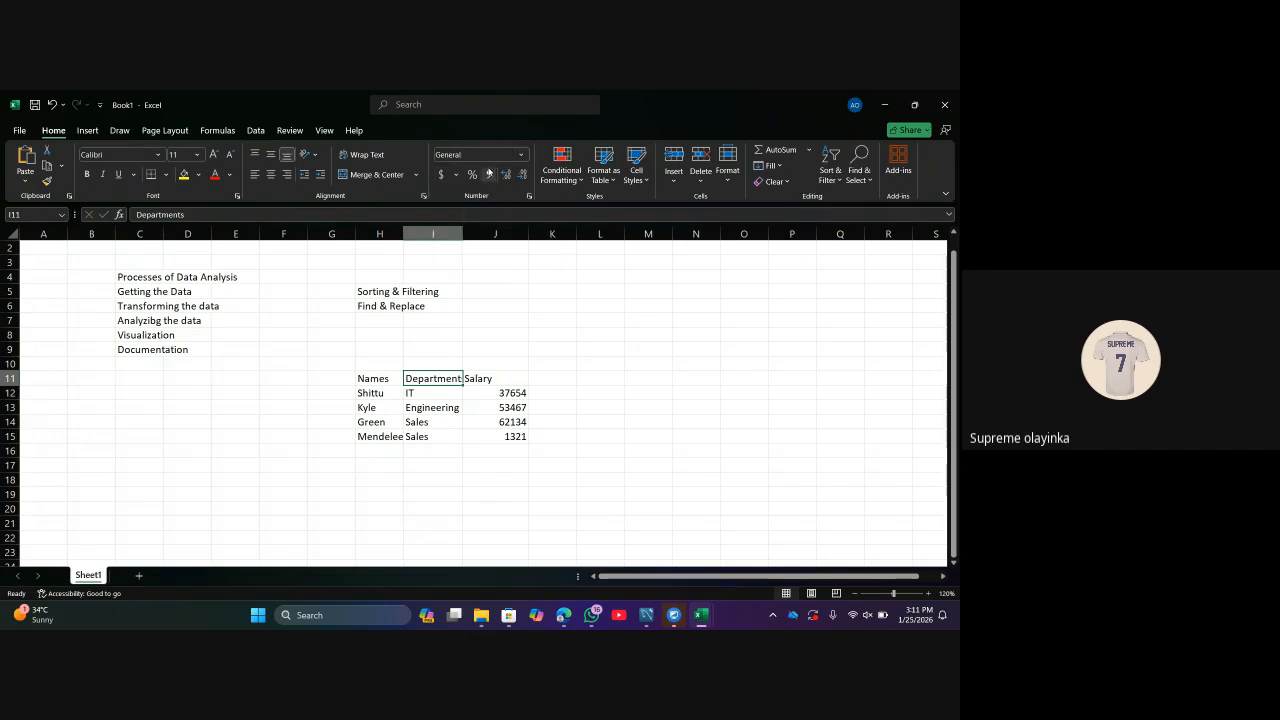
# Apply the Currency number format to the Departments header in cell I11.
pyautogui.click(521, 155)
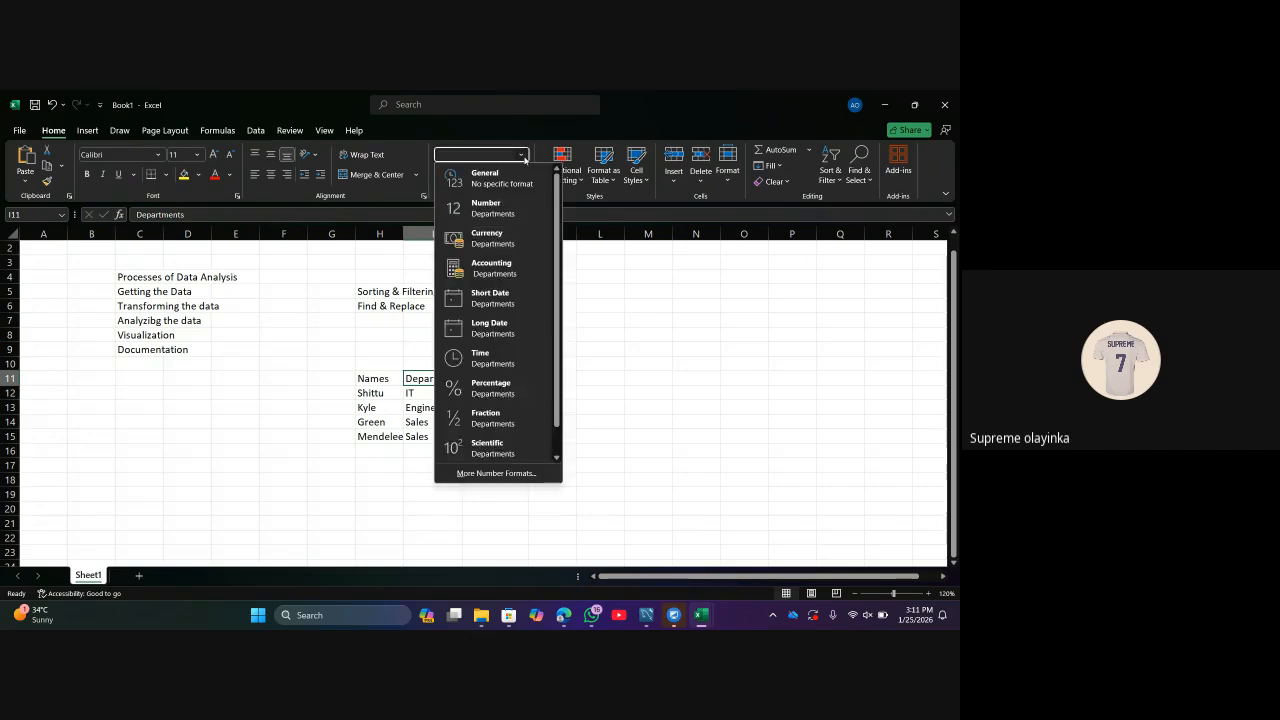
pyautogui.click(505, 236)
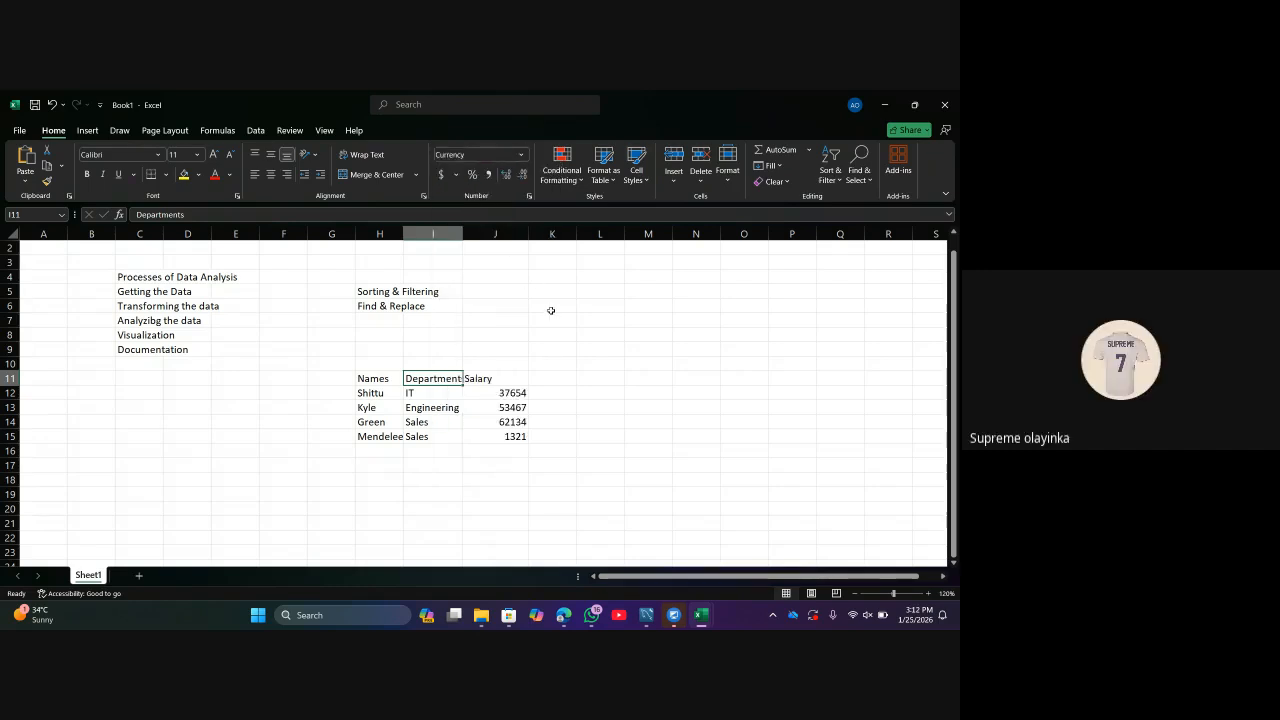
pyautogui.click(516, 160)
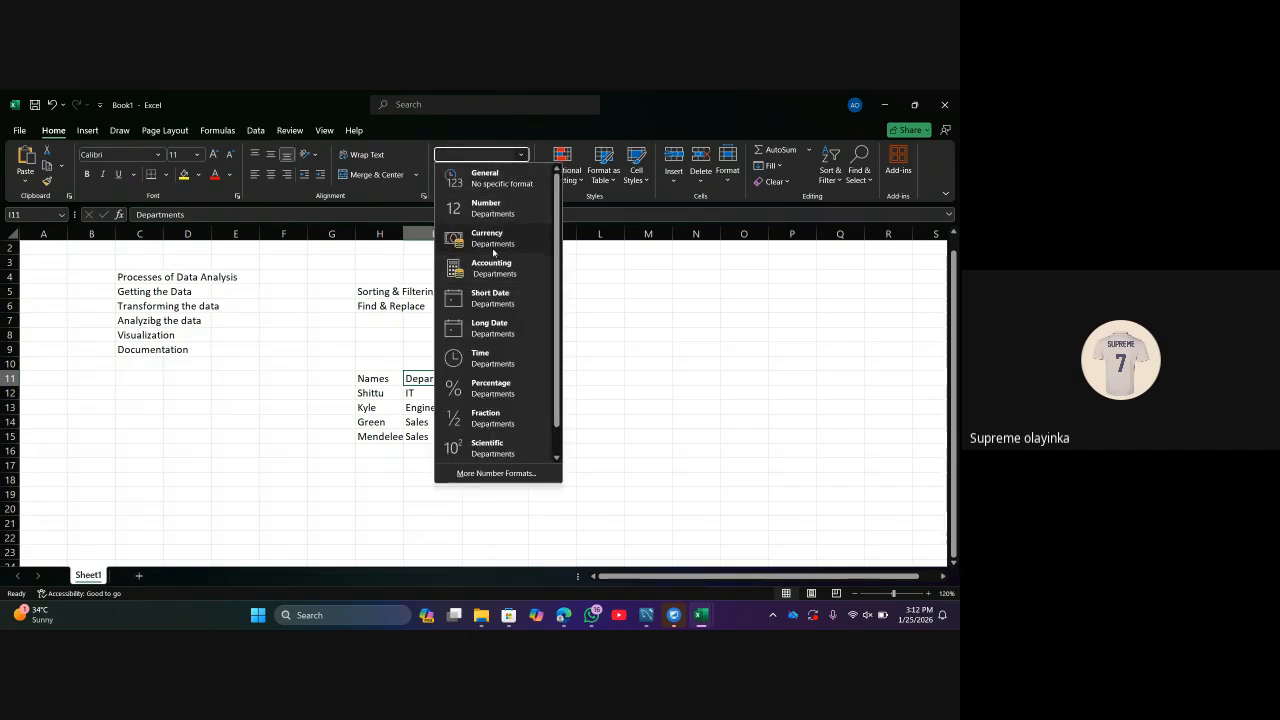
pyautogui.click(493, 245)
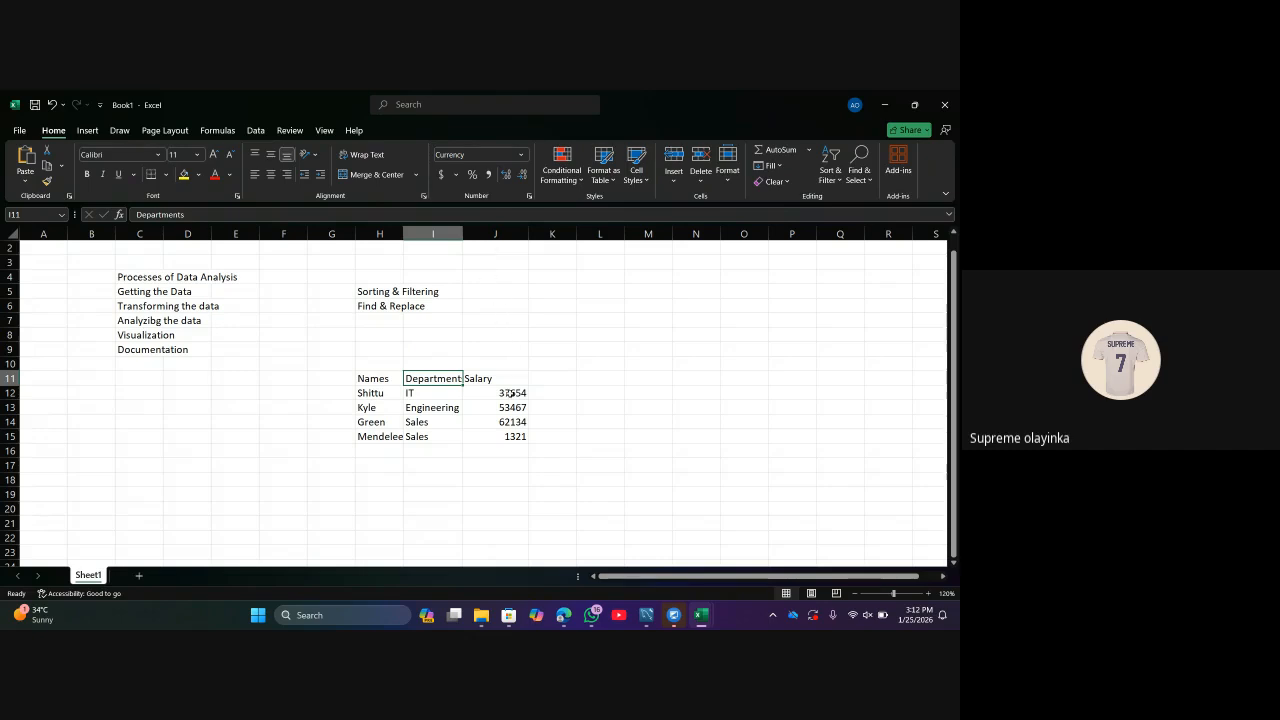
# Format the salaries in cells J12 to J15 with the Currency number format.
pyautogui.moveTo(510, 393); pyautogui.dragTo(514, 436)
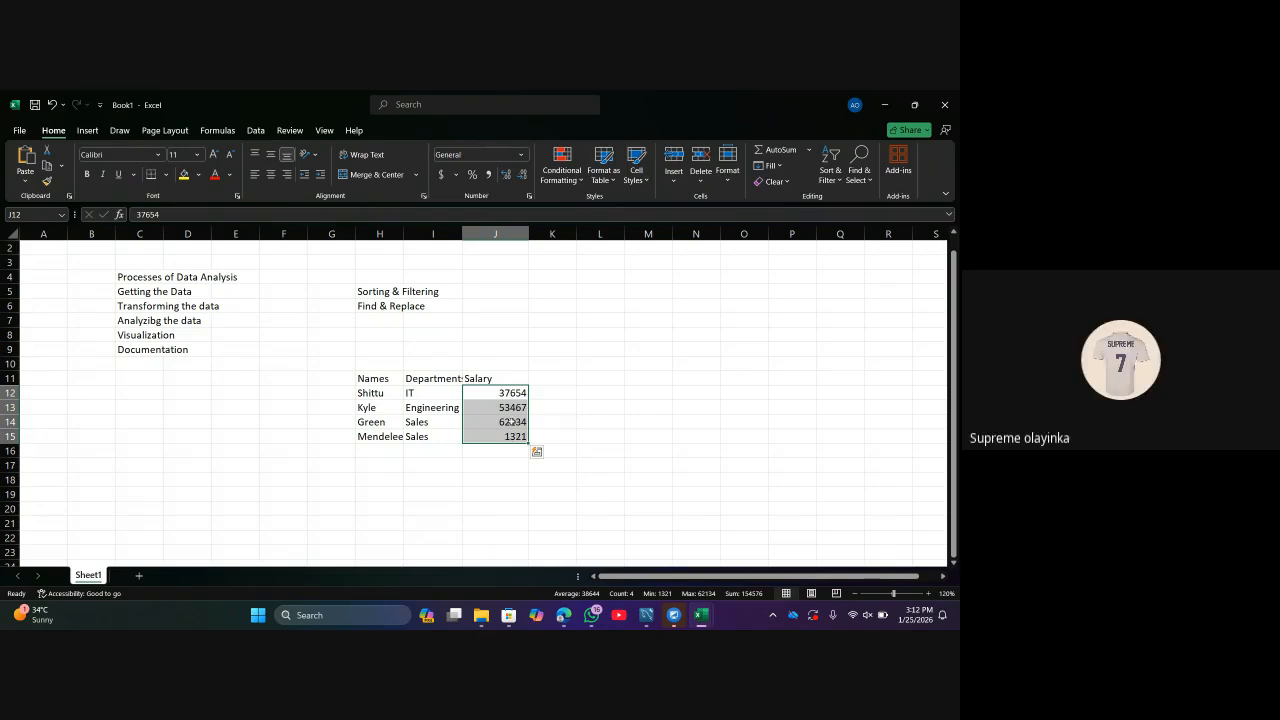
pyautogui.click(519, 155)
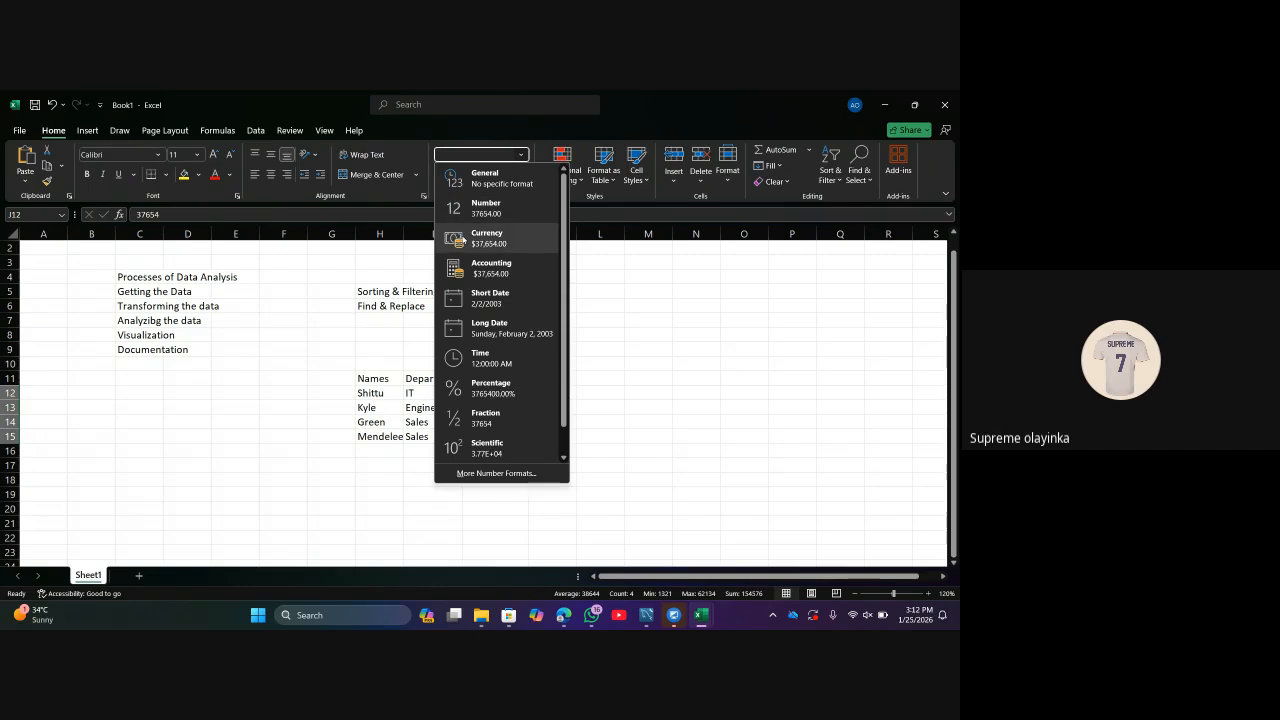
pyautogui.click(479, 240)
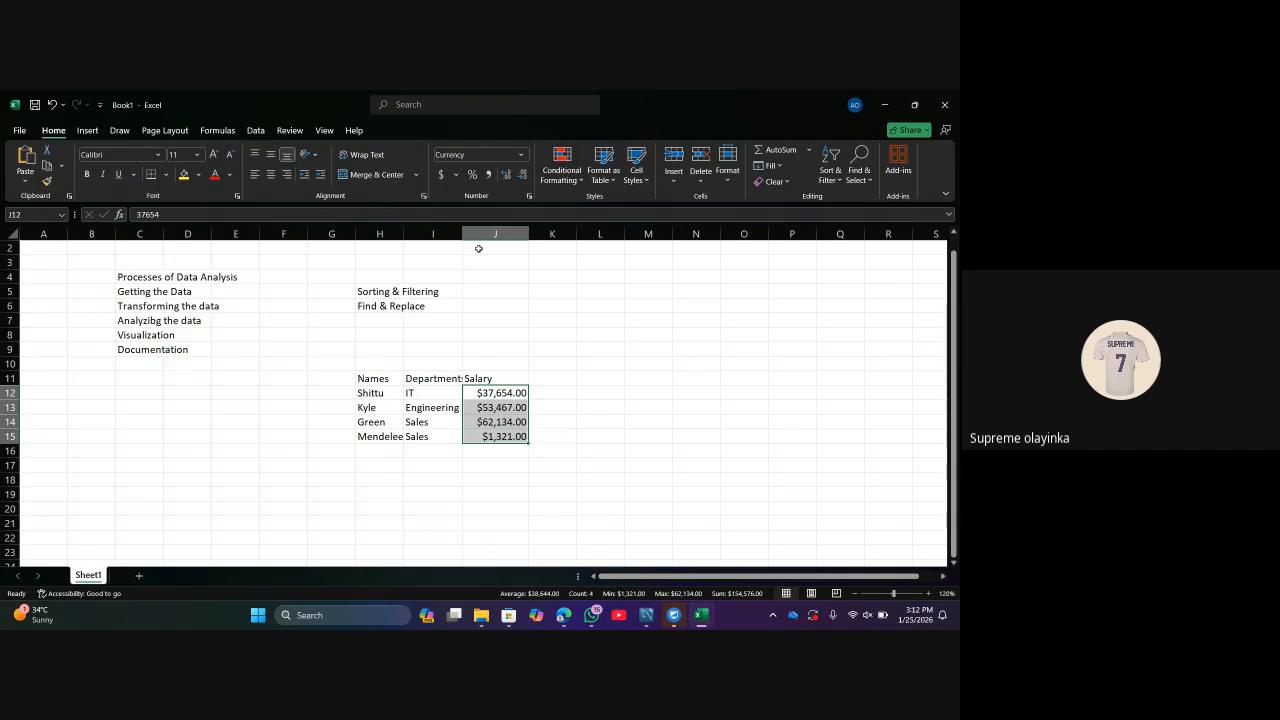
pyautogui.click(580, 420)
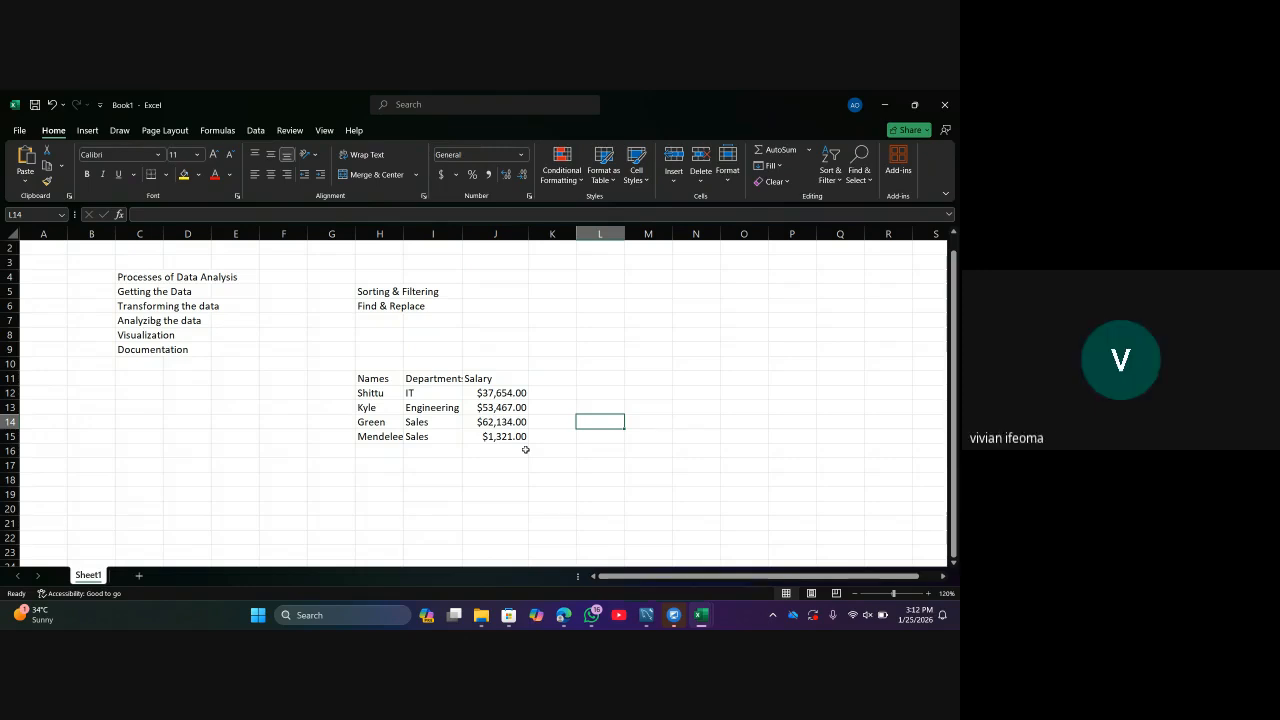
# Remove both decimal places from the salaries in cells J12 to J15.
pyautogui.click(483, 395)
pyautogui.moveTo(483, 398); pyautogui.dragTo(495, 438)
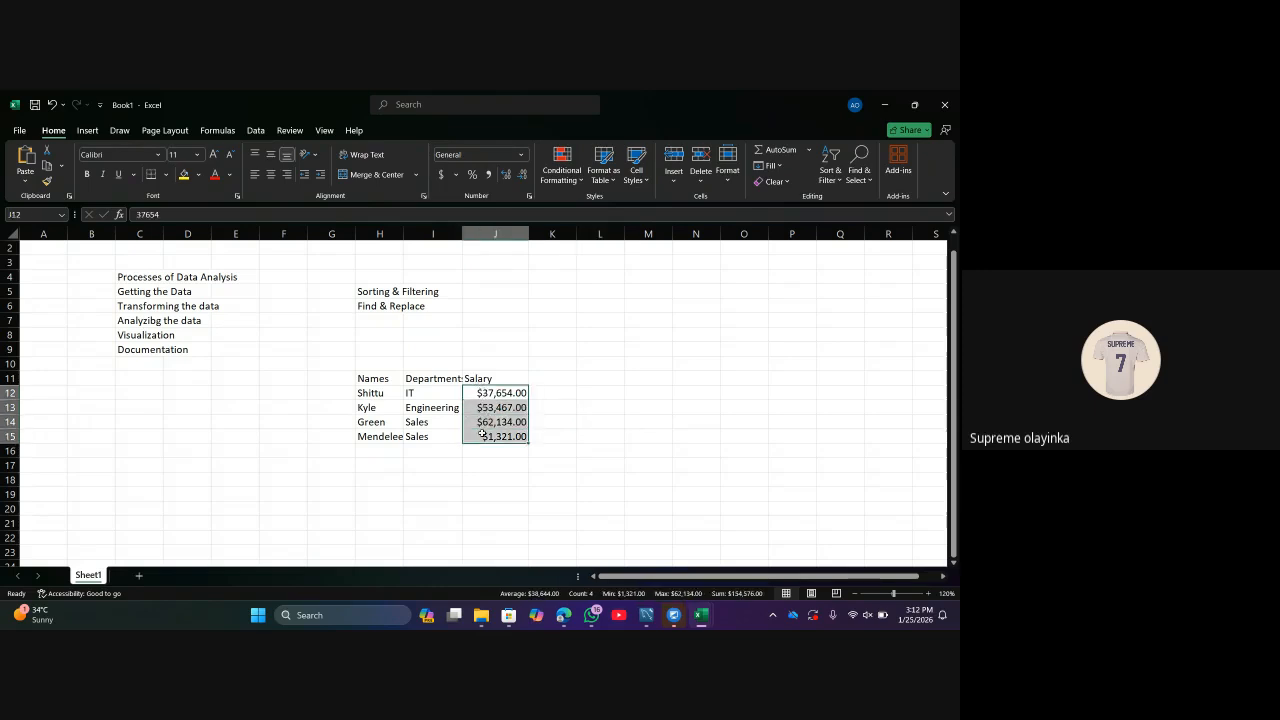
pyautogui.click(522, 176)
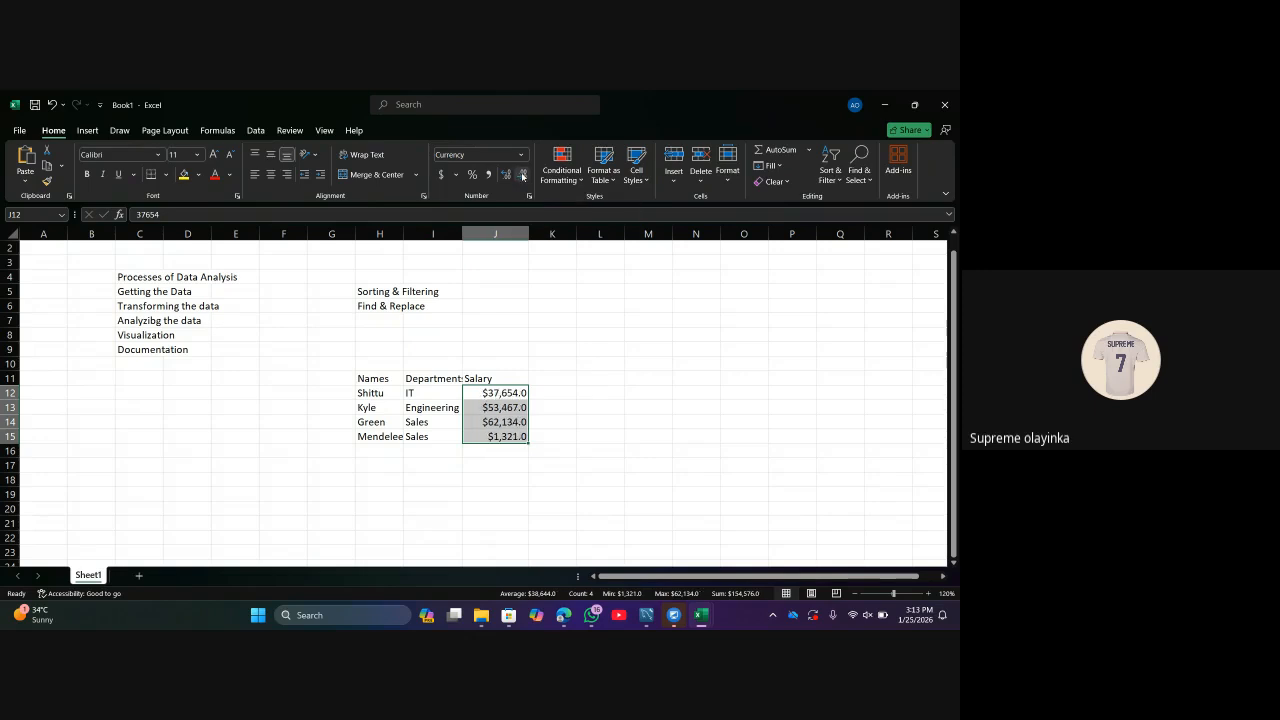
pyautogui.click(522, 176)
pyautogui.click(582, 362)
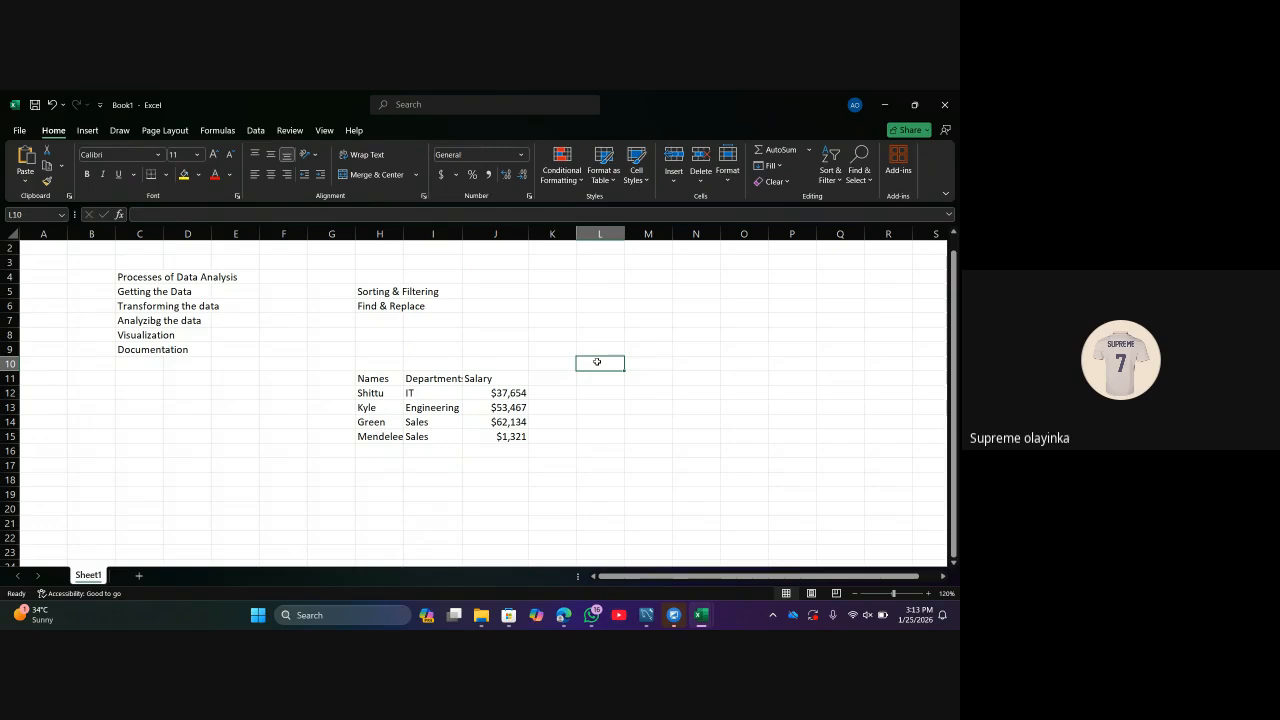
# Sort the table rows by the Names column from A to Z.
pyautogui.click(366, 409)
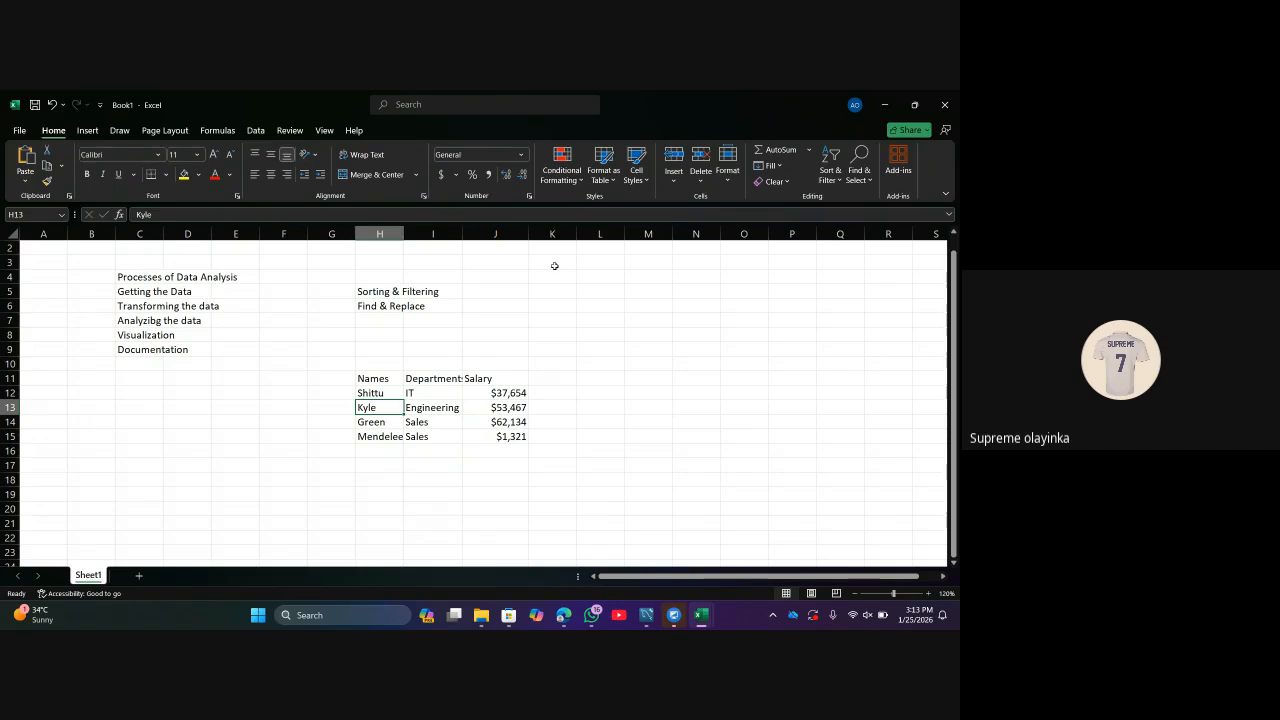
pyautogui.click(831, 172)
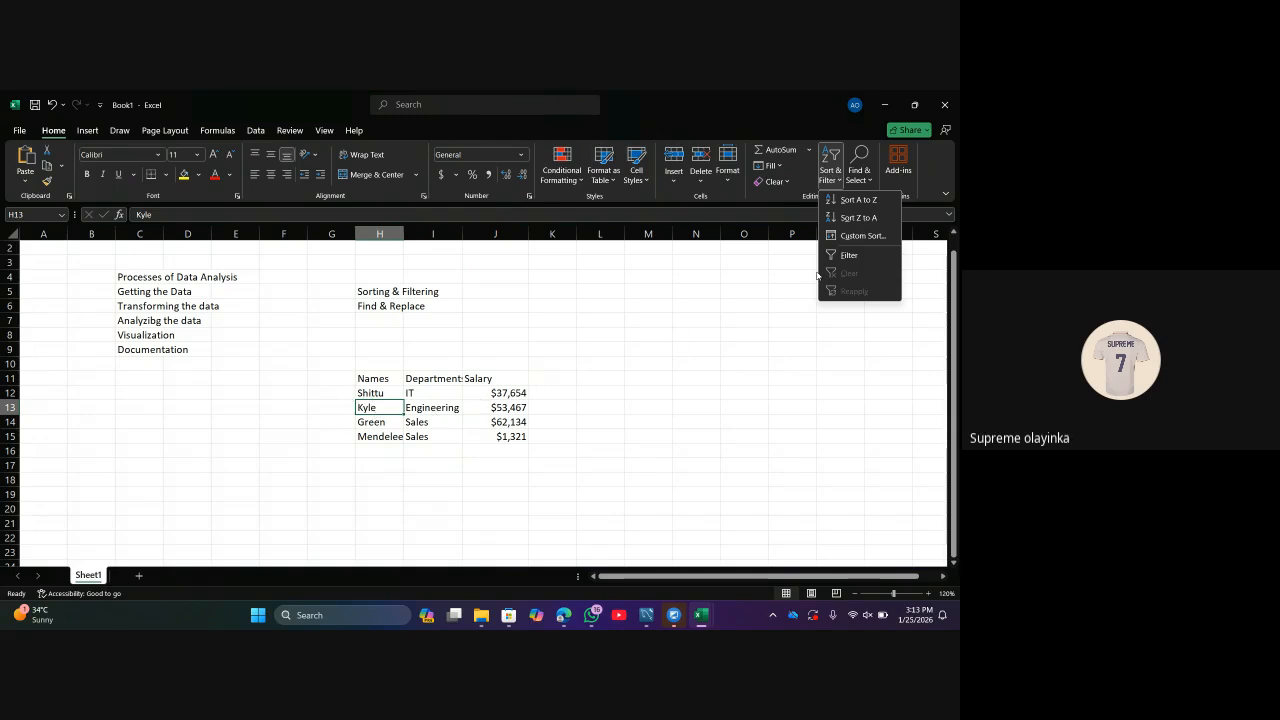
pyautogui.click(853, 206)
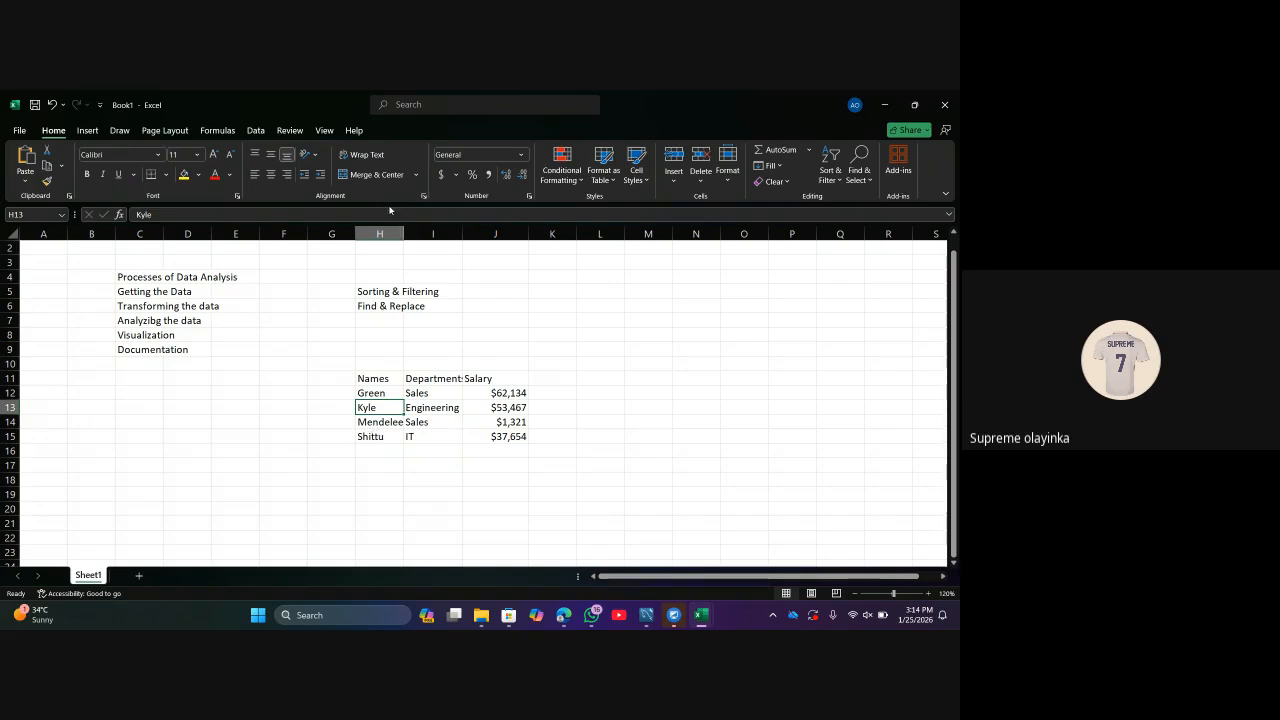
# Widen column H so the longest entry in the Names column fits fully.
pyautogui.moveTo(404, 234); pyautogui.dragTo(408, 234)
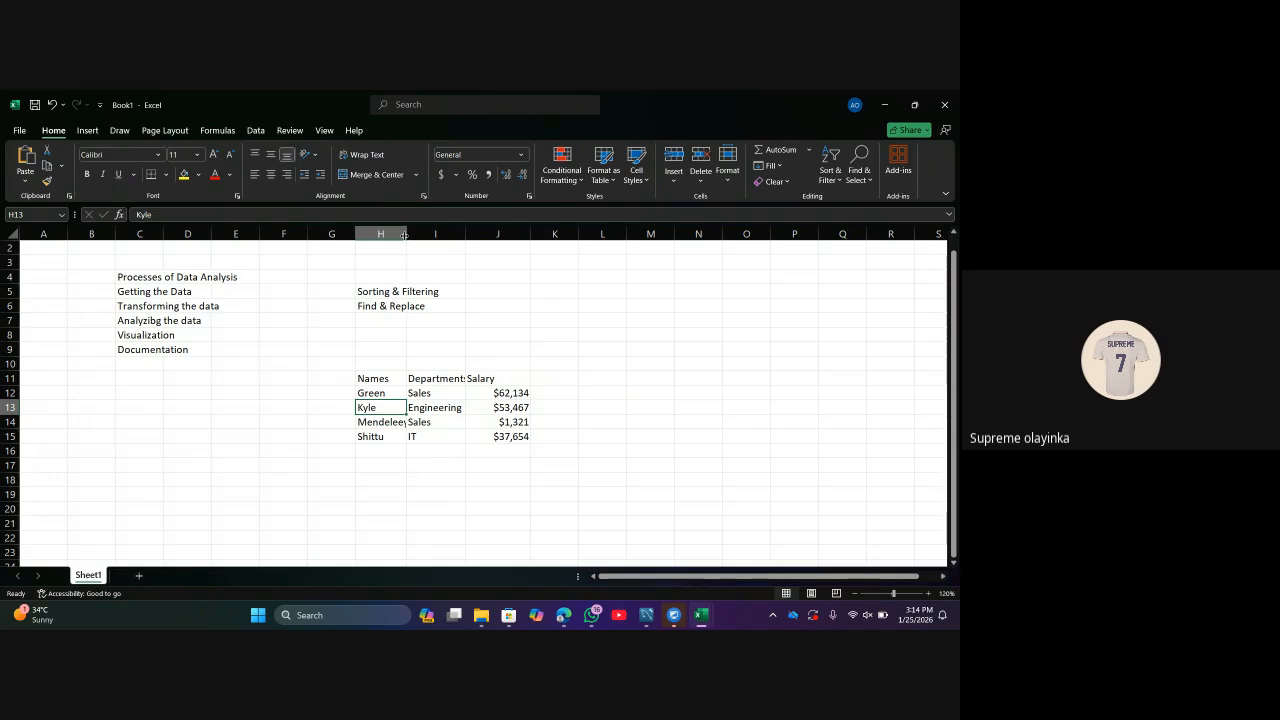
pyautogui.doubleClick(404, 234)
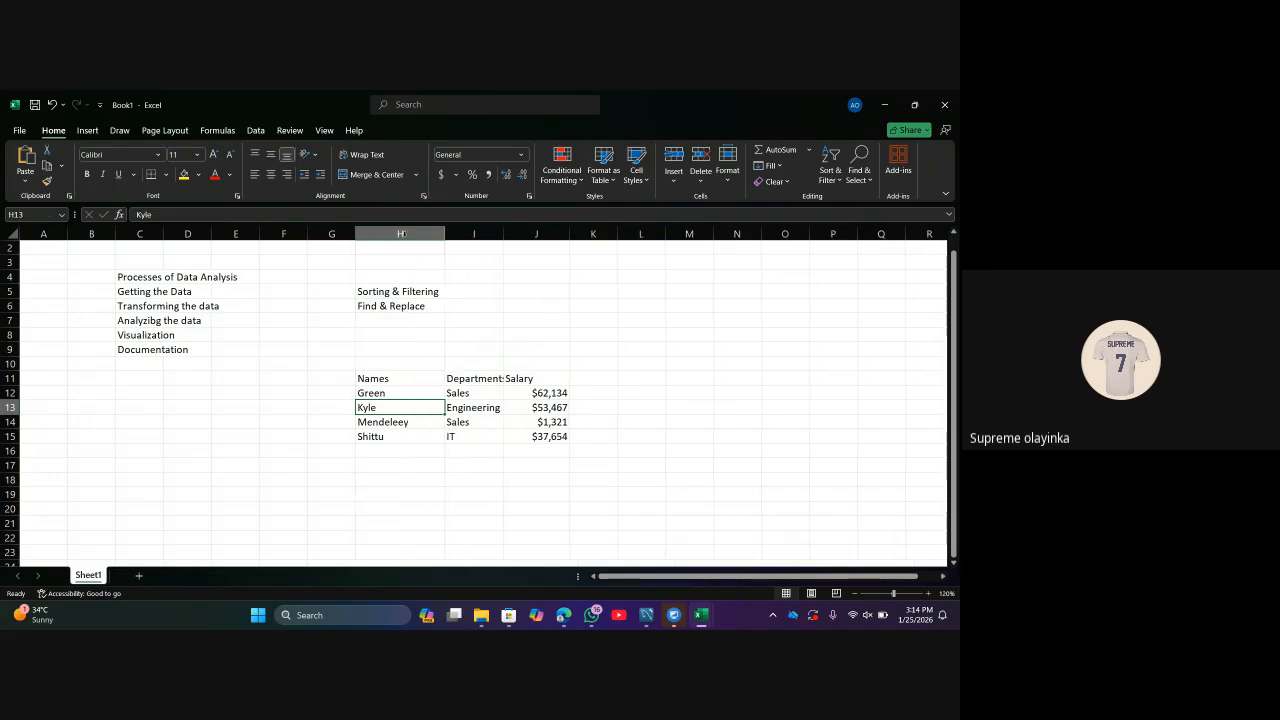
pyautogui.click(336, 497)
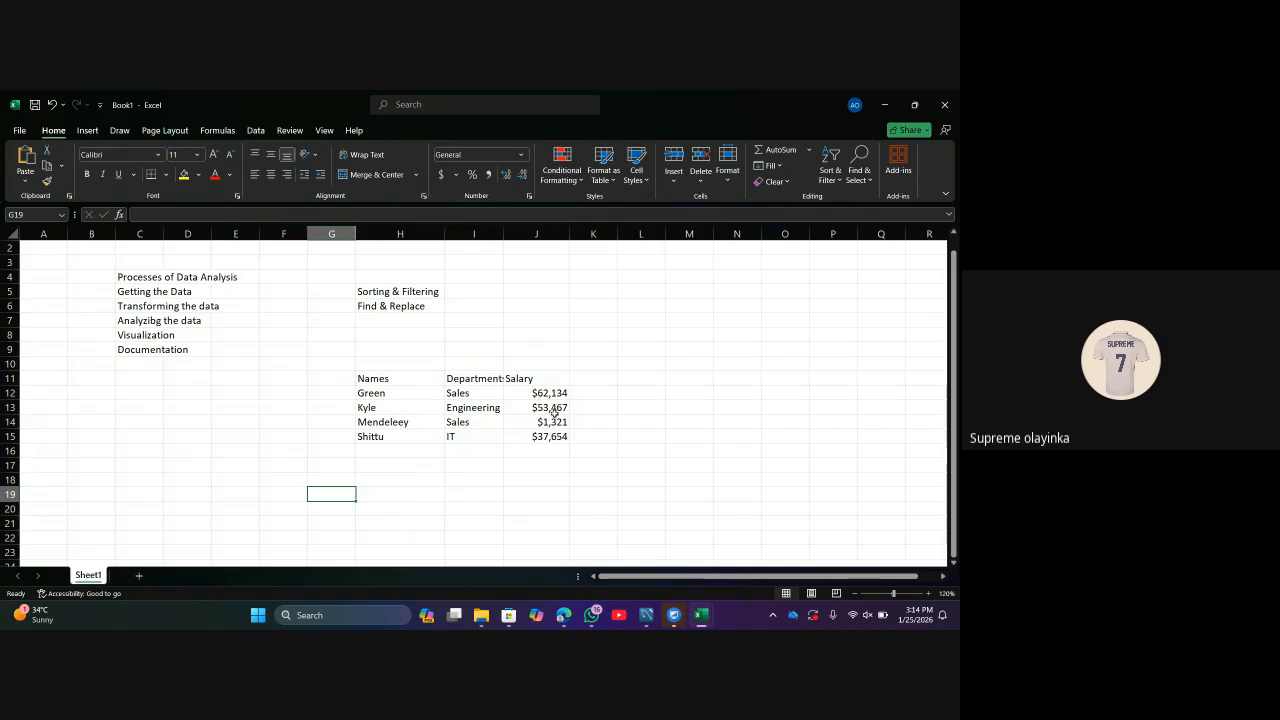
# Sort the table rows by the Names column from Z to A.
pyautogui.click(386, 405)
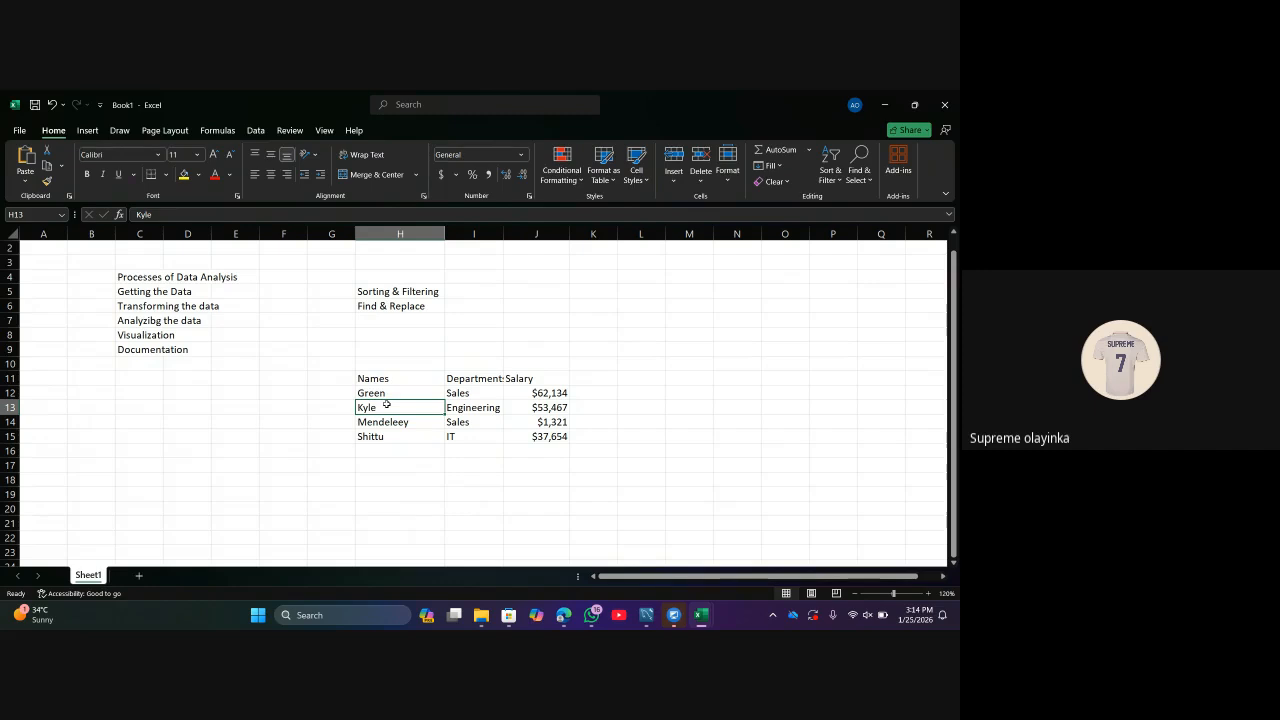
pyautogui.click(835, 172)
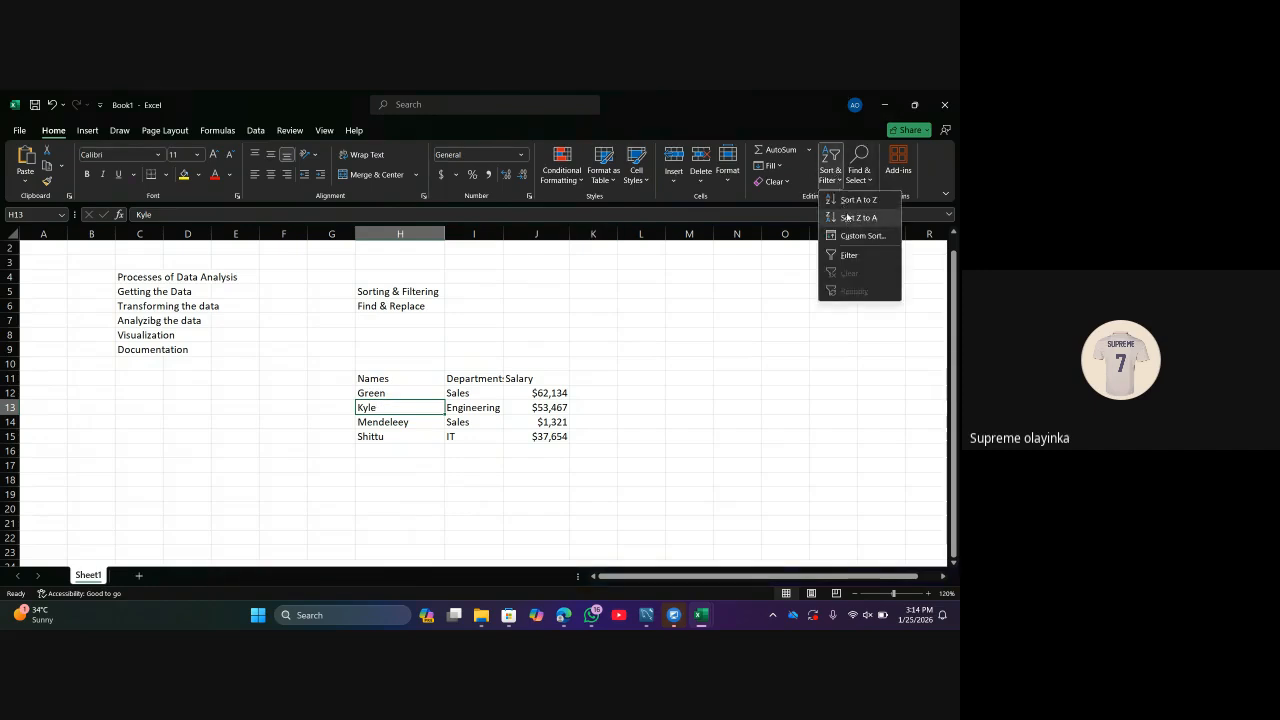
pyautogui.click(847, 217)
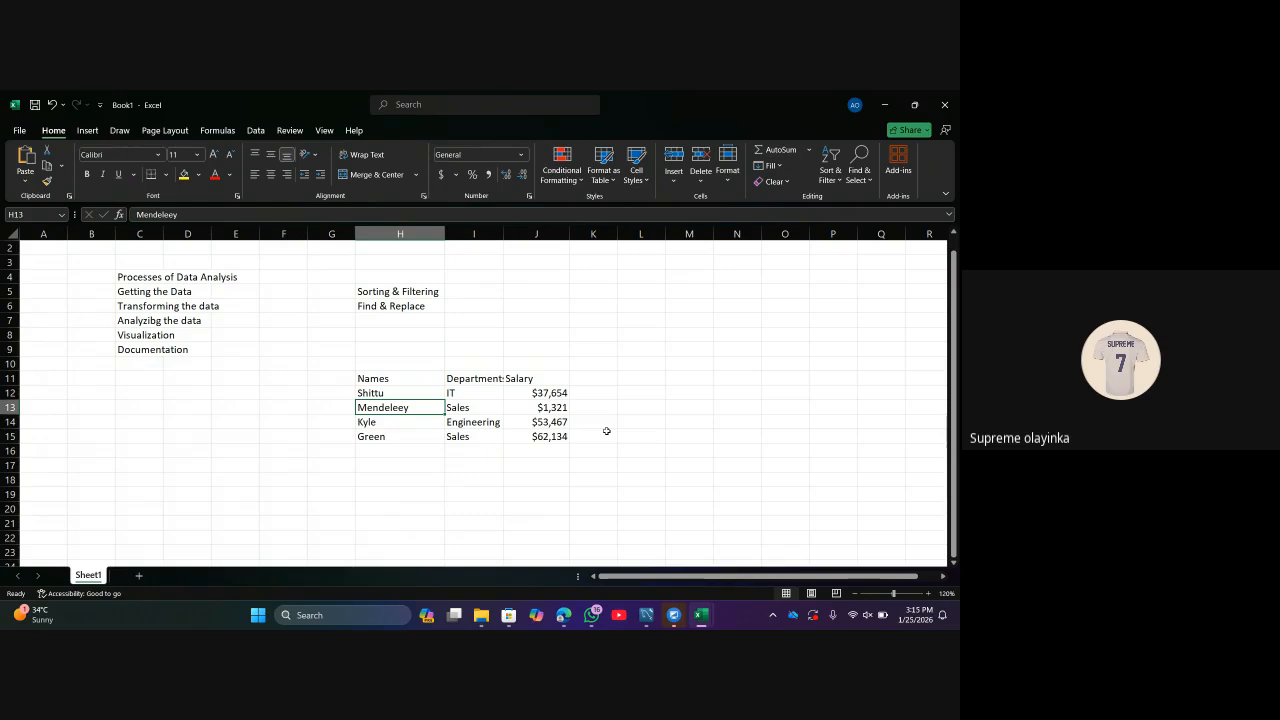
# Sort the table rows by the Departments column from A to Z.
pyautogui.click(485, 396)
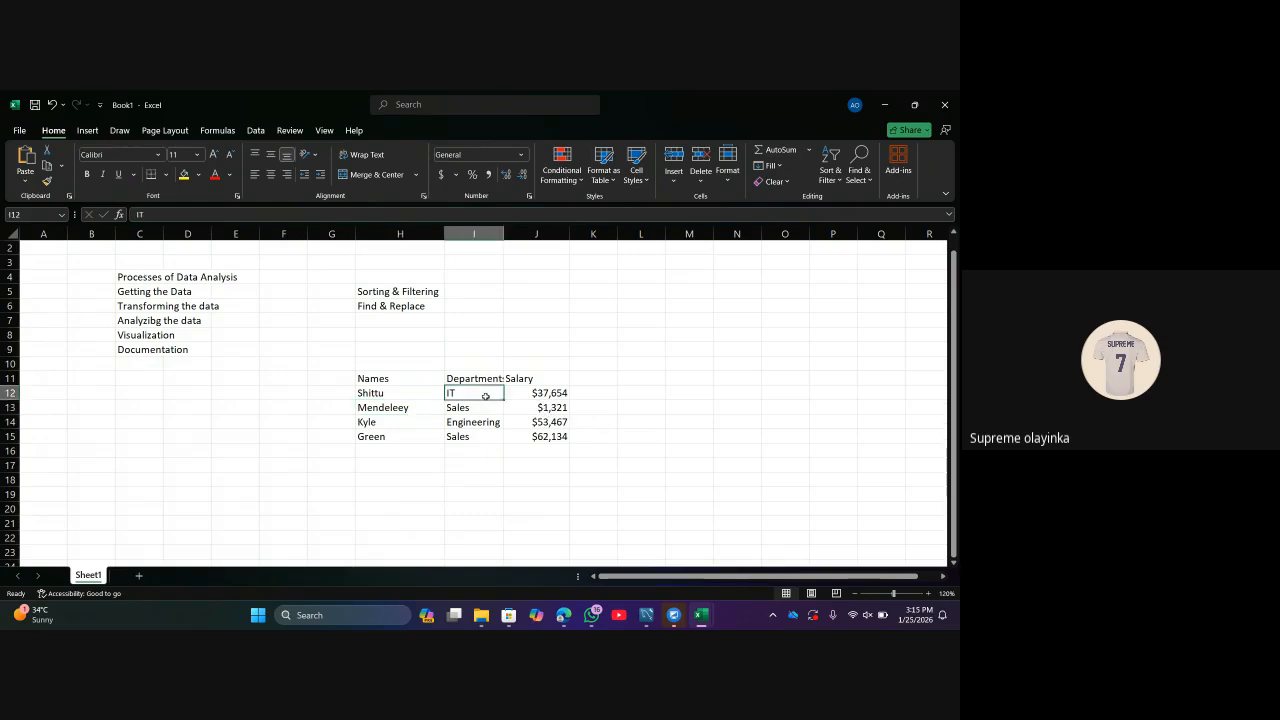
pyautogui.click(840, 176)
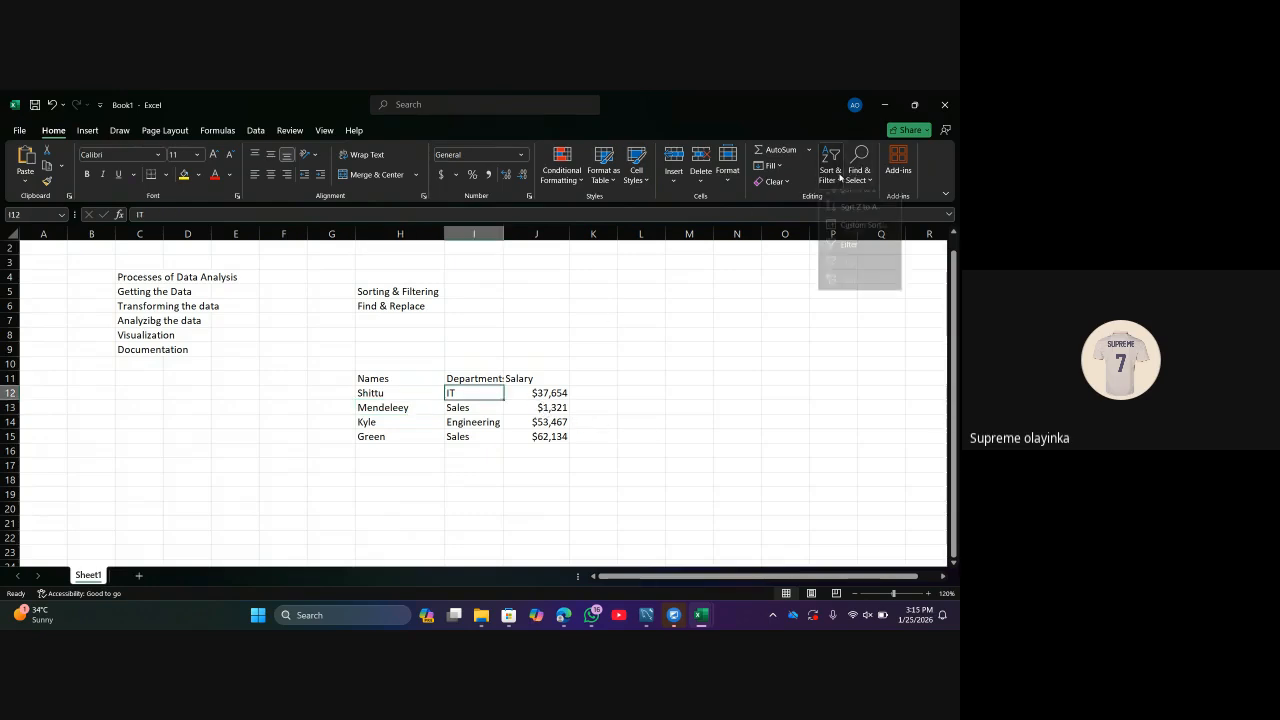
pyautogui.click(846, 196)
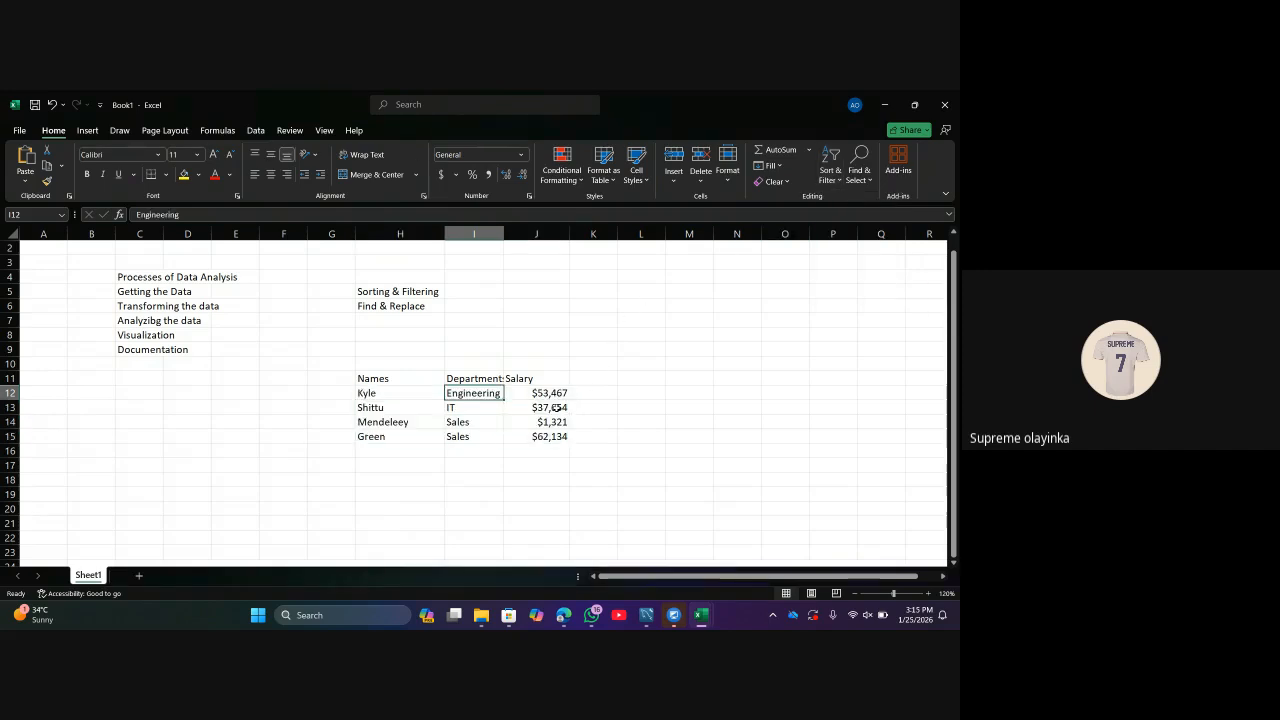
# Compare the sort options offered for a numeric Salary cell and a text Departments cell.
pyautogui.click(842, 184)
pyautogui.click(553, 409)
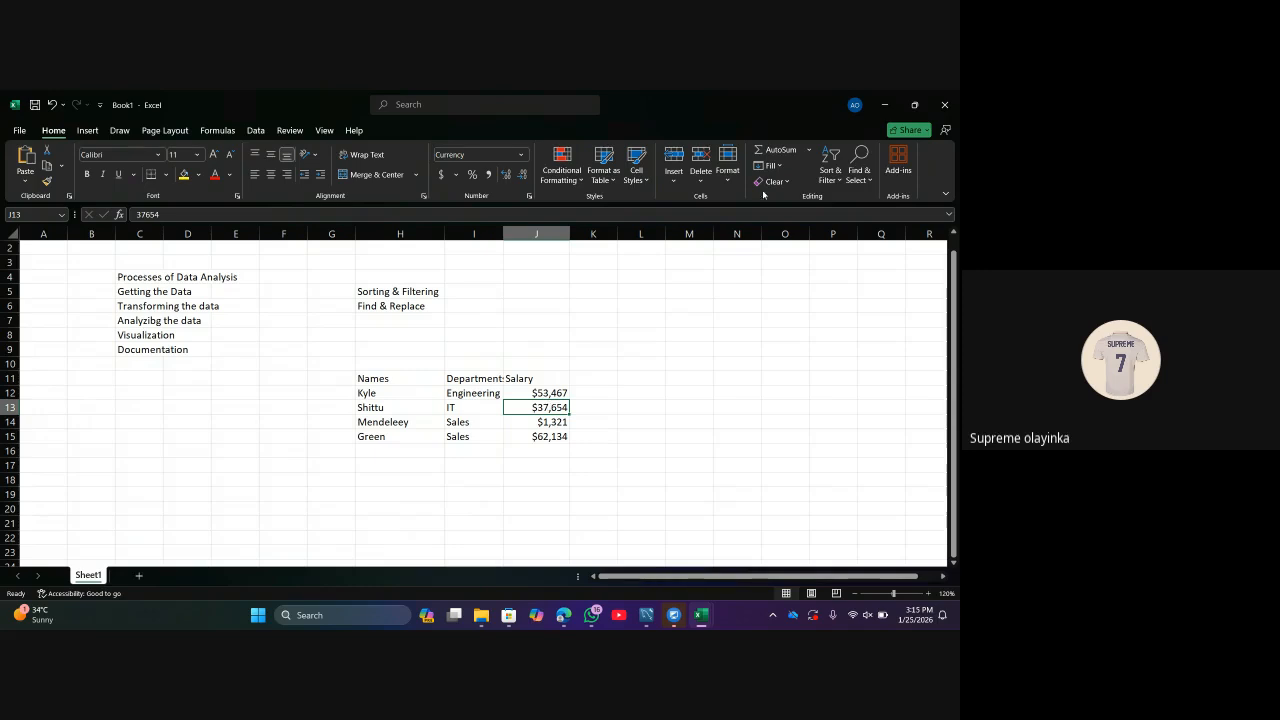
pyautogui.click(829, 175)
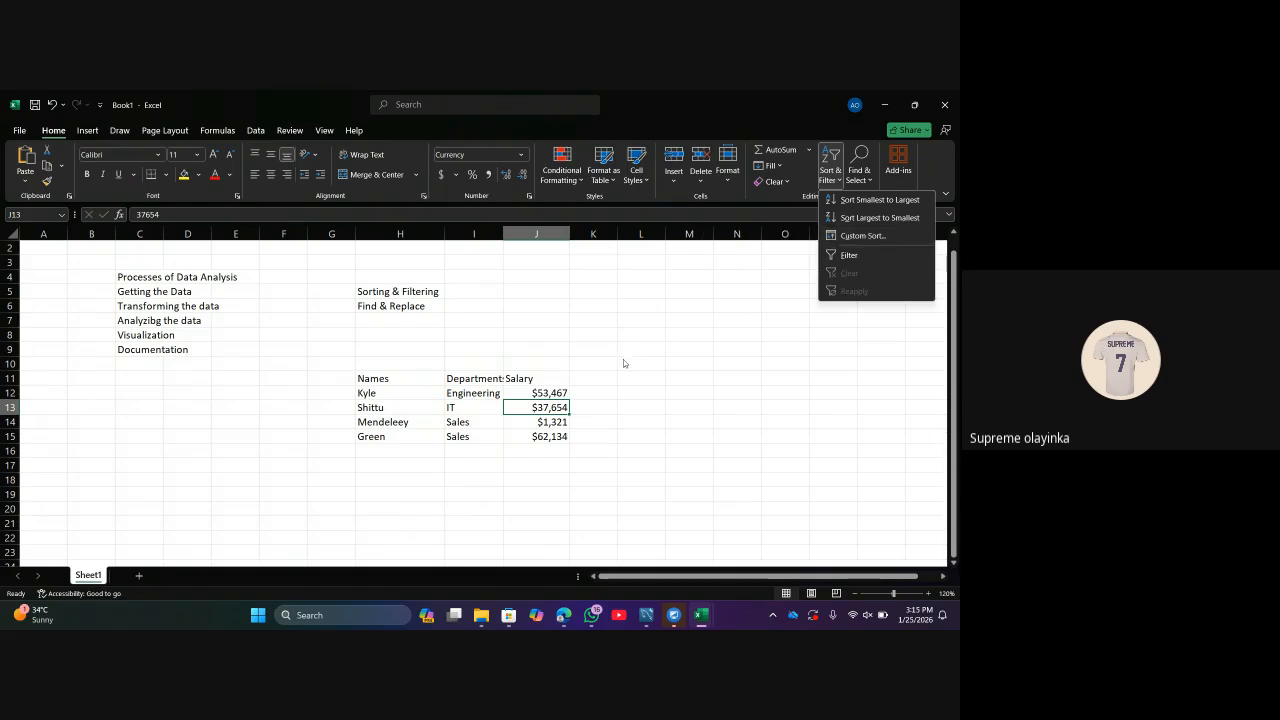
pyautogui.click(466, 396)
pyautogui.click(463, 394)
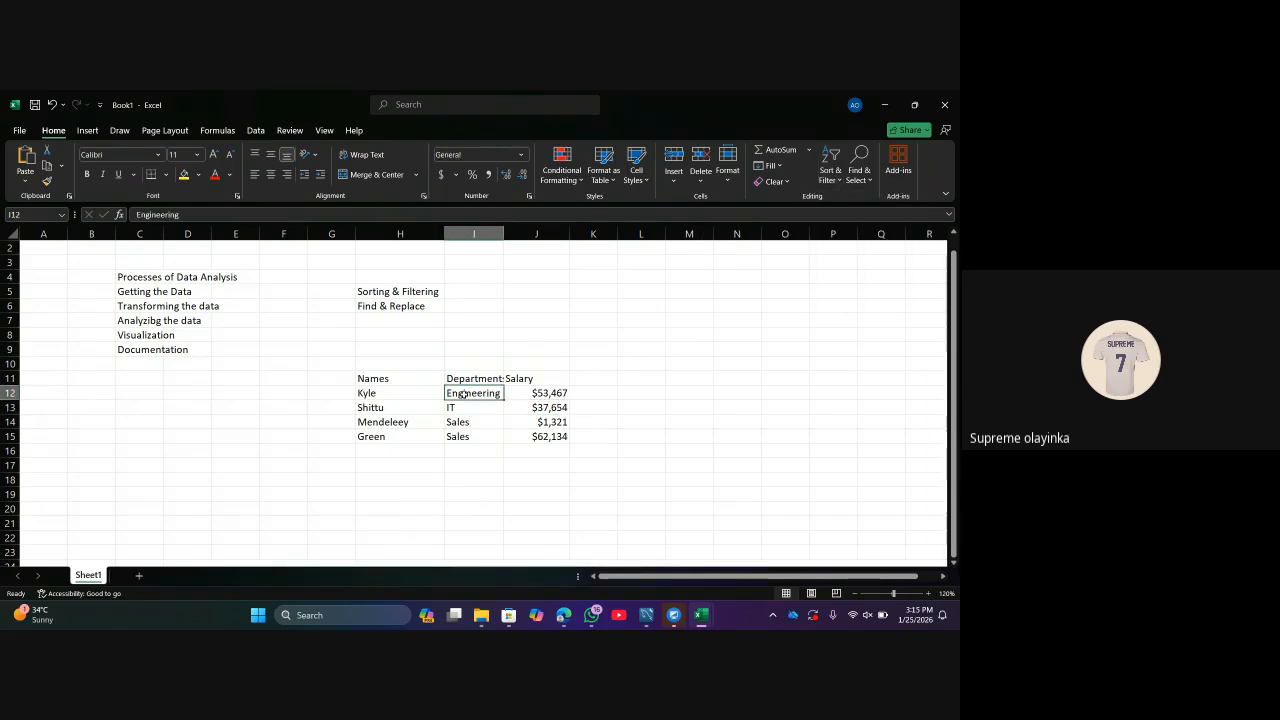
pyautogui.click(831, 175)
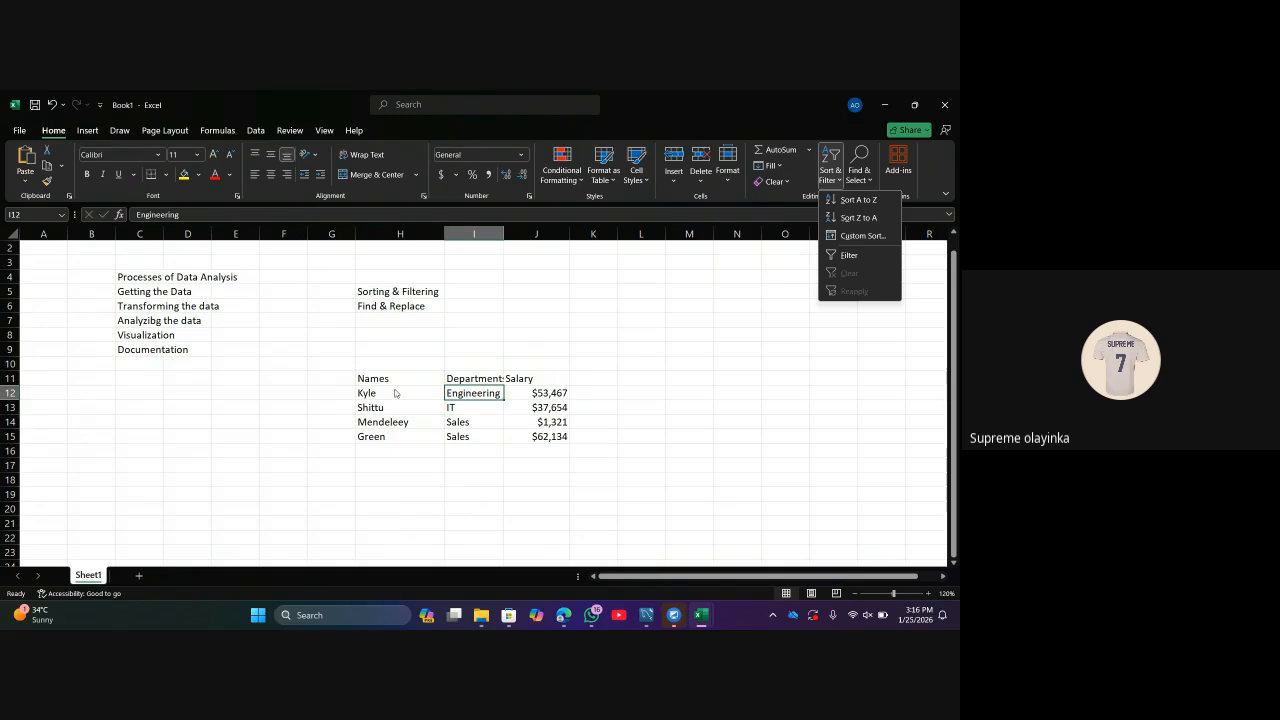
pyautogui.click(246, 358)
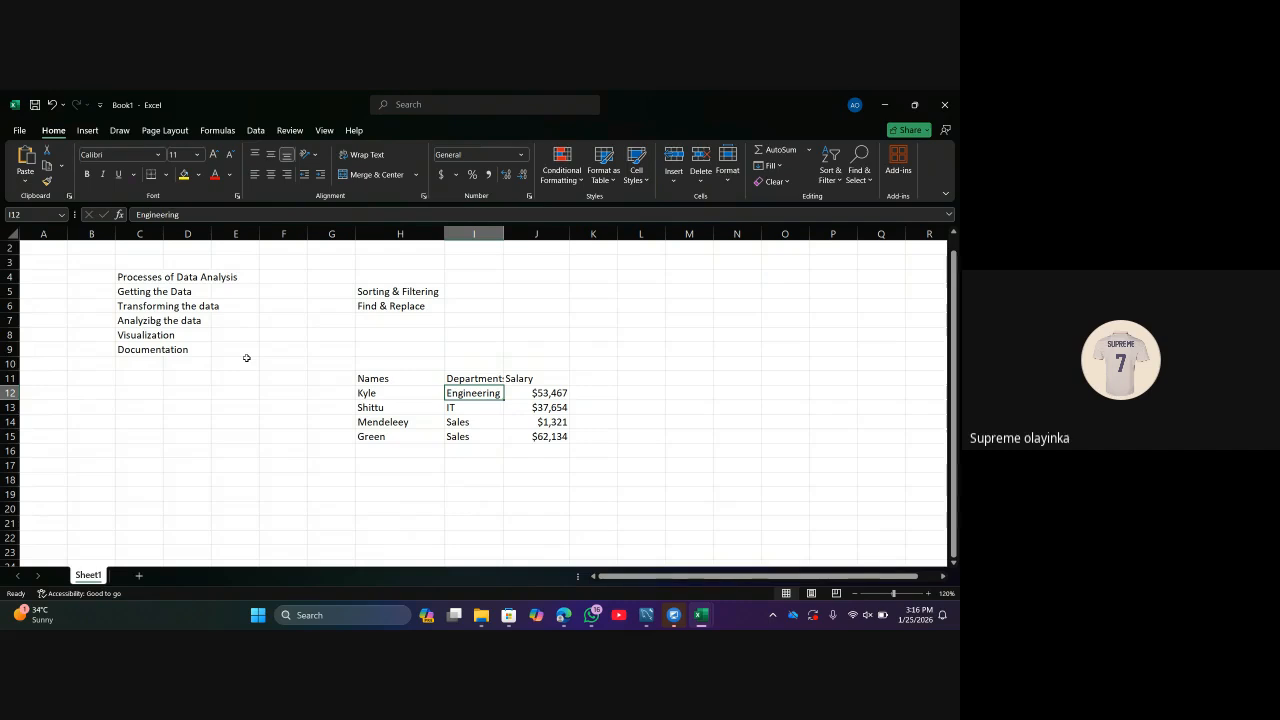
# Sort the table rows by the Salary column from largest to smallest.
pyautogui.click(547, 398)
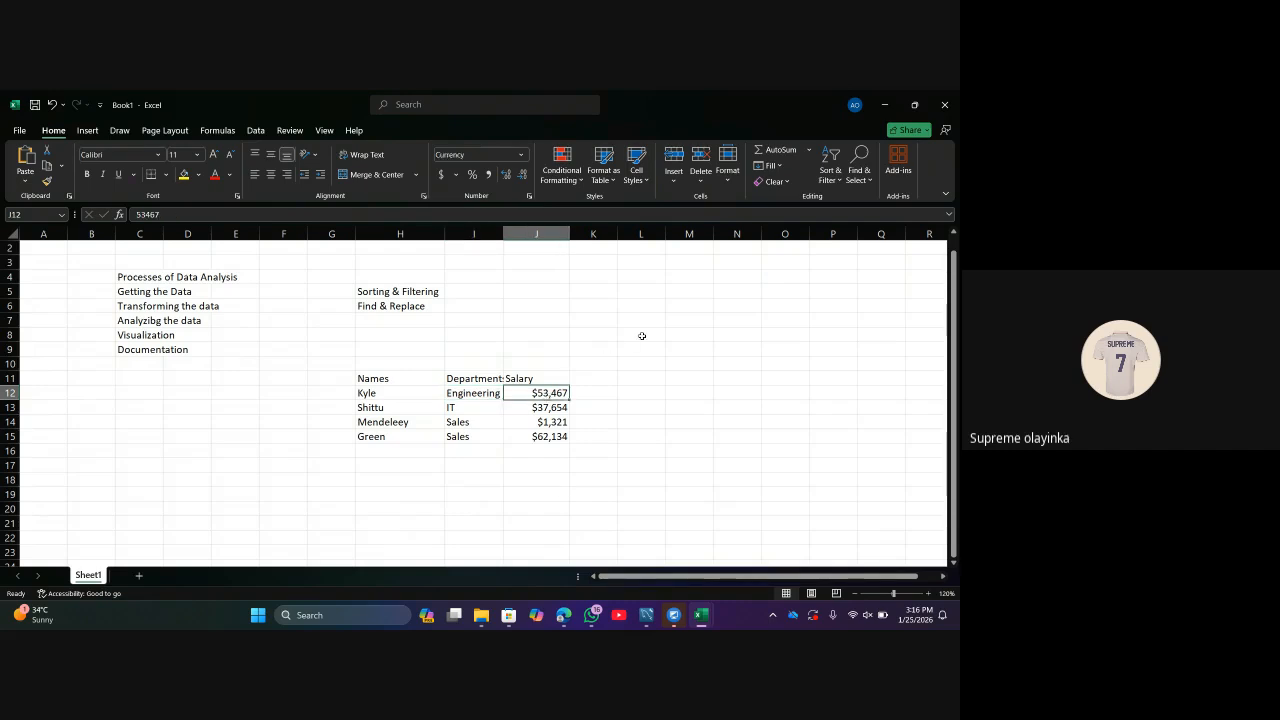
pyautogui.click(540, 425)
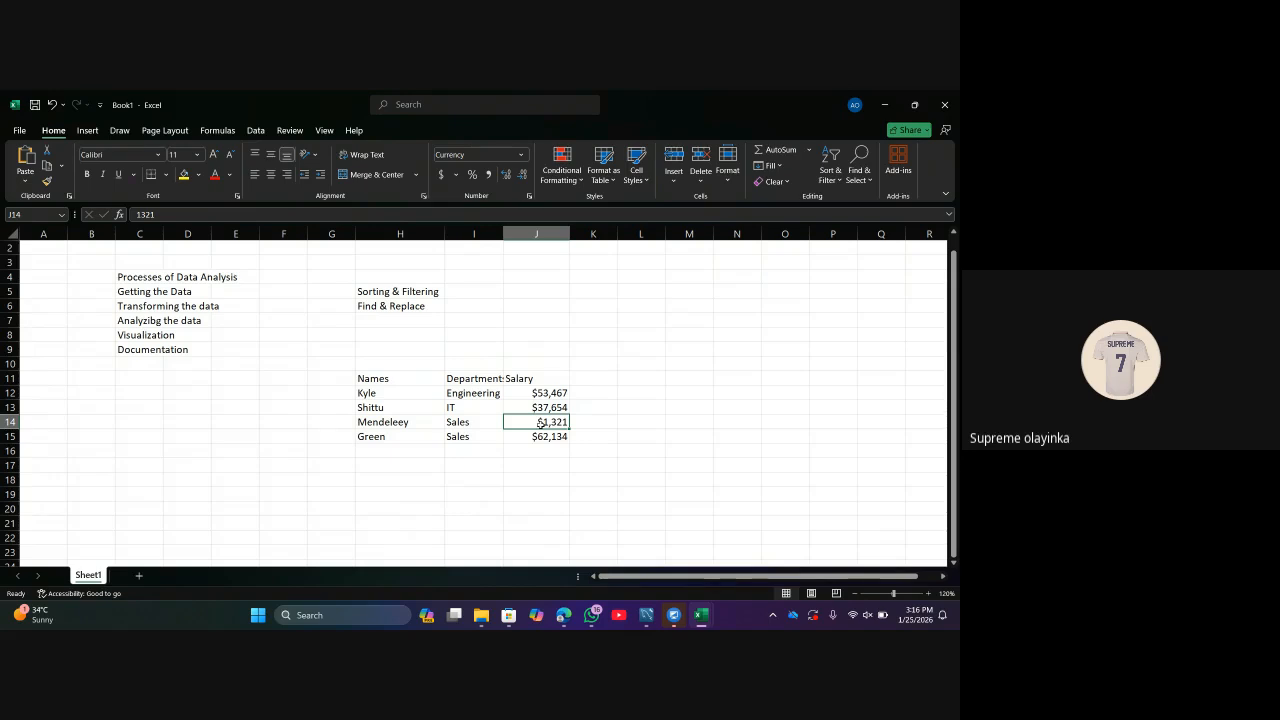
pyautogui.click(865, 183)
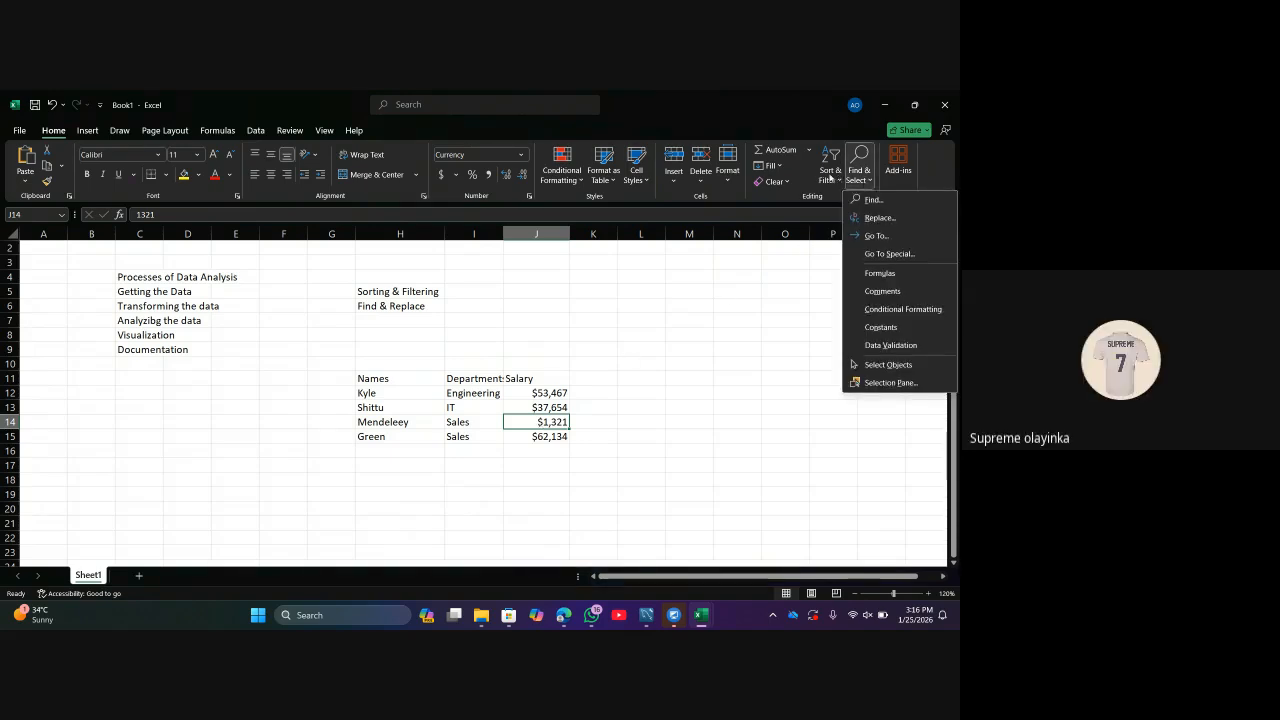
pyautogui.click(830, 176)
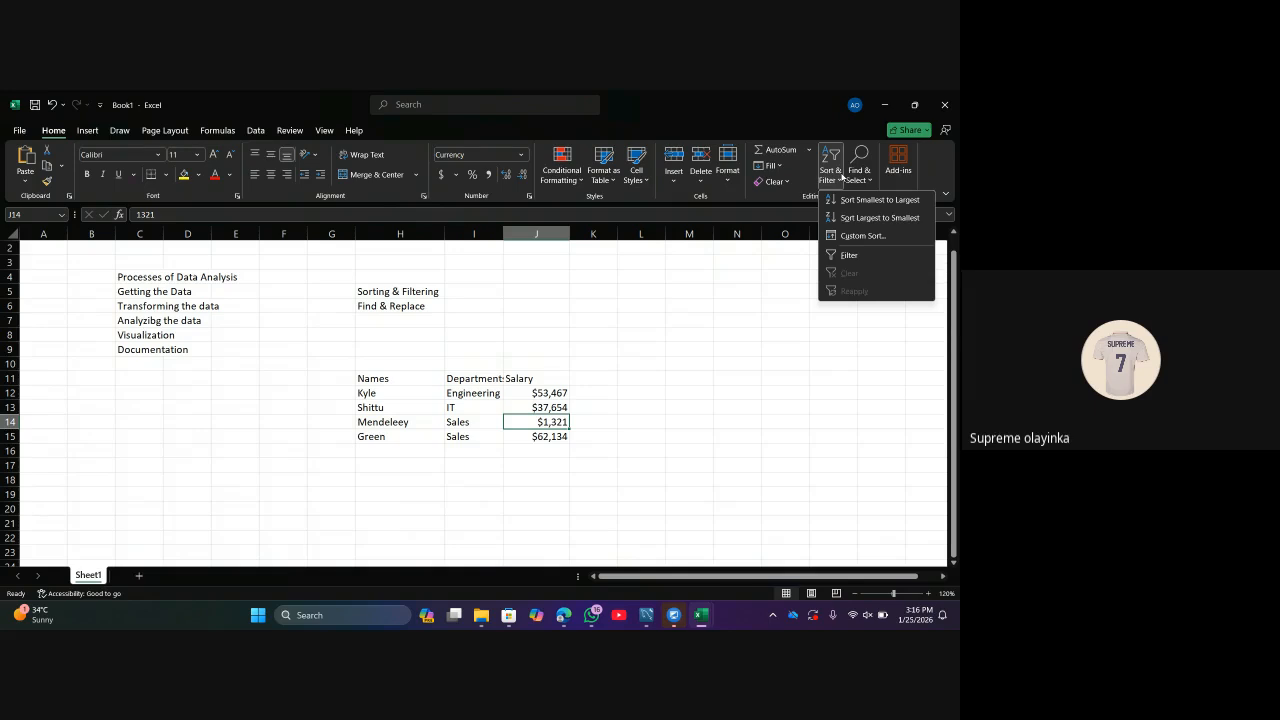
pyautogui.click(874, 217)
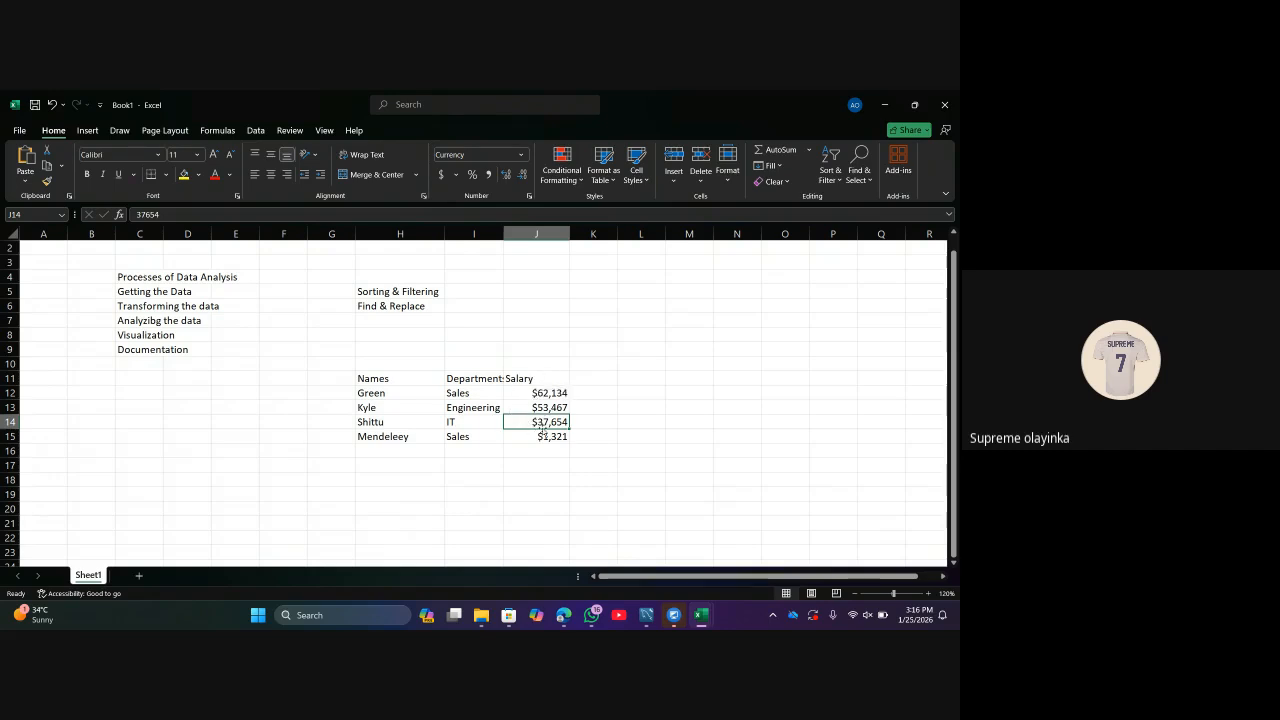
pyautogui.click(371, 403)
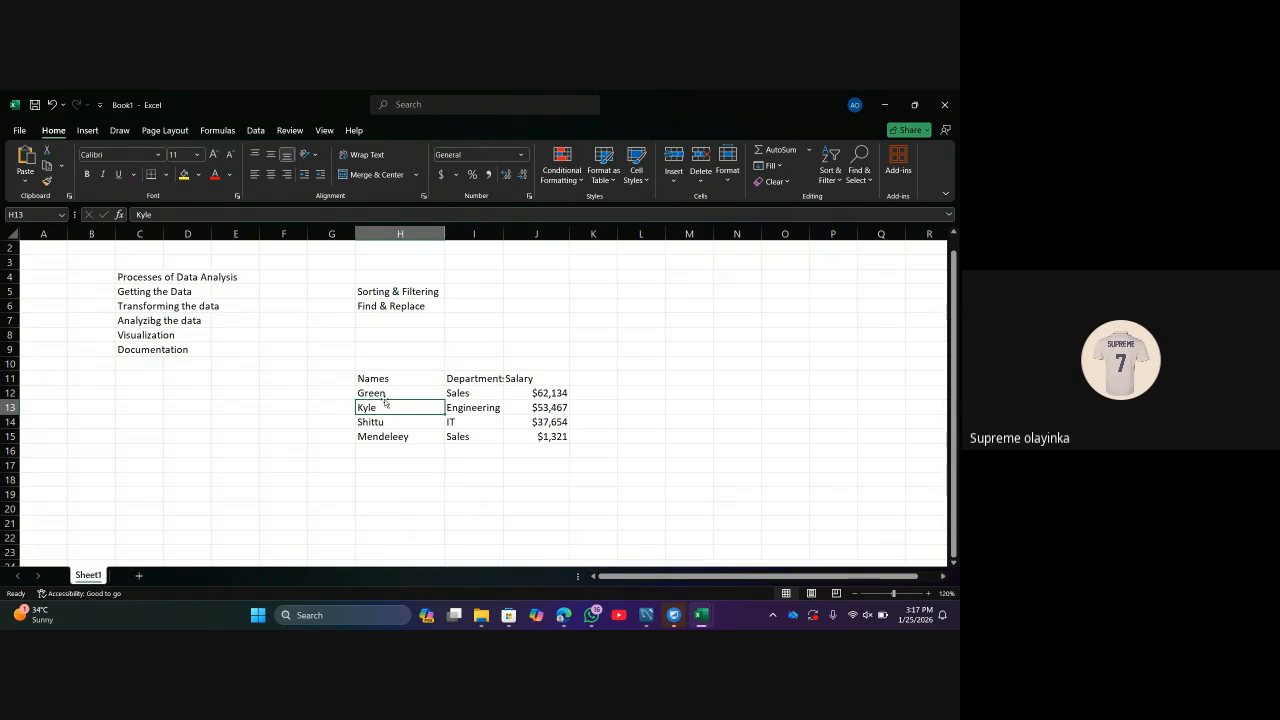
pyautogui.click(384, 395)
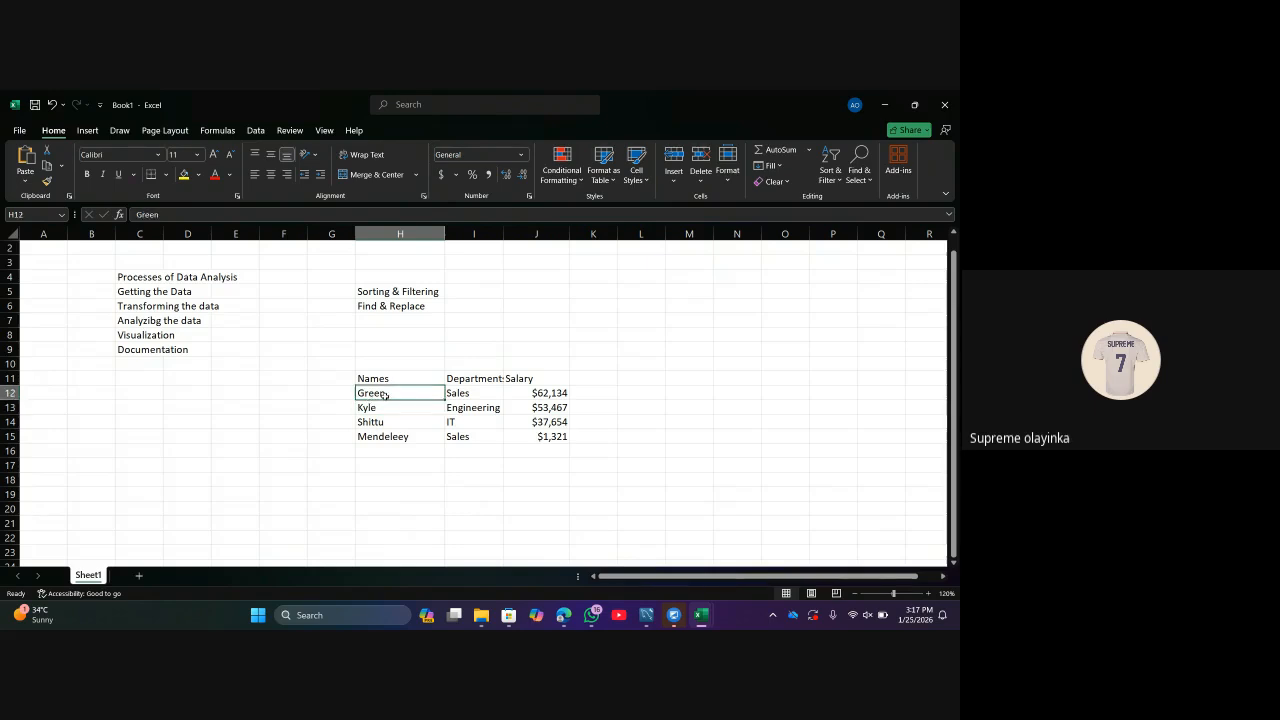
# Sort the table rows by the Names column from Z to A, and reverse the order to A to Z.
pyautogui.click(830, 172)
pyautogui.click(858, 217)
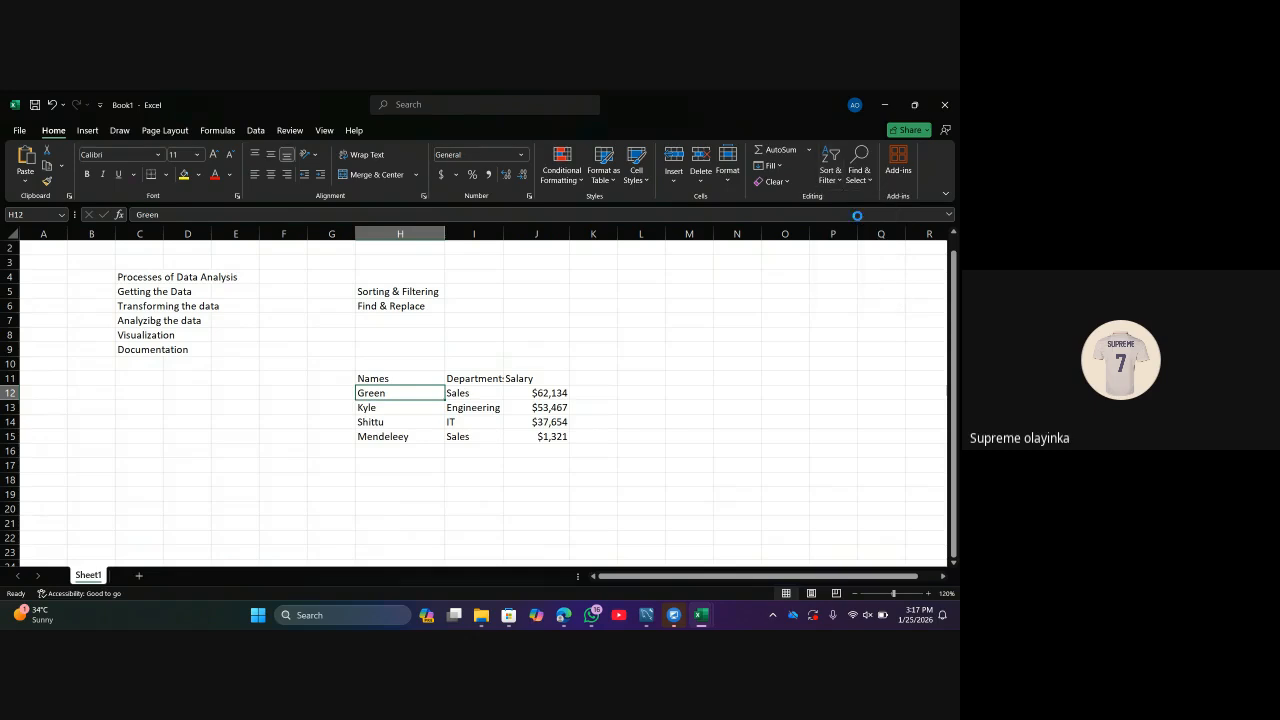
pyautogui.click(830, 172)
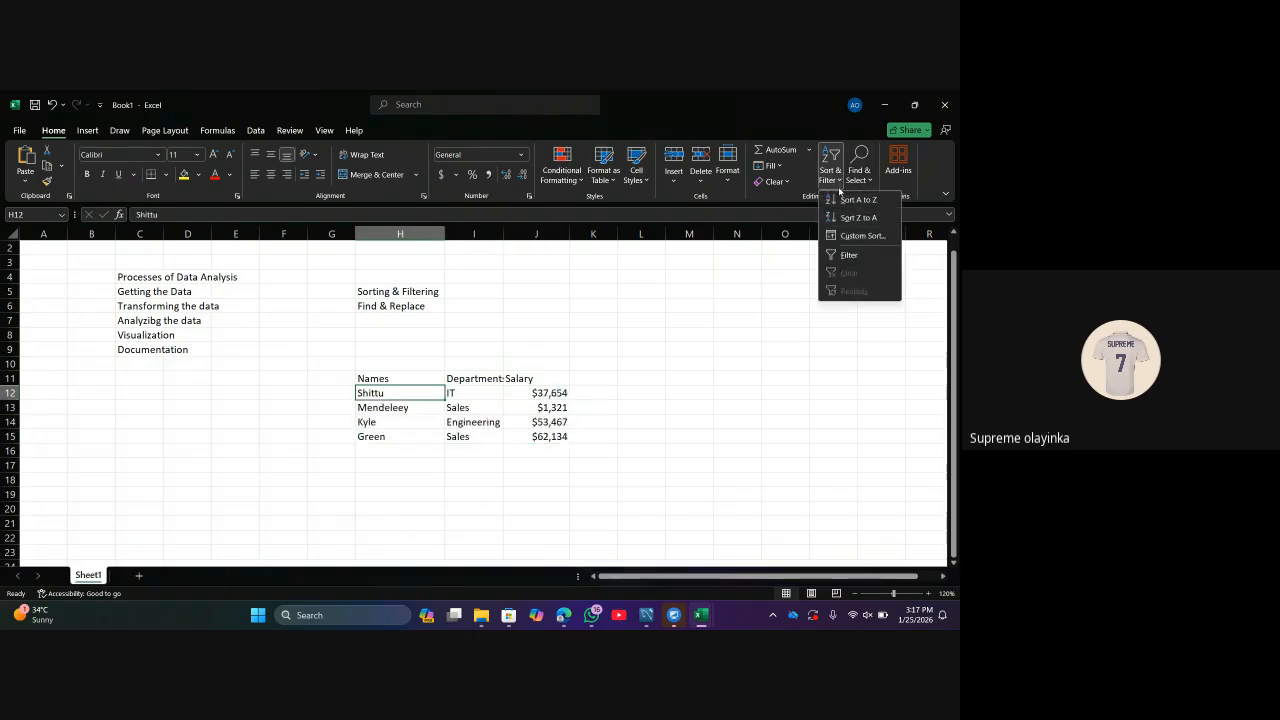
pyautogui.click(855, 196)
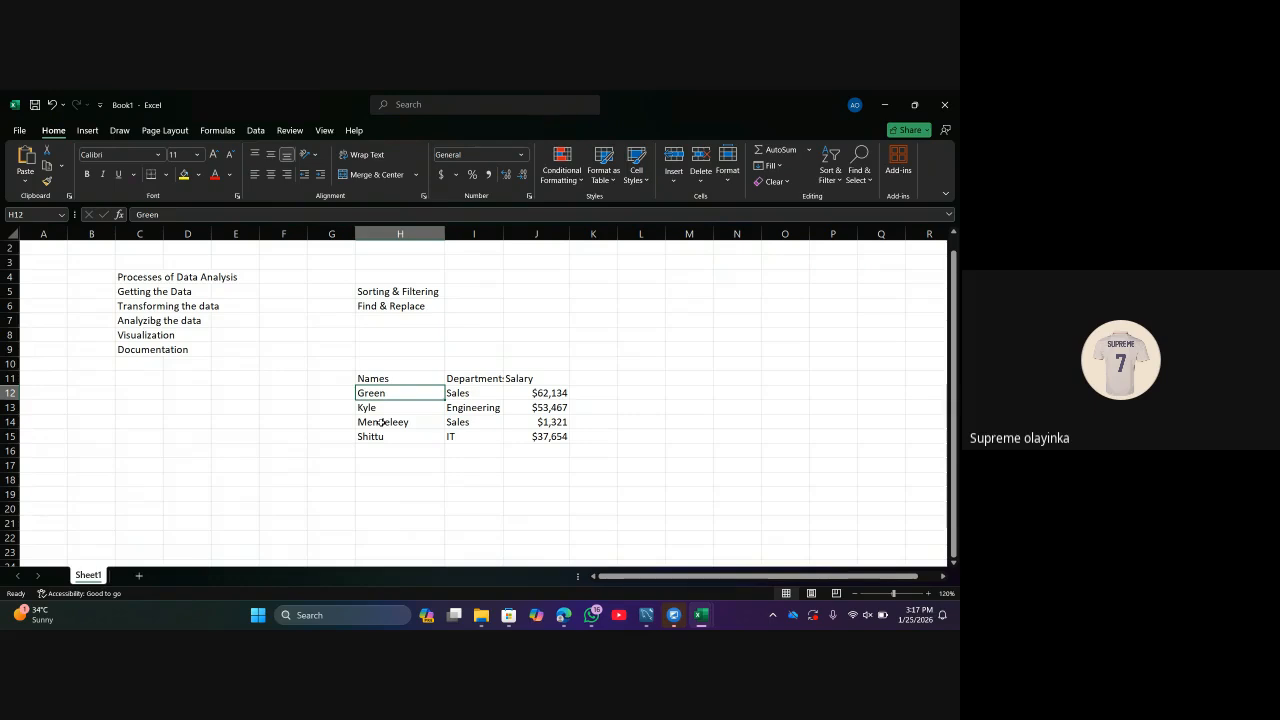
pyautogui.click(395, 423)
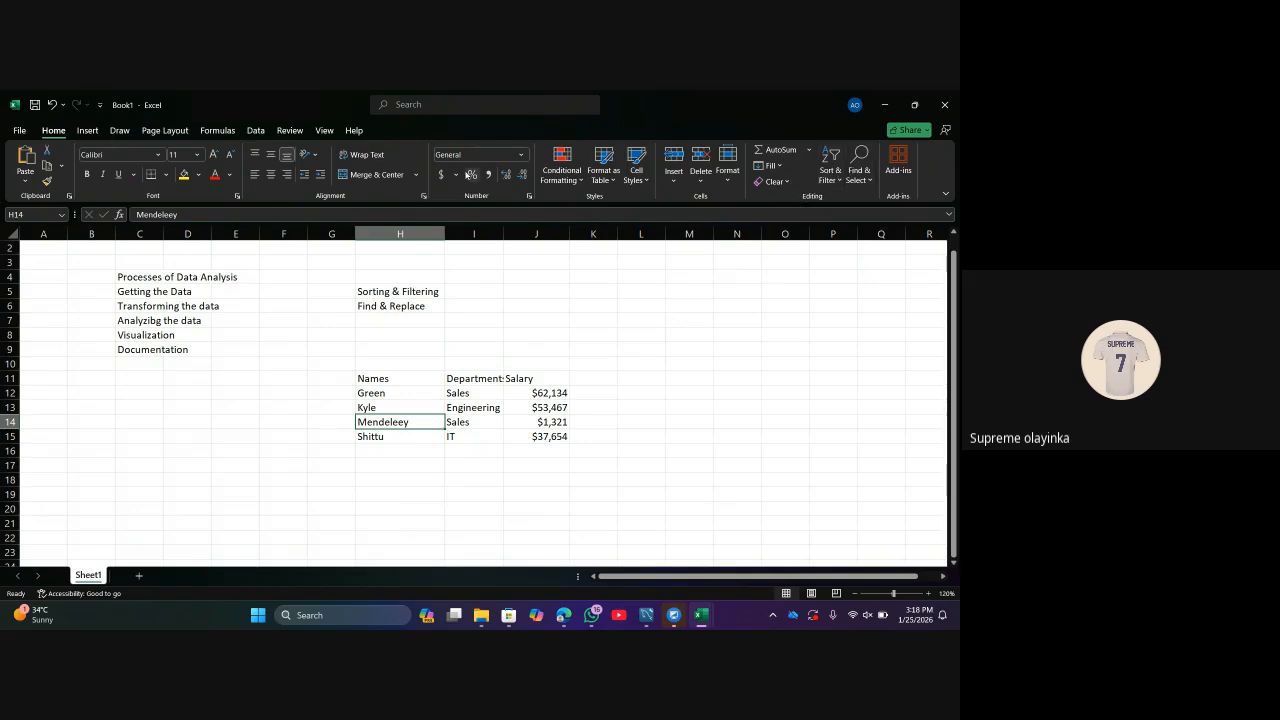
# Reapply the ascending A to Z sort to the Names column with the quick sort command.
pyautogui.click(257, 132)
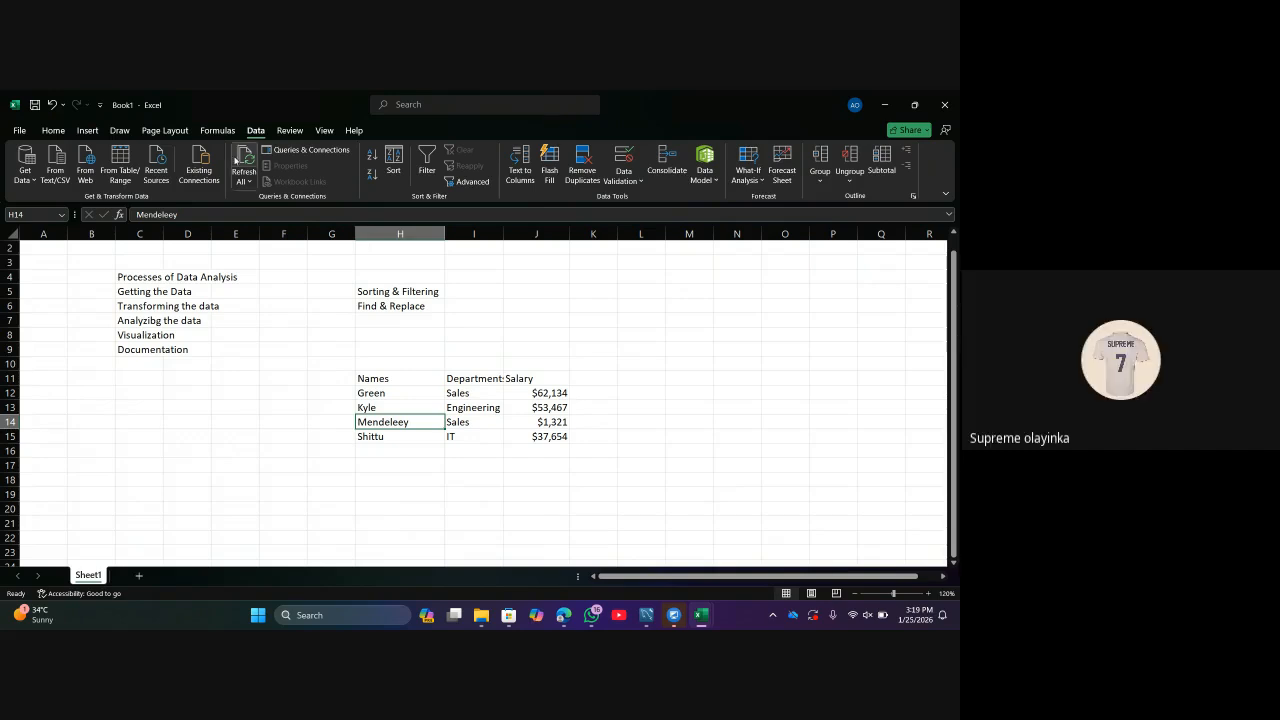
pyautogui.click(53, 130)
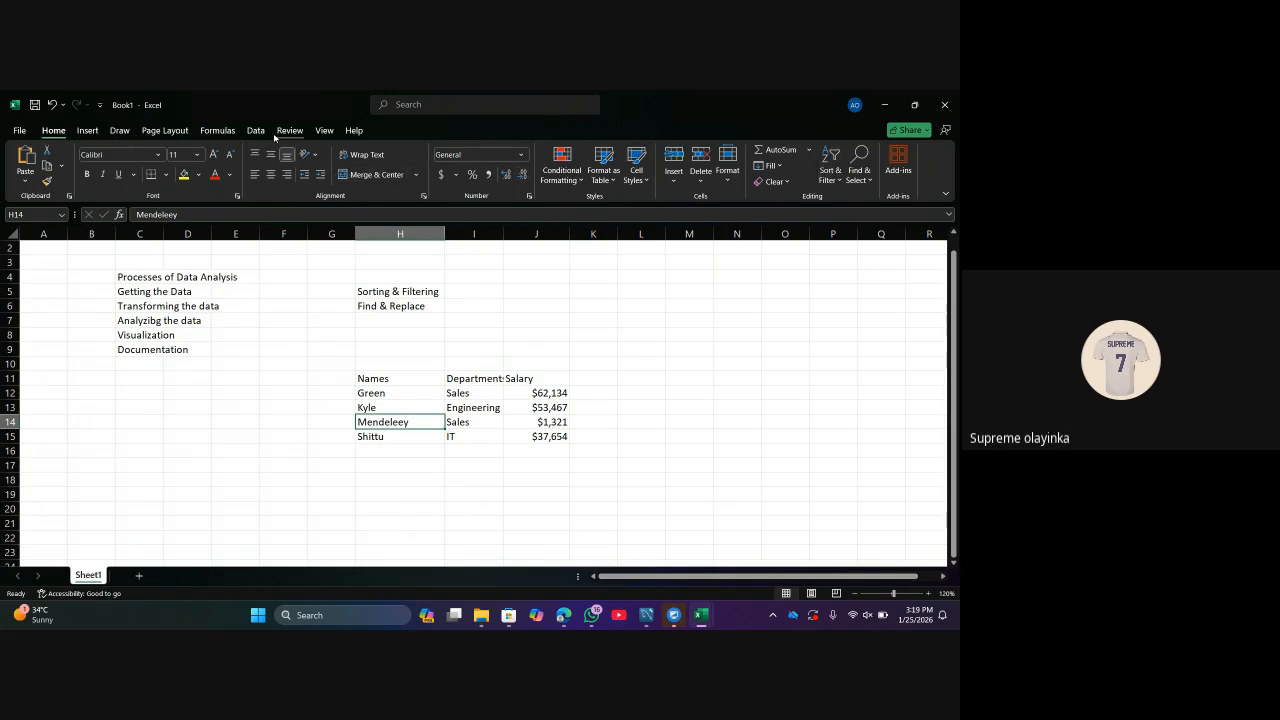
pyautogui.click(257, 131)
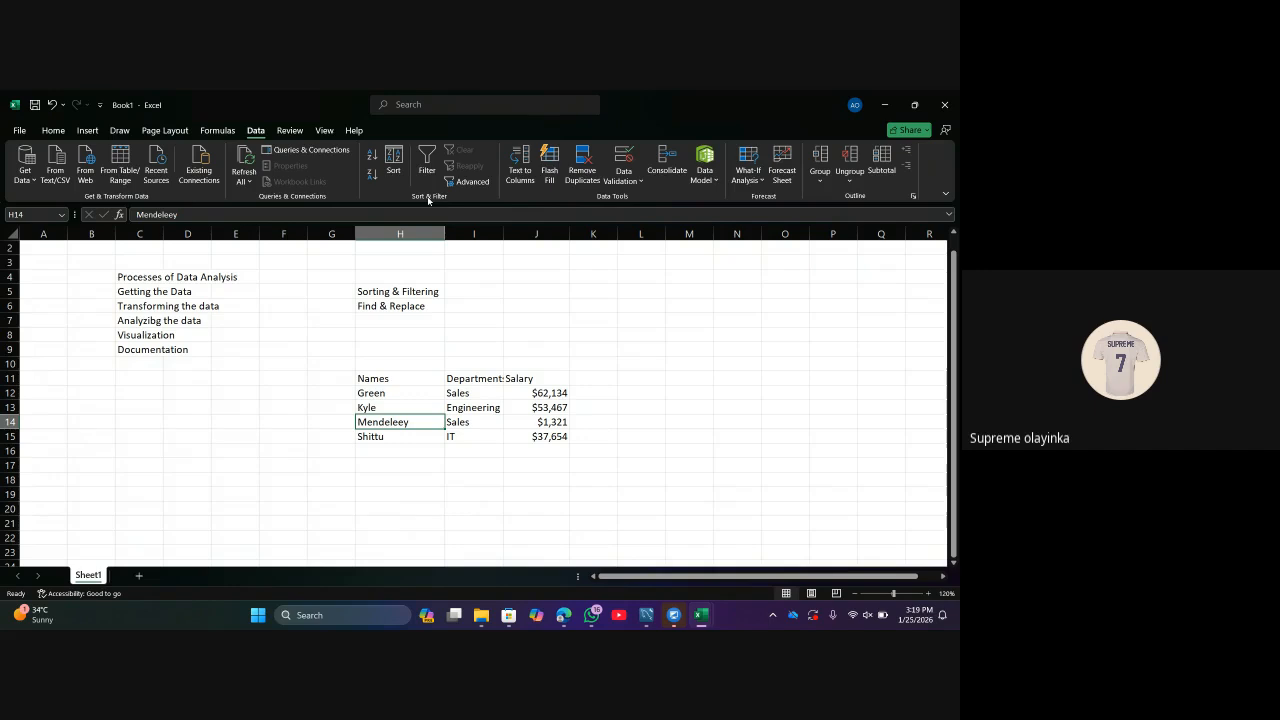
pyautogui.click(387, 393)
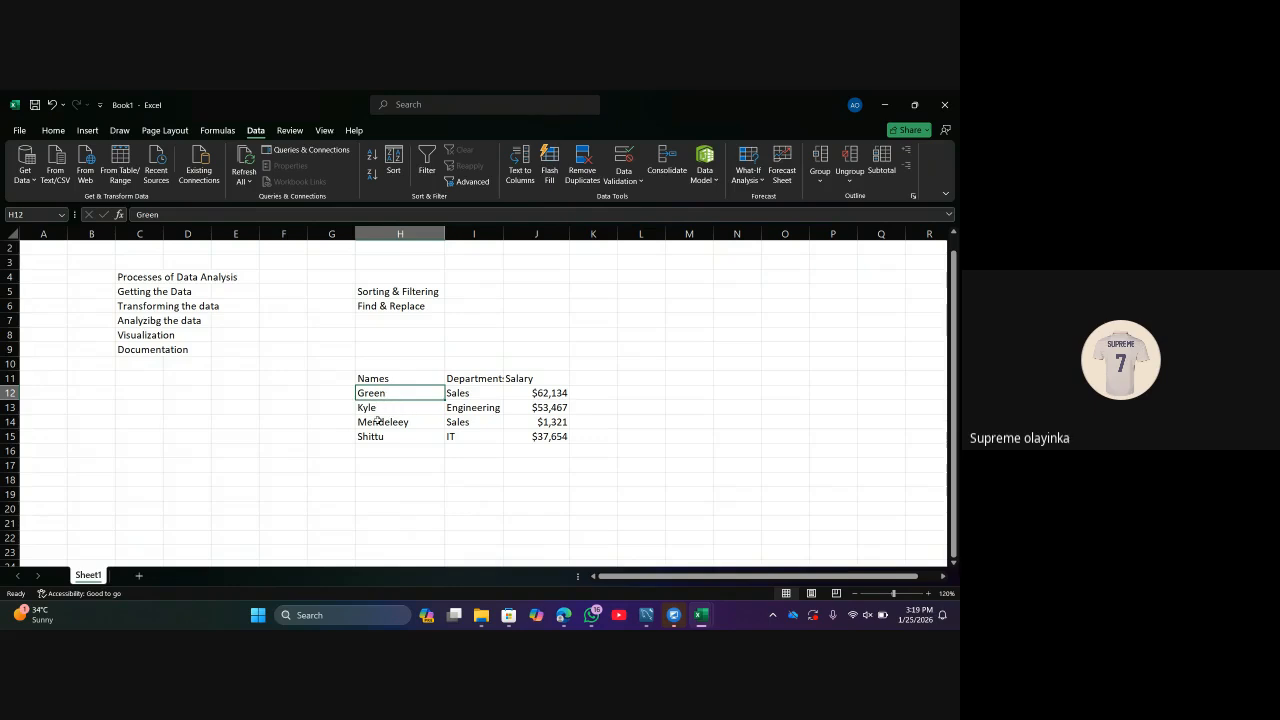
pyautogui.click(381, 422)
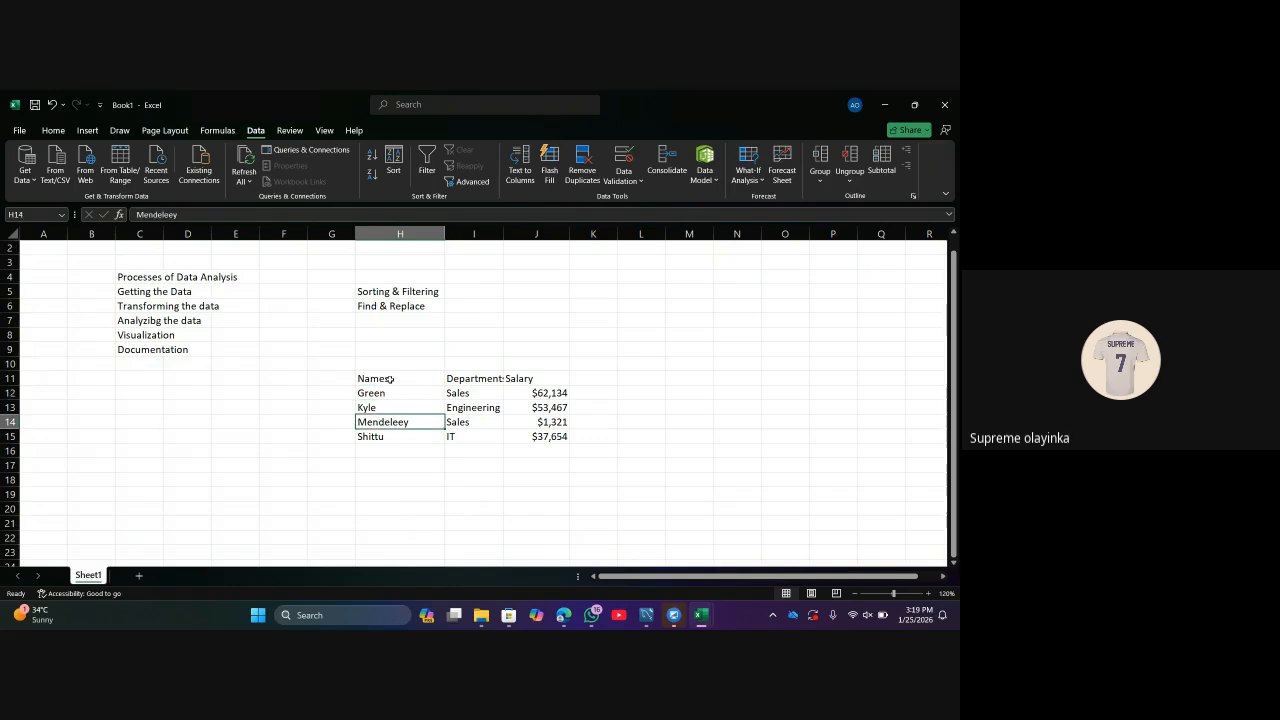
pyautogui.click(373, 160)
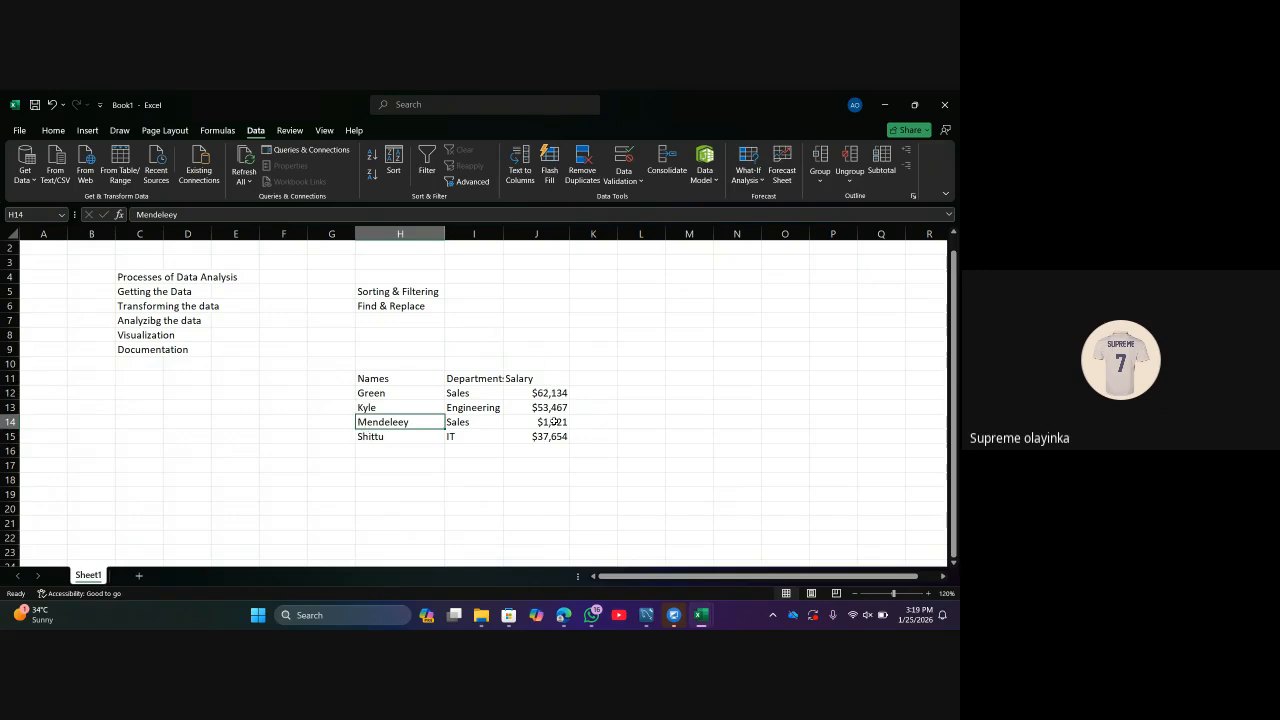
# Sort the table rows by the Salary column from smallest to largest.
pyautogui.click(552, 422)
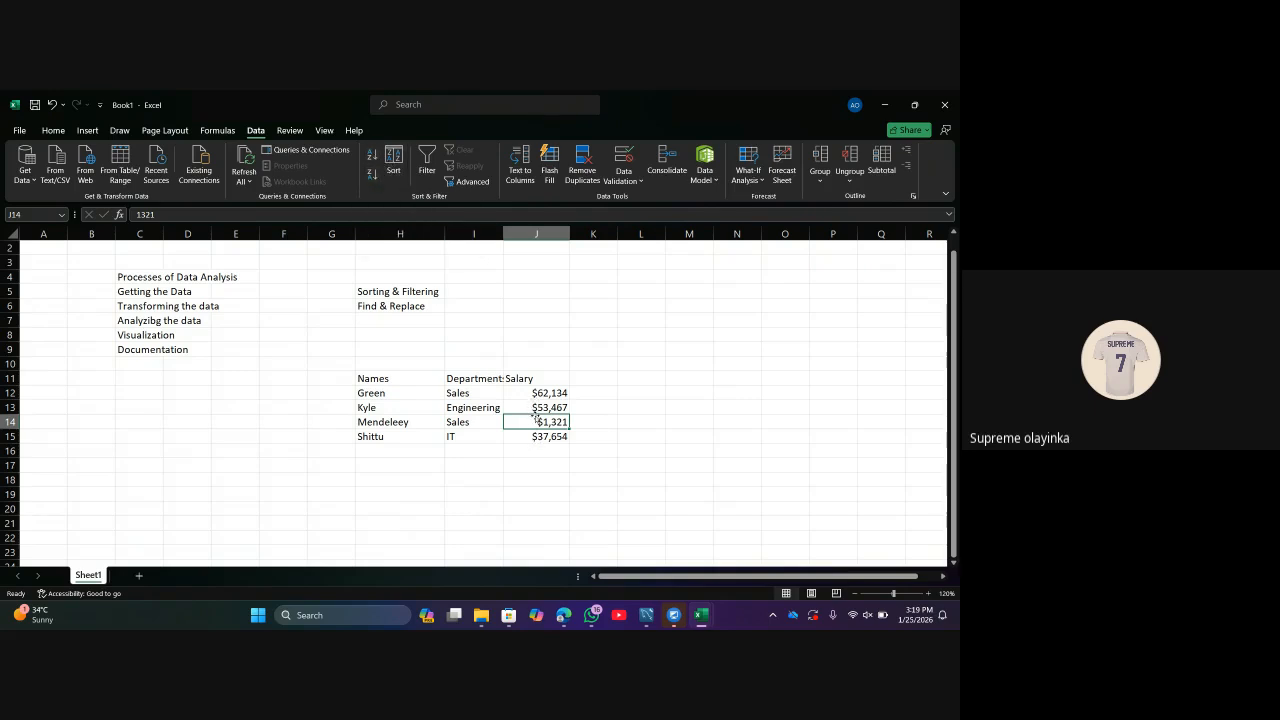
pyautogui.click(371, 157)
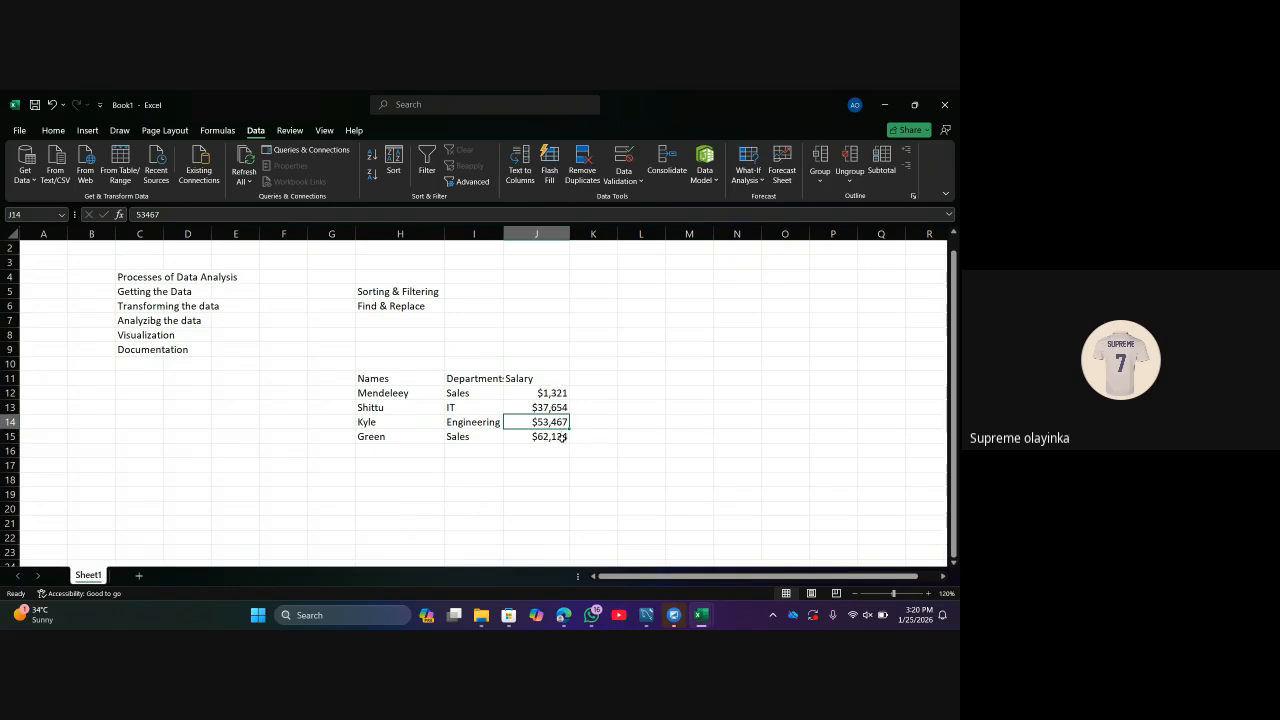
pyautogui.click(655, 367)
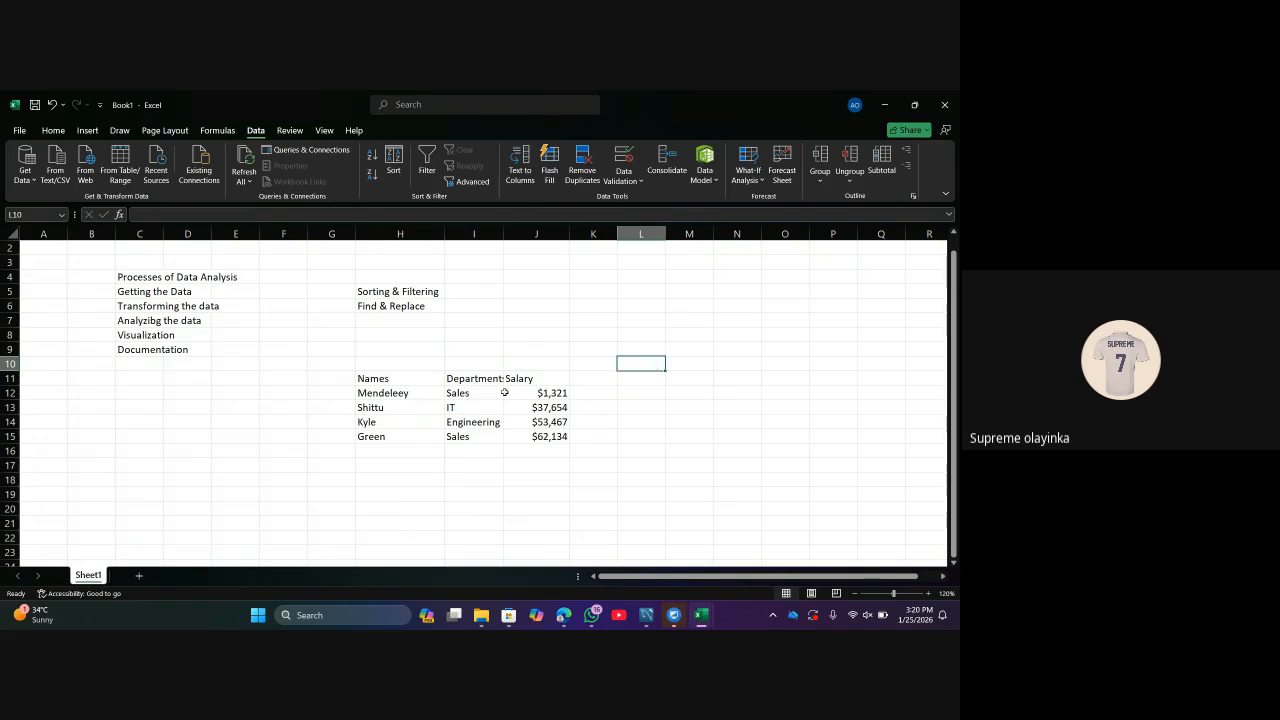
# Add an employee record in row 16 with a first name, the department IT and a salary of 34447.
pyautogui.click(402, 449)
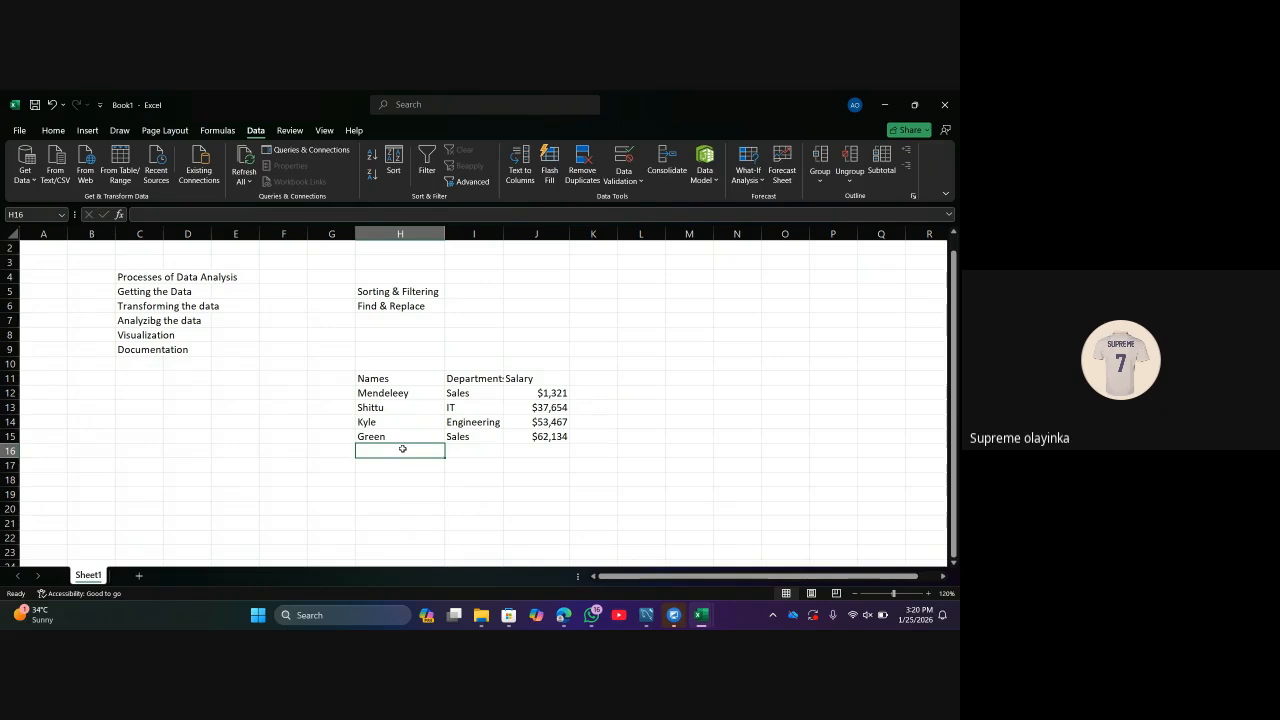
pyautogui.write('D')
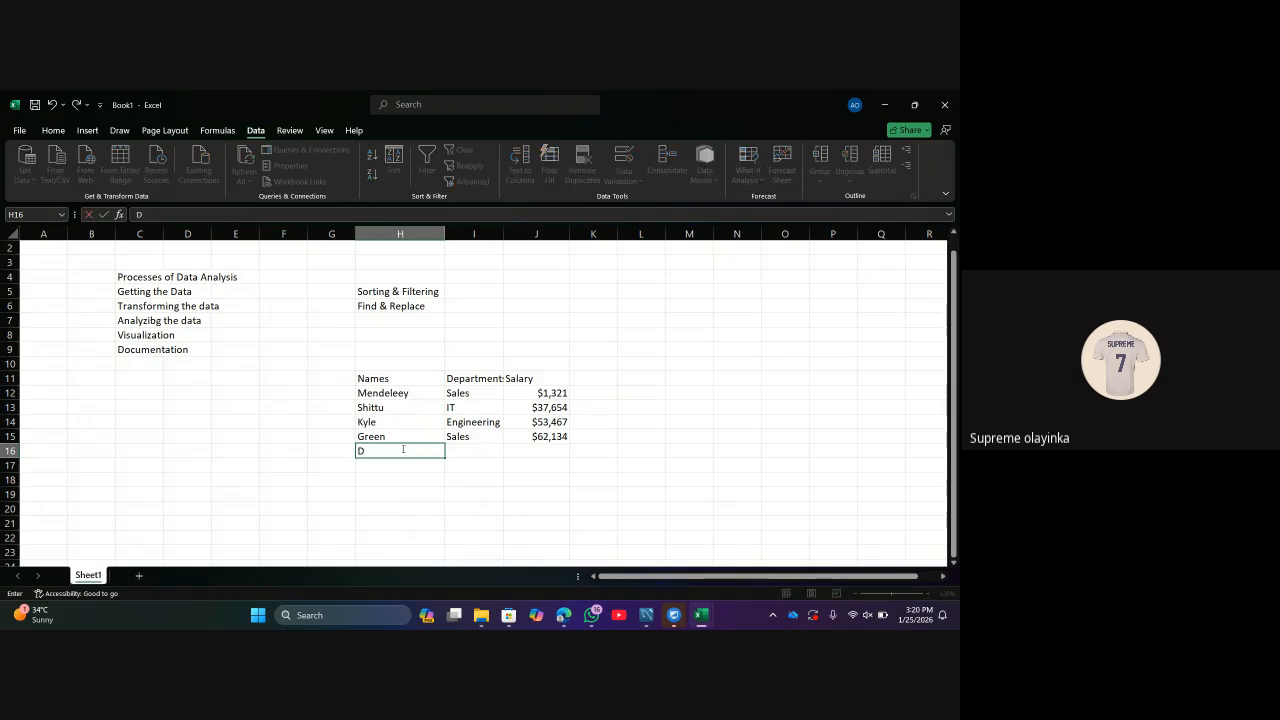
pyautogui.write('wyne')
pyautogui.press('Return')
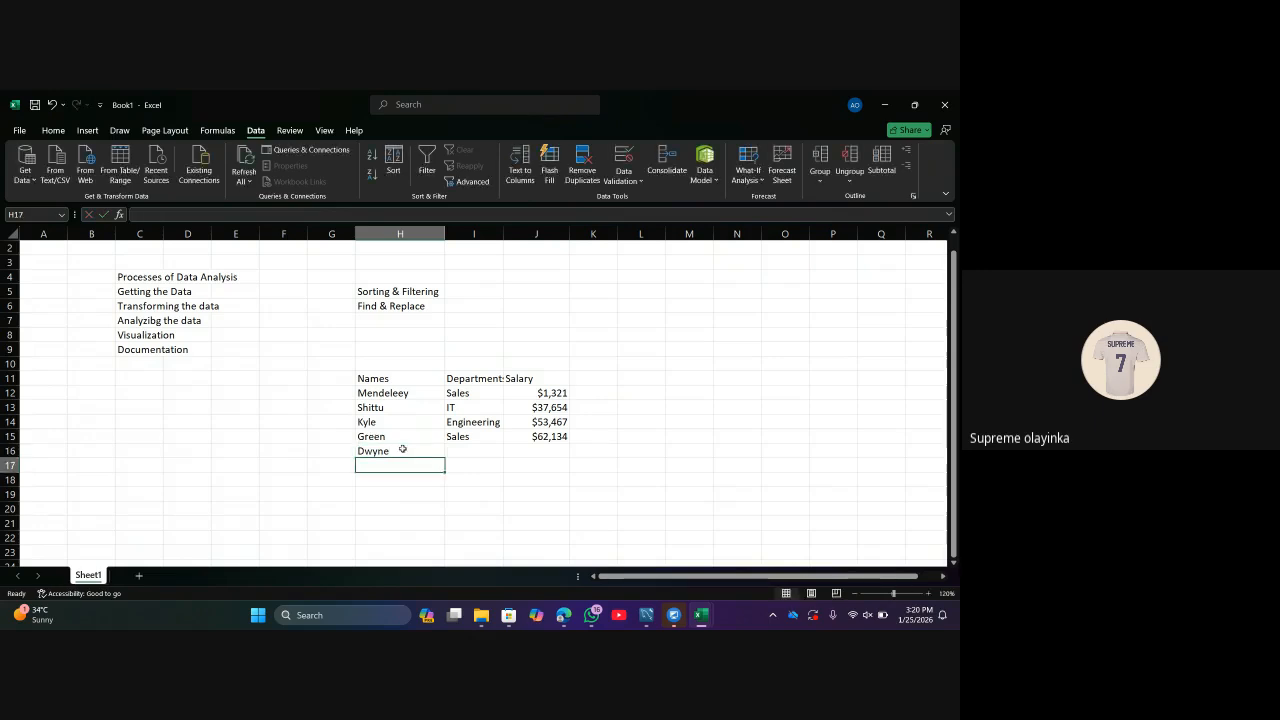
pyautogui.click(478, 462)
pyautogui.click(473, 450)
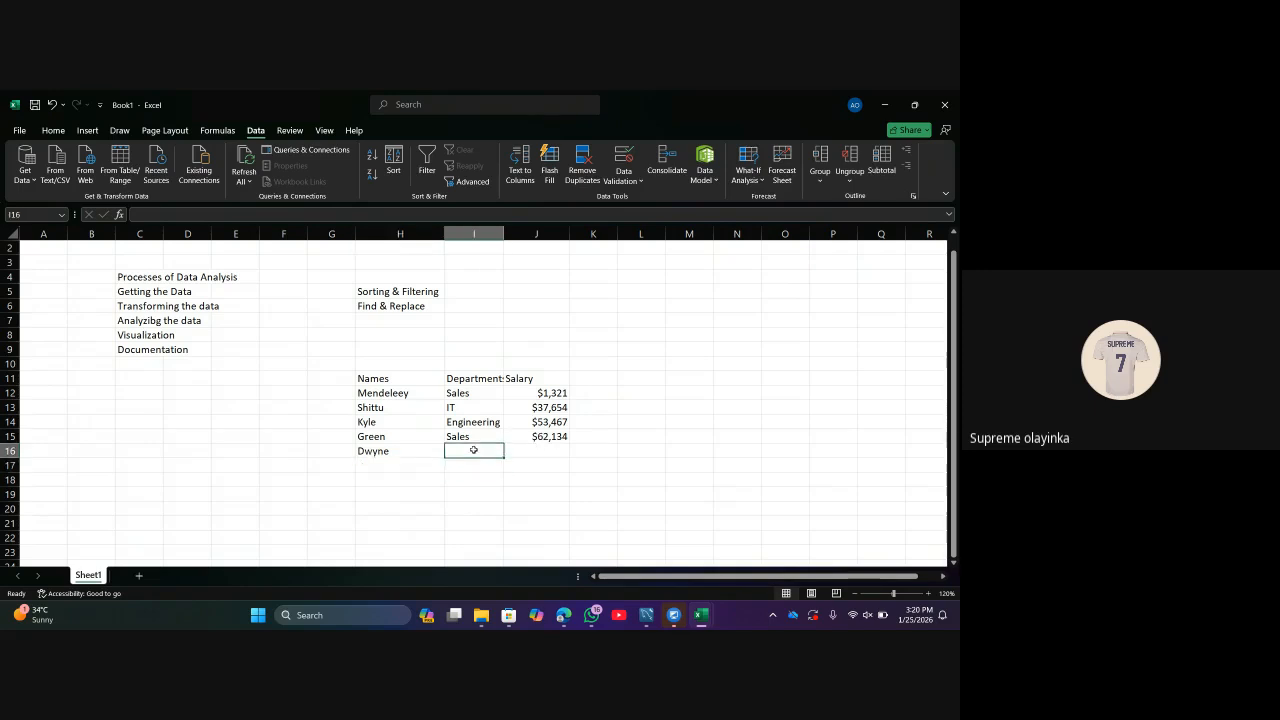
pyautogui.write('IT')
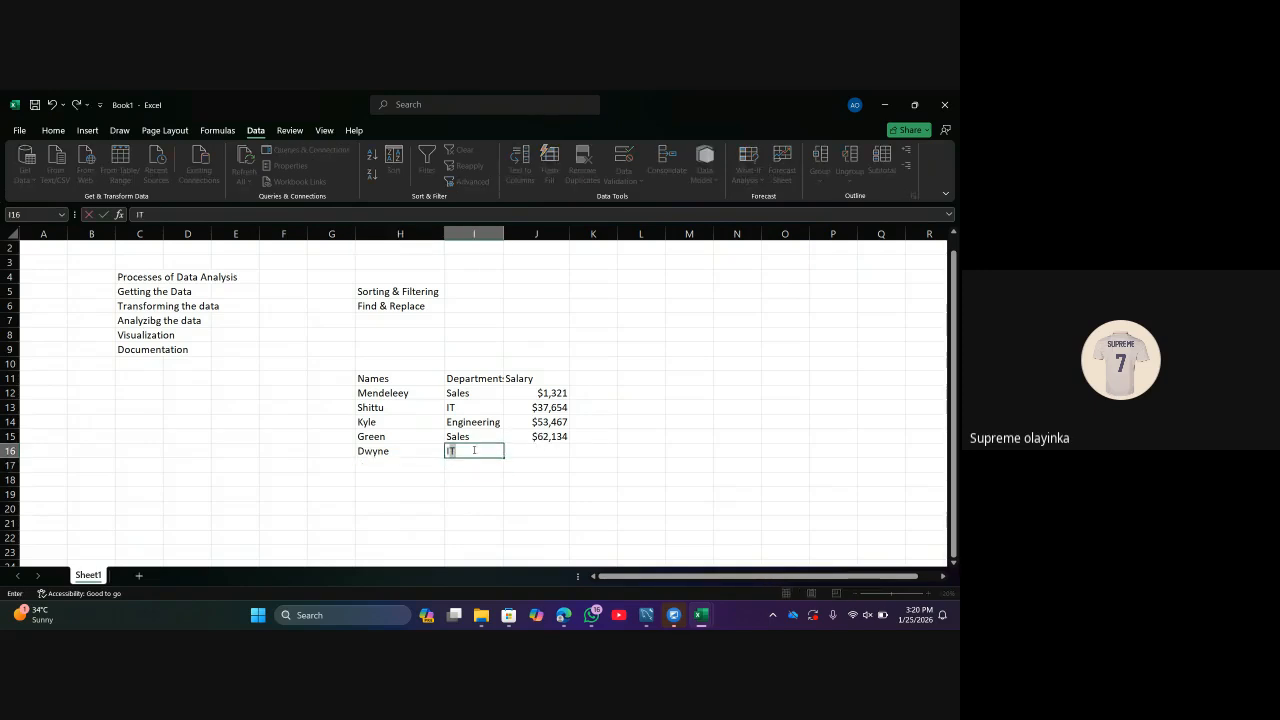
pyautogui.click(545, 451)
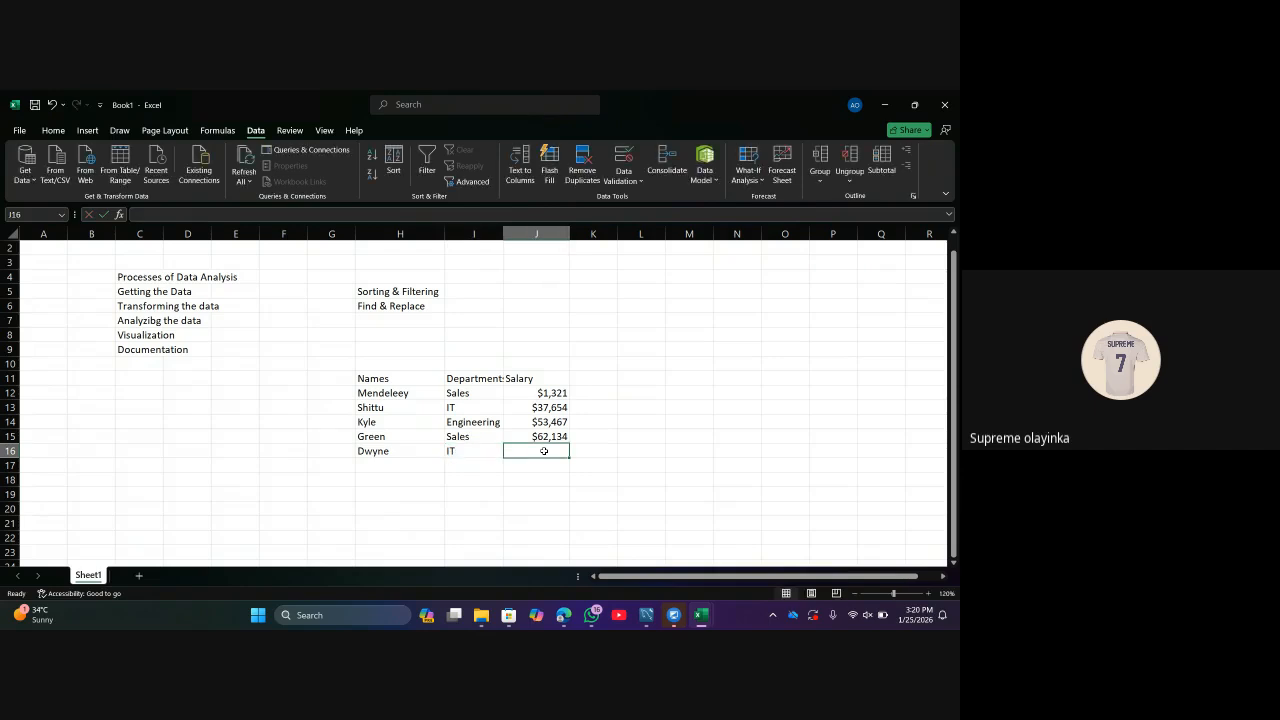
pyautogui.write('34,44')
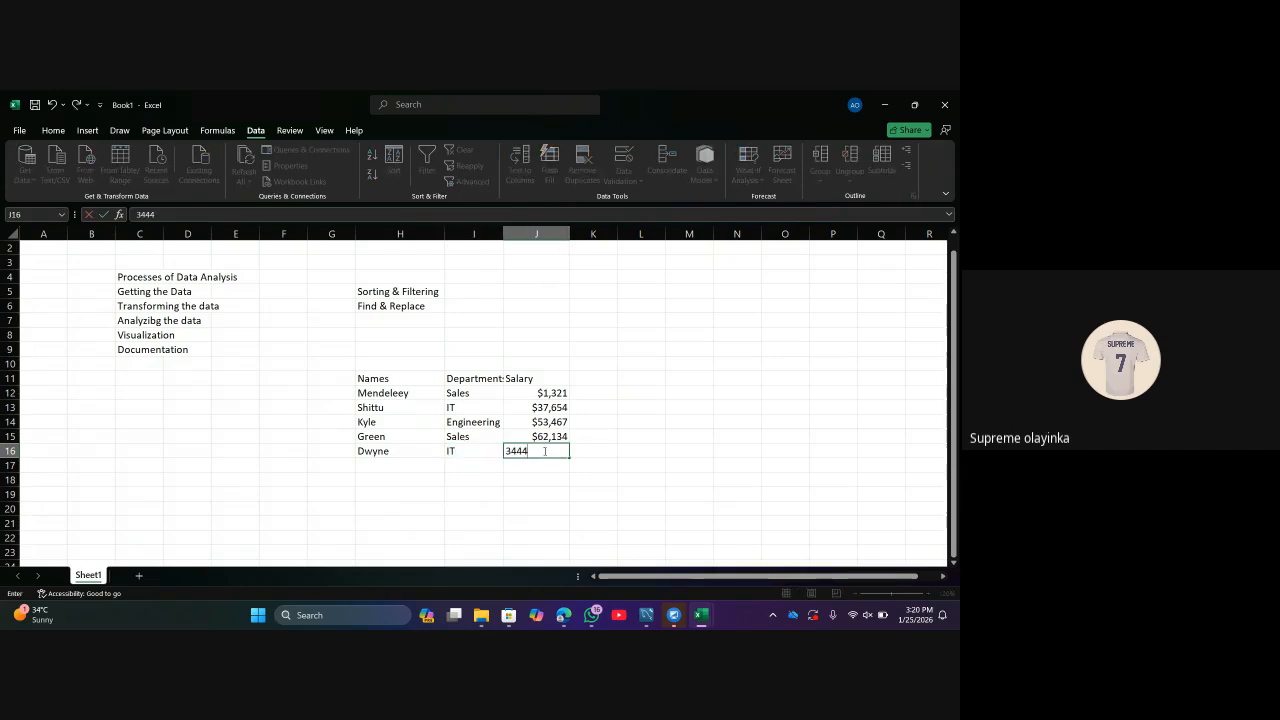
pyautogui.write('7')
pyautogui.press('Return')
# Add an employee record in row 17 with a first name, the department IT and a salary of 45670.
pyautogui.click(393, 461)
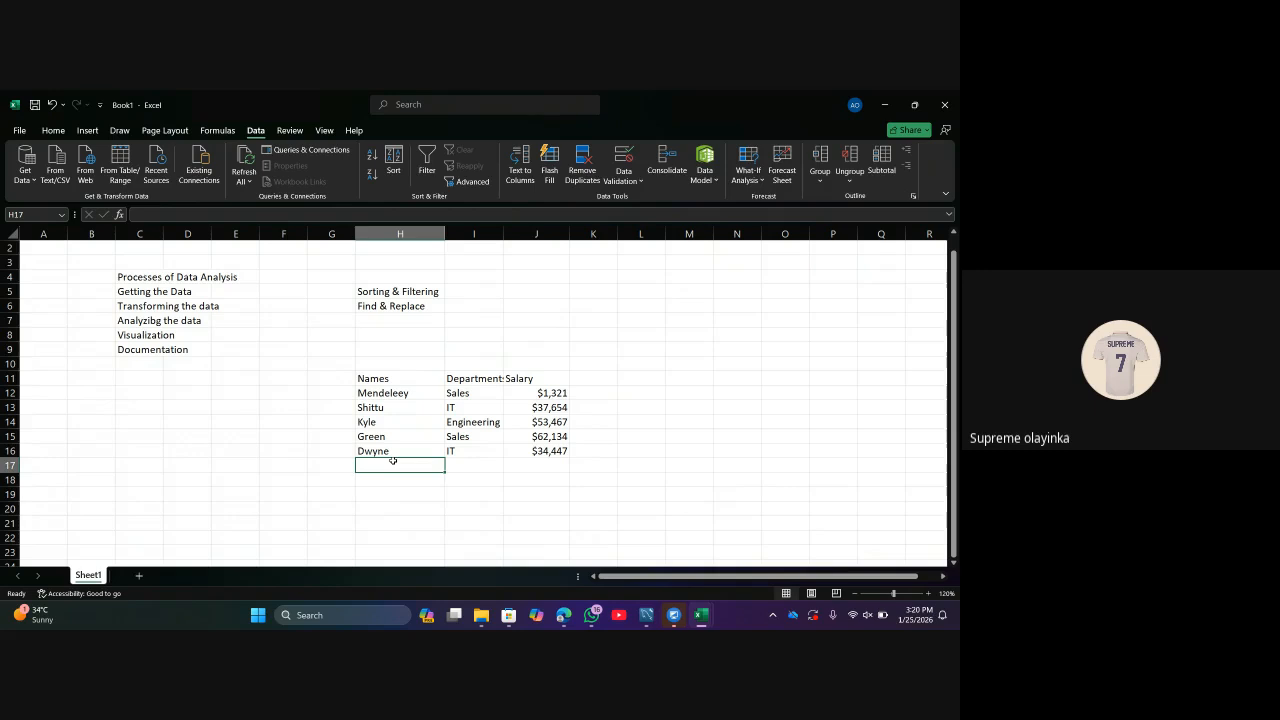
pyautogui.write('Fre')
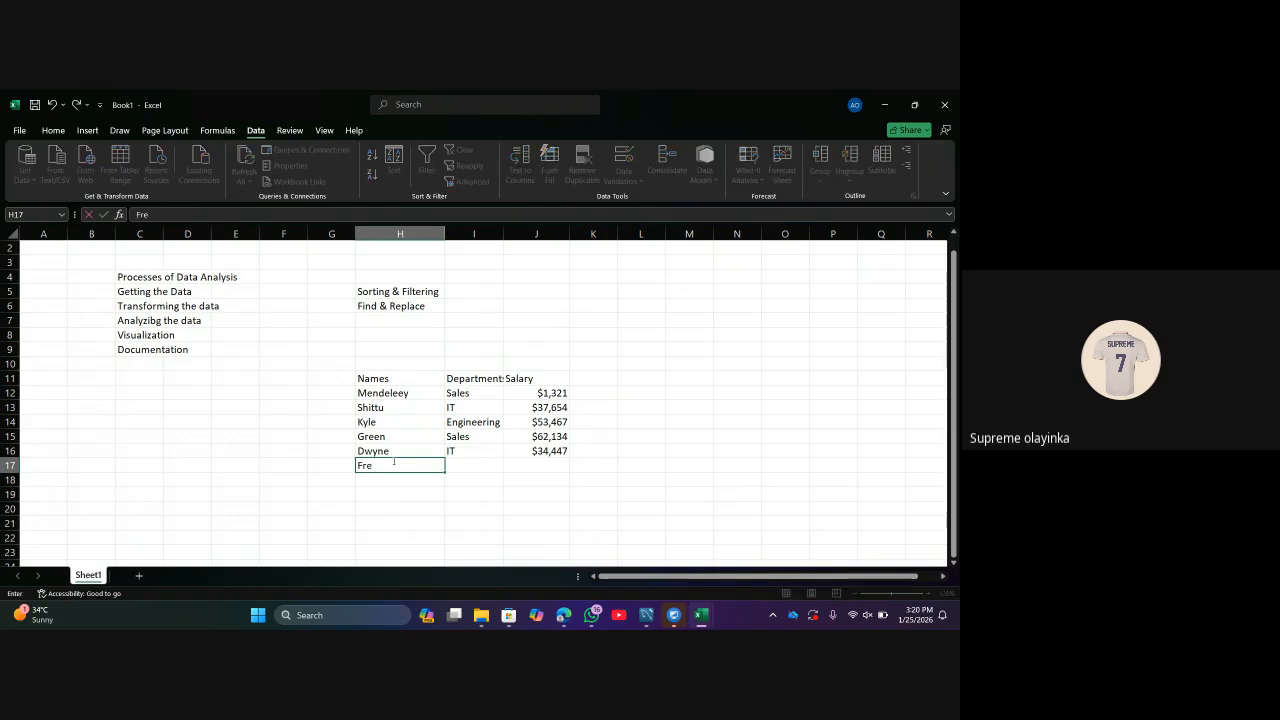
pyautogui.write('d')
pyautogui.click(477, 467)
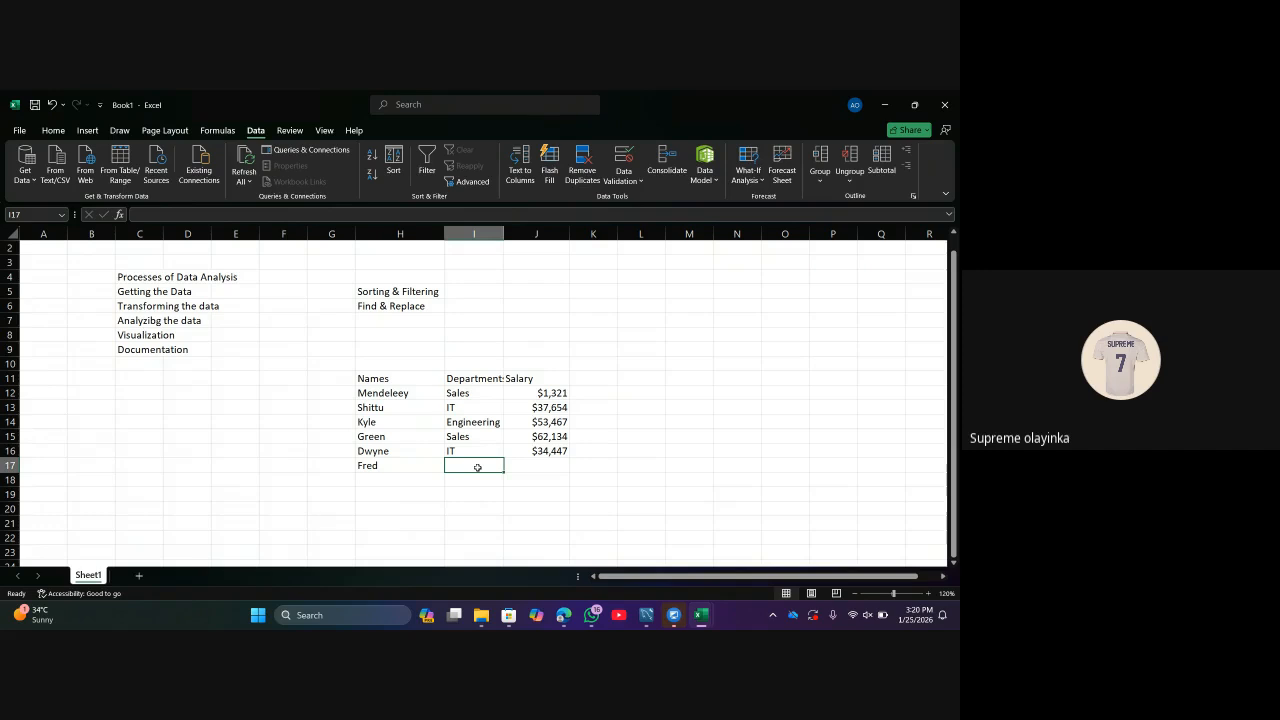
pyautogui.write('IT')
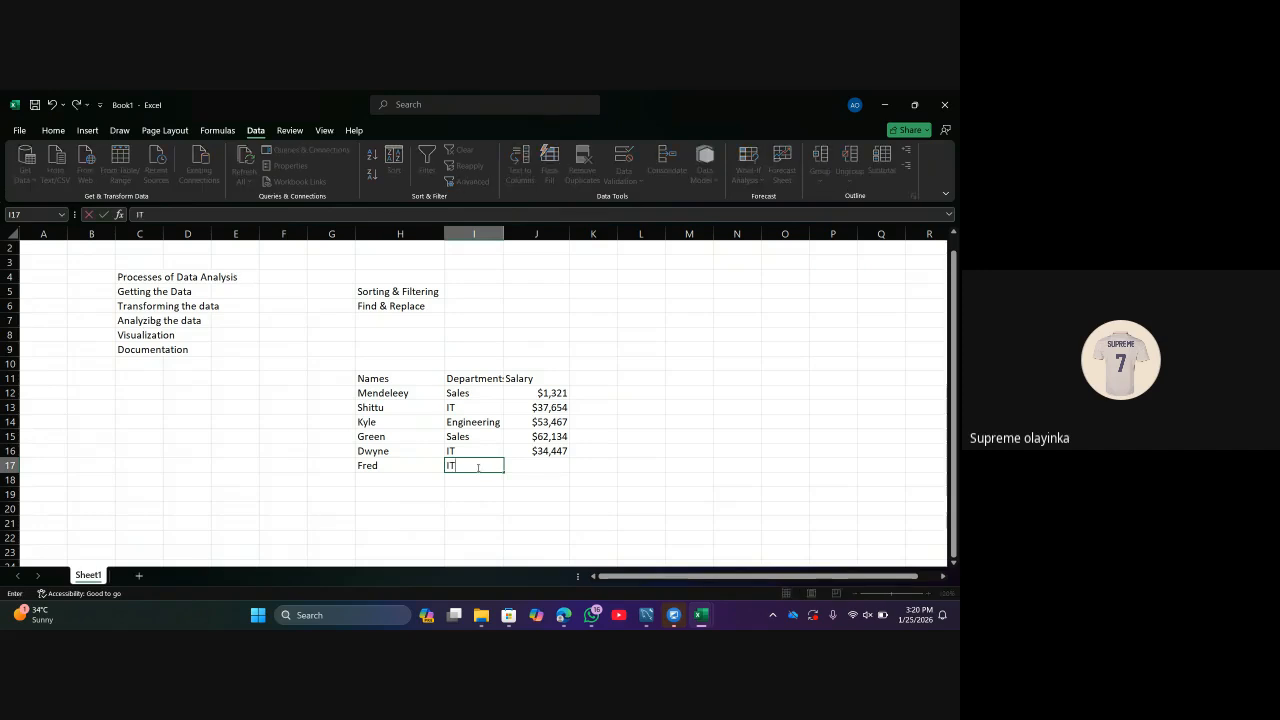
pyautogui.click(547, 466)
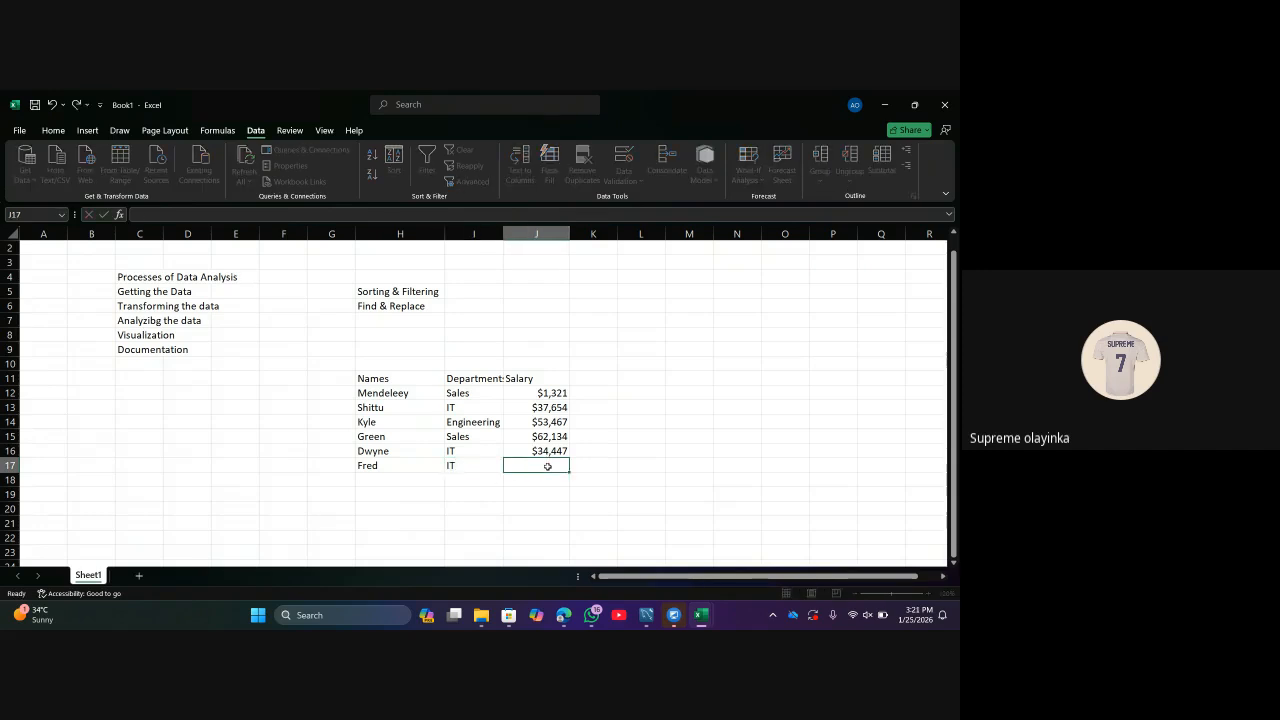
pyautogui.write('45,67')
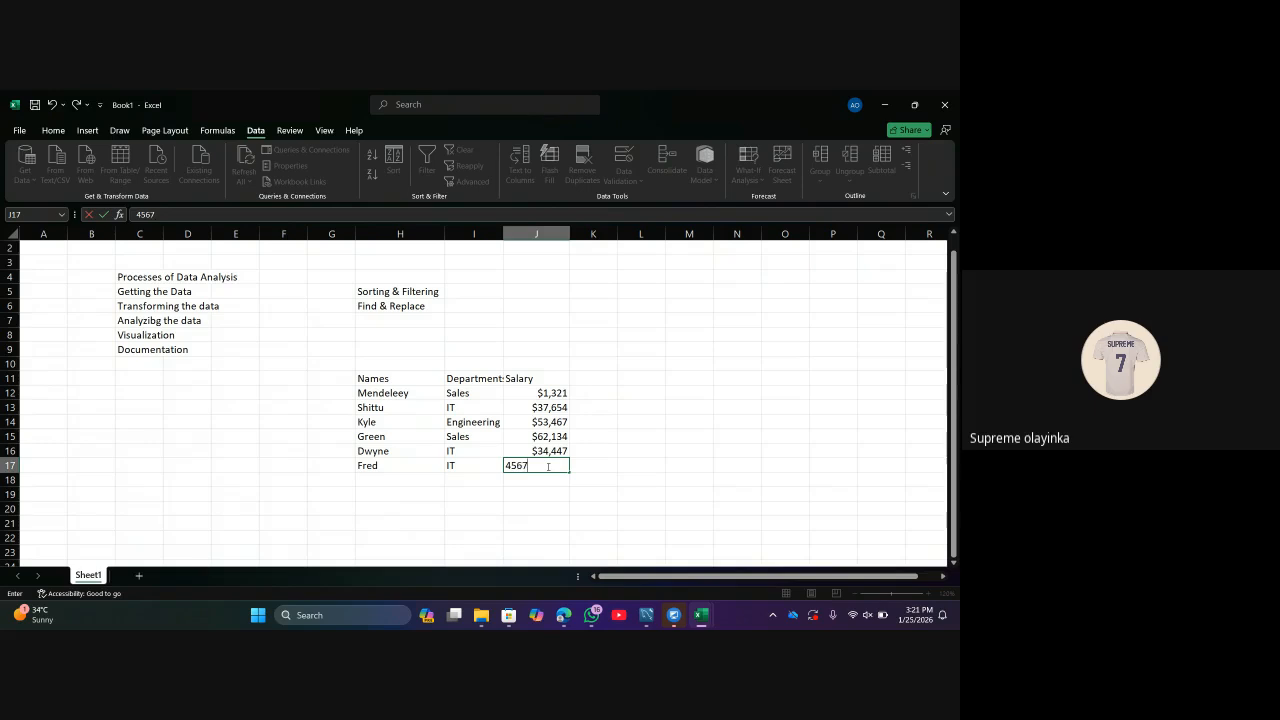
pyautogui.write('0')
# Add an employee record in row 18 with a name, the department Manager and a salary of 100000.
pyautogui.click(397, 478)
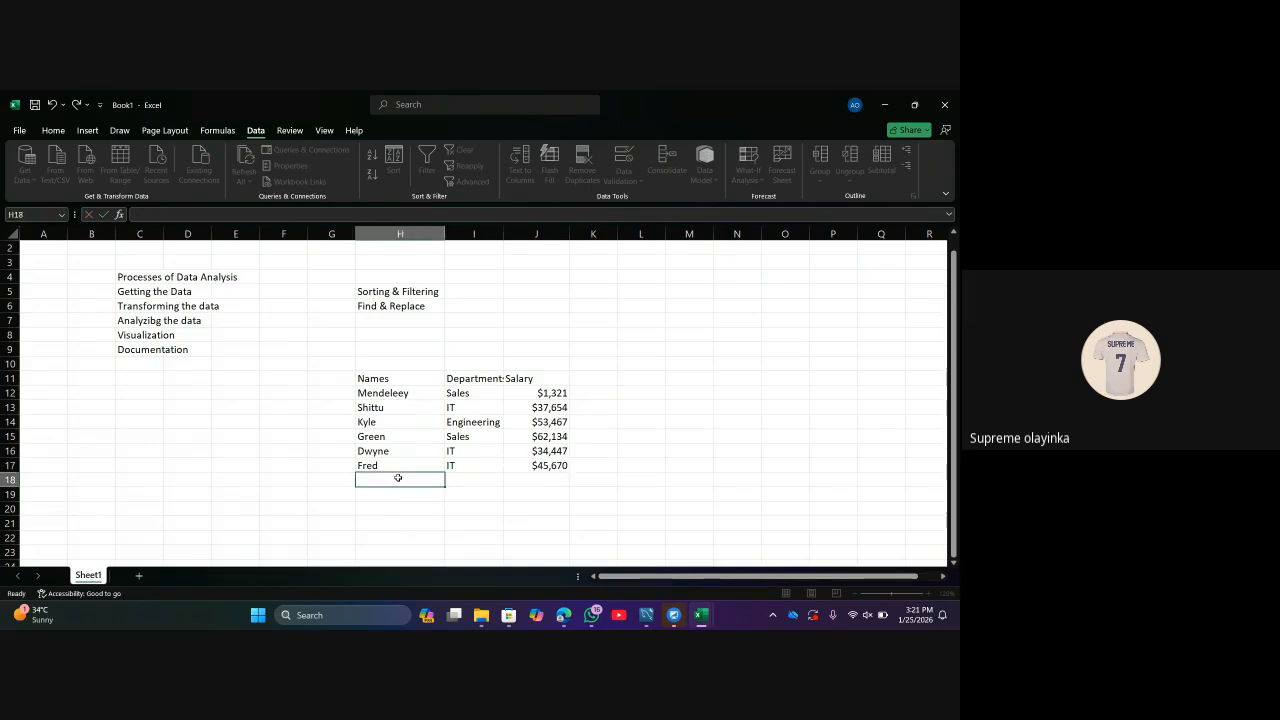
pyautogui.write('Red')
pyautogui.click(494, 481)
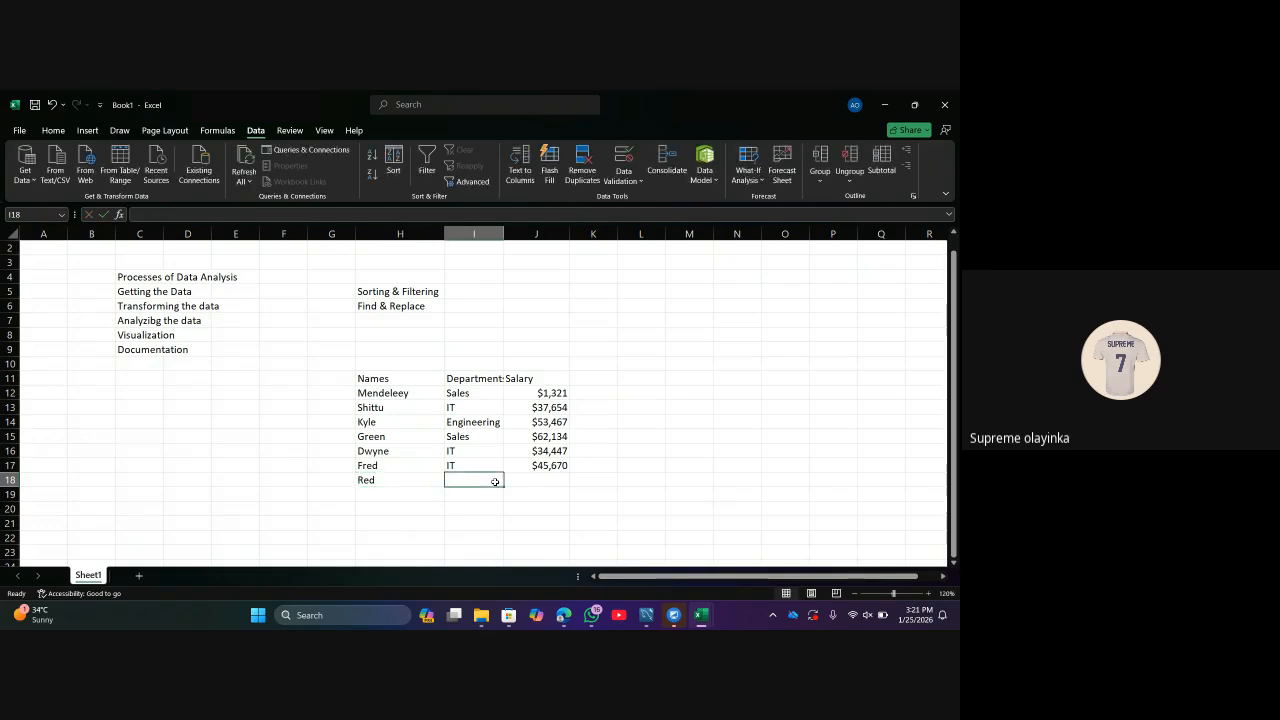
pyautogui.write('Manager')
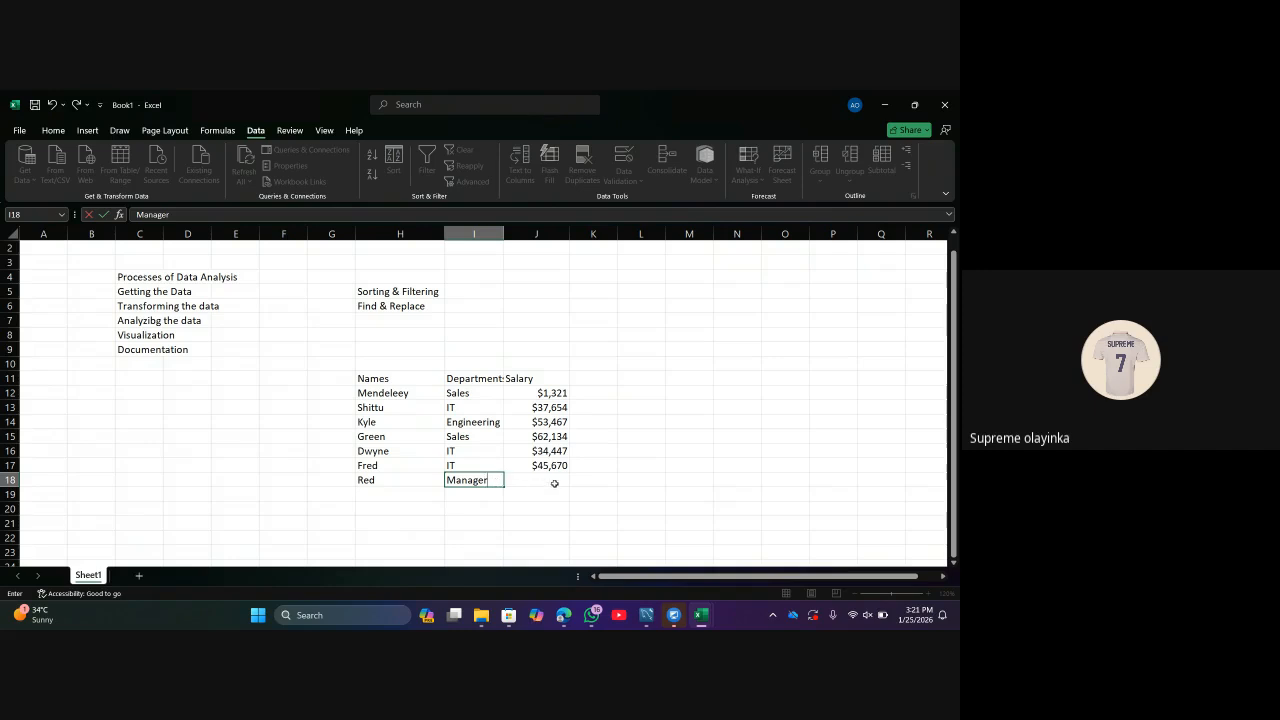
pyautogui.click(554, 483)
pyautogui.write('100')
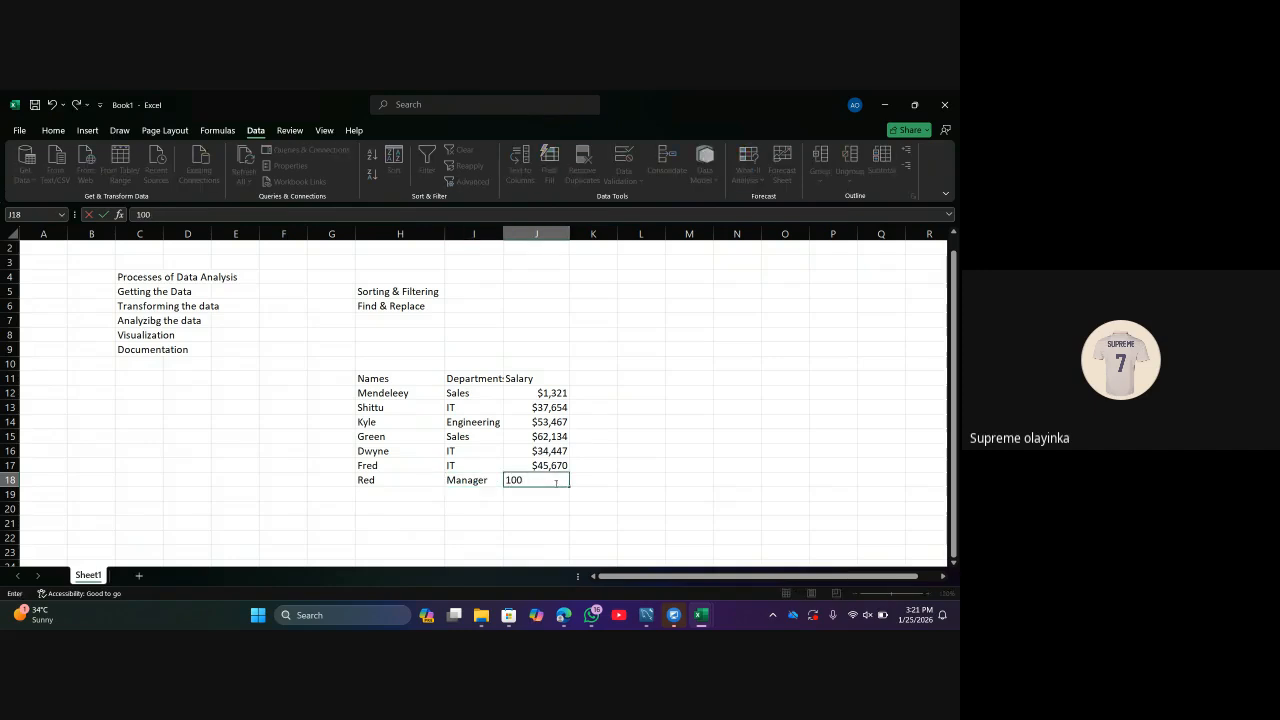
pyautogui.write('000')
pyautogui.press('Return')
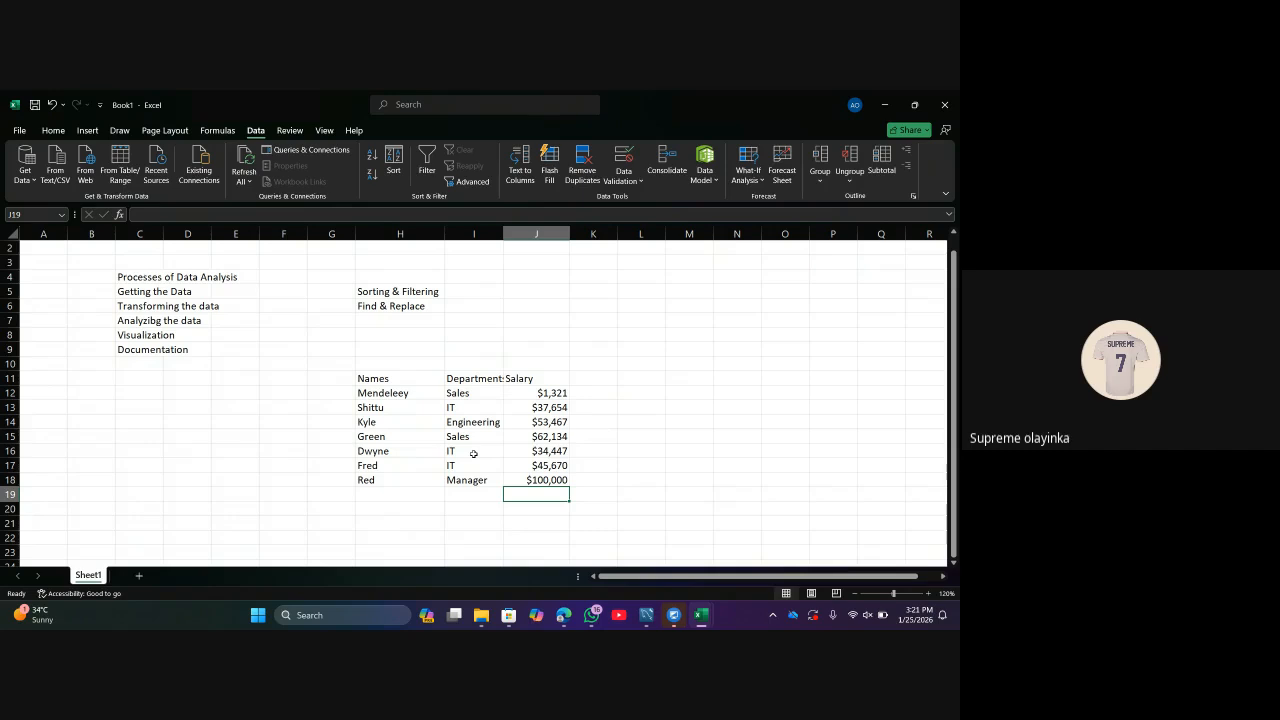
pyautogui.click(715, 353)
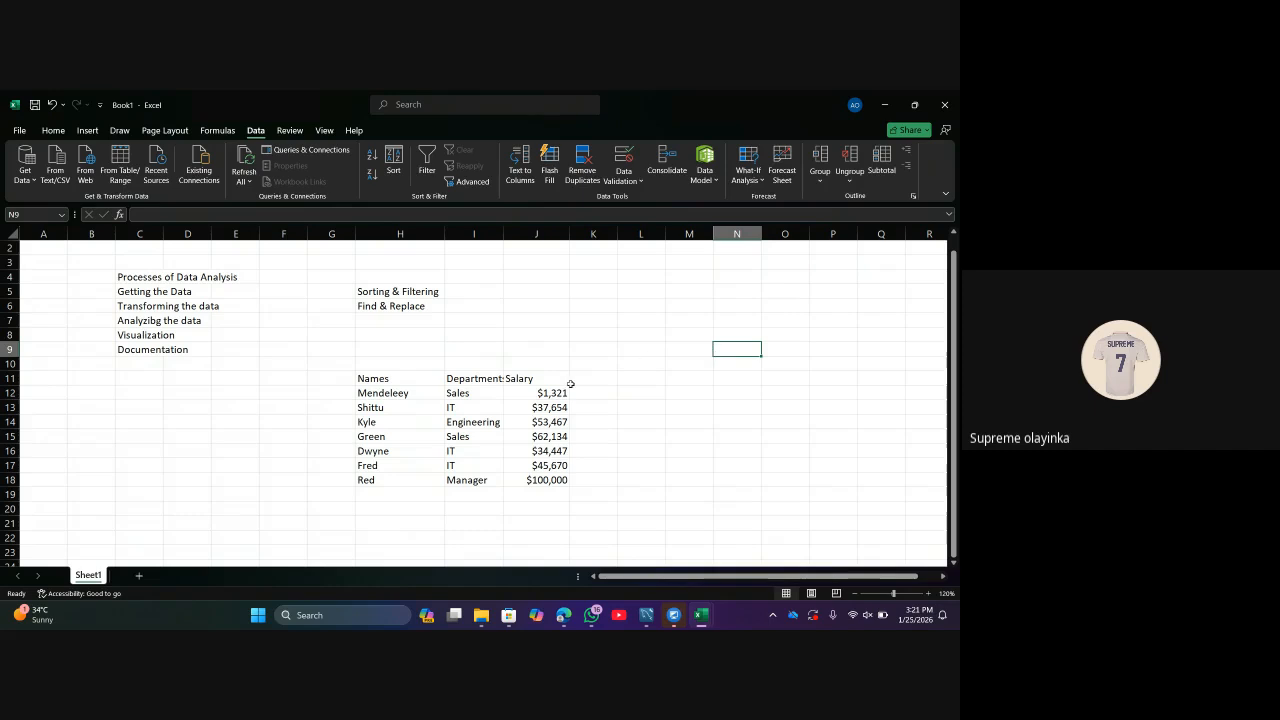
# Change the department of the last record in row 18 to Engineering.
pyautogui.doubleClick(466, 481)
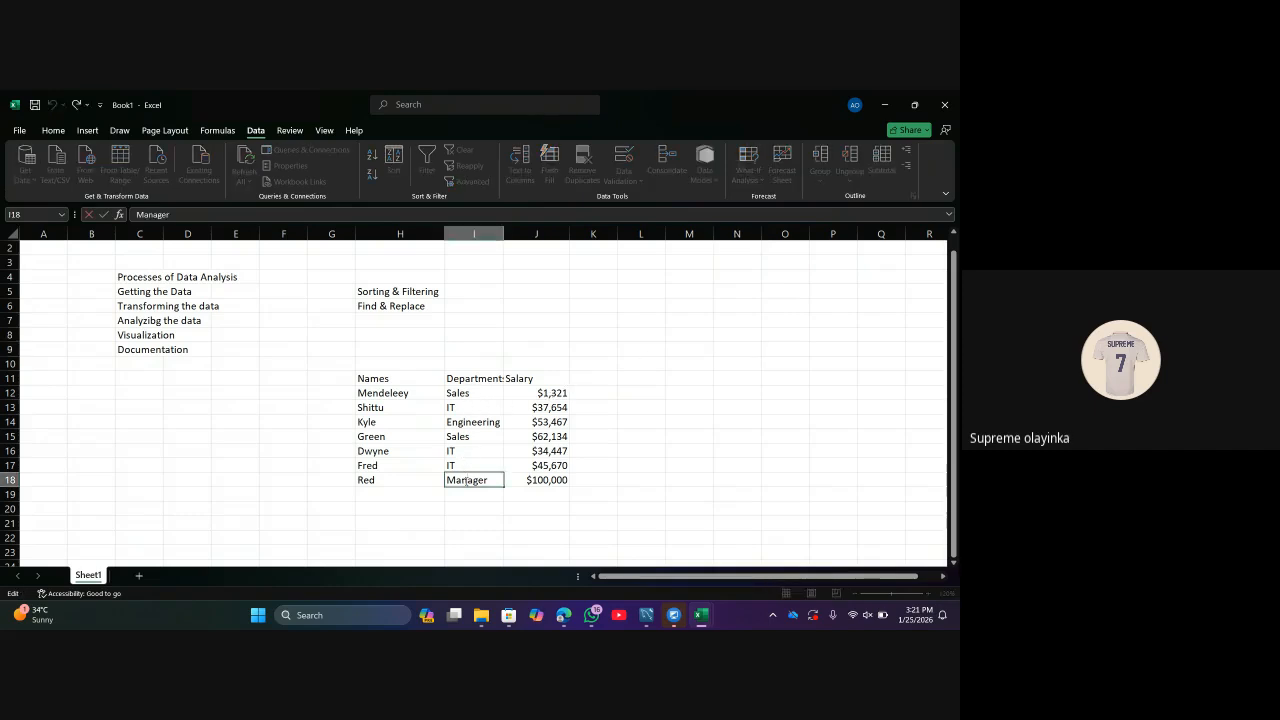
pyautogui.press('Delete')
pyautogui.press('Delete')
pyautogui.press('Delete')
pyautogui.press('Delete')
pyautogui.press('BackSpace')
pyautogui.press('BackSpace')
pyautogui.press('BackSpace')
pyautogui.write('En')
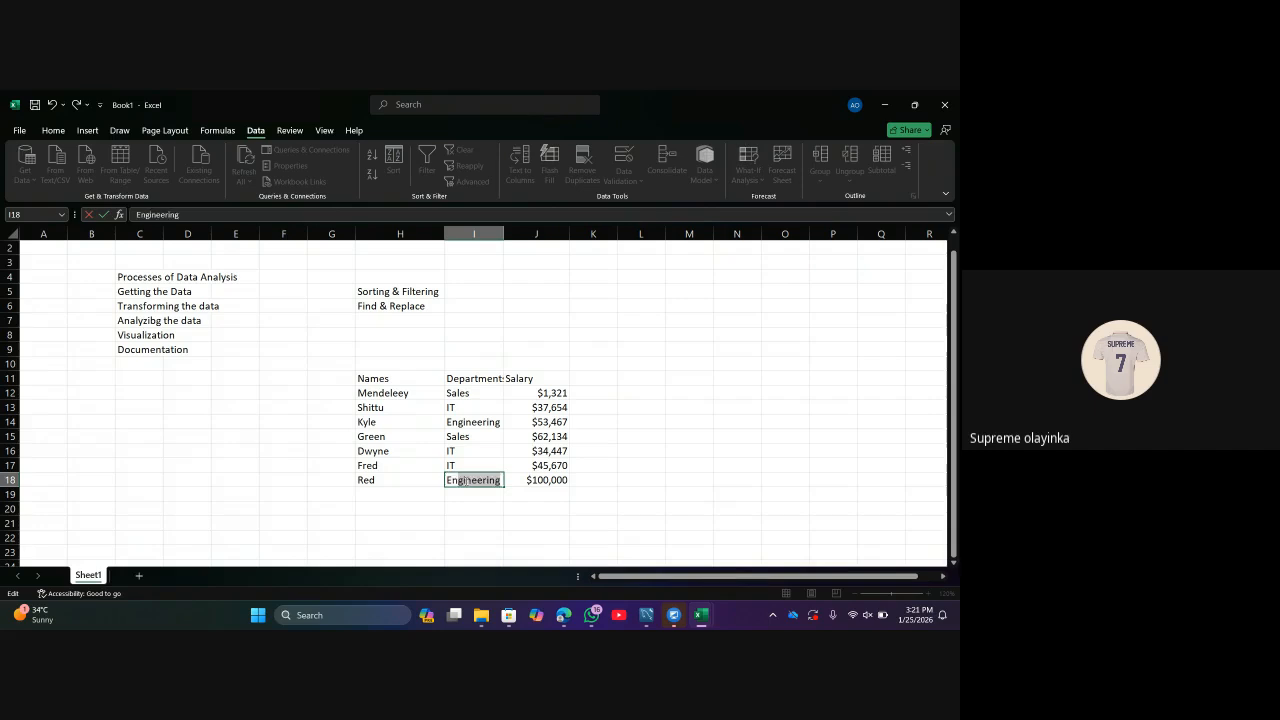
pyautogui.write('gine')
pyautogui.press('Tab')
pyautogui.click(778, 453)
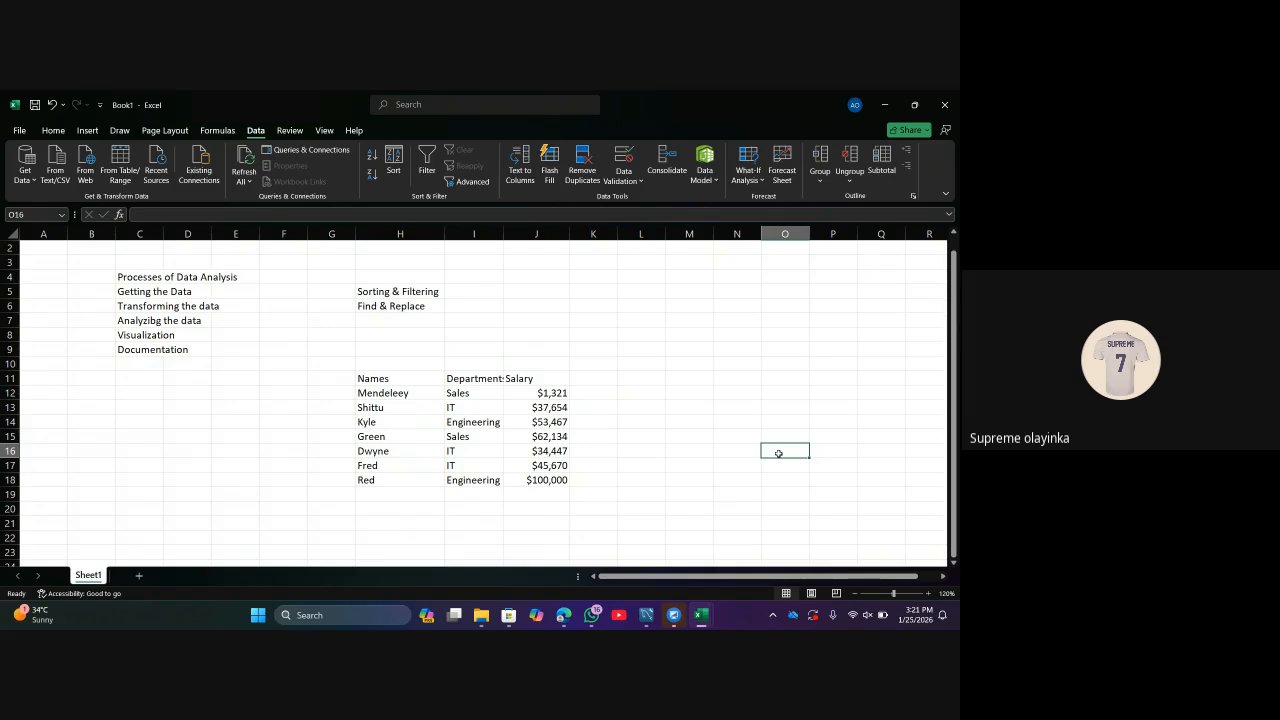
# Enter the label sales in cell N8, with the value 4 in O8 and 3 in O9.
pyautogui.click(720, 333)
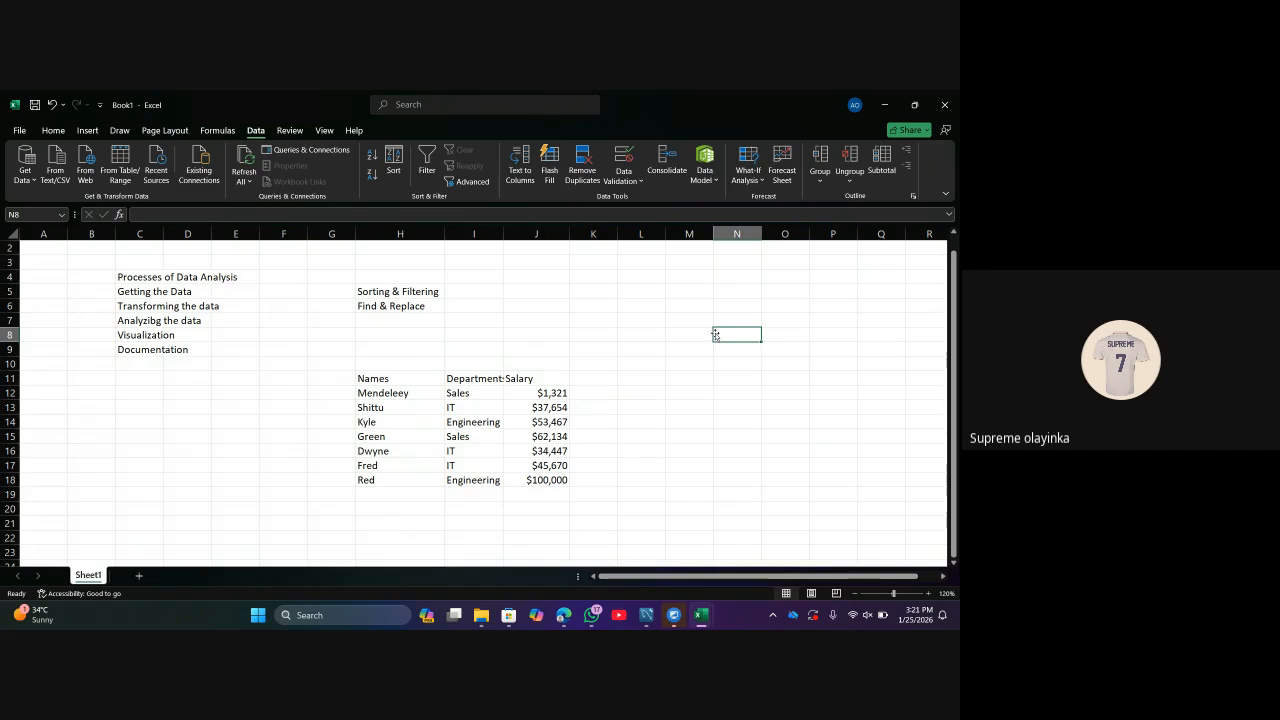
pyautogui.write('sales')
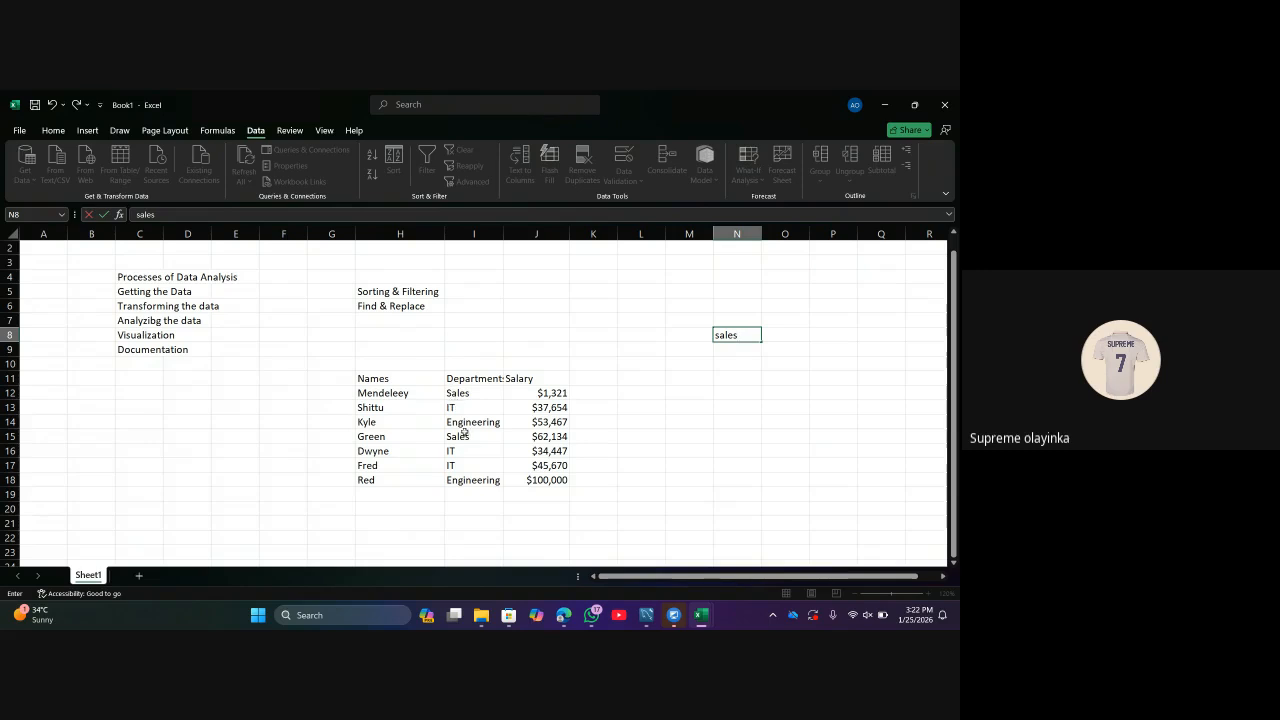
pyautogui.click(780, 333)
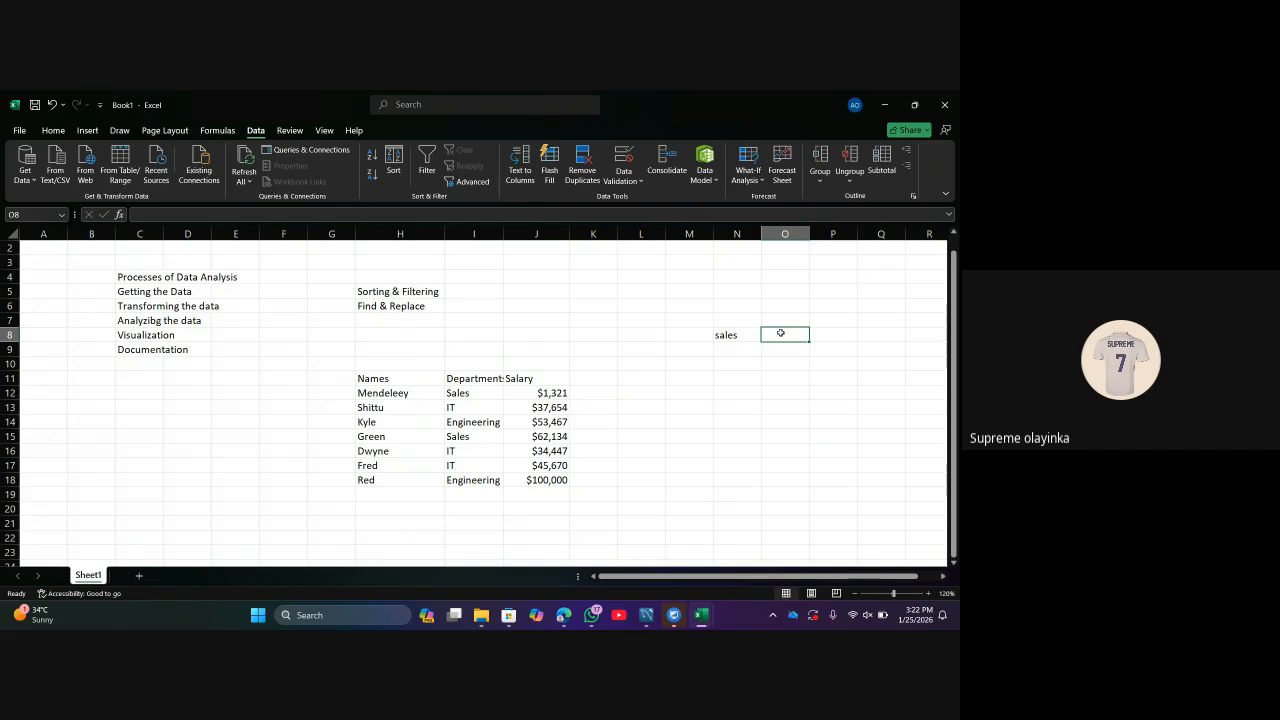
pyautogui.write('454')
pyautogui.press('BackSpace')
pyautogui.press('BackSpace')
pyautogui.press('BackSpace')
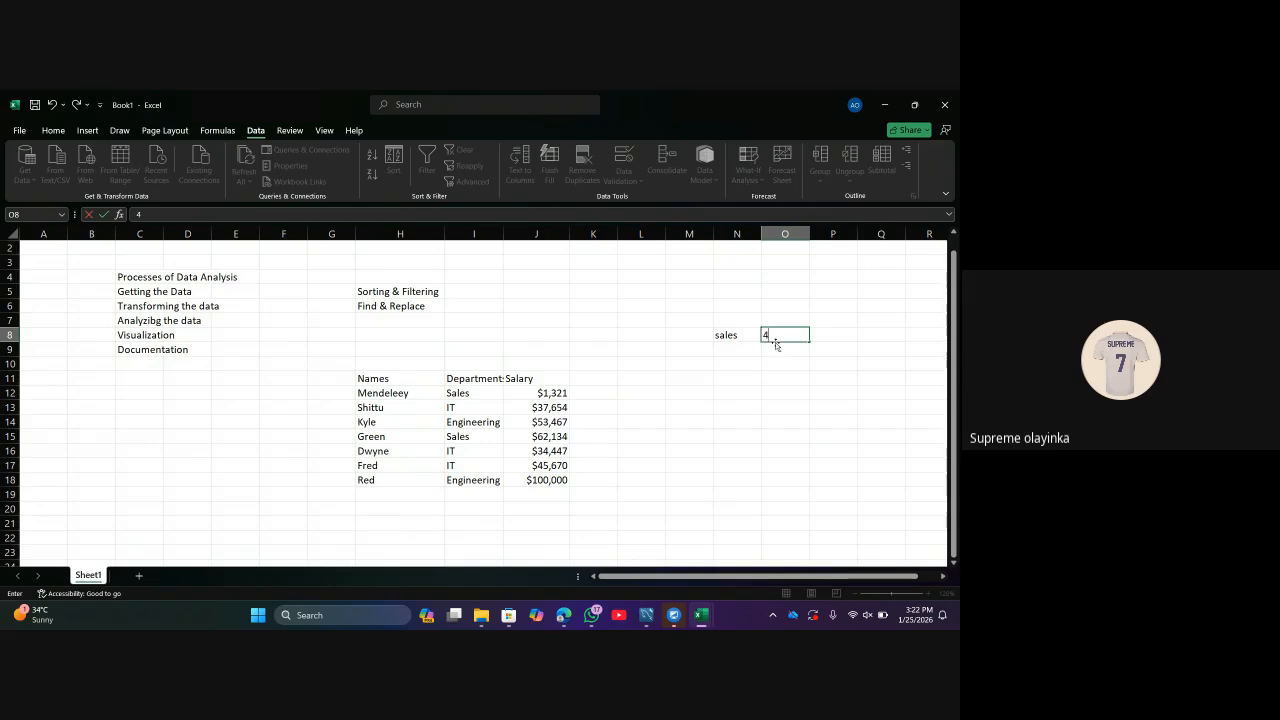
pyautogui.click(778, 352)
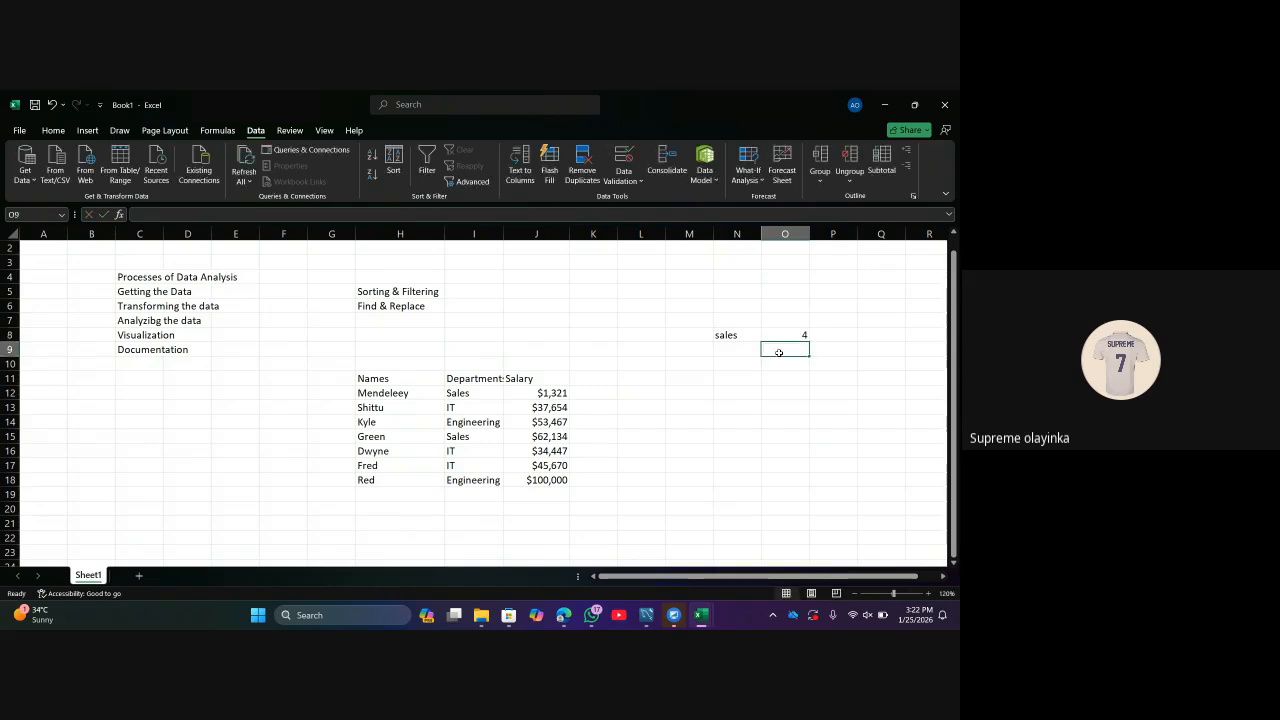
pyautogui.write('3')
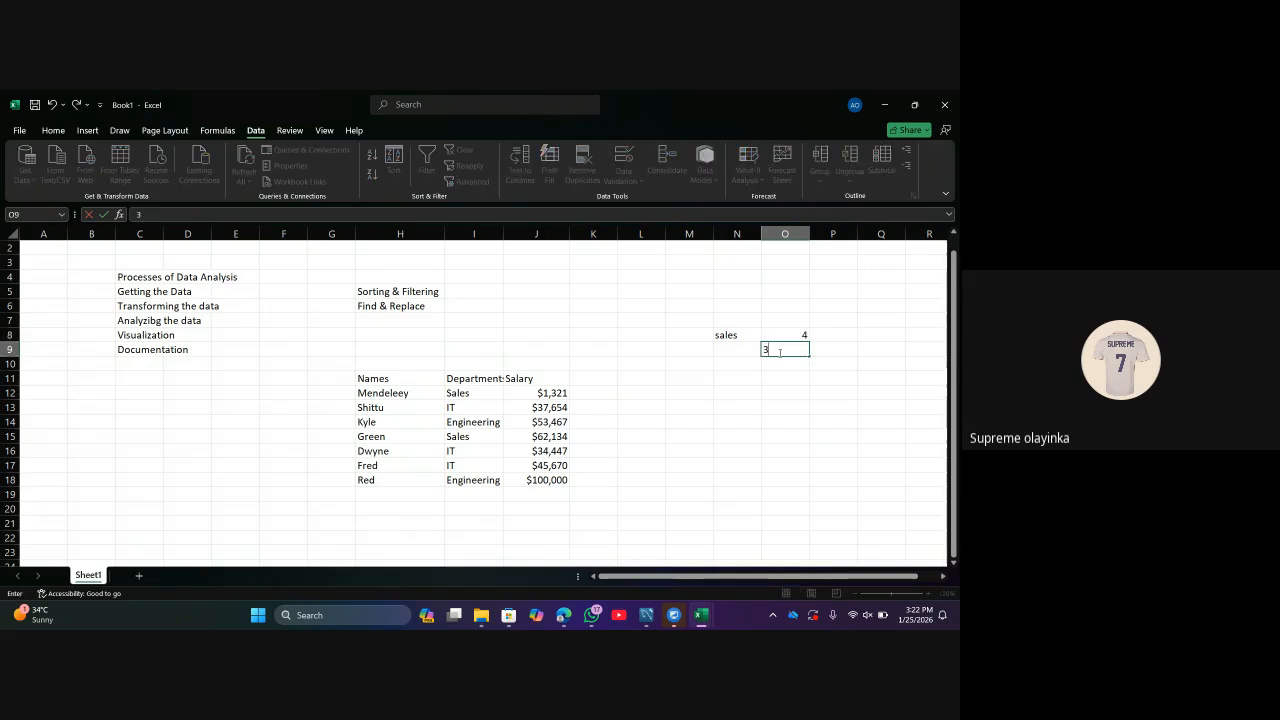
# Enter the label it in cell N10 below the sales entry.
pyautogui.click(730, 361)
pyautogui.write('it')
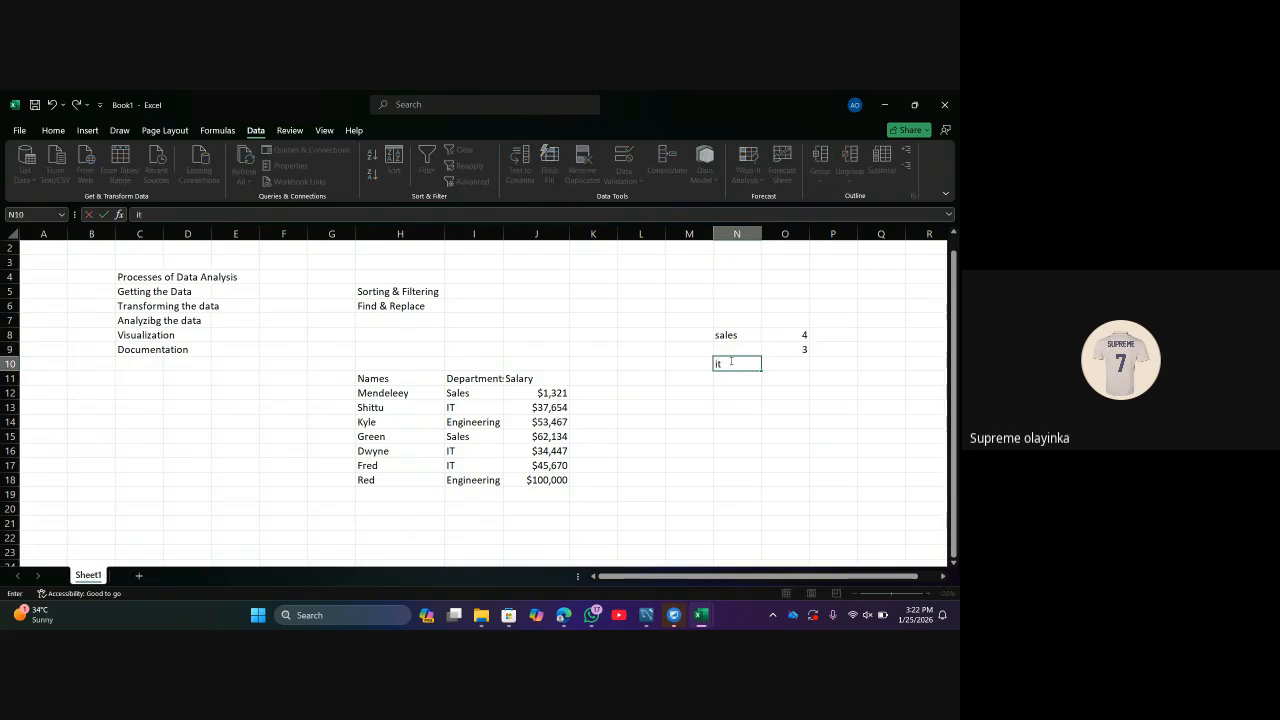
pyautogui.click(785, 367)
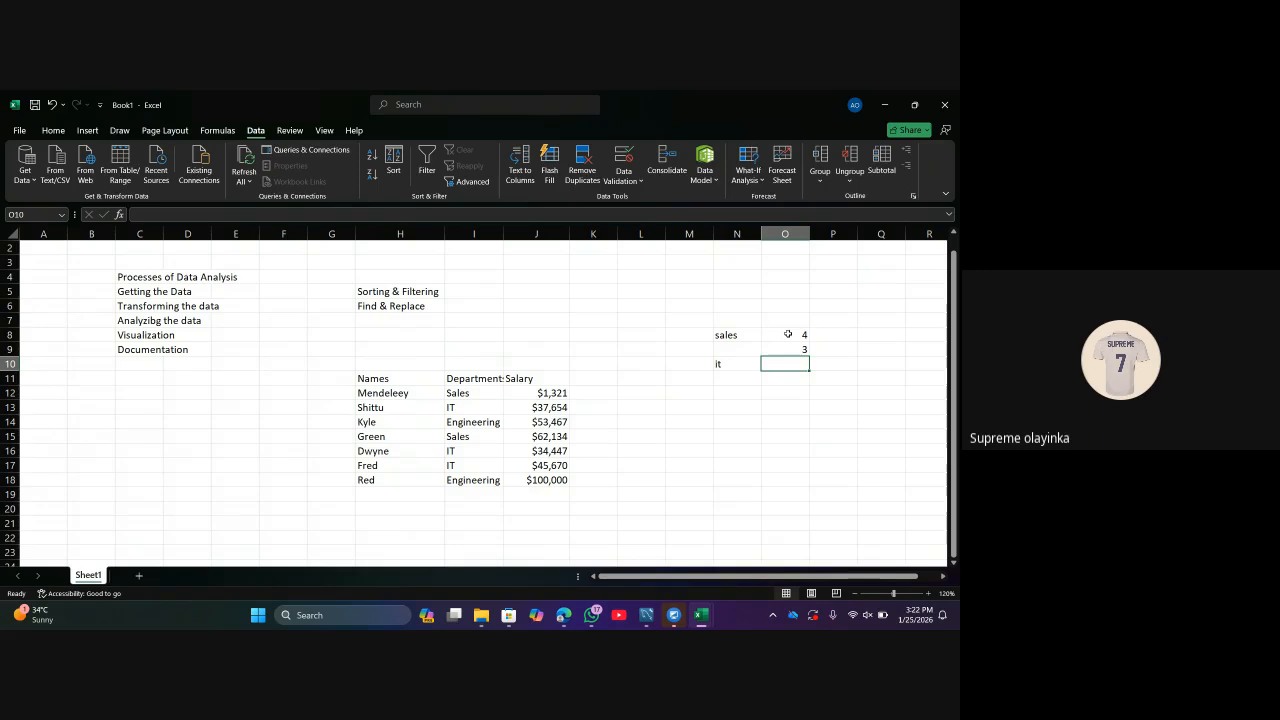
pyautogui.click(788, 334)
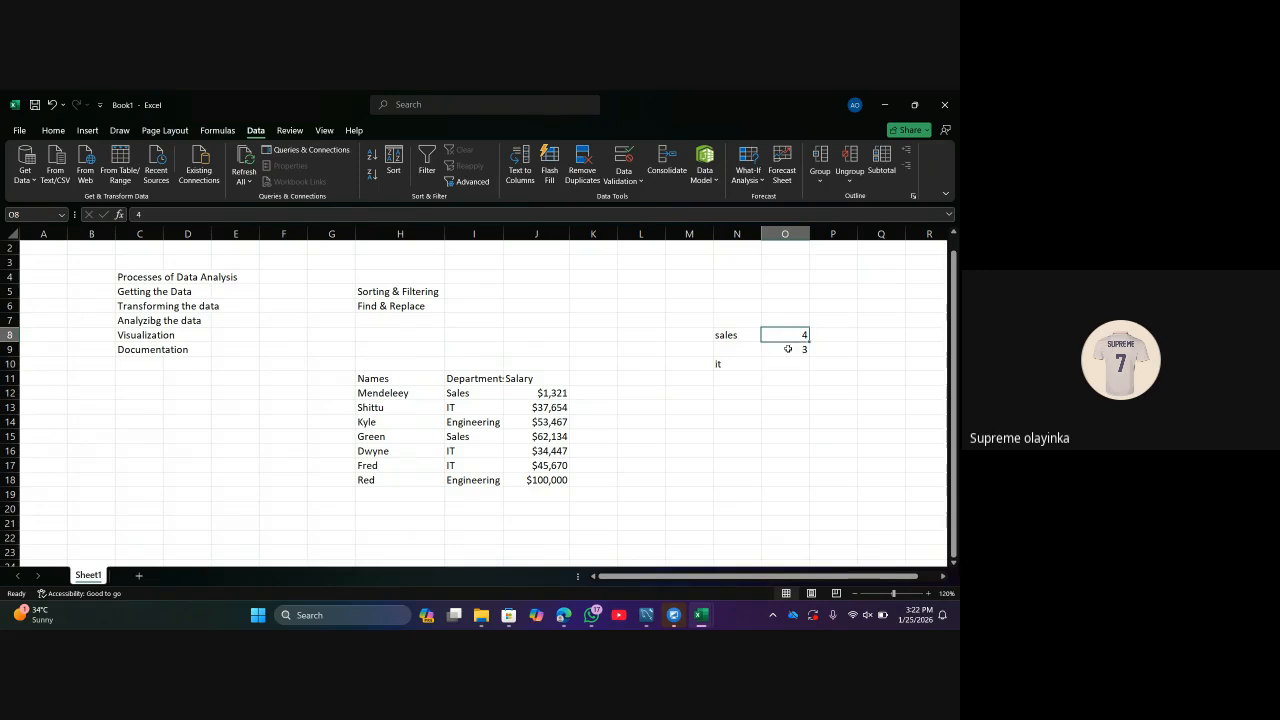
pyautogui.click(788, 348)
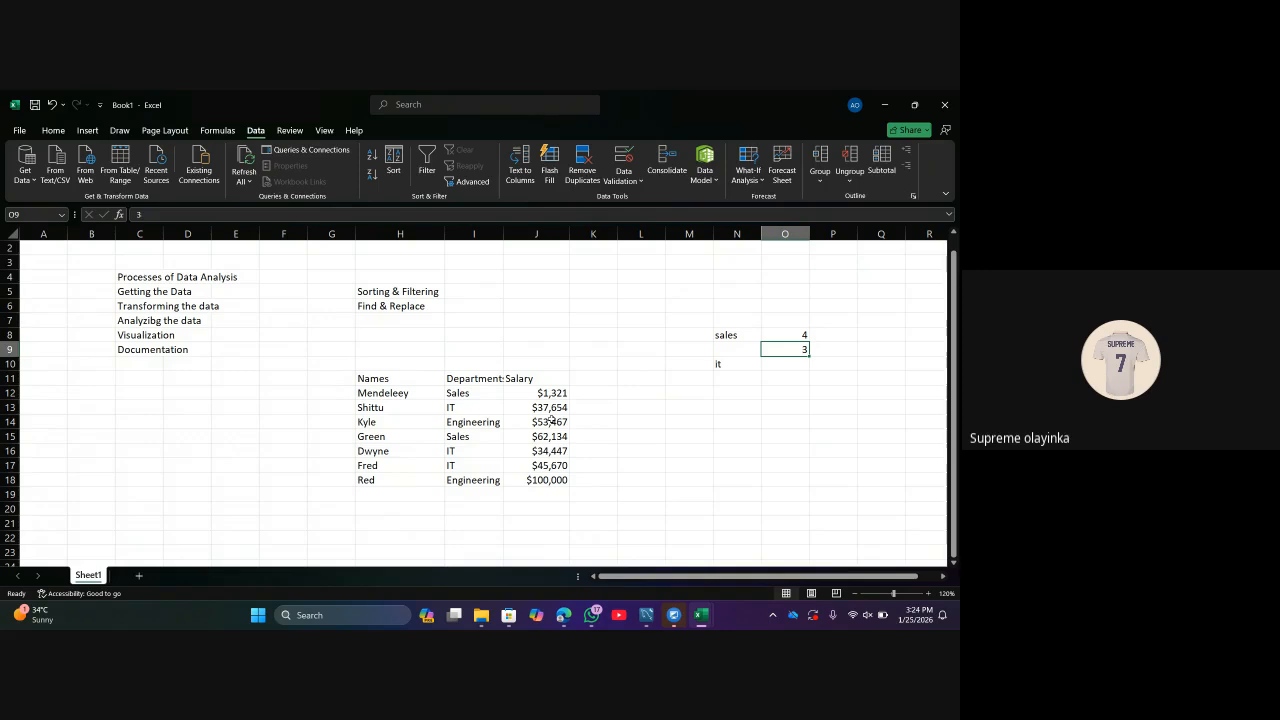
pyautogui.click(394, 160)
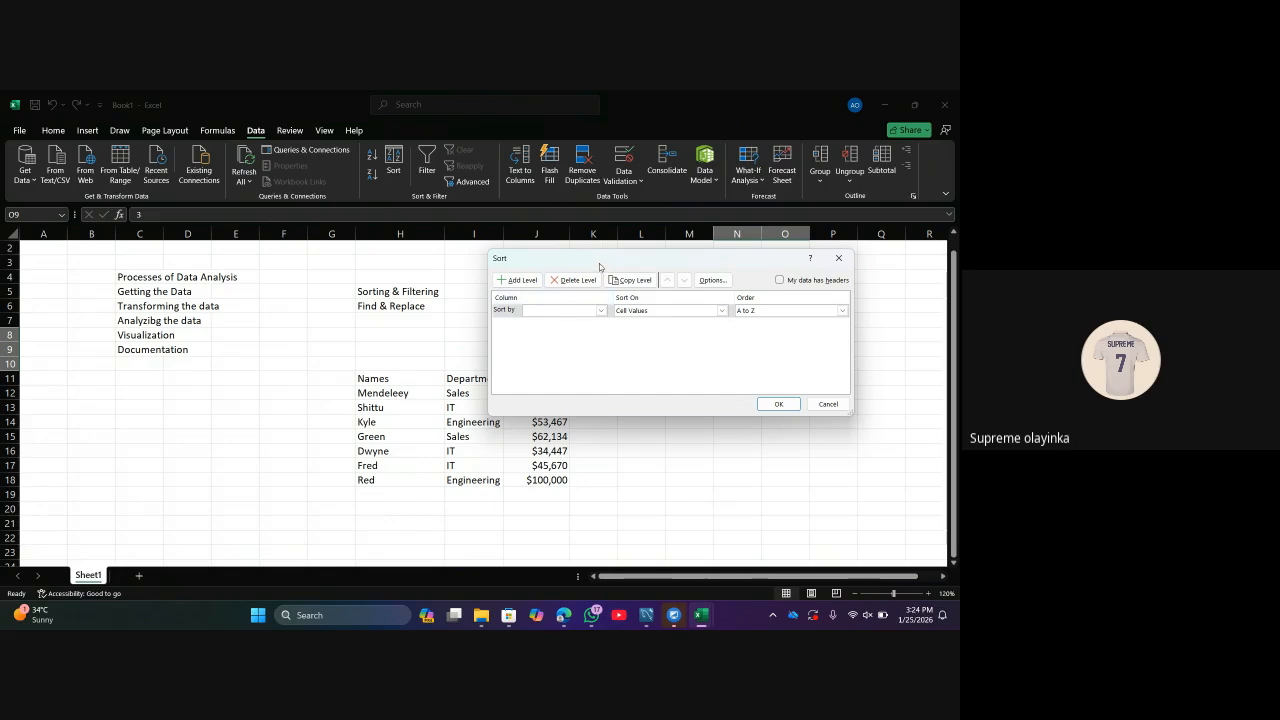
pyautogui.moveTo(600, 266); pyautogui.dragTo(708, 297)
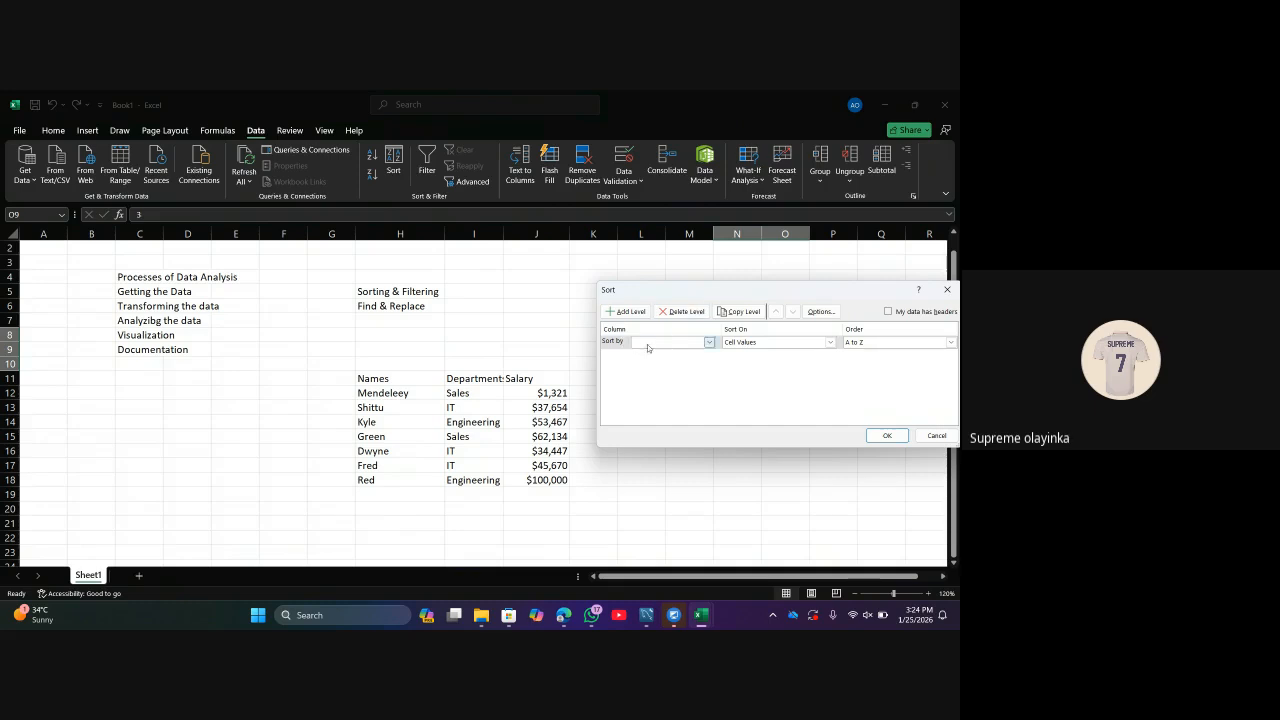
pyautogui.click(710, 343)
pyautogui.click(942, 292)
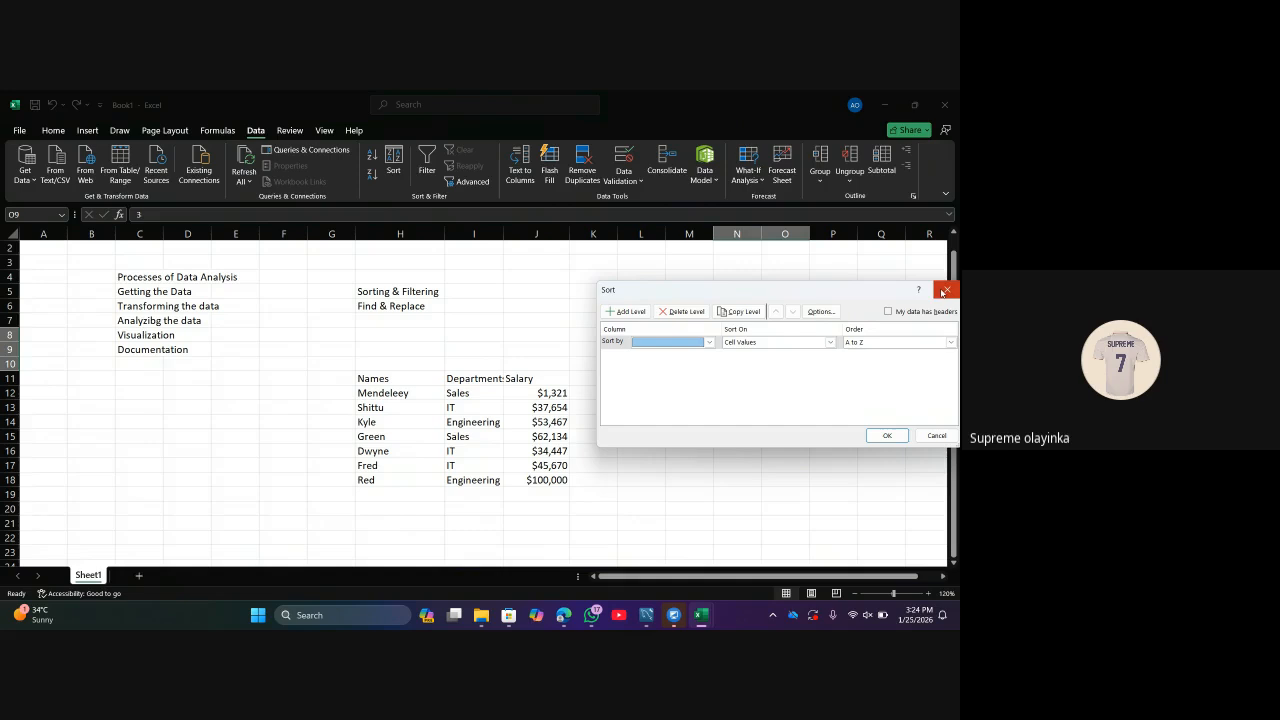
pyautogui.click(942, 292)
# Try to set up a sort of the employee table by Salary from largest to smallest, then by Departments A to Z.
pyautogui.click(390, 450)
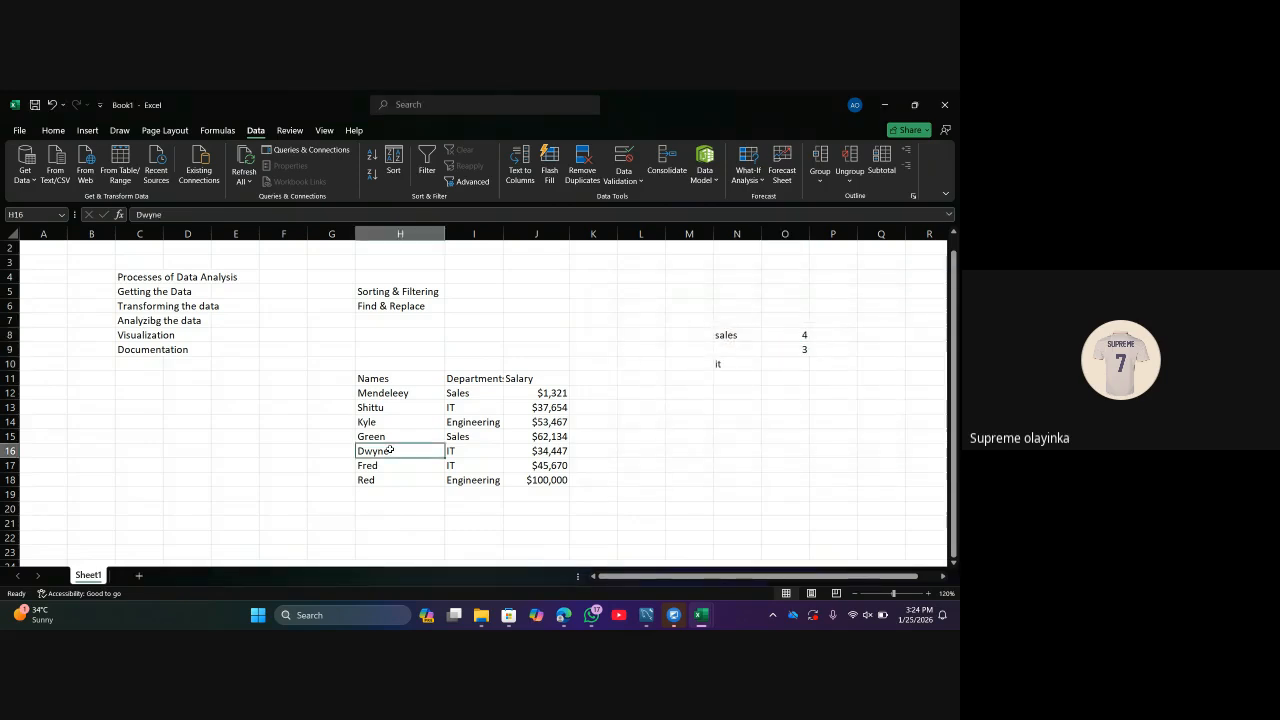
pyautogui.click(393, 158)
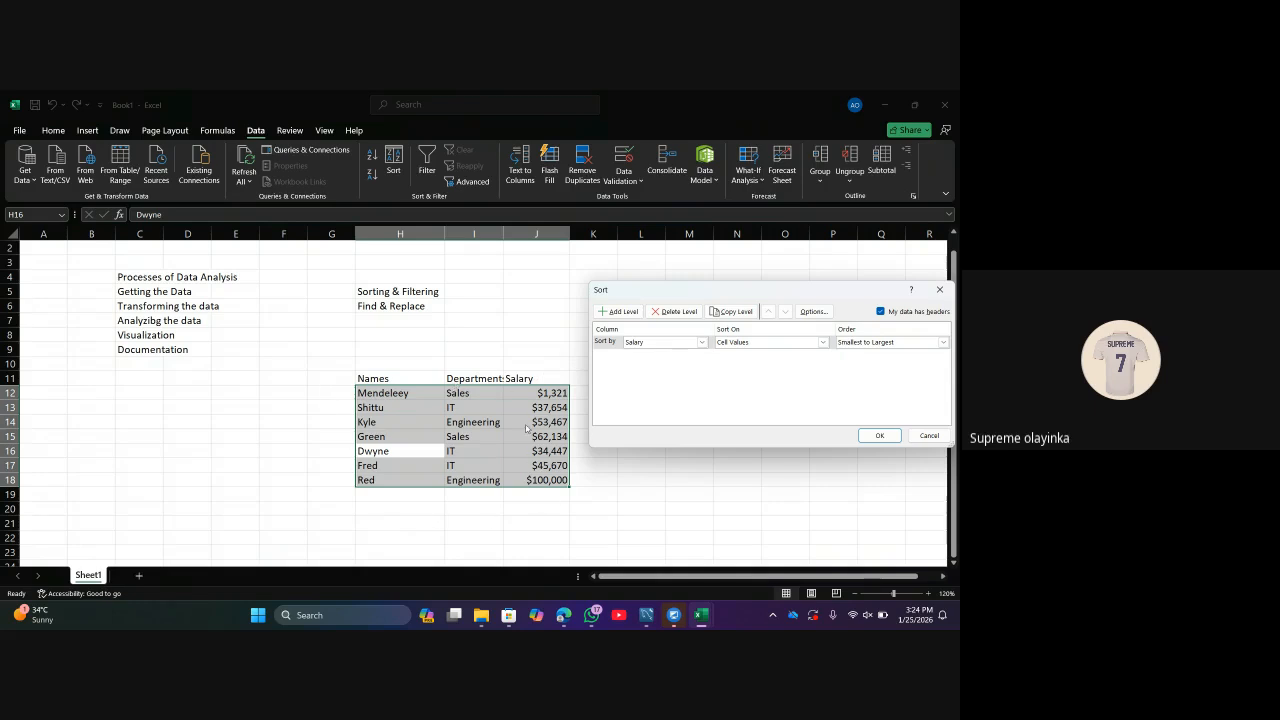
pyautogui.click(703, 342)
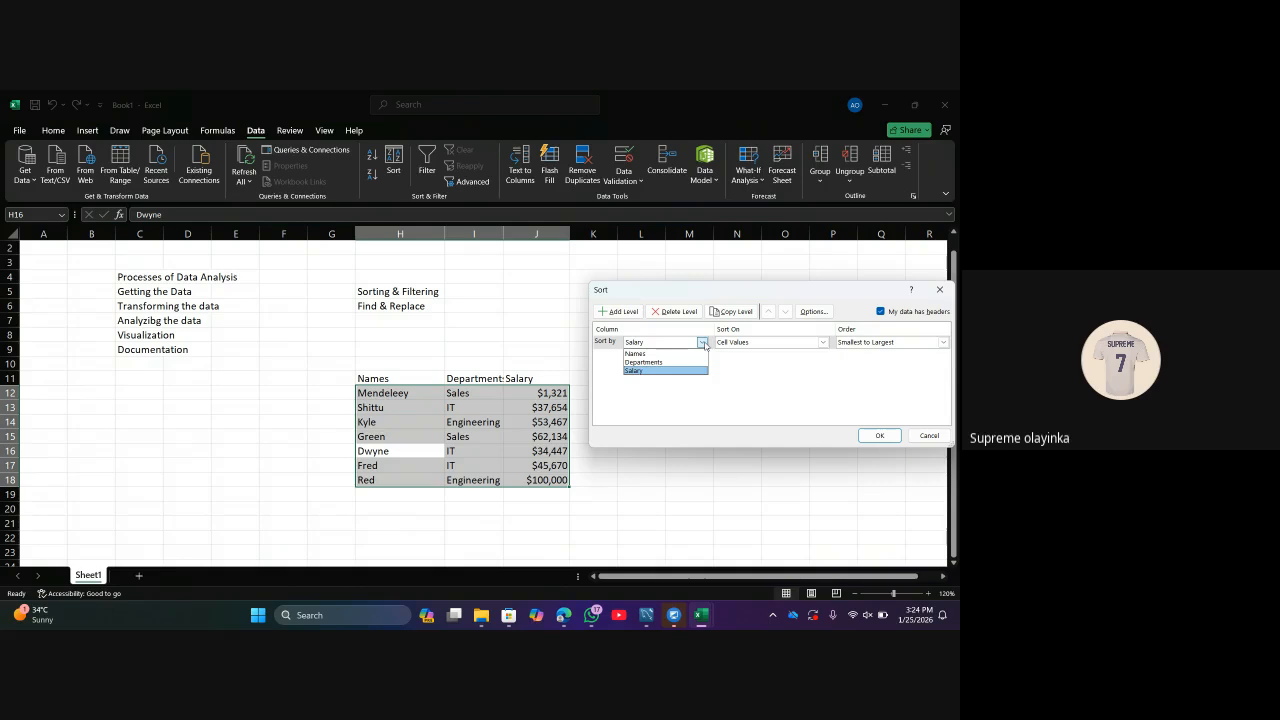
pyautogui.click(663, 371)
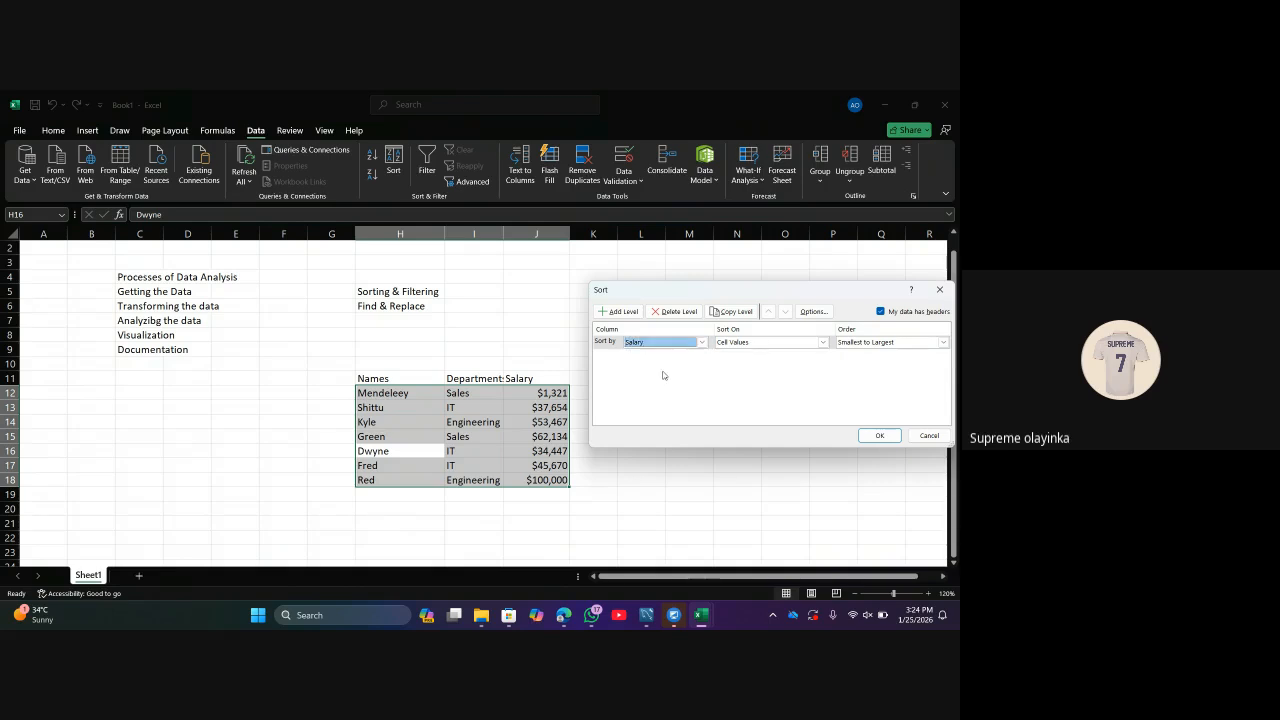
pyautogui.click(944, 343)
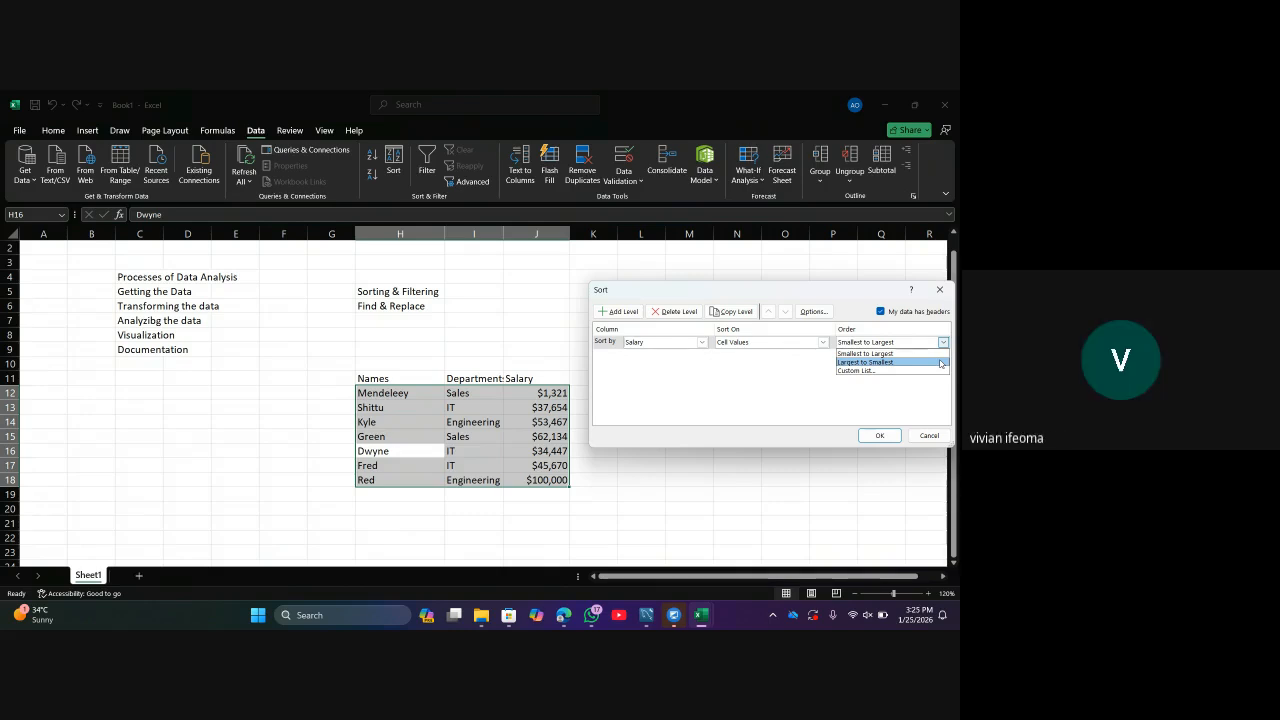
pyautogui.click(940, 363)
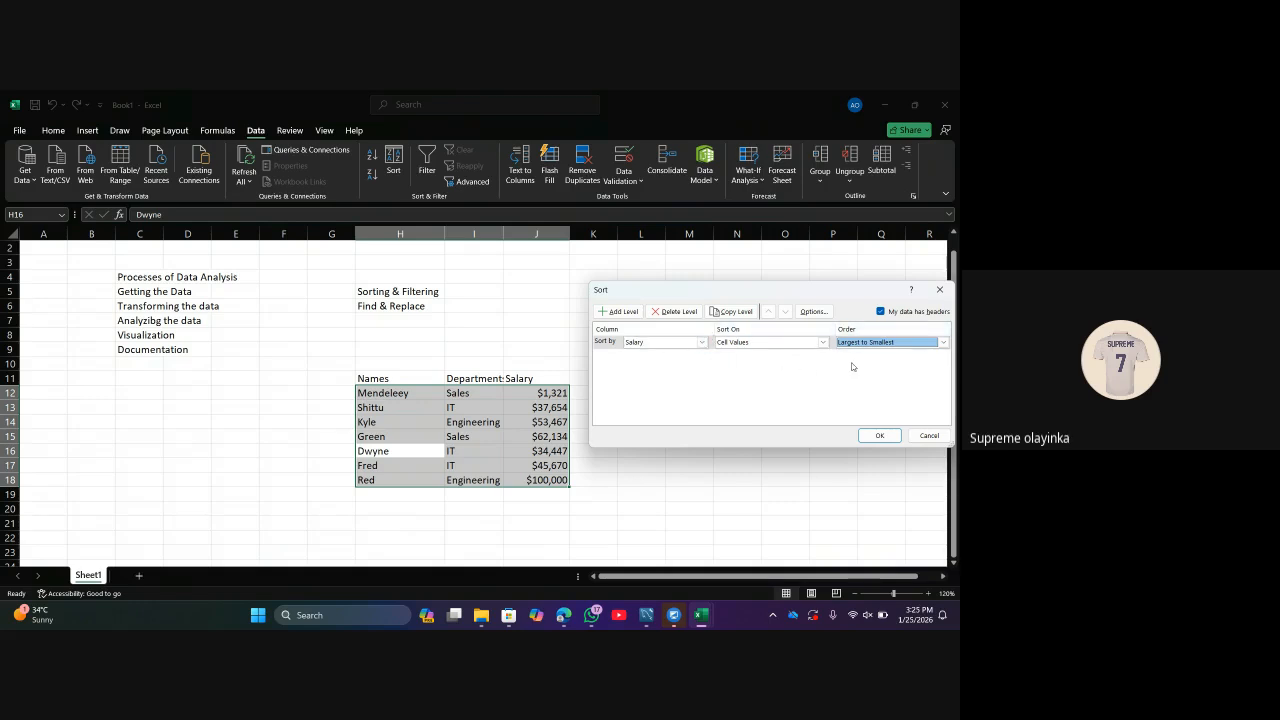
pyautogui.click(617, 314)
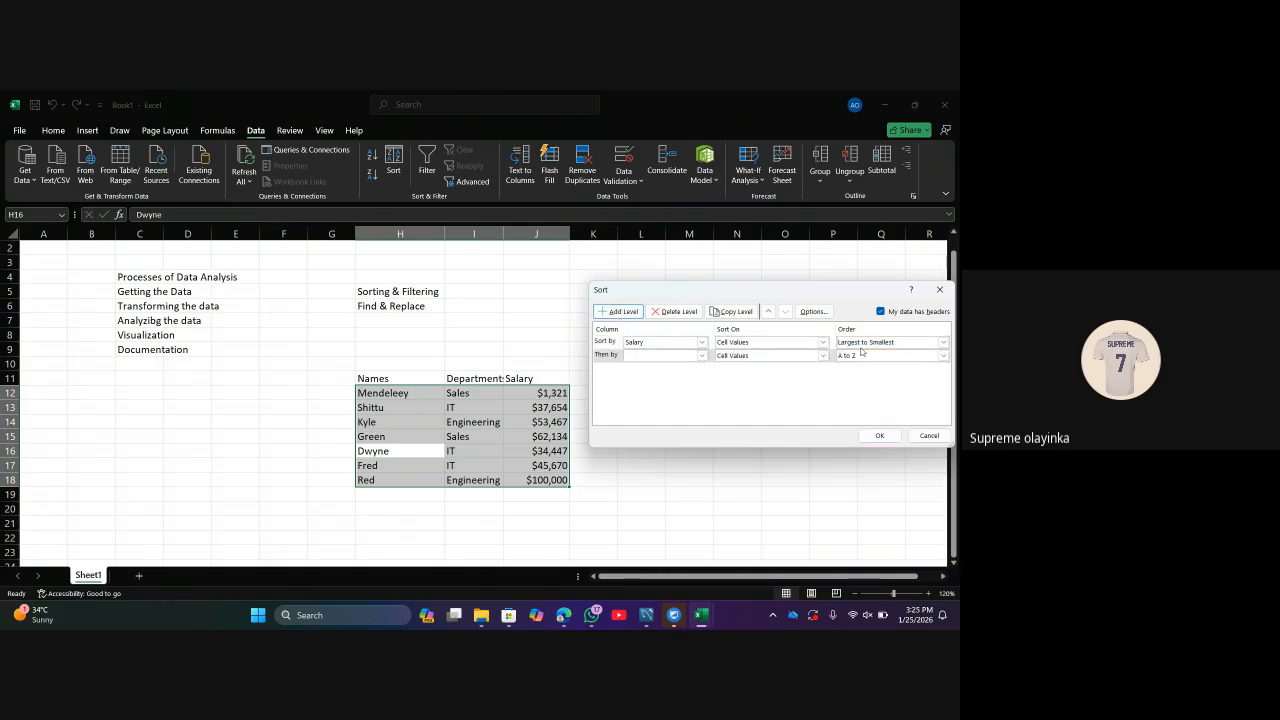
pyautogui.click(702, 355)
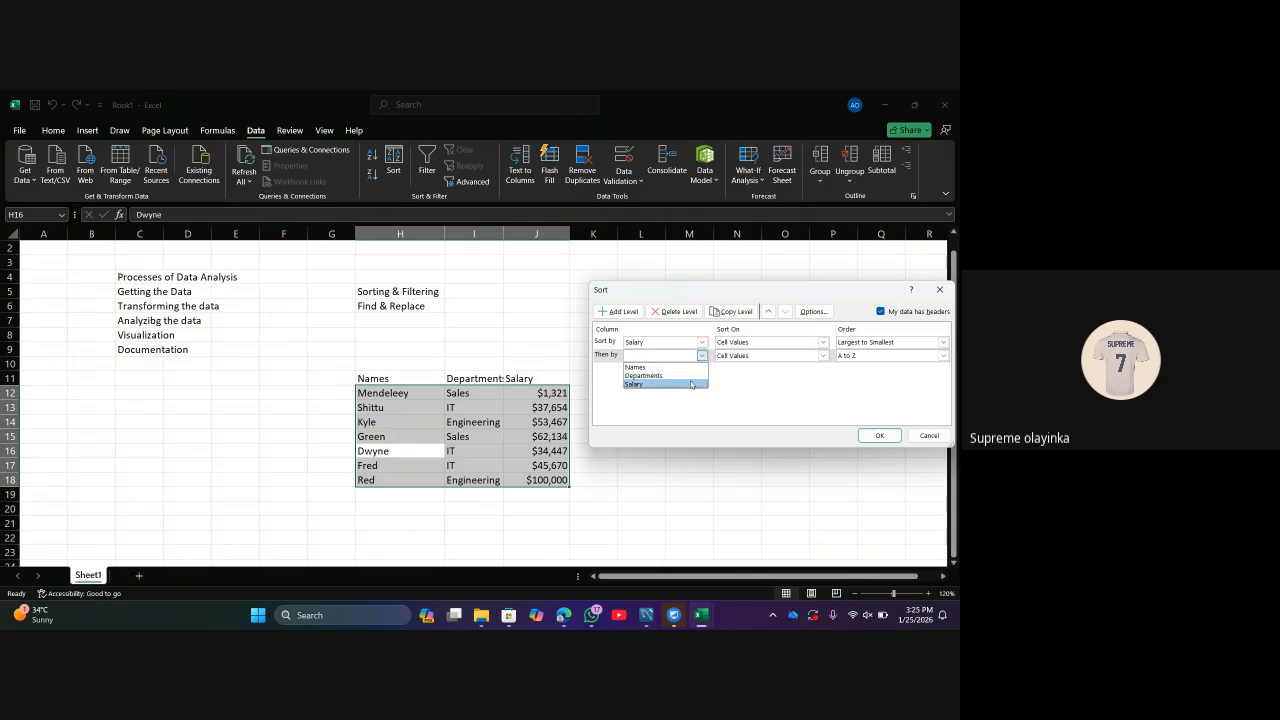
pyautogui.click(690, 376)
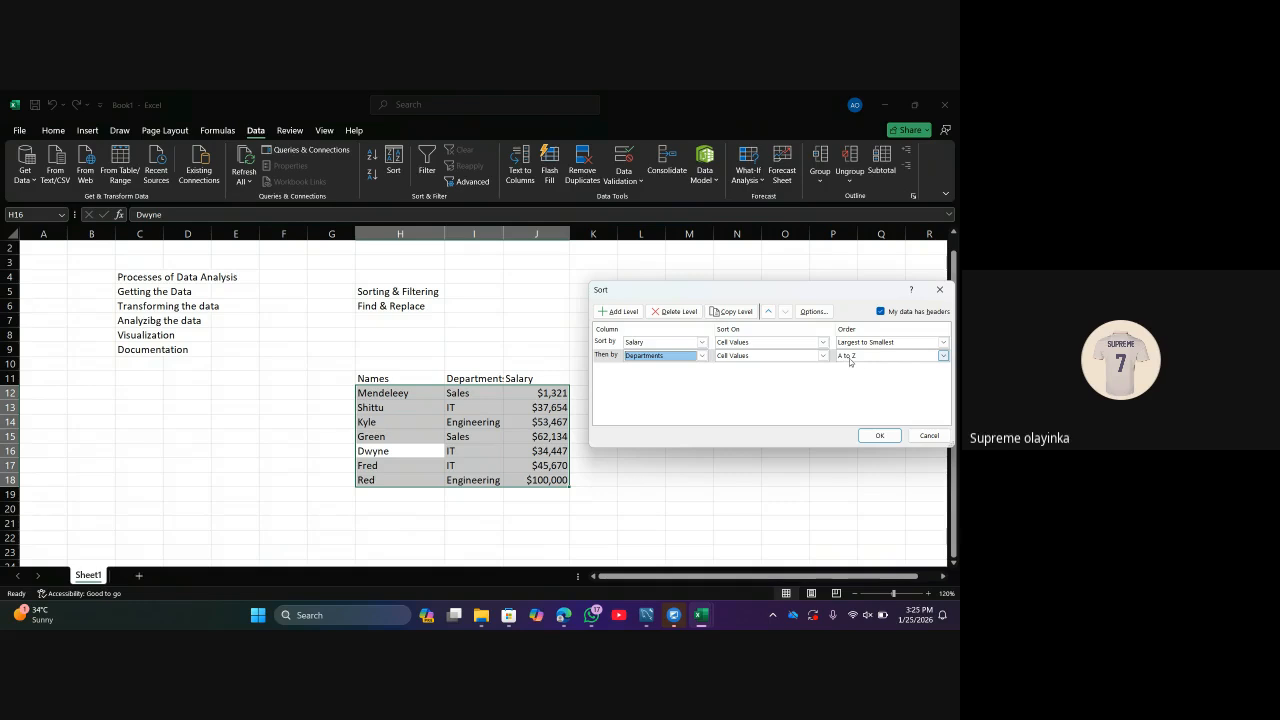
pyautogui.click(937, 291)
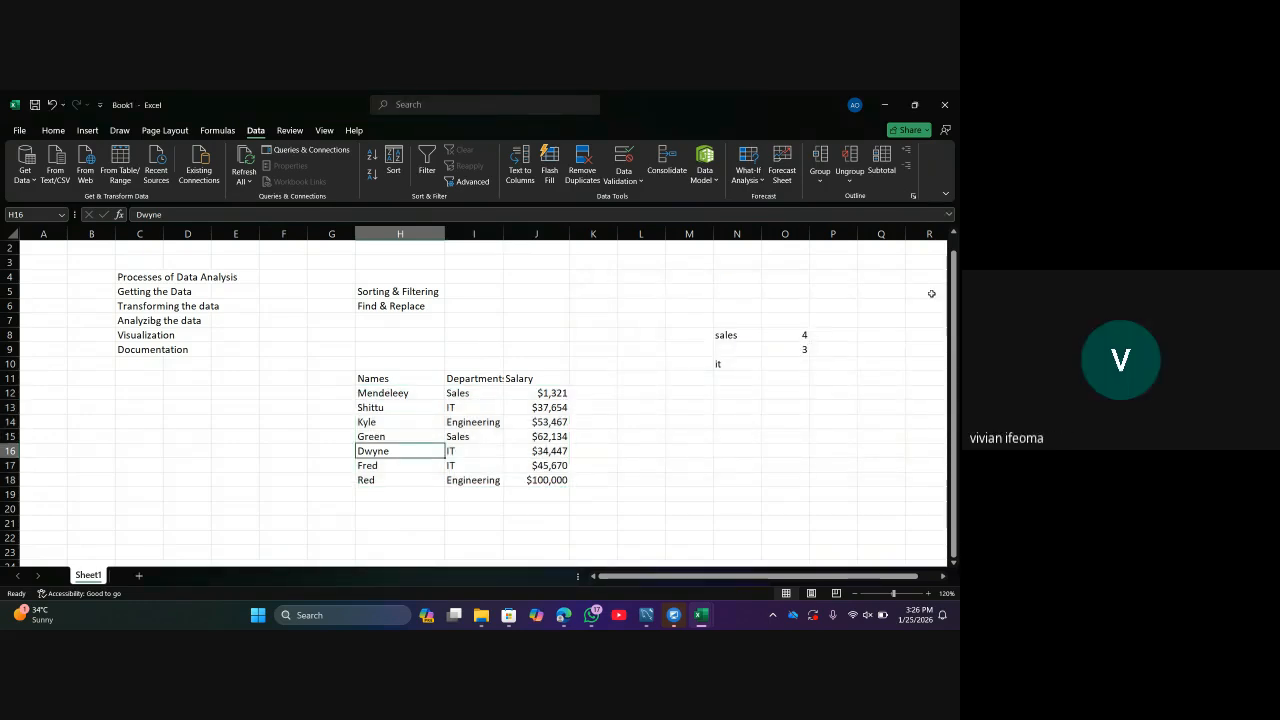
# Sort the employee table by Departments from A to Z, then by Salary from largest to smallest.
pyautogui.click(512, 407)
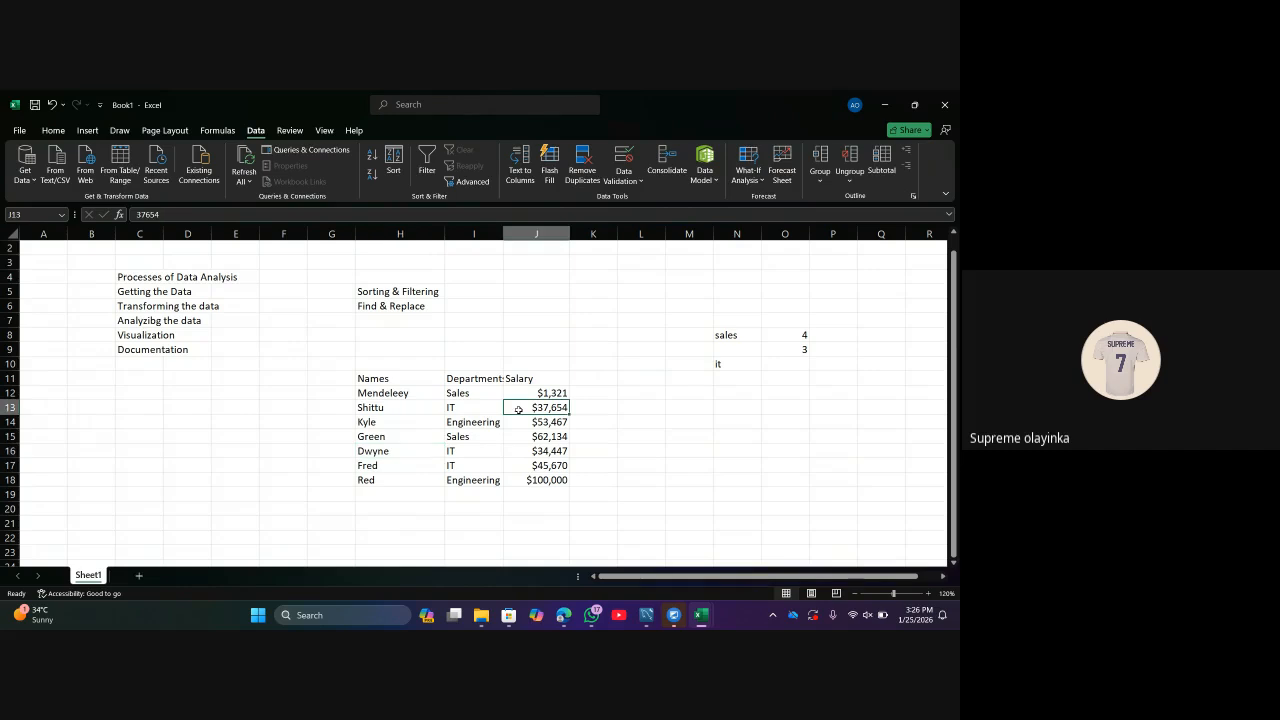
pyautogui.click(398, 178)
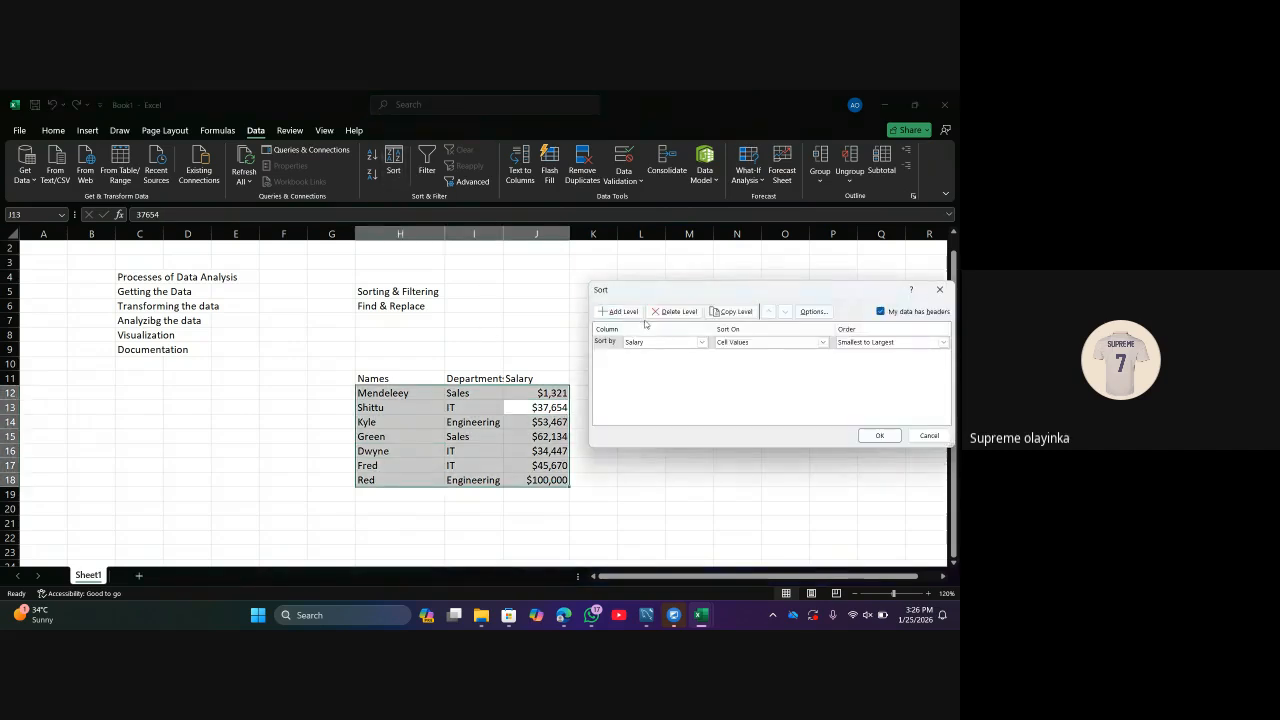
pyautogui.click(702, 342)
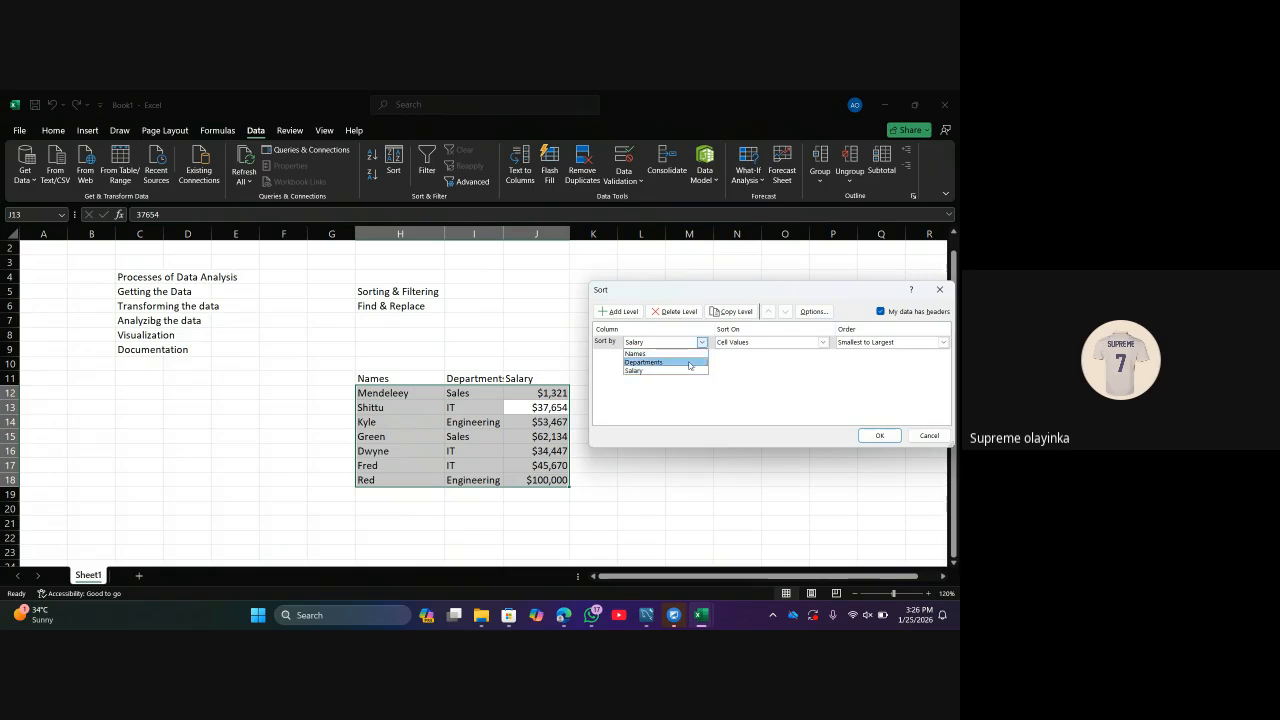
pyautogui.click(688, 362)
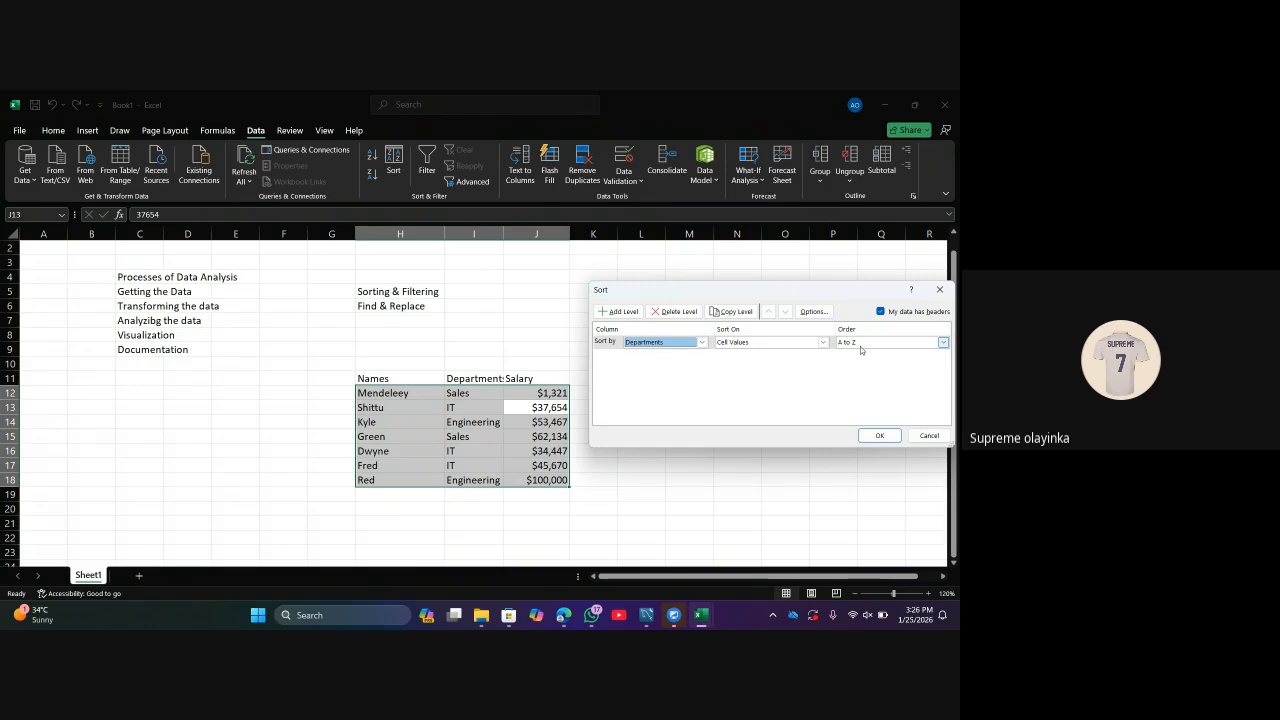
pyautogui.click(620, 311)
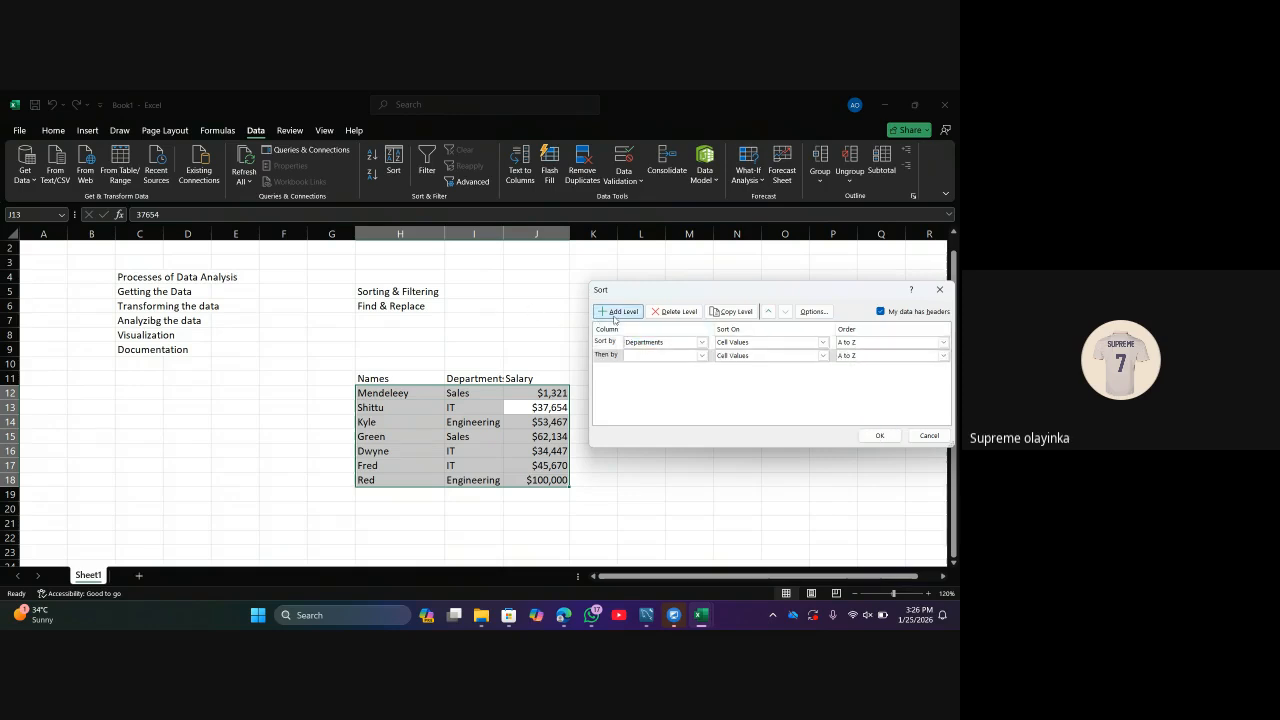
pyautogui.click(701, 355)
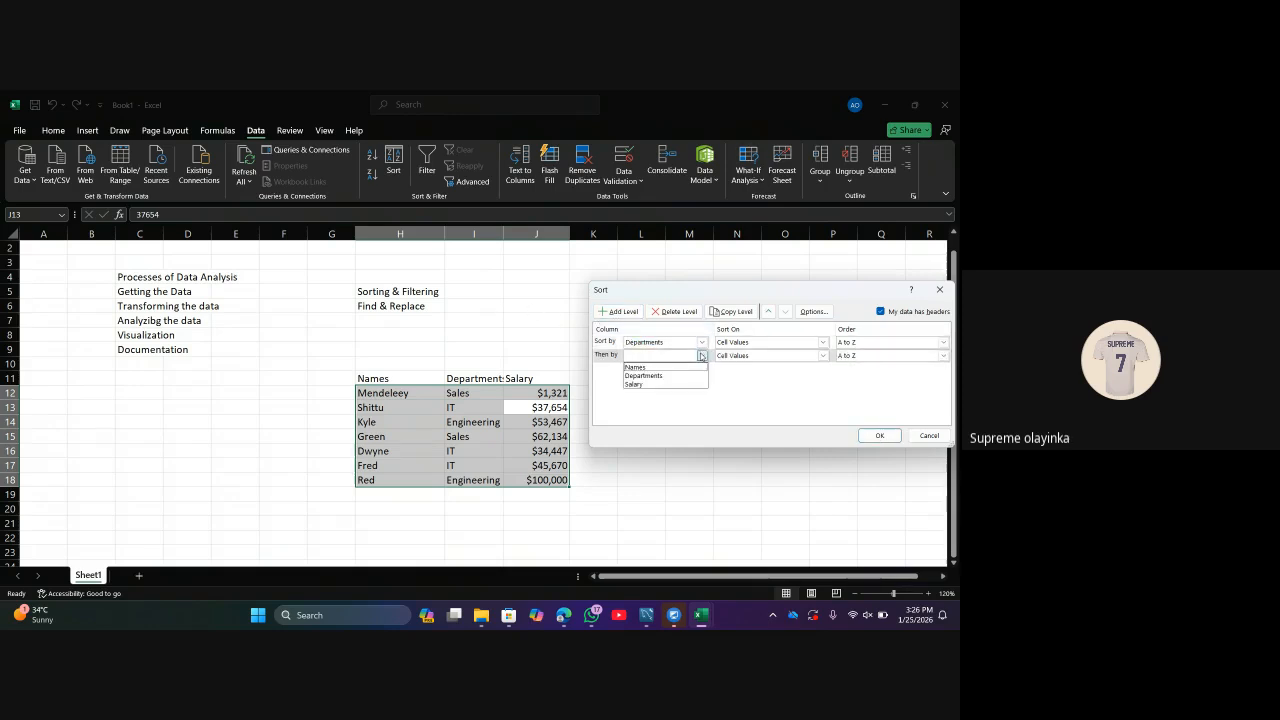
pyautogui.click(645, 384)
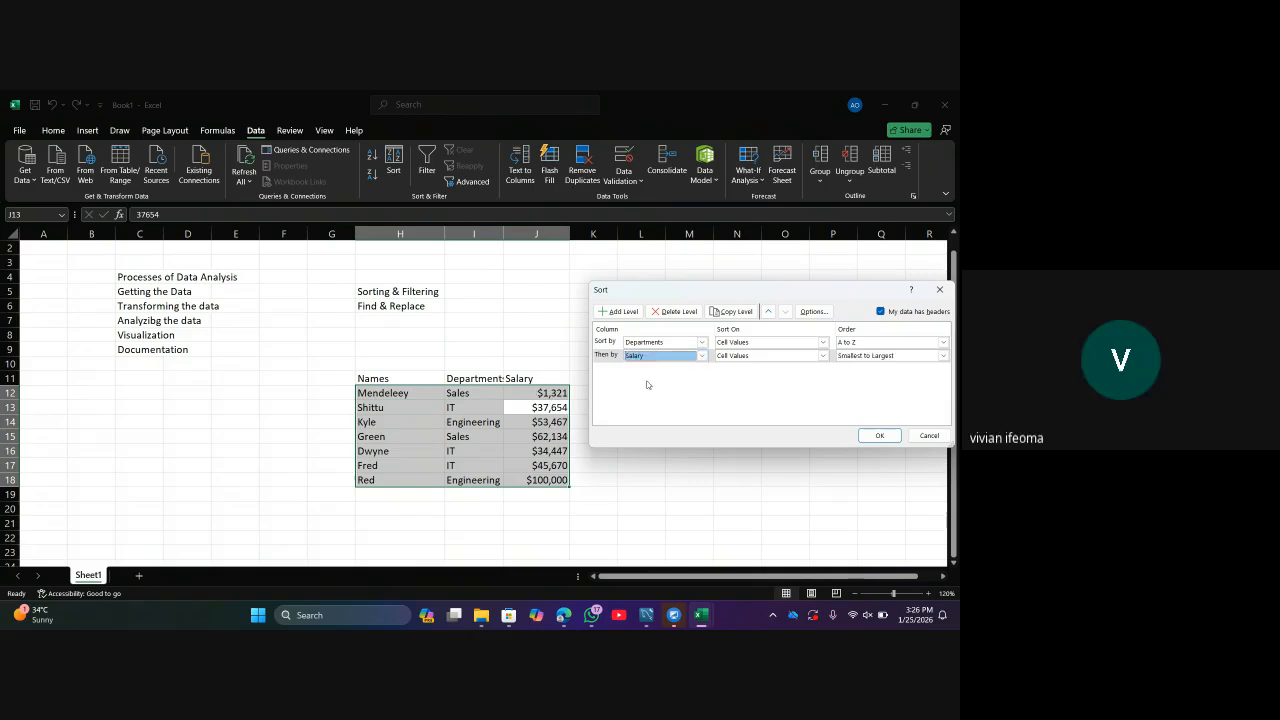
pyautogui.click(880, 356)
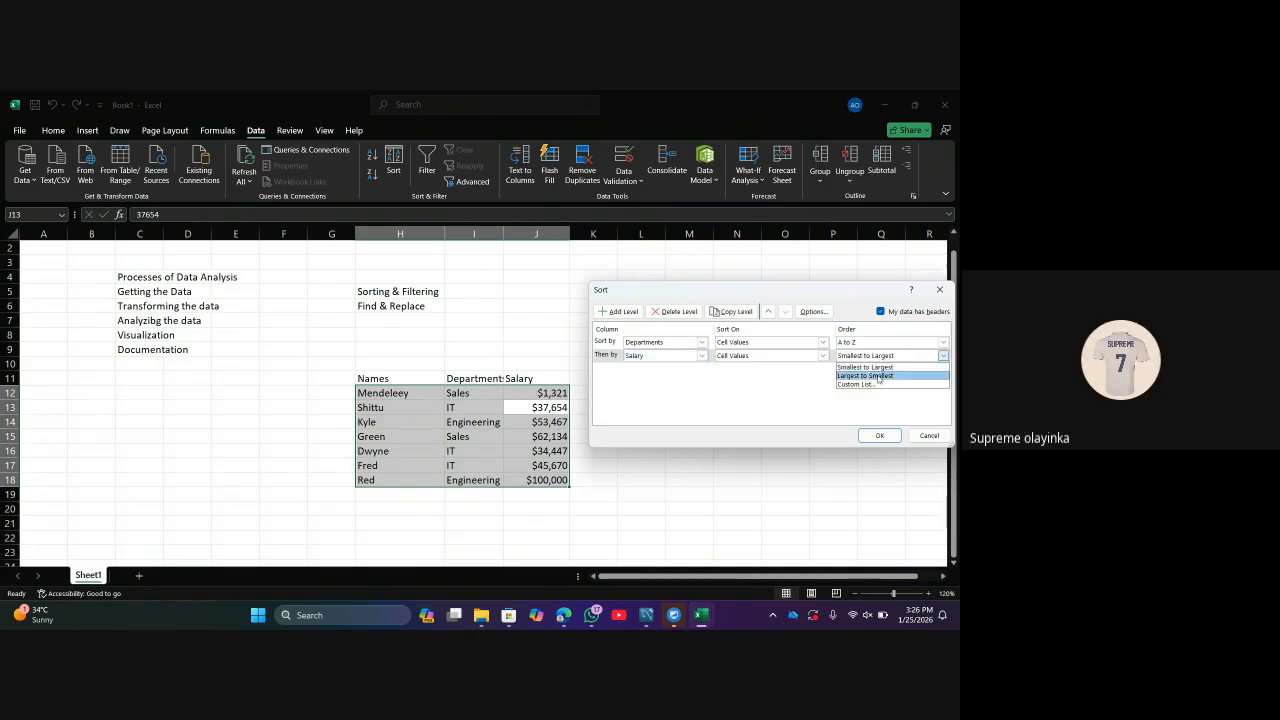
pyautogui.click(878, 376)
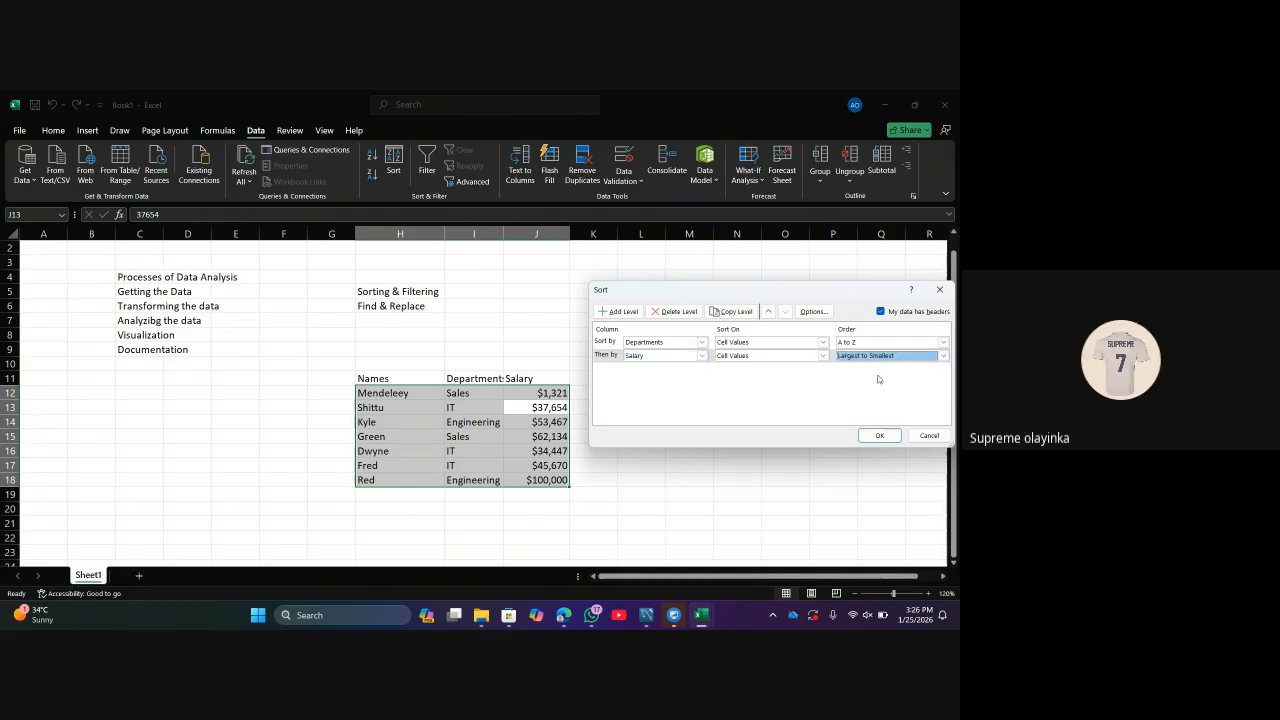
pyautogui.click(876, 435)
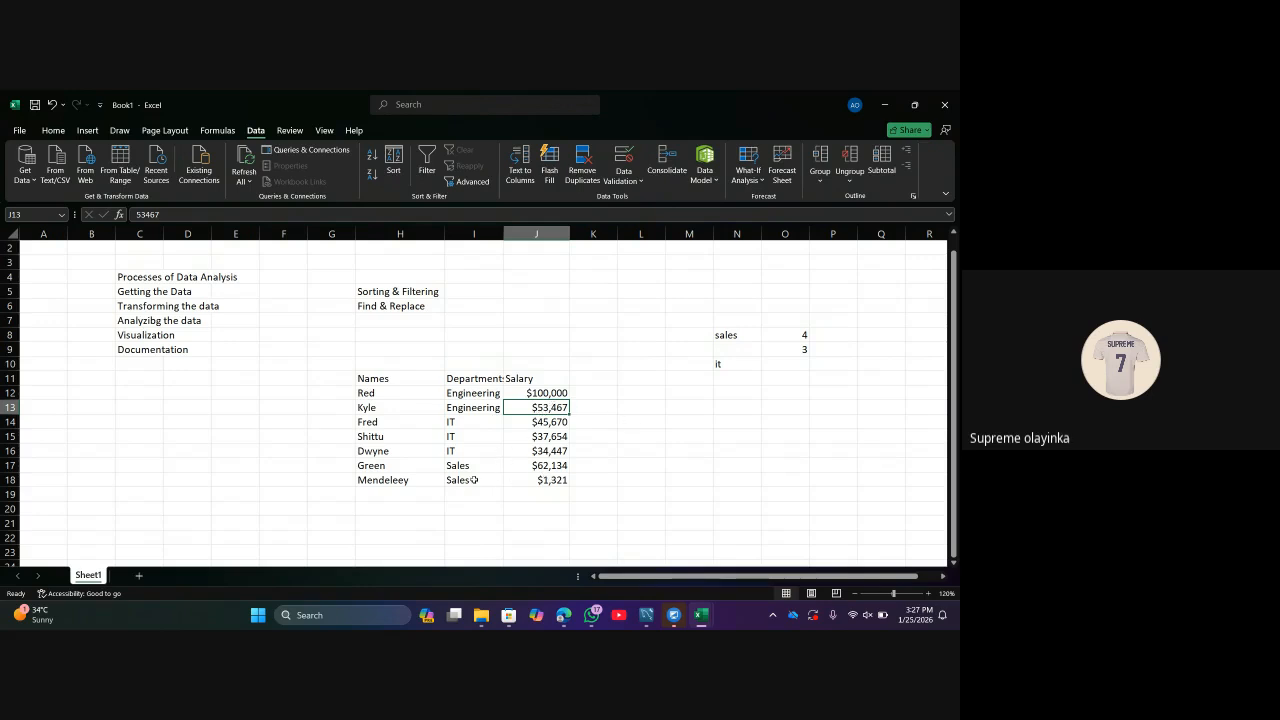
# Switch to the Women_Abuse_Global_7000_Rows workbook.
pyautogui.moveTo(702, 617)
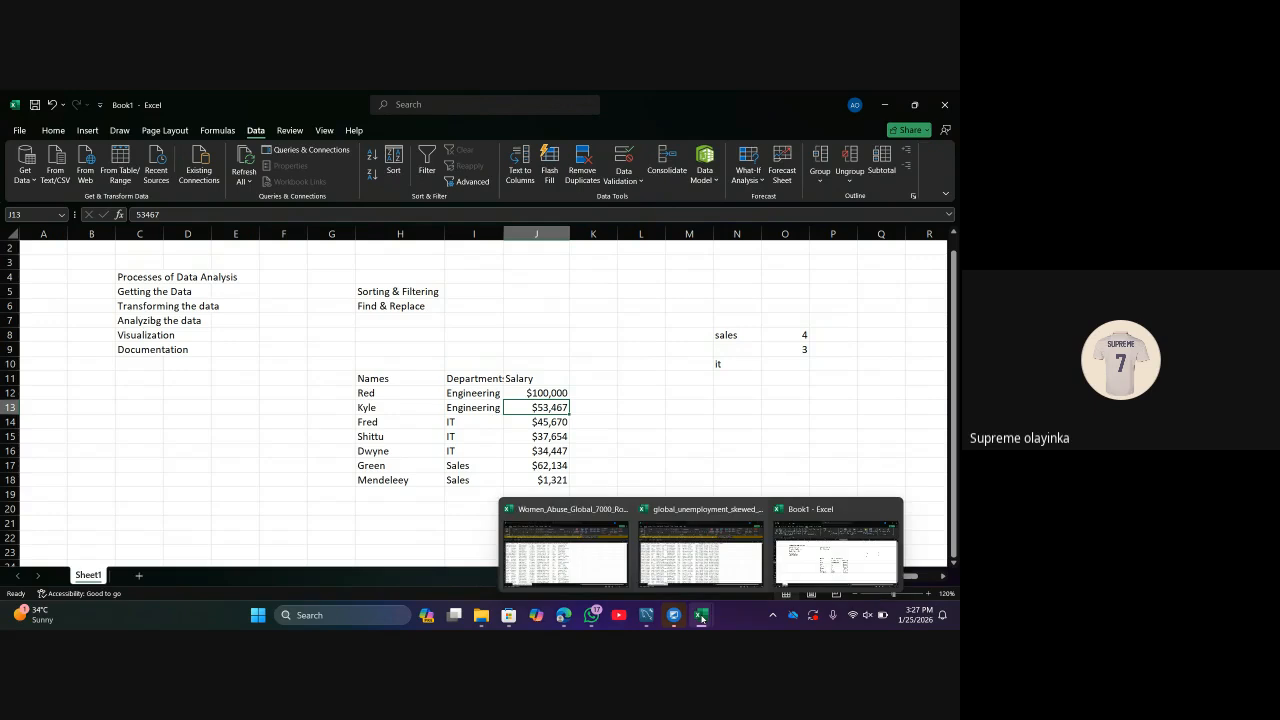
pyautogui.click(589, 556)
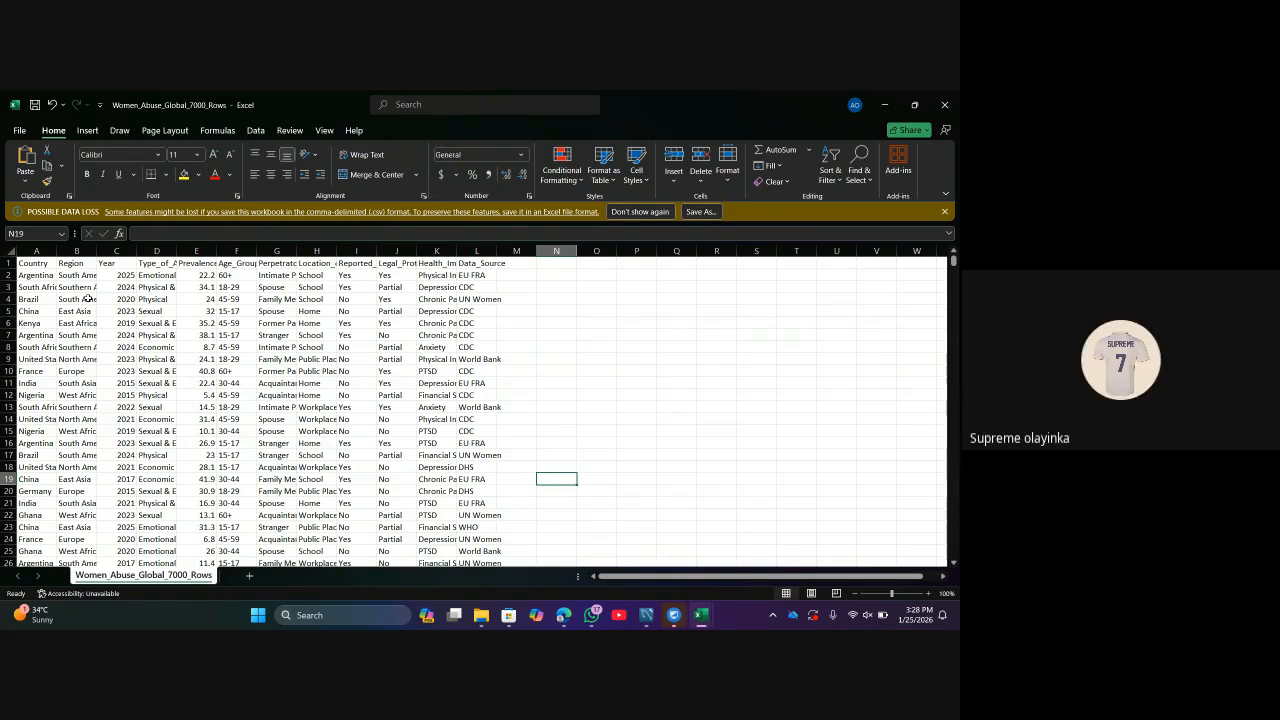
# Start a custom sort of the dataset with Region, cell values, A to Z, as the first sort level.
pyautogui.click(88, 298)
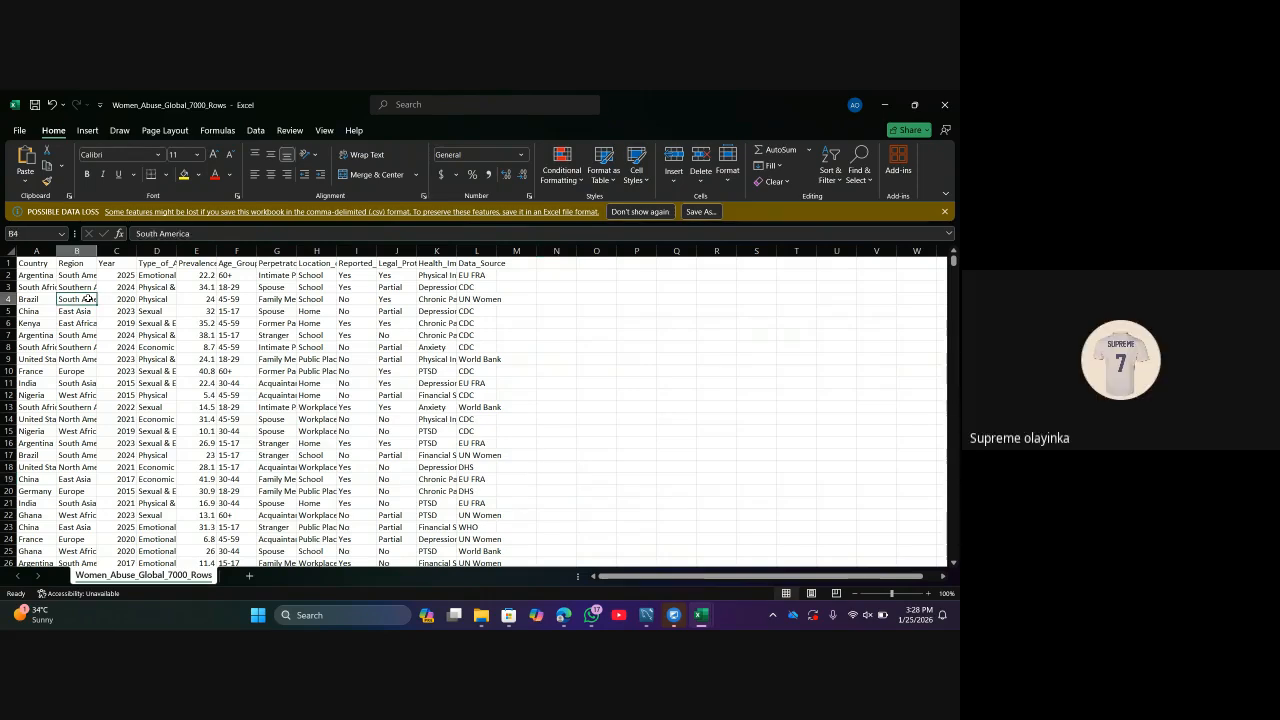
pyautogui.click(255, 131)
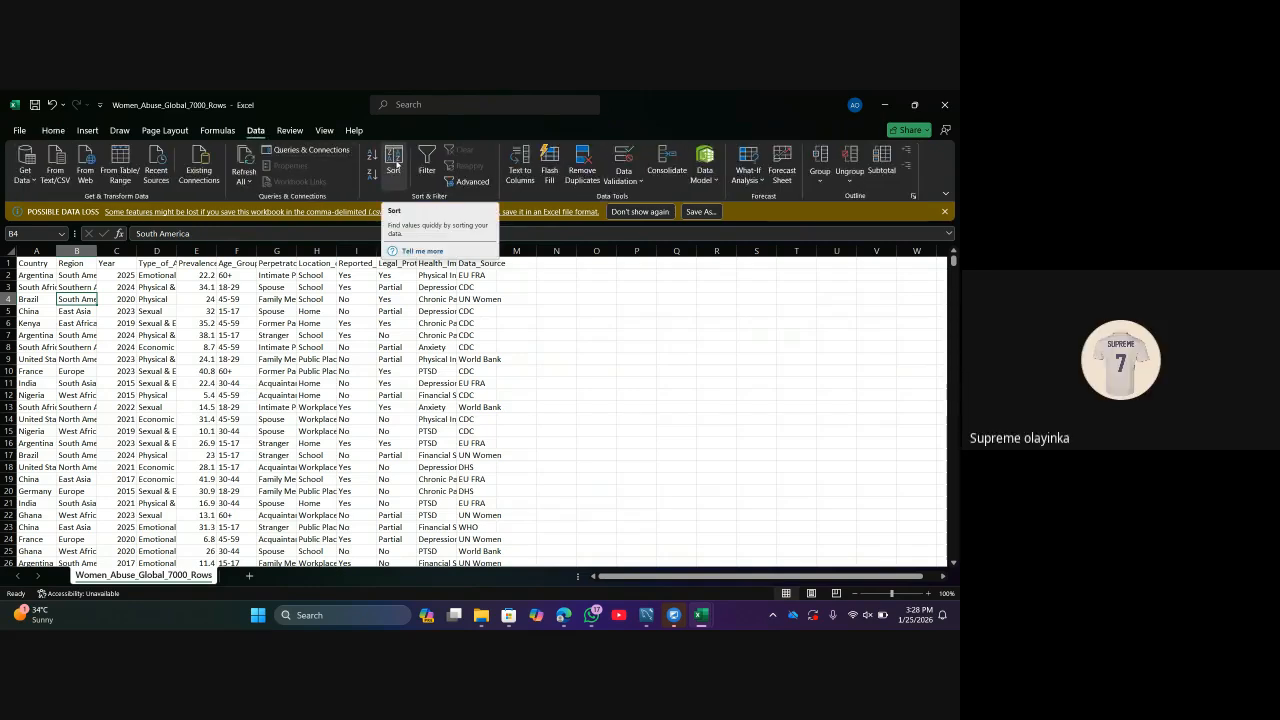
pyautogui.click(392, 168)
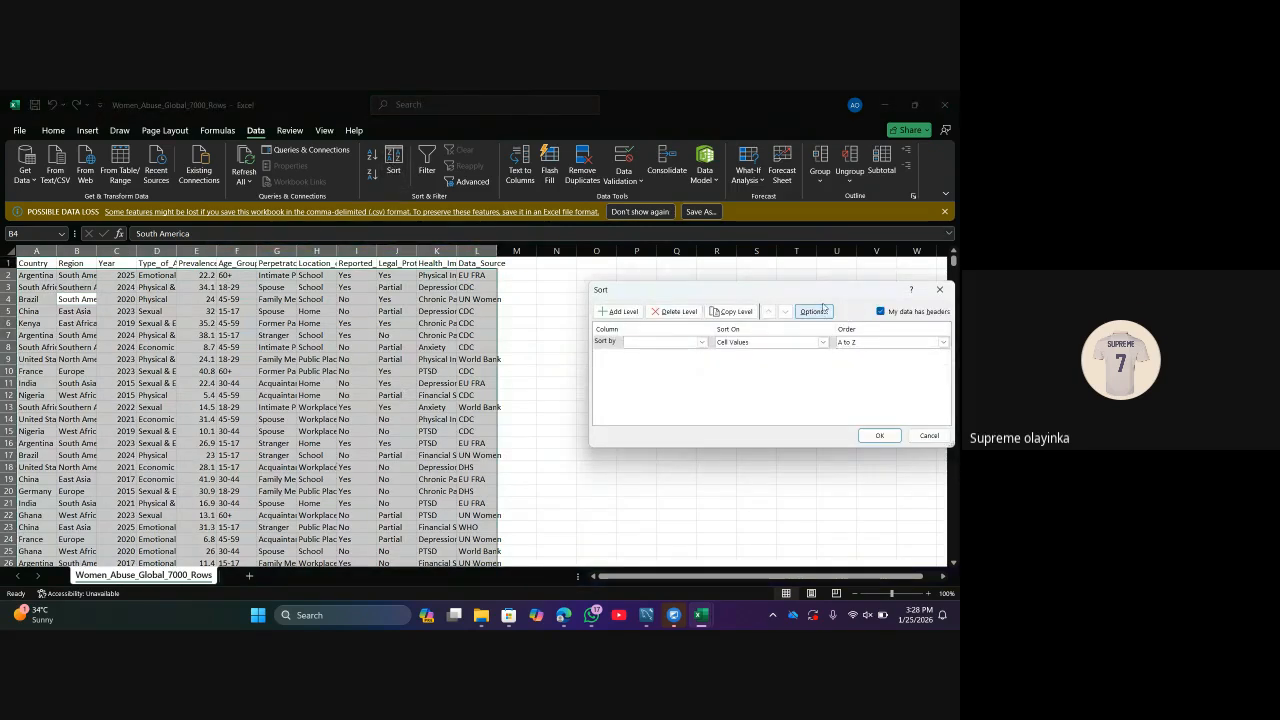
pyautogui.moveTo(820, 292); pyautogui.dragTo(743, 280)
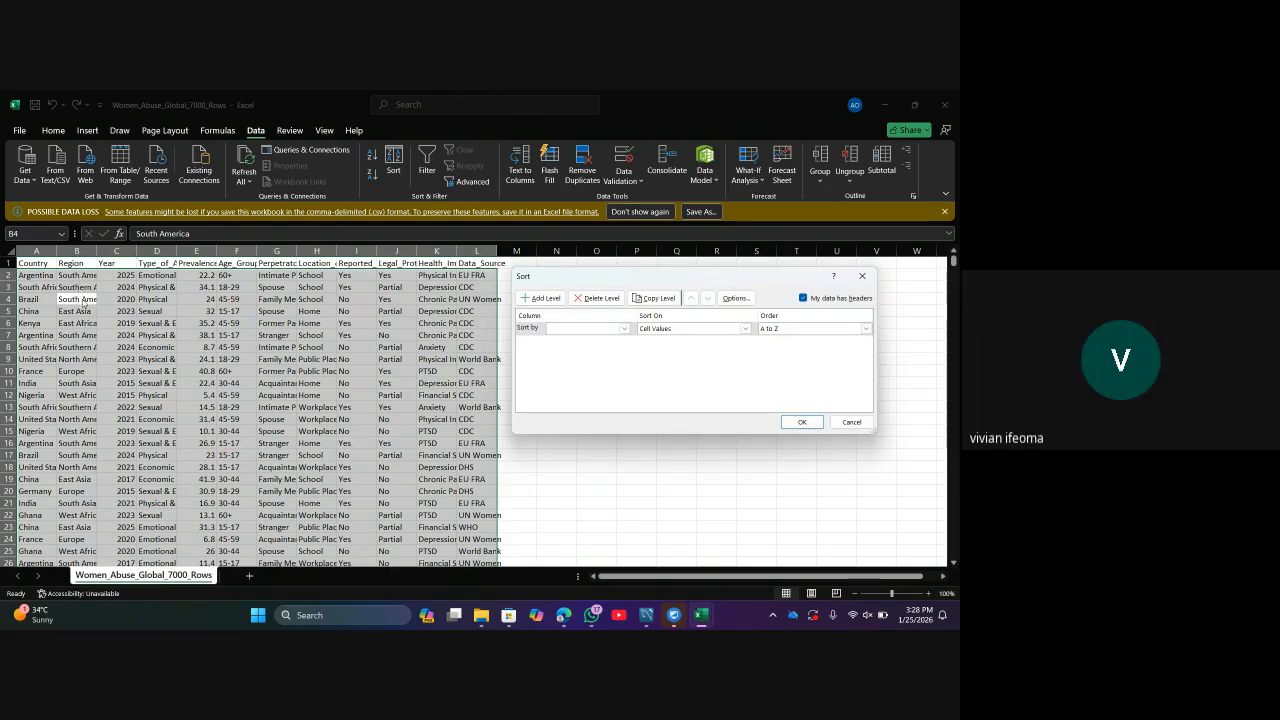
pyautogui.click(623, 329)
pyautogui.click(624, 330)
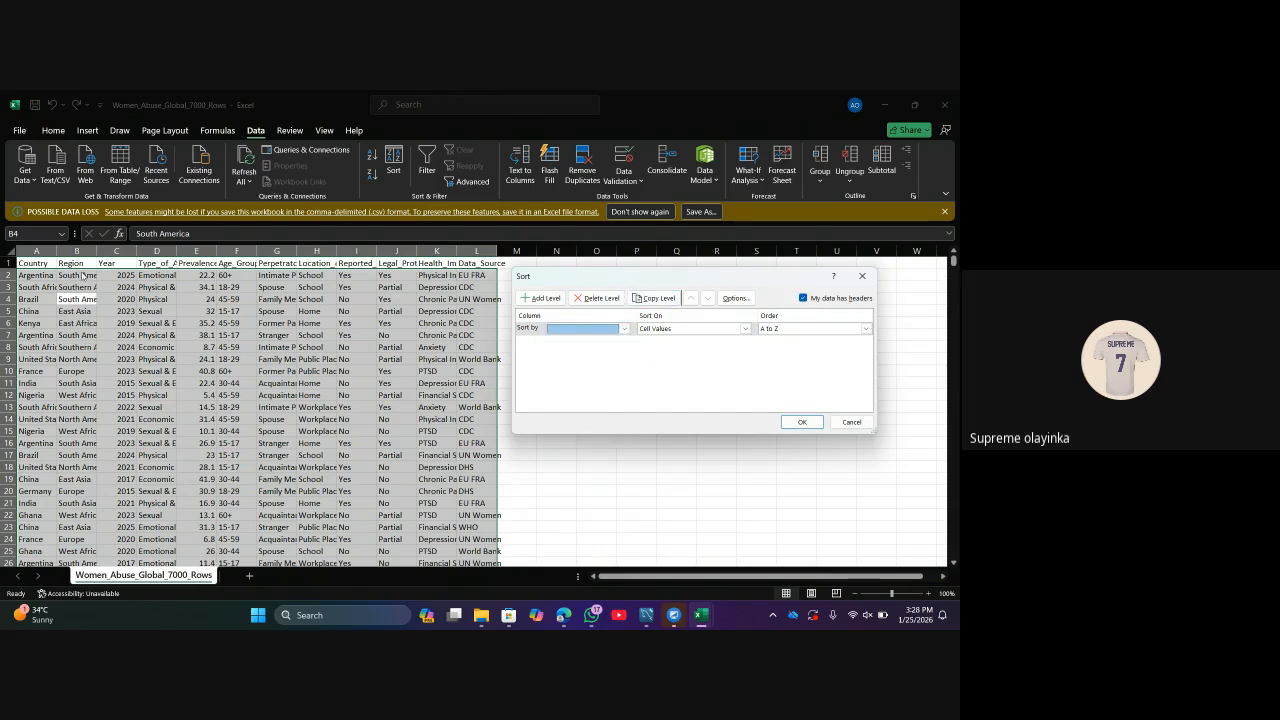
pyautogui.click(623, 329)
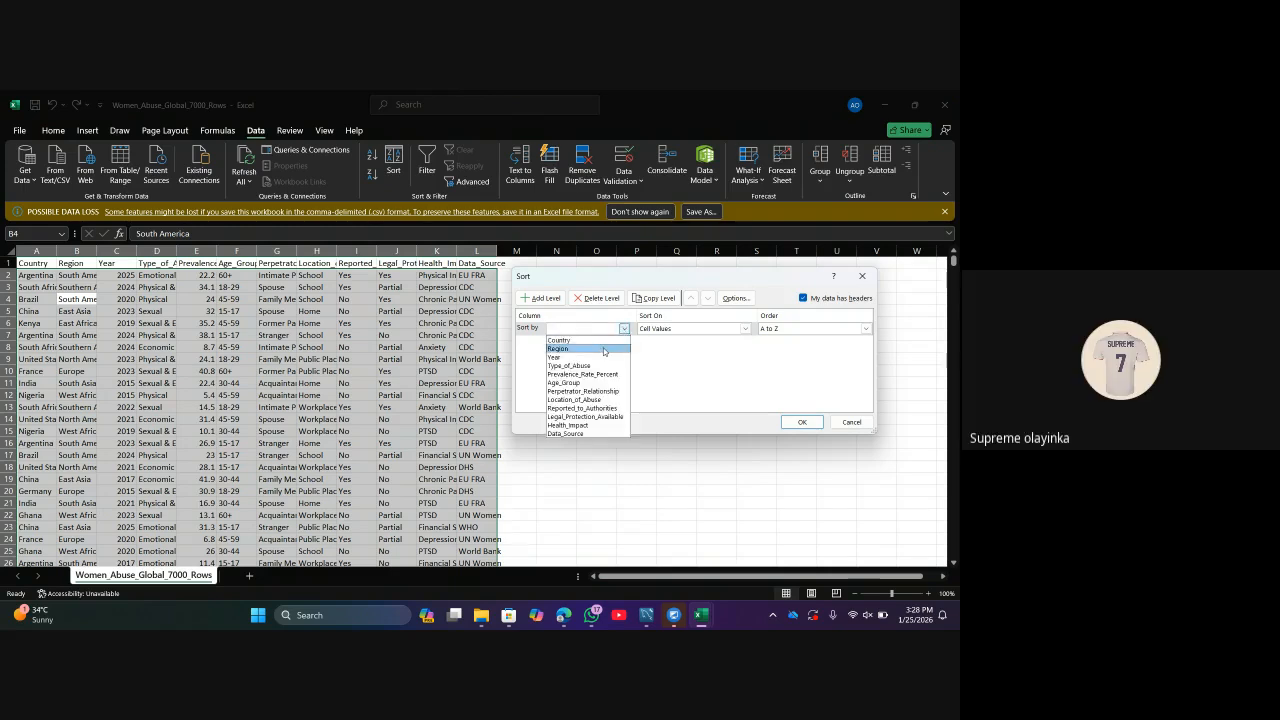
pyautogui.click(603, 349)
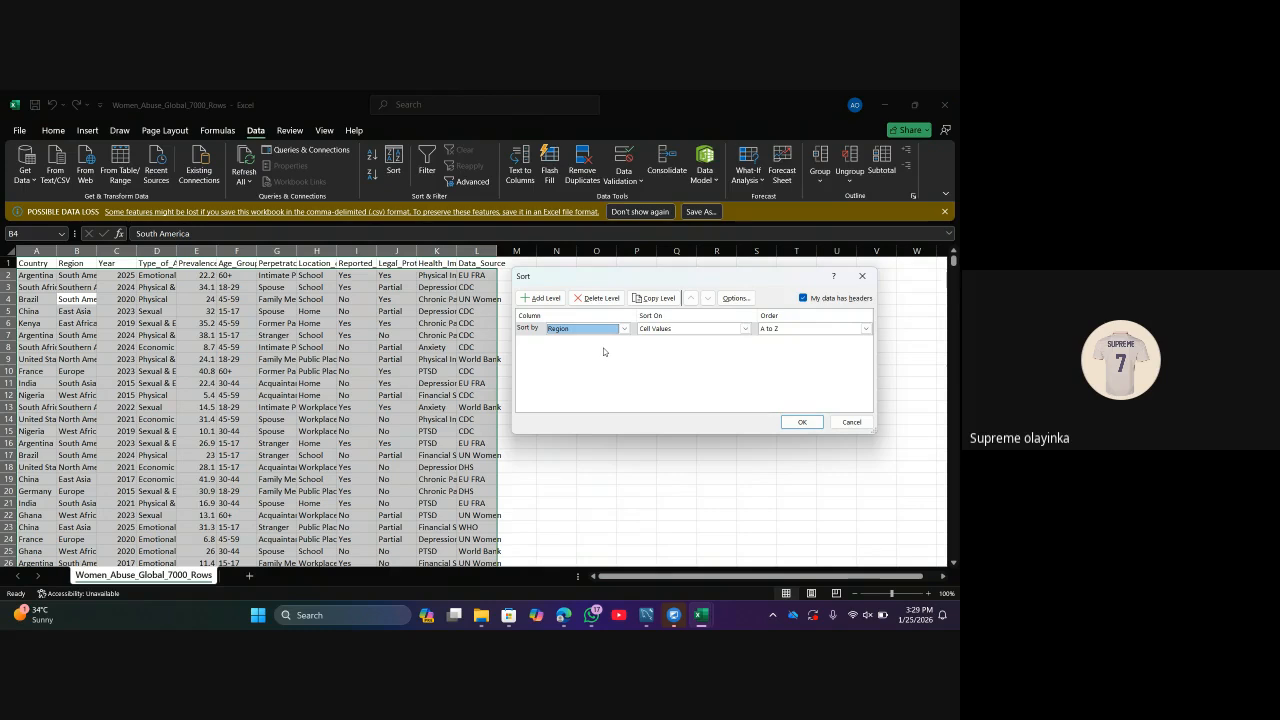
# Add Country, A to Z, as the second sort level and apply the sort to the dataset.
pyautogui.click(542, 298)
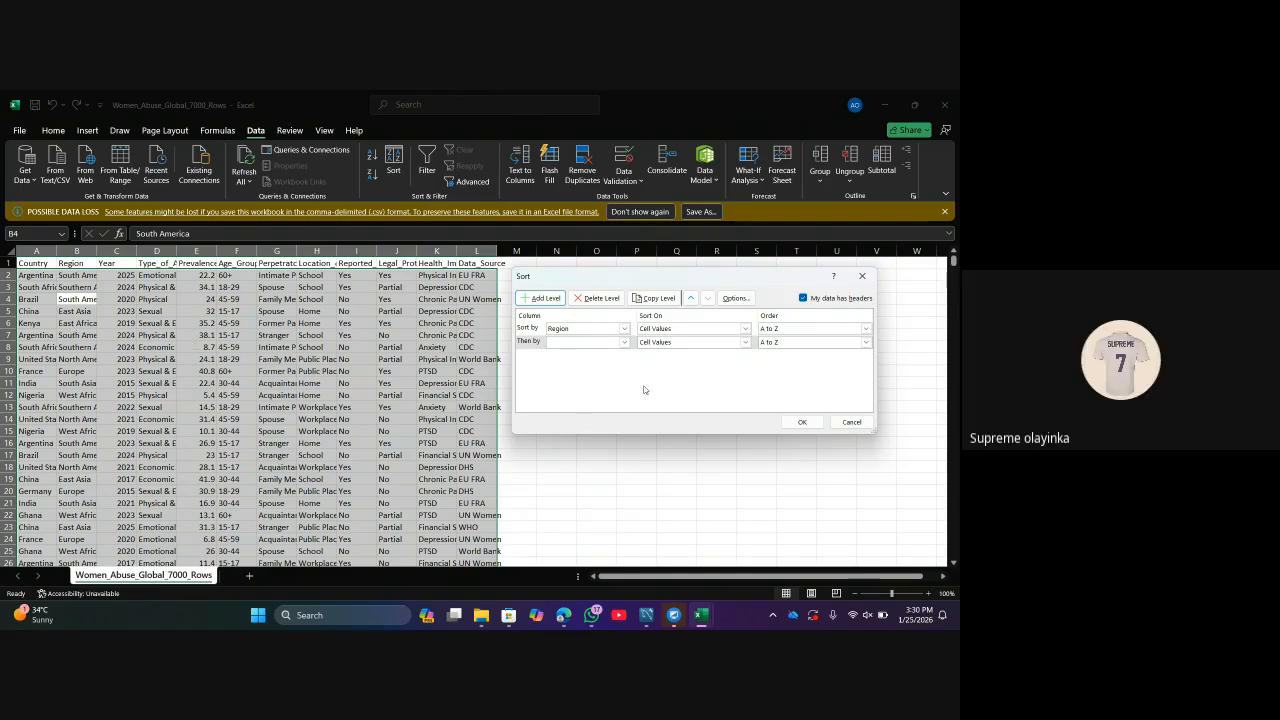
pyautogui.click(624, 342)
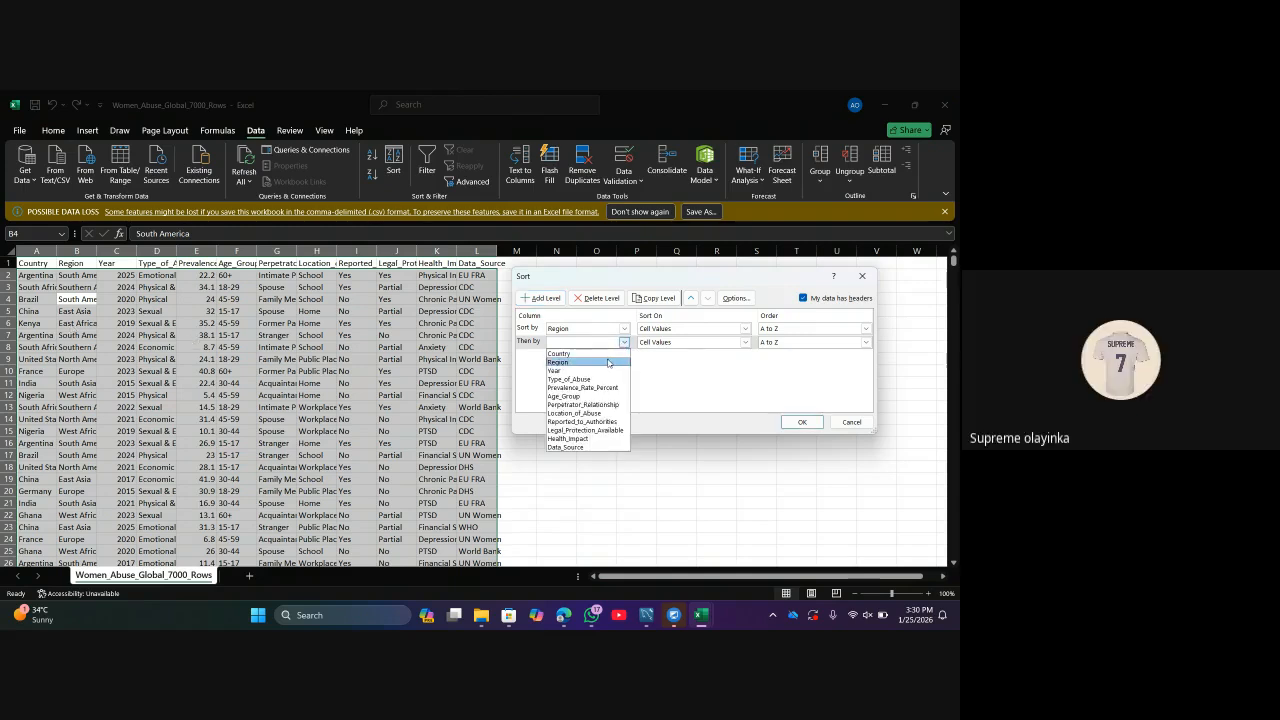
pyautogui.click(607, 354)
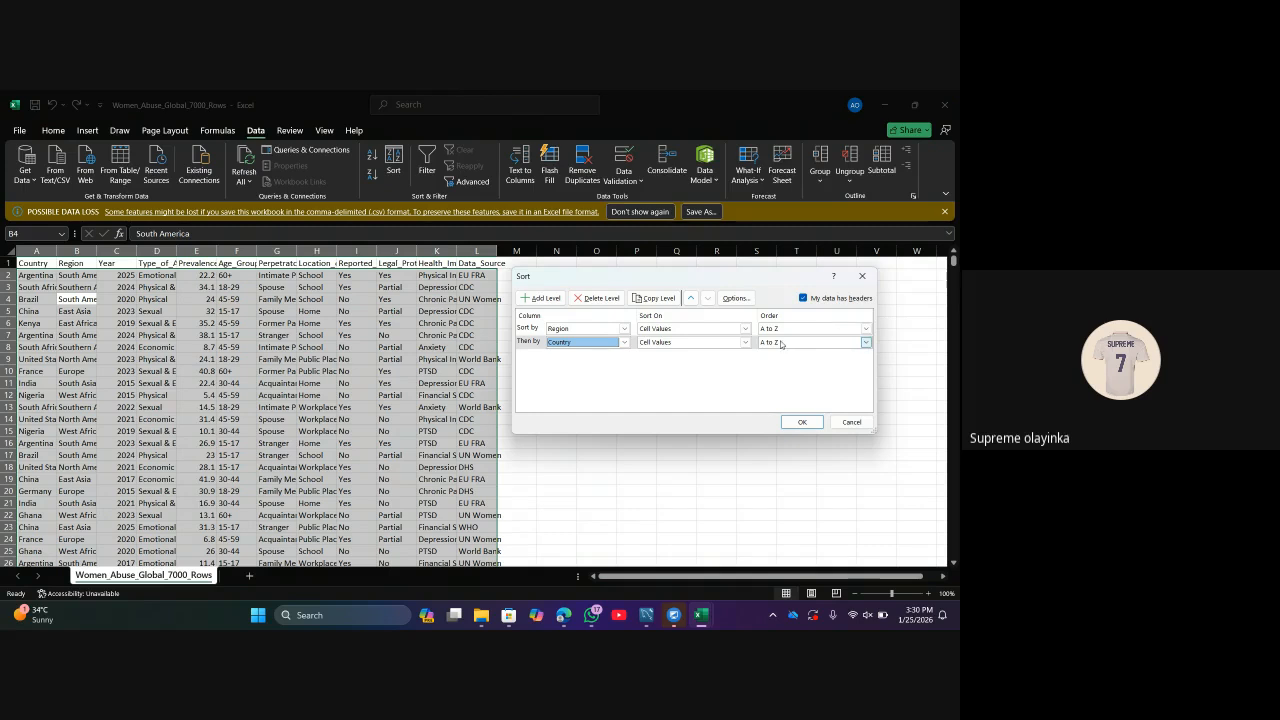
pyautogui.click(801, 421)
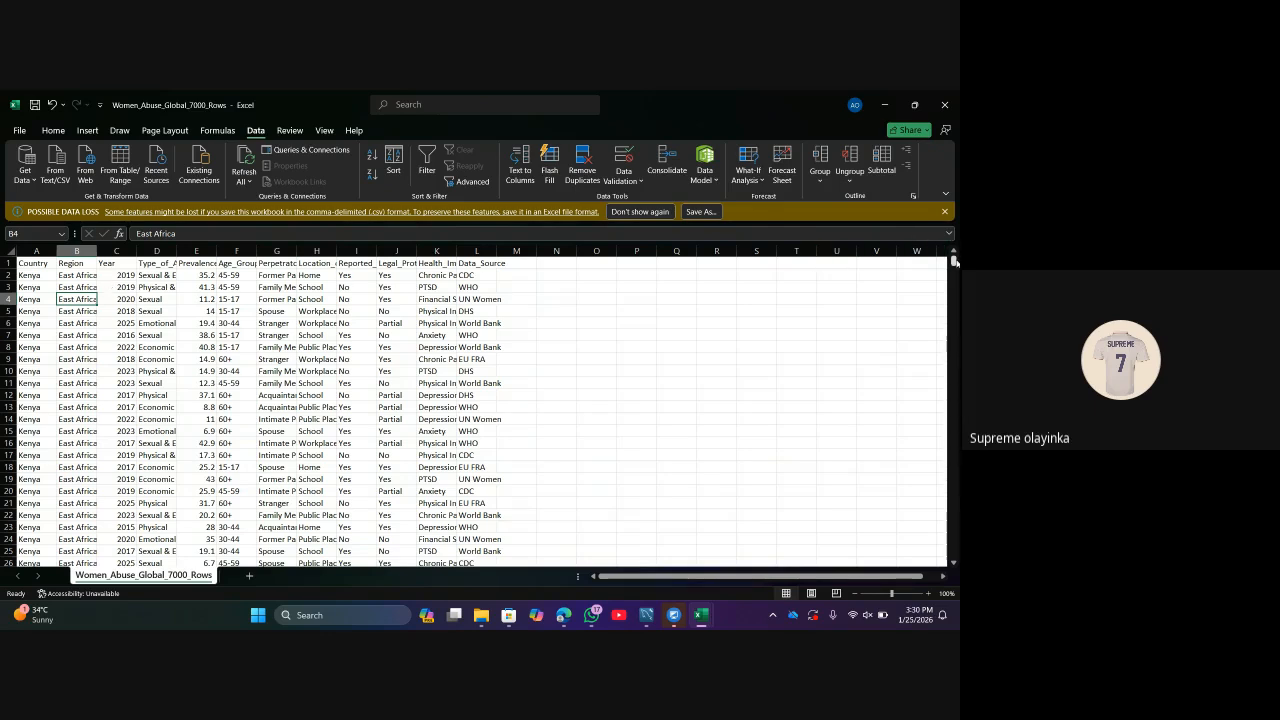
# Examine the sorted rows to check how countries are grouped alphabetically within each region.
pyautogui.scroll(-20, 374, 486)
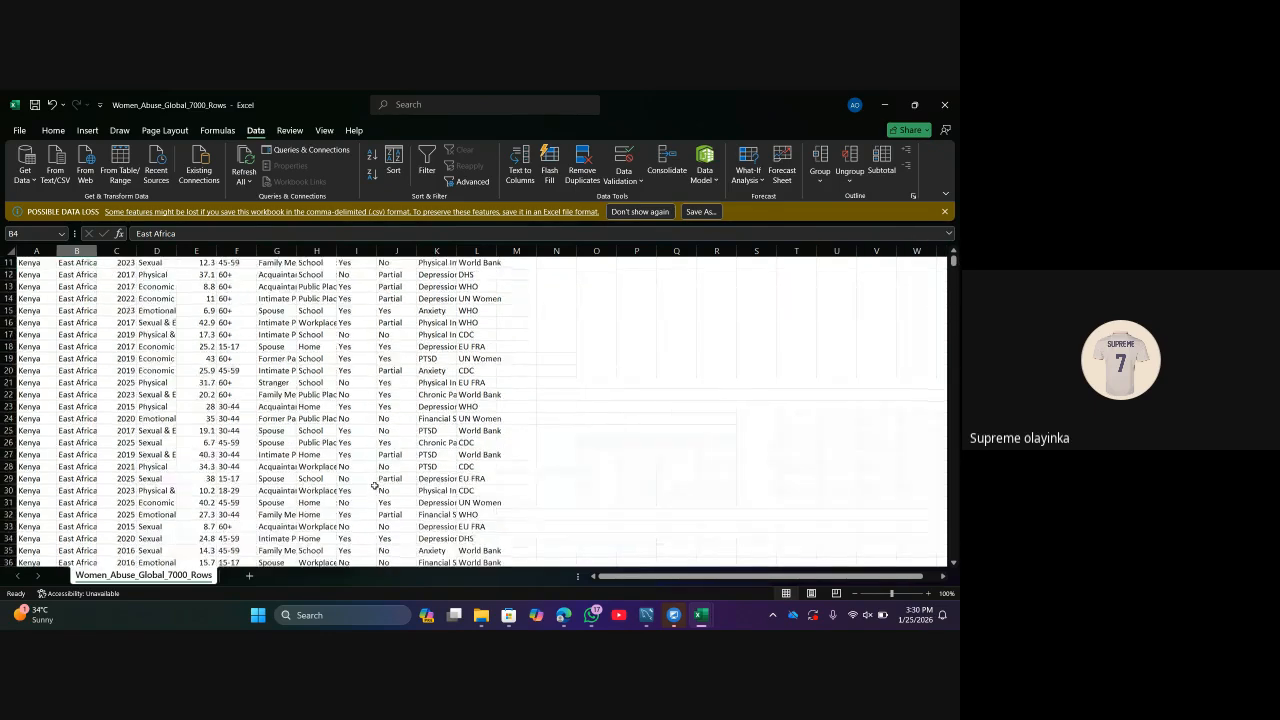
pyautogui.scroll(-20, 374, 486)
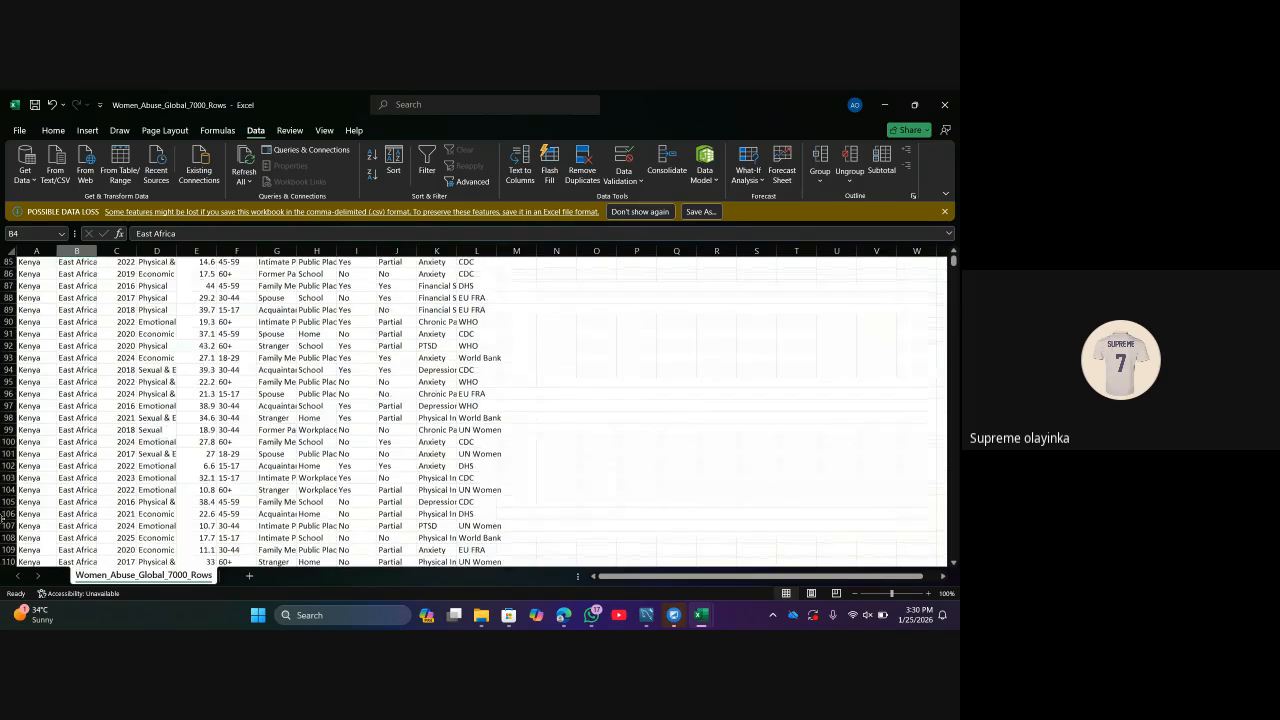
pyautogui.scroll(-20, 210, 456)
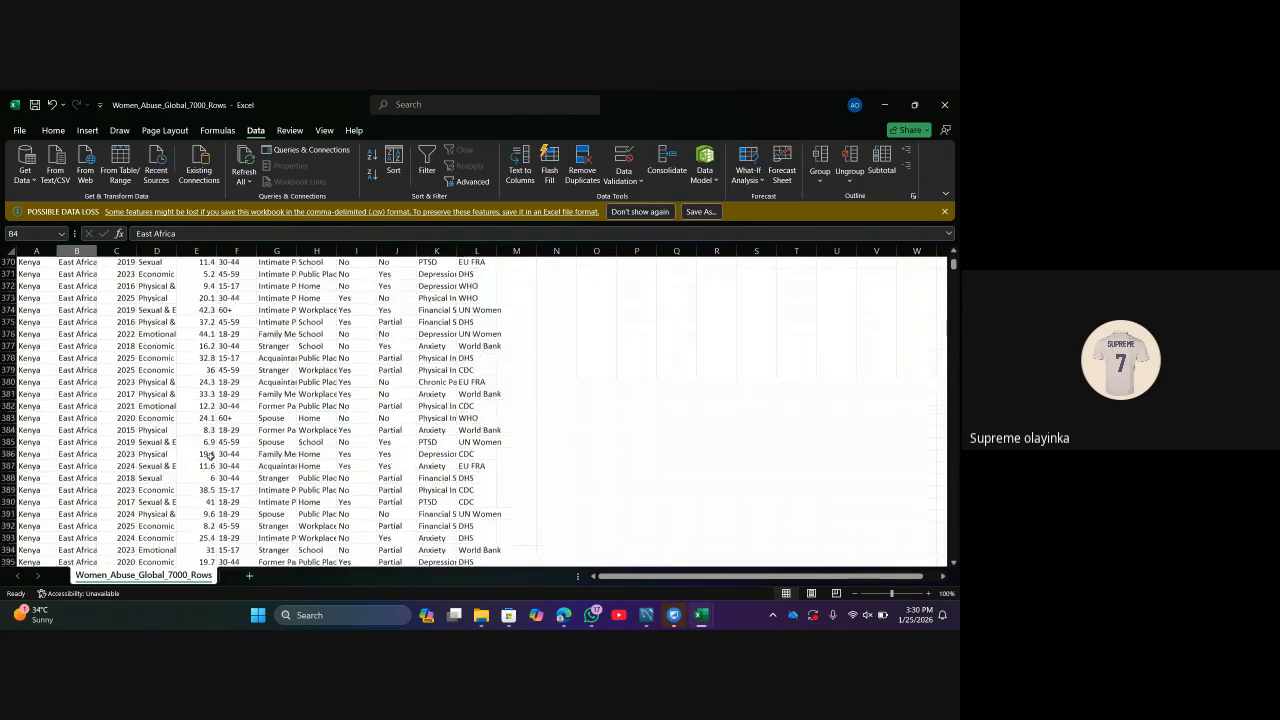
pyautogui.scroll(-20, 210, 456)
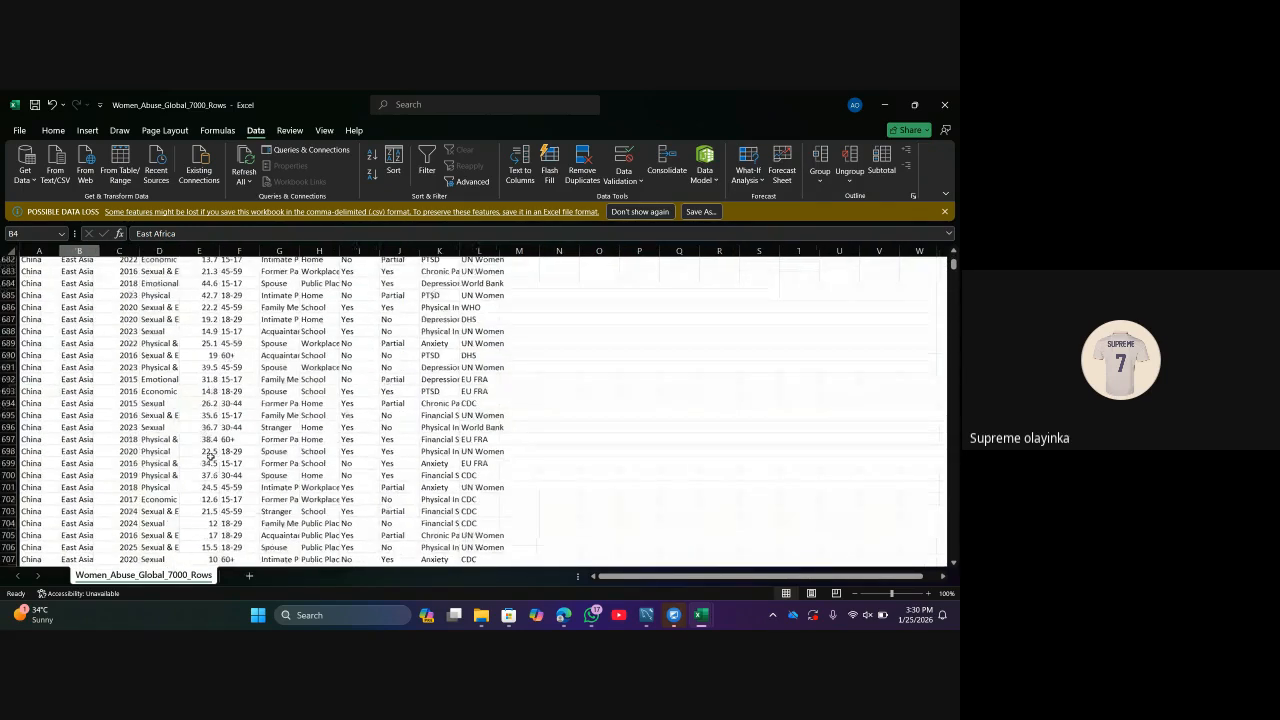
pyautogui.scroll(20, 210, 456)
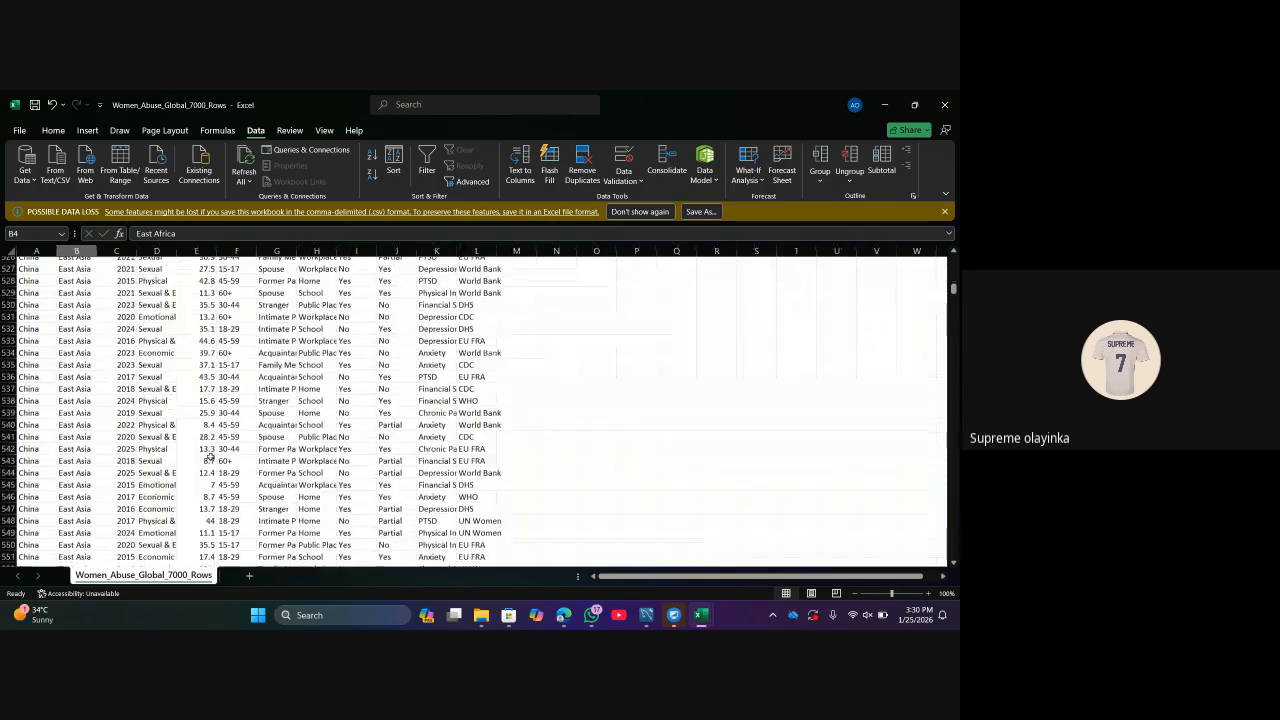
pyautogui.scroll(-3, 210, 456)
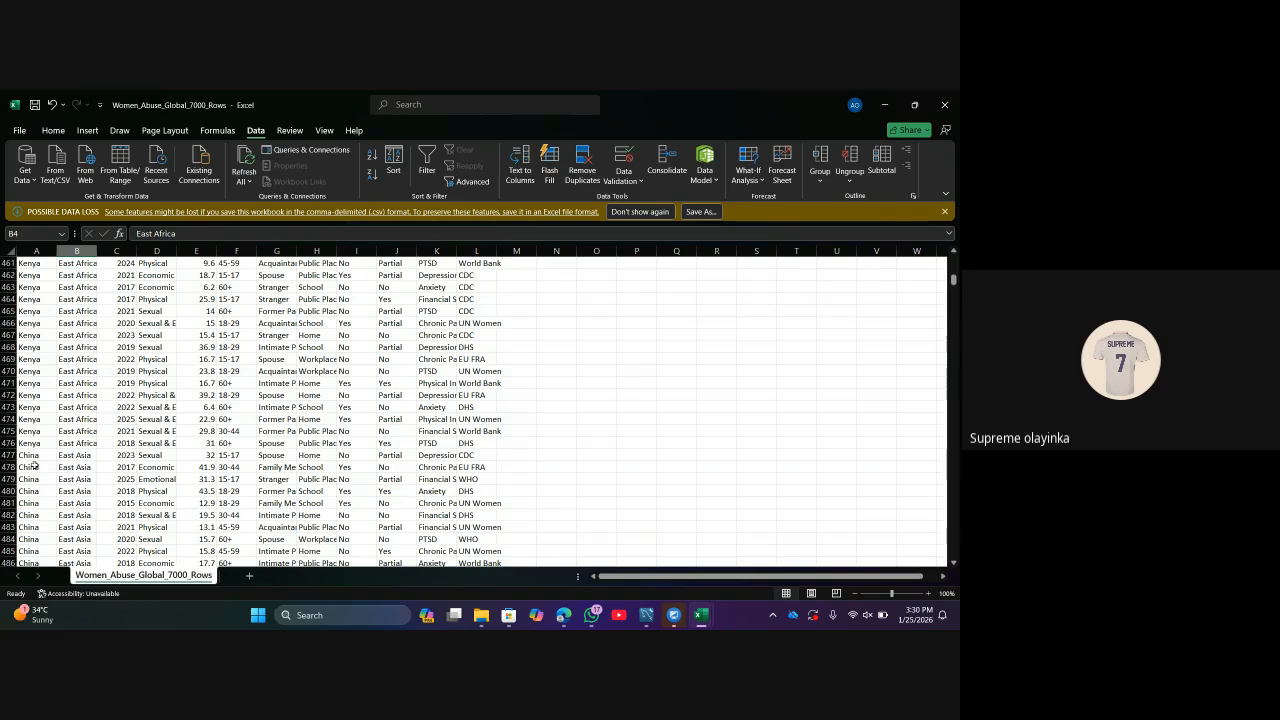
pyautogui.scroll(-20, 121, 474)
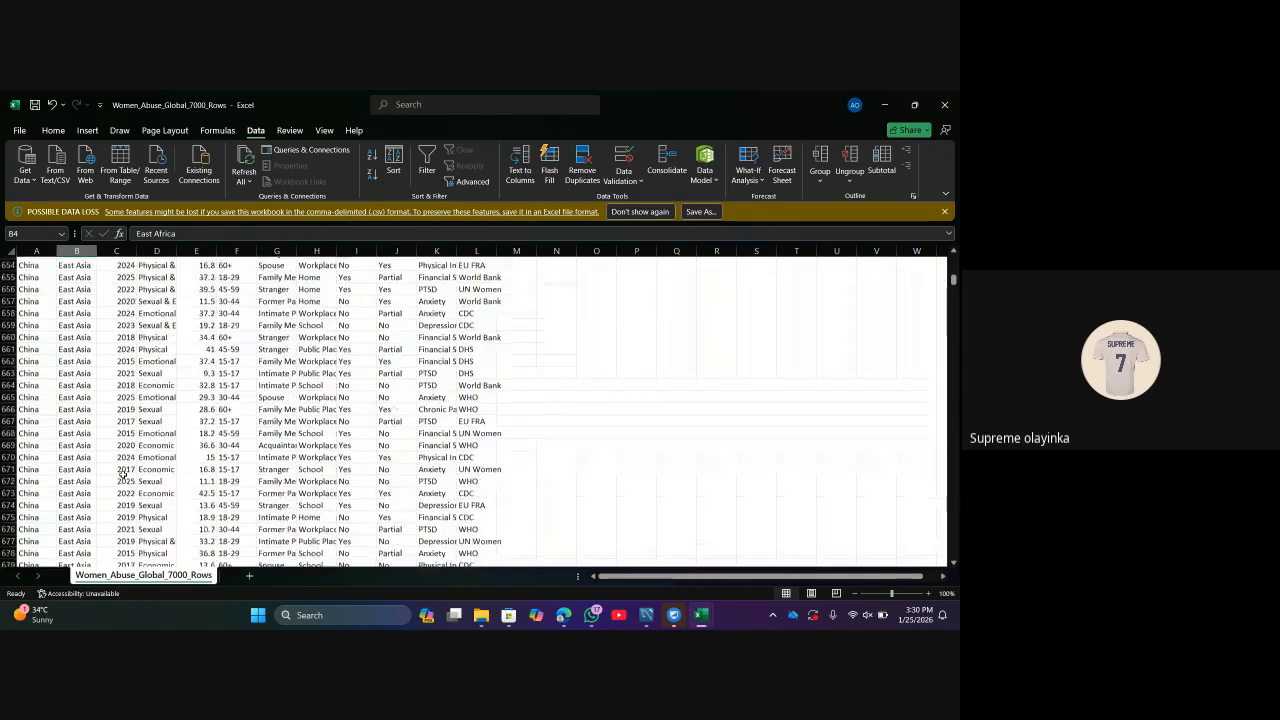
pyautogui.scroll(-17, 121, 474)
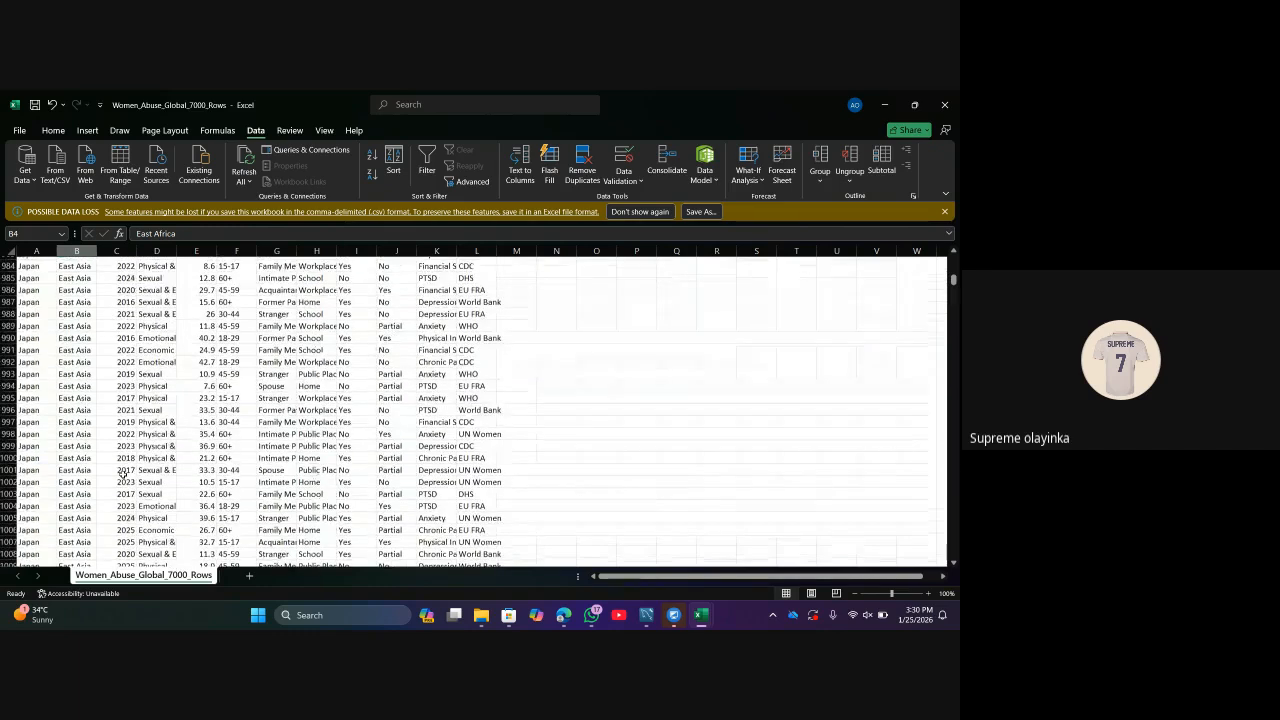
pyautogui.scroll(20, 123, 474)
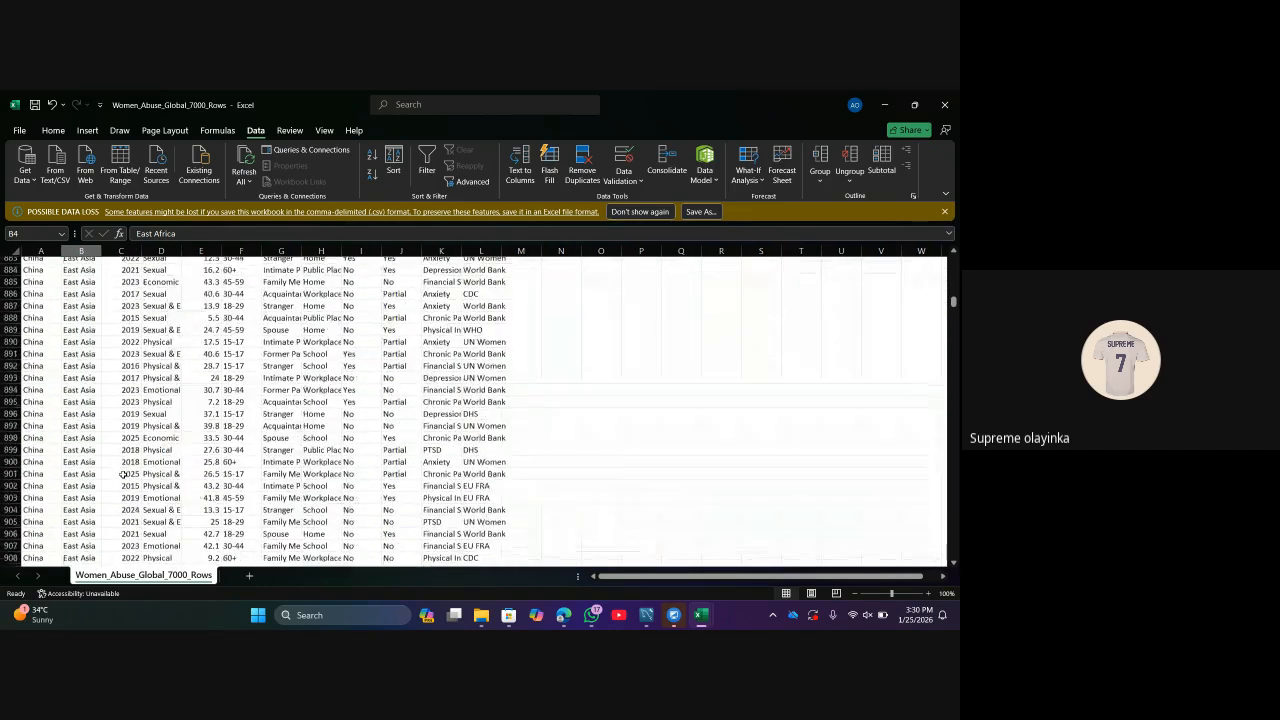
pyautogui.scroll(-4, 122, 476)
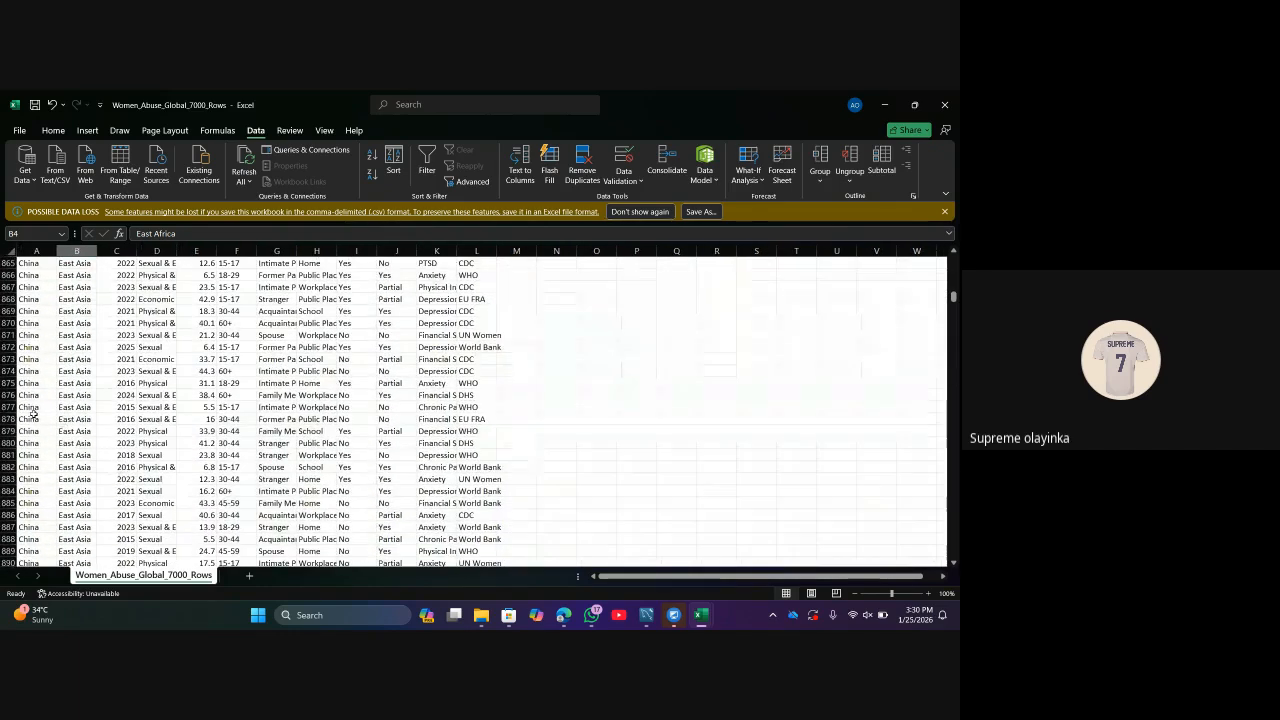
pyautogui.scroll(-13, 100, 505)
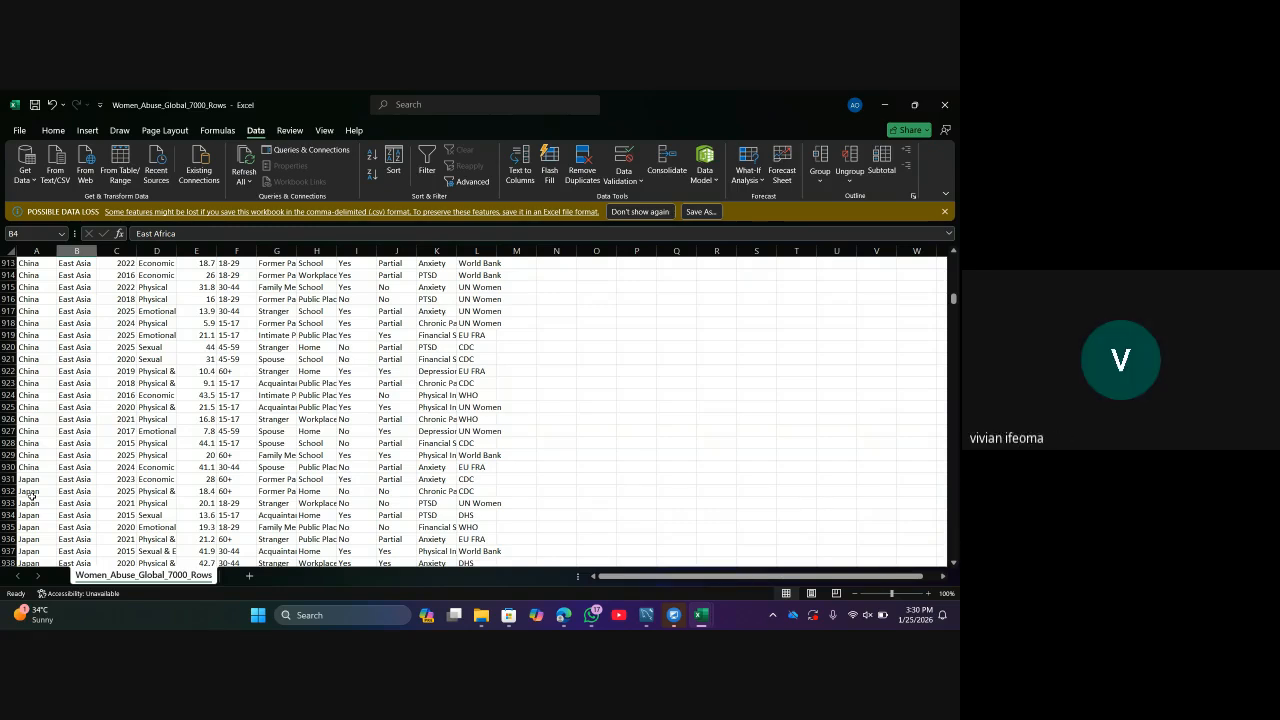
# Switch to the Book1 workbook and select an empty cell beside the employee salary table.
pyautogui.moveTo(668, 612)
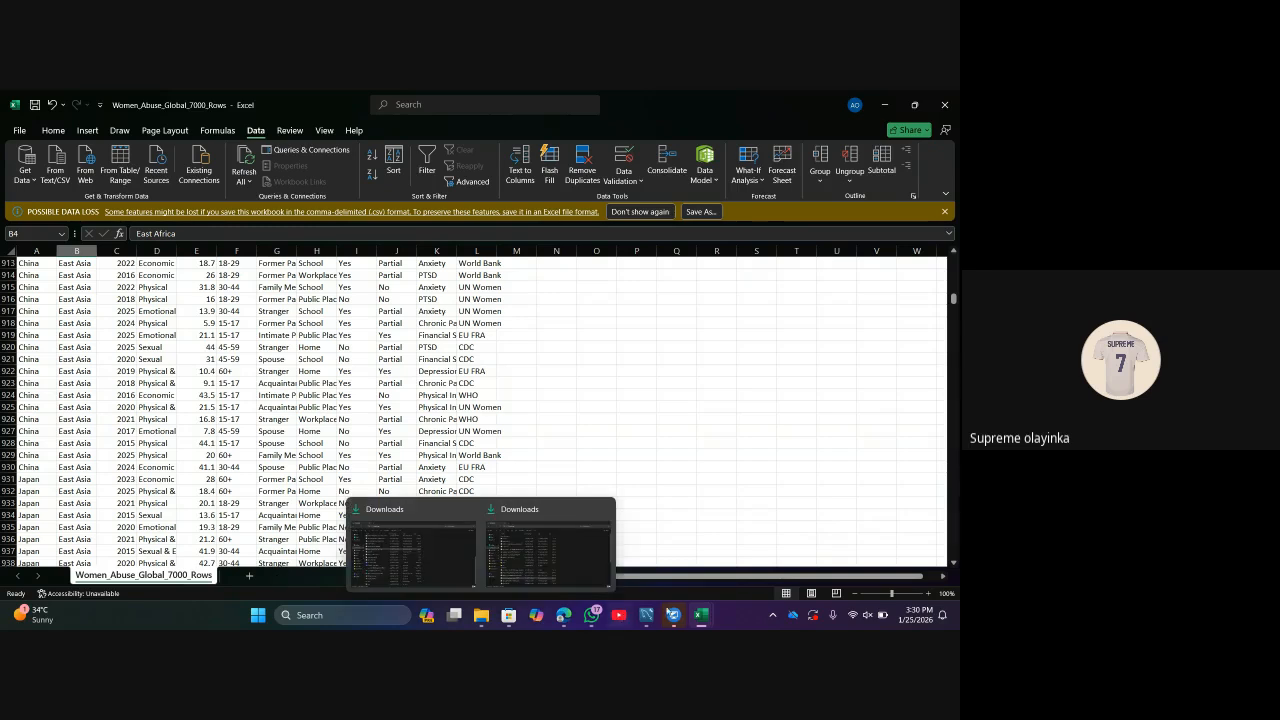
pyautogui.click(826, 571)
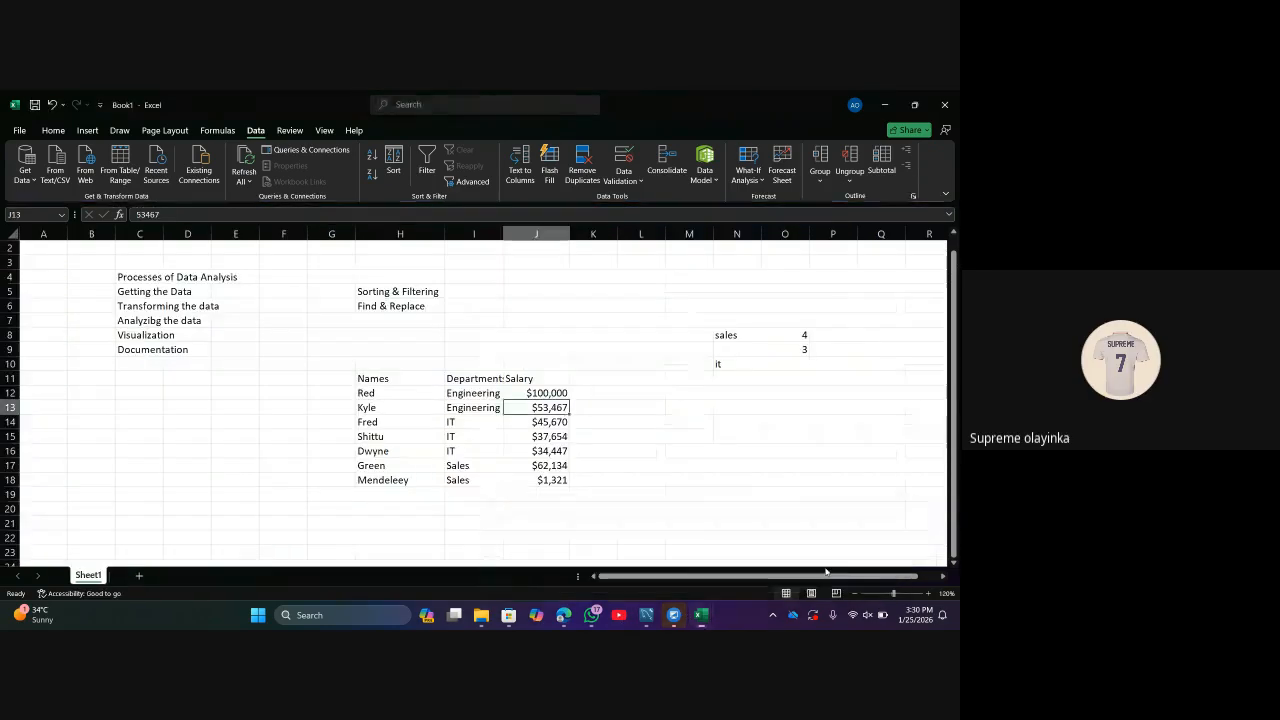
pyautogui.click(630, 449)
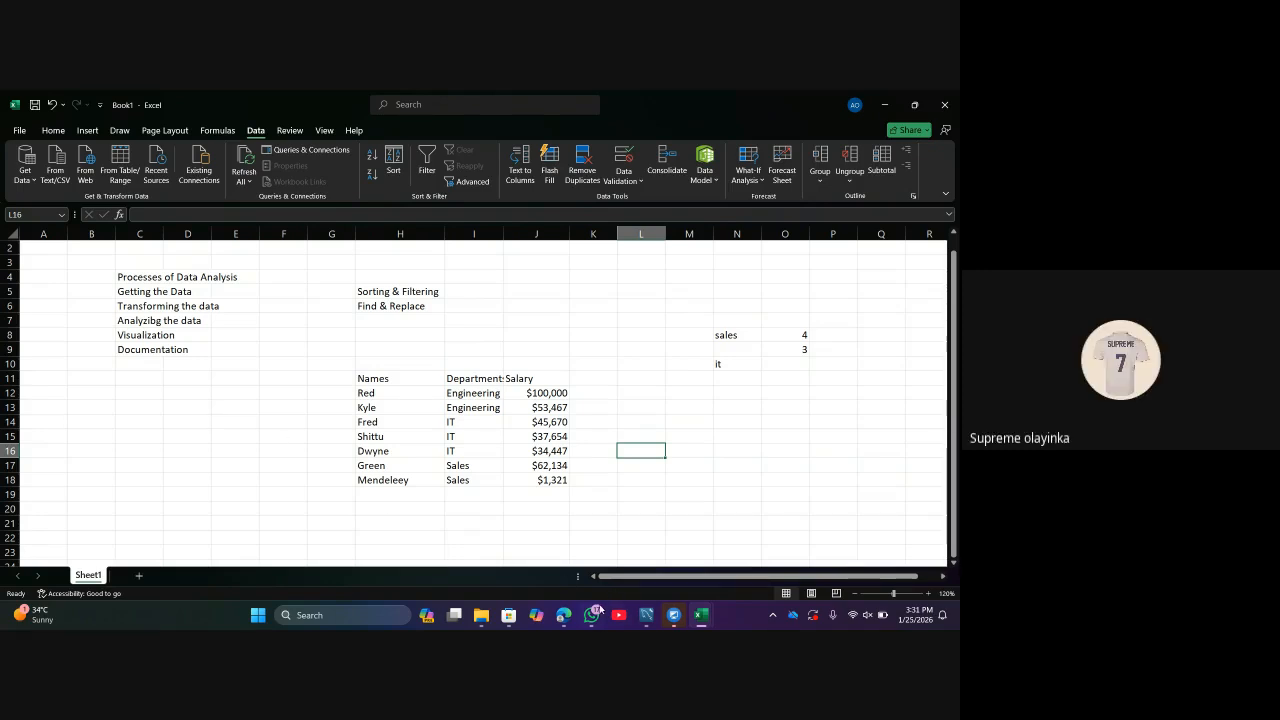
# Switch to the global_unemployment_skewed_15750 (1) workbook to view its dataset.
pyautogui.moveTo(597, 612)
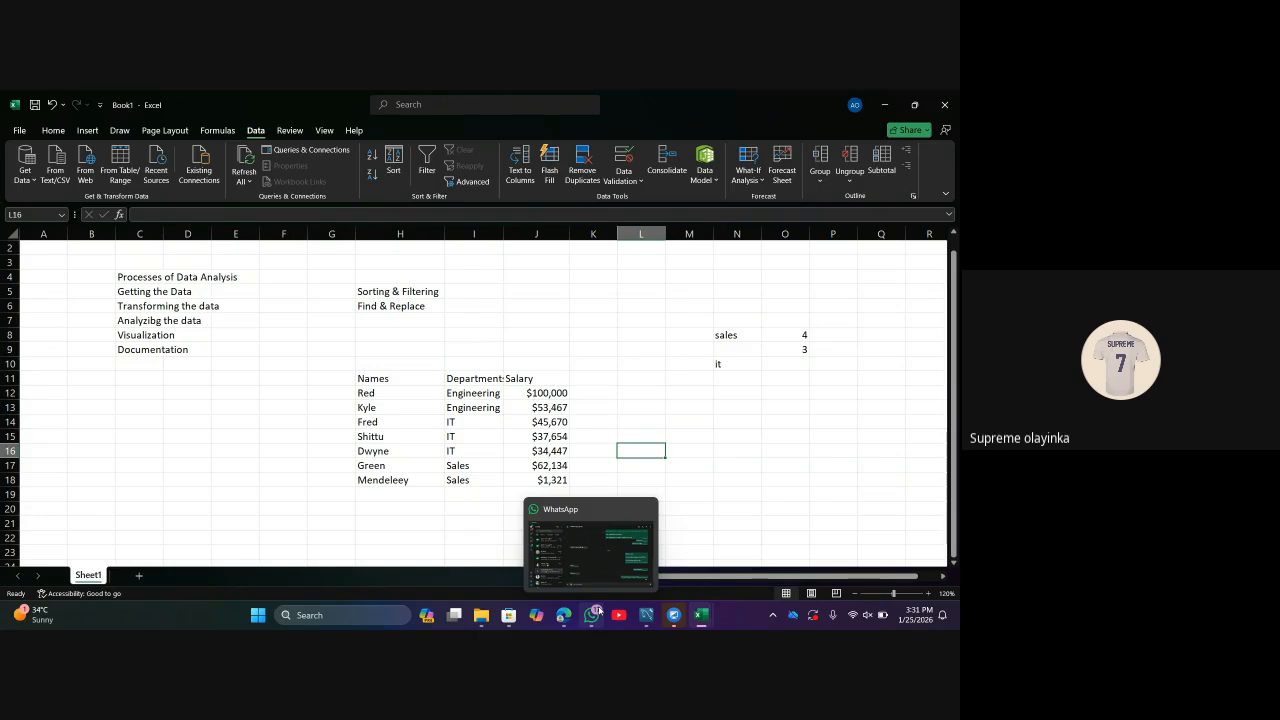
pyautogui.moveTo(701, 614)
pyautogui.click(720, 590)
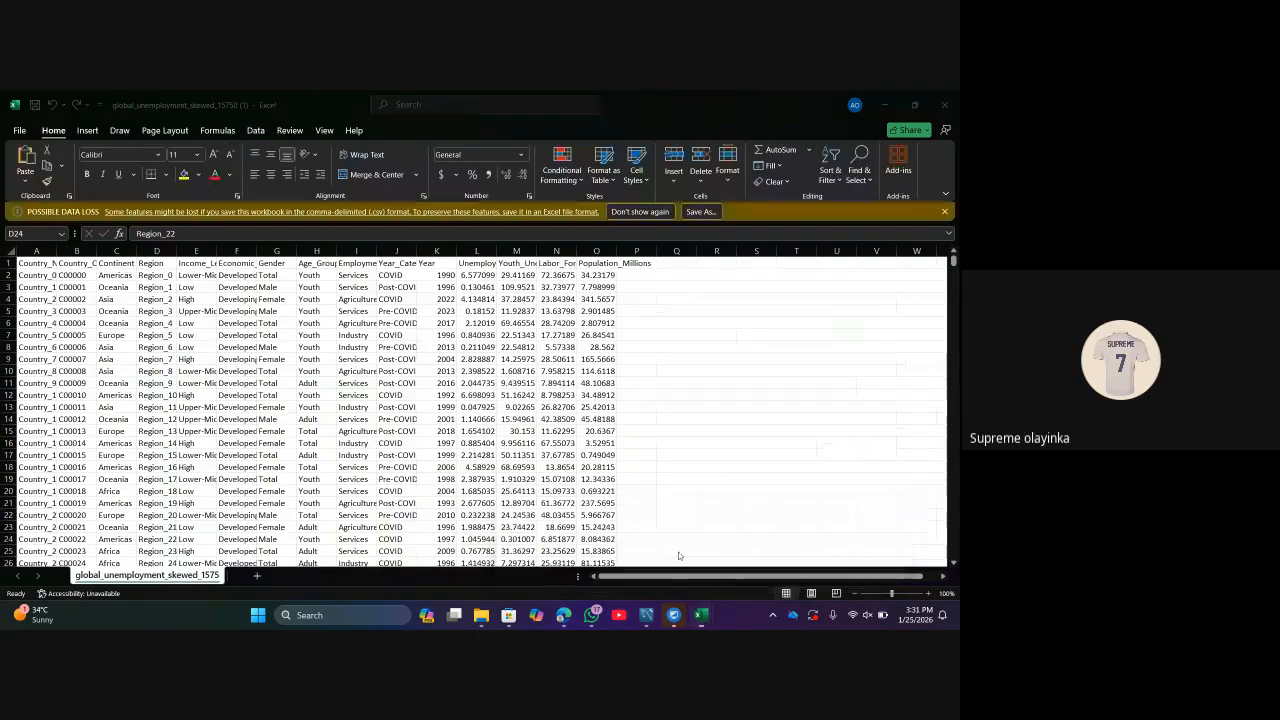
pyautogui.click(501, 432)
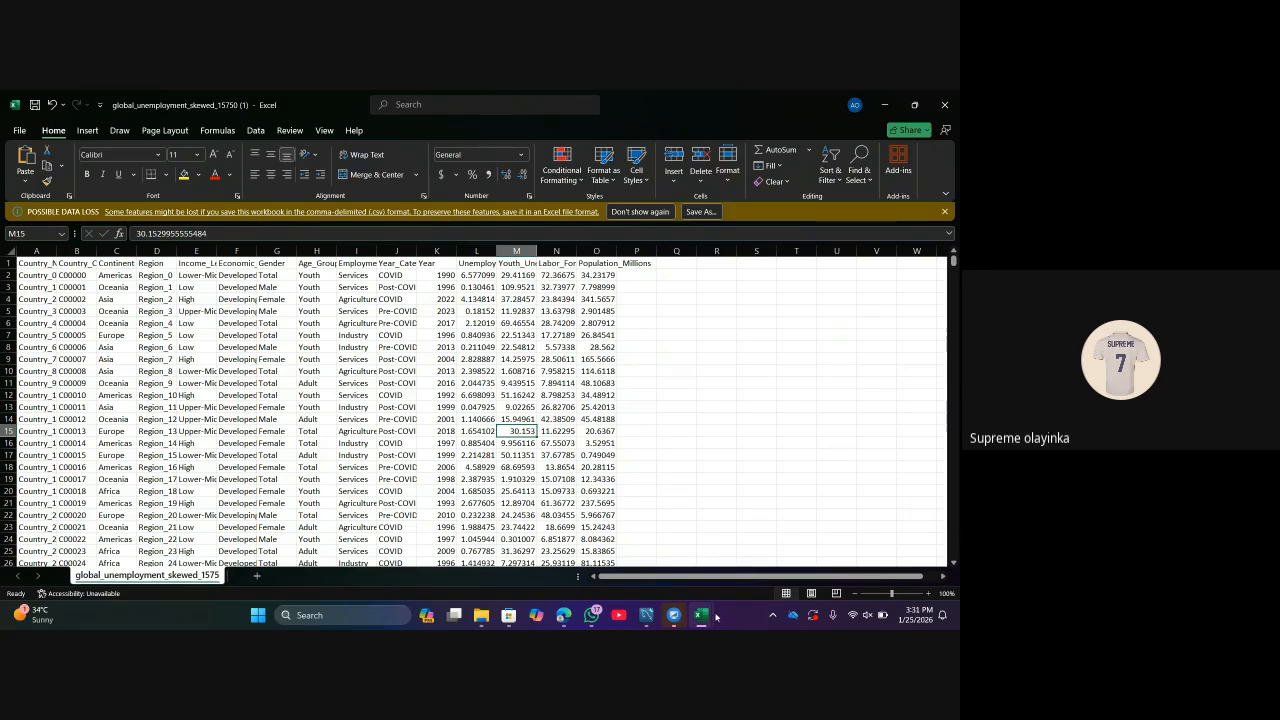
# Switch back to the Women_Abuse_Global_7000_Rows workbook and return to the first rows of the dataset.
pyautogui.moveTo(701, 615)
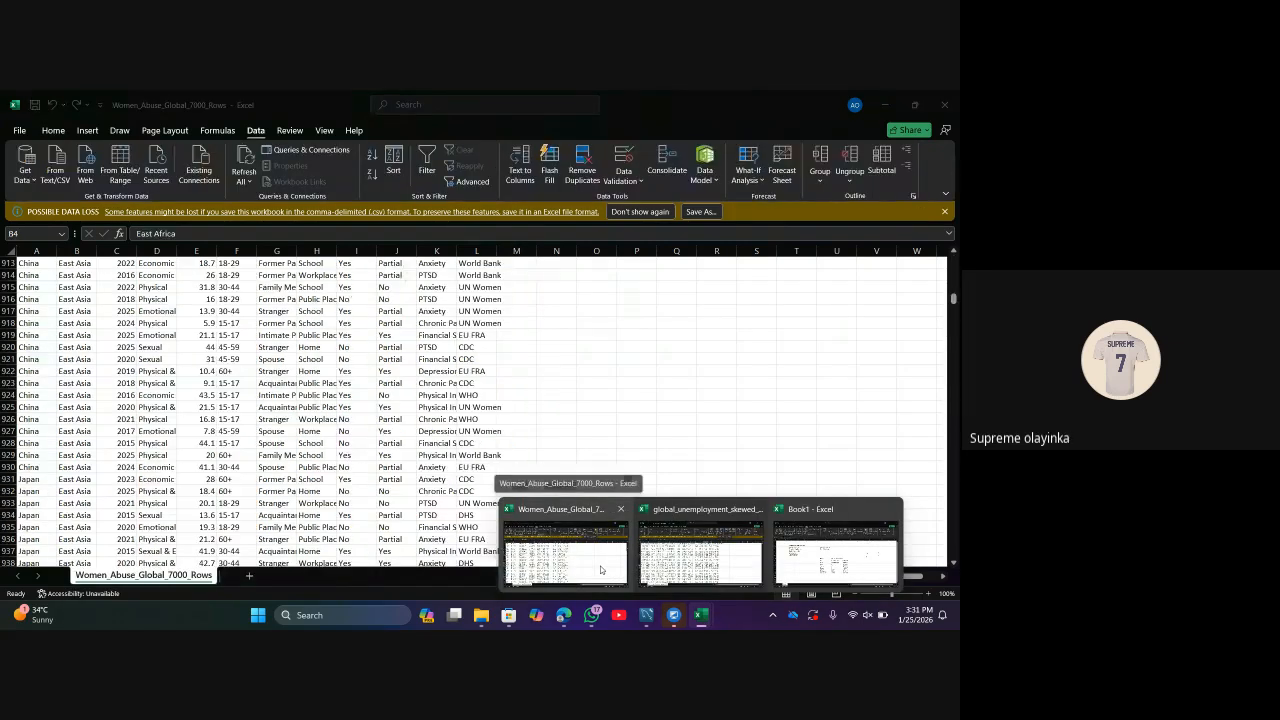
pyautogui.click(601, 570)
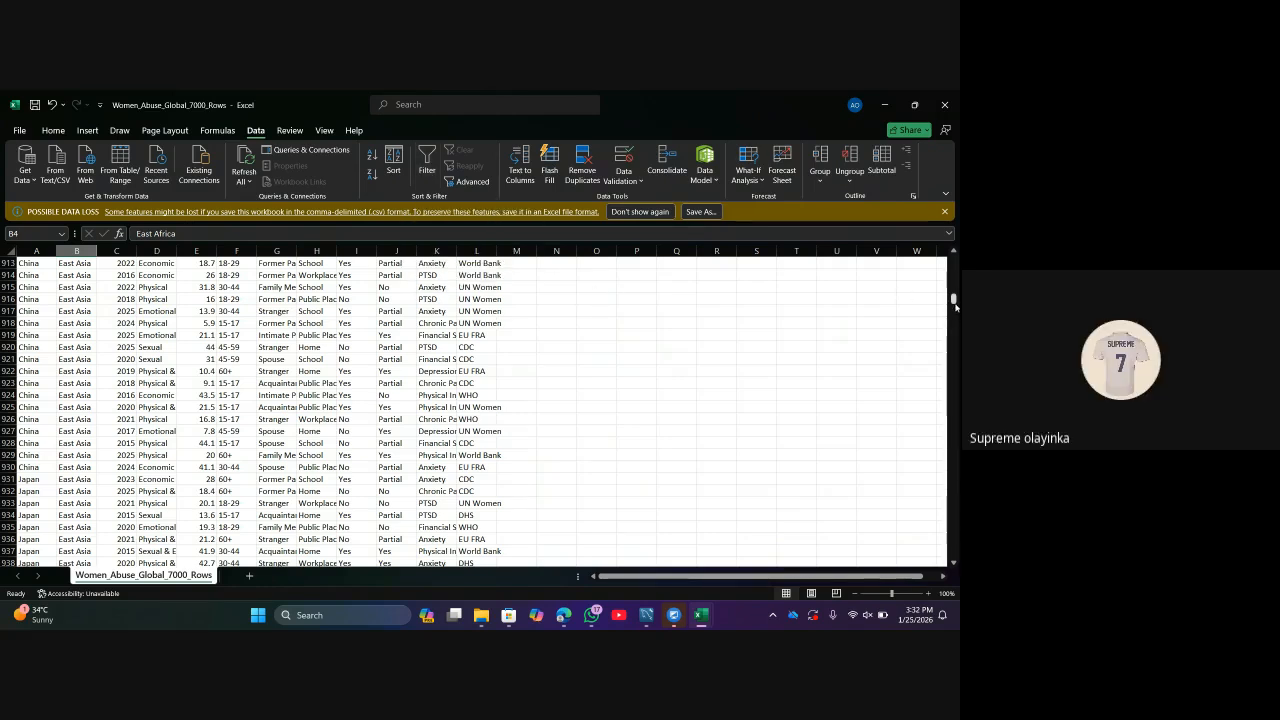
pyautogui.moveTo(955, 305); pyautogui.dragTo(955, 262)
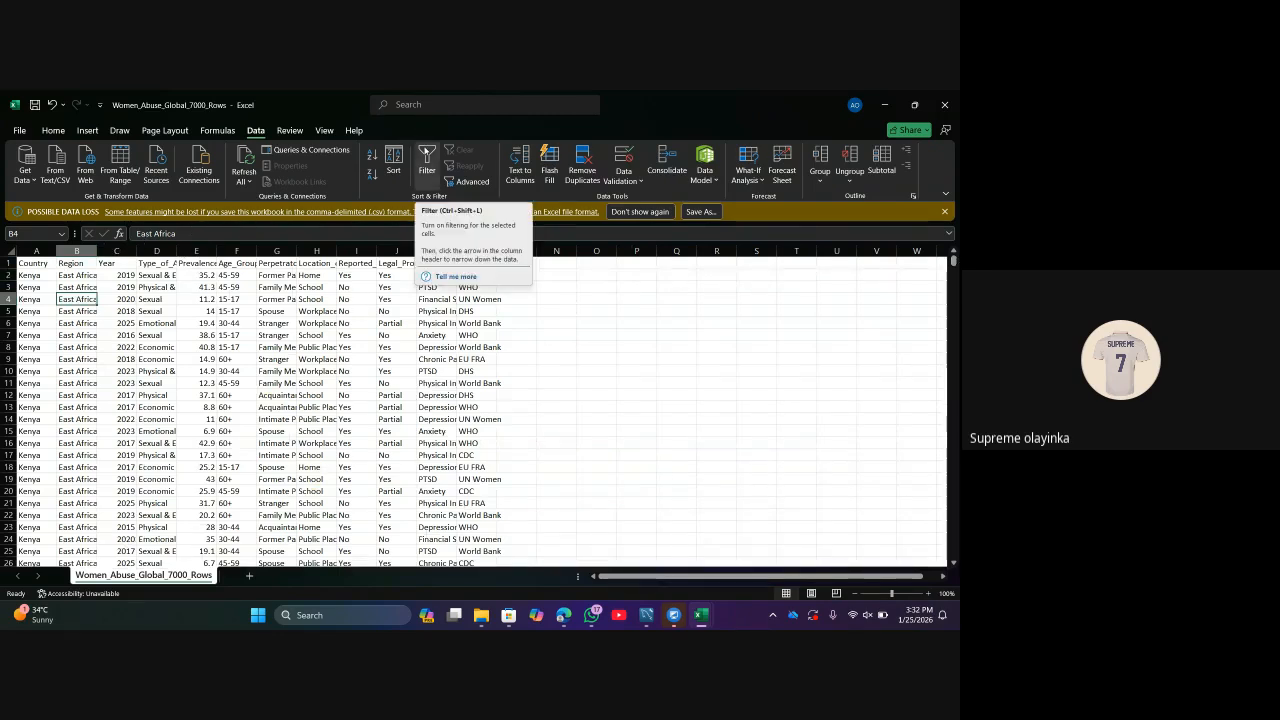
# Turn on filtering for the dataset's header row and turn it off again.
pyautogui.click(427, 160)
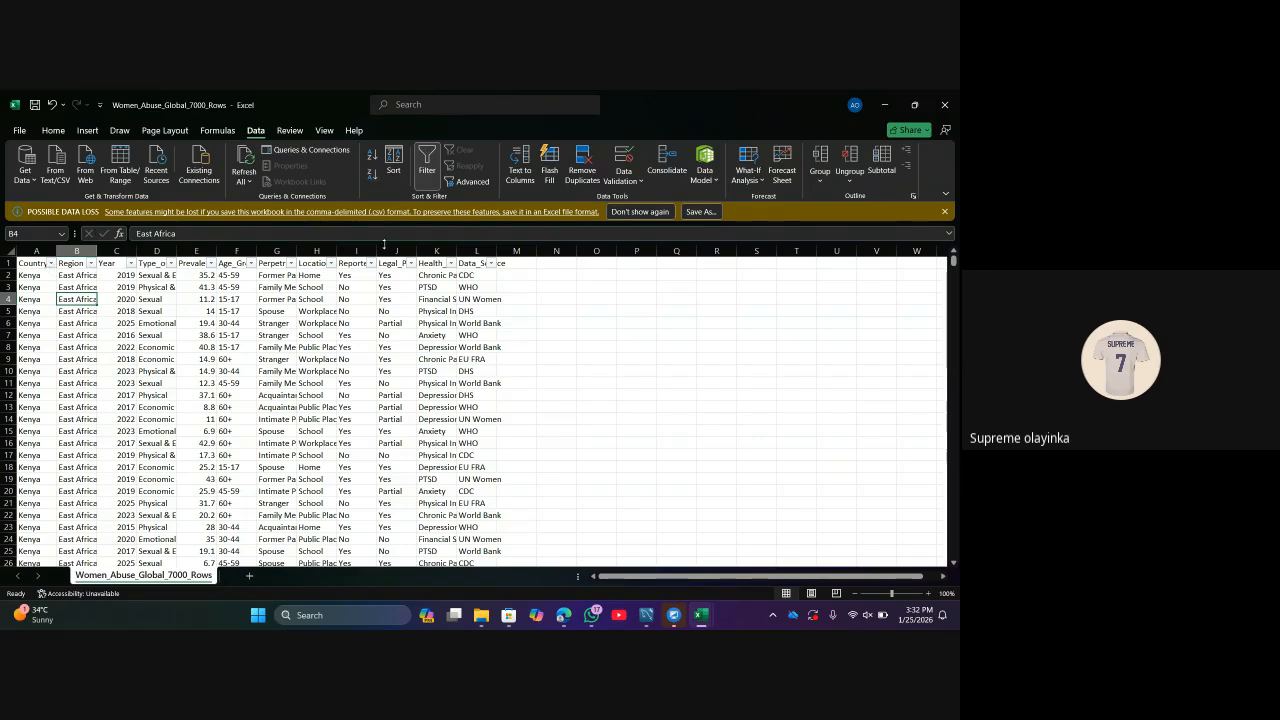
pyautogui.click(421, 172)
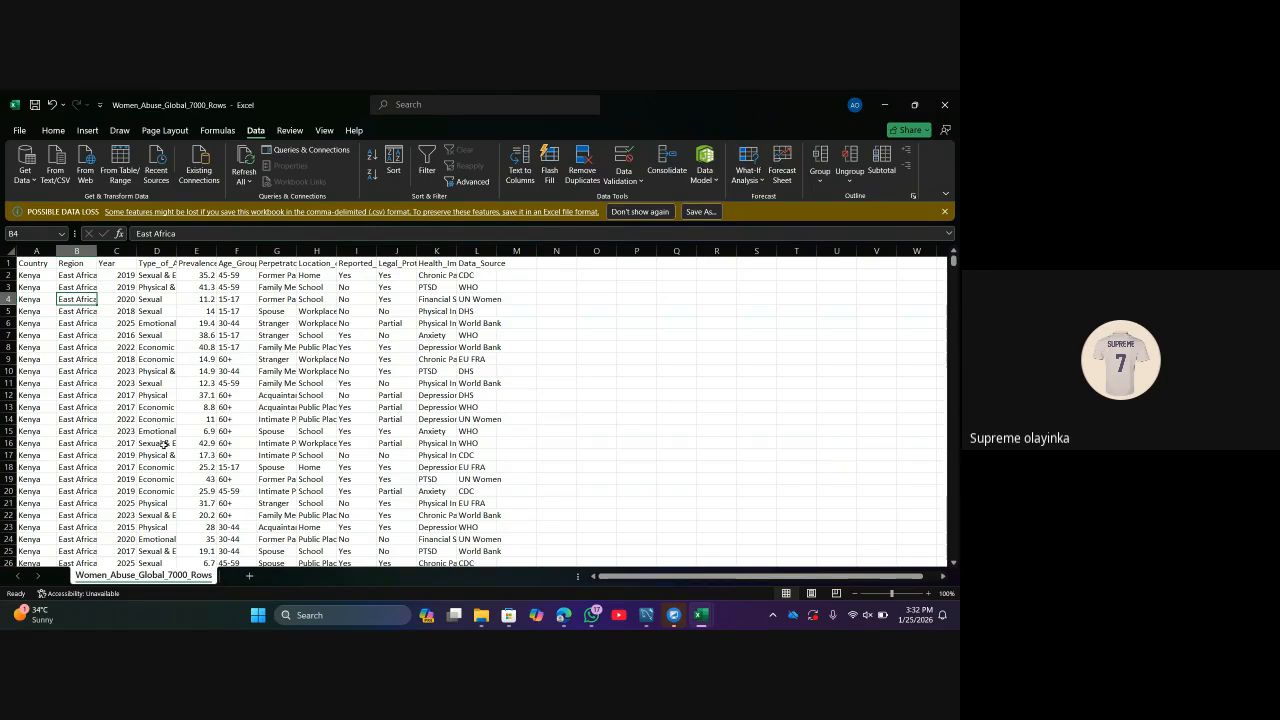
pyautogui.click(164, 443)
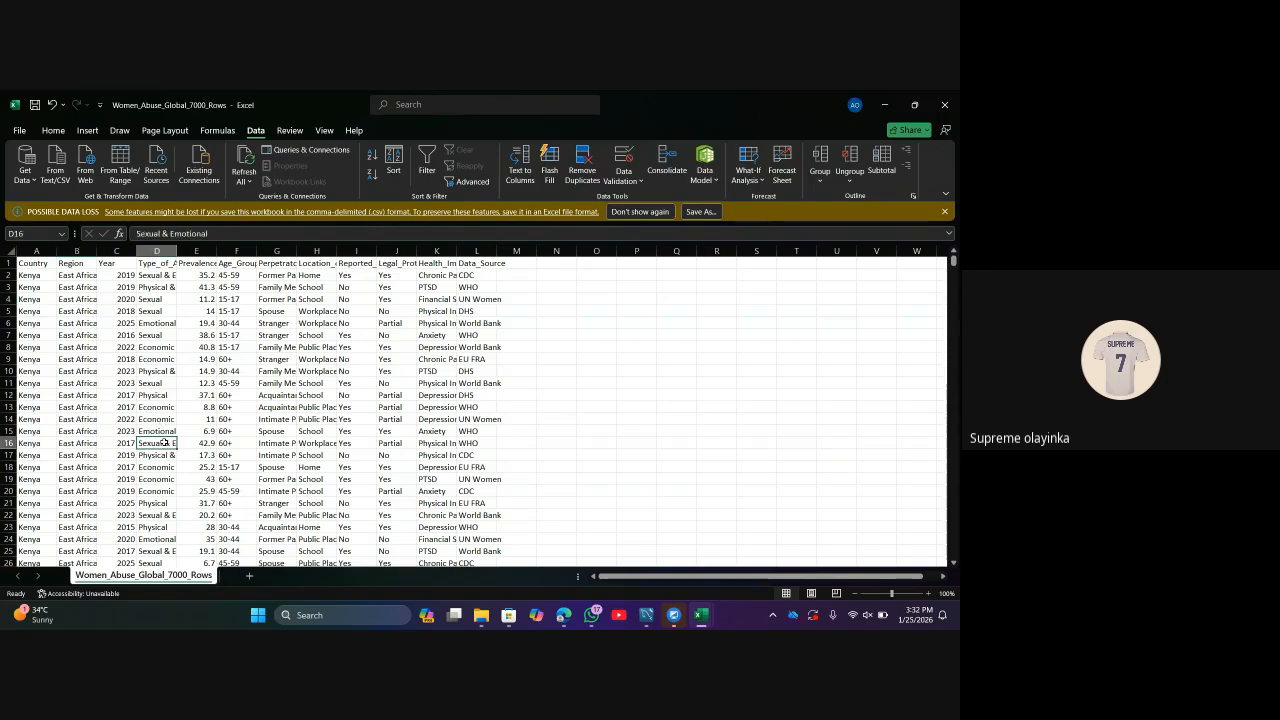
pyautogui.click(322, 408)
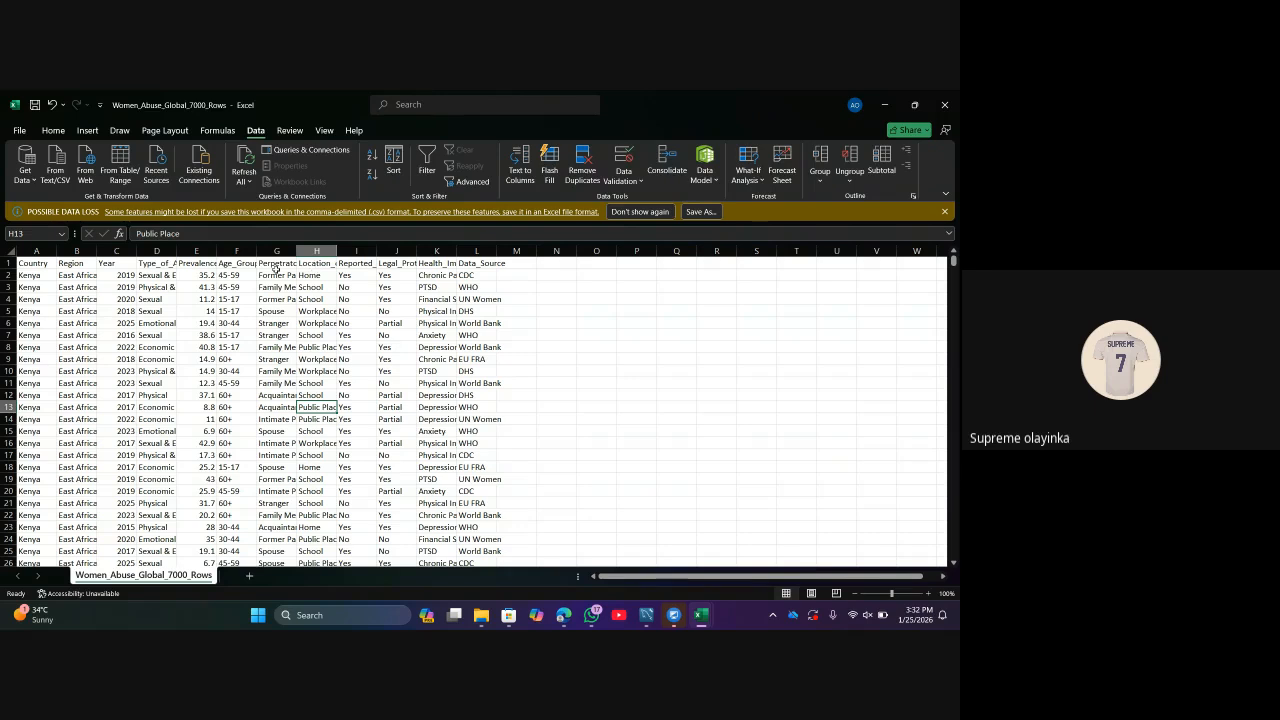
# Select the entire worksheet, then only the dataset's filled range, and clear the selection by picking a single cell.
pyautogui.click(12, 253)
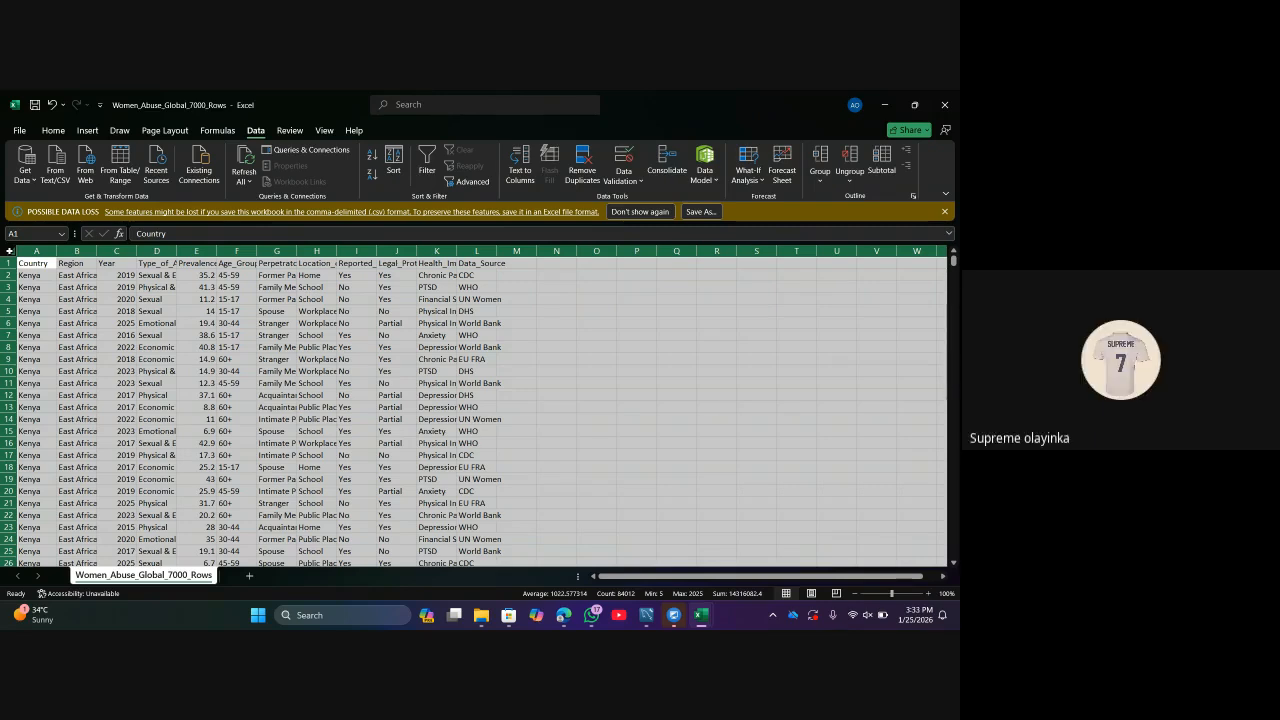
pyautogui.click(157, 371)
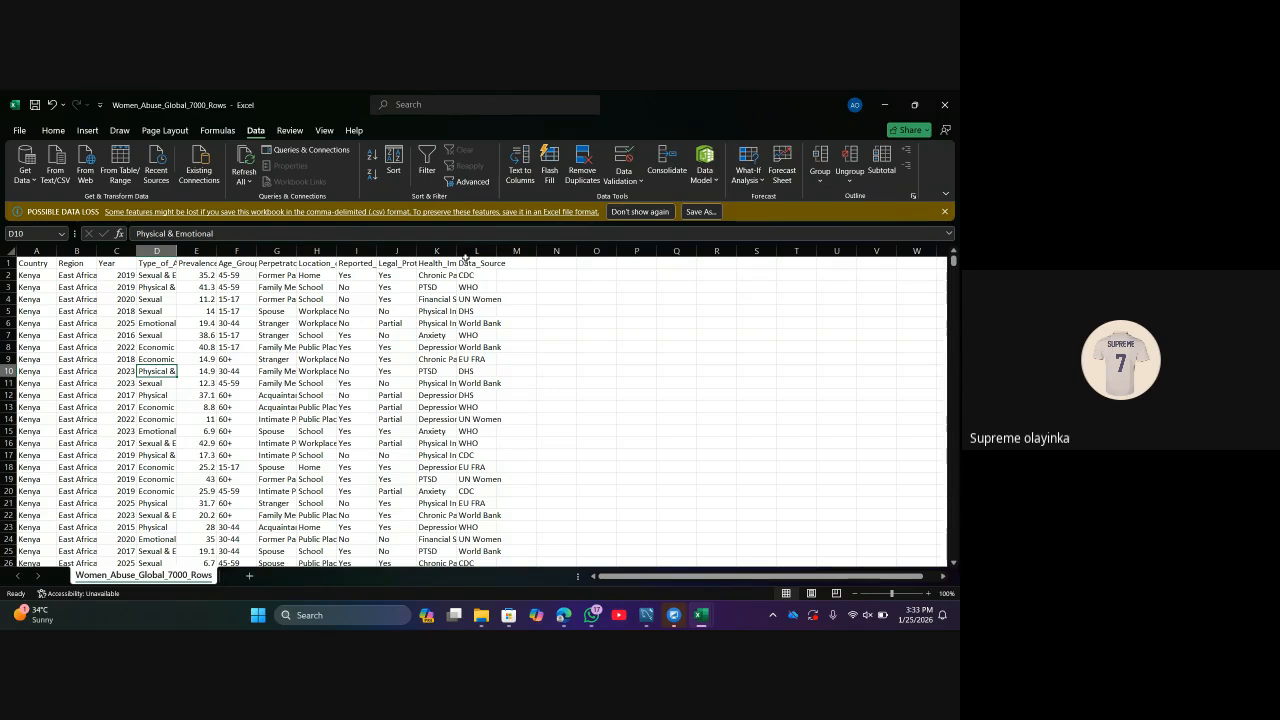
pyautogui.hotkey('ctrl', 'a')
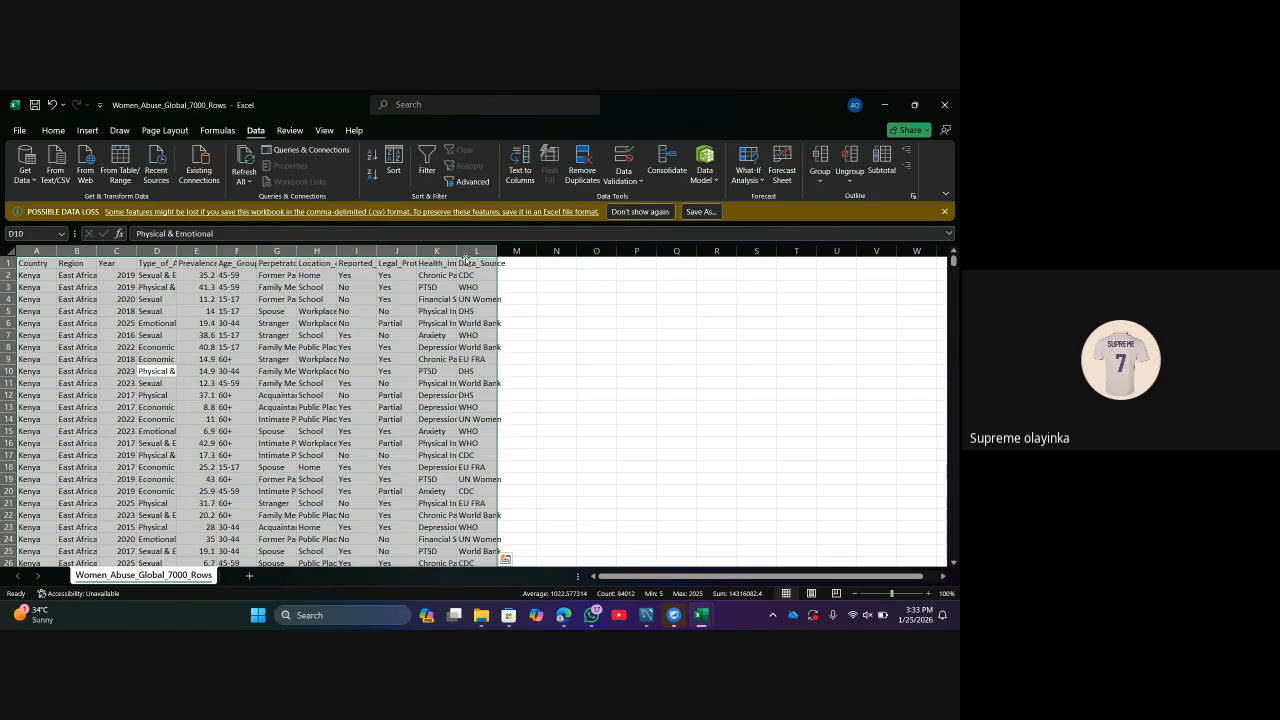
pyautogui.click(375, 291)
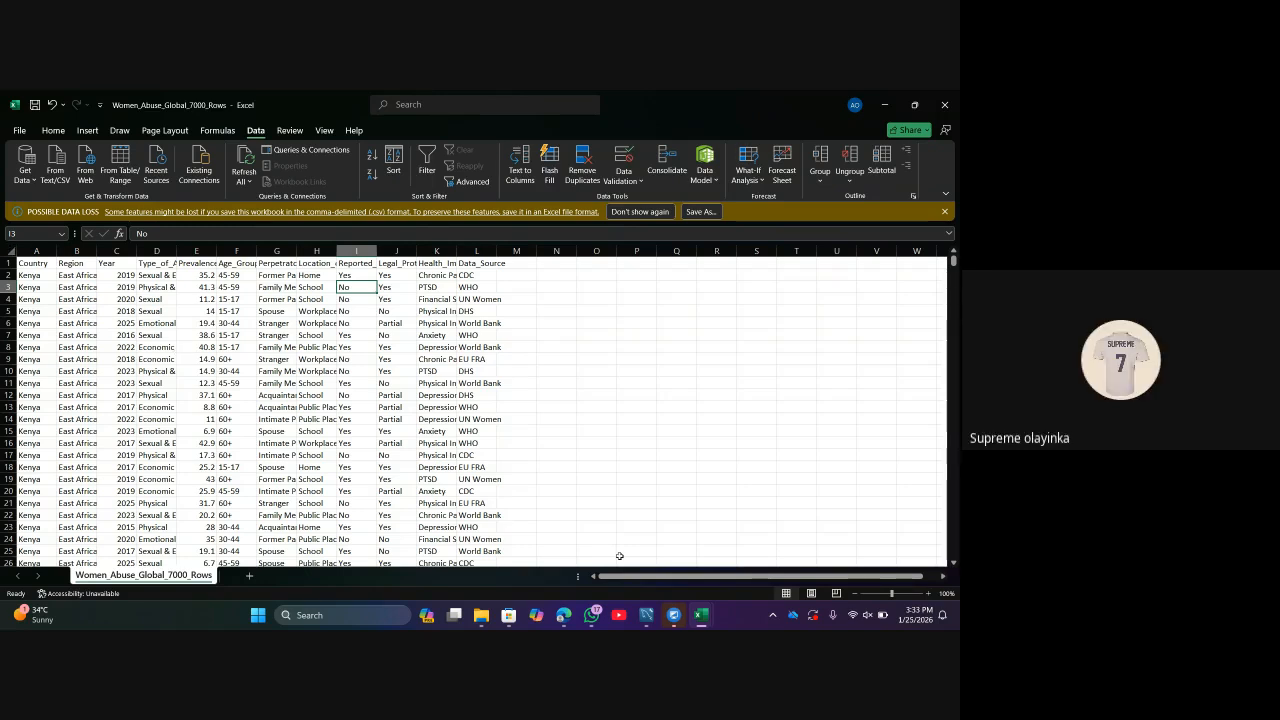
# Zoom the sheet to 120% and select the entire worksheet from the header row, then only cell C8.
pyautogui.click(929, 594)
pyautogui.click(929, 594)
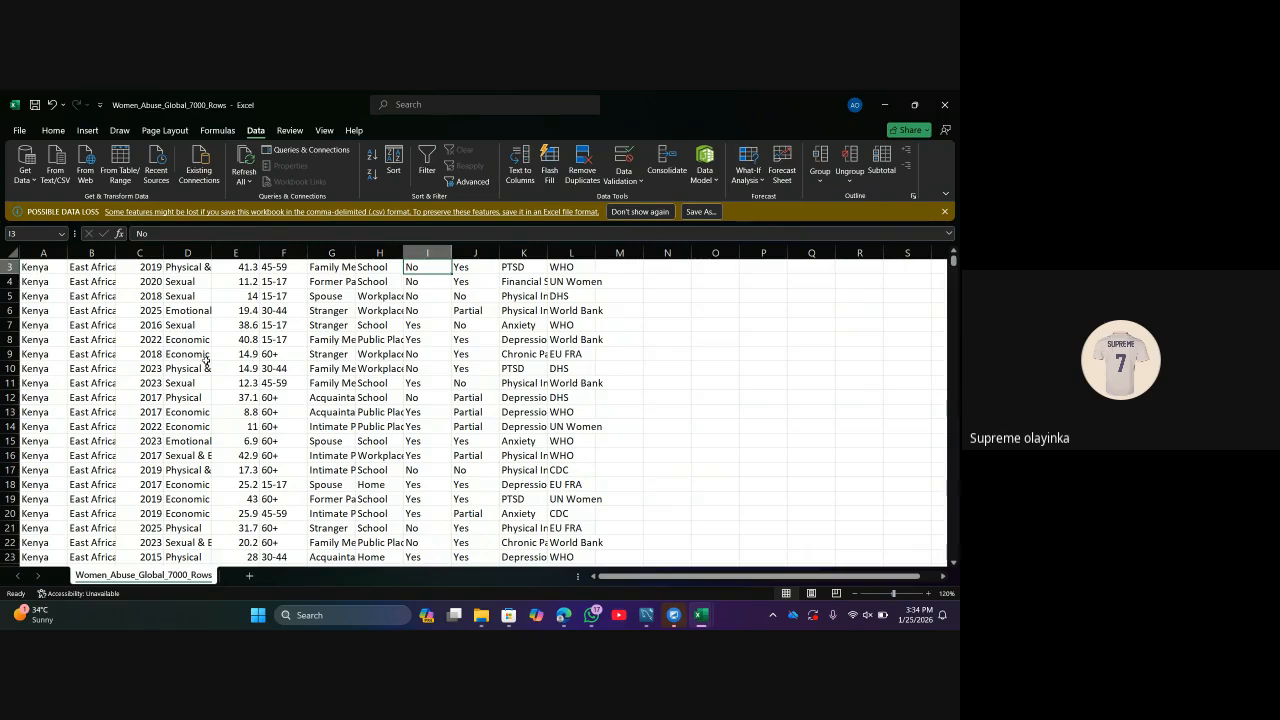
pyautogui.scroll(1, 206, 361)
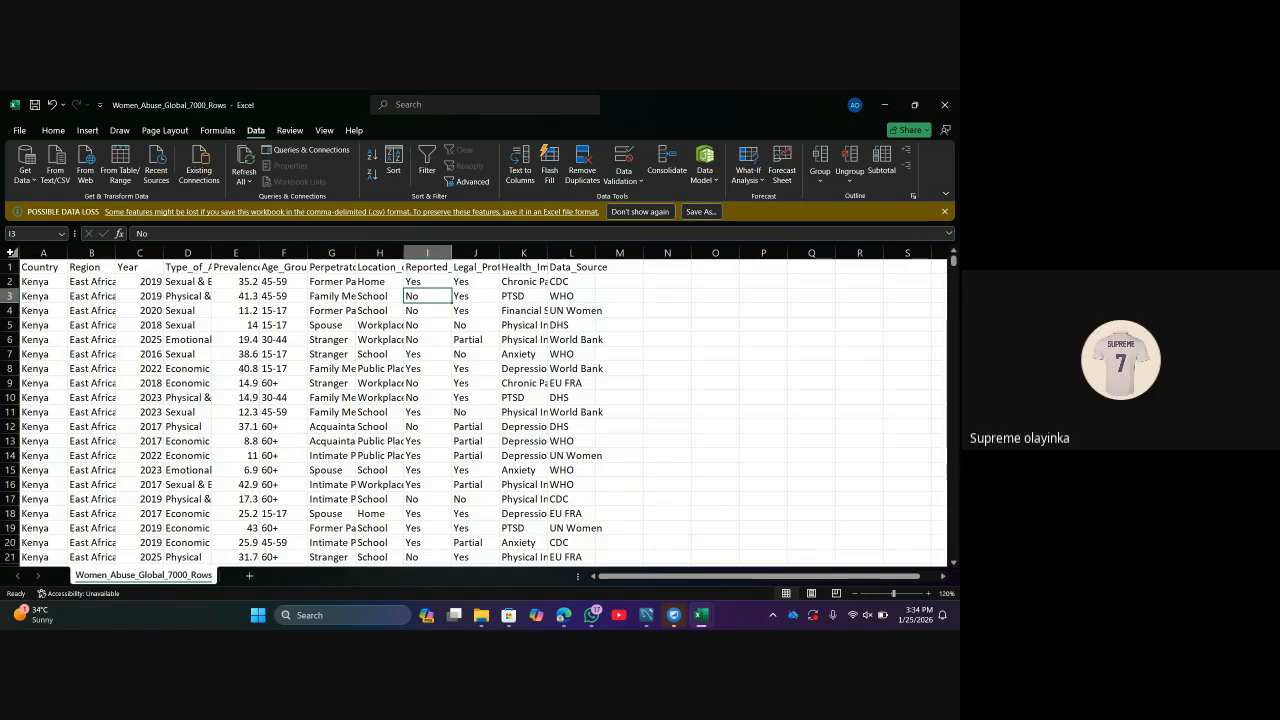
pyautogui.click(11, 253)
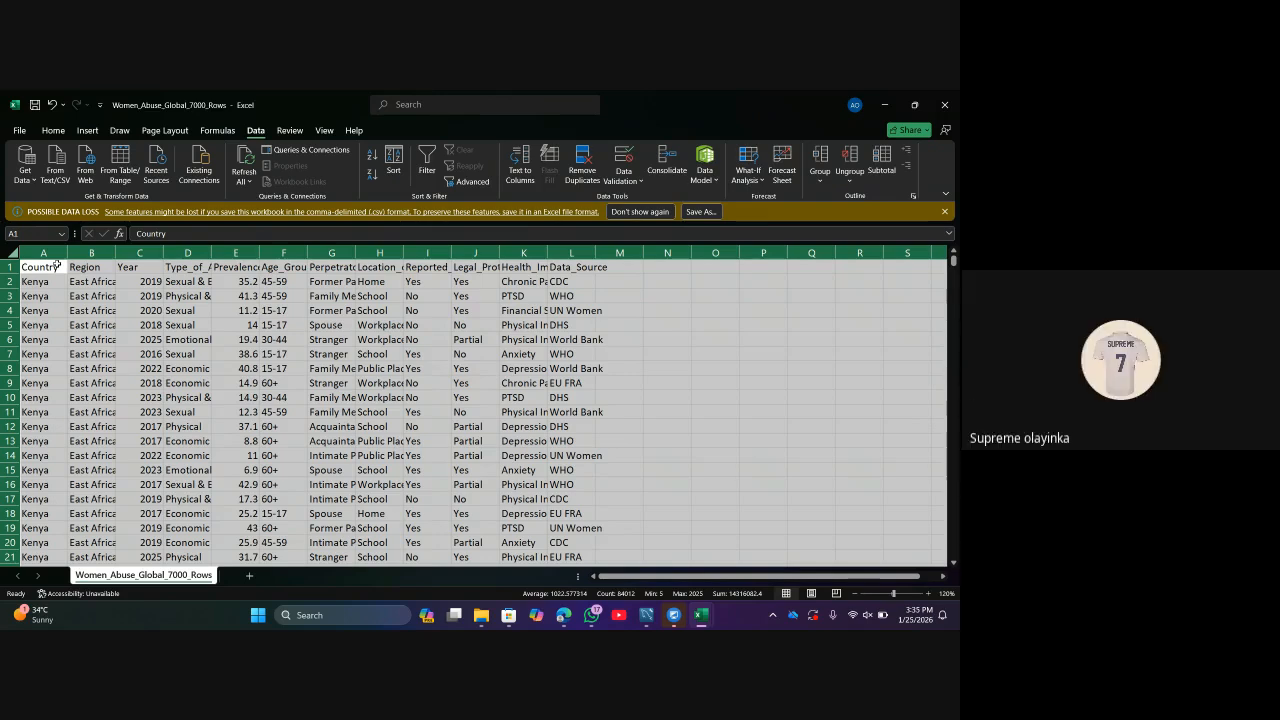
pyautogui.click(121, 367)
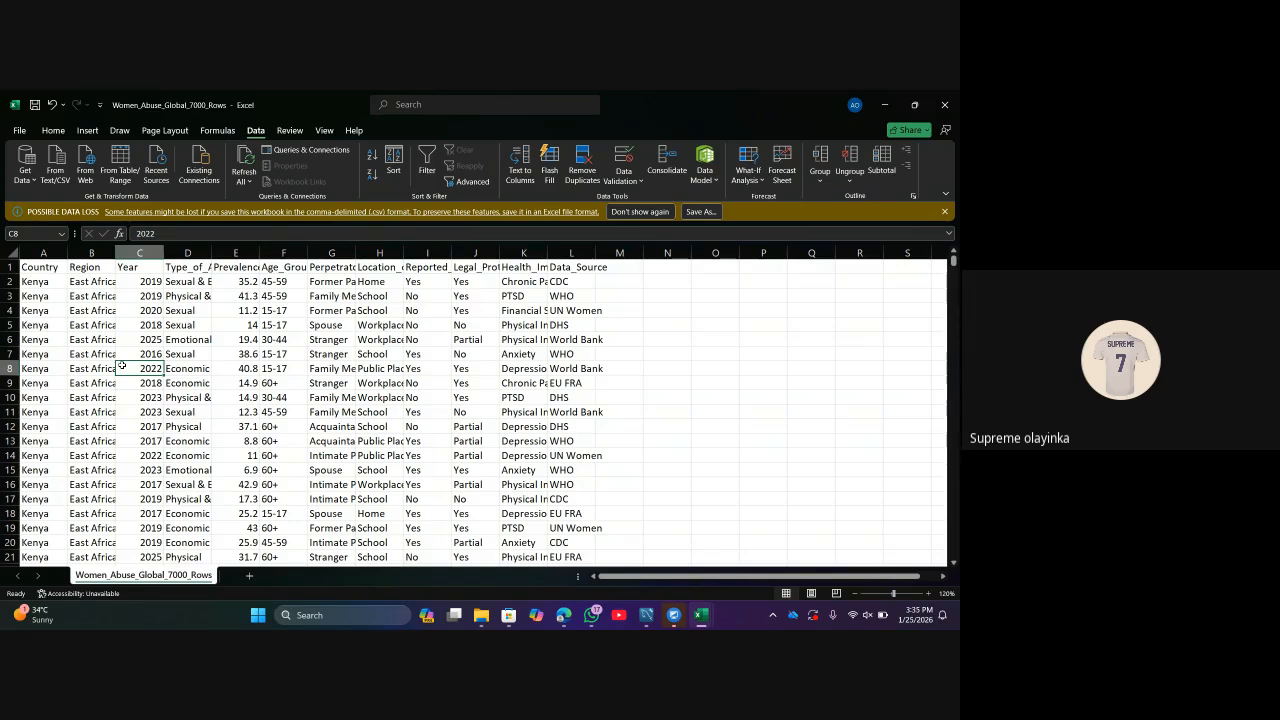
# Show the desktop, switch to UltraViewer, dismiss its connection notice and request to exit the program.
pyautogui.press('super+d')
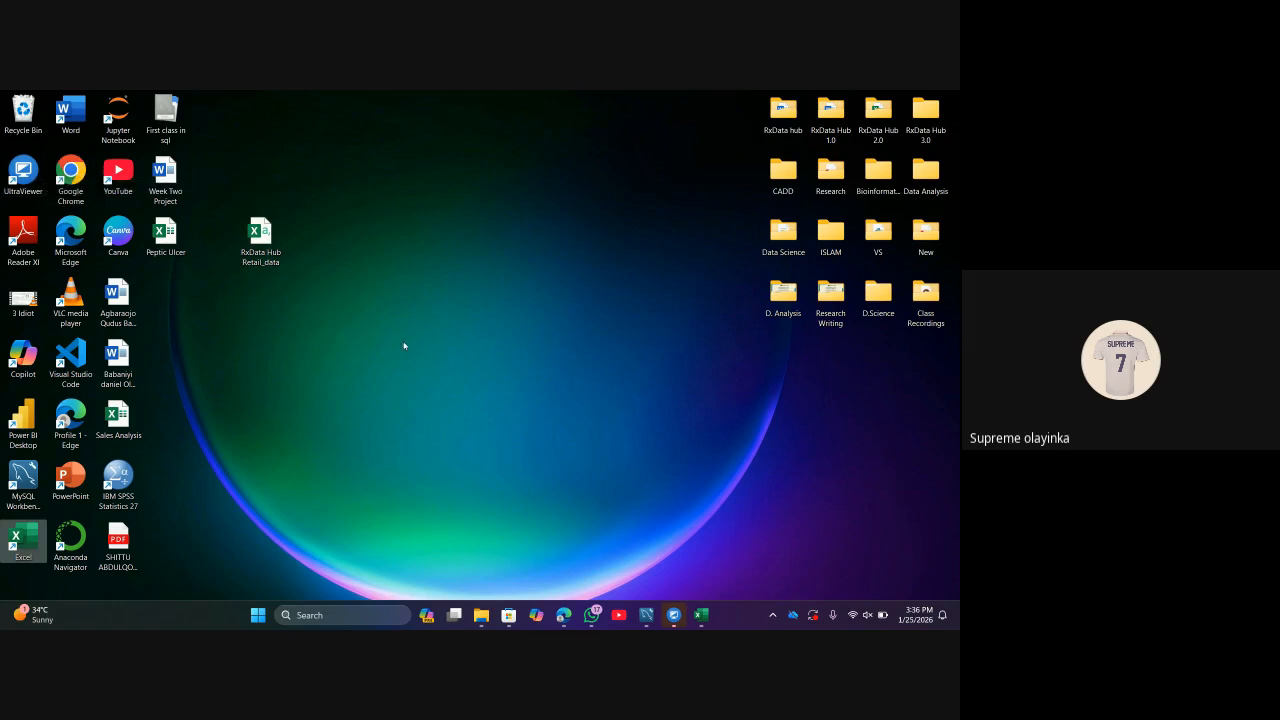
pyautogui.moveTo(678, 626)
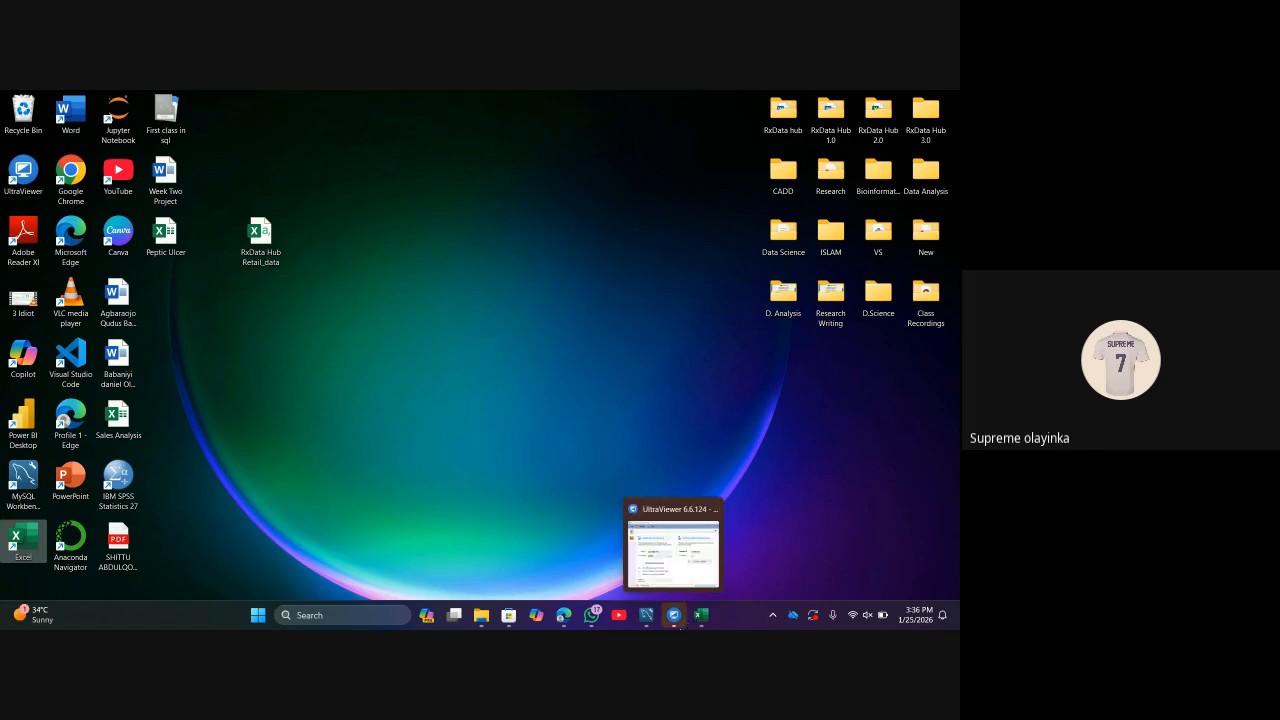
pyautogui.moveTo(673, 563)
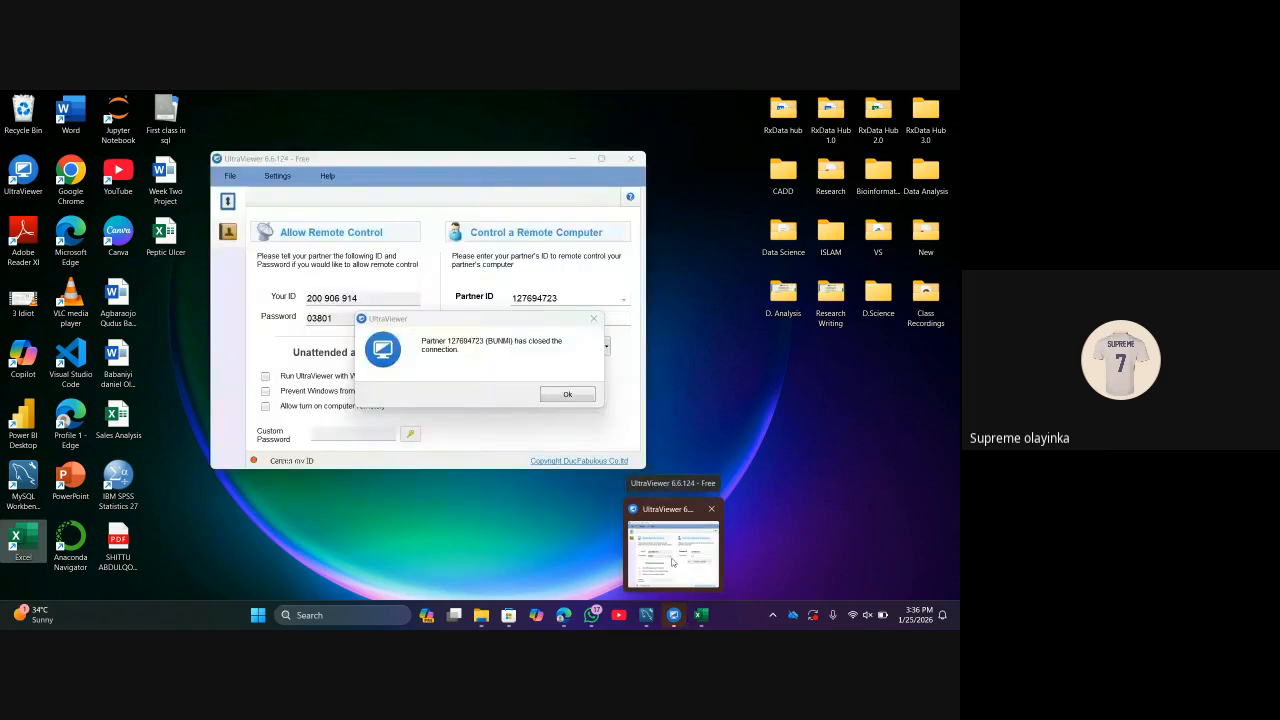
pyautogui.click(672, 560)
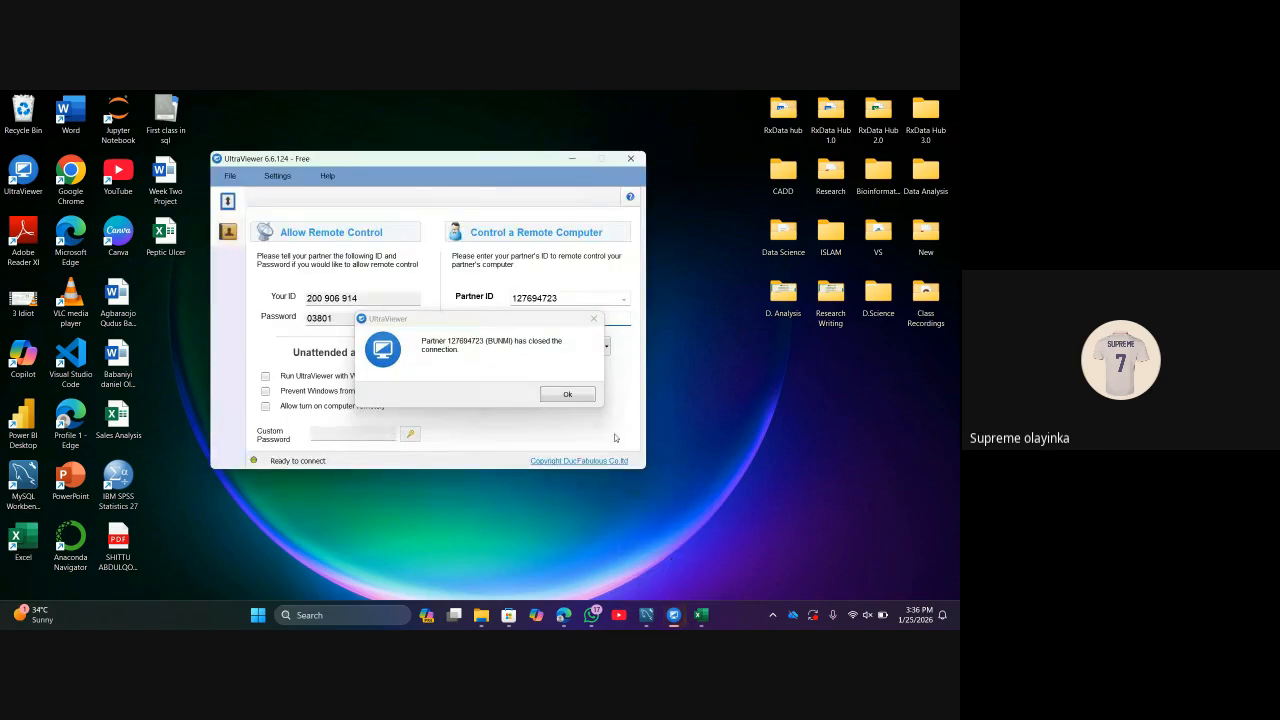
pyautogui.click(593, 319)
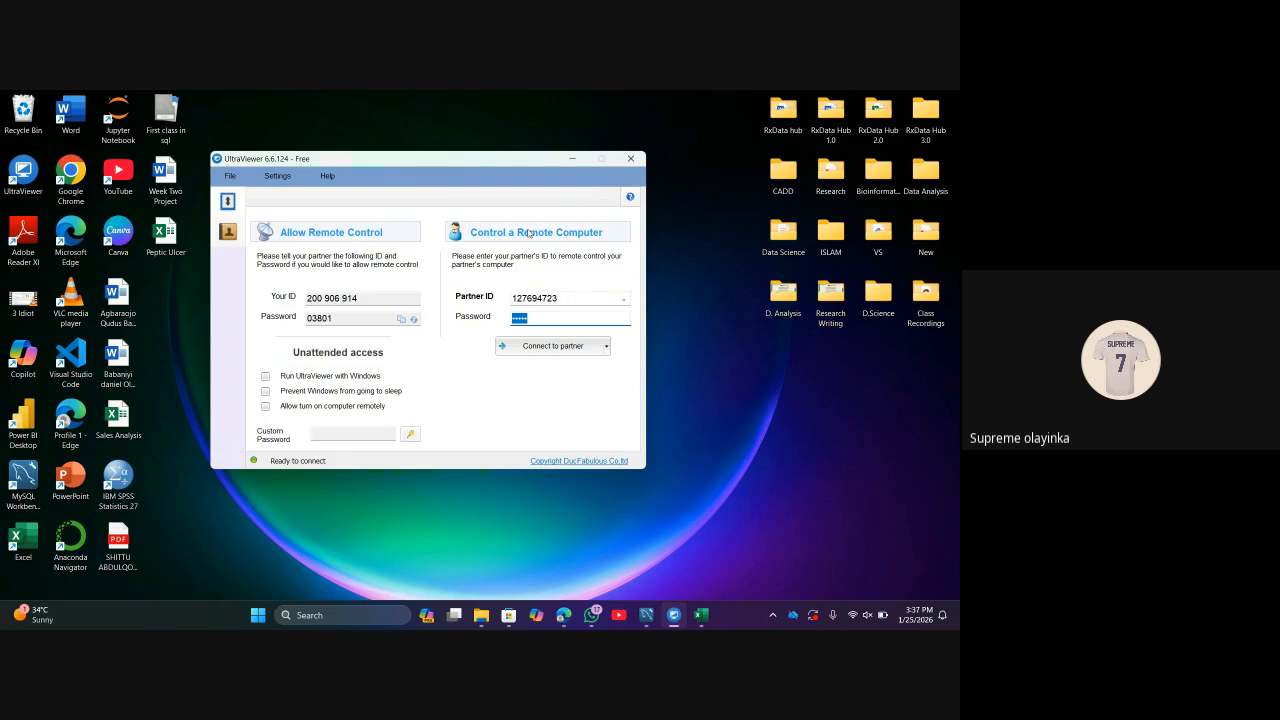
pyautogui.click(625, 160)
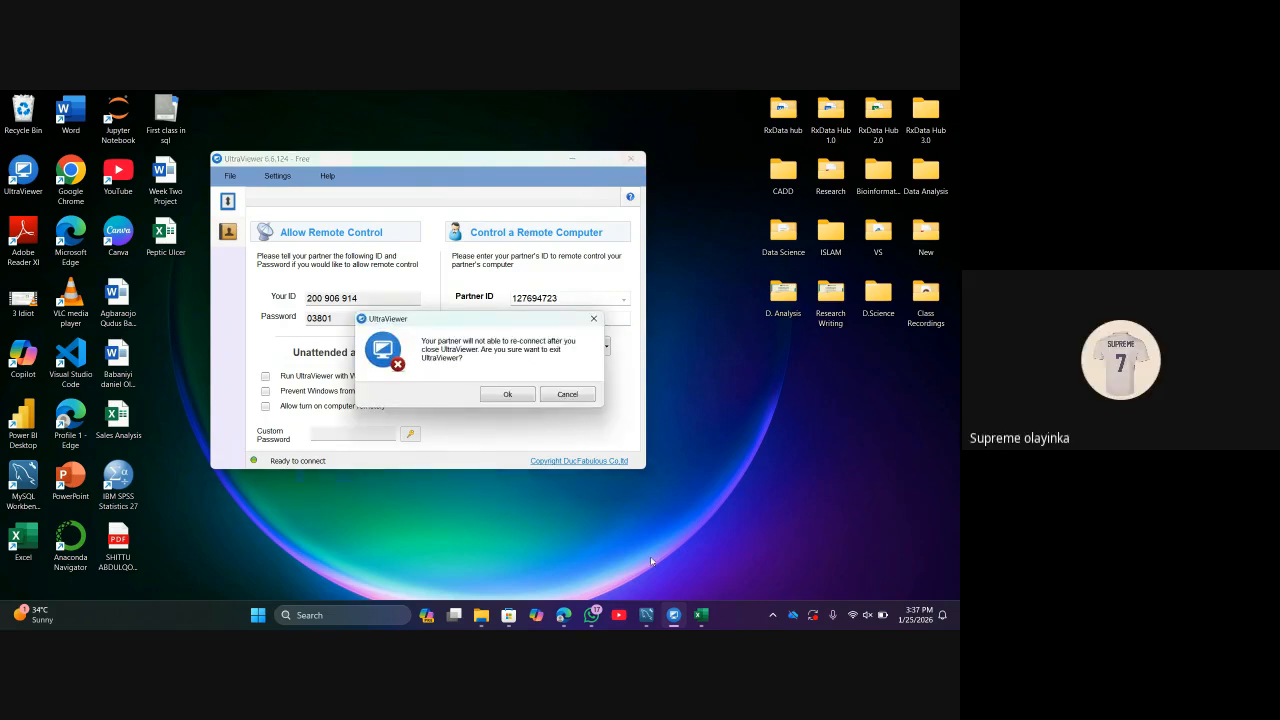
# Switch back to the Women_Abuse_Global_7000_Rows workbook in Excel and select the Region column, then the Year column.
pyautogui.moveTo(701, 615)
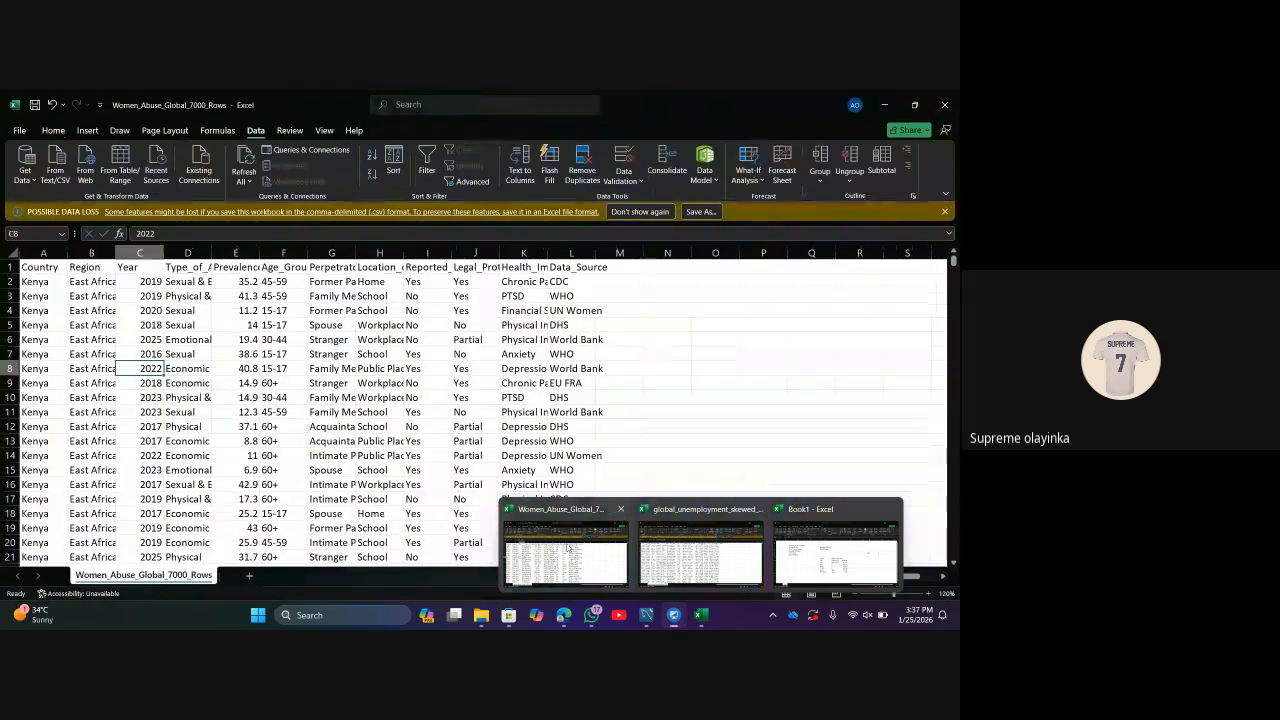
pyautogui.click(566, 542)
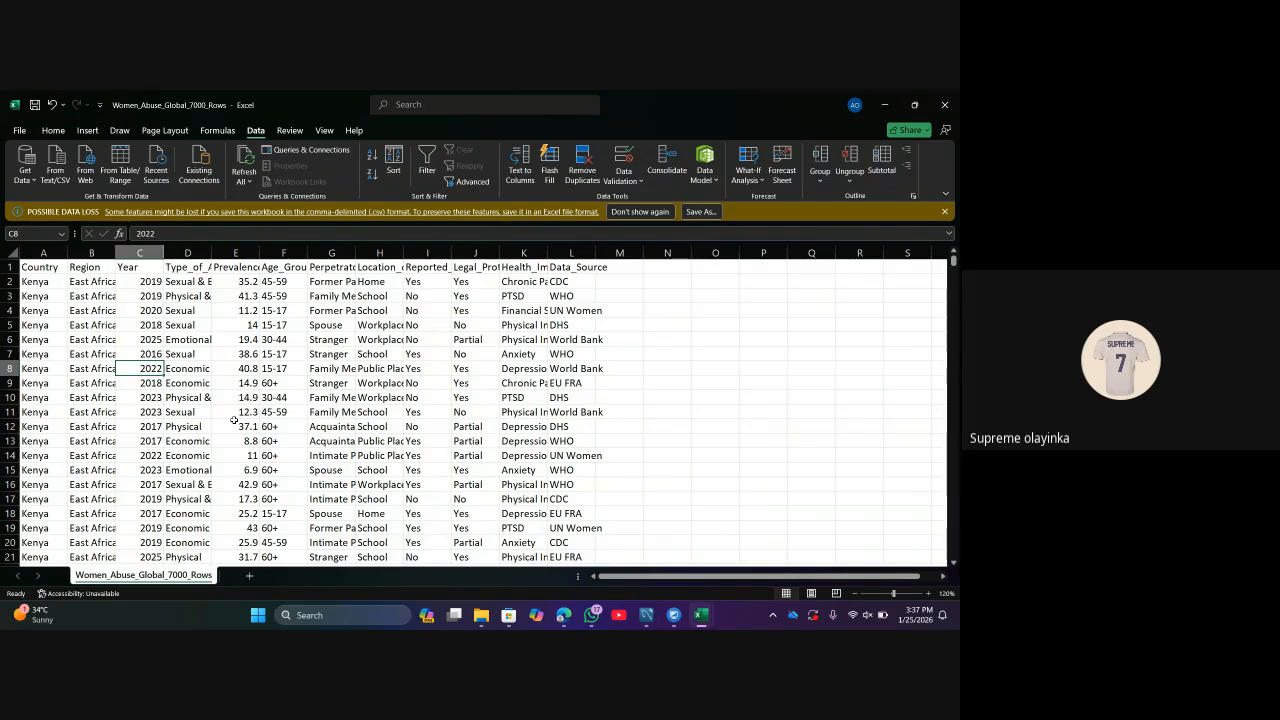
pyautogui.click(90, 253)
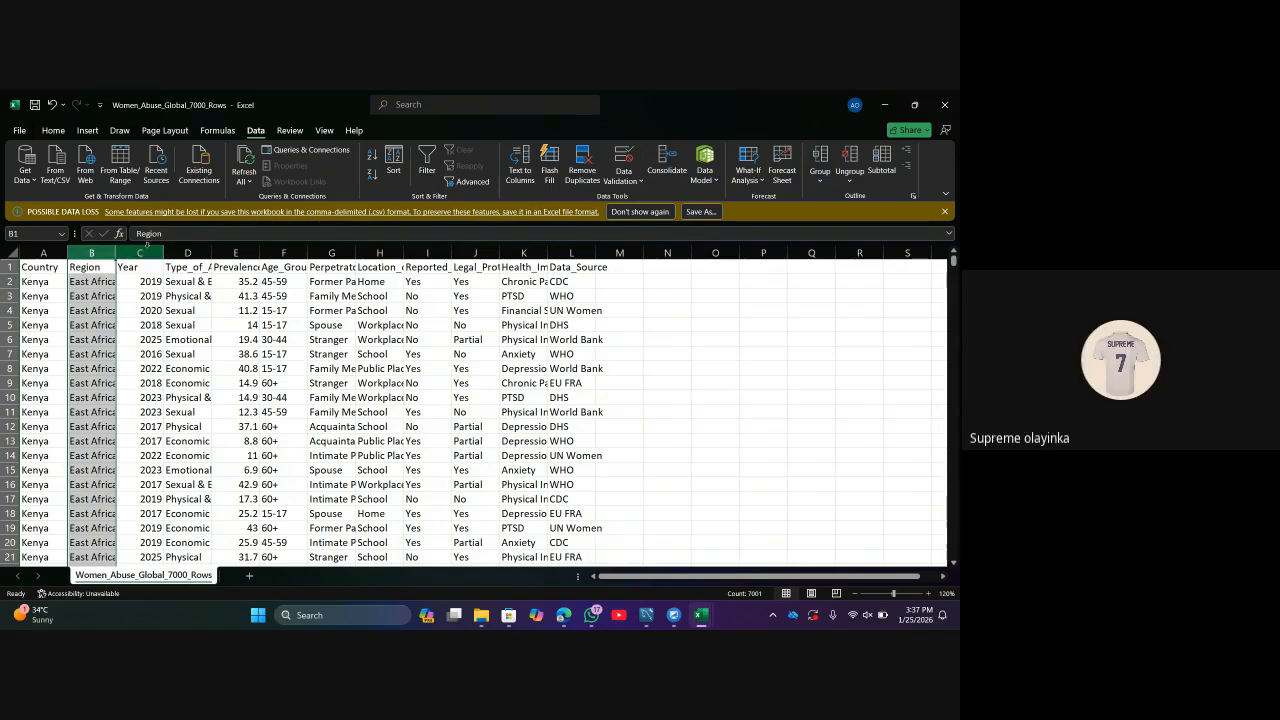
pyautogui.click(140, 253)
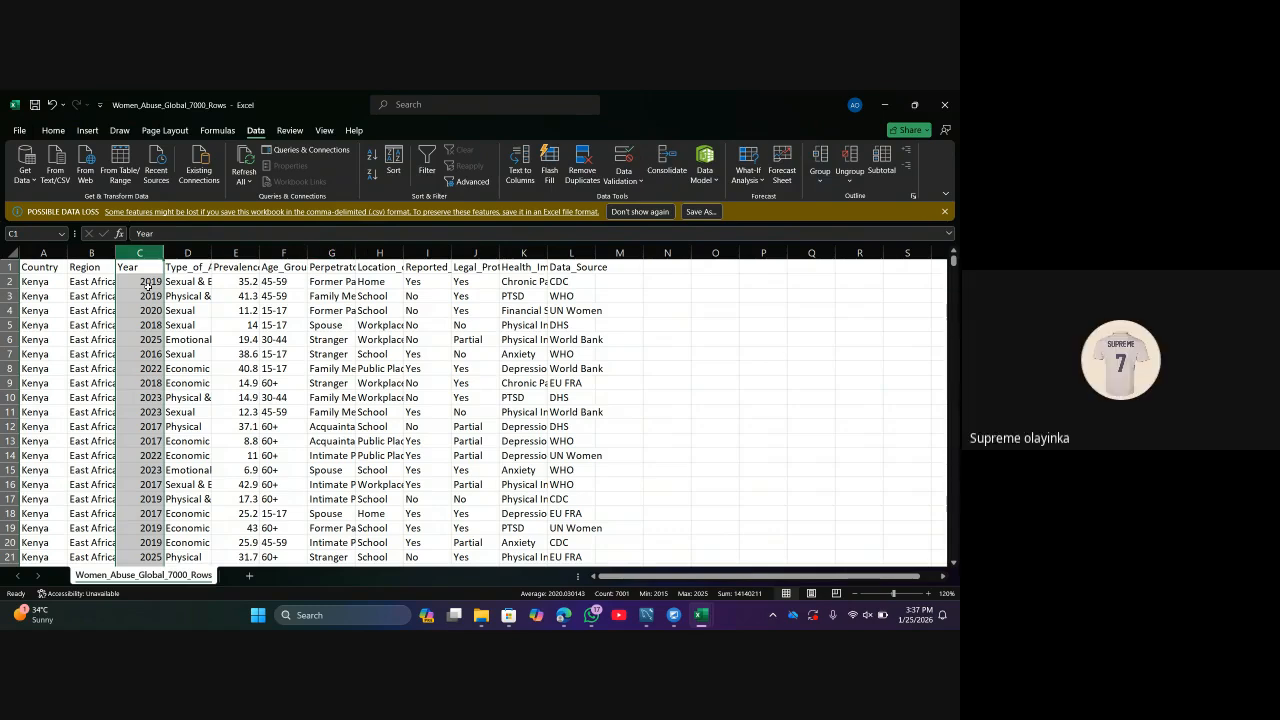
# Insert an empty column before the Country column.
pyautogui.click(43, 252)
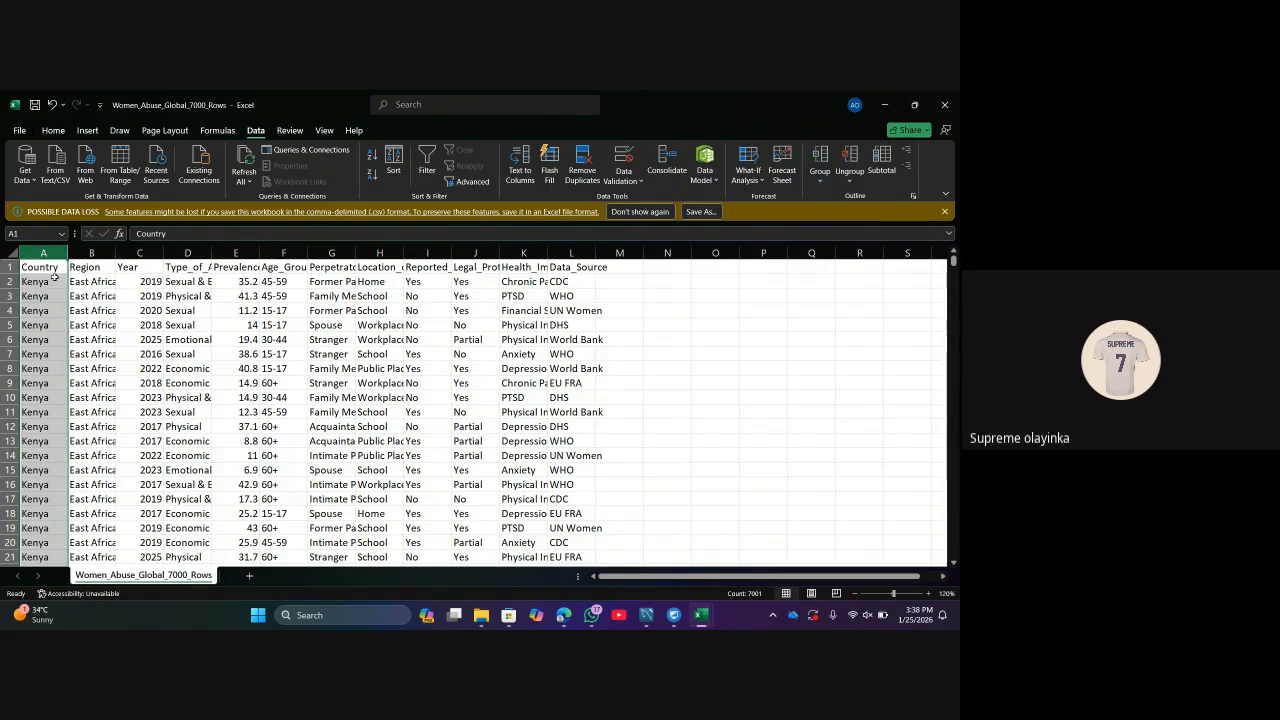
pyautogui.rightClick(48, 252)
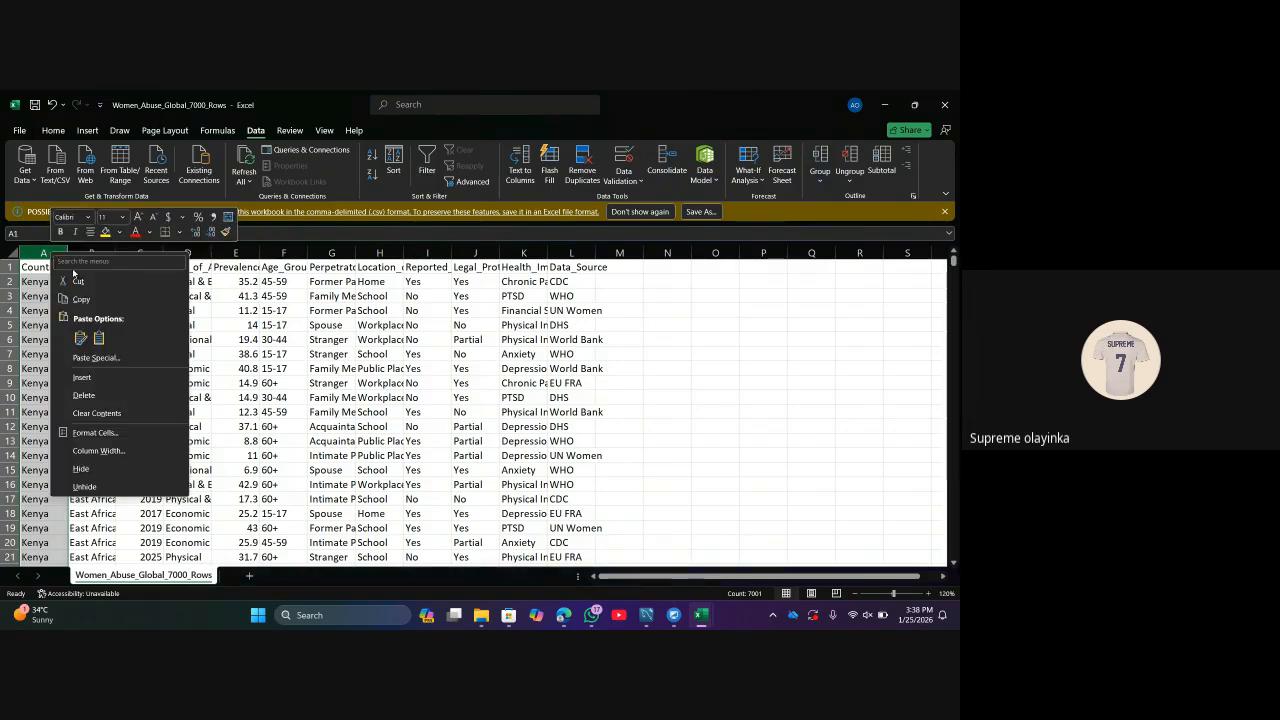
pyautogui.click(86, 377)
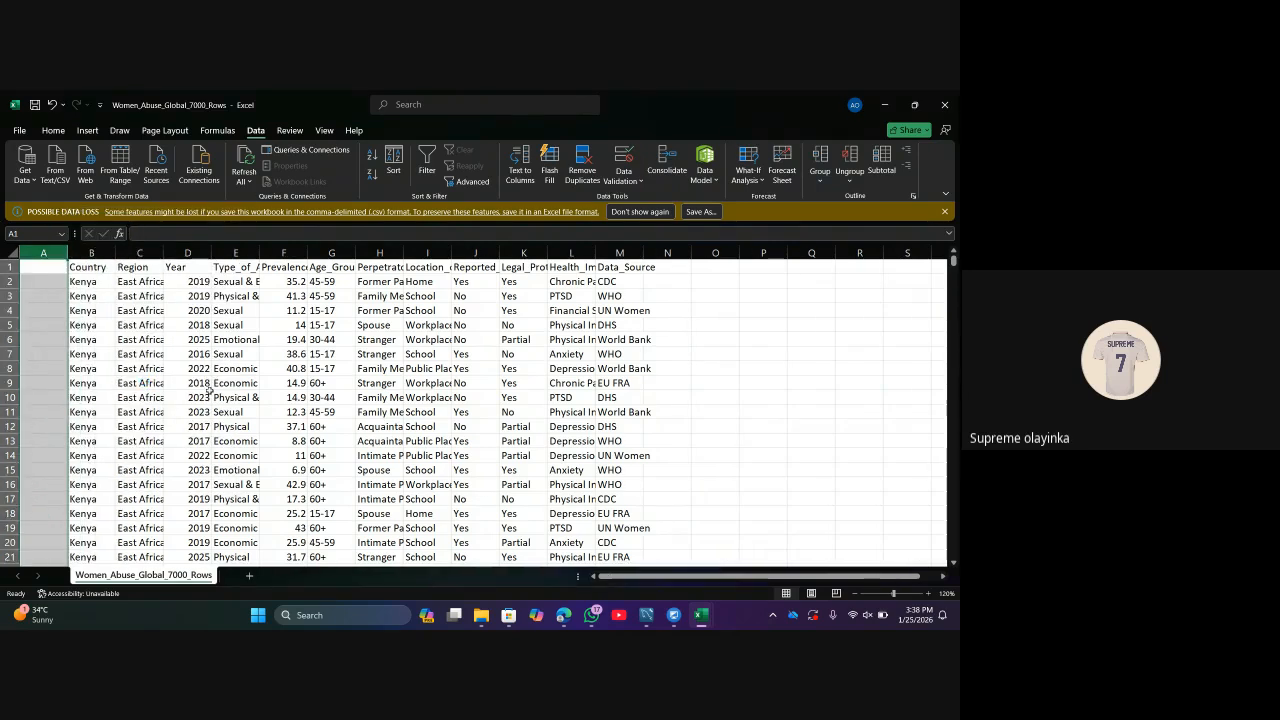
pyautogui.click(206, 397)
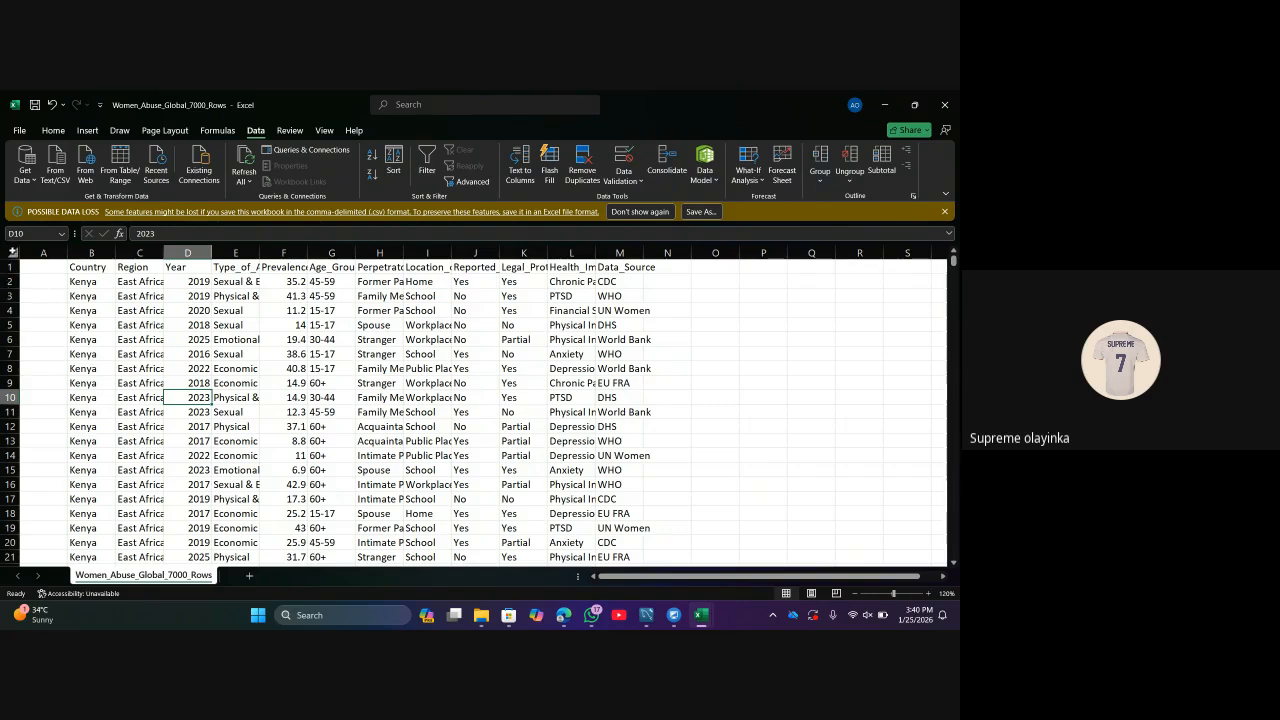
# Select the dataset range and fit the Country, Age_Group and Perpetrator_Relationship columns to their contents one by one.
pyautogui.click(313, 457)
pyautogui.hotkey('ctrl', 'a')
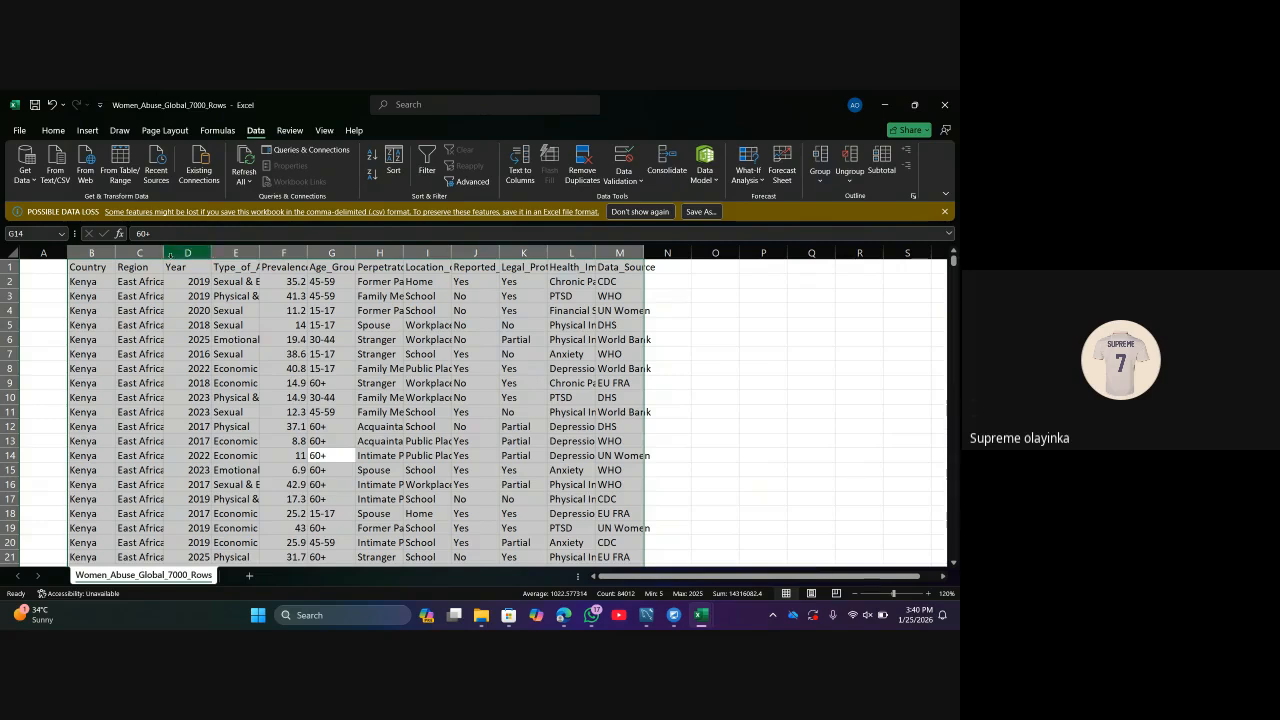
pyautogui.doubleClick(116, 253)
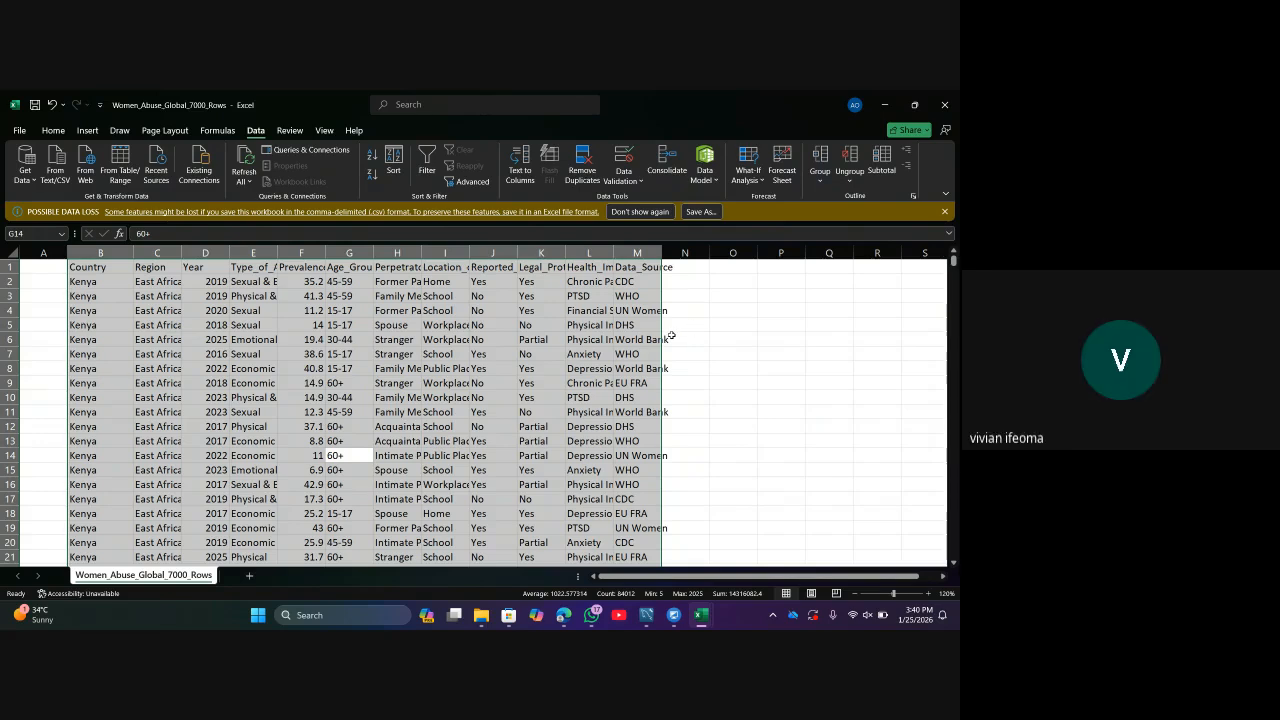
pyautogui.doubleClick(373, 253)
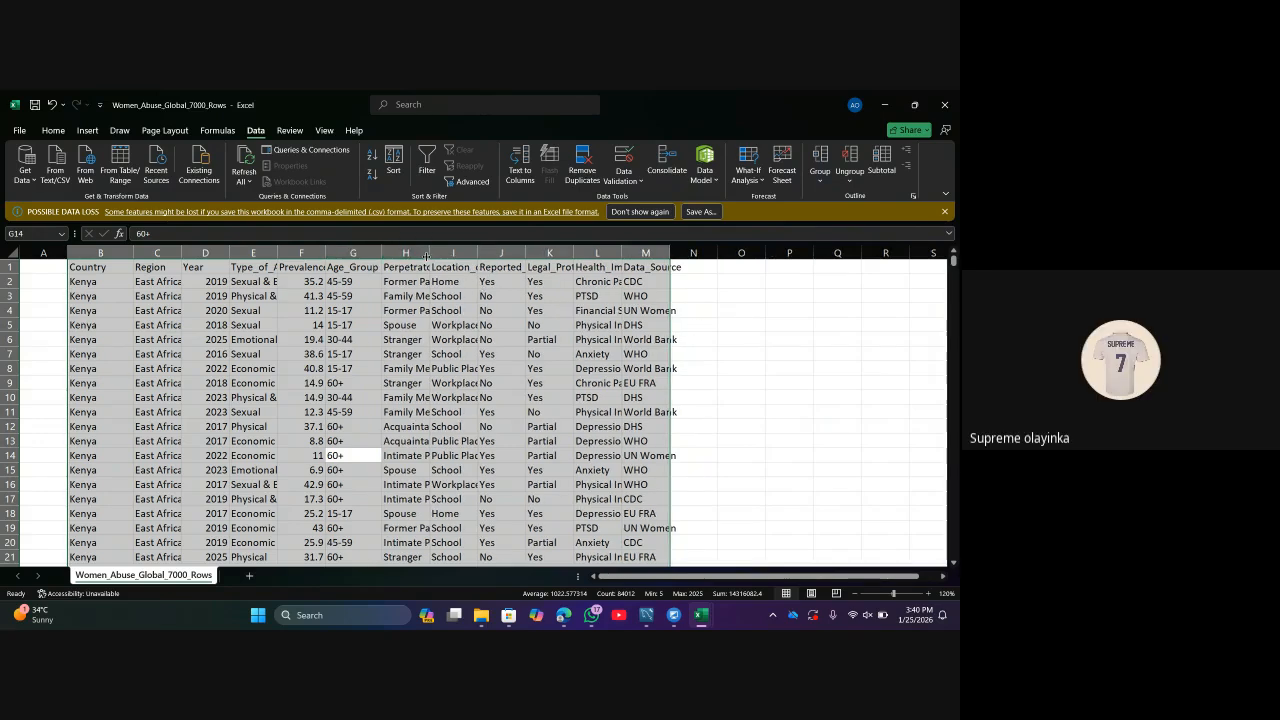
pyautogui.click(427, 256)
pyautogui.click(431, 253)
pyautogui.doubleClick(431, 253)
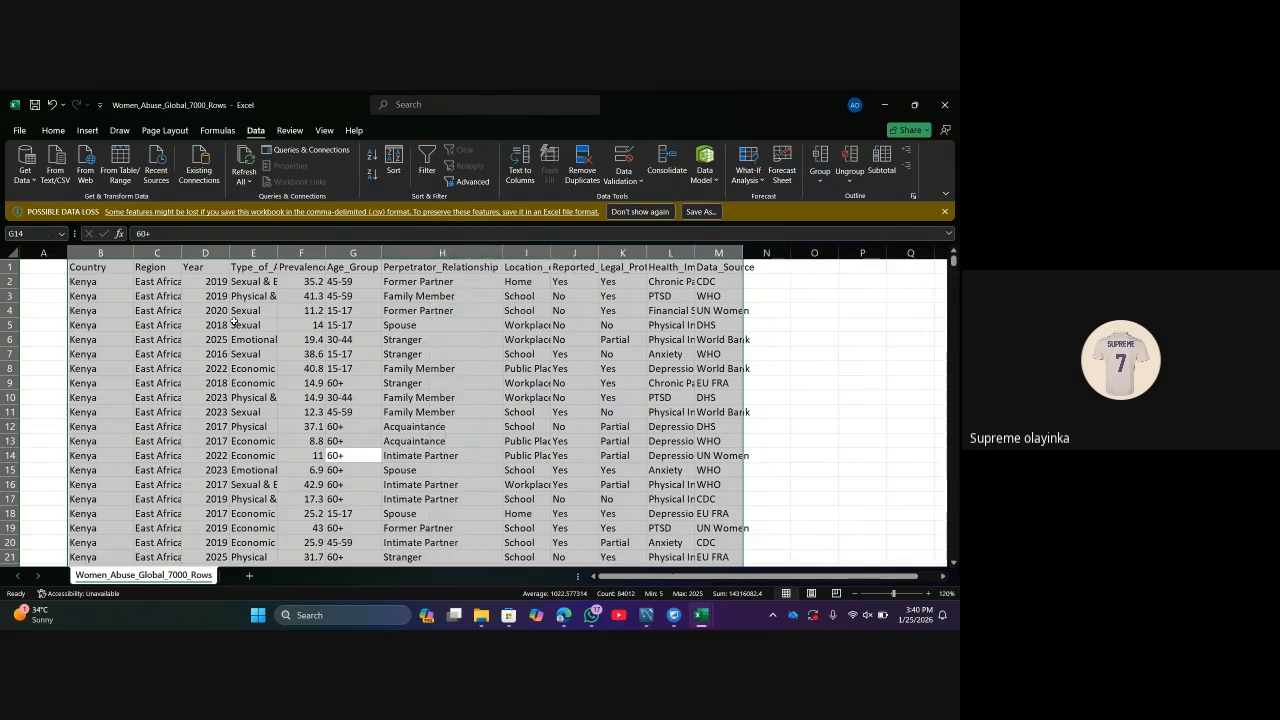
# Undo the individual column width changes and the inserted empty column.
pyautogui.hotkey('ctrl', 'z')
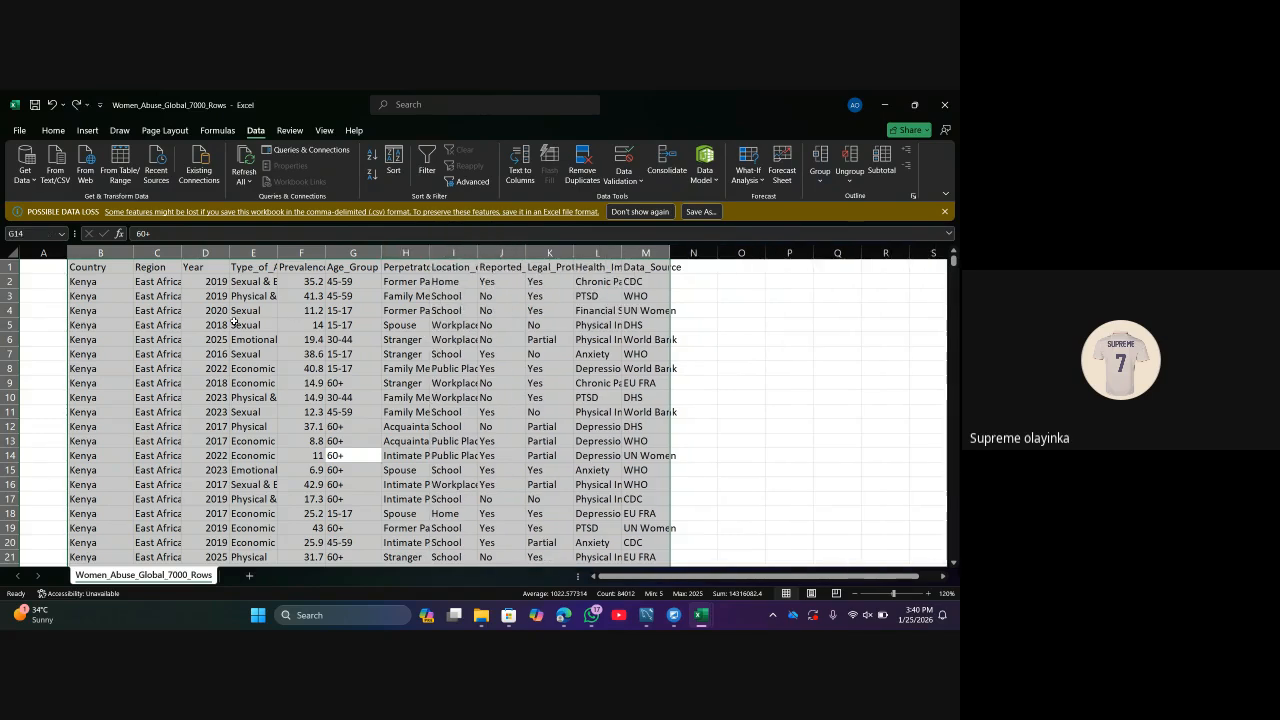
pyautogui.hotkey('ctrl', 'z')
pyautogui.hotkey('ctrl', 'z')
pyautogui.hotkey('ctrl', 'z')
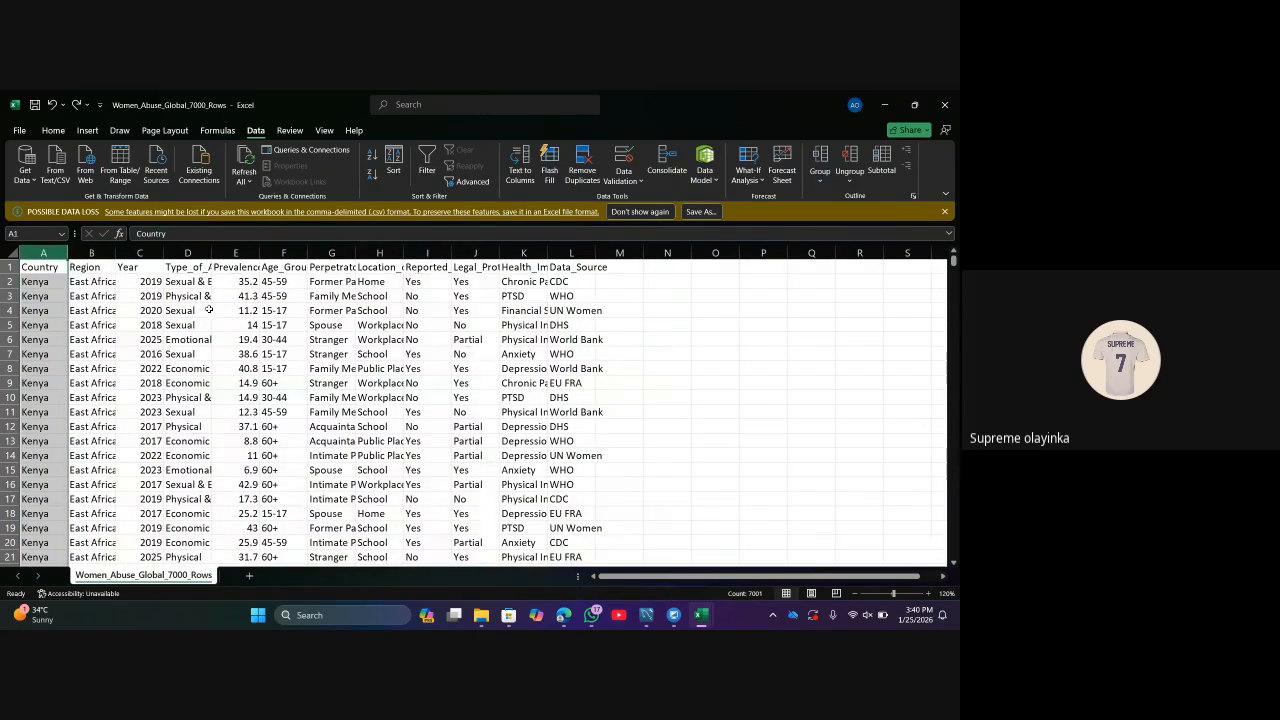
# Fit all columns of the worksheet to the width of their contents at once.
pyautogui.click(11, 251)
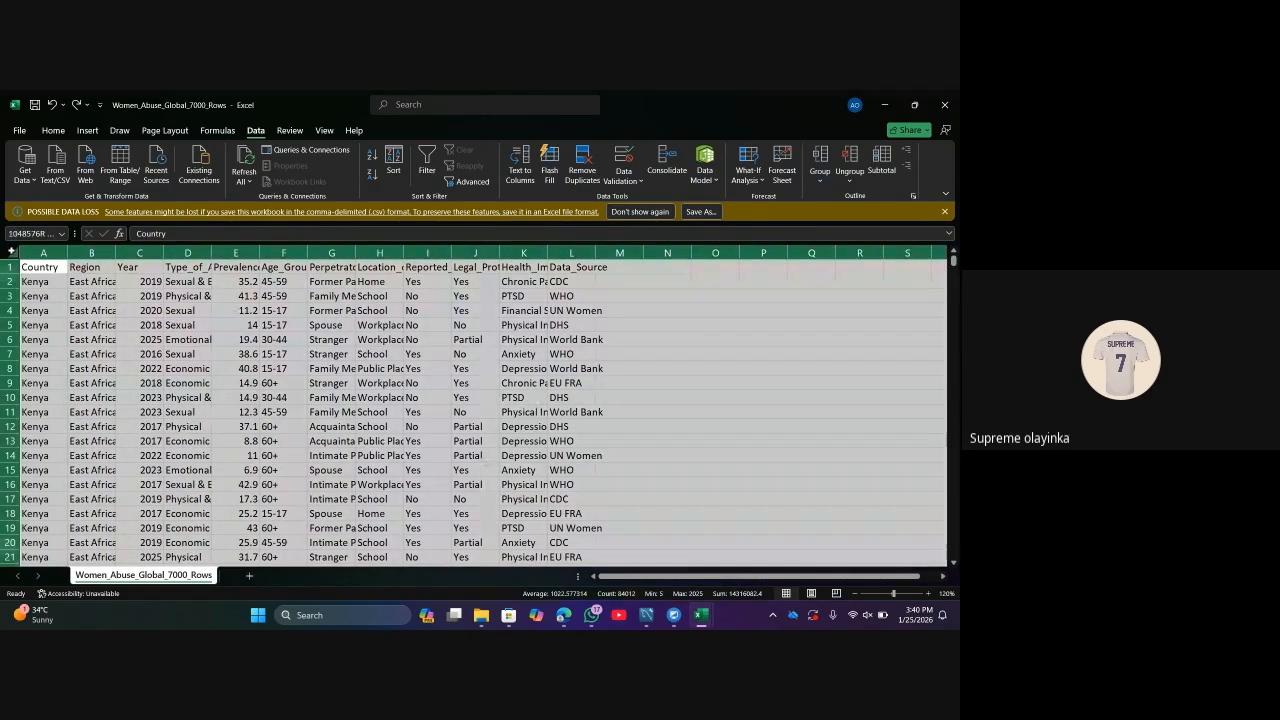
pyautogui.doubleClick(212, 252)
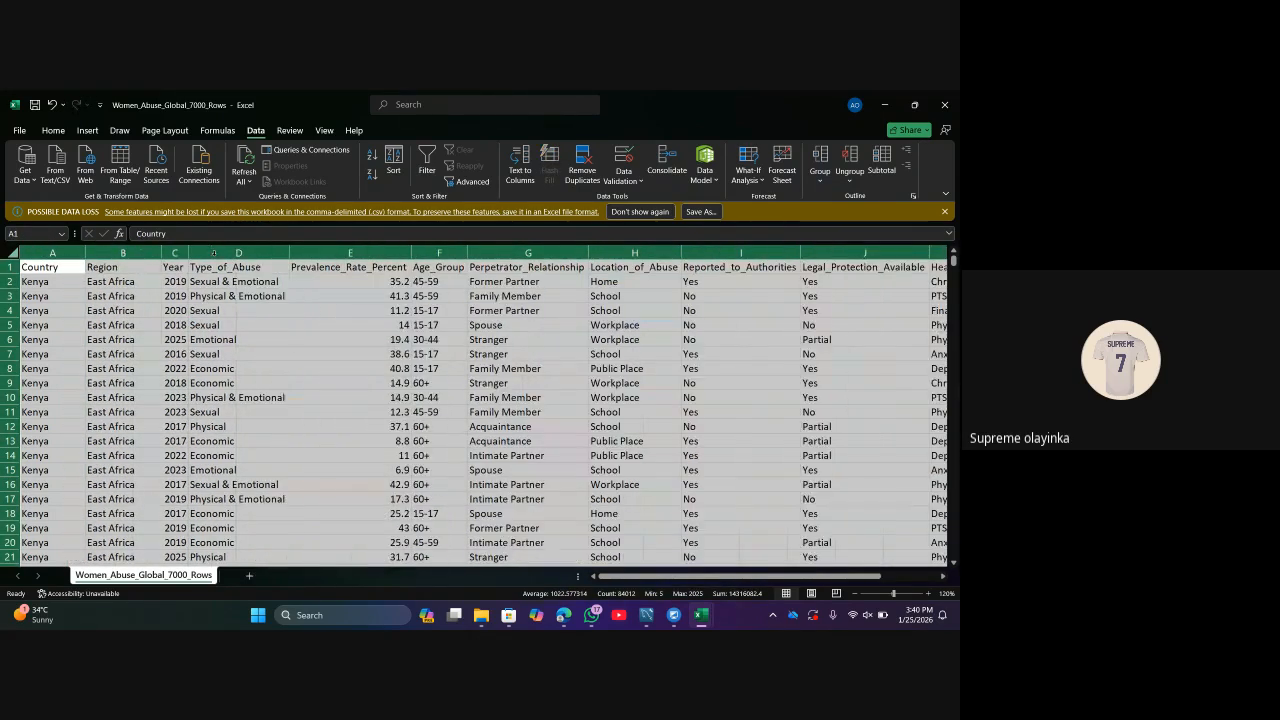
pyautogui.click(400, 397)
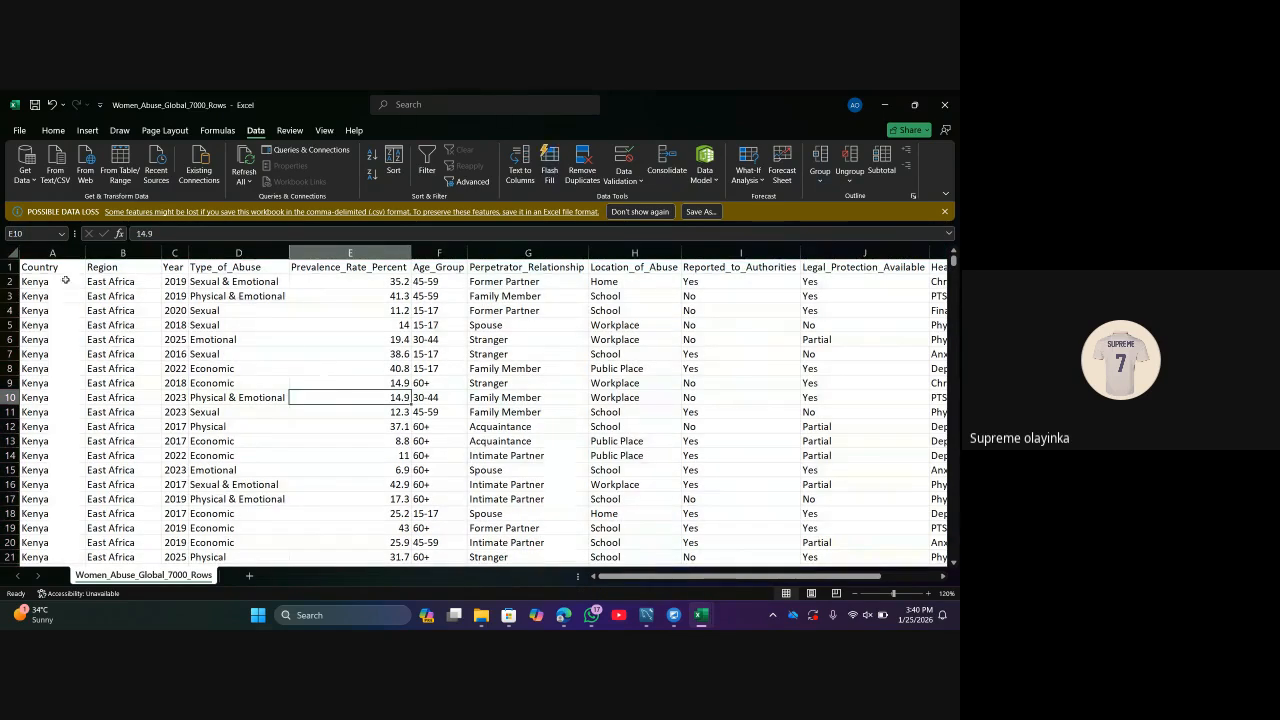
# Insert an empty column before the widened Country column and look across the dataset's columns.
pyautogui.click(56, 253)
pyautogui.rightClick(59, 257)
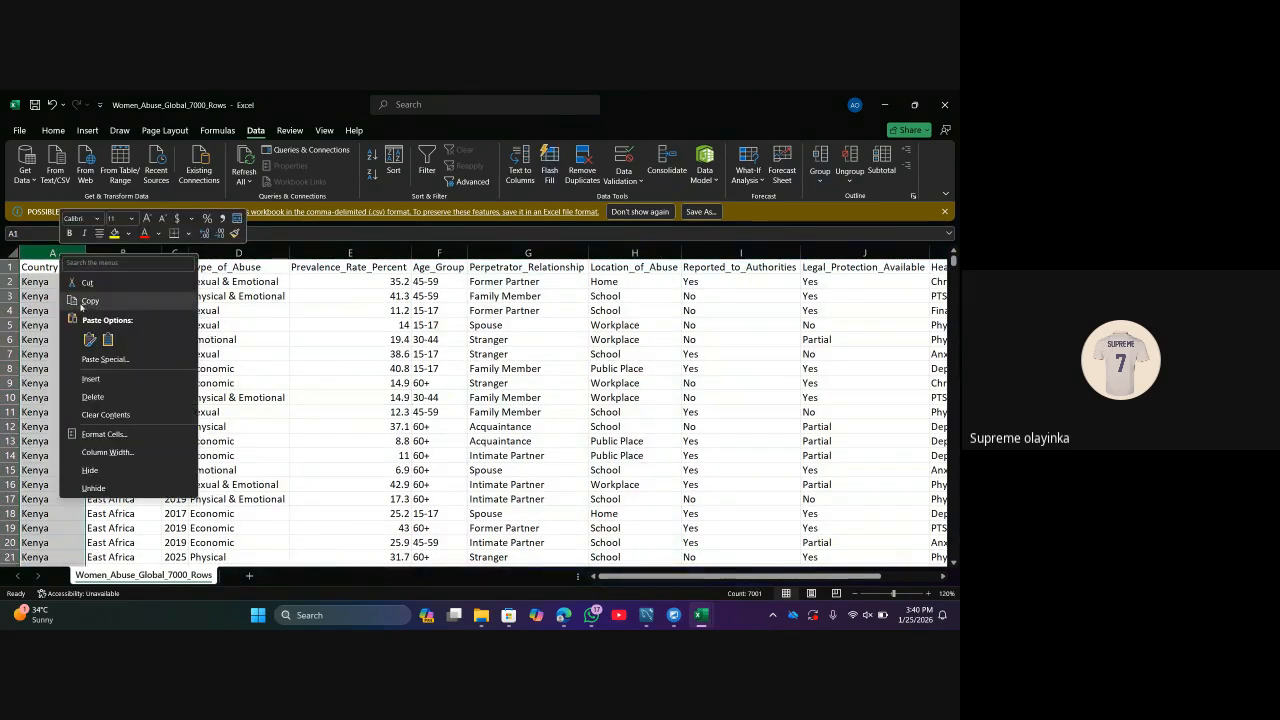
pyautogui.click(92, 379)
pyautogui.hscroll(5, 322, 381)
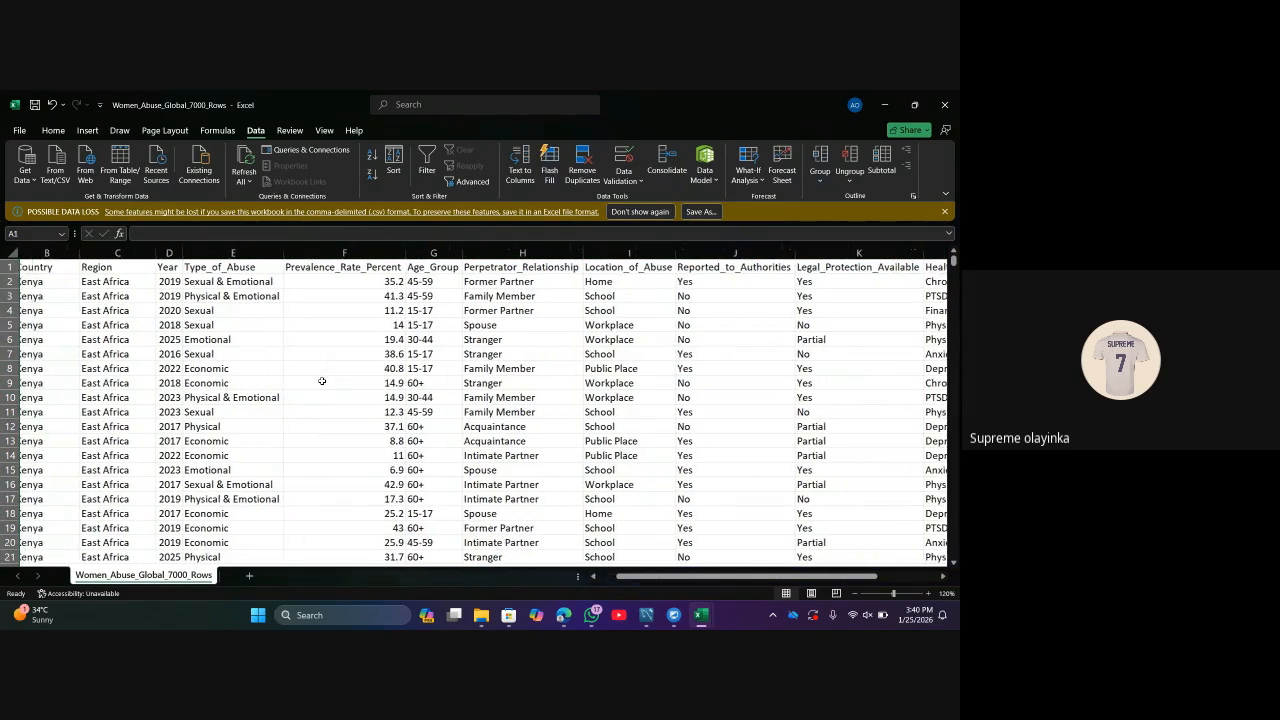
pyautogui.hscroll(2, 322, 381)
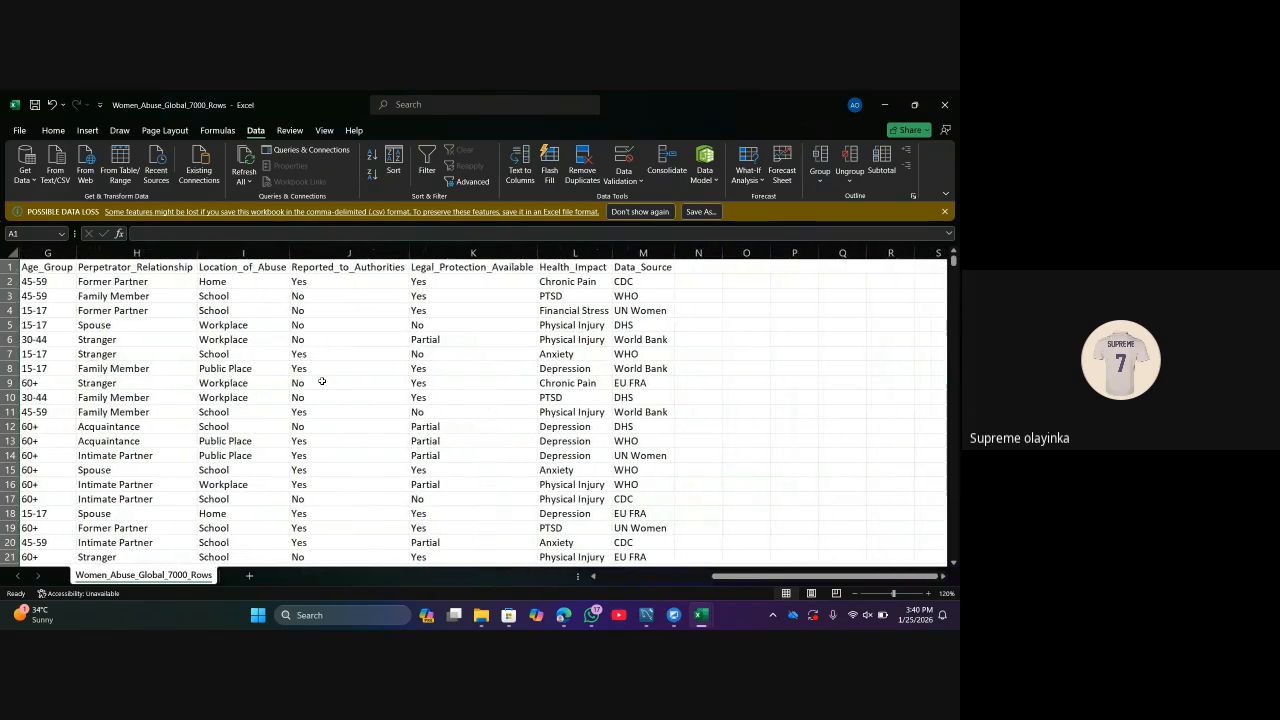
pyautogui.hscroll(-7, 322, 381)
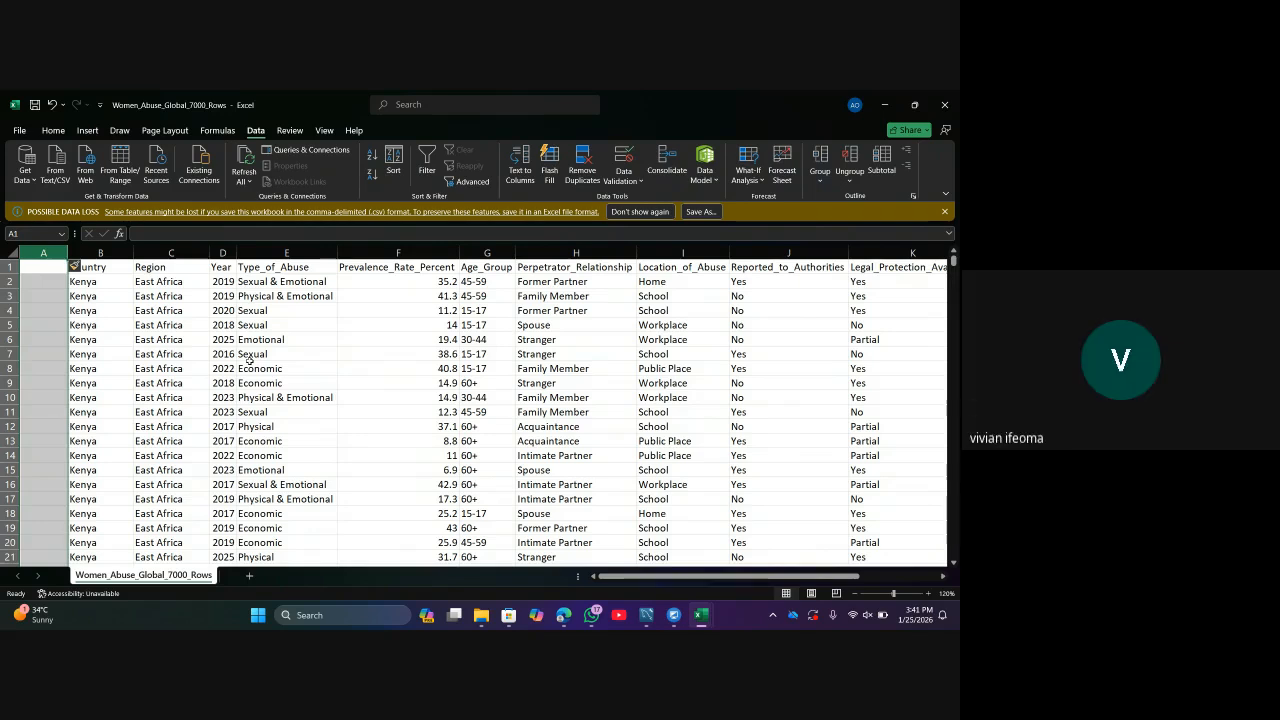
# Turn on filtering for the dataset's header row.
pyautogui.moveTo(250, 368); pyautogui.dragTo(222, 368)
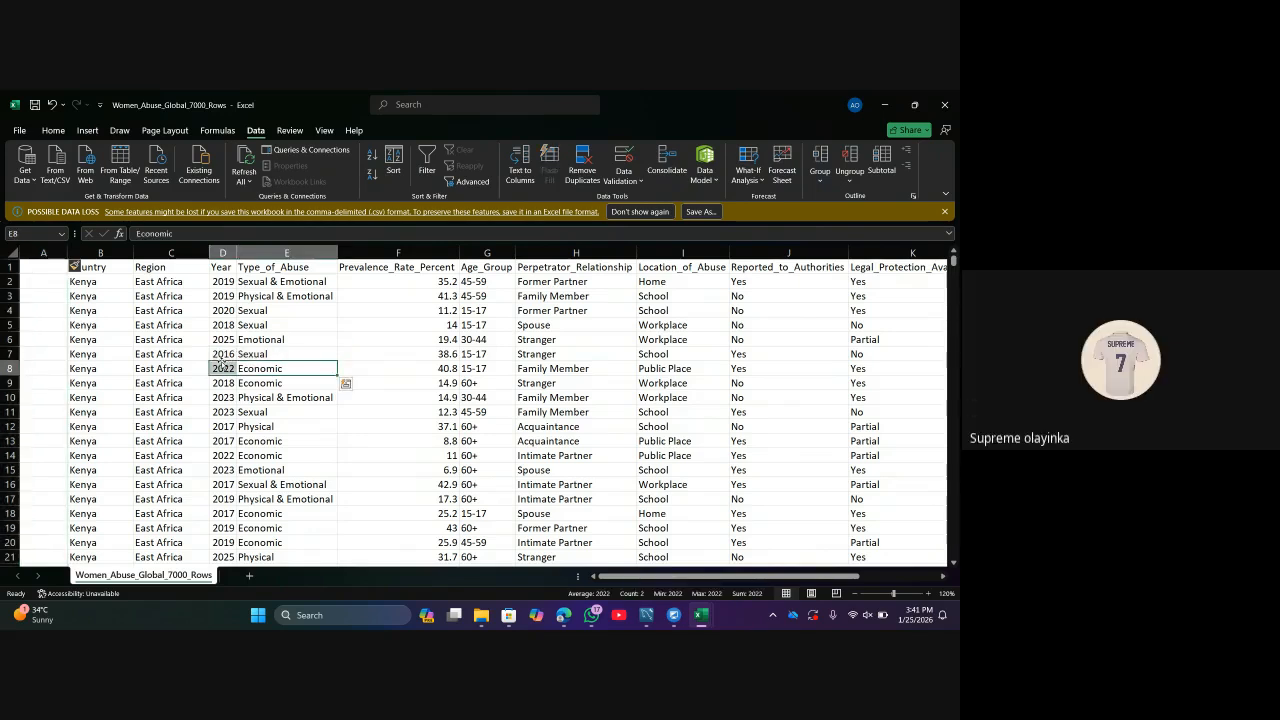
pyautogui.click(375, 406)
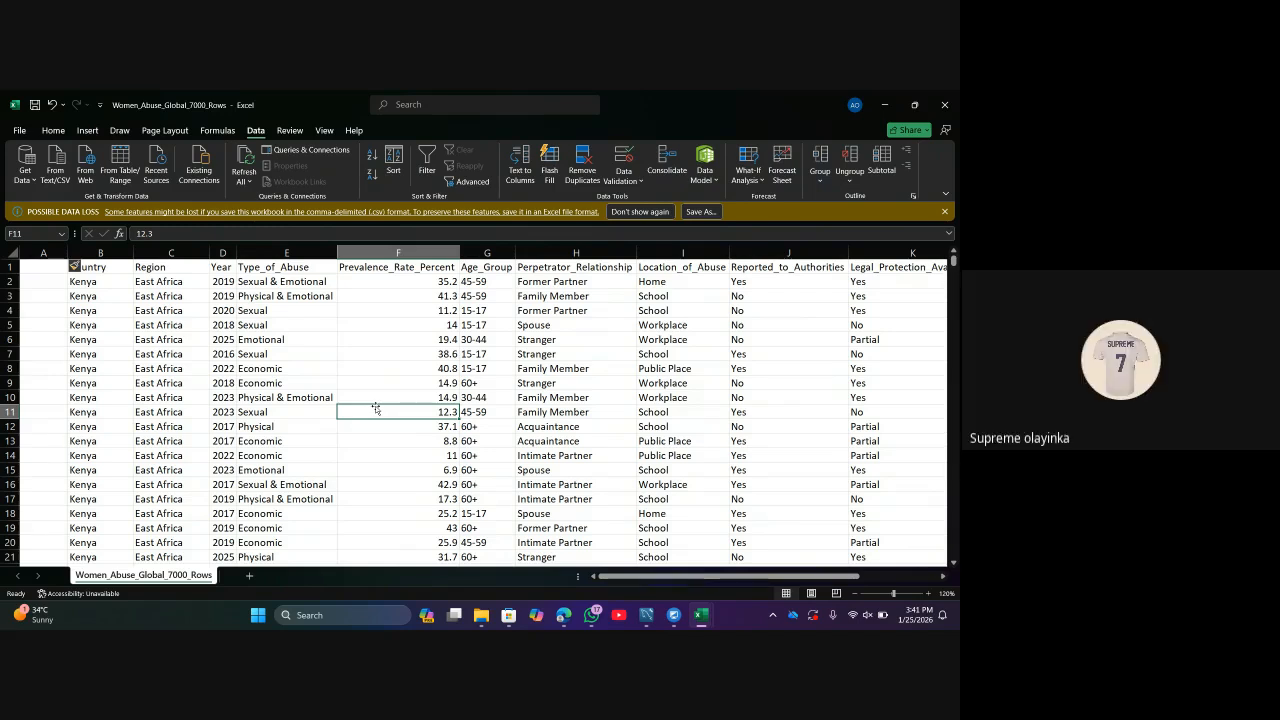
pyautogui.click(172, 455)
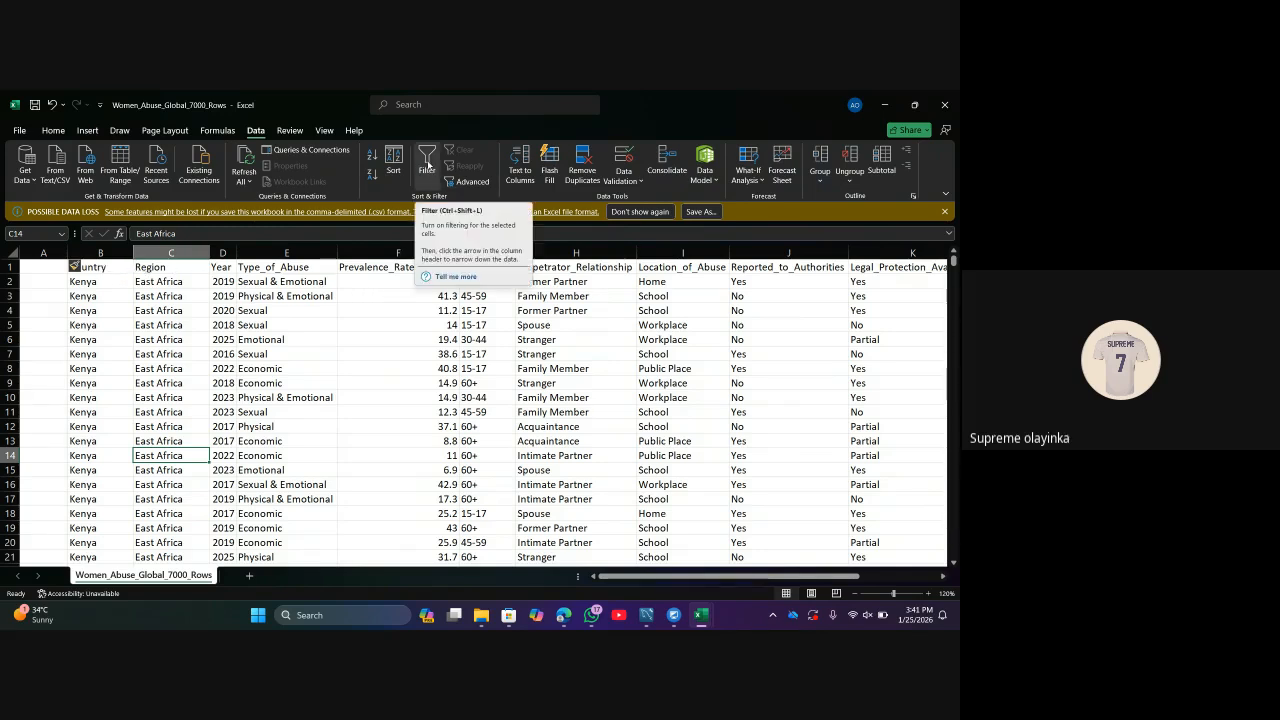
pyautogui.click(428, 165)
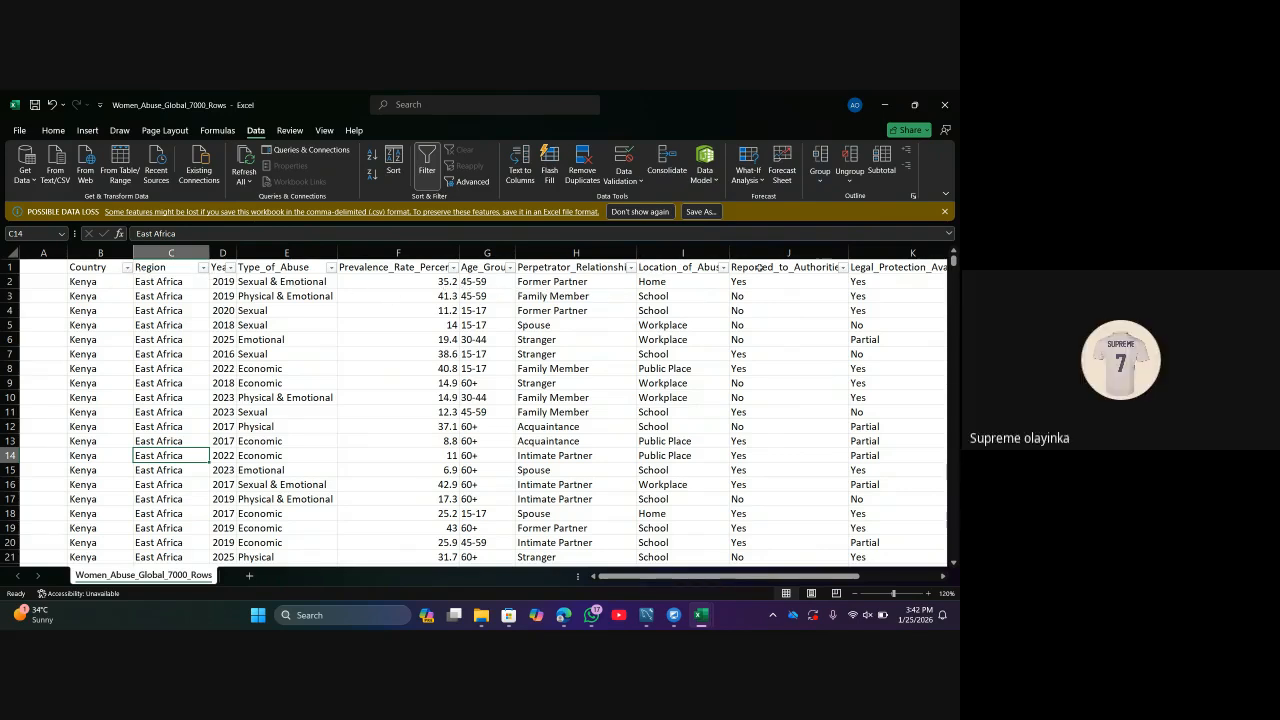
# Look through the list of countries in the Country column's filter, keeping all of them selected.
pyautogui.click(127, 267)
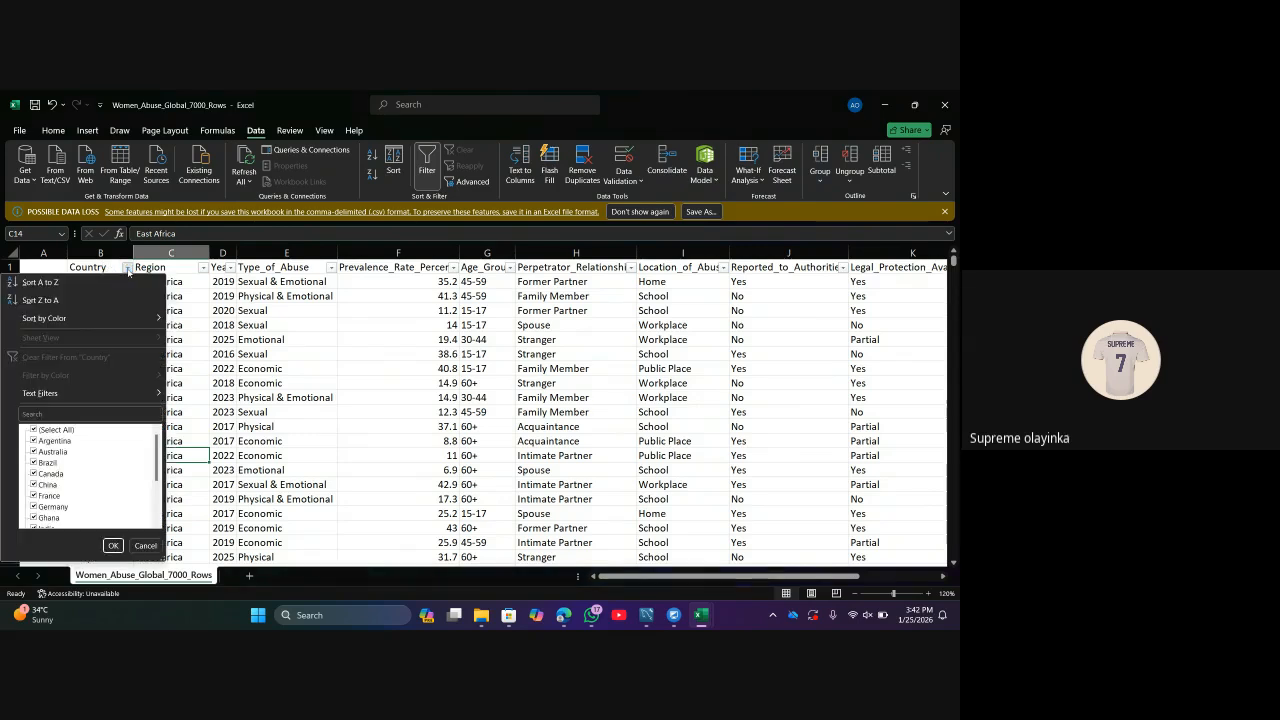
pyautogui.moveTo(156, 452)
pyautogui.mouseDown()
pyautogui.moveTo(156, 508)
pyautogui.moveTo(158, 440)
pyautogui.mouseUp()
pyautogui.moveTo(157, 474); pyautogui.dragTo(155, 512)
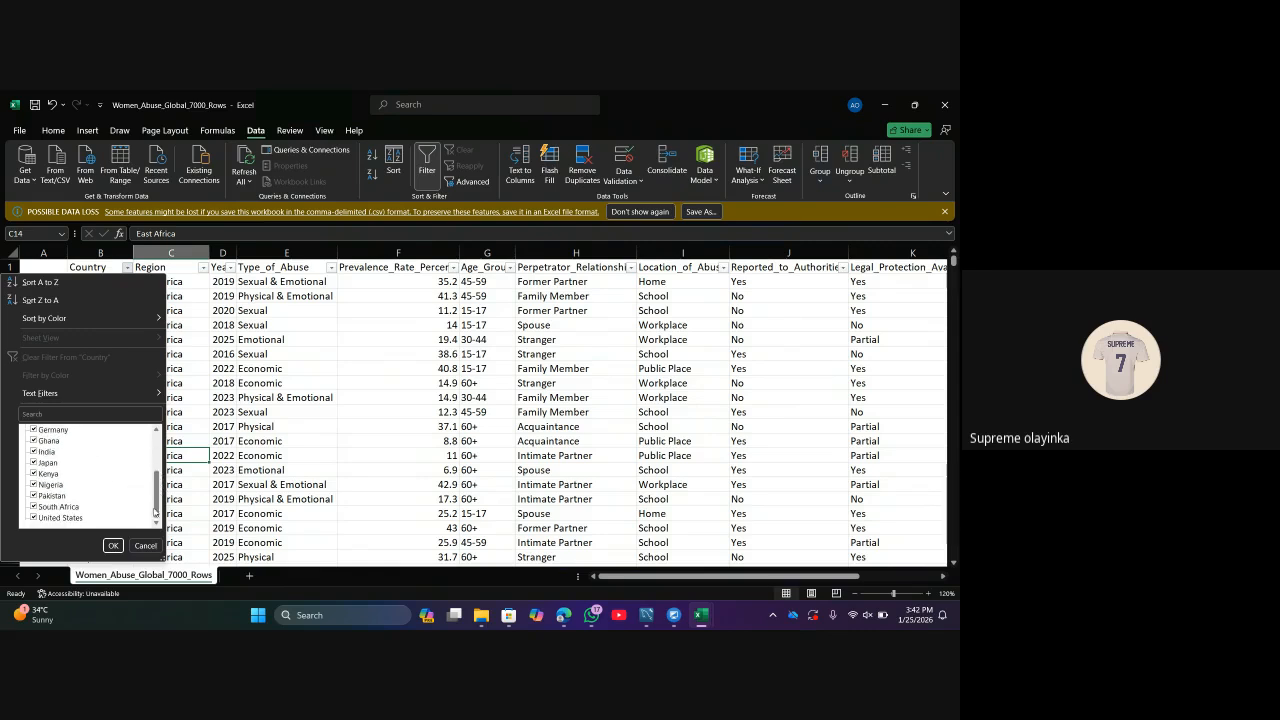
pyautogui.scroll(3, 153, 515)
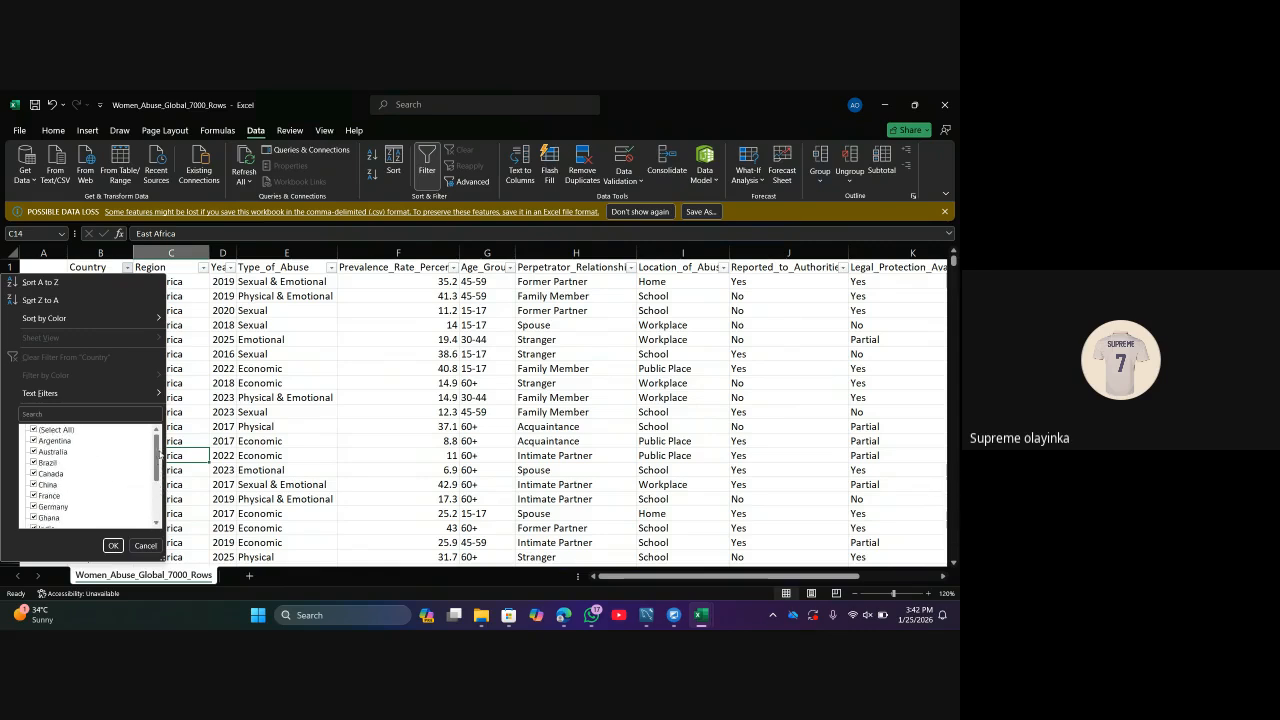
pyautogui.click(113, 546)
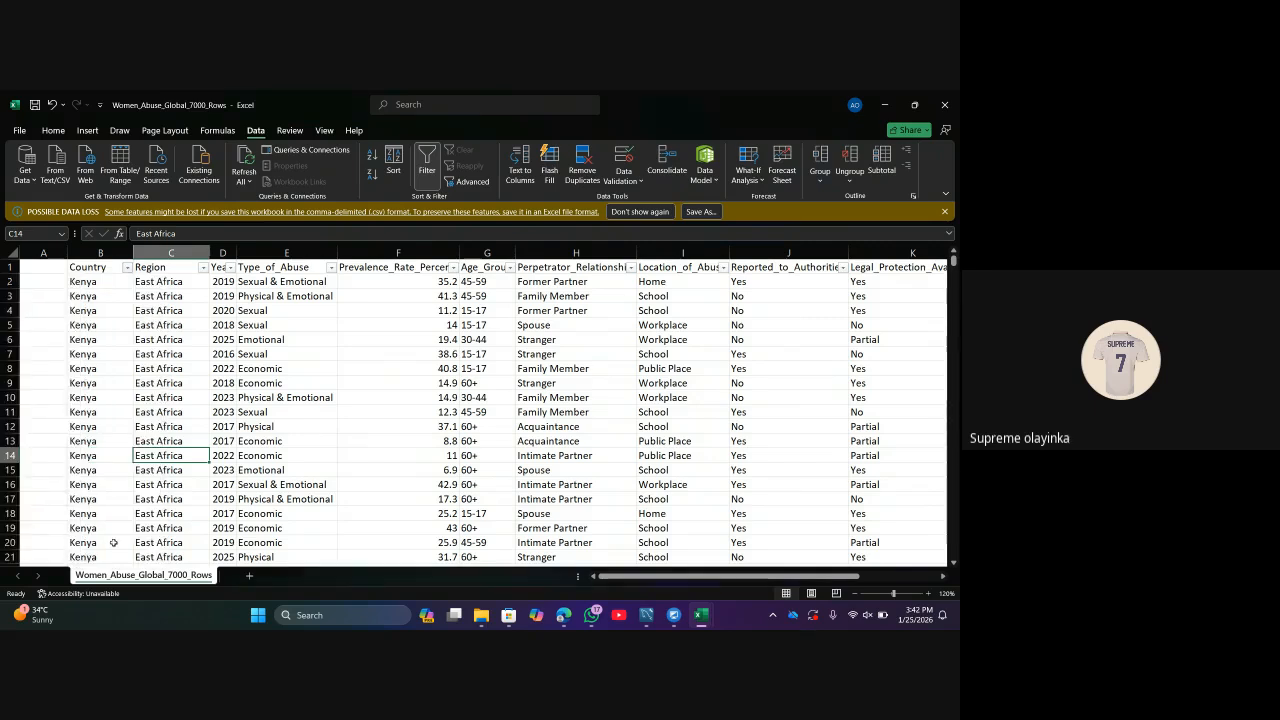
# Filter the Region column to show only West Africa.
pyautogui.click(203, 268)
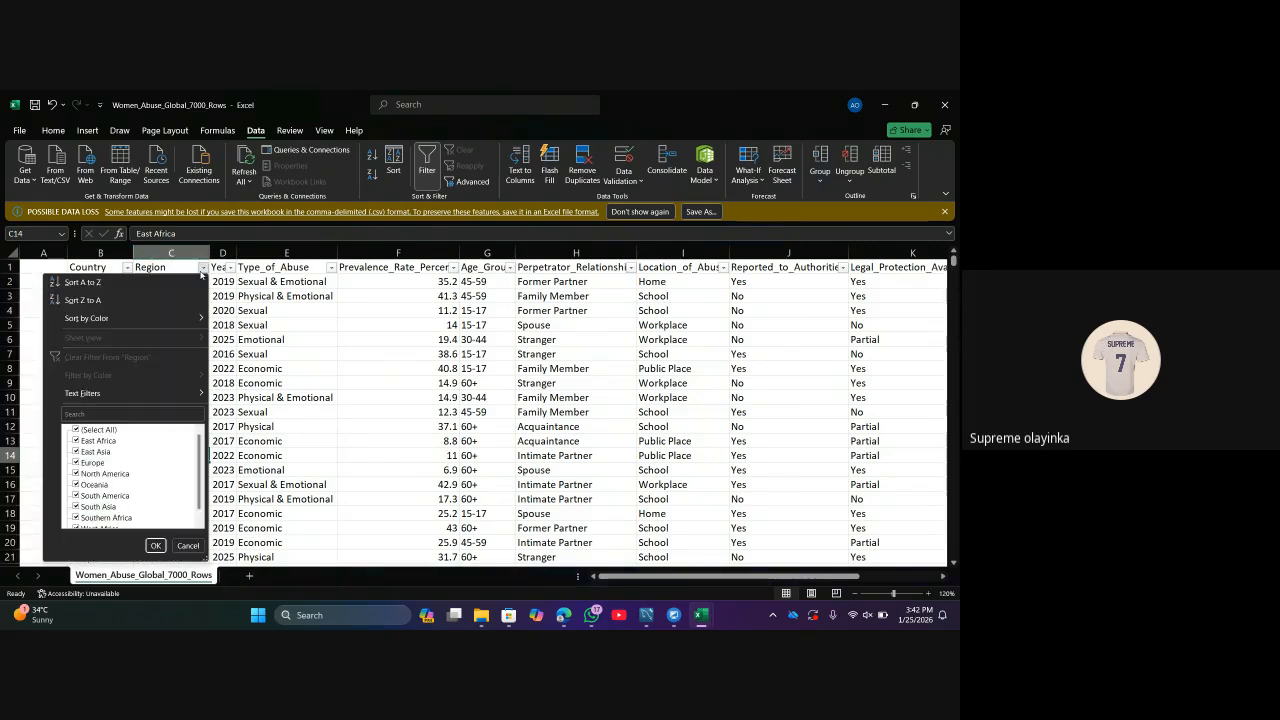
pyautogui.scroll(-1, 197, 483)
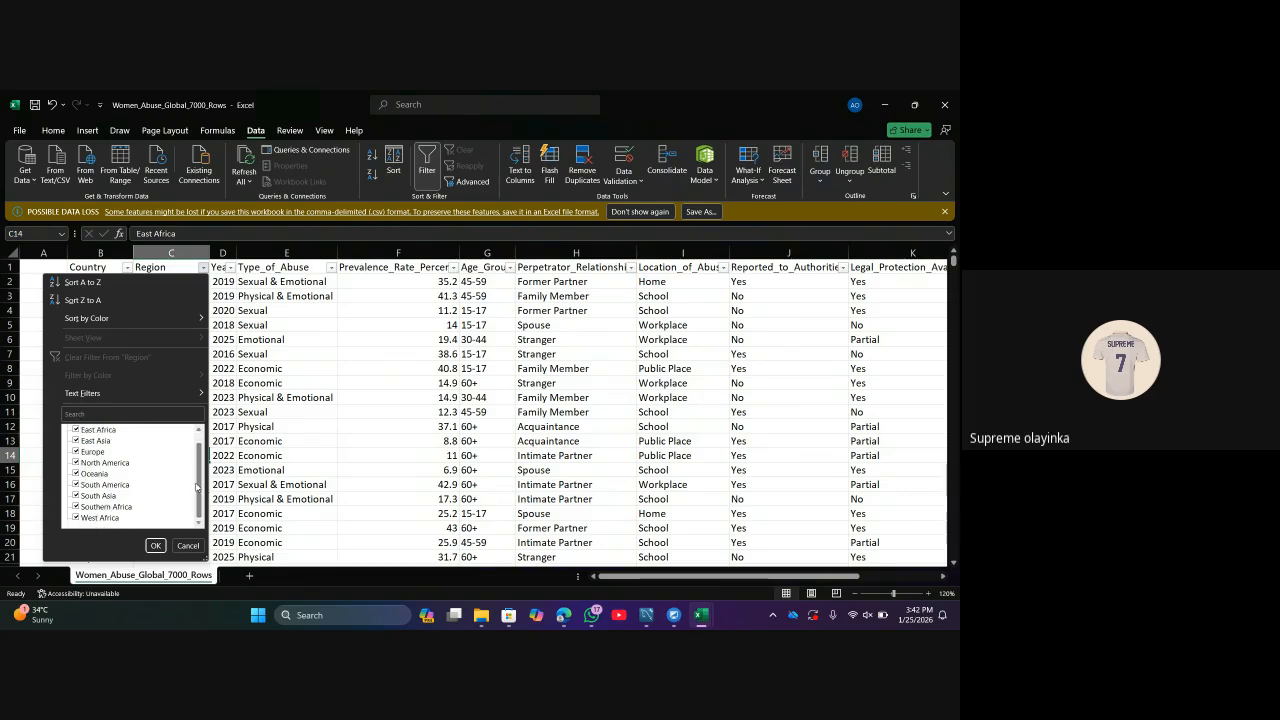
pyautogui.scroll(1, 197, 486)
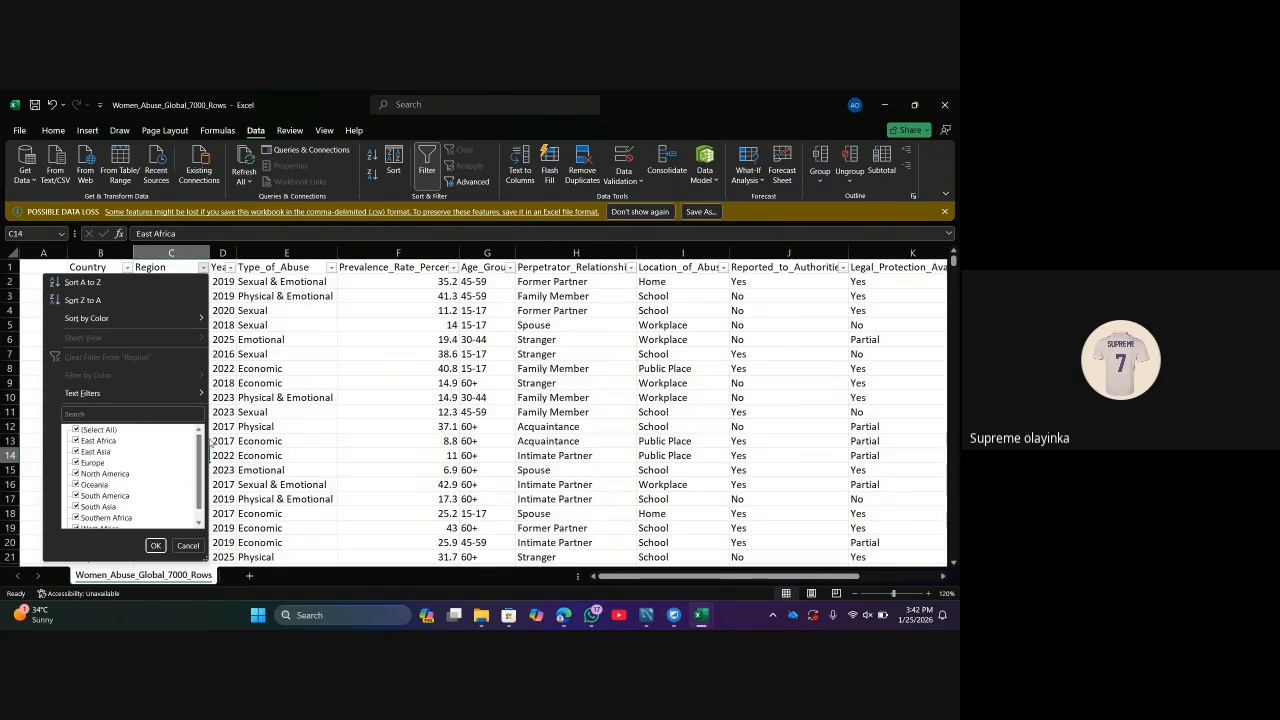
pyautogui.click(80, 432)
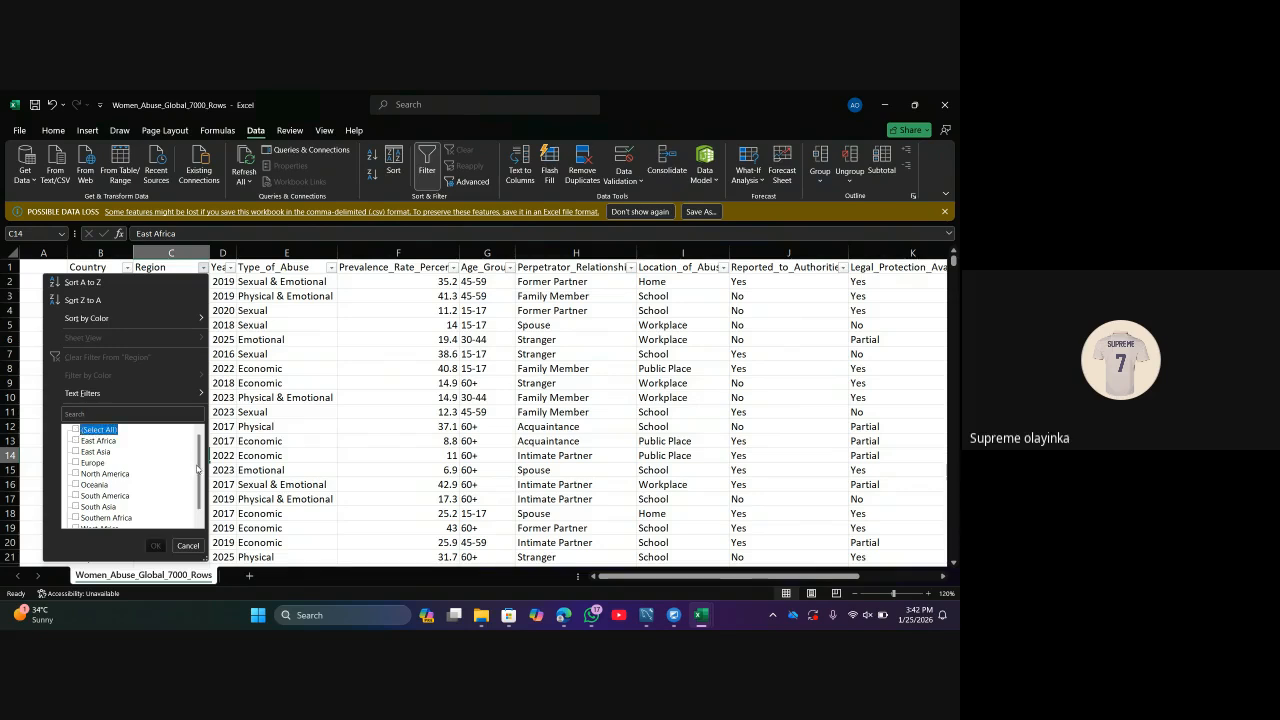
pyautogui.scroll(-1, 197, 468)
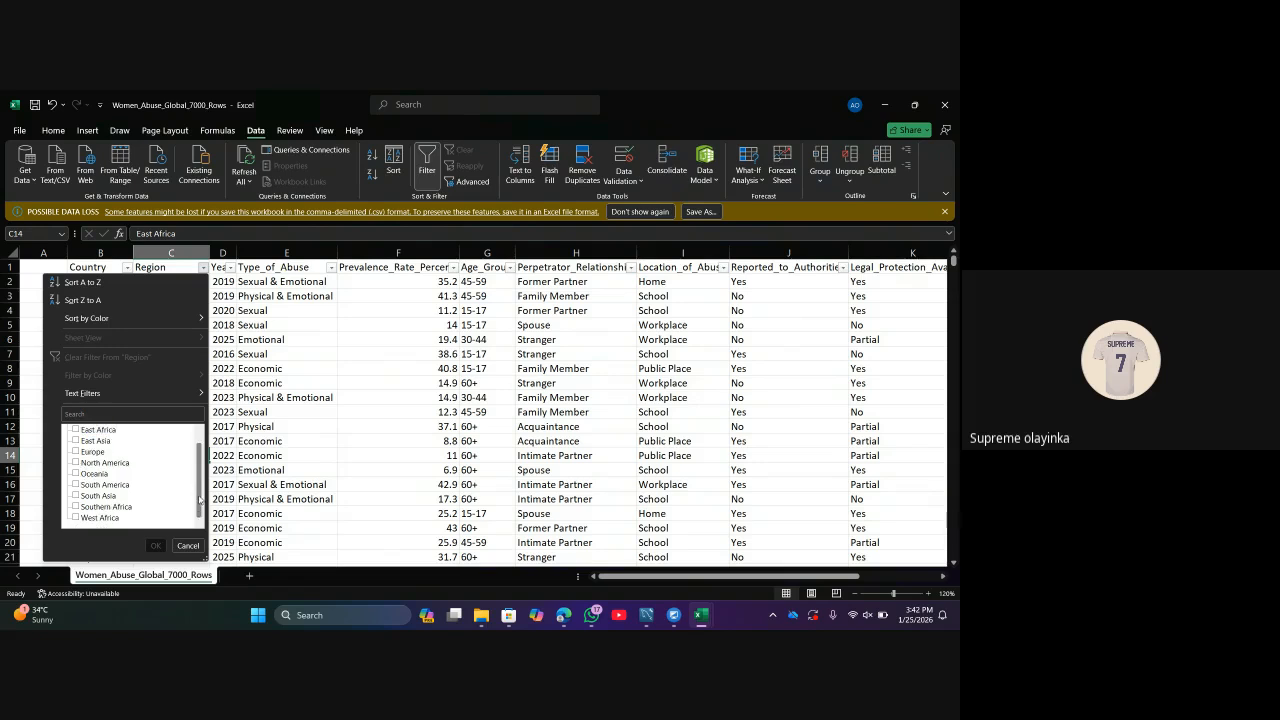
pyautogui.click(76, 518)
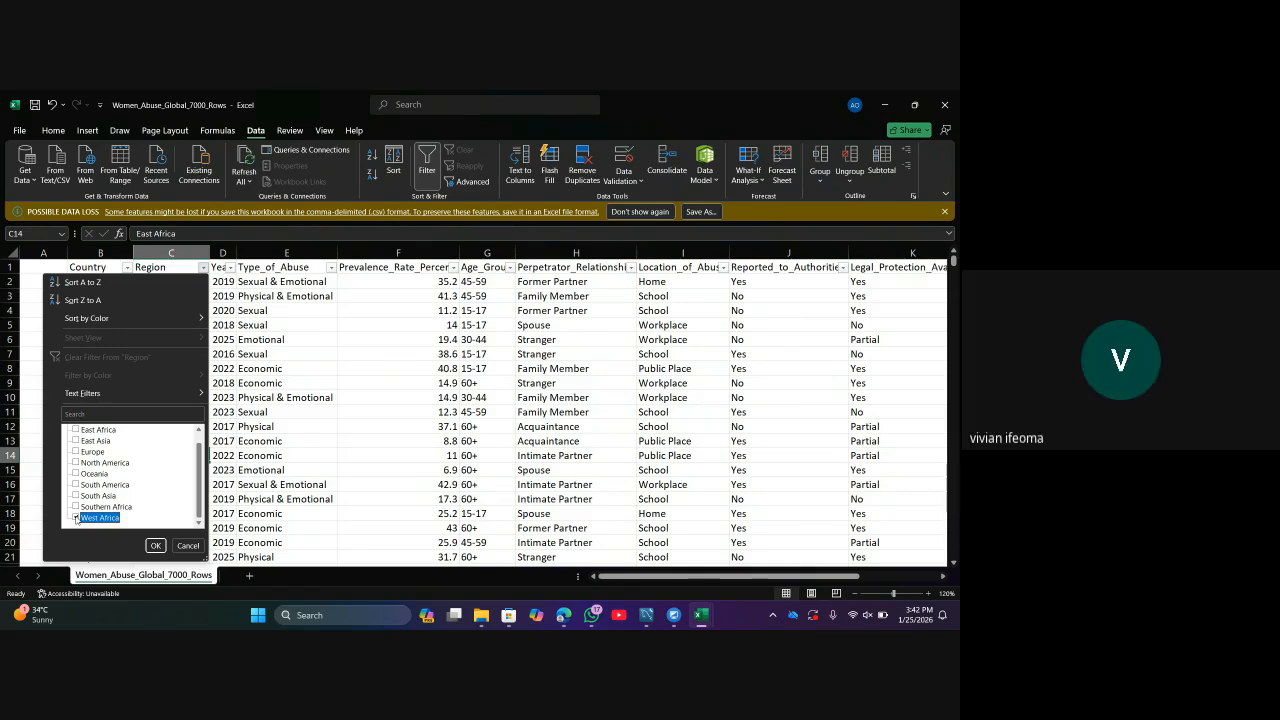
pyautogui.click(156, 546)
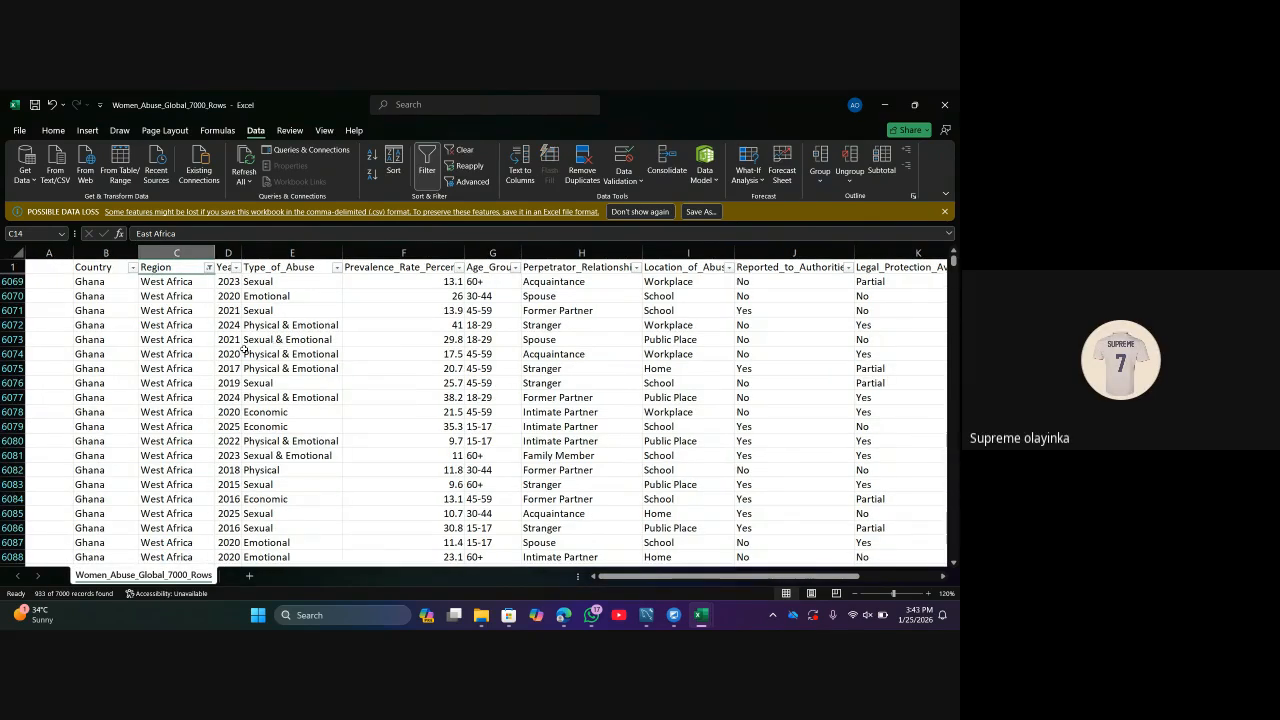
# Examine the filtered West Africa records, looking down the rows and across the columns, and return to the first record.
pyautogui.scroll(-2, 240, 349)
pyautogui.scroll(-20, 240, 349)
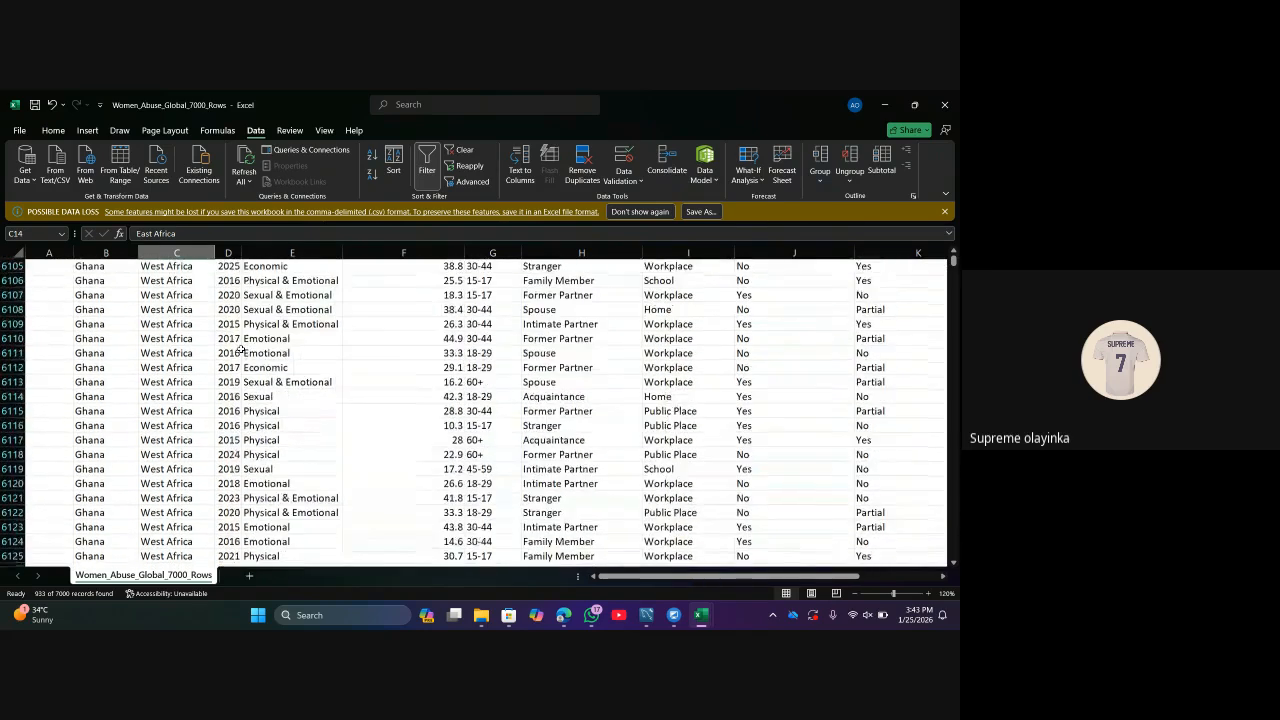
pyautogui.scroll(-11, 240, 349)
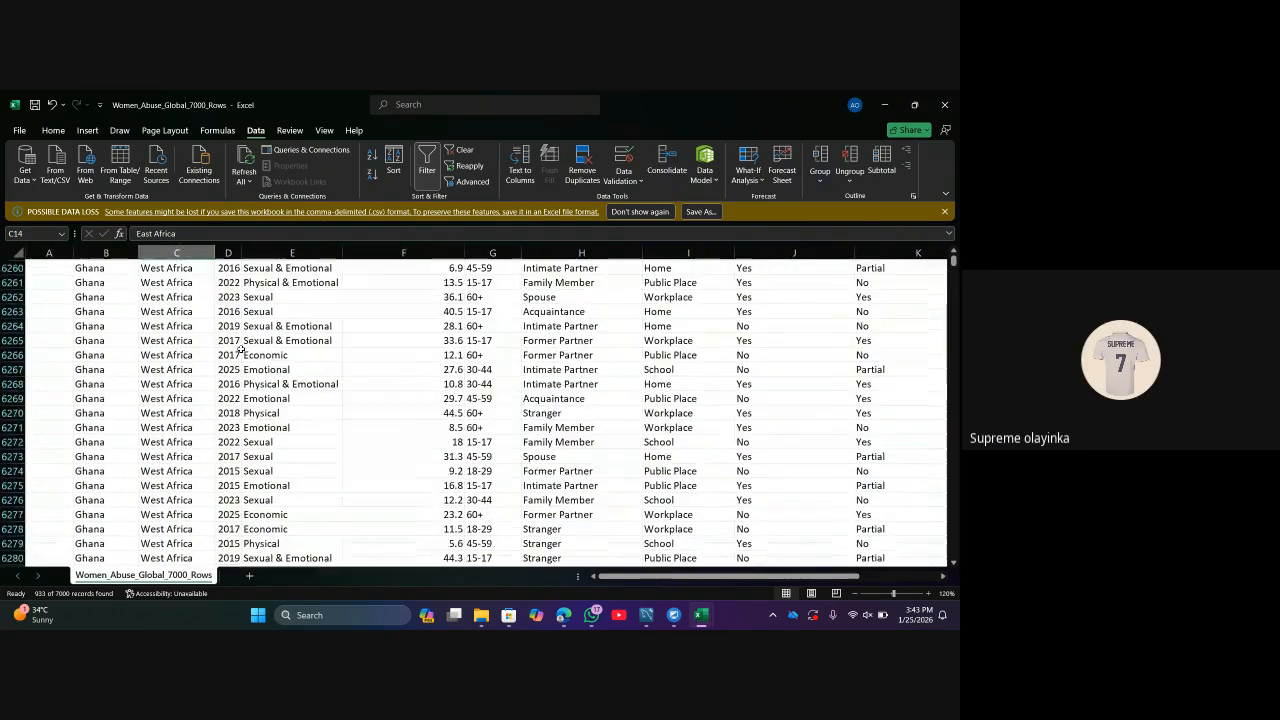
pyautogui.hscroll(4, 240, 347)
pyautogui.scroll(7, 240, 347)
pyautogui.hscroll(-4, 240, 347)
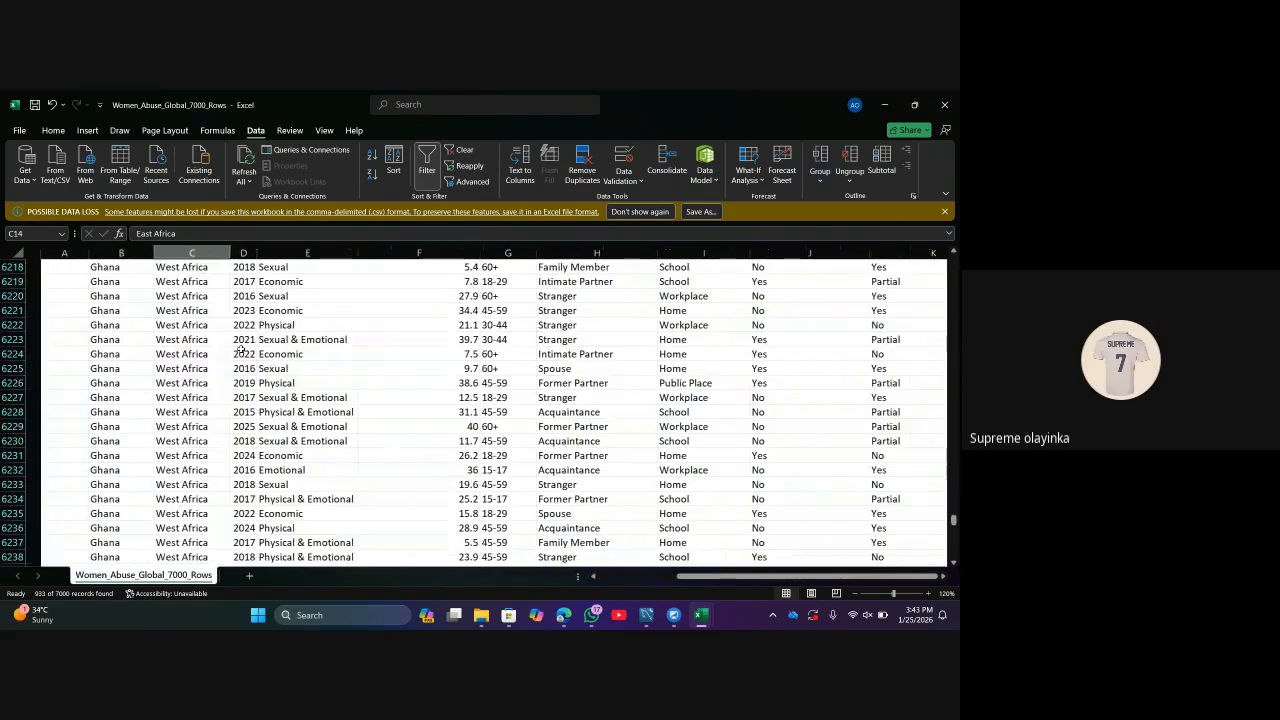
pyautogui.scroll(13, 240, 347)
pyautogui.scroll(20, 240, 349)
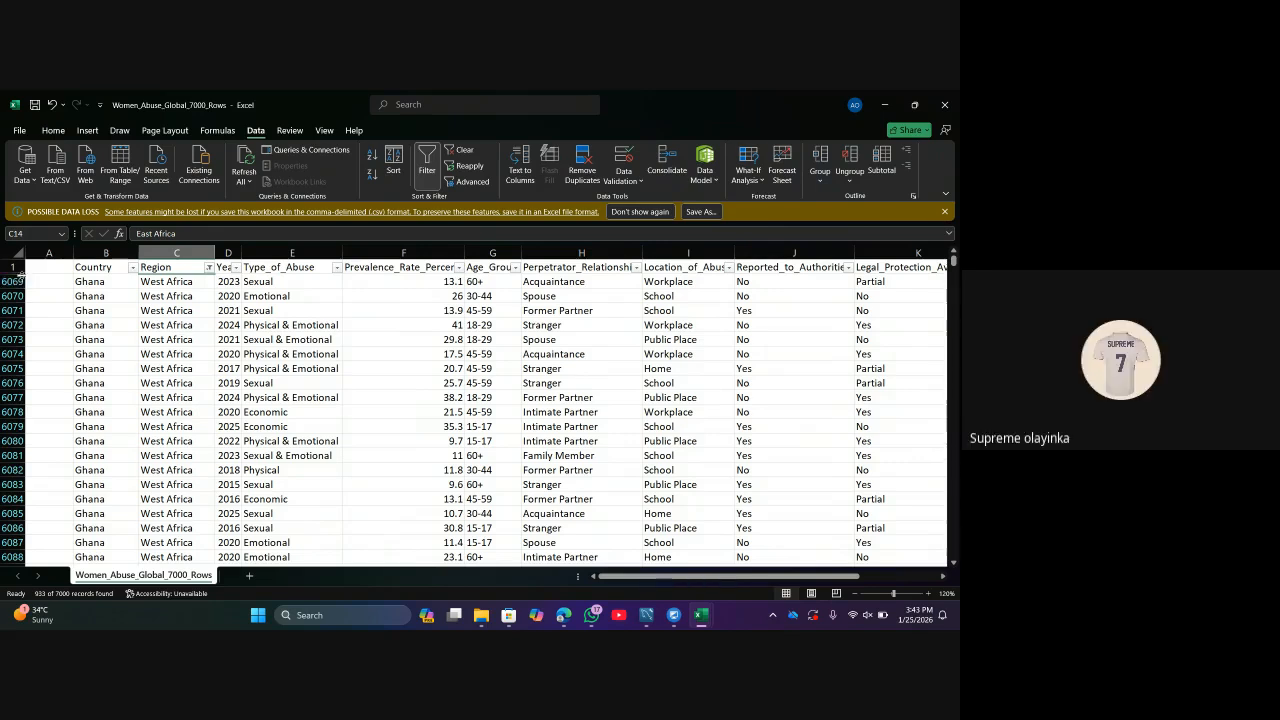
# Try to reveal the hidden row 6068 directly below the header by enlarging its height.
pyautogui.moveTo(20, 273); pyautogui.dragTo(20, 304)
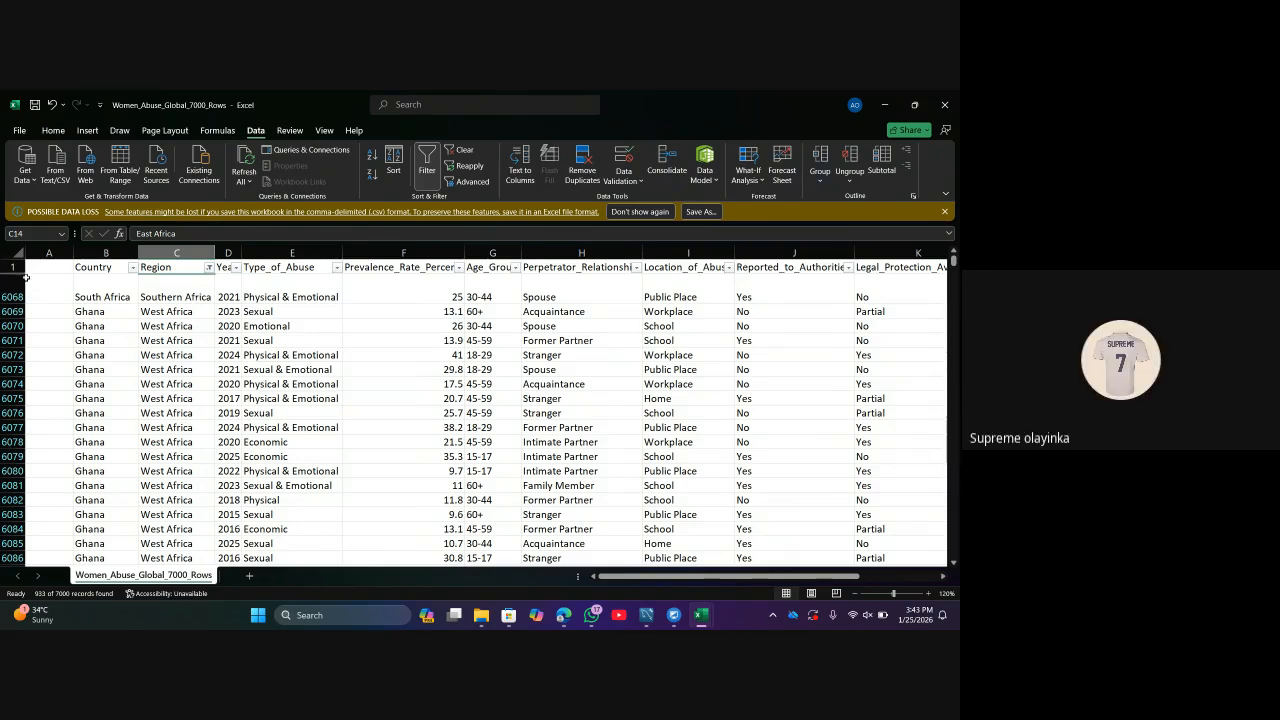
pyautogui.scroll(-1, 22, 276)
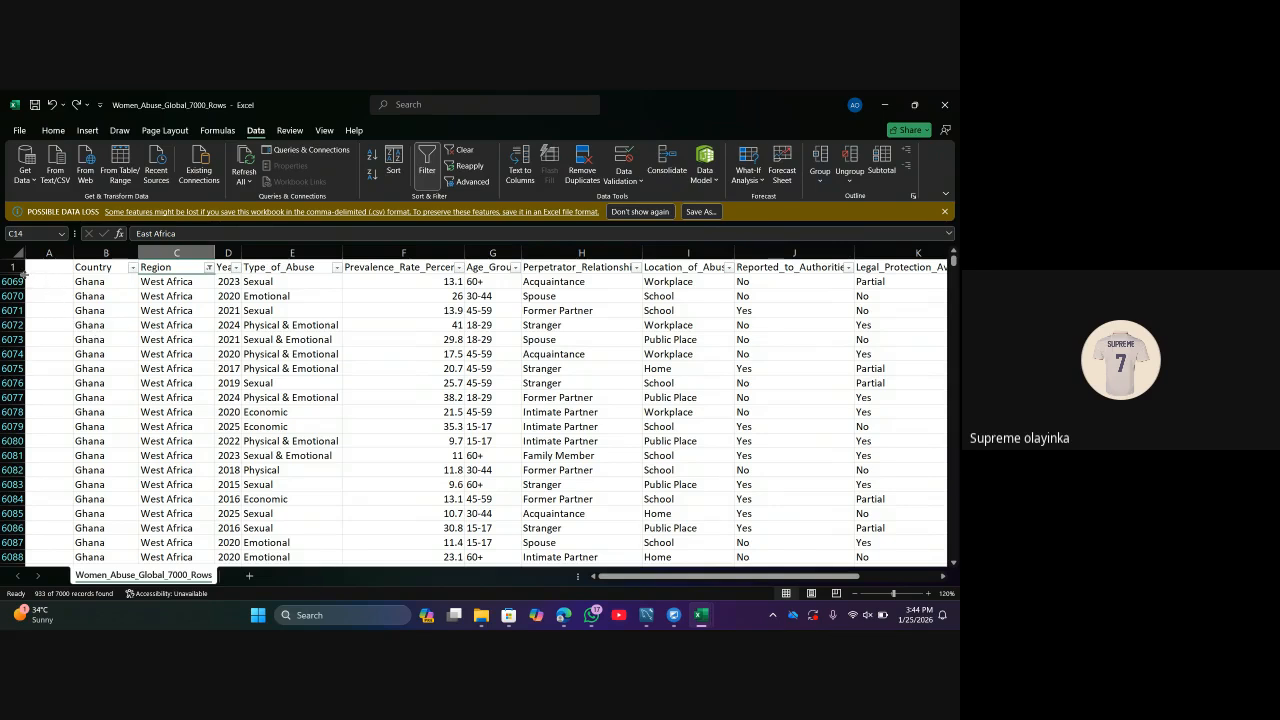
# Clear the filter from the Region column.
pyautogui.click(350, 366)
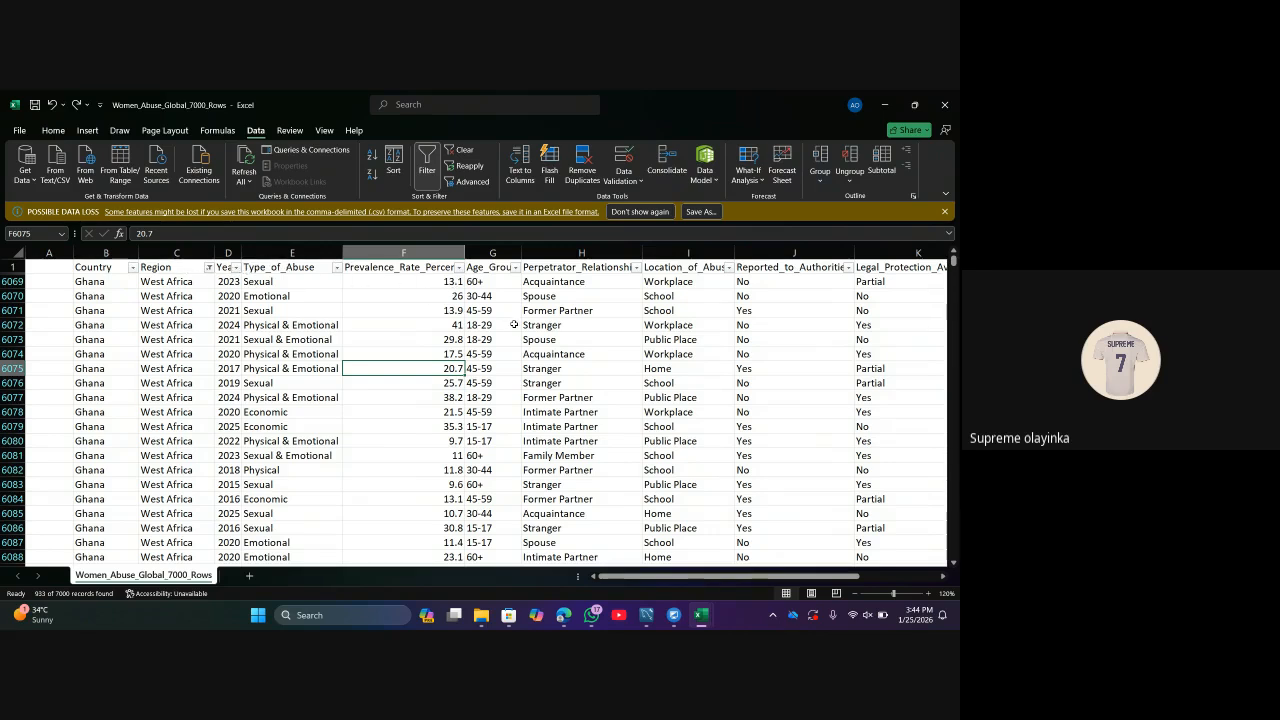
pyautogui.click(208, 268)
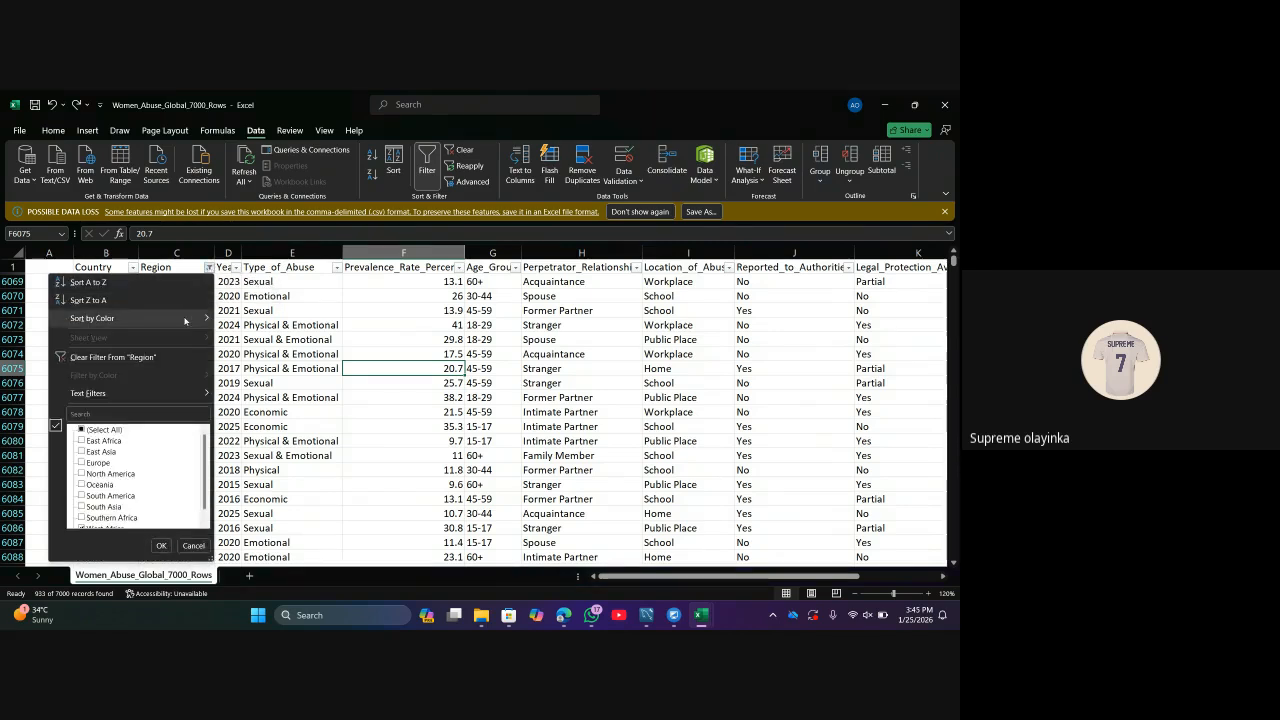
pyautogui.click(157, 357)
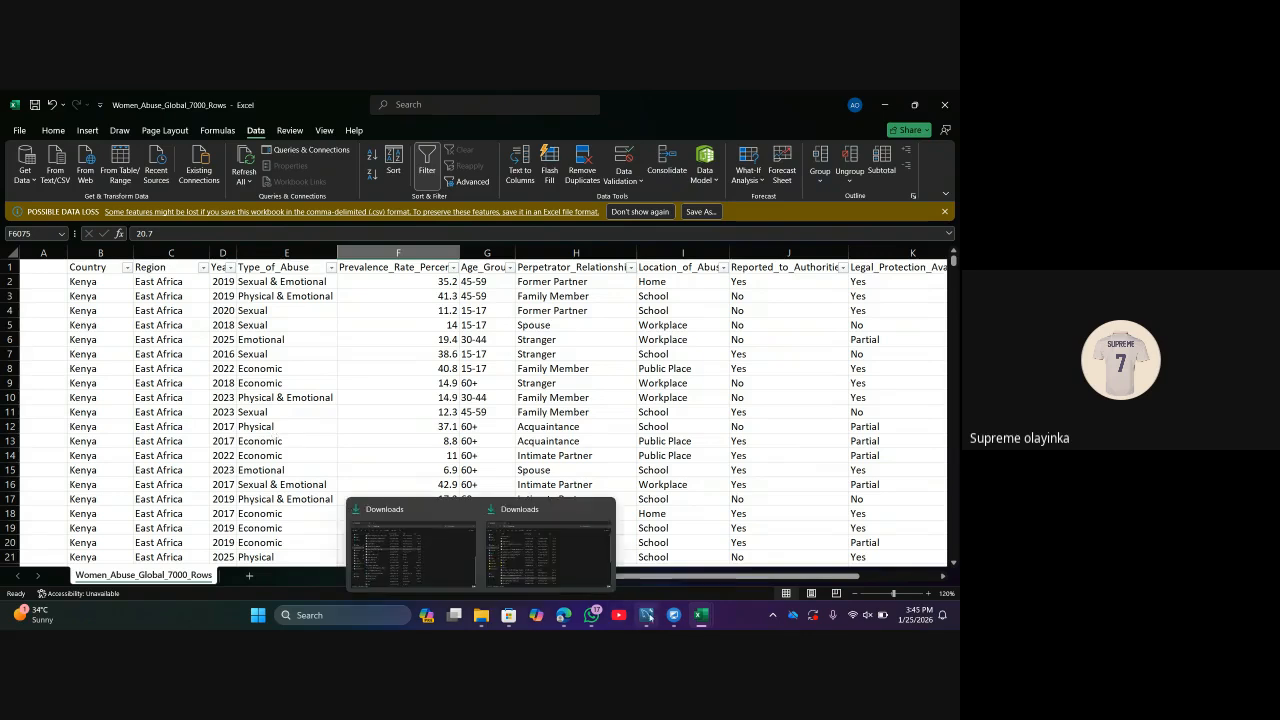
# Switch to the Book1 workbook and turn on filtering for the table of names, departments and salaries.
pyautogui.moveTo(700, 618)
pyautogui.click(813, 557)
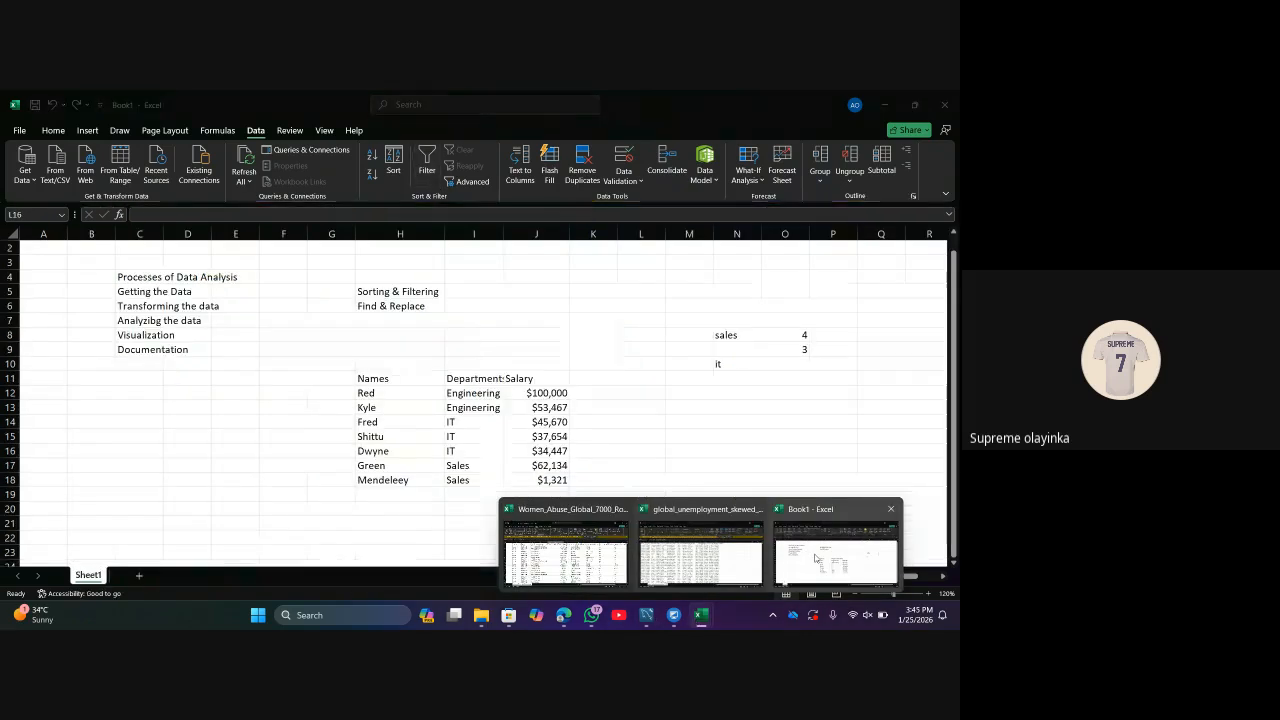
pyautogui.click(412, 476)
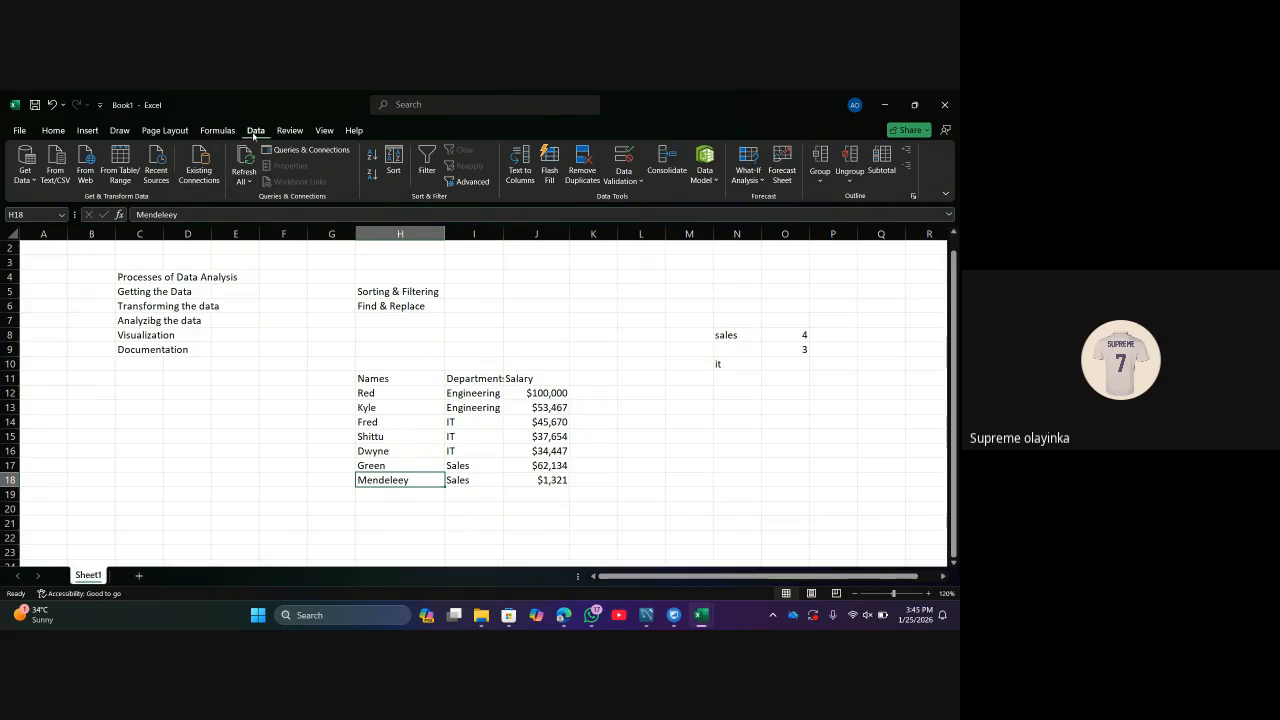
pyautogui.click(421, 168)
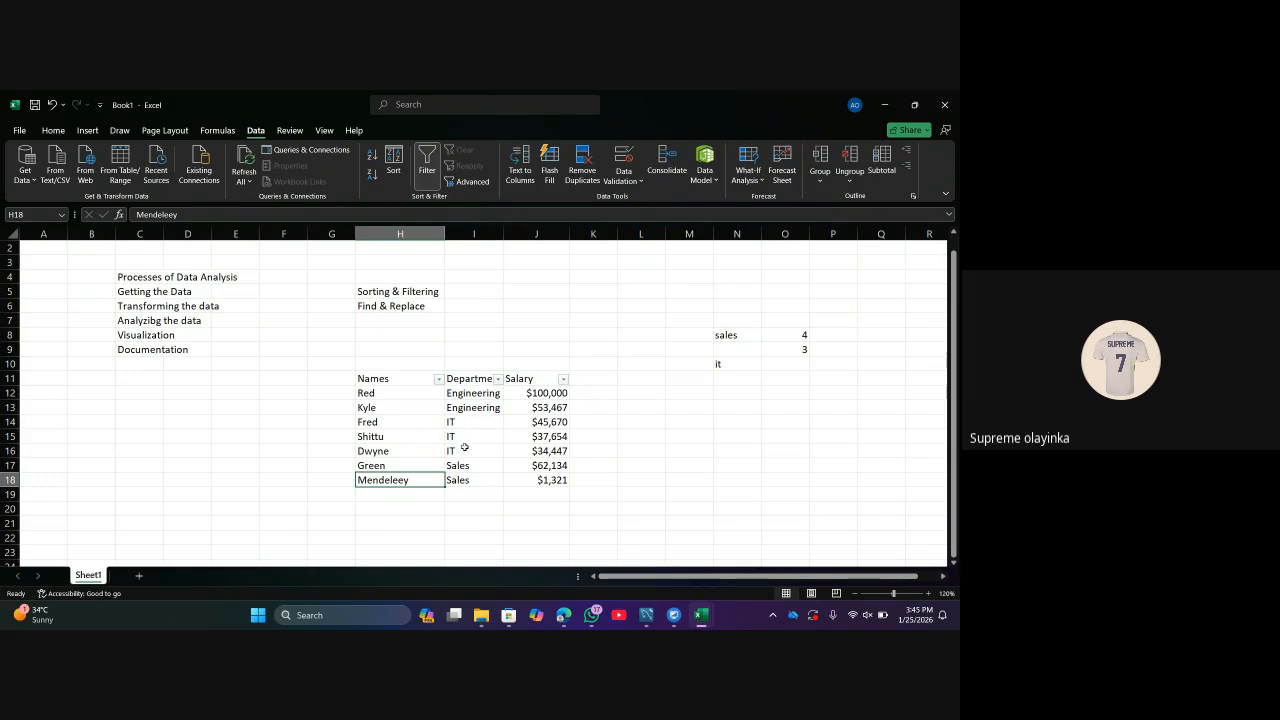
# Filter the Departments column to show only Engineering.
pyautogui.click(496, 380)
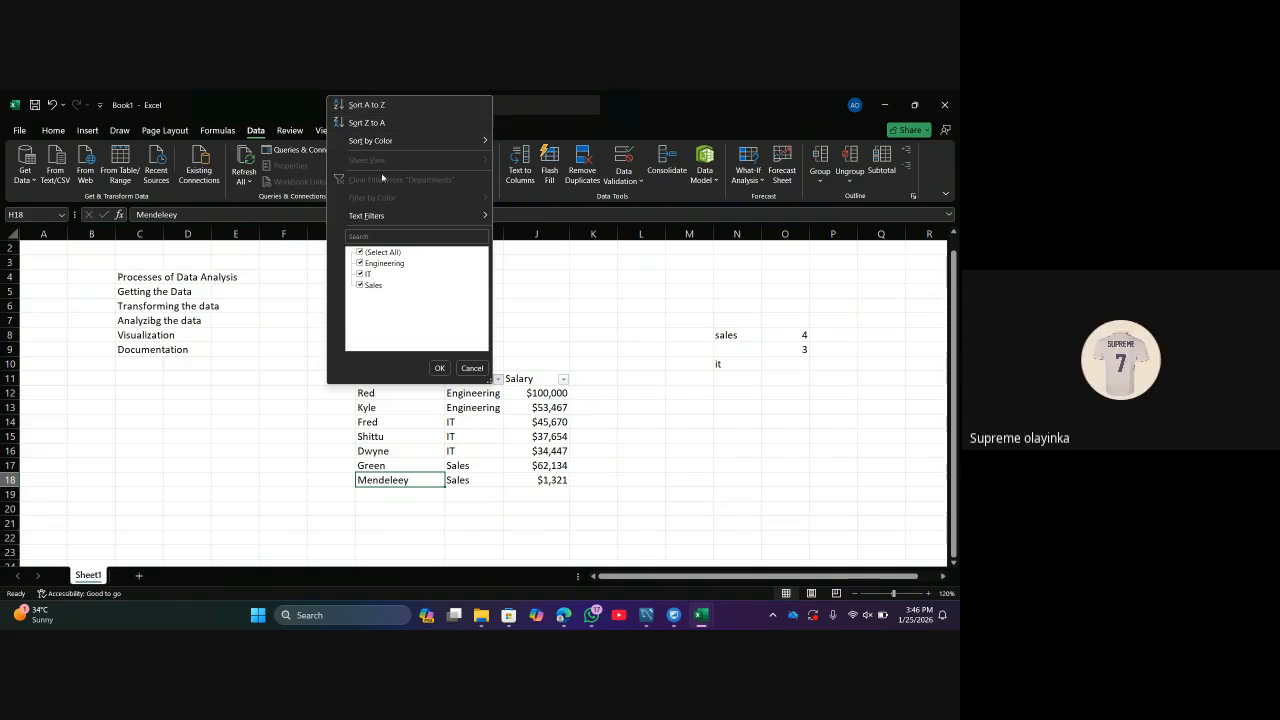
pyautogui.click(360, 256)
pyautogui.click(360, 262)
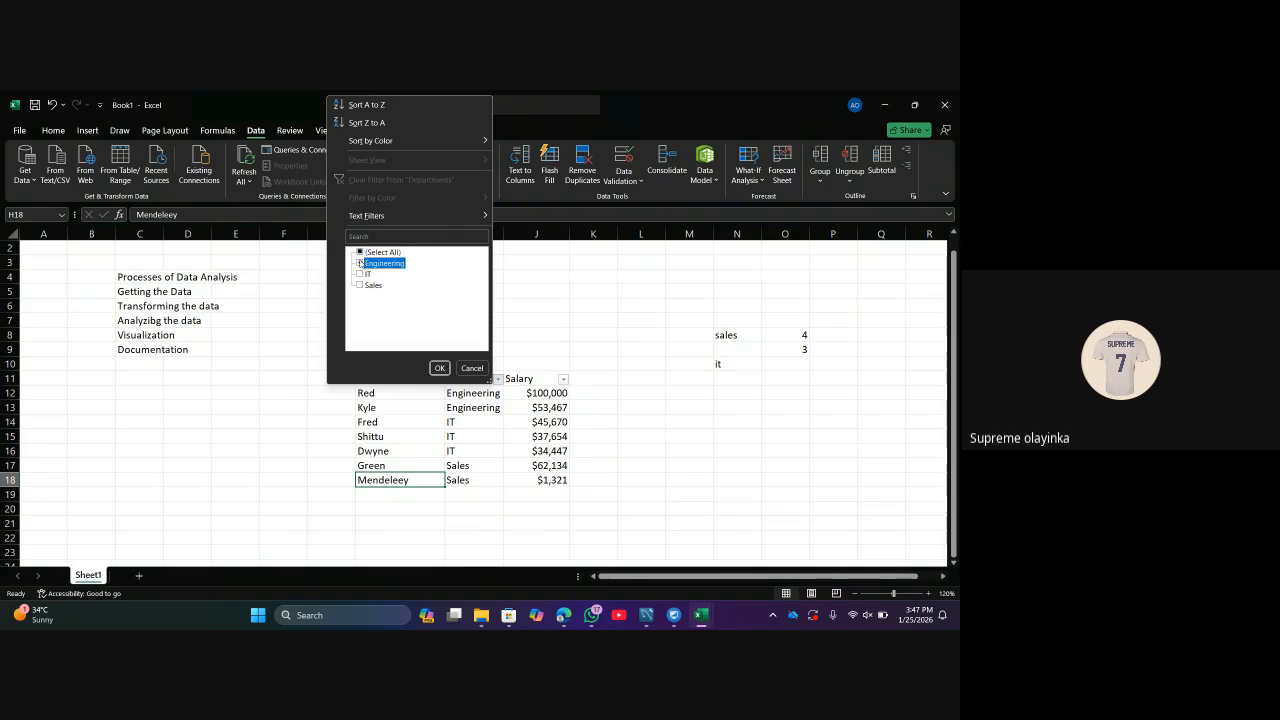
pyautogui.click(440, 369)
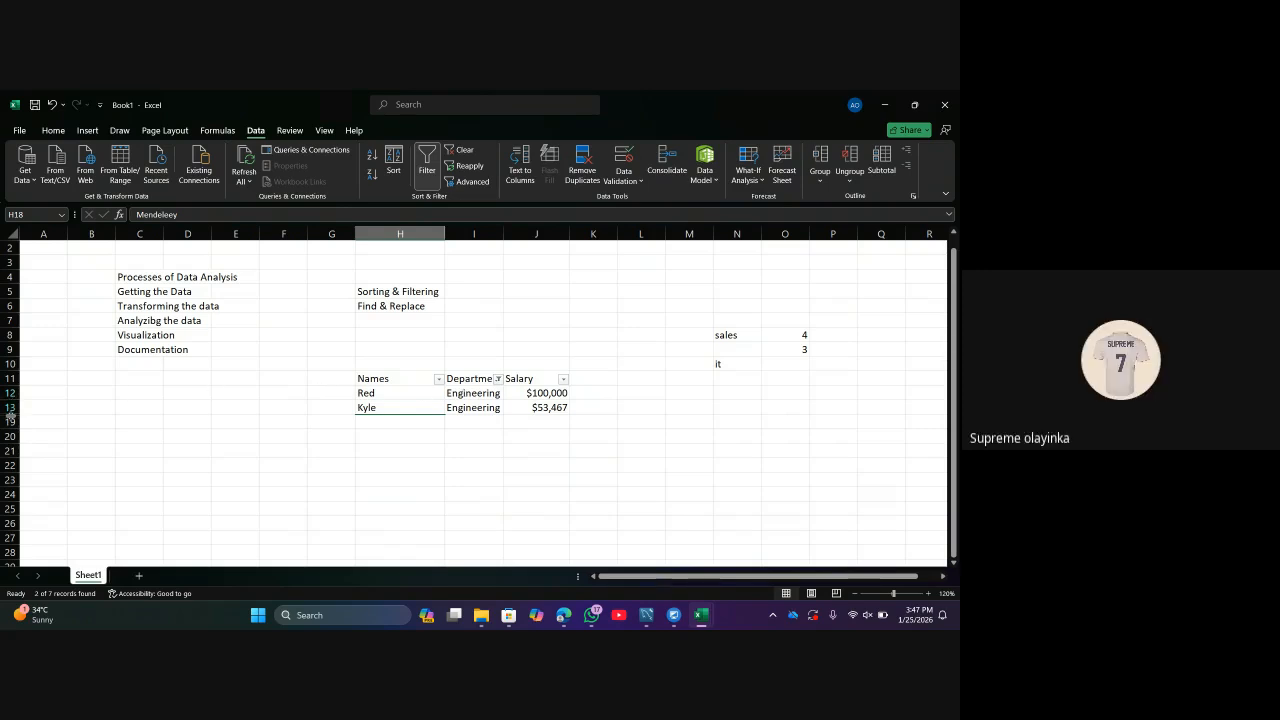
# Reveal the filtered-out row 18 beneath the Engineering rows and adjust it to about normal row height.
pyautogui.moveTo(10, 412); pyautogui.dragTo(10, 427)
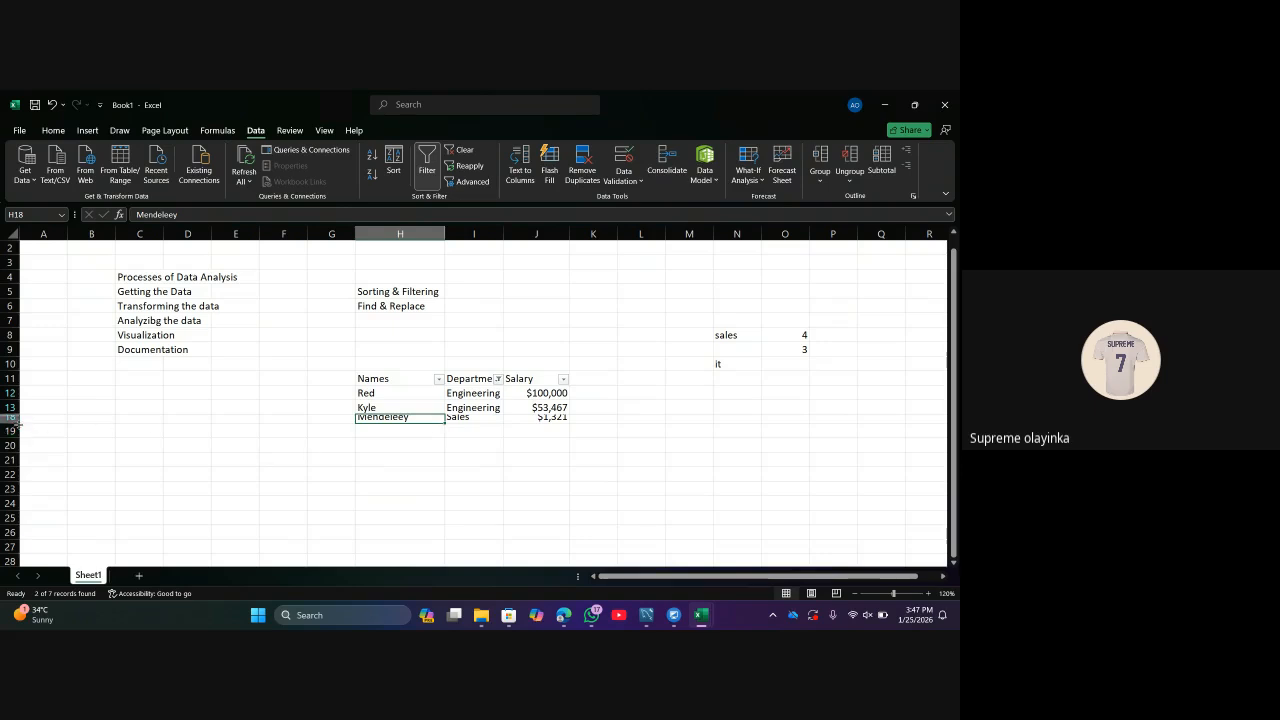
pyautogui.moveTo(12, 420); pyautogui.dragTo(11, 436)
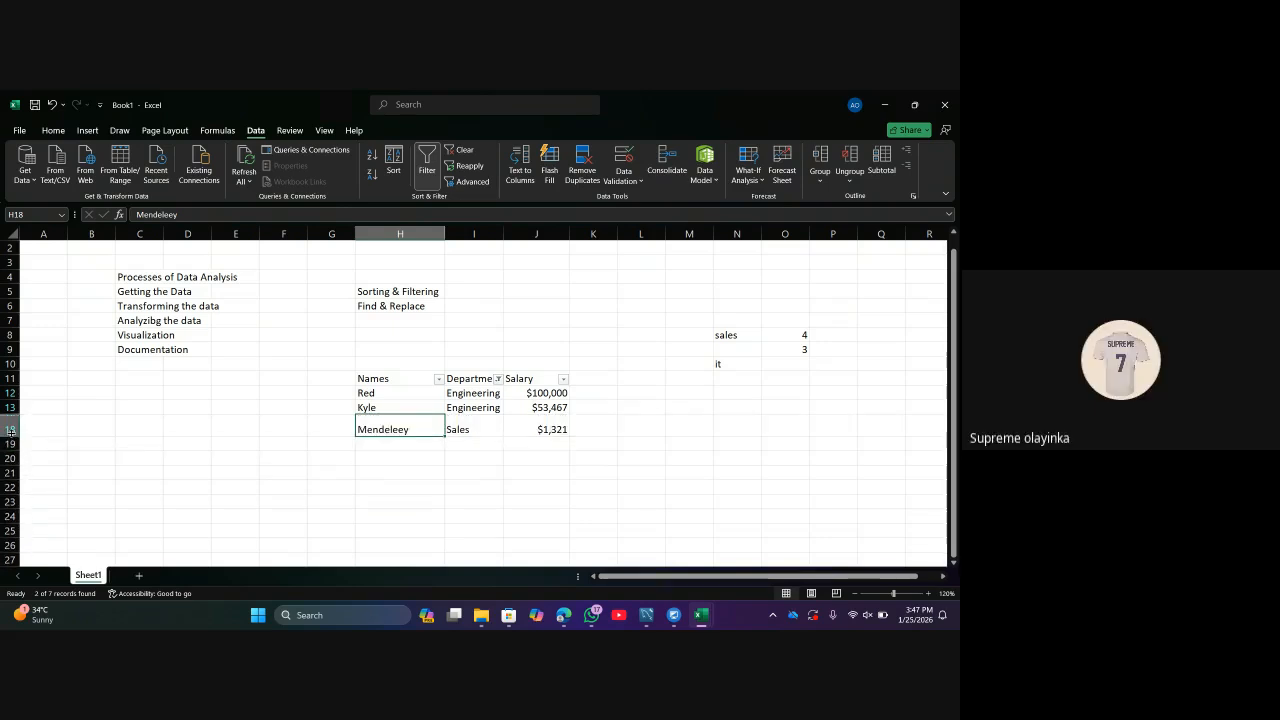
pyautogui.moveTo(11, 436); pyautogui.dragTo(13, 426)
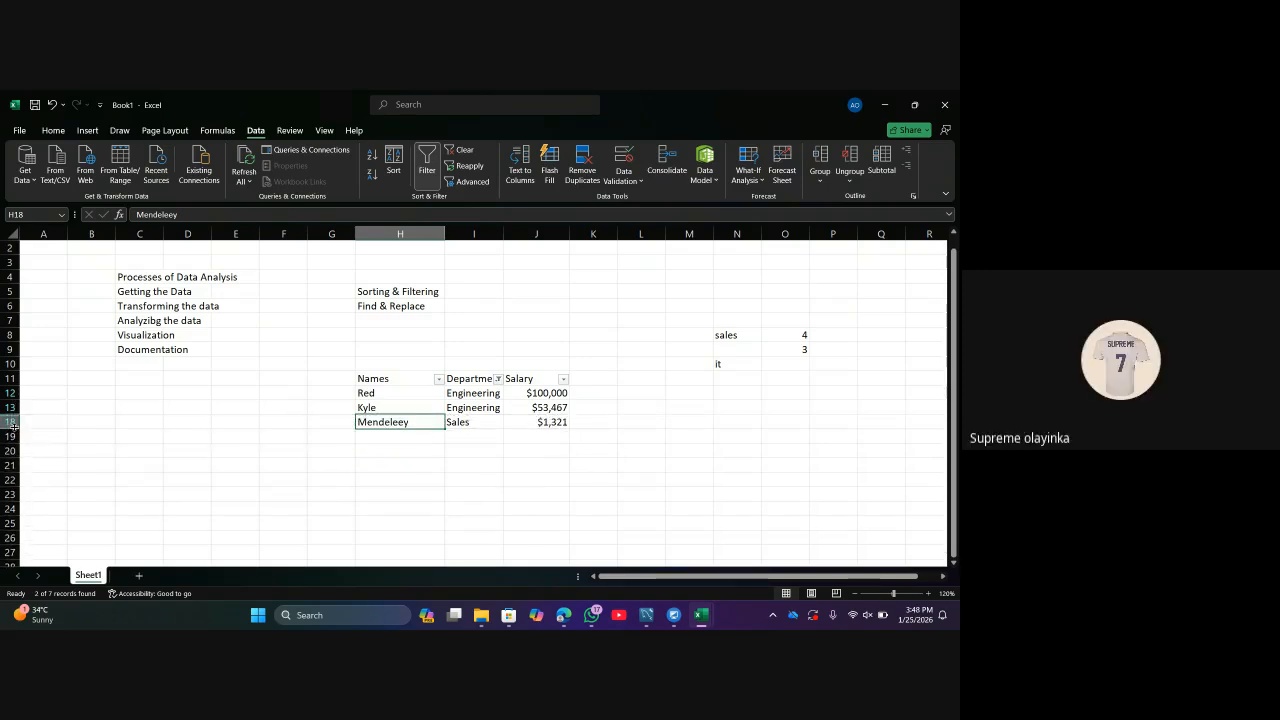
# Shrink row 18 beneath the Engineering rows to a thin sliver.
pyautogui.click(263, 478)
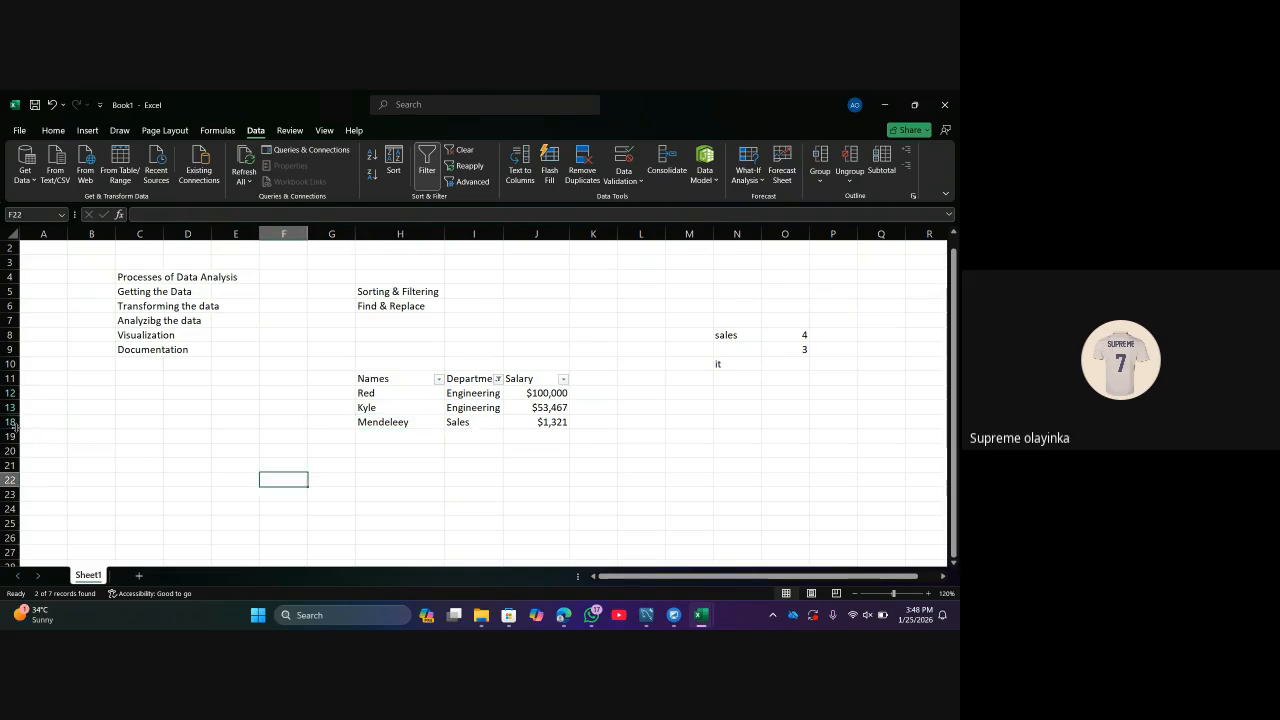
pyautogui.moveTo(13, 424); pyautogui.dragTo(17, 410)
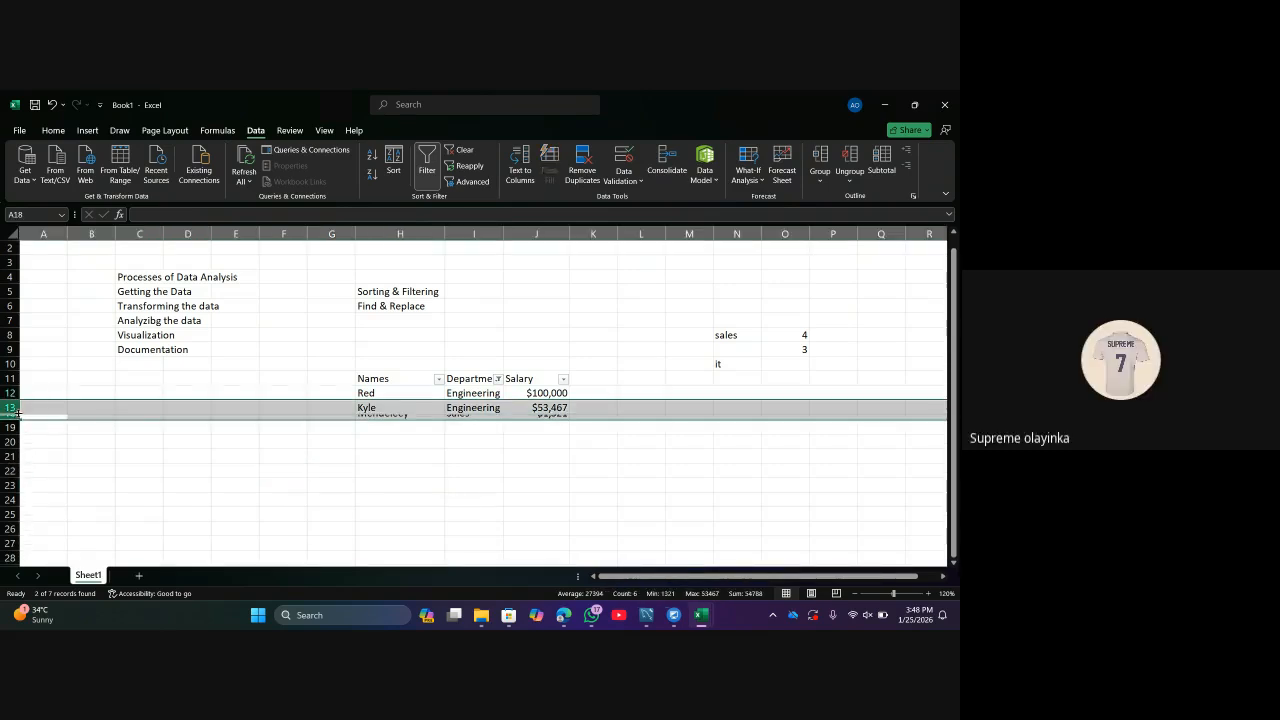
pyautogui.click(50, 440)
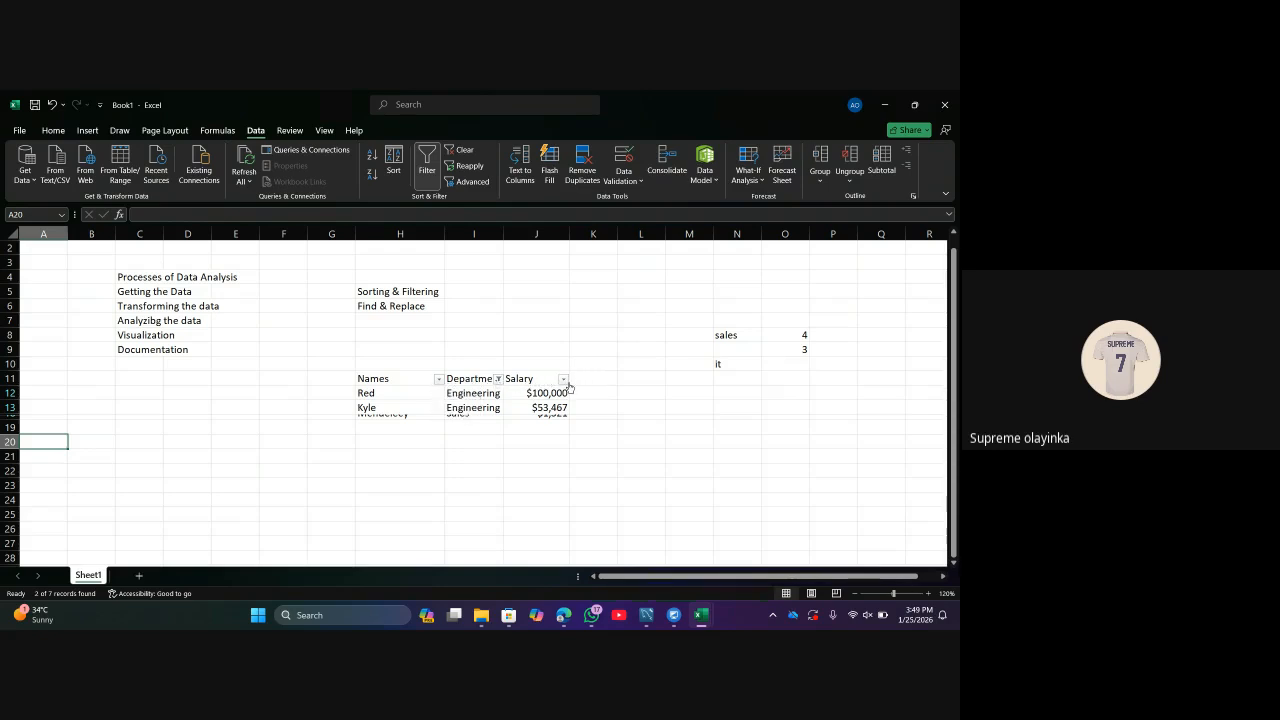
# Clear the filter from the Departments column and enlarge row 18 to about normal row height.
pyautogui.click(497, 379)
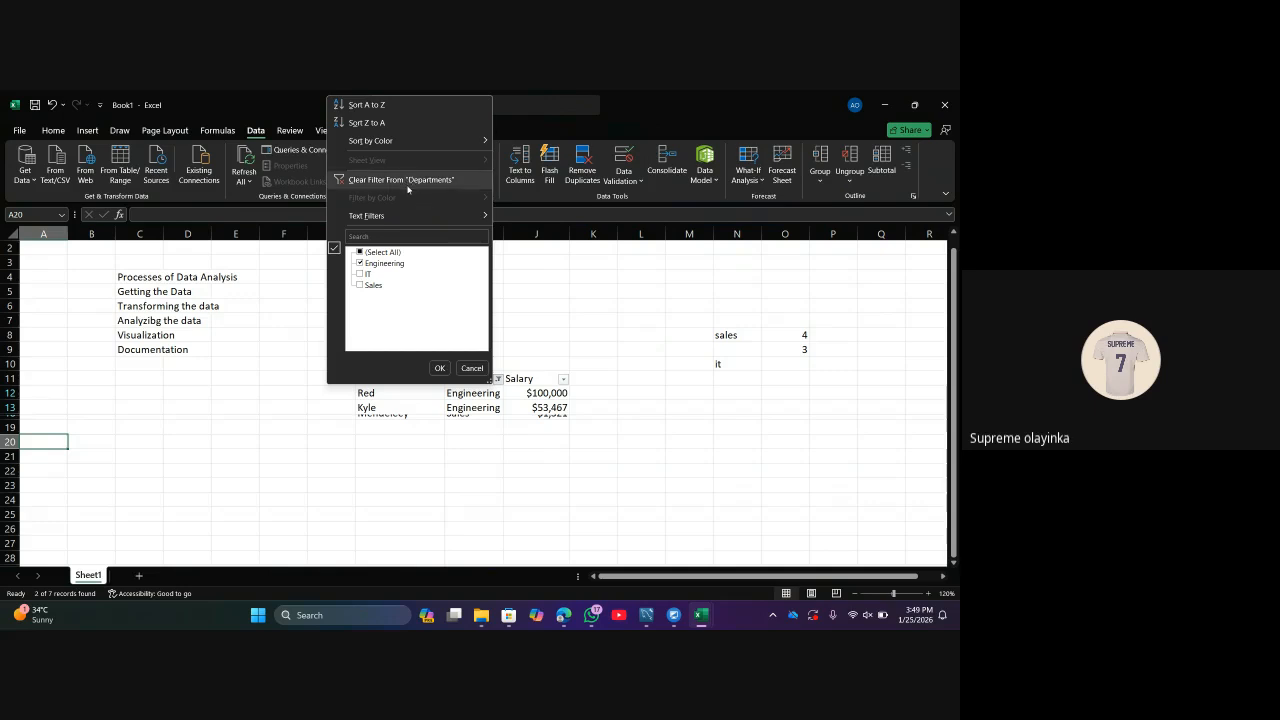
pyautogui.click(565, 384)
pyautogui.click(564, 381)
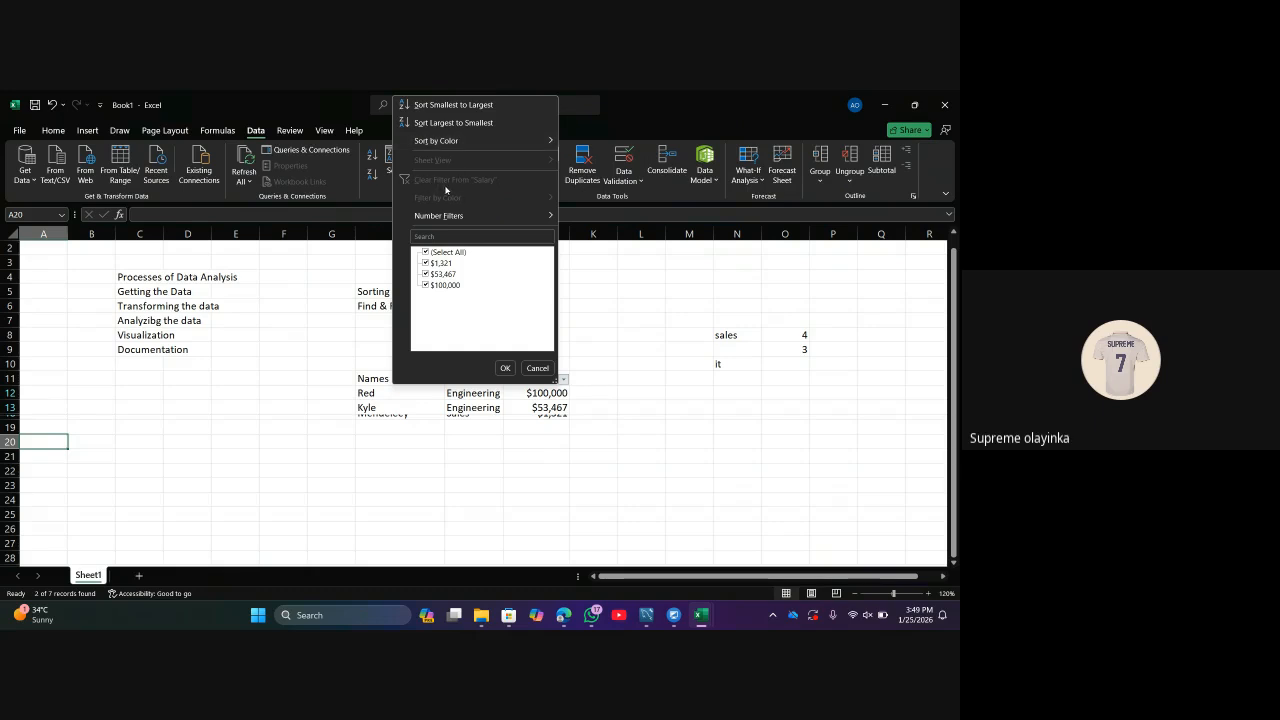
pyautogui.click(587, 281)
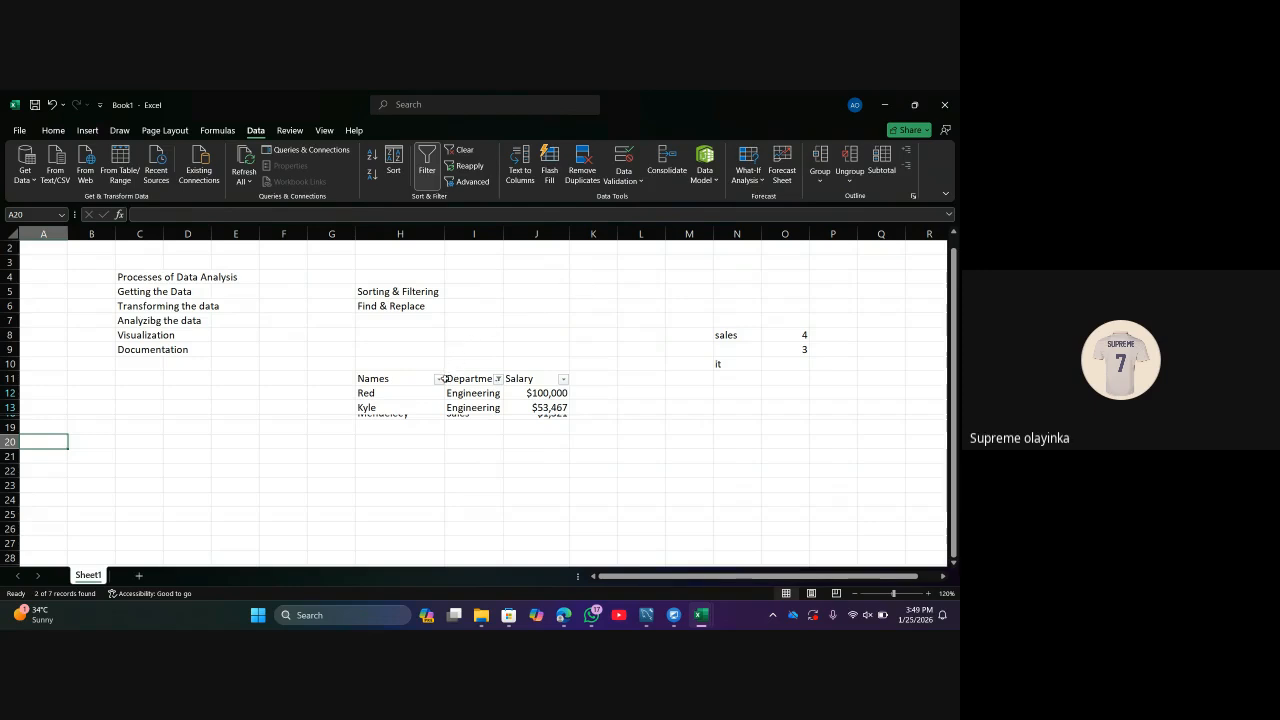
pyautogui.click(498, 379)
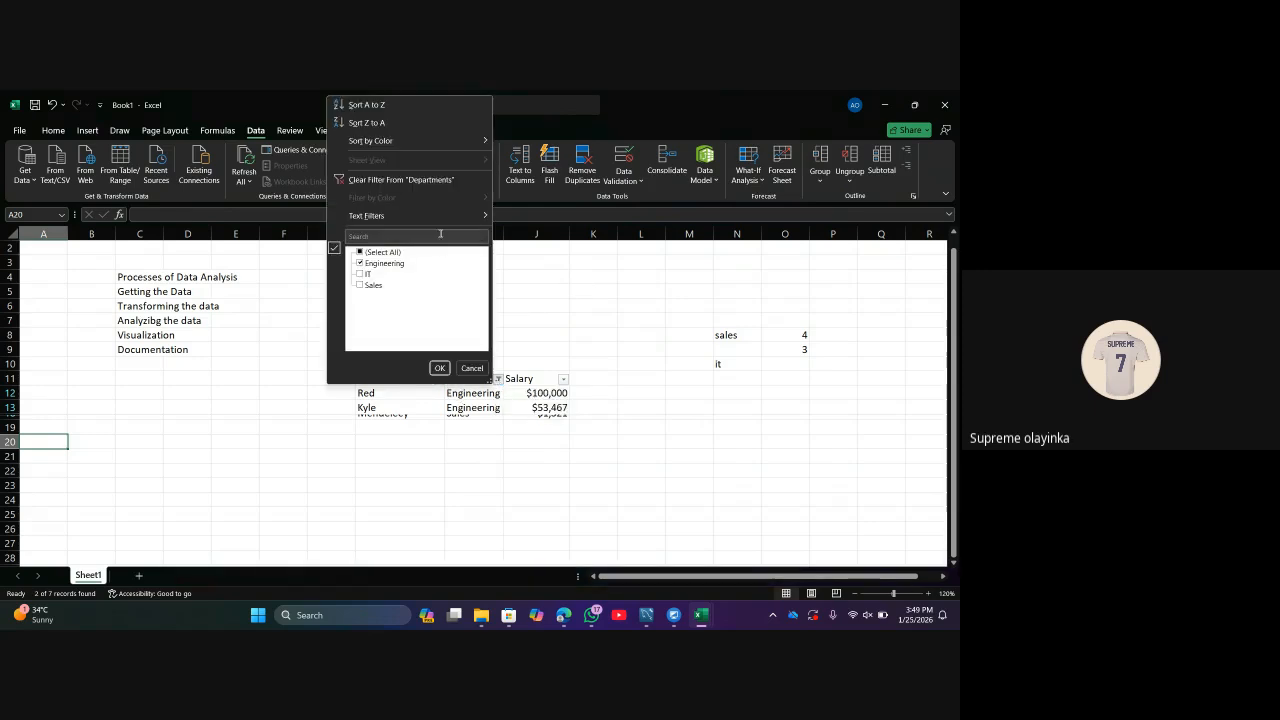
pyautogui.click(420, 182)
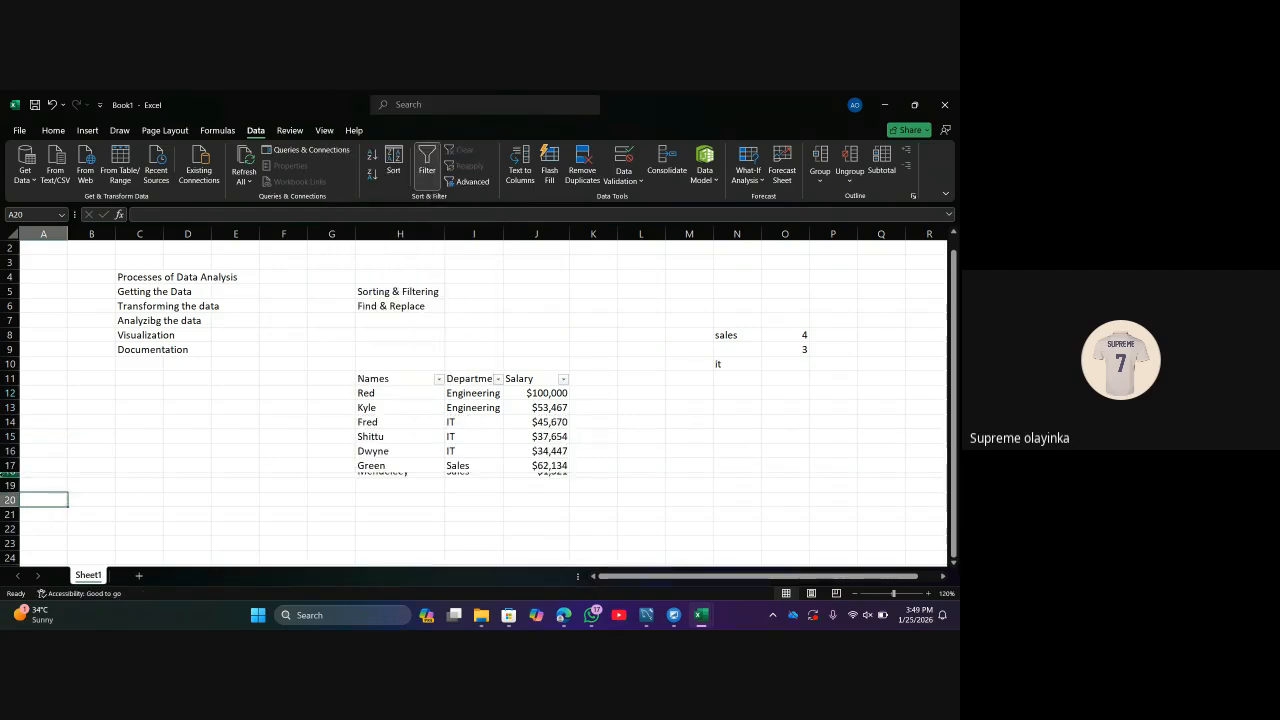
pyautogui.moveTo(10, 476); pyautogui.dragTo(10, 483)
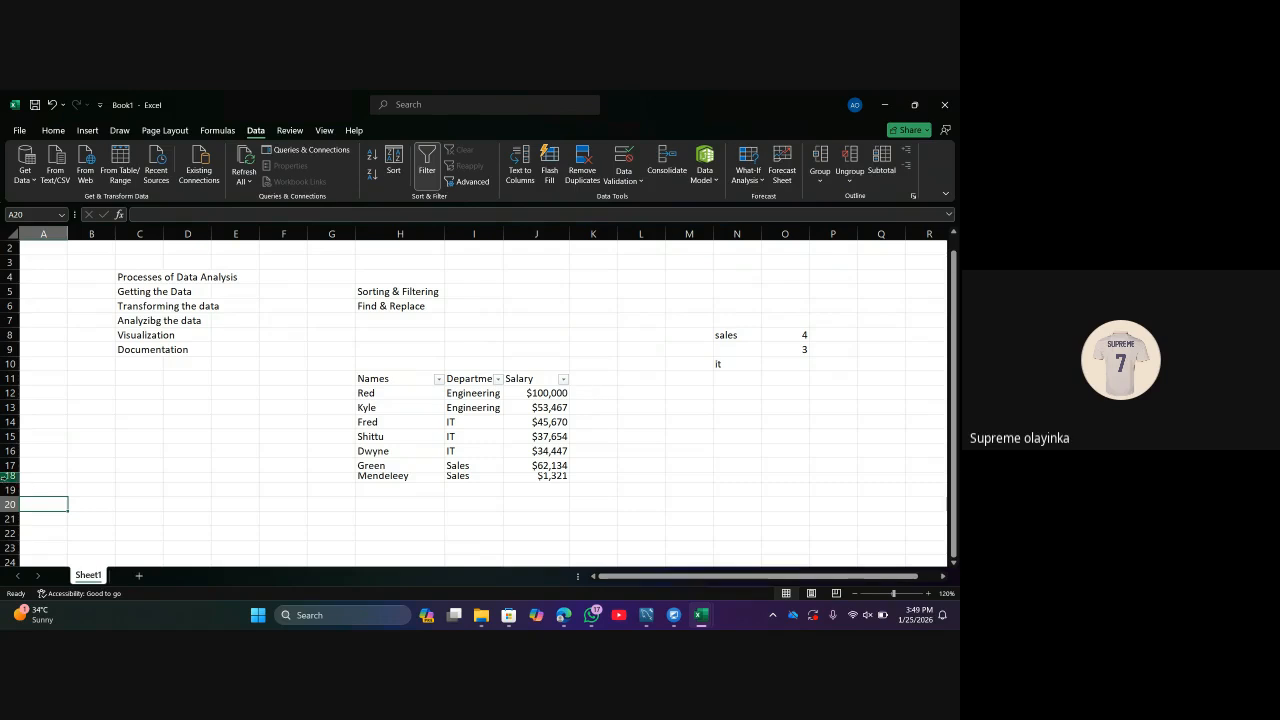
pyautogui.moveTo(6, 476); pyautogui.dragTo(8, 484)
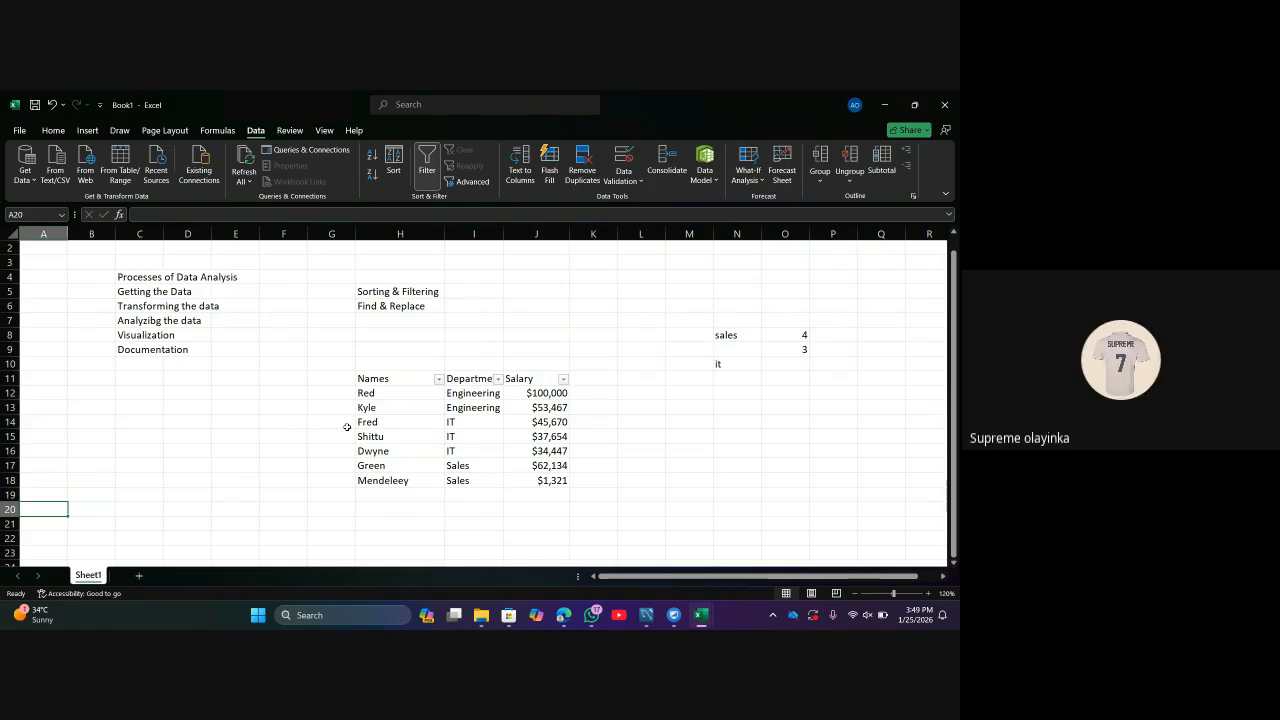
# Filter the Names column to show only the first three names in its alphabetical list.
pyautogui.click(438, 380)
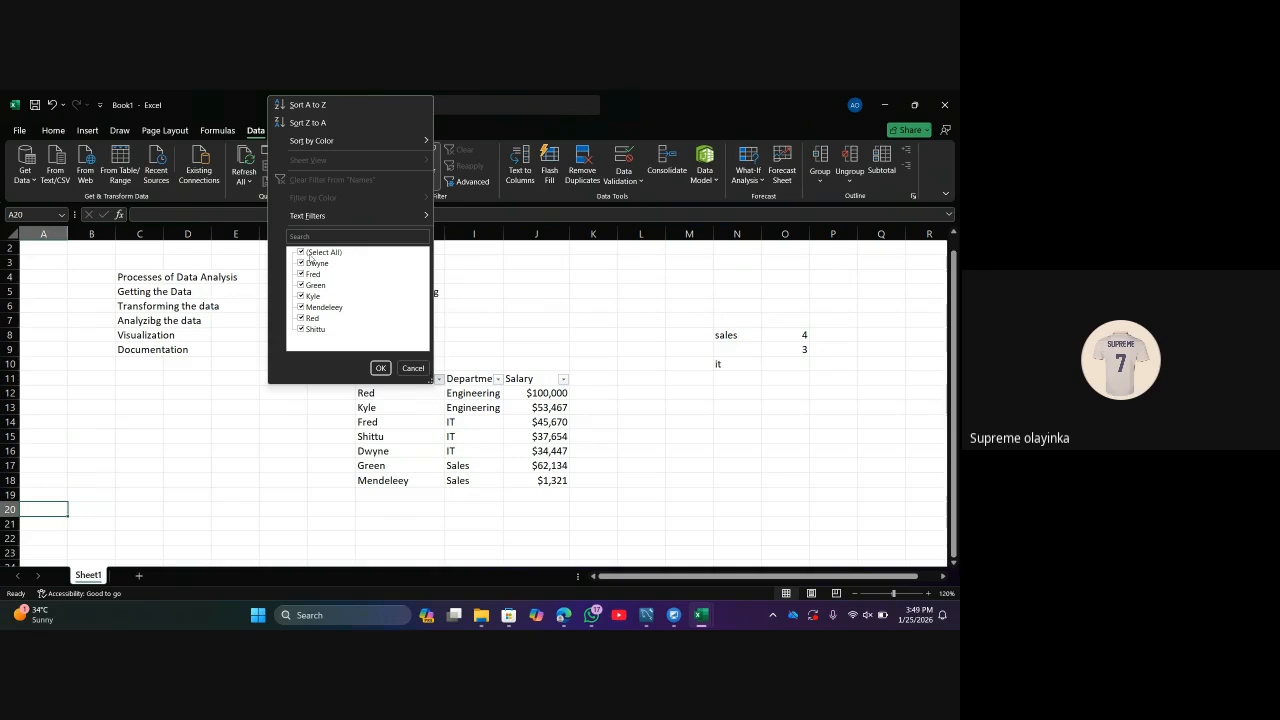
pyautogui.click(301, 252)
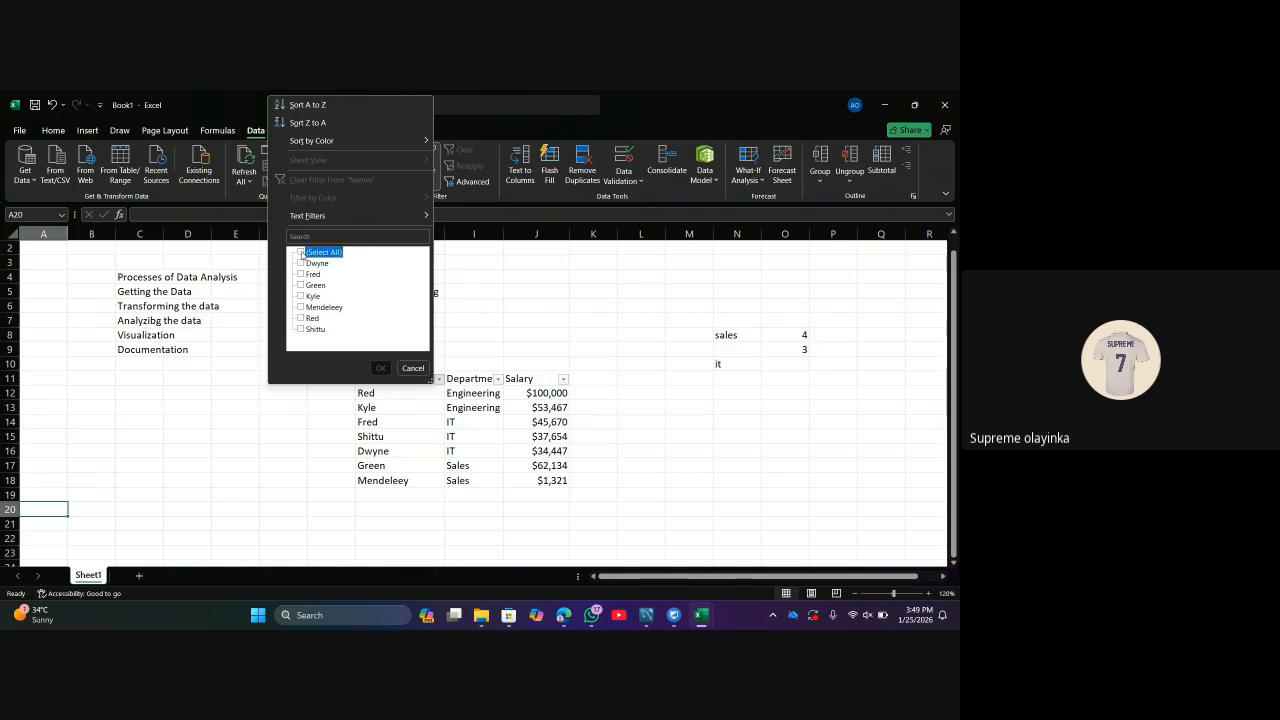
pyautogui.click(301, 263)
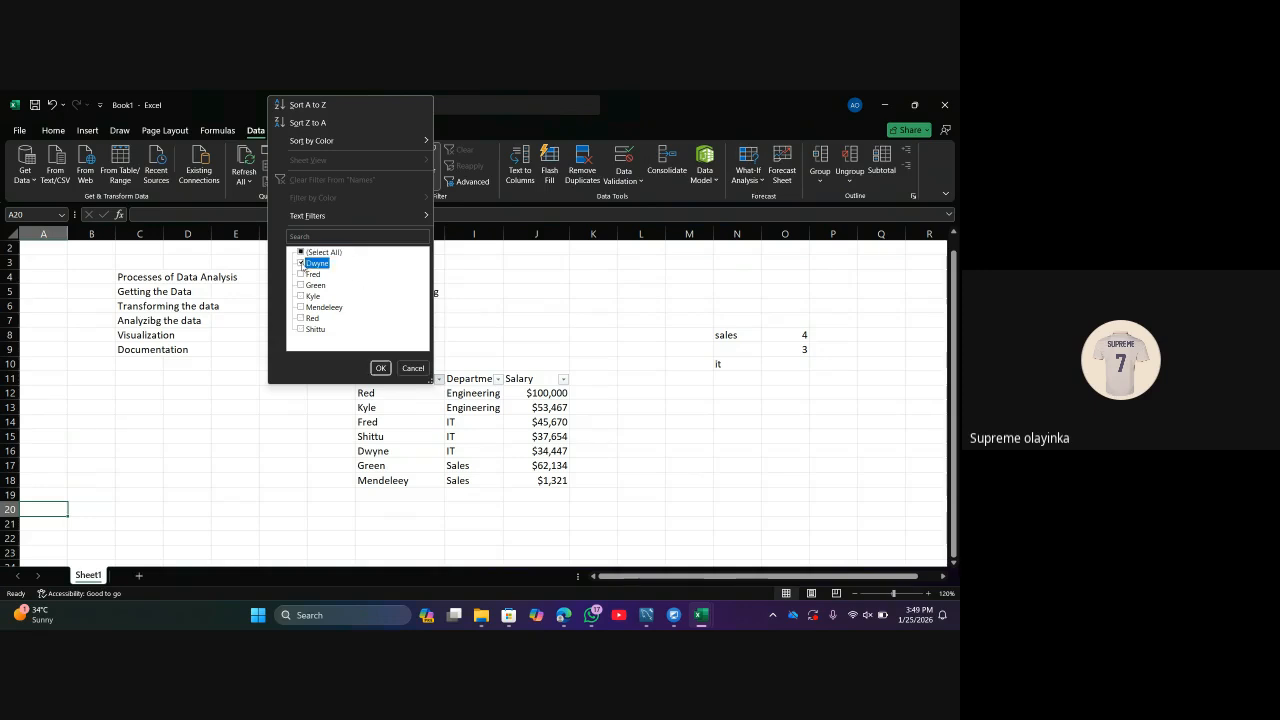
pyautogui.click(301, 274)
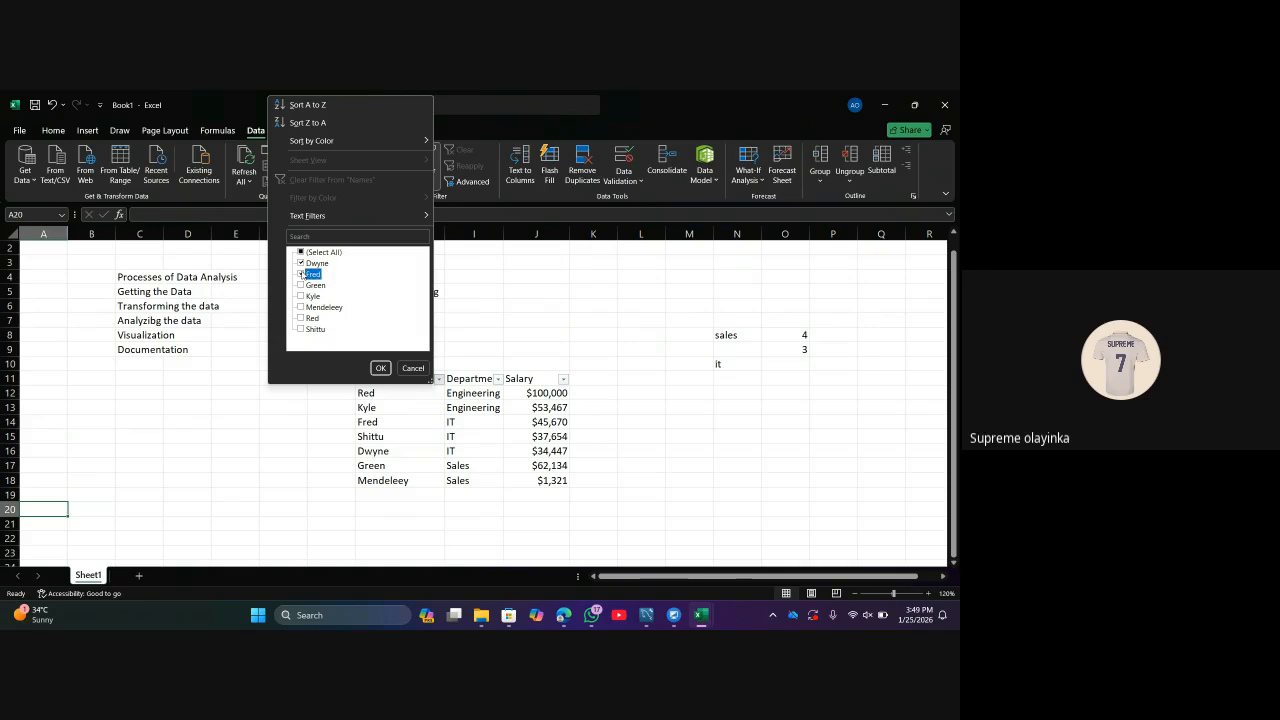
pyautogui.click(301, 274)
pyautogui.click(301, 285)
pyautogui.click(380, 368)
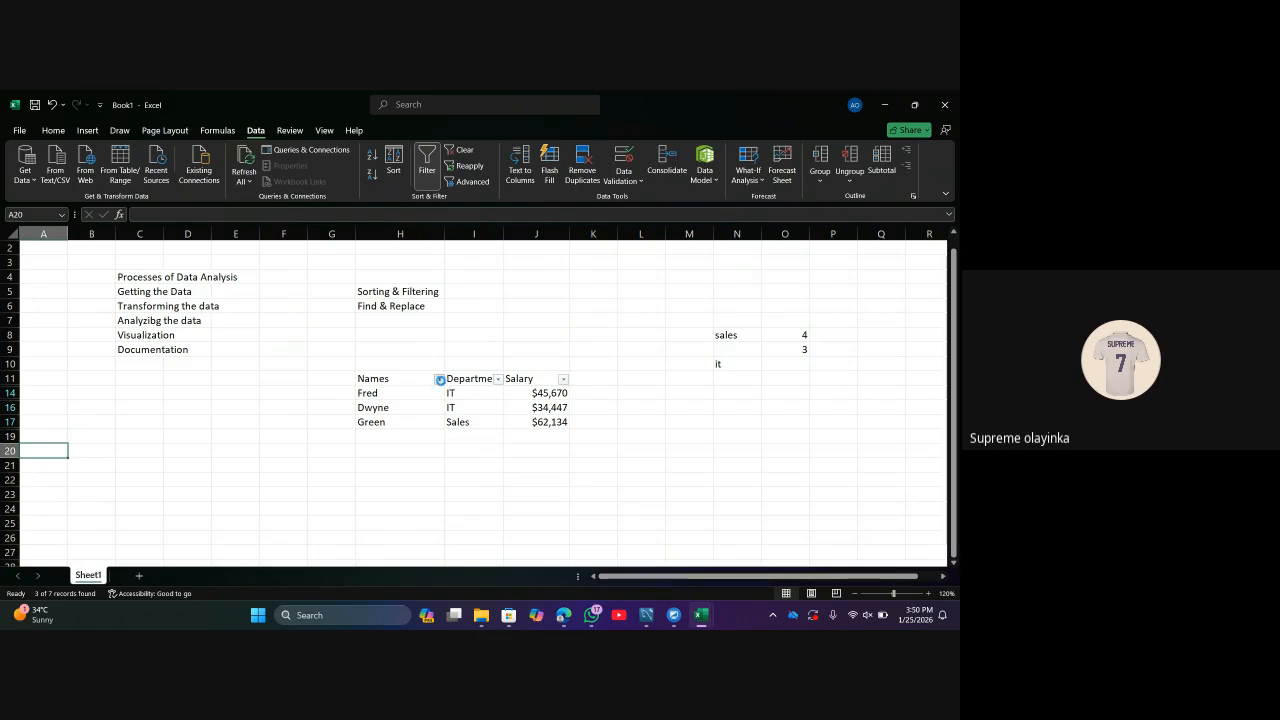
# Reselect all names in the Names column filter to show every record.
pyautogui.click(440, 380)
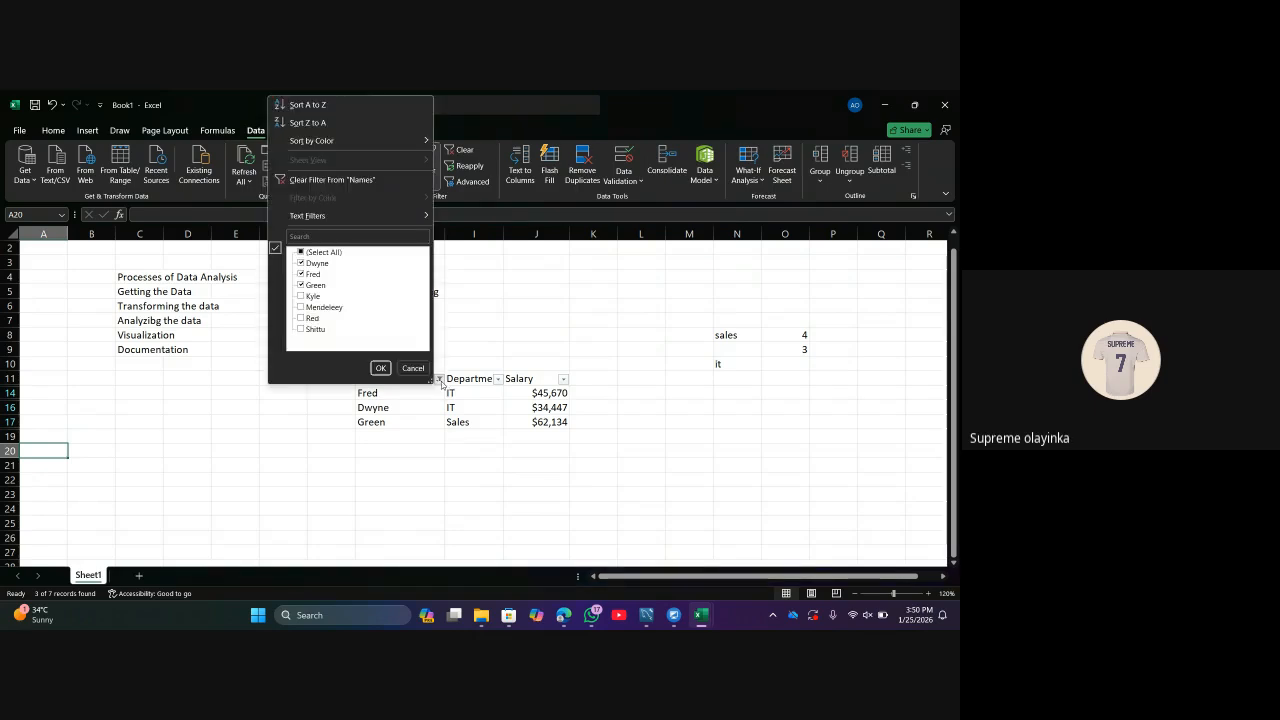
pyautogui.click(304, 253)
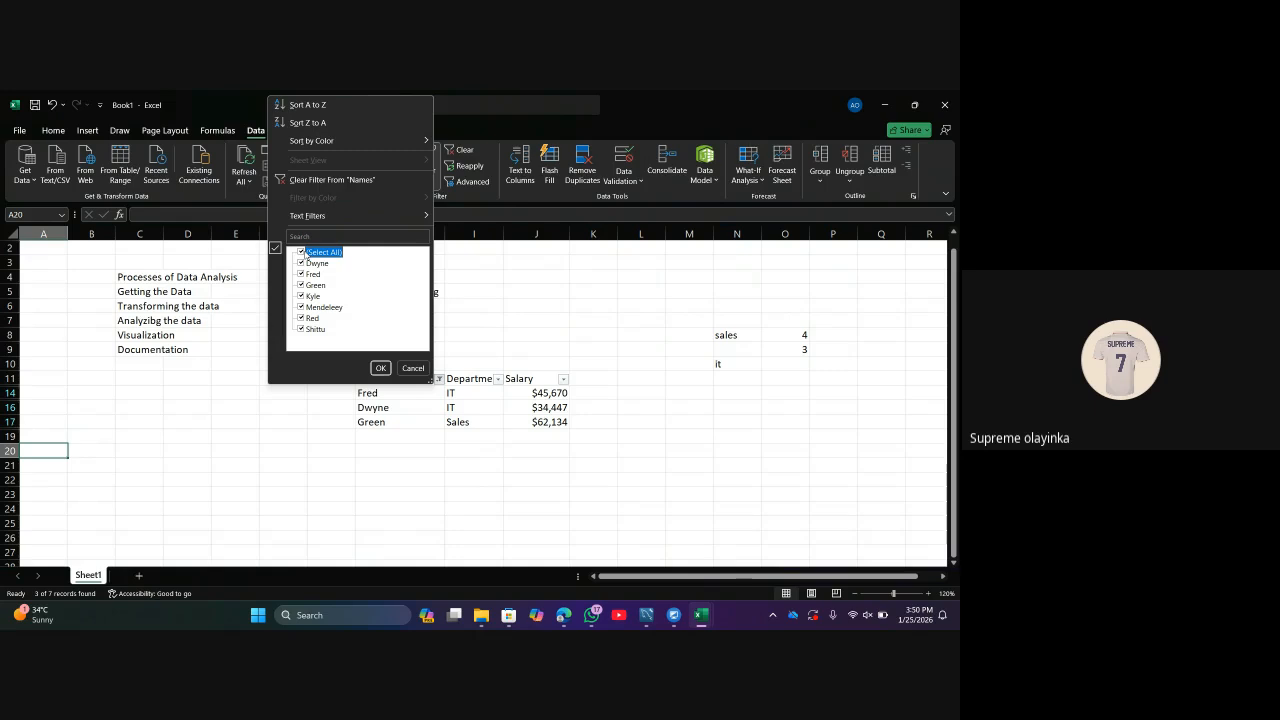
pyautogui.click(380, 368)
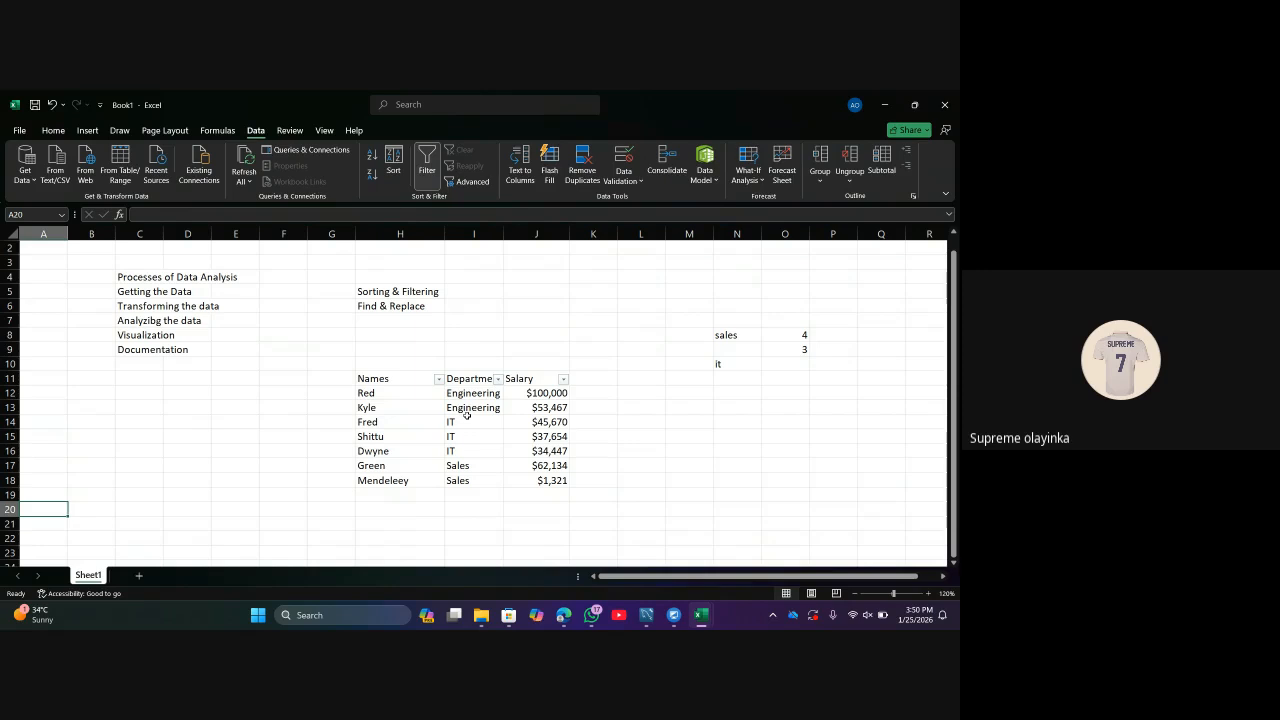
# Examine the text filter conditions available for the Departments column.
pyautogui.click(498, 379)
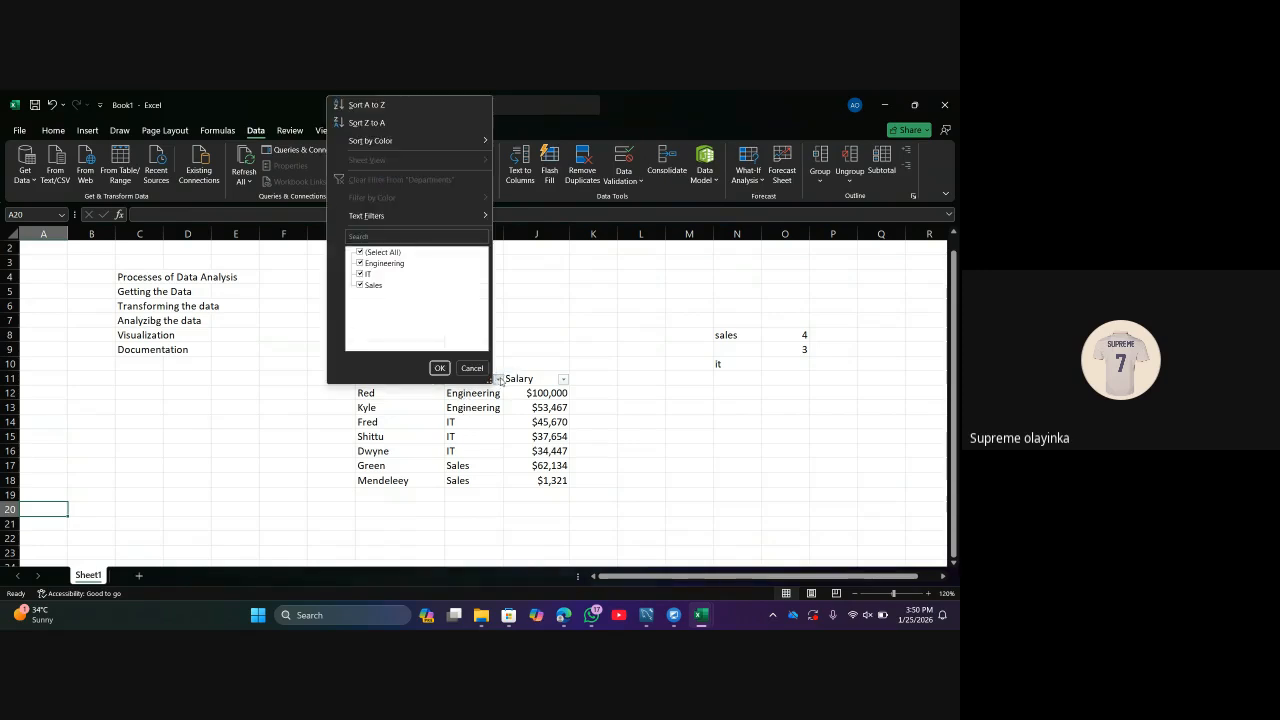
pyautogui.moveTo(465, 222)
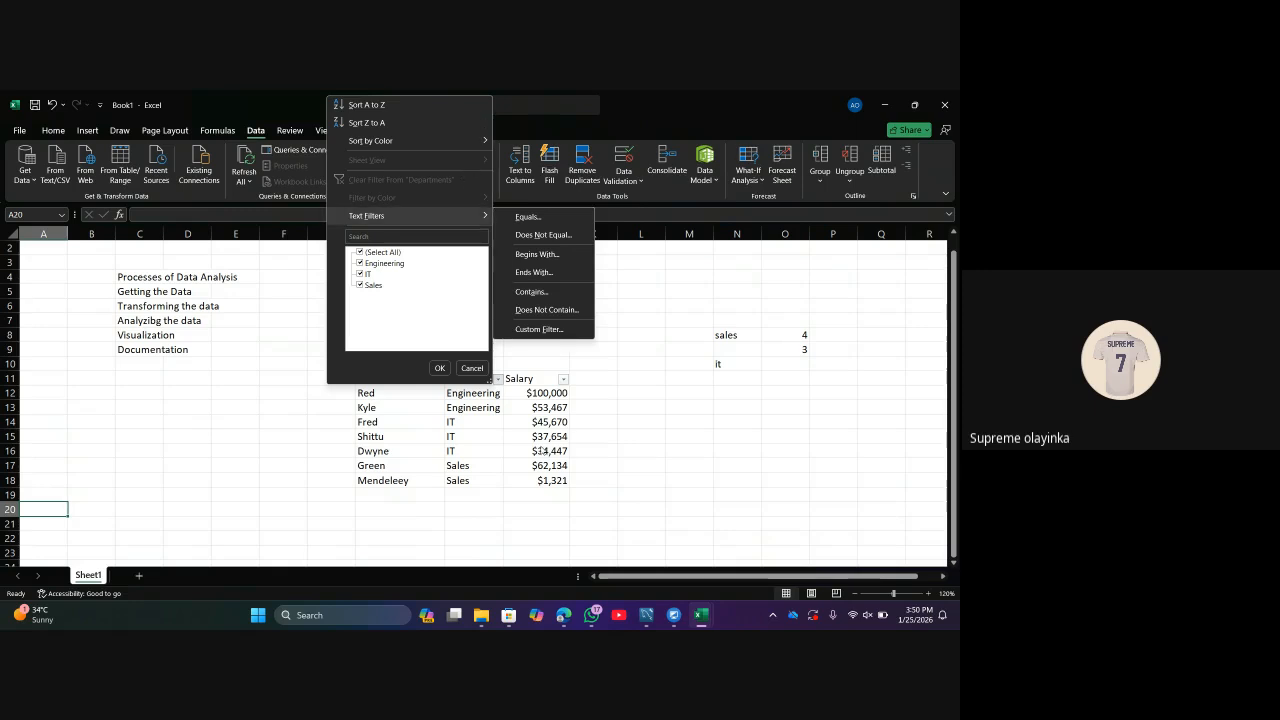
pyautogui.click(538, 451)
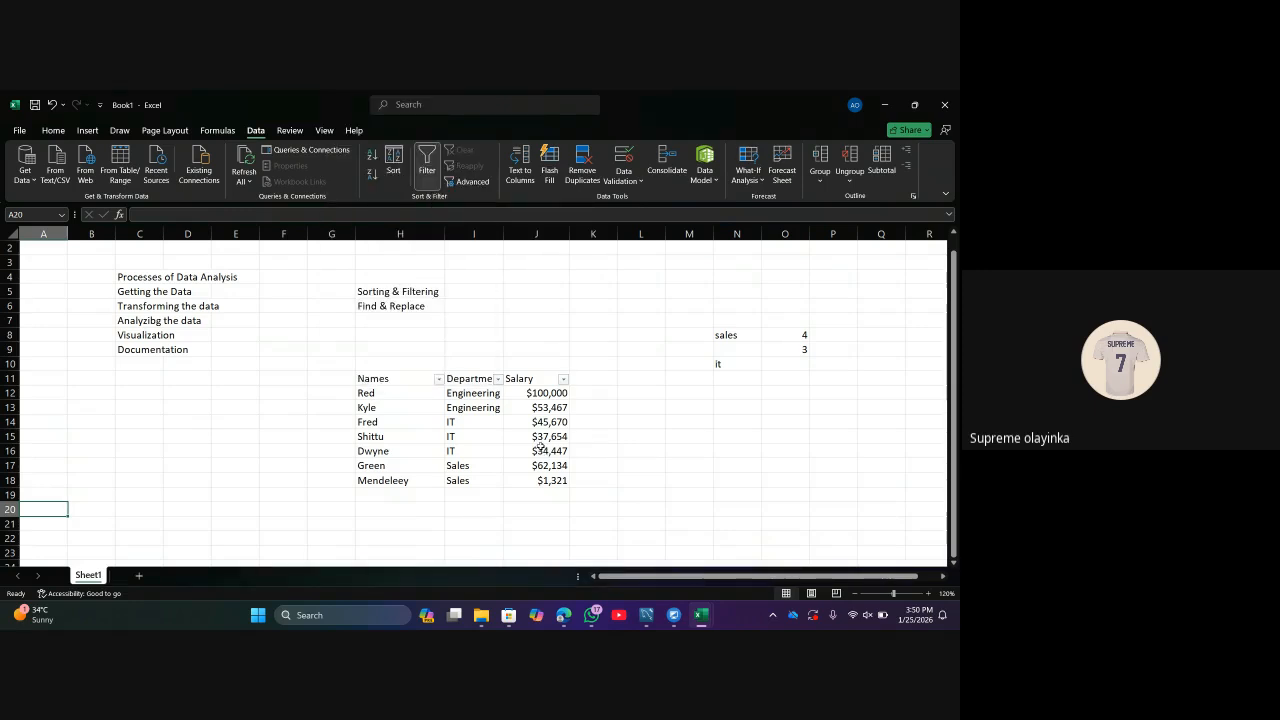
pyautogui.click(420, 431)
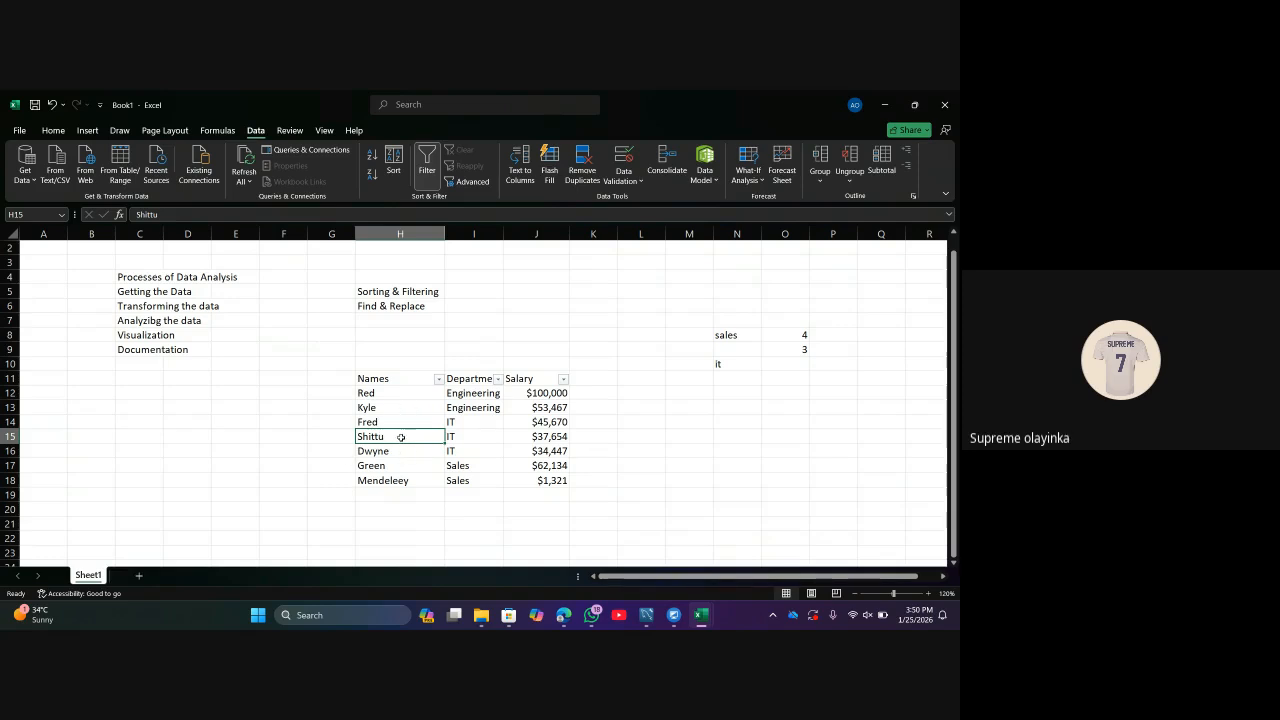
# Open the text filter conditions for the Names column.
pyautogui.click(439, 379)
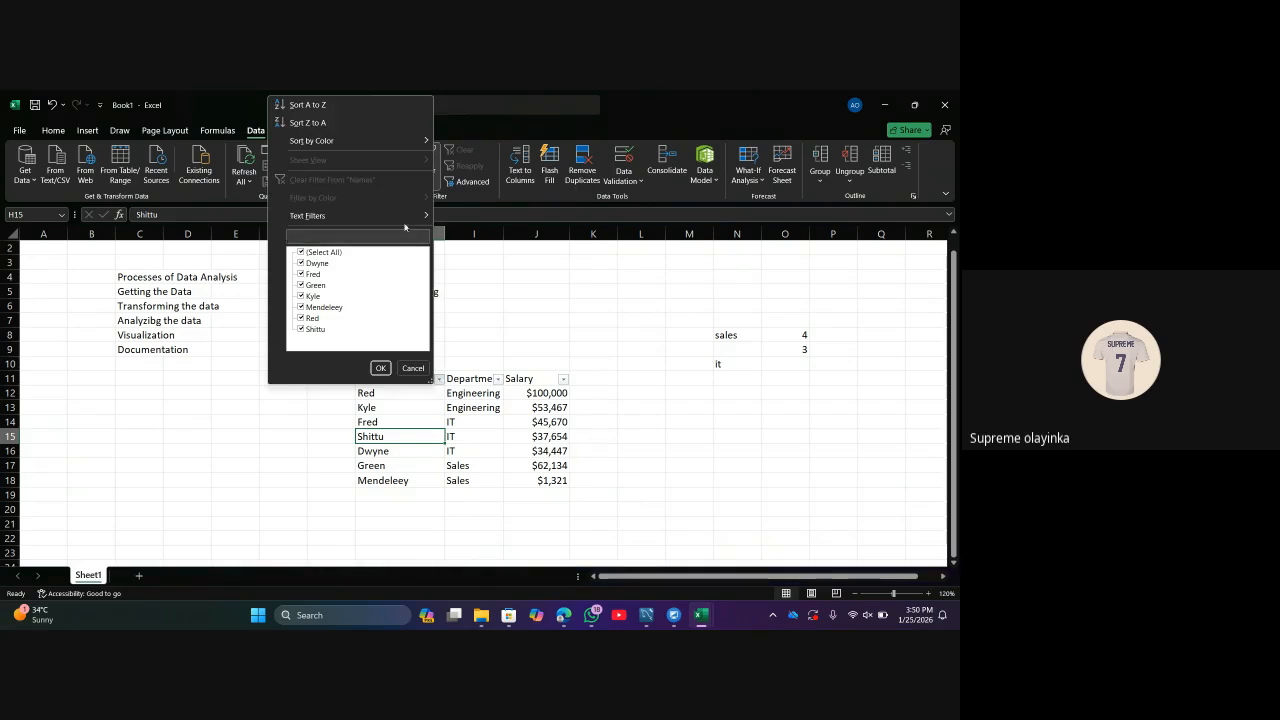
pyautogui.moveTo(405, 217)
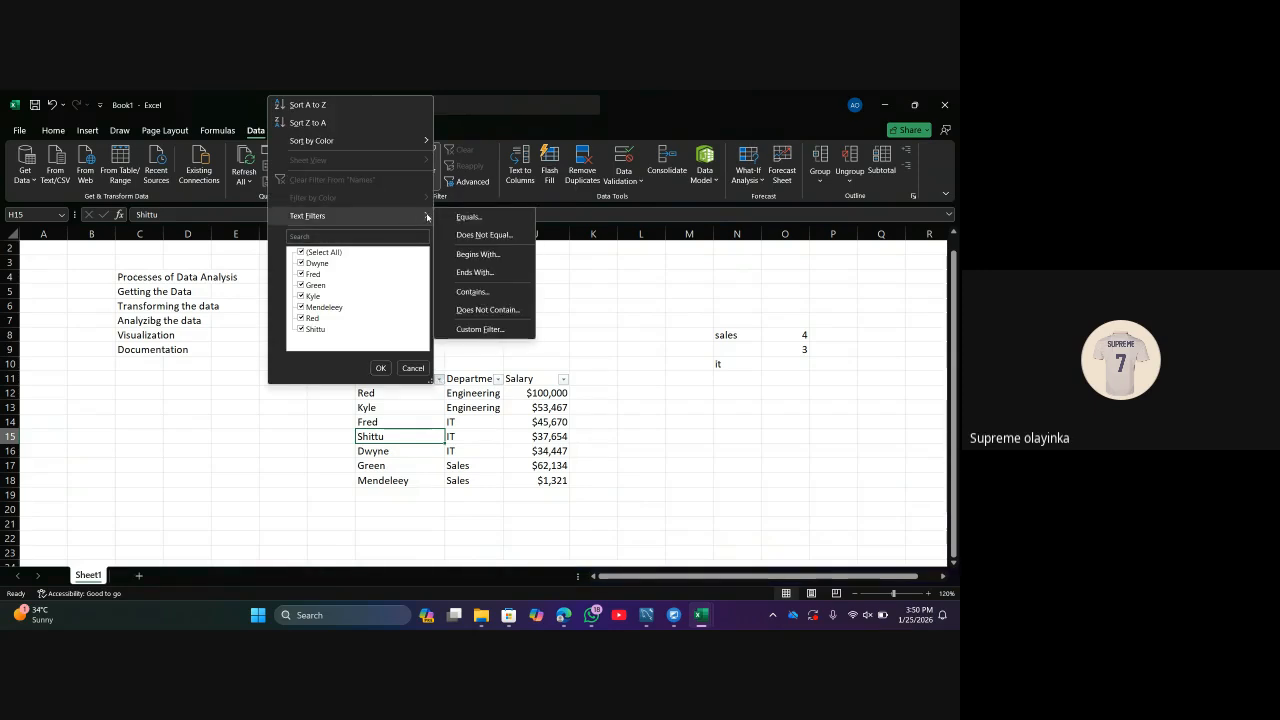
# Filter the Names column to show only entries that begin with "S".
pyautogui.click(466, 255)
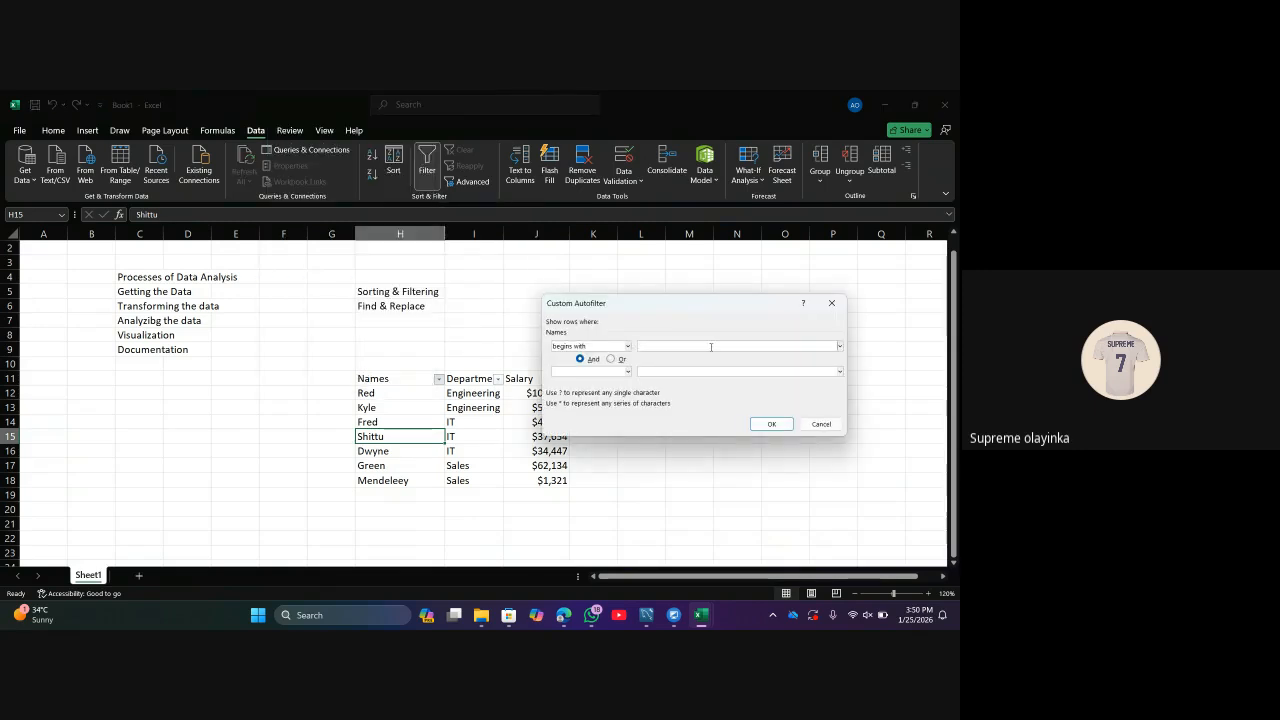
pyautogui.write('S')
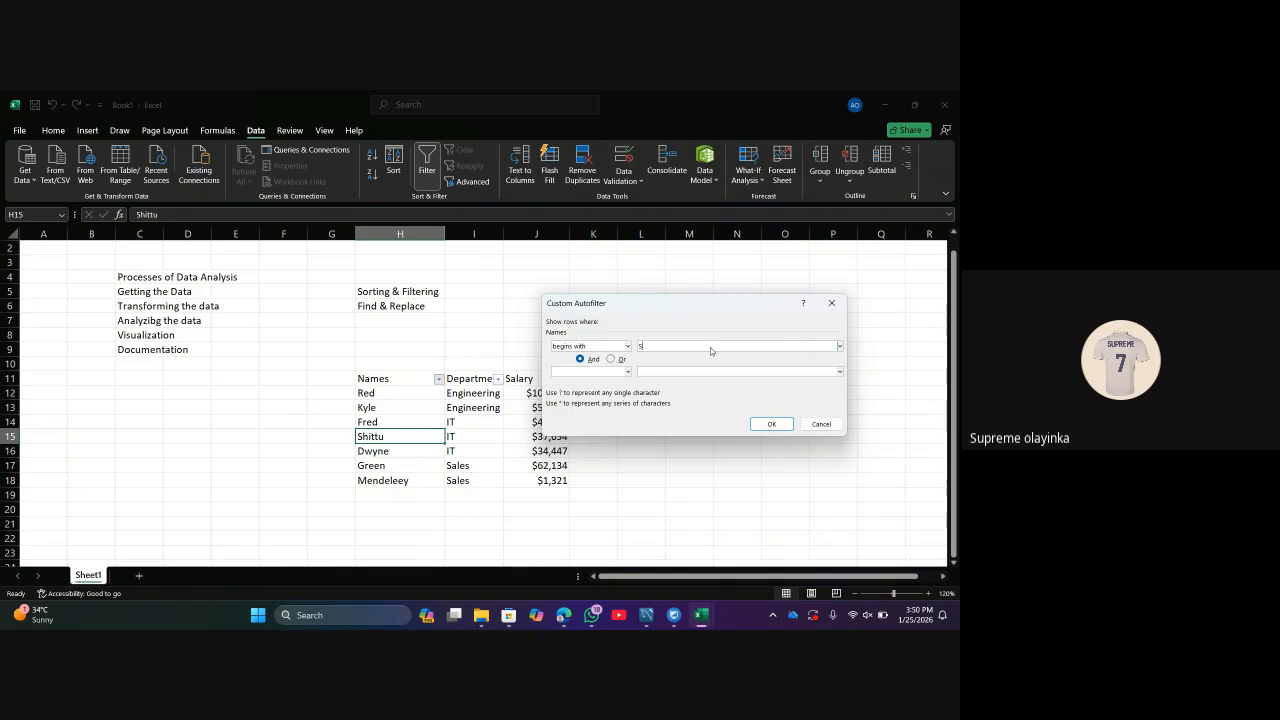
pyautogui.click(771, 424)
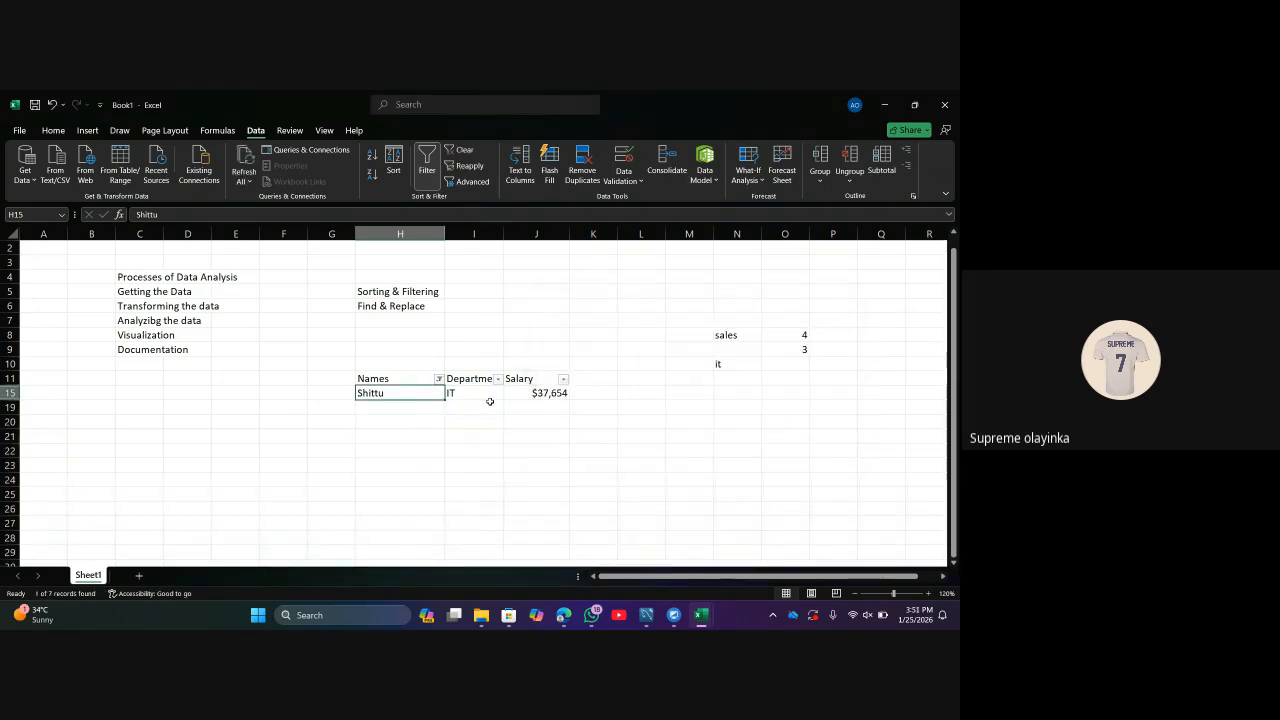
# Clear the filter from the Names column.
pyautogui.click(439, 379)
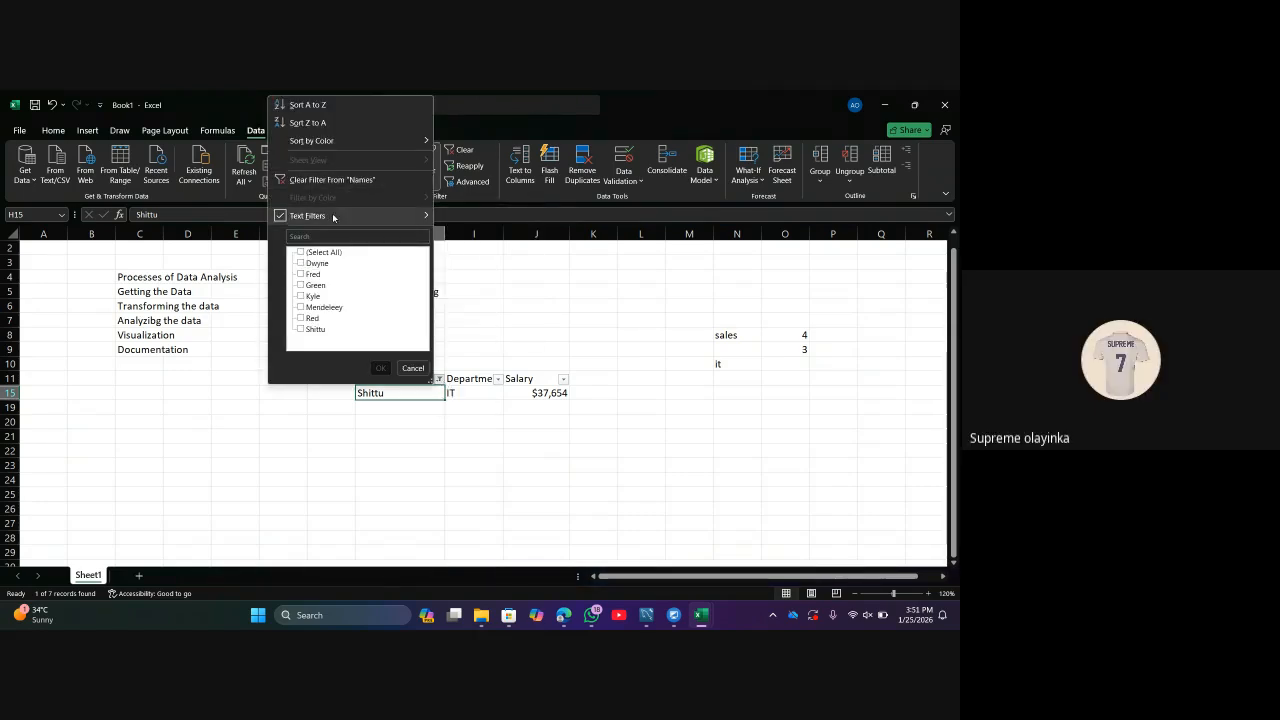
pyautogui.moveTo(308, 217)
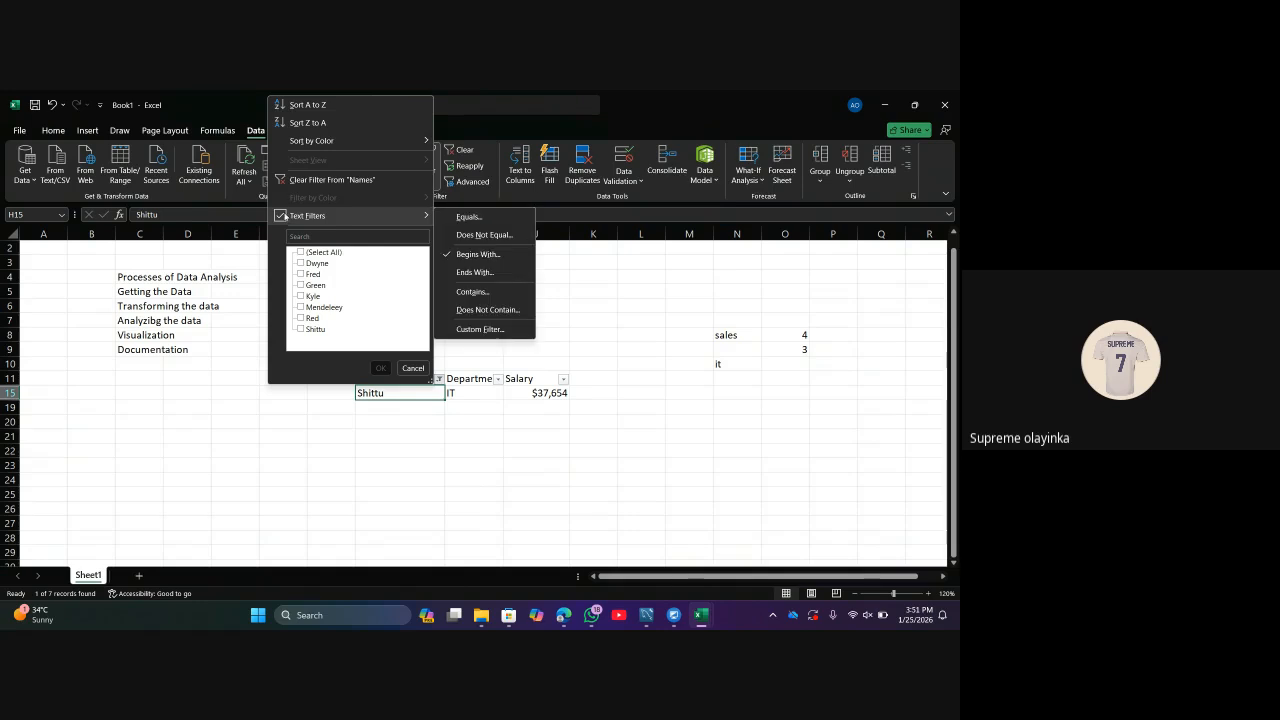
pyautogui.click(330, 180)
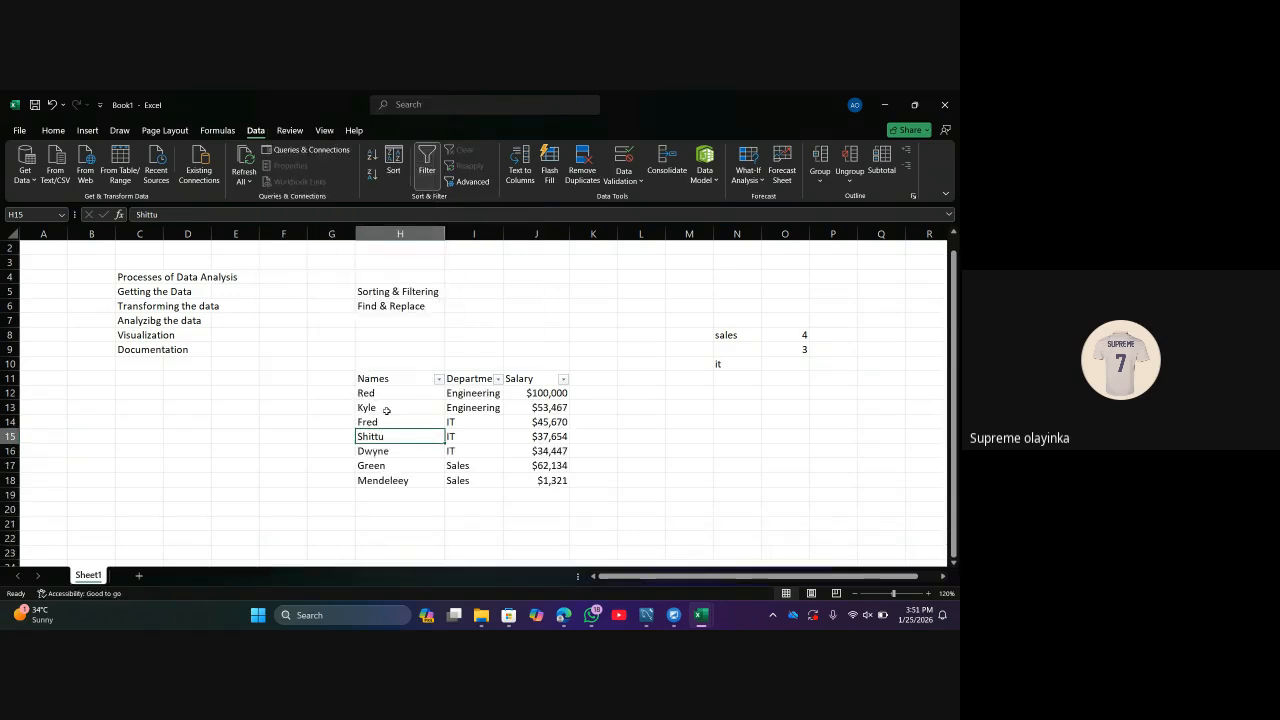
# Apply a Top 10 number filter to the Salary column, set to the top 3 items.
pyautogui.click(561, 408)
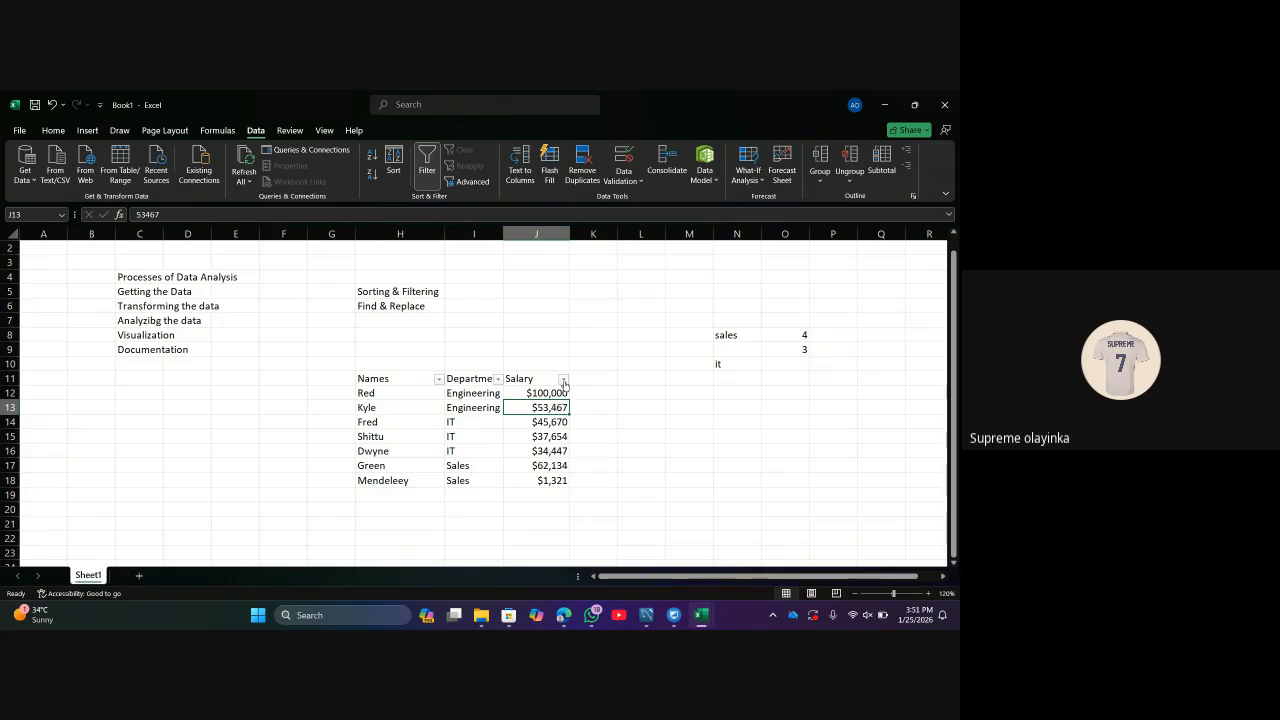
pyautogui.click(564, 380)
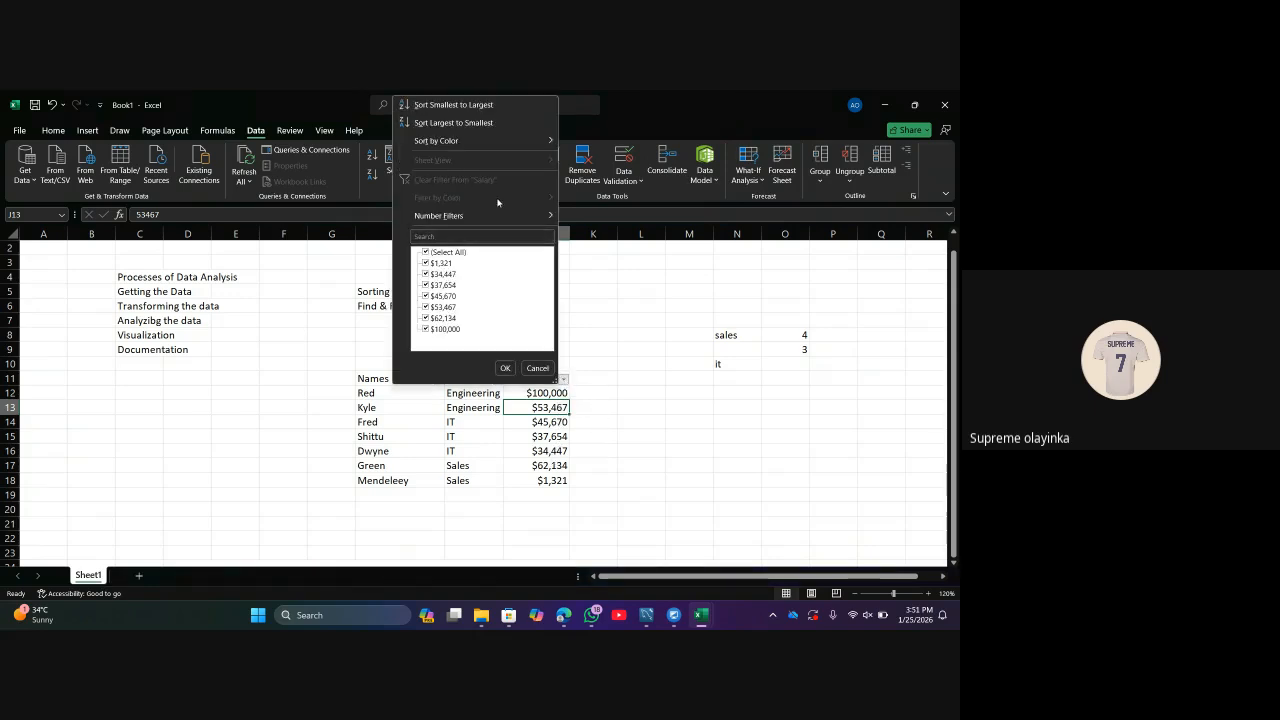
pyautogui.moveTo(488, 215)
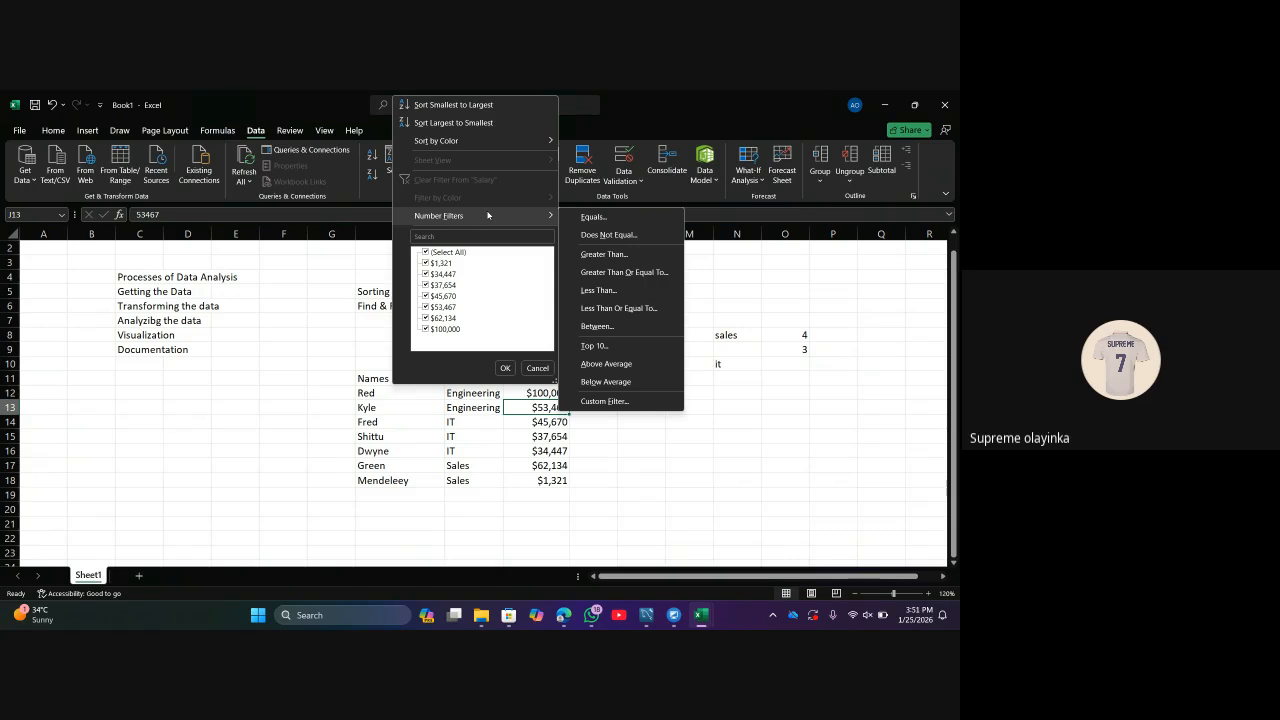
pyautogui.click(608, 345)
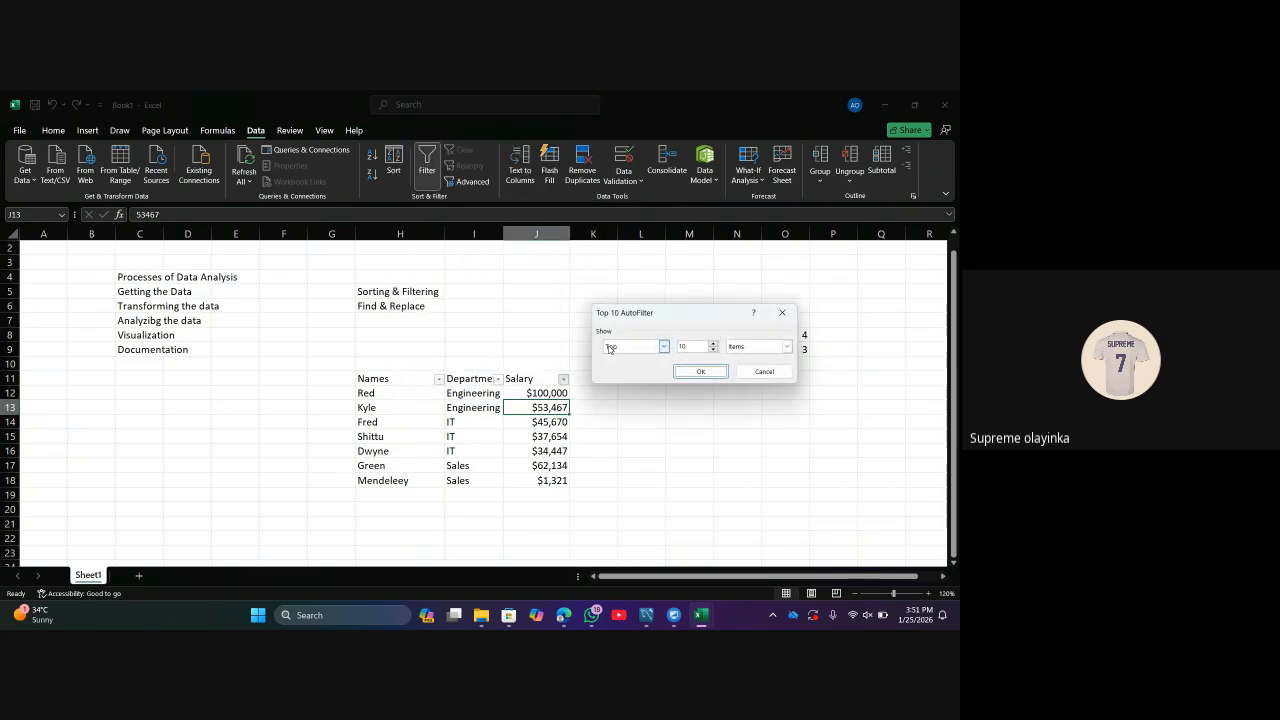
pyautogui.click(686, 347)
pyautogui.moveTo(686, 347); pyautogui.dragTo(676, 349)
pyautogui.write('3')
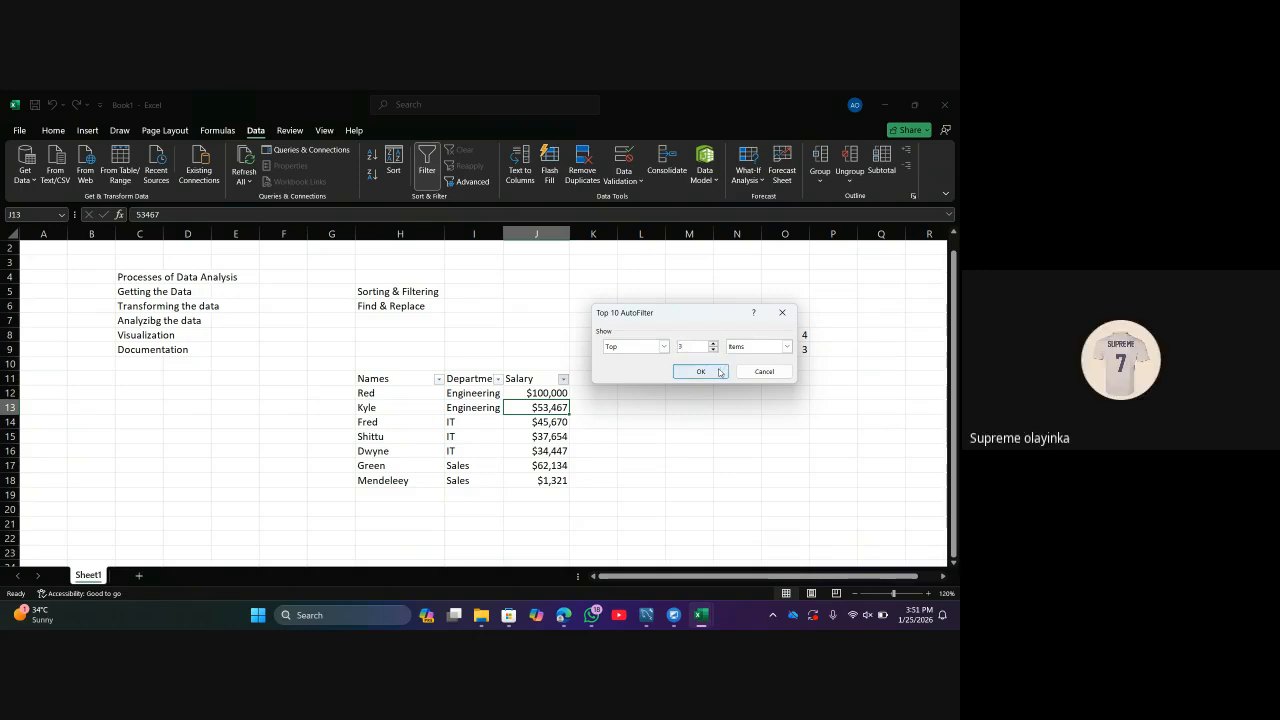
pyautogui.click(719, 372)
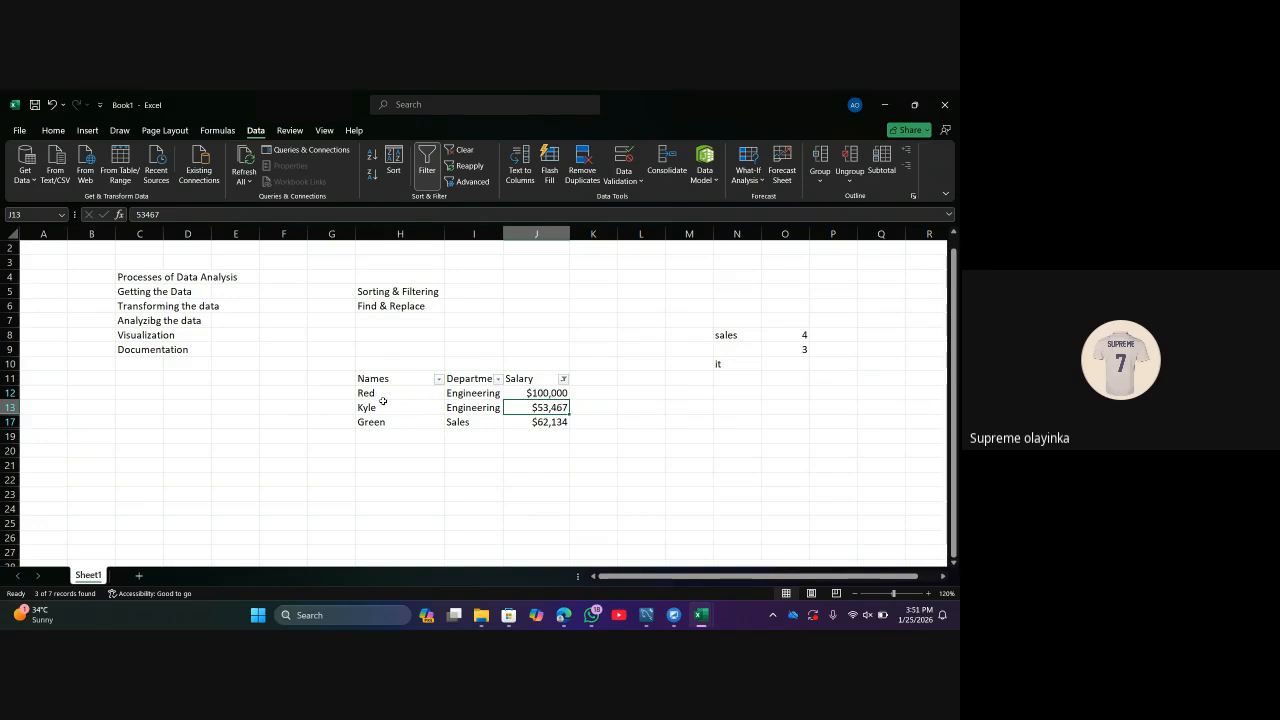
# Change the Salary column's Top 10 filter from top to bottom, keeping 3 items.
pyautogui.click(564, 382)
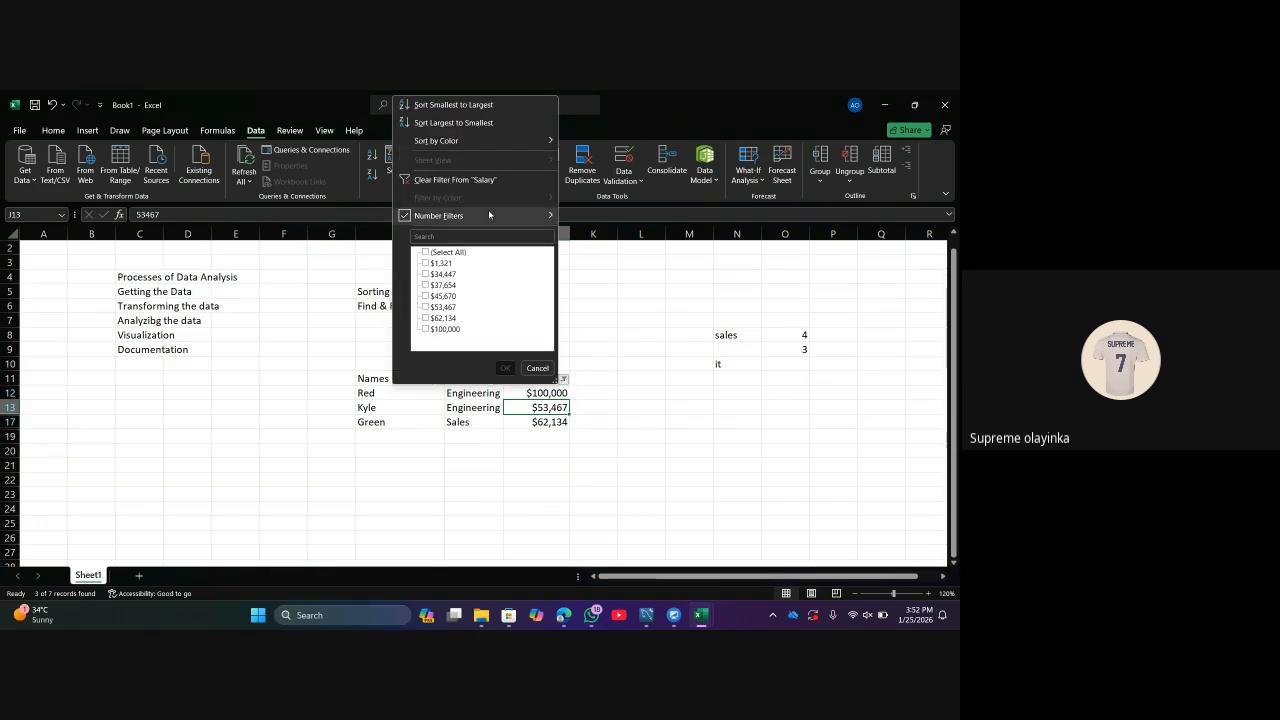
pyautogui.moveTo(489, 215)
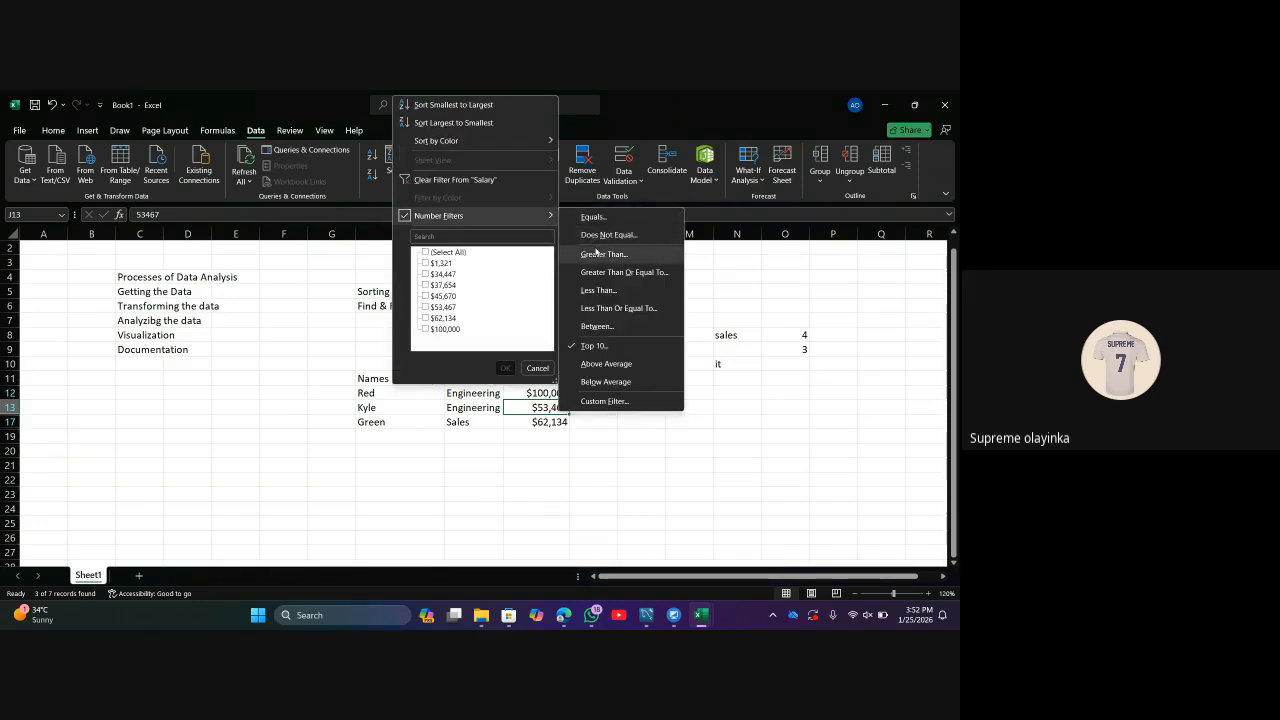
pyautogui.click(606, 345)
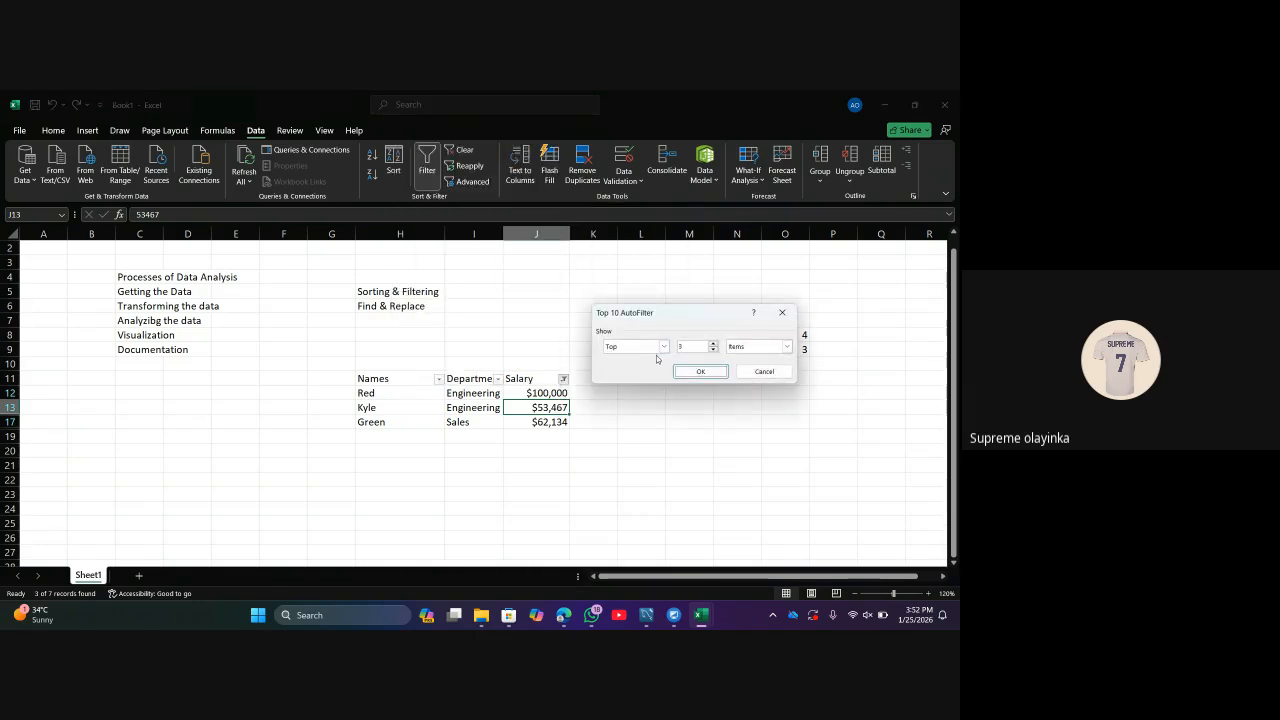
pyautogui.click(663, 346)
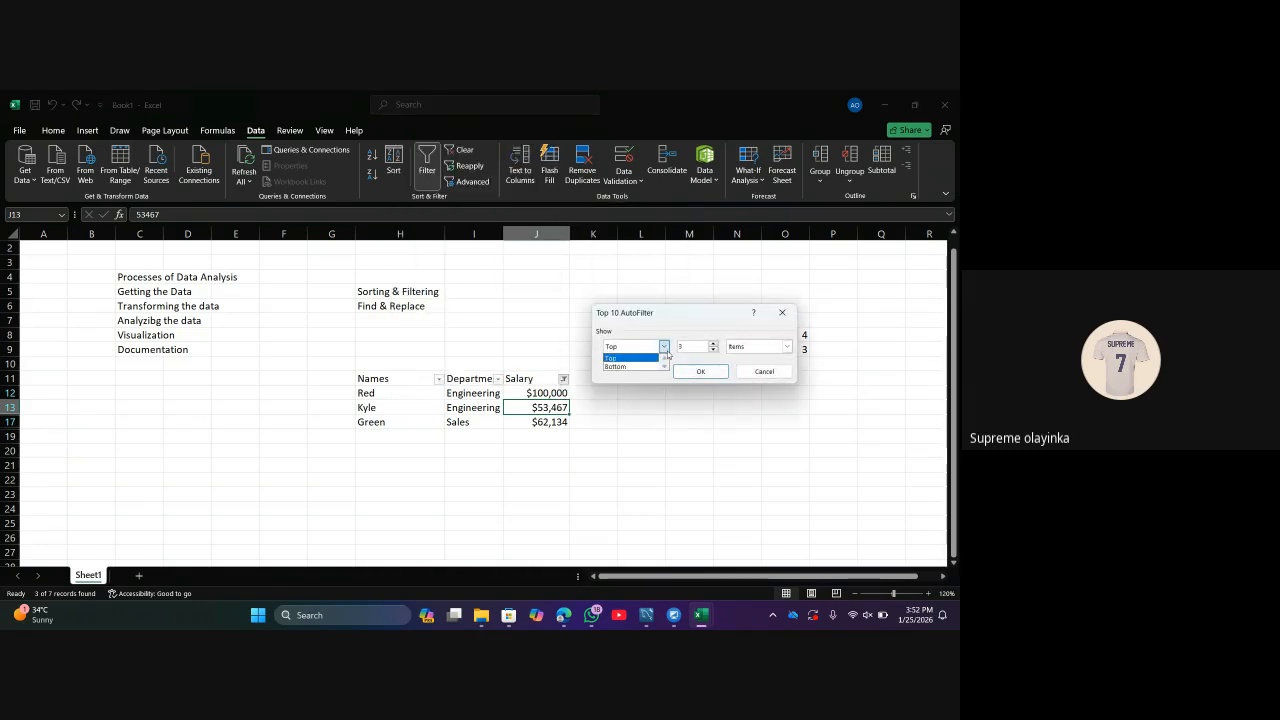
pyautogui.click(648, 367)
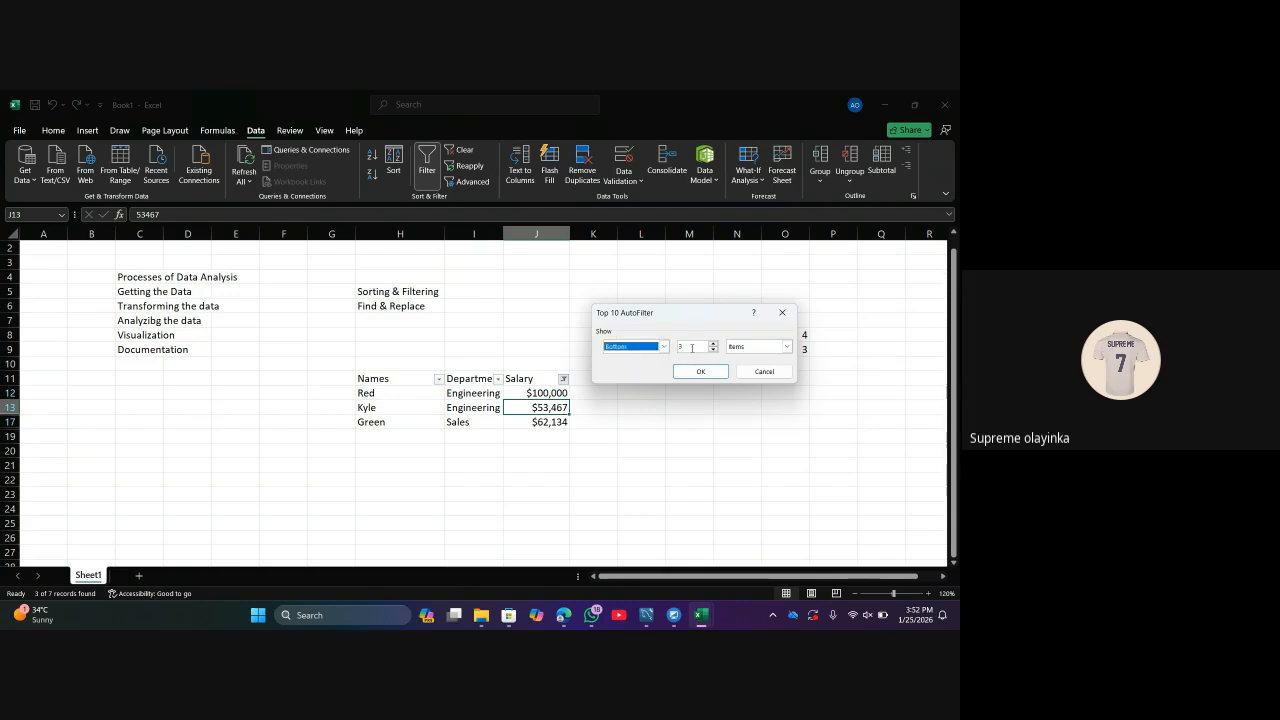
pyautogui.click(704, 369)
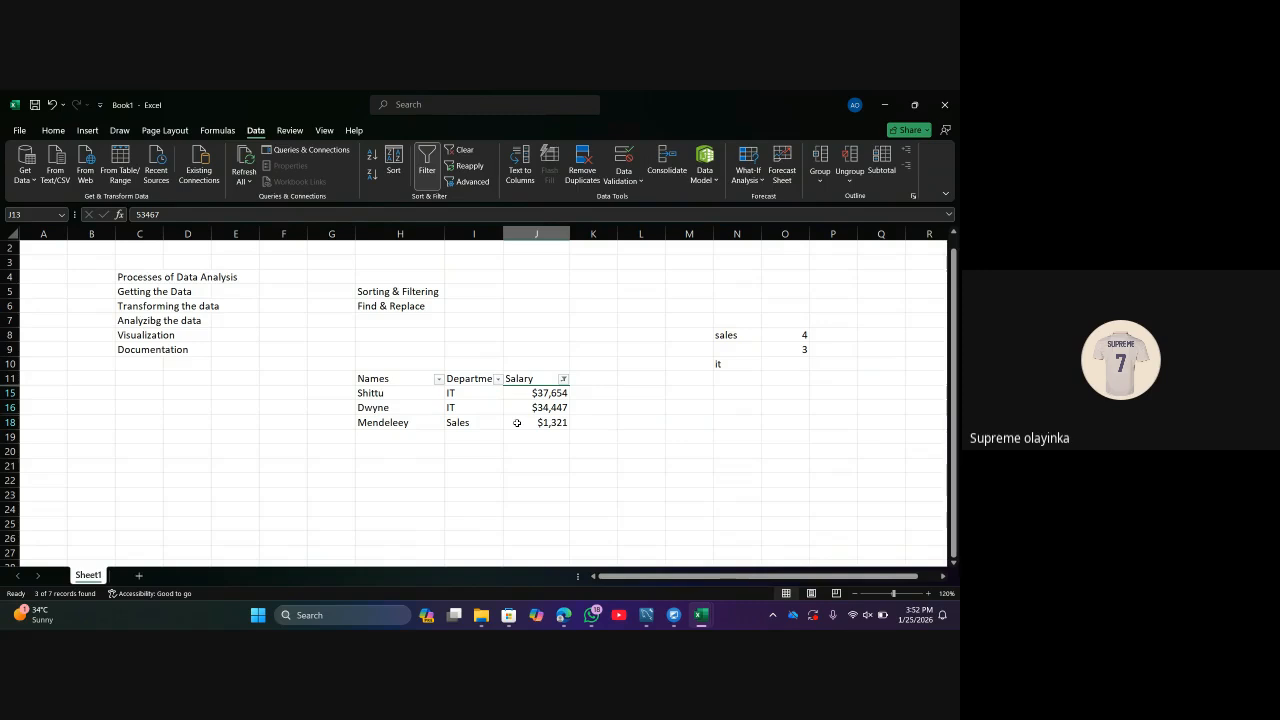
# Switch to the global_unemployment_skewed workbook and insert a blank column before the country name column.
pyautogui.moveTo(700, 619)
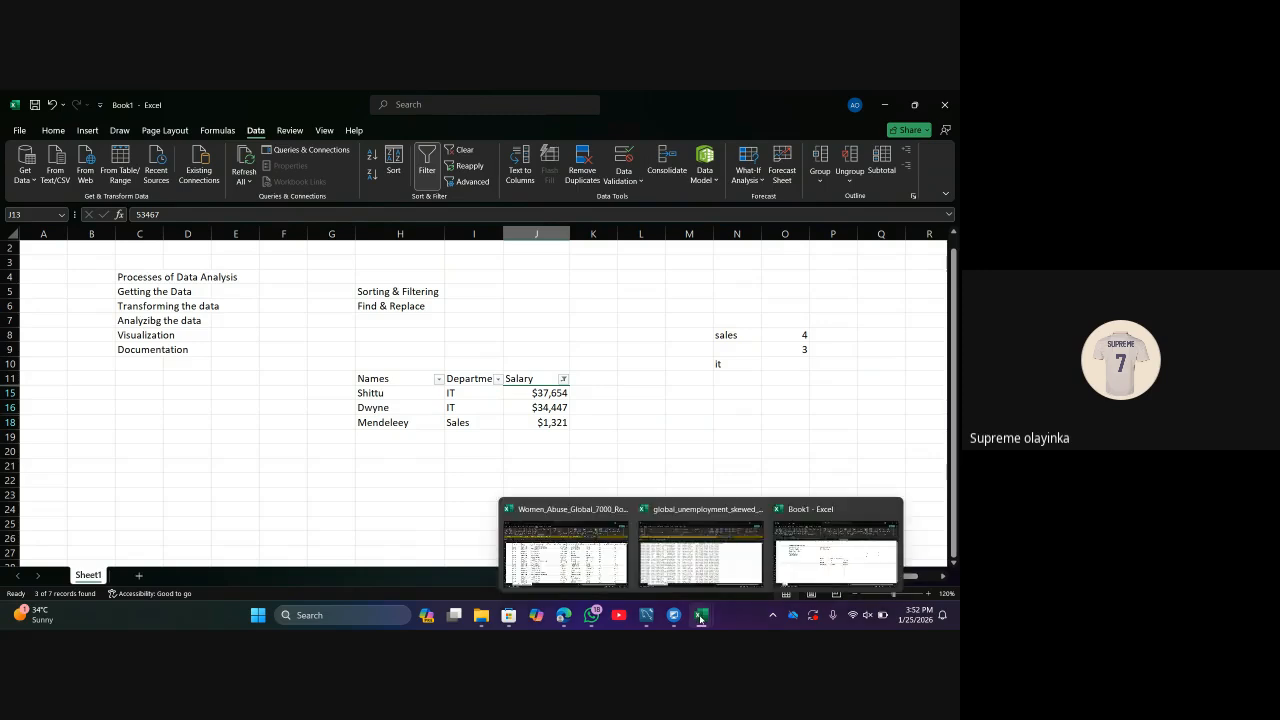
pyautogui.click(670, 556)
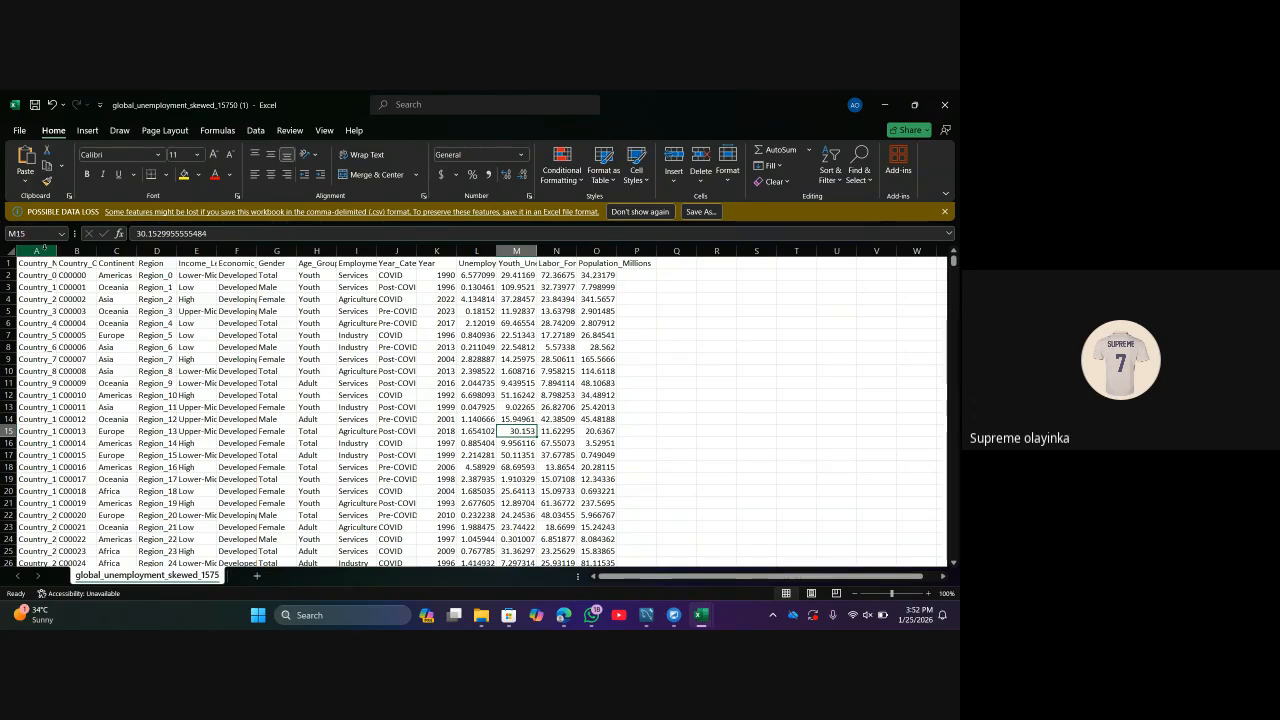
pyautogui.rightClick(44, 249)
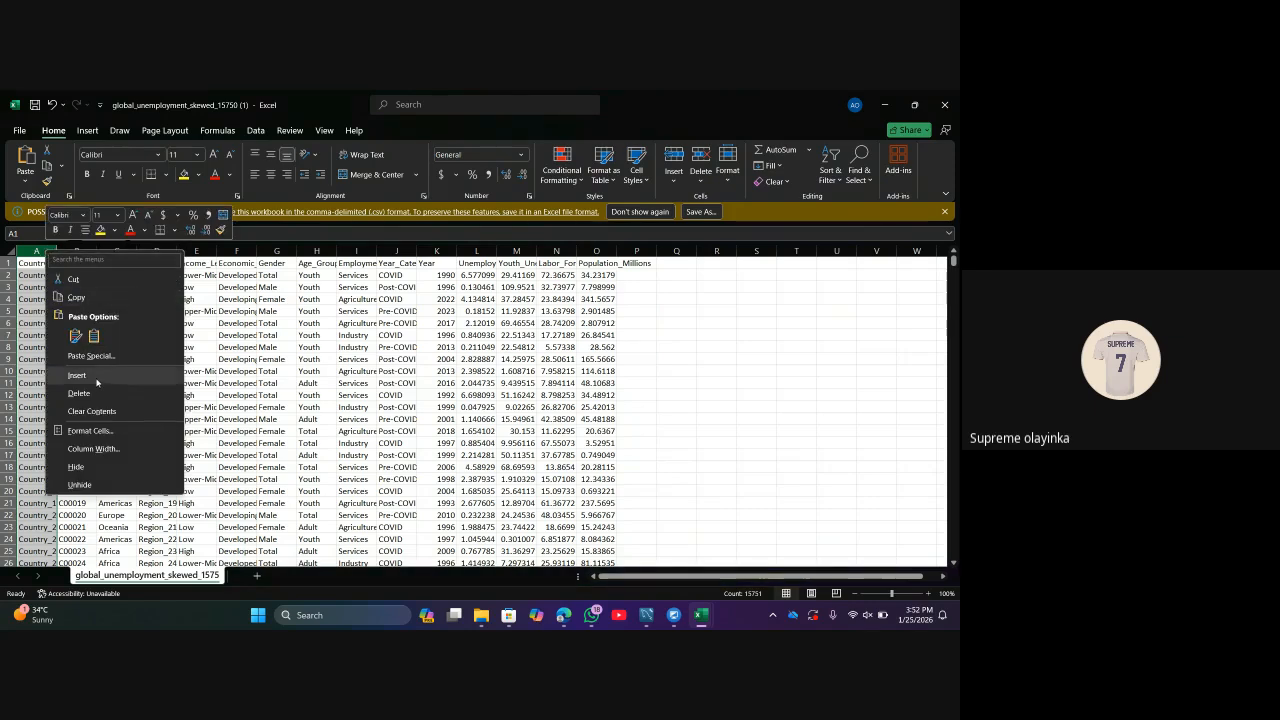
pyautogui.click(96, 378)
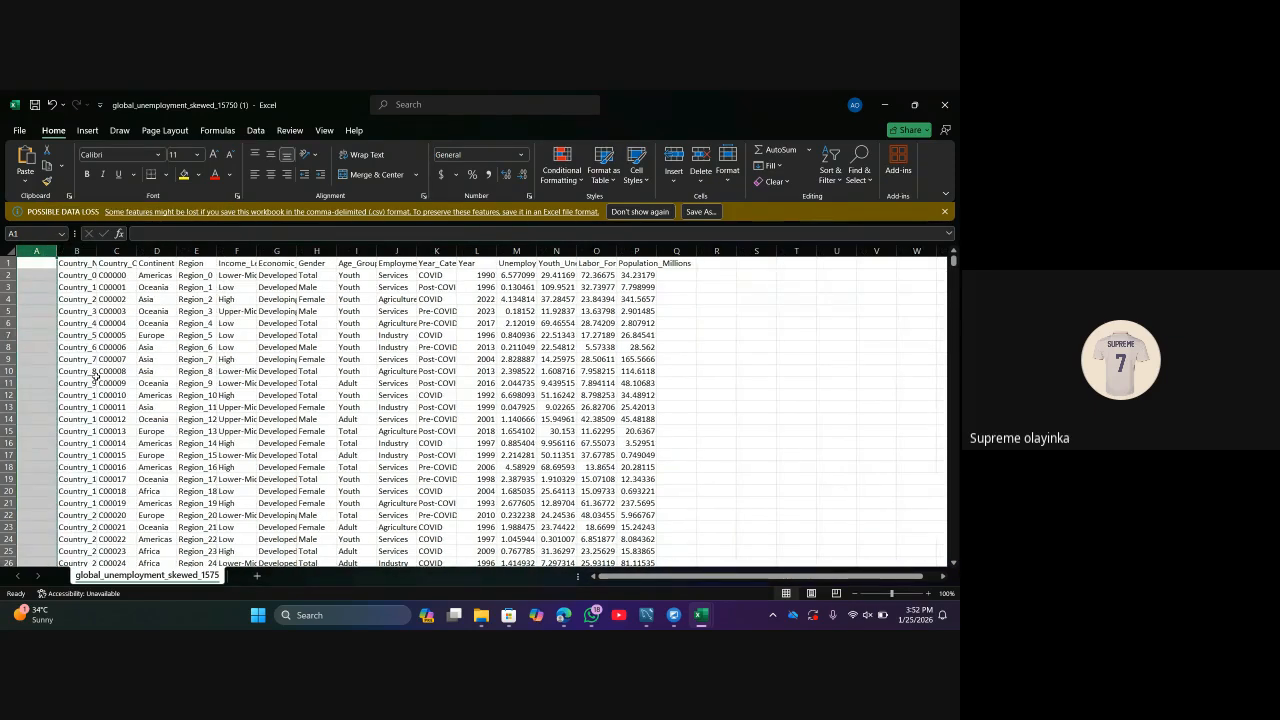
pyautogui.click(198, 406)
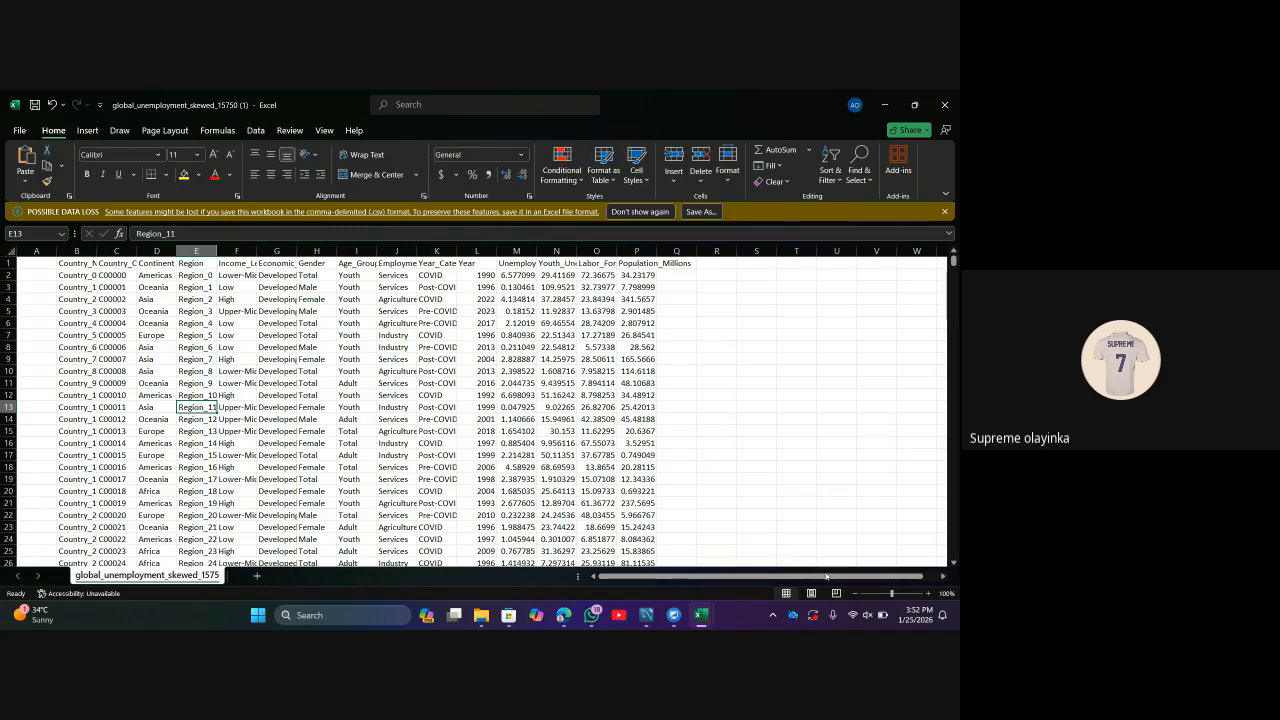
# Delete the blank column A from the global unemployment sheet.
pyautogui.click(928, 594)
pyautogui.click(928, 594)
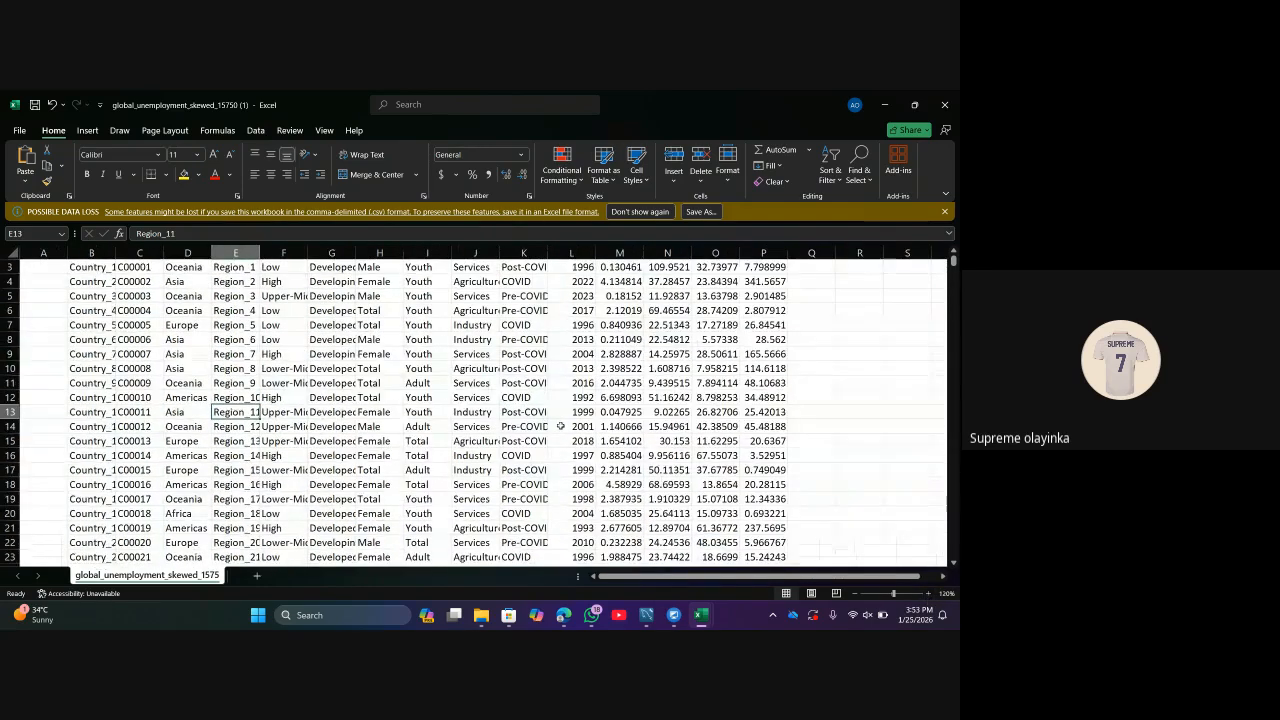
pyautogui.scroll(1, 528, 423)
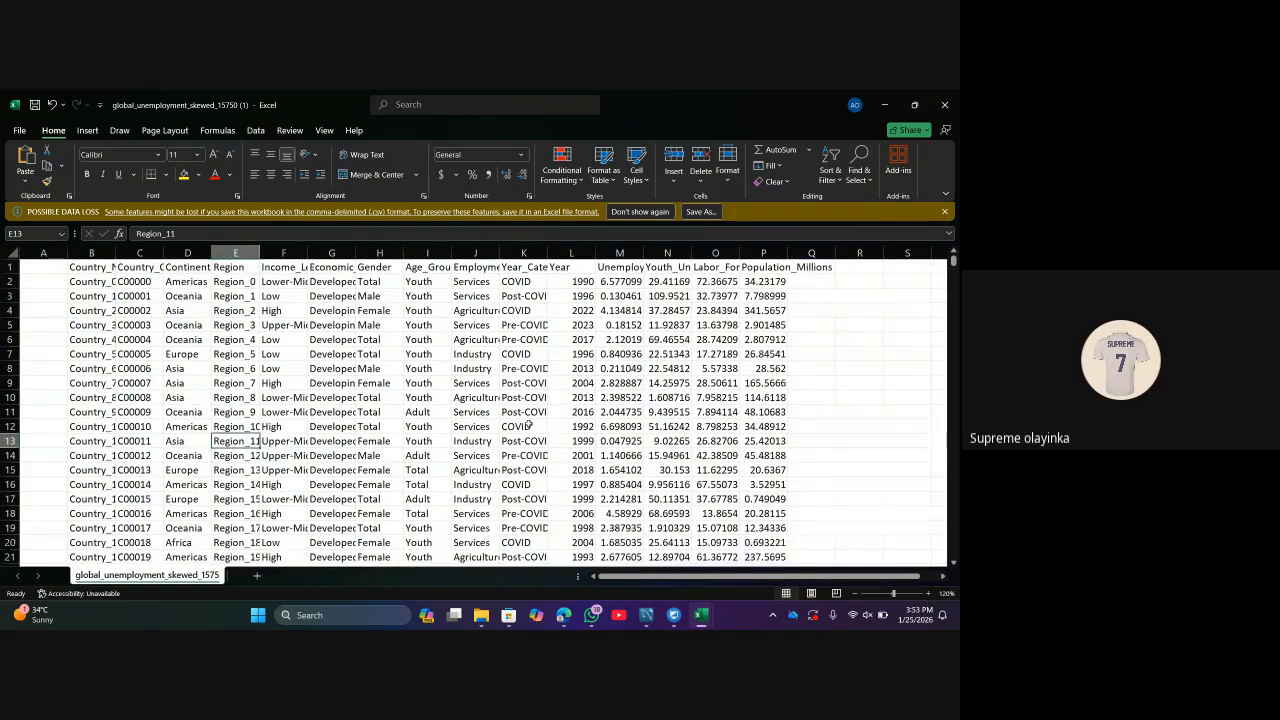
pyautogui.click(541, 383)
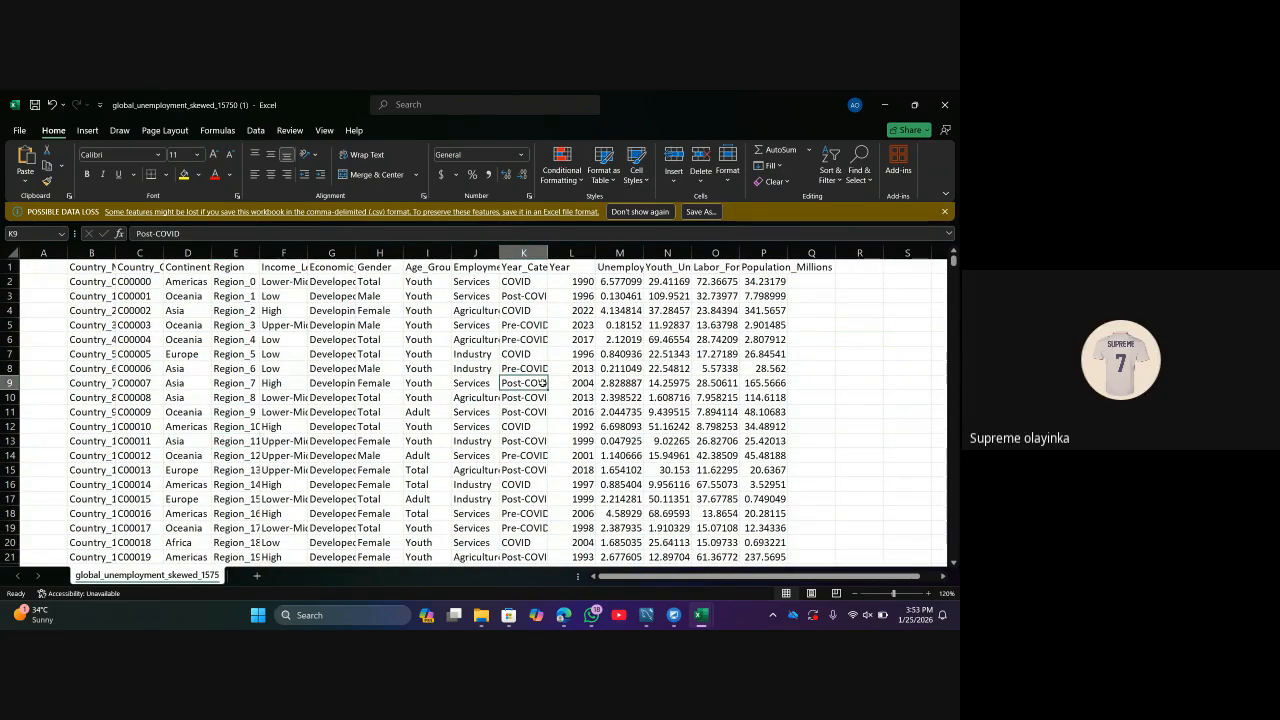
pyautogui.click(56, 252)
pyautogui.rightClick(56, 252)
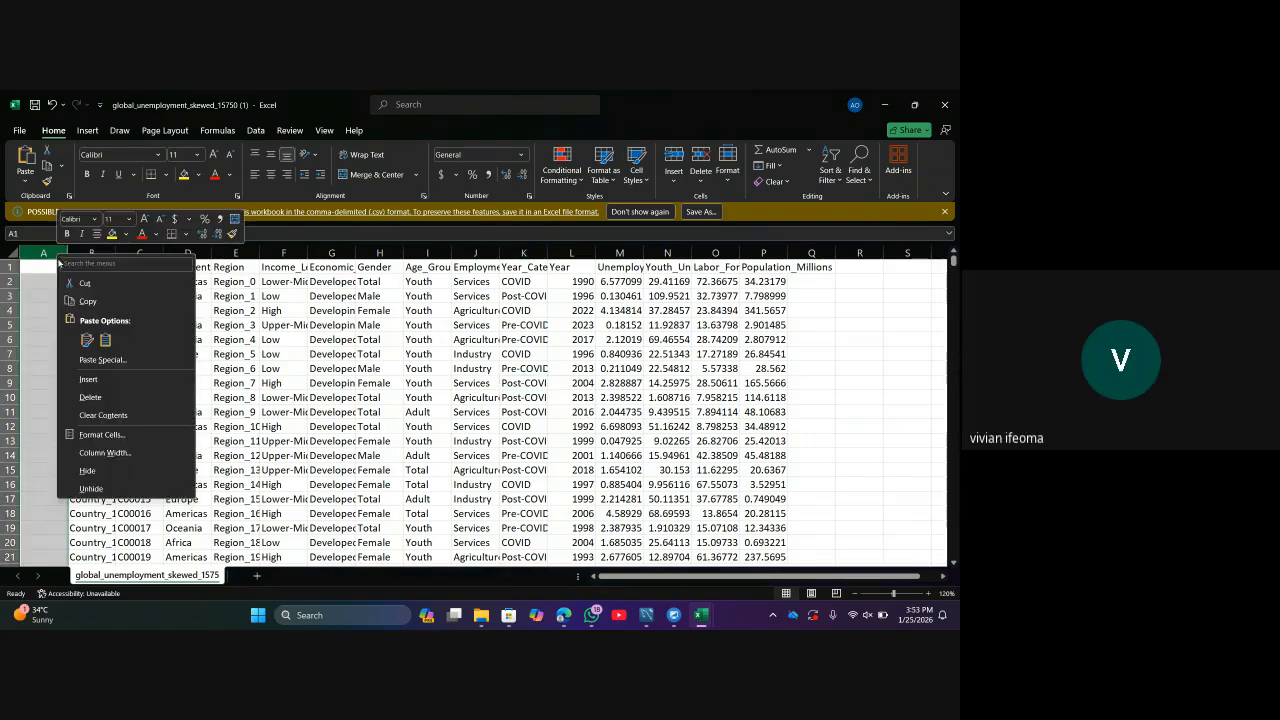
pyautogui.click(104, 397)
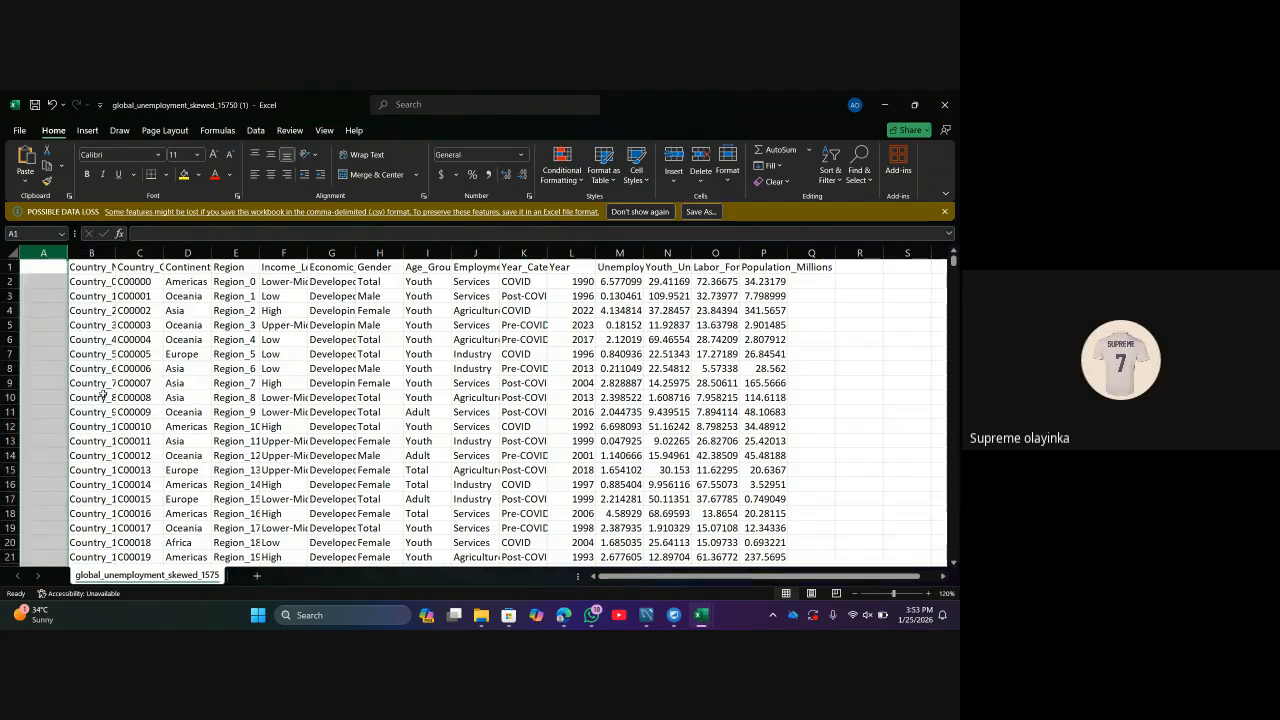
pyautogui.click(188, 397)
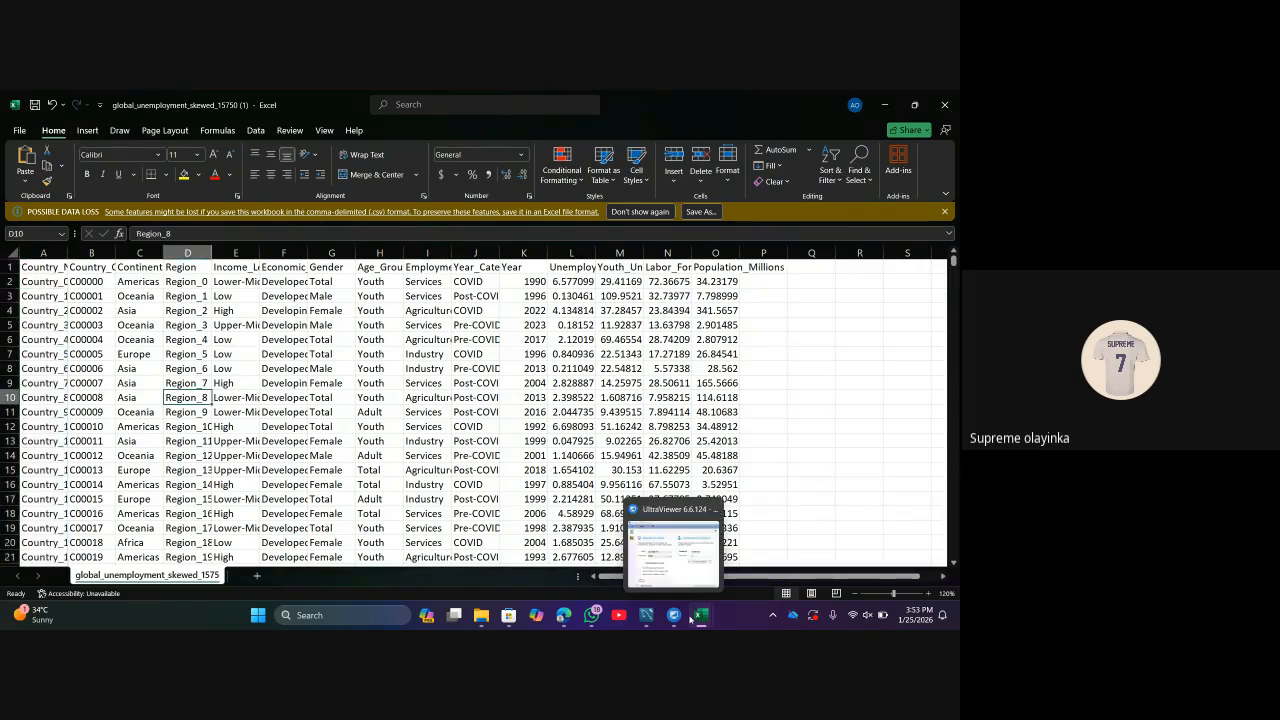
# Switch to the Women_Abuse_Global_7000_Rows workbook and autofit the width of all columns to their contents.
pyautogui.moveTo(703, 620)
pyautogui.click(565, 548)
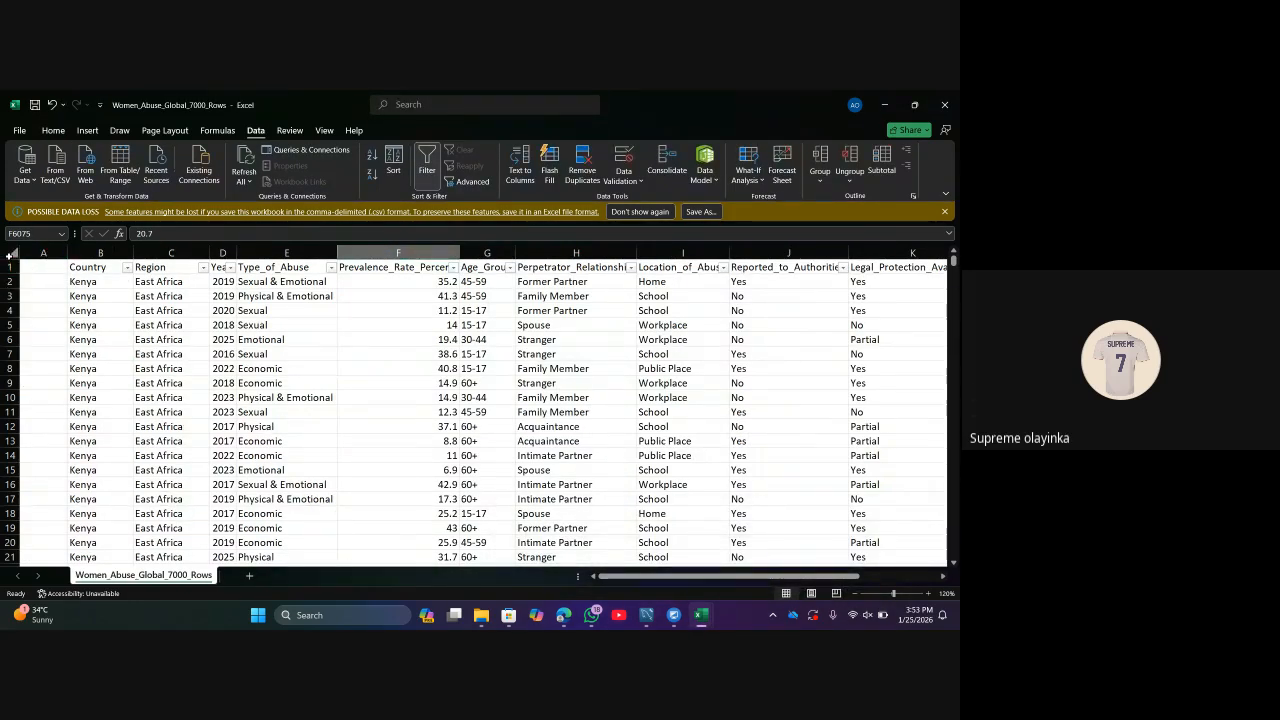
pyautogui.click(9, 255)
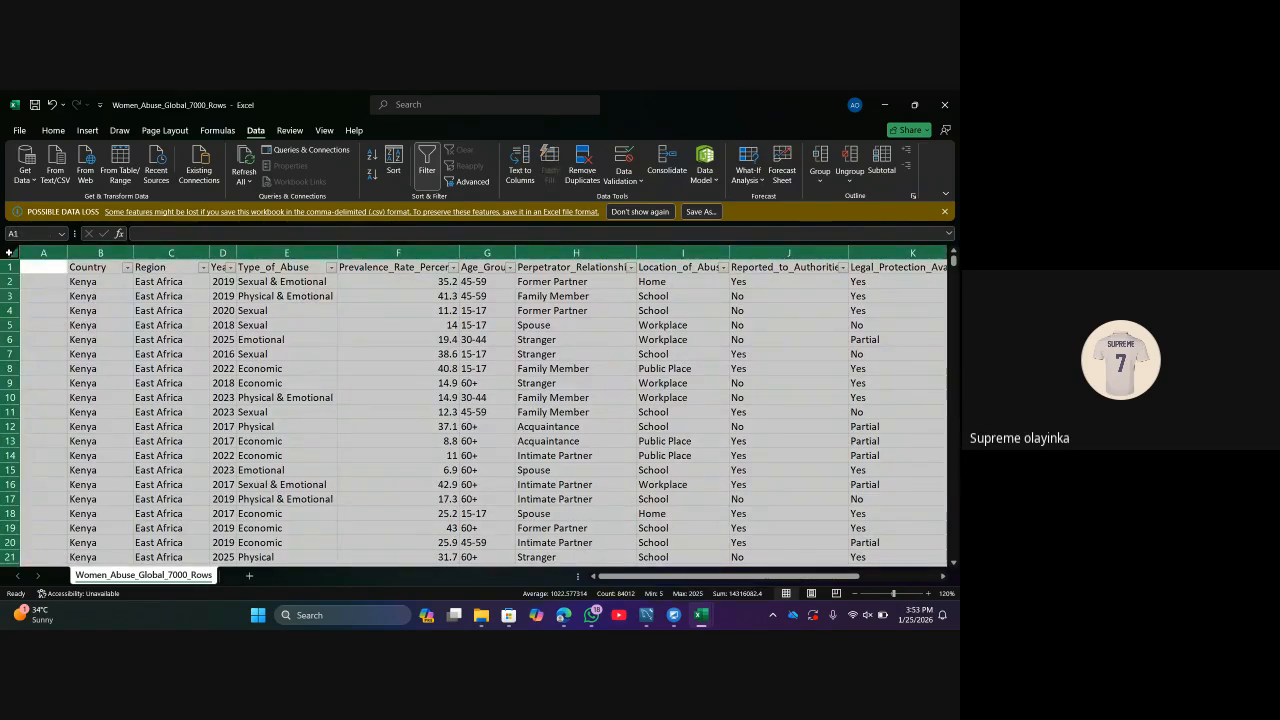
pyautogui.doubleClick(66, 252)
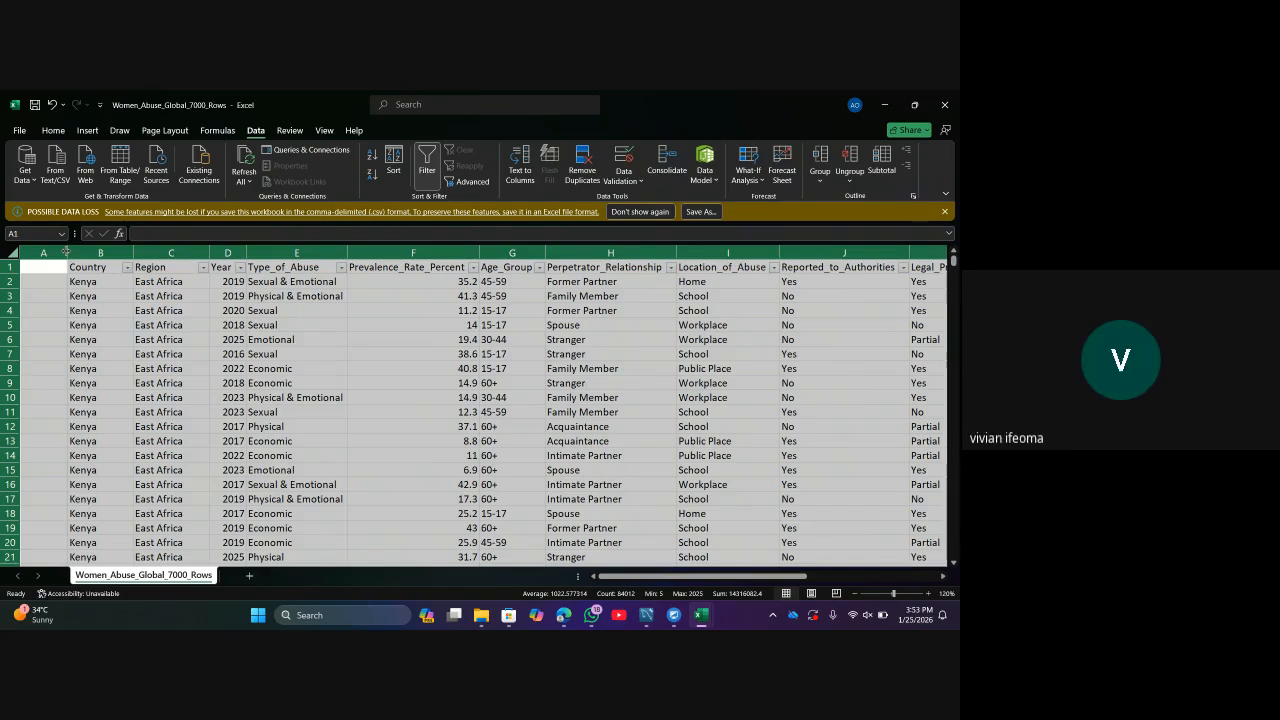
# Return to the global_unemployment_skewed workbook and select cell I16 in the employment column.
pyautogui.moveTo(701, 615)
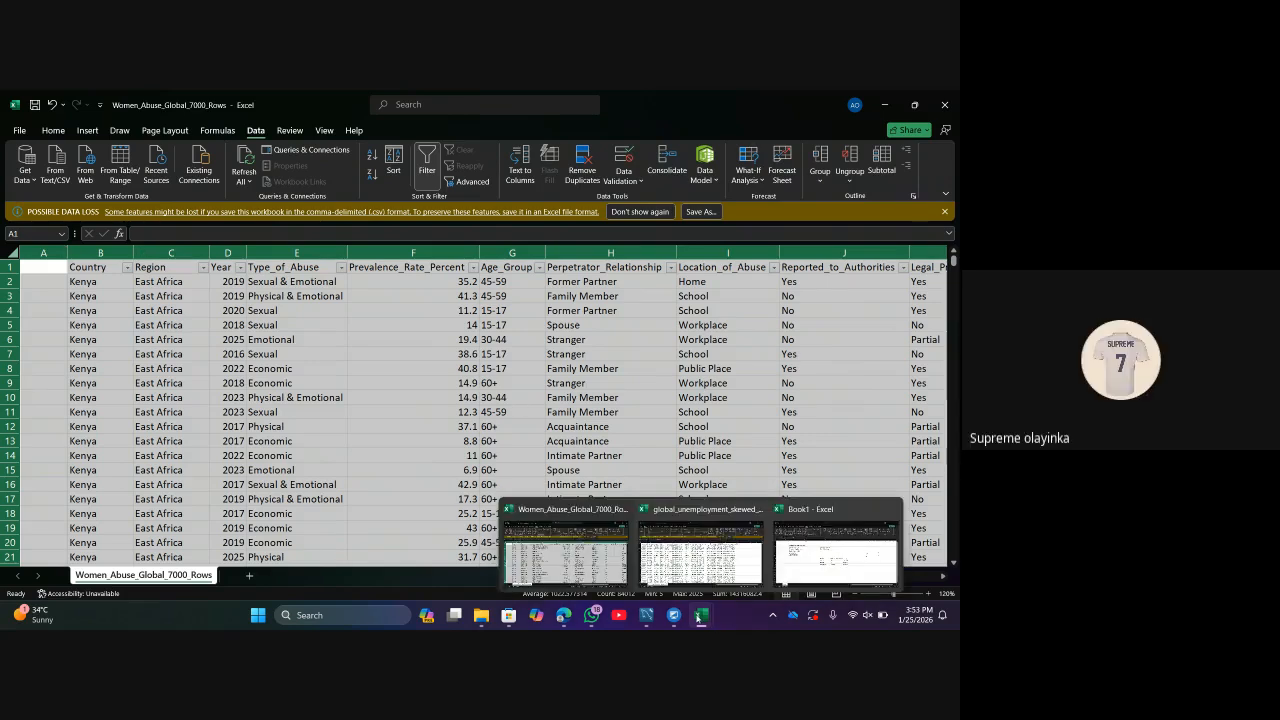
pyautogui.click(703, 557)
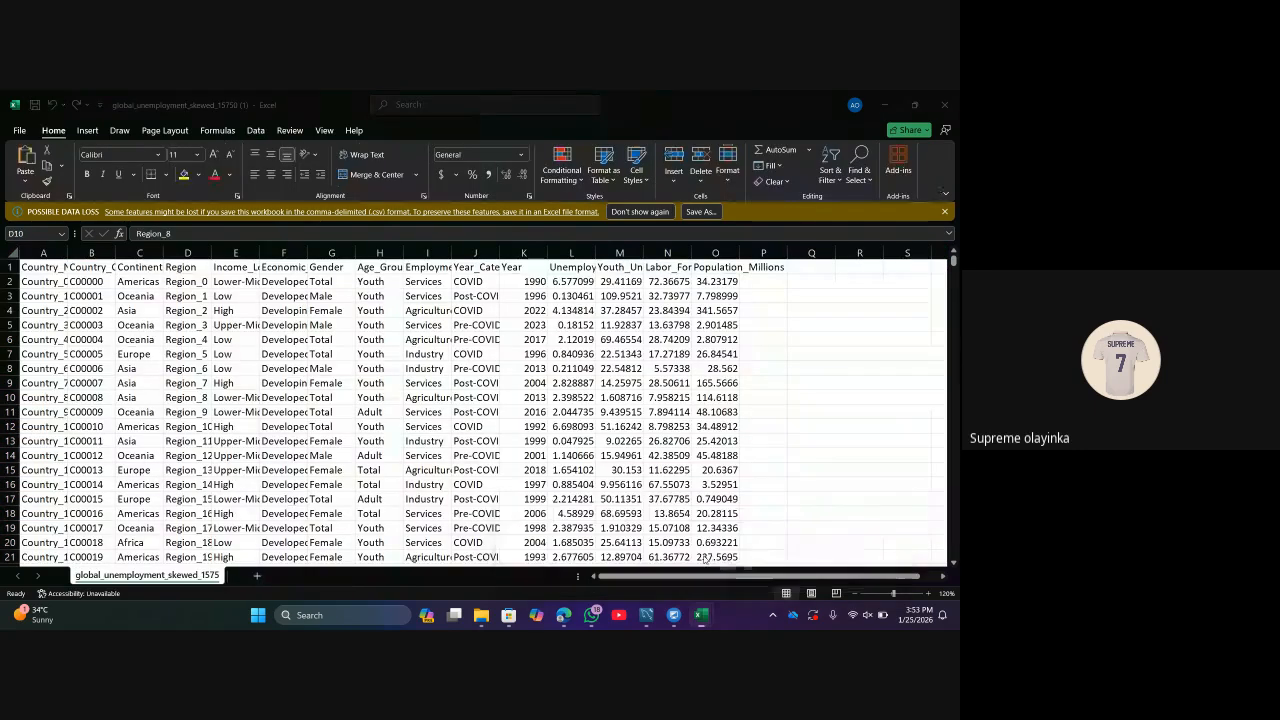
pyautogui.click(440, 481)
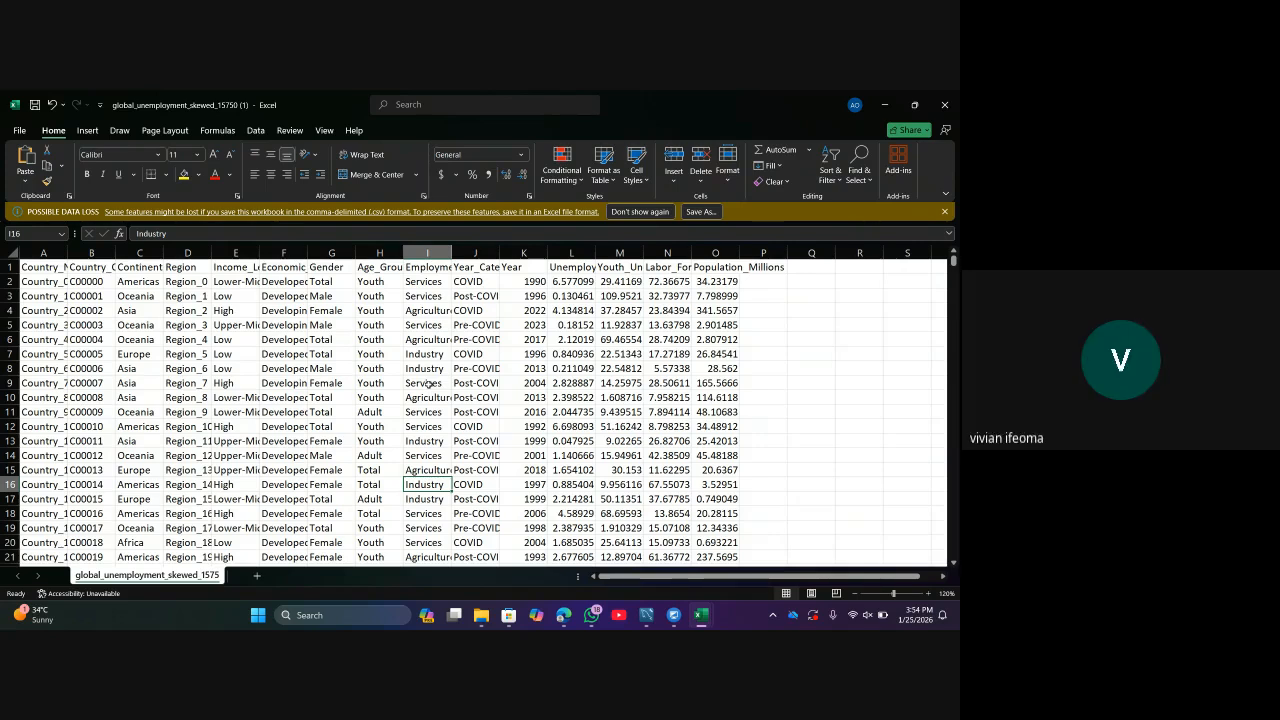
# Autofit the width of all columns in the global unemployment sheet to their contents and look across the headers.
pyautogui.click(13, 251)
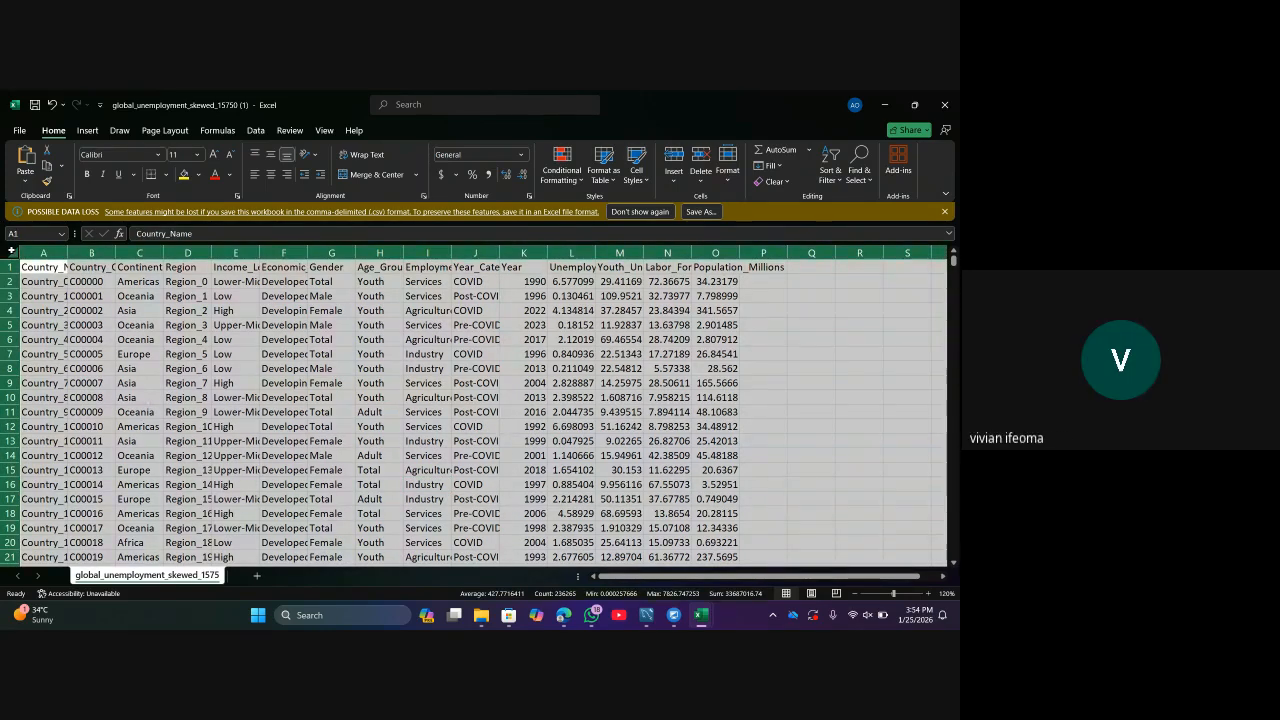
pyautogui.doubleClick(163, 251)
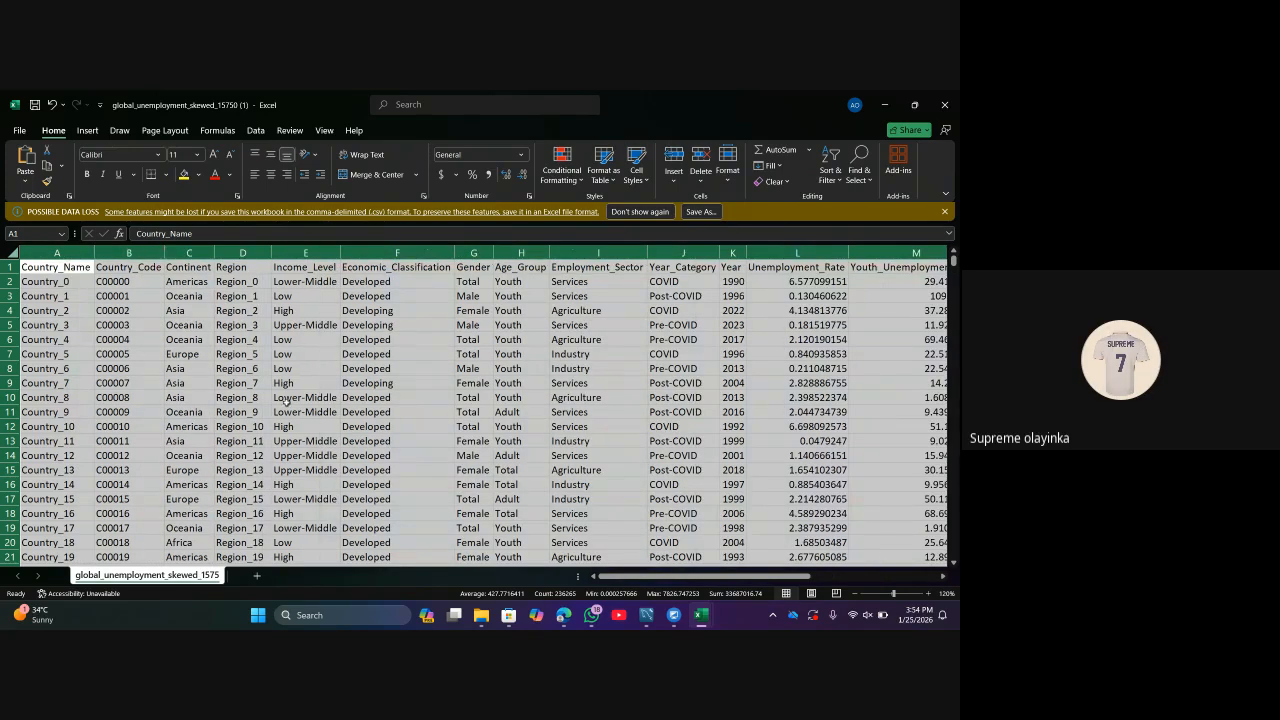
pyautogui.click(286, 399)
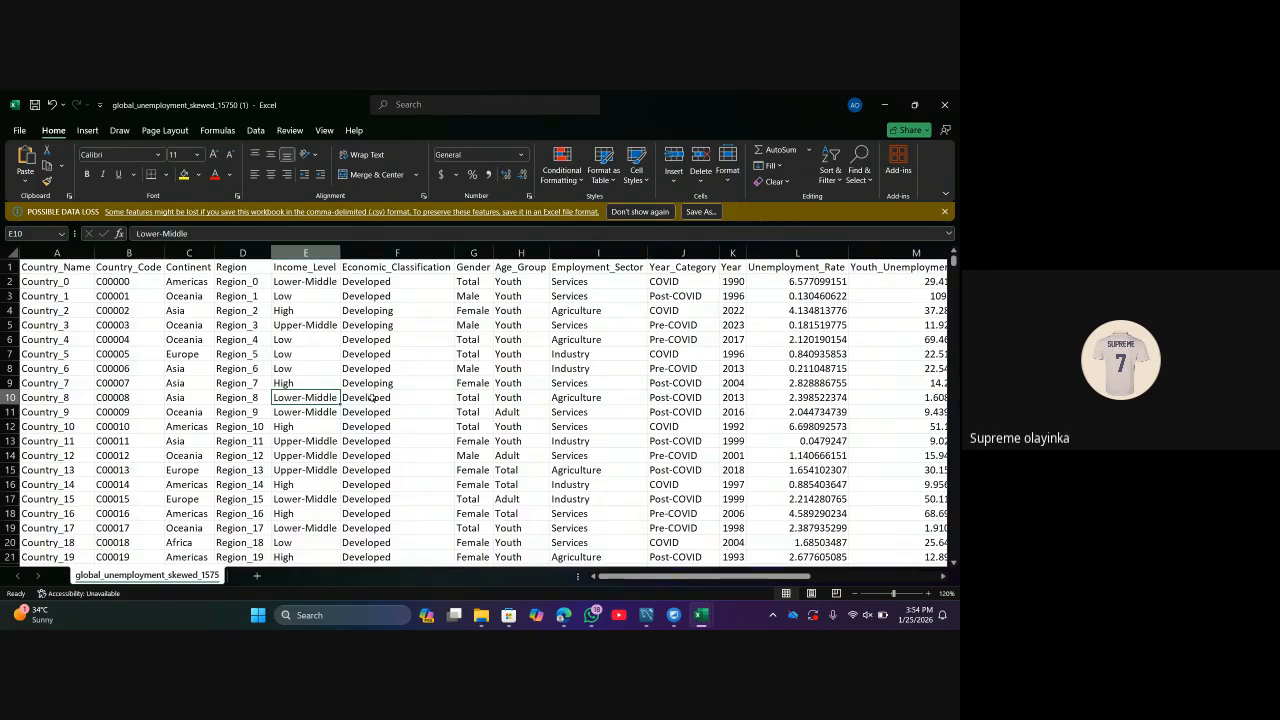
pyautogui.hscroll(4, 367, 398)
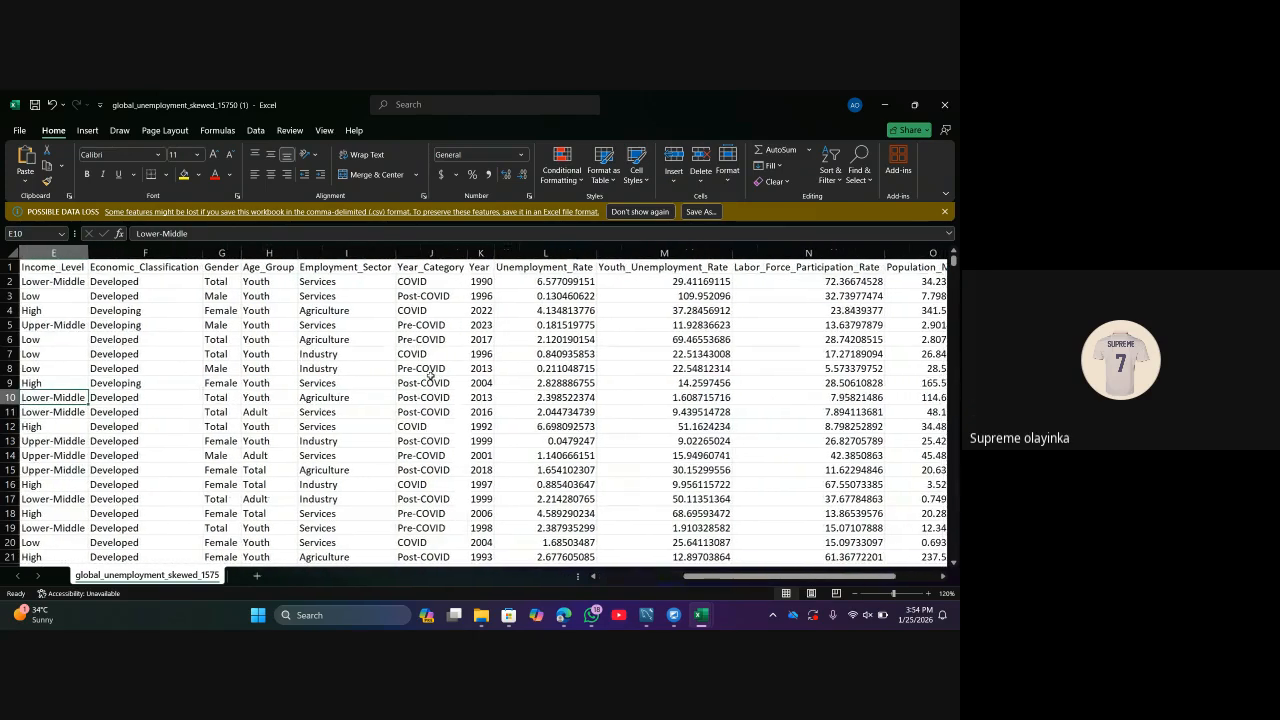
pyautogui.hscroll(-1, 448, 457)
pyautogui.hscroll(-3, 448, 457)
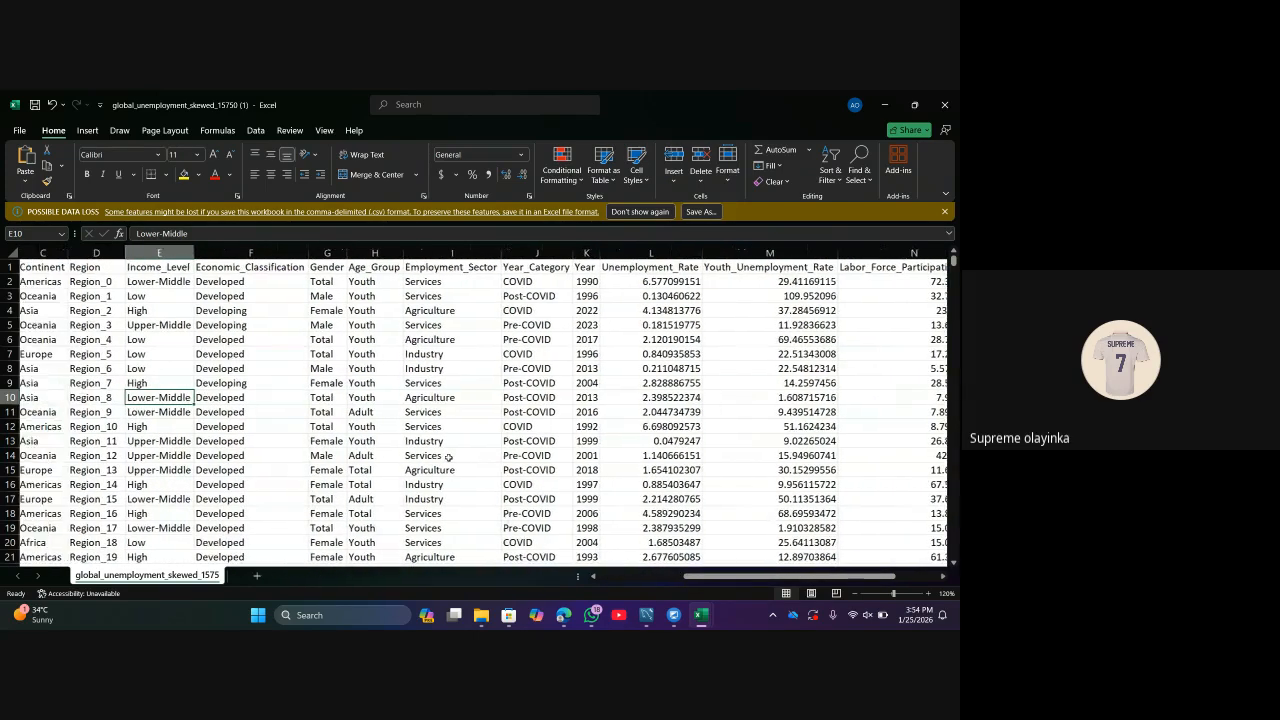
pyautogui.scroll(-1, 448, 457)
pyautogui.scroll(1, 448, 457)
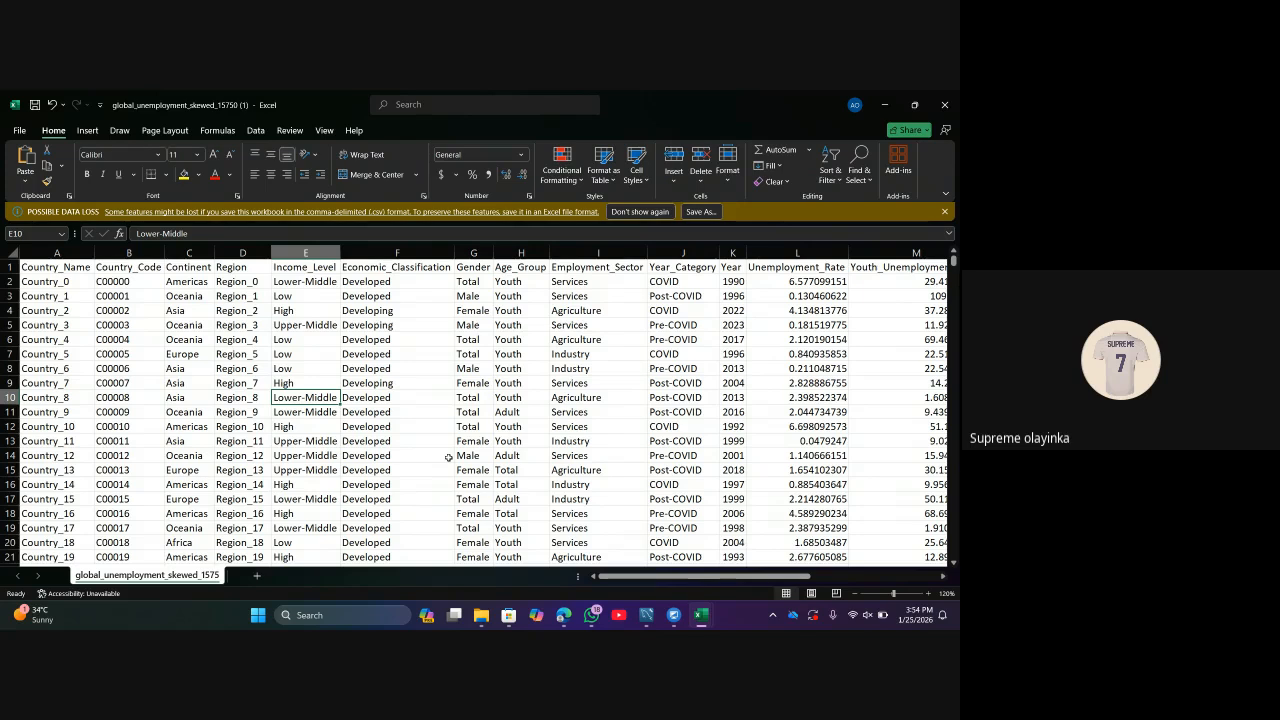
# Select the adjacent columns from Unemployment_Rate through Population_Millions in one sweep, then clear the selection.
pyautogui.hscroll(6, 449, 457)
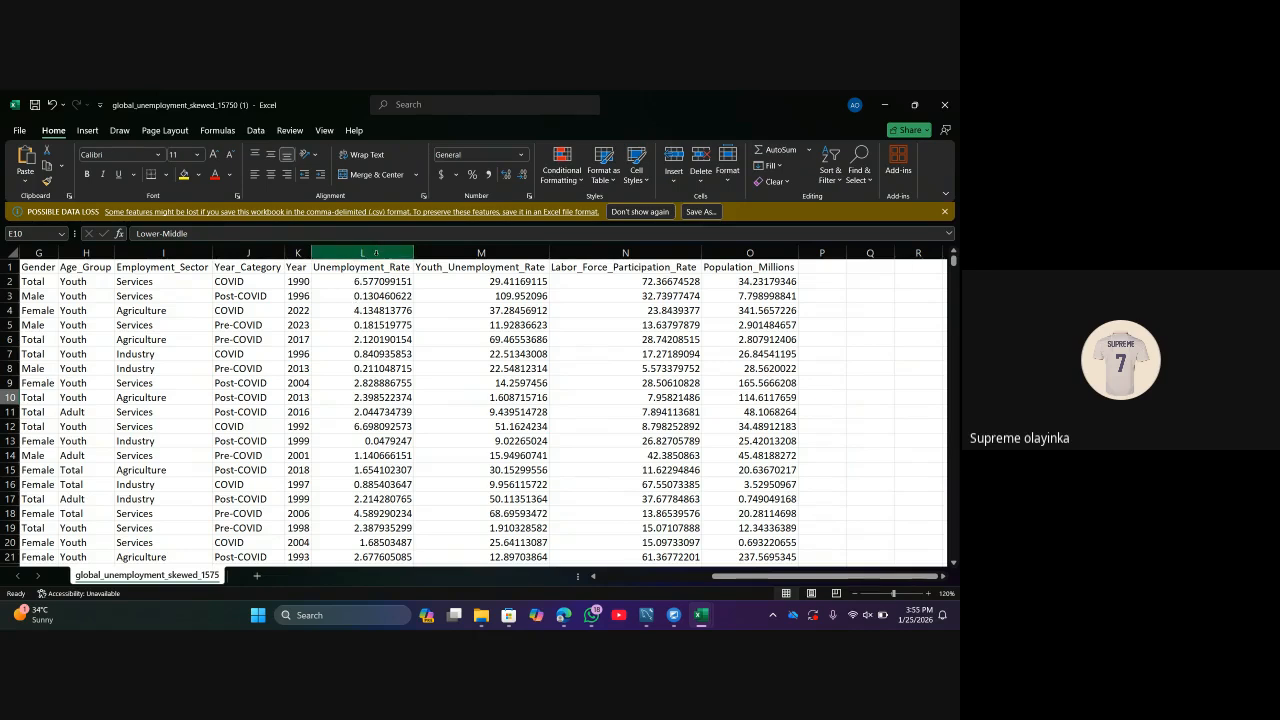
pyautogui.click(376, 253)
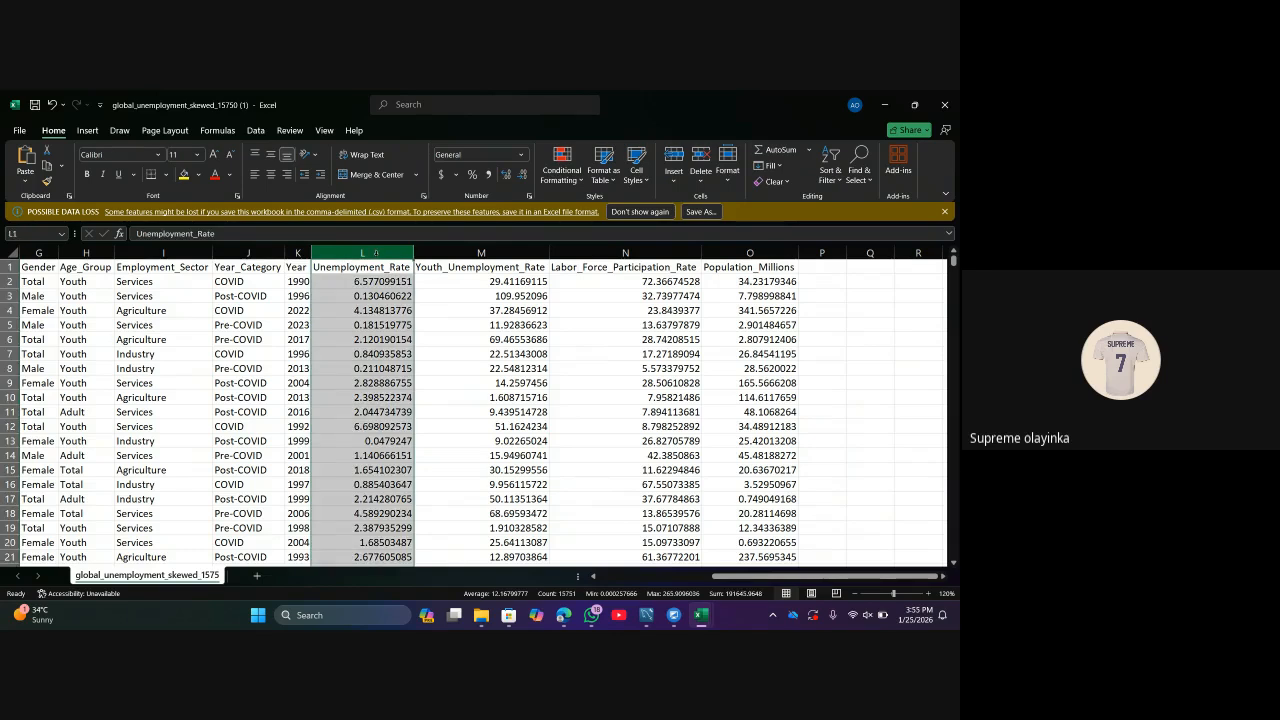
pyautogui.moveTo(376, 253); pyautogui.dragTo(805, 253)
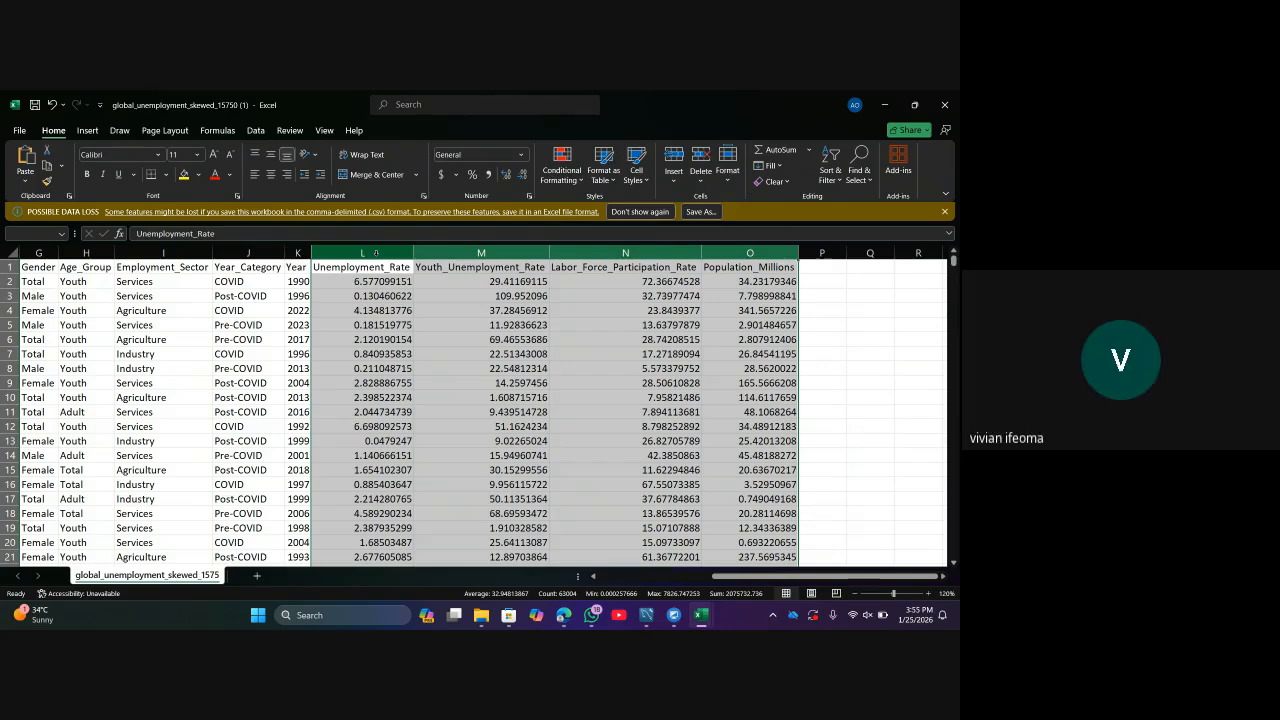
pyautogui.click(375, 253)
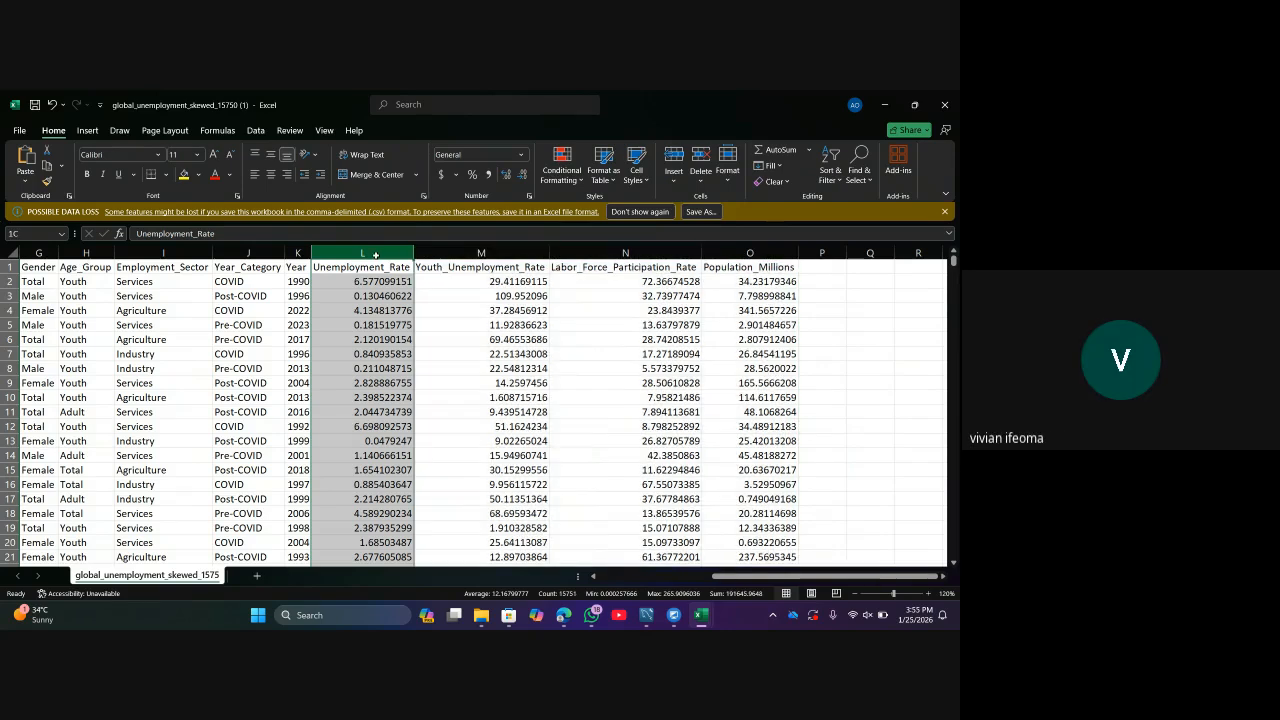
pyautogui.click(208, 393)
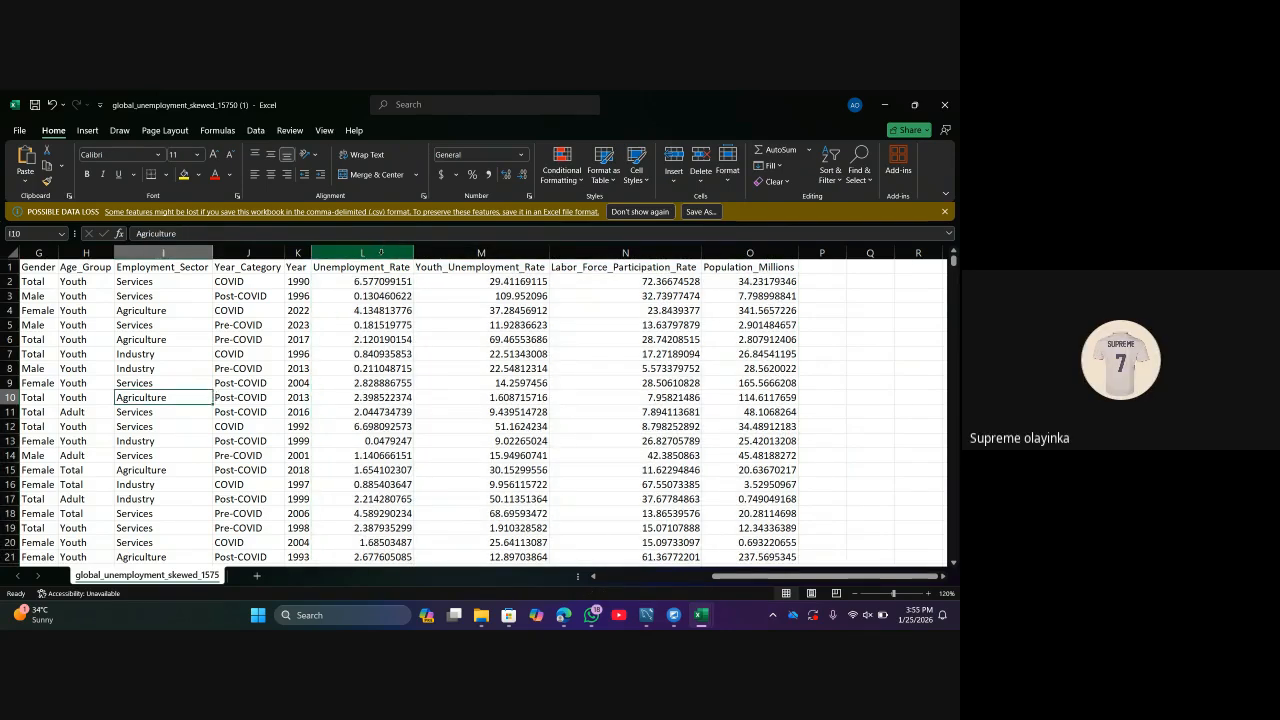
# Jump from cell L2 to the last data row of the Unemployment_Rate column and return to its header.
pyautogui.click(380, 254)
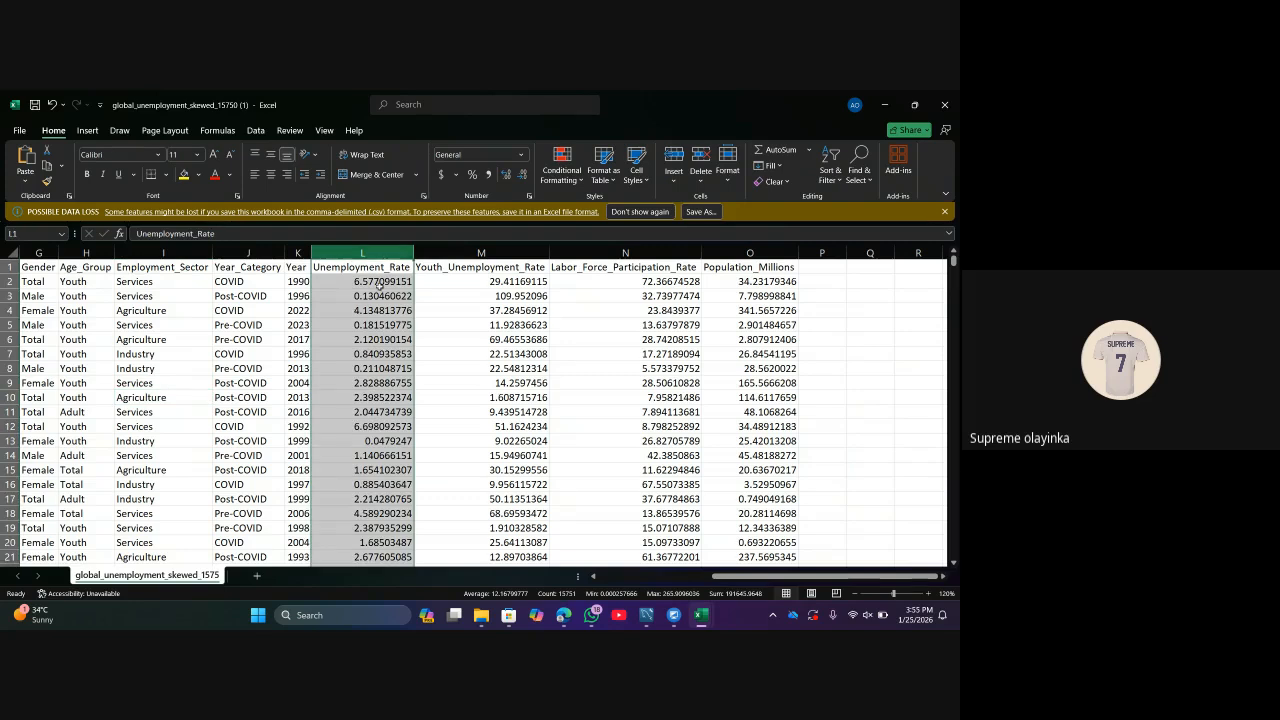
pyautogui.click(380, 283)
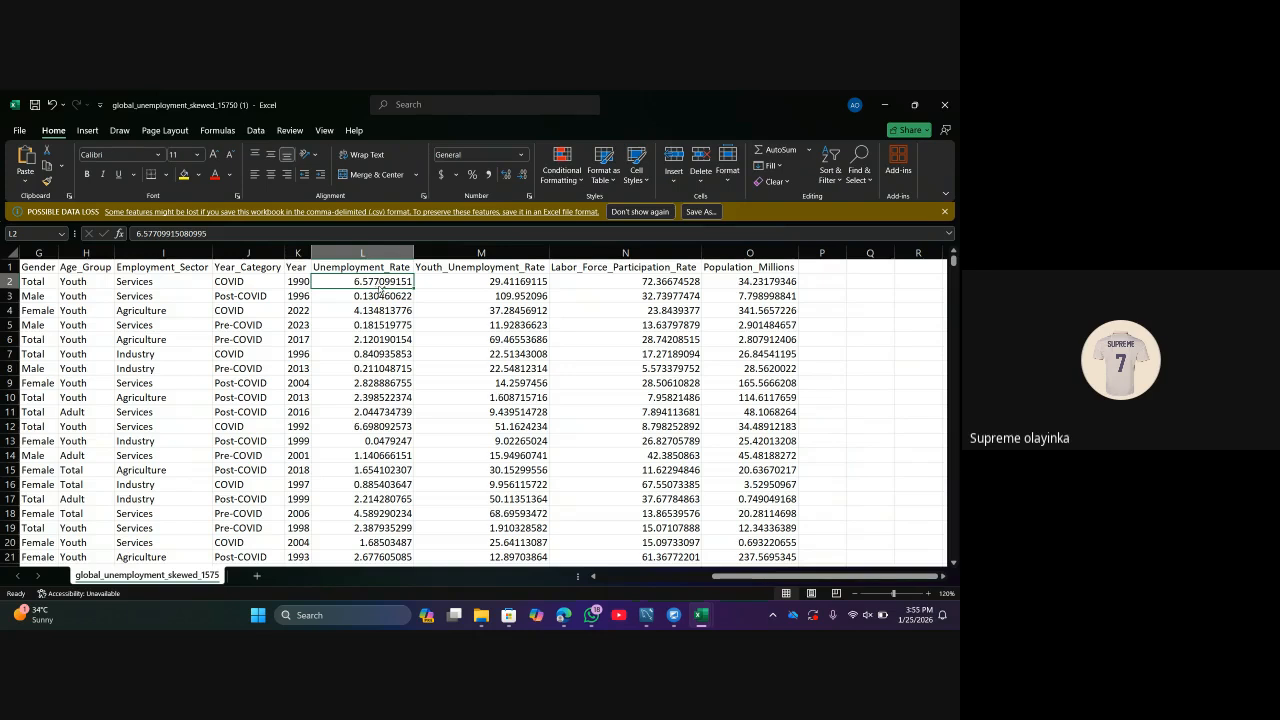
pyautogui.hotkey('ctrl', 'Down')
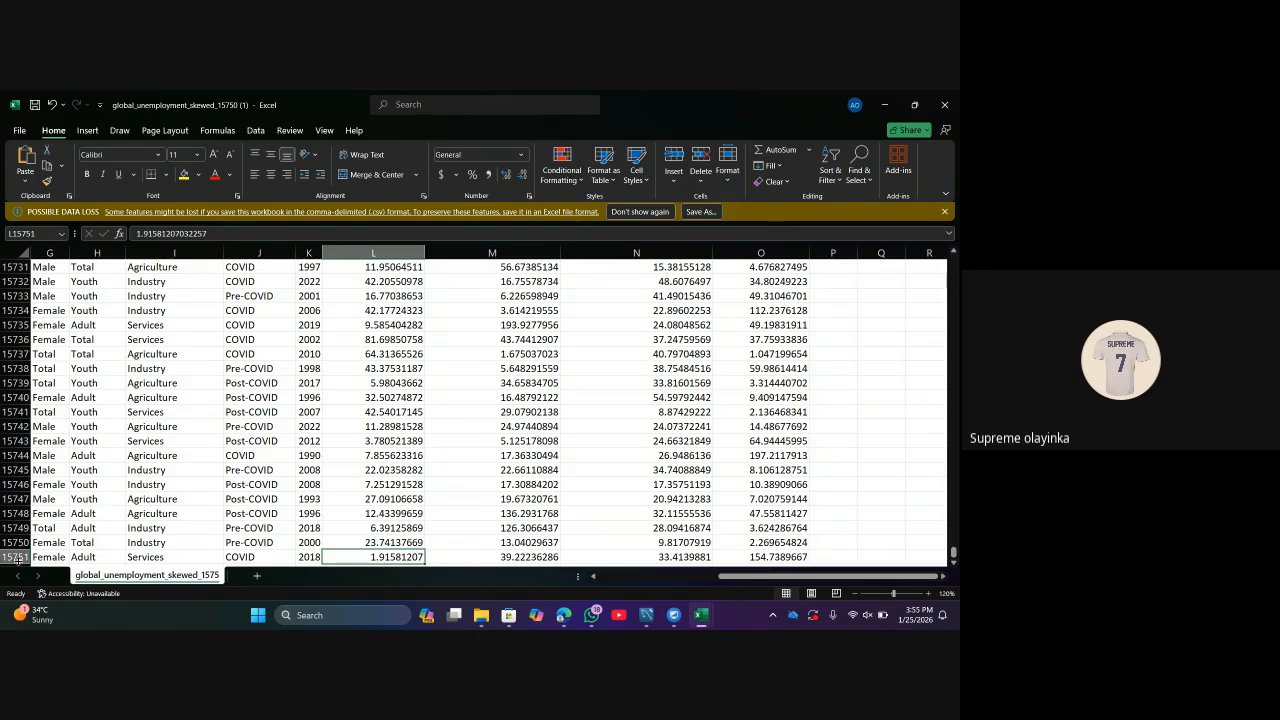
pyautogui.hotkey('ctrl', 'Up')
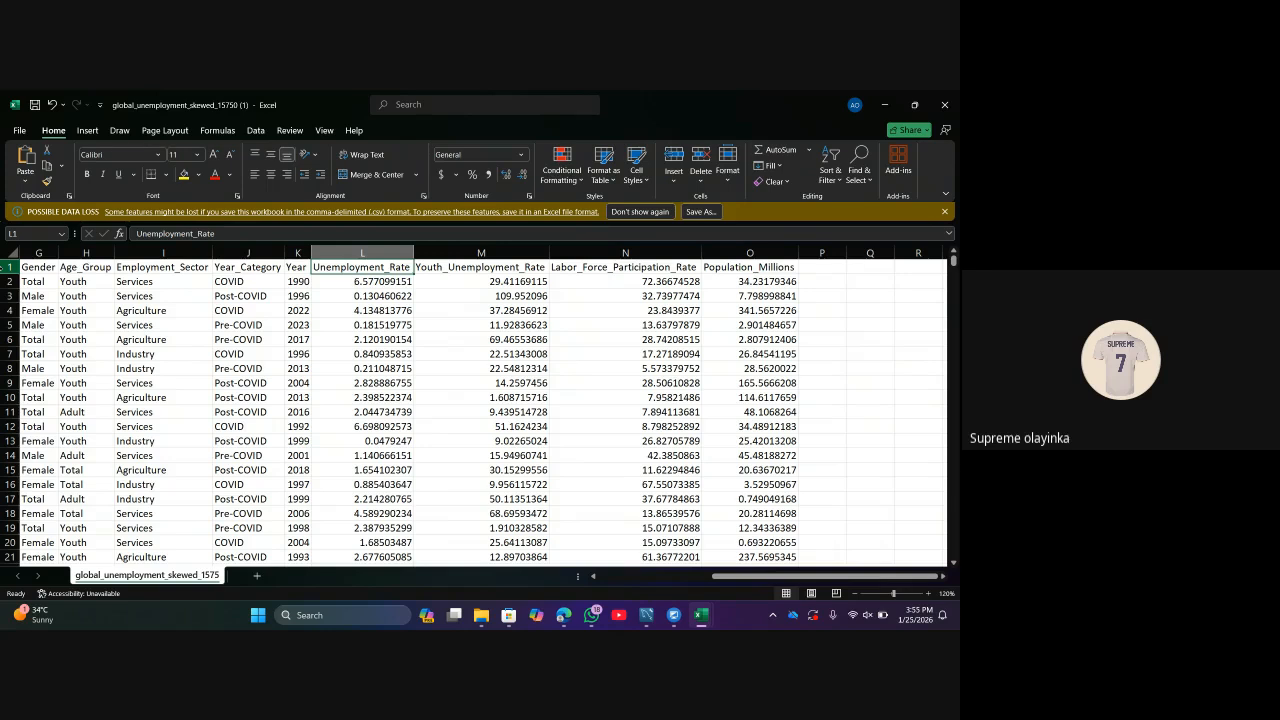
# Select the Unemployment_Rate column and extend the selection one column at a time through Population_Millions, then deselect.
pyautogui.click(367, 254)
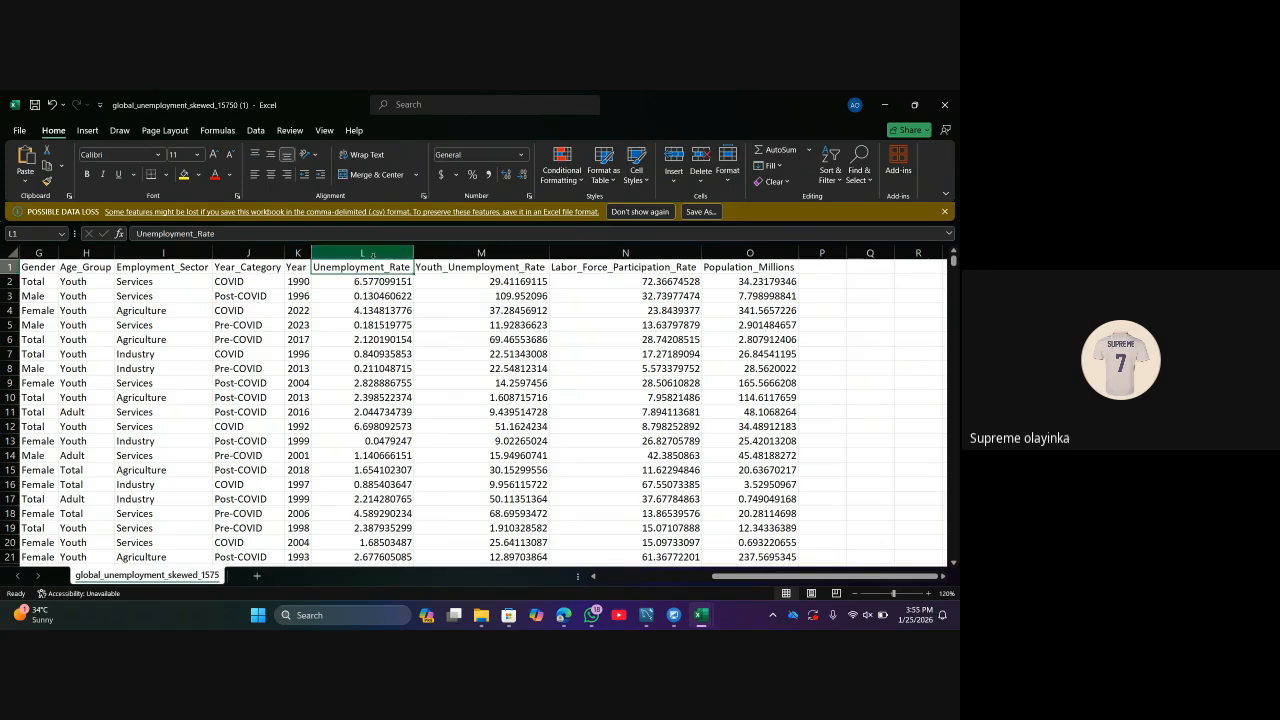
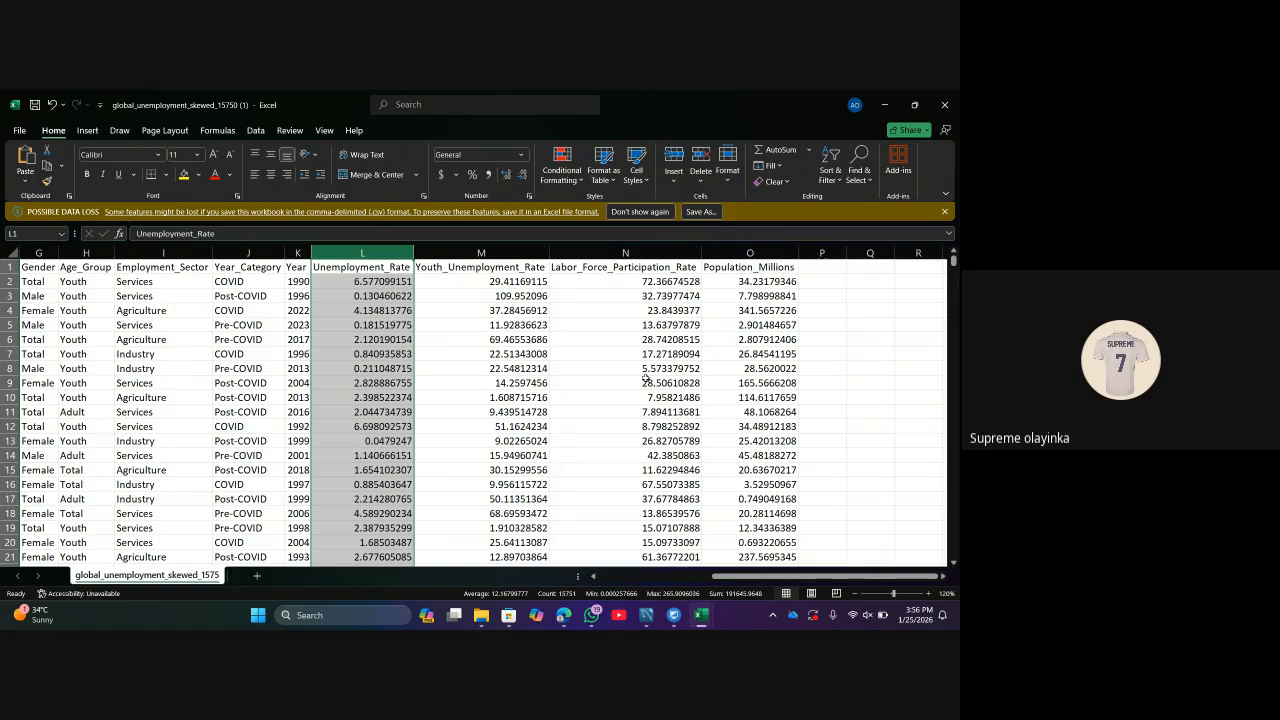
pyautogui.hotkey('shift', 'Right')
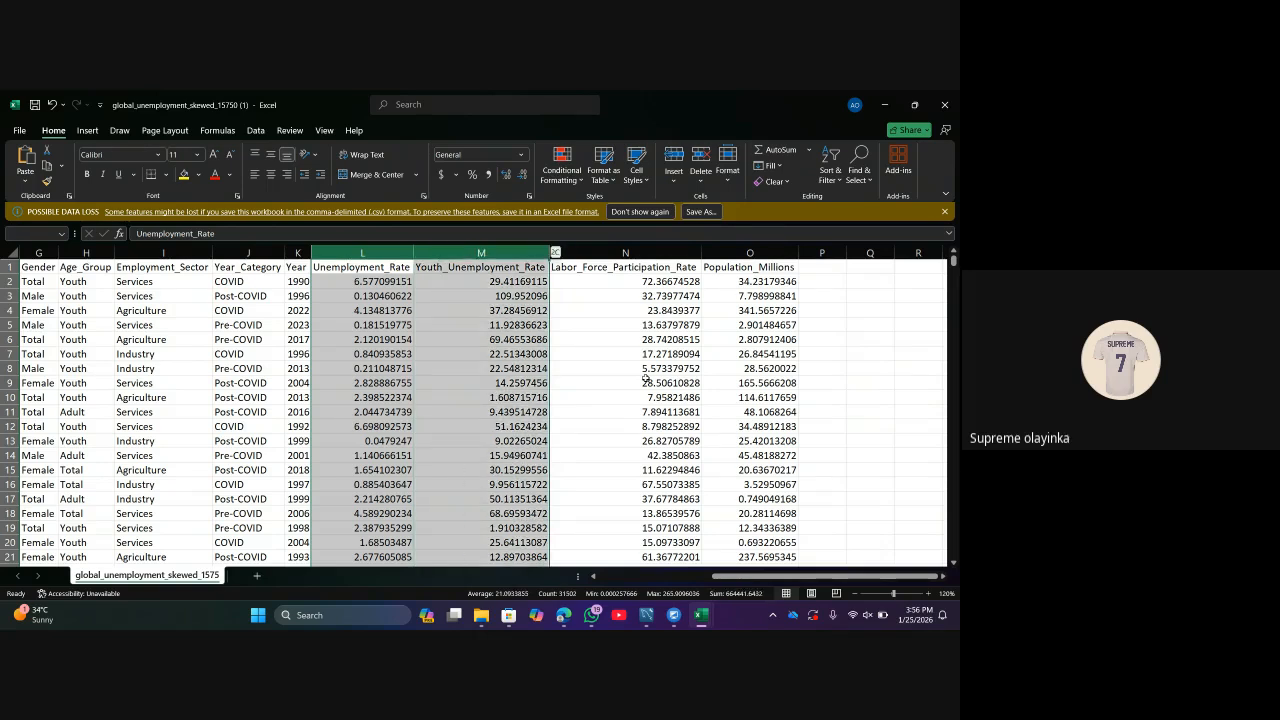
pyautogui.hotkey('shift', 'Right')
pyautogui.hotkey('shift', 'Right')
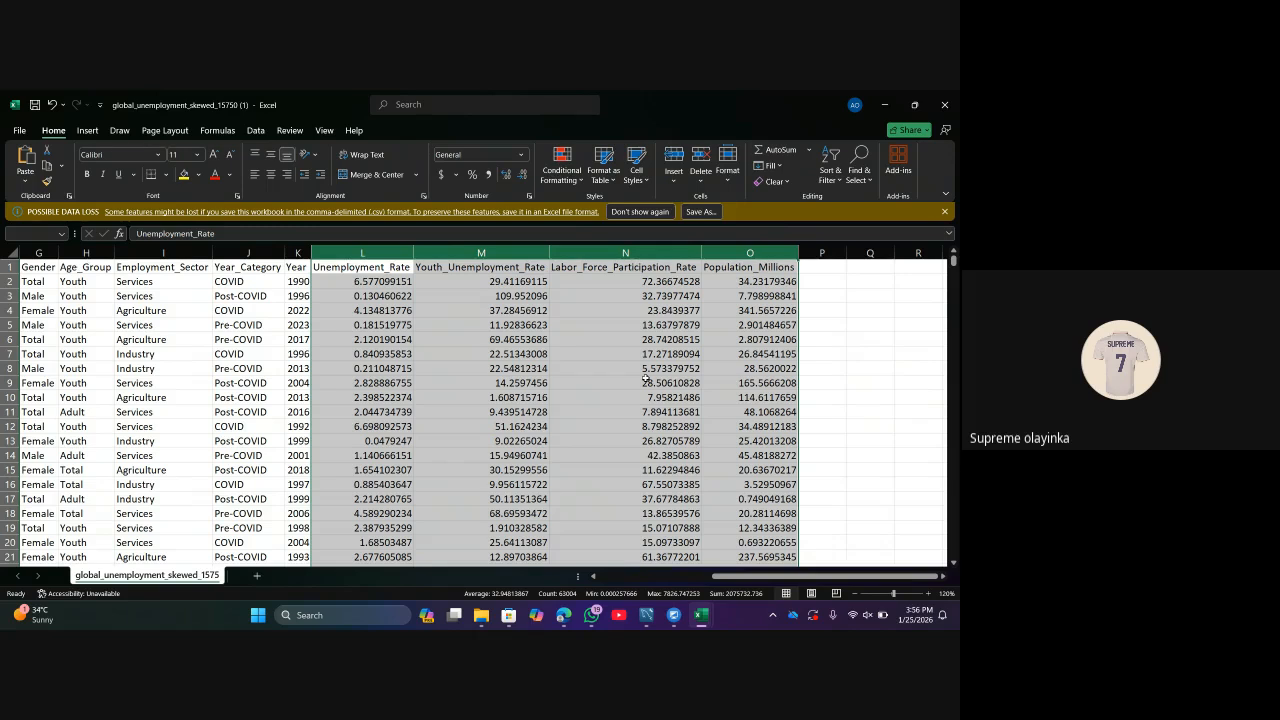
pyautogui.doubleClick(870, 440)
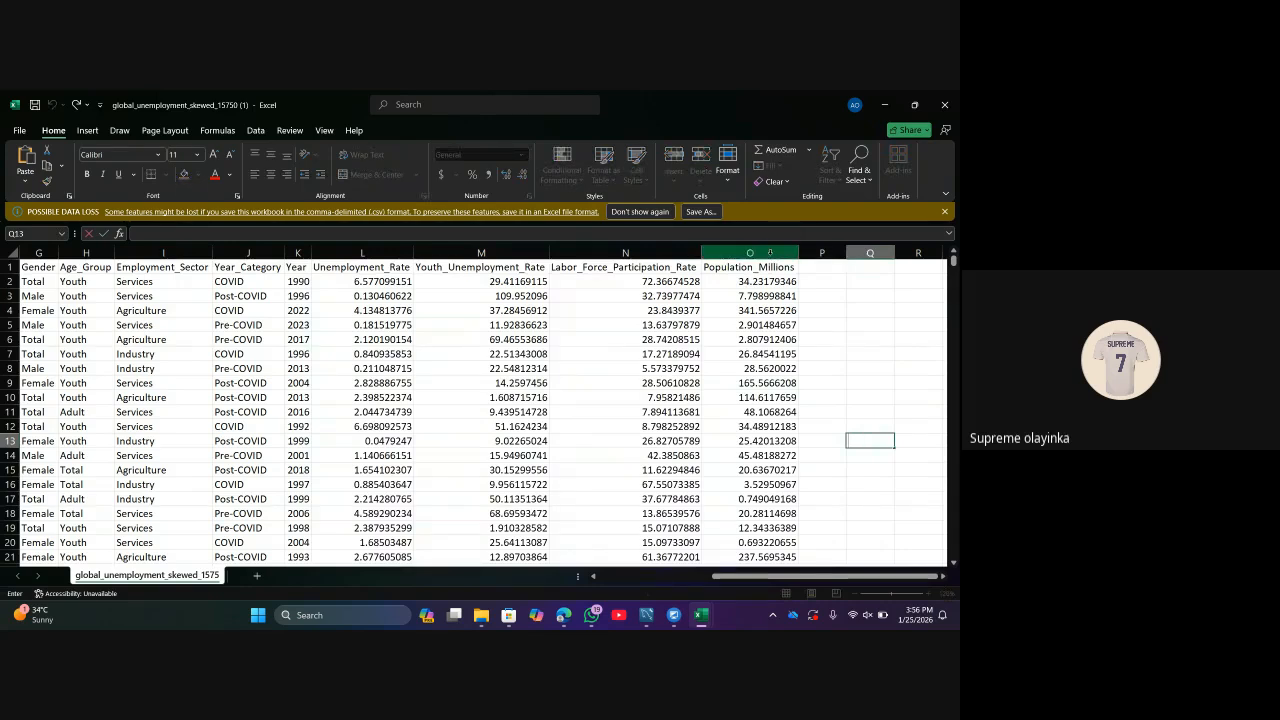
# Select the Unemployment_Rate, Population_Millions, Labor_Force_Participation_Rate and Youth_Unemployment_Rate columns individually as one combined selection.
pyautogui.click(770, 252)
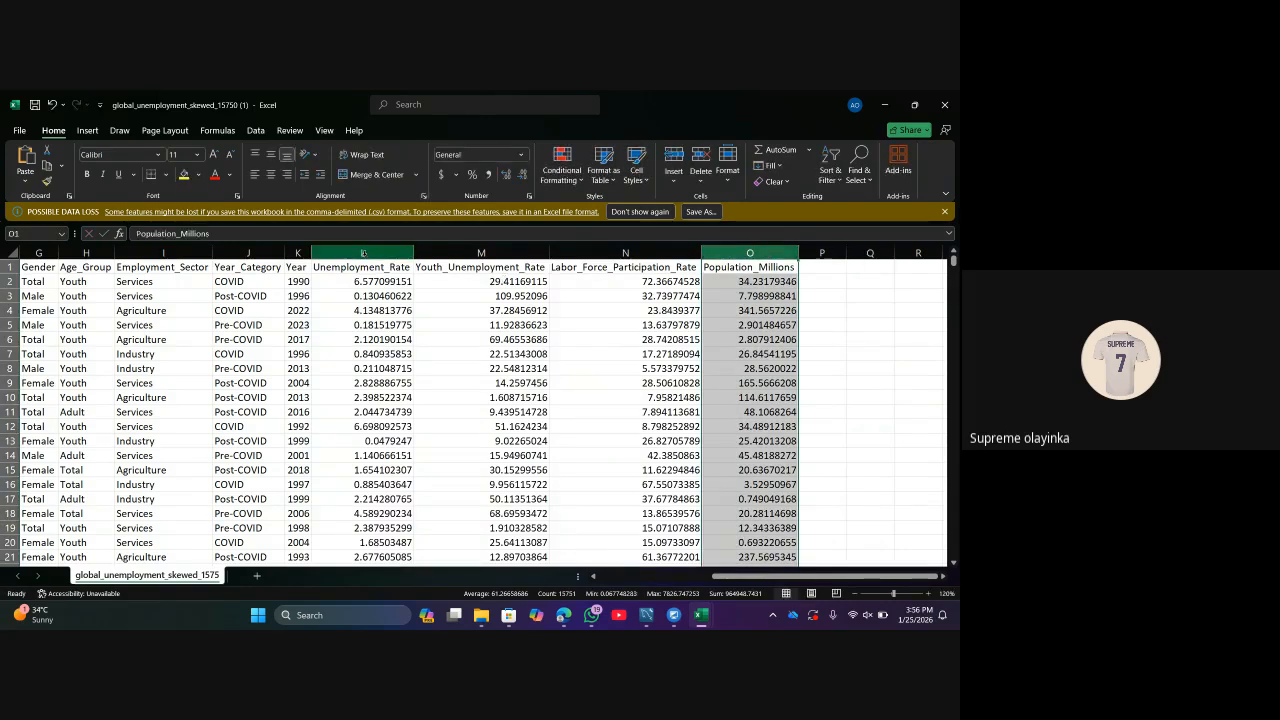
pyautogui.click(363, 253)
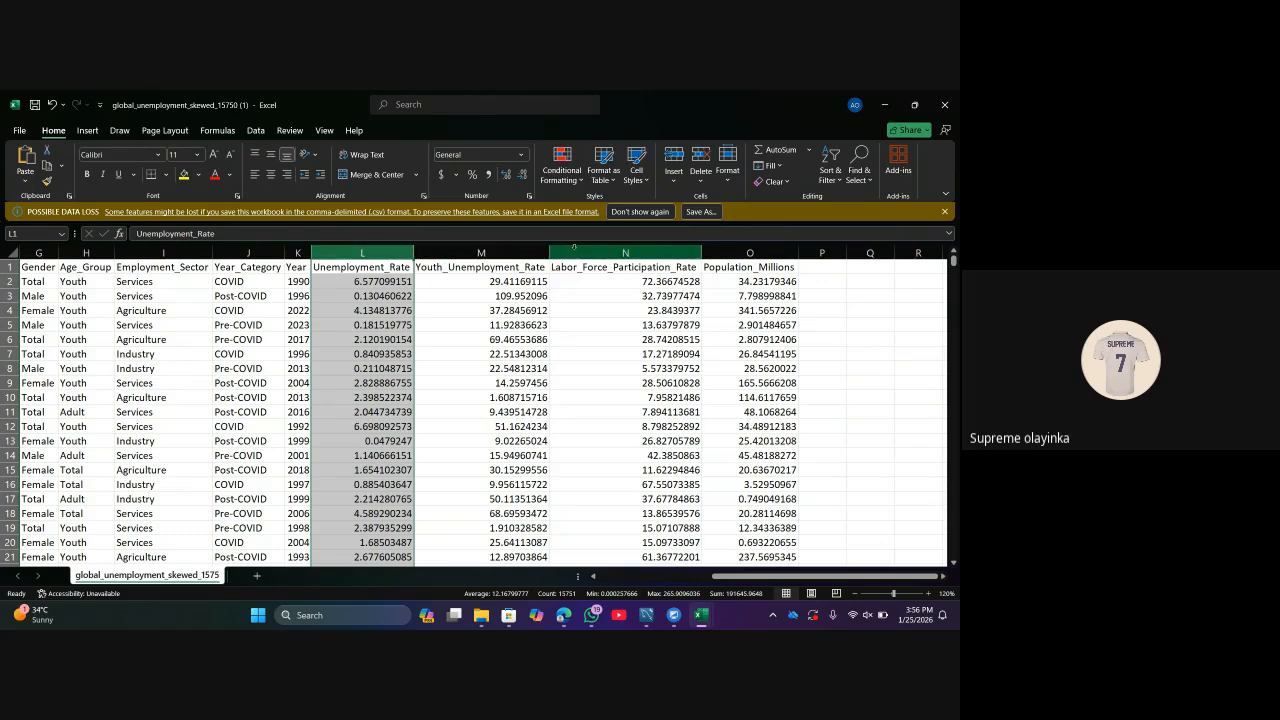
pyautogui.keyDown('ctrl'); pyautogui.click(750, 253); pyautogui.keyUp('ctrl')
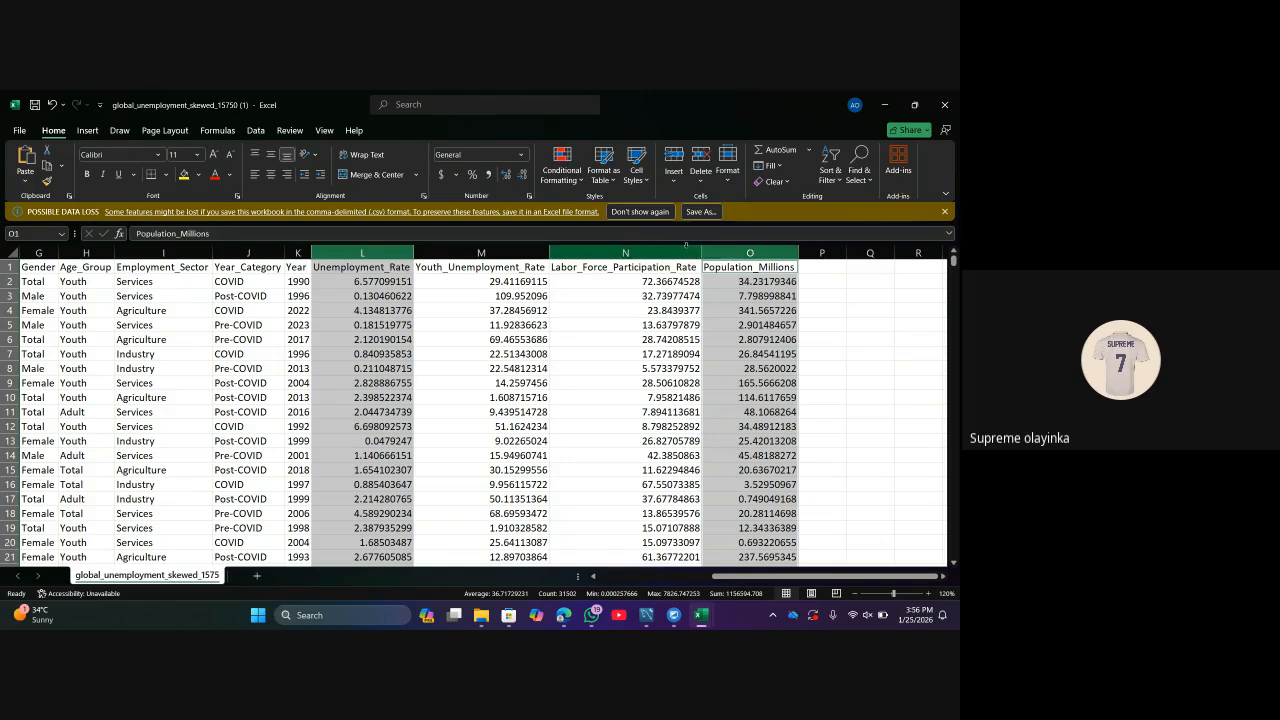
pyautogui.keyDown('ctrl'); pyautogui.click(686, 252); pyautogui.keyUp('ctrl')
pyautogui.keyDown('ctrl'); pyautogui.click(498, 254); pyautogui.keyUp('ctrl')
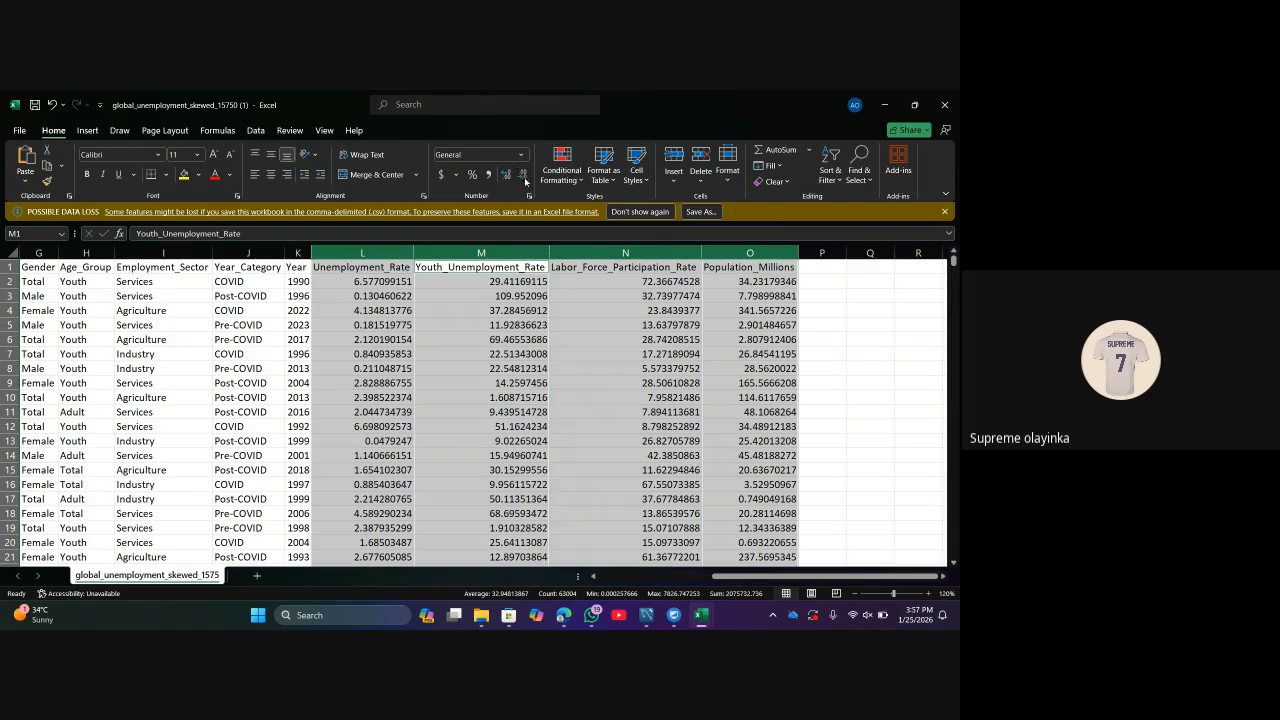
# Clear the multi-column selection and dismiss the possible data loss warning bar.
pyautogui.moveTo(485, 296); pyautogui.dragTo(398, 251)
pyautogui.click(398, 251)
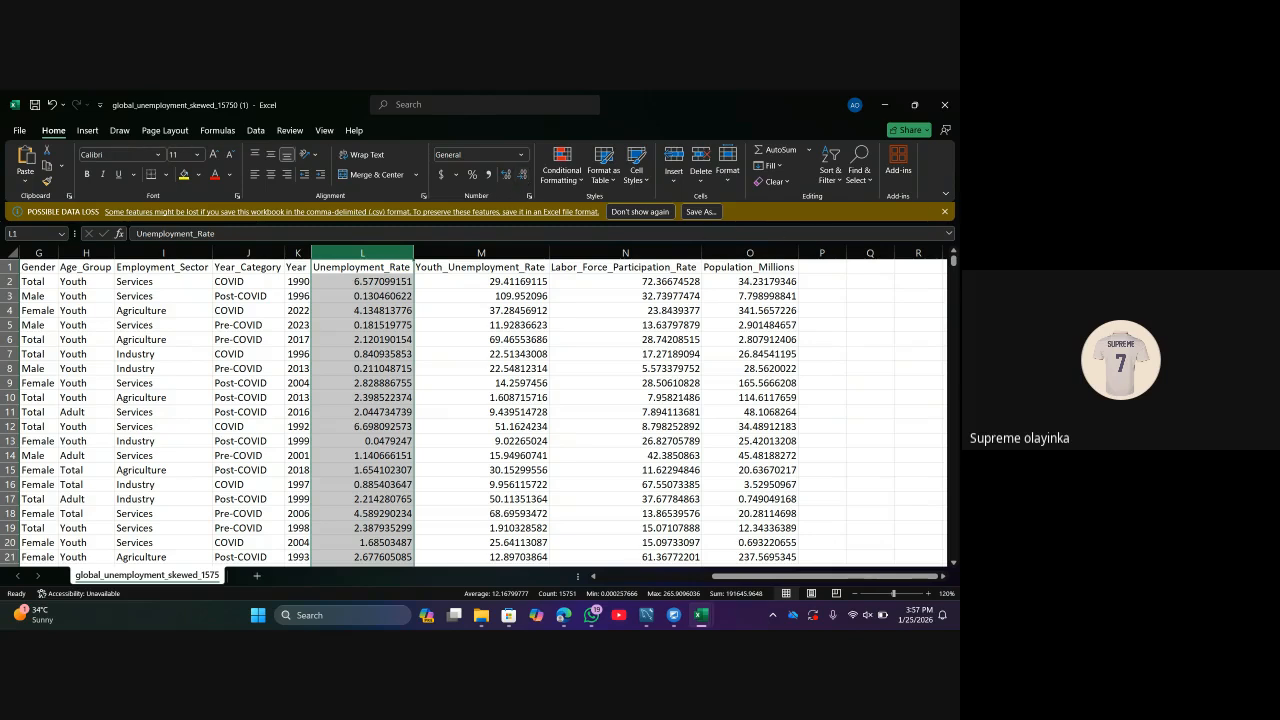
pyautogui.click(944, 211)
pyautogui.click(519, 337)
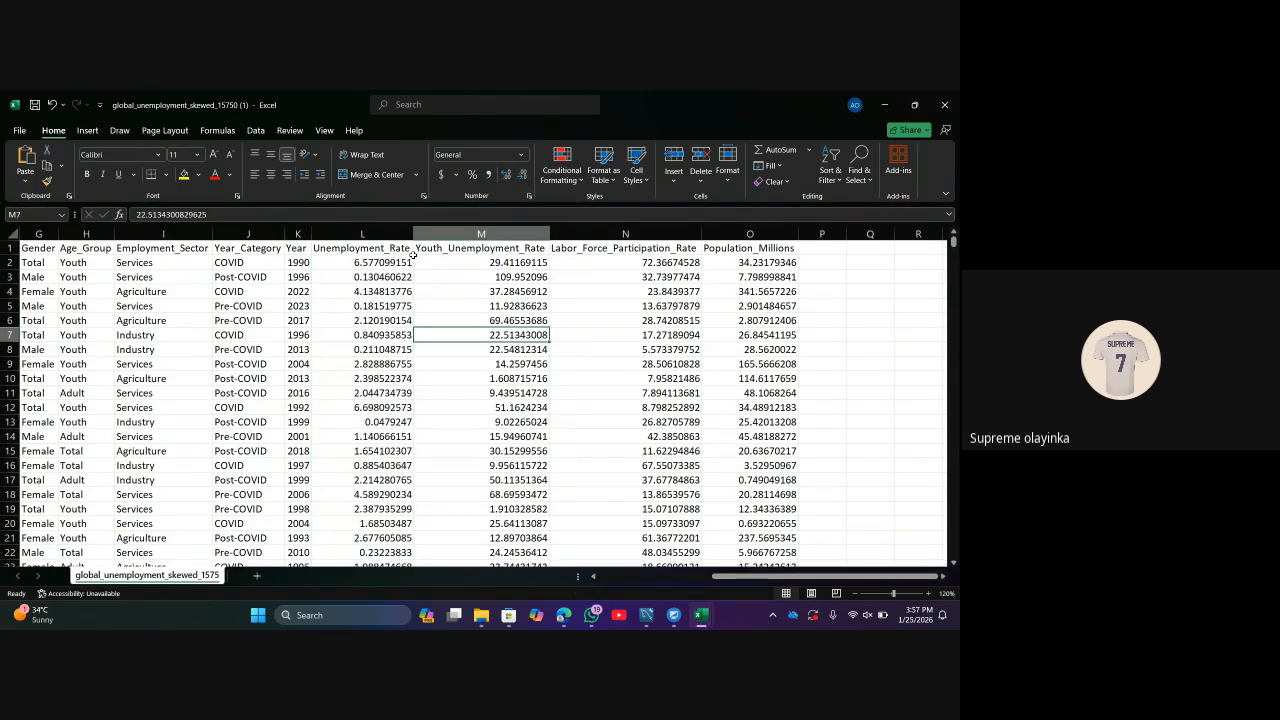
# Add a filter to the Youth_Unemployment_Rate column and open its filter options, leaving all values included.
pyautogui.click(380, 232)
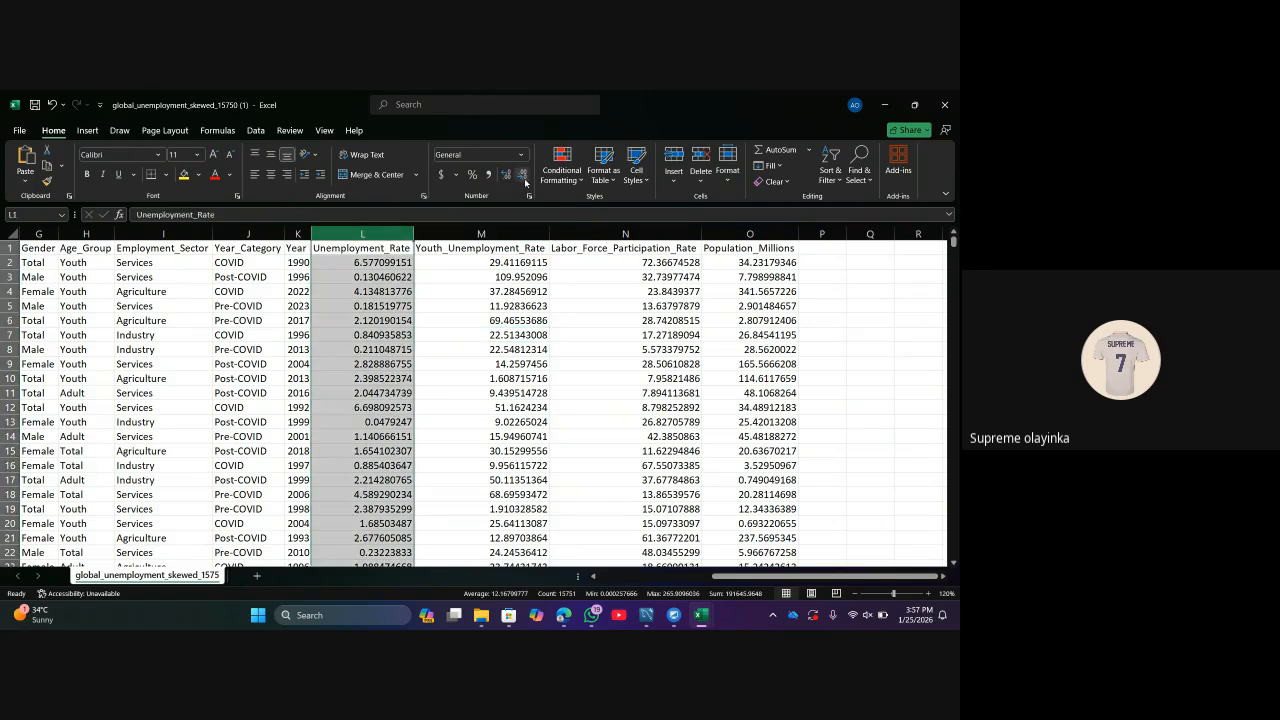
pyautogui.click(504, 230)
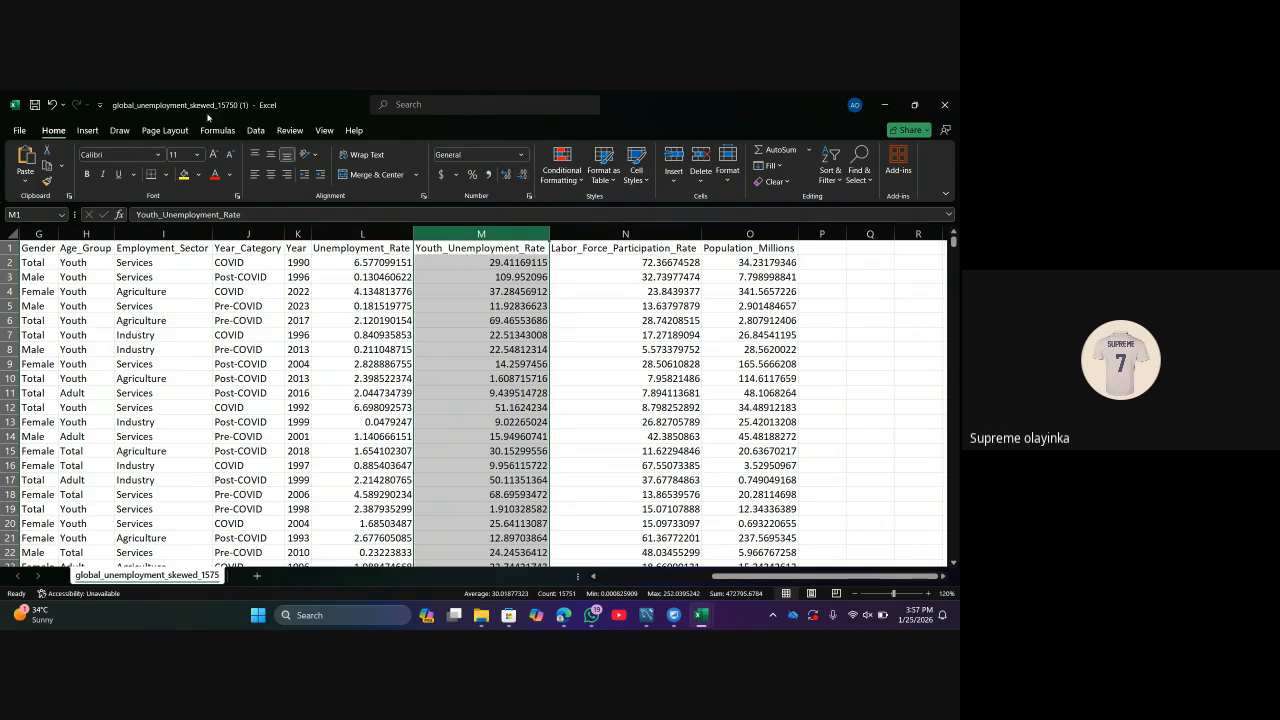
pyautogui.click(256, 130)
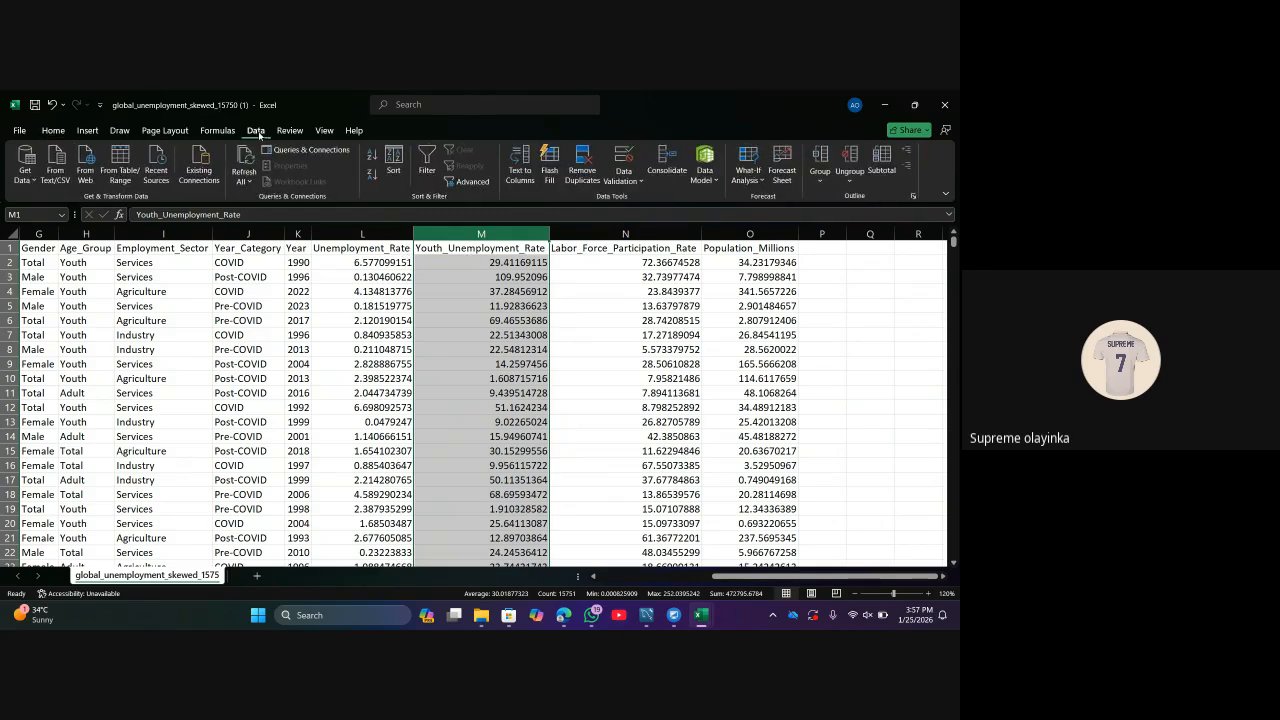
pyautogui.click(427, 165)
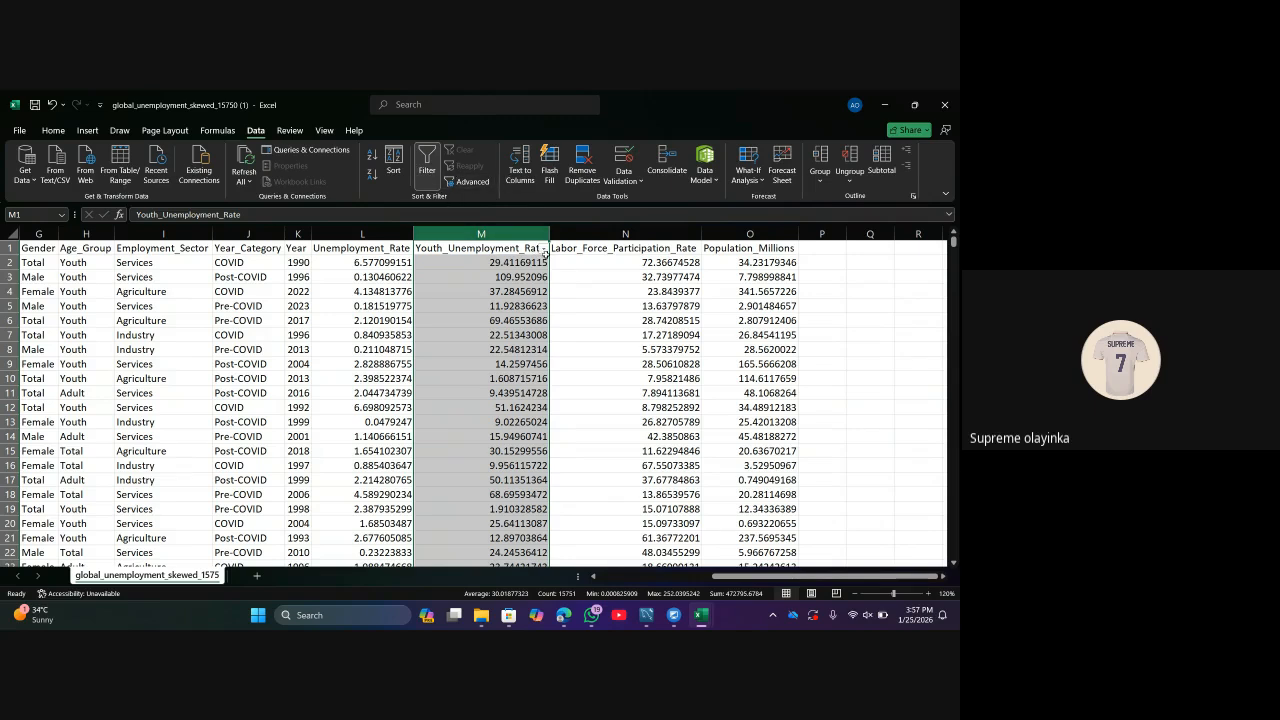
pyautogui.click(543, 248)
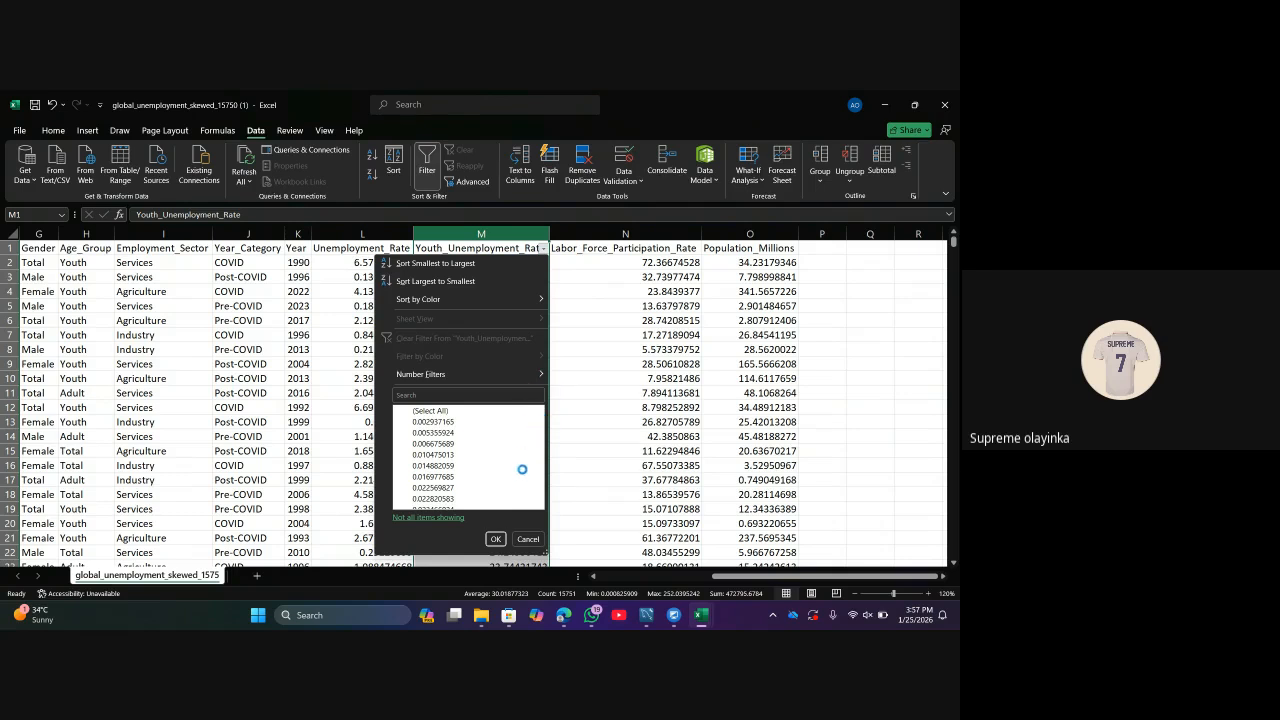
pyautogui.click(497, 539)
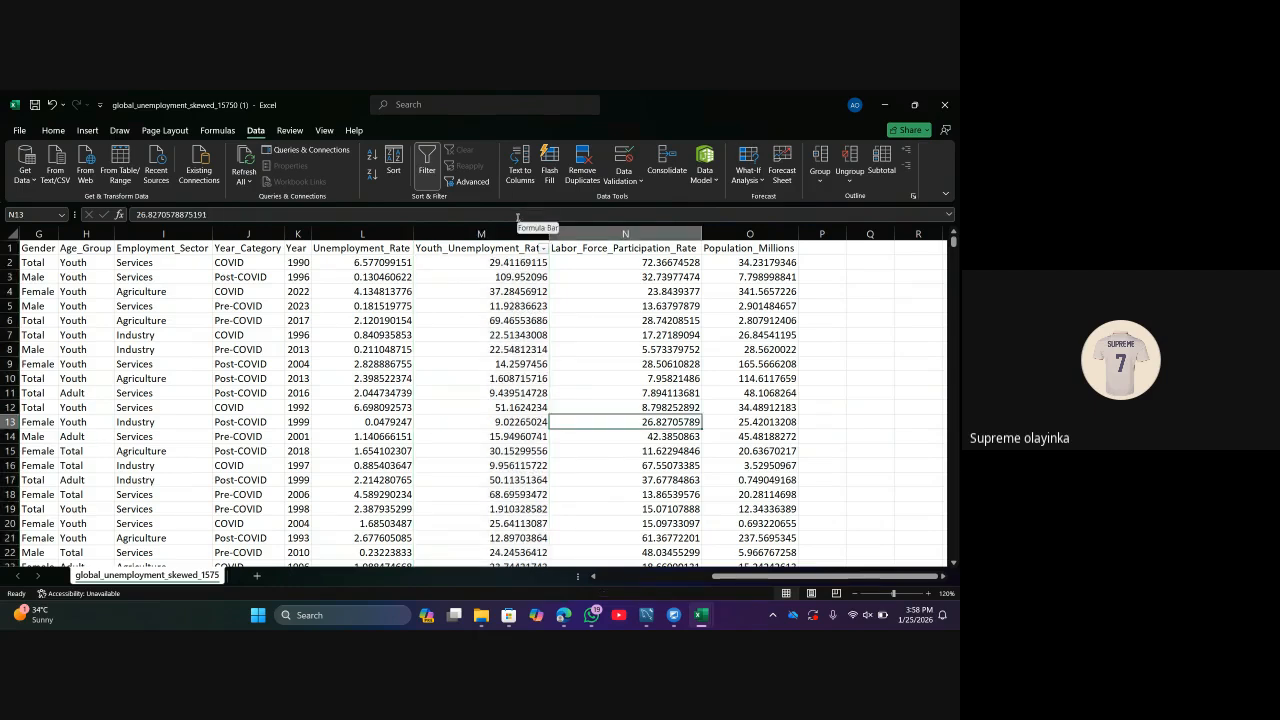
pyautogui.click(503, 230)
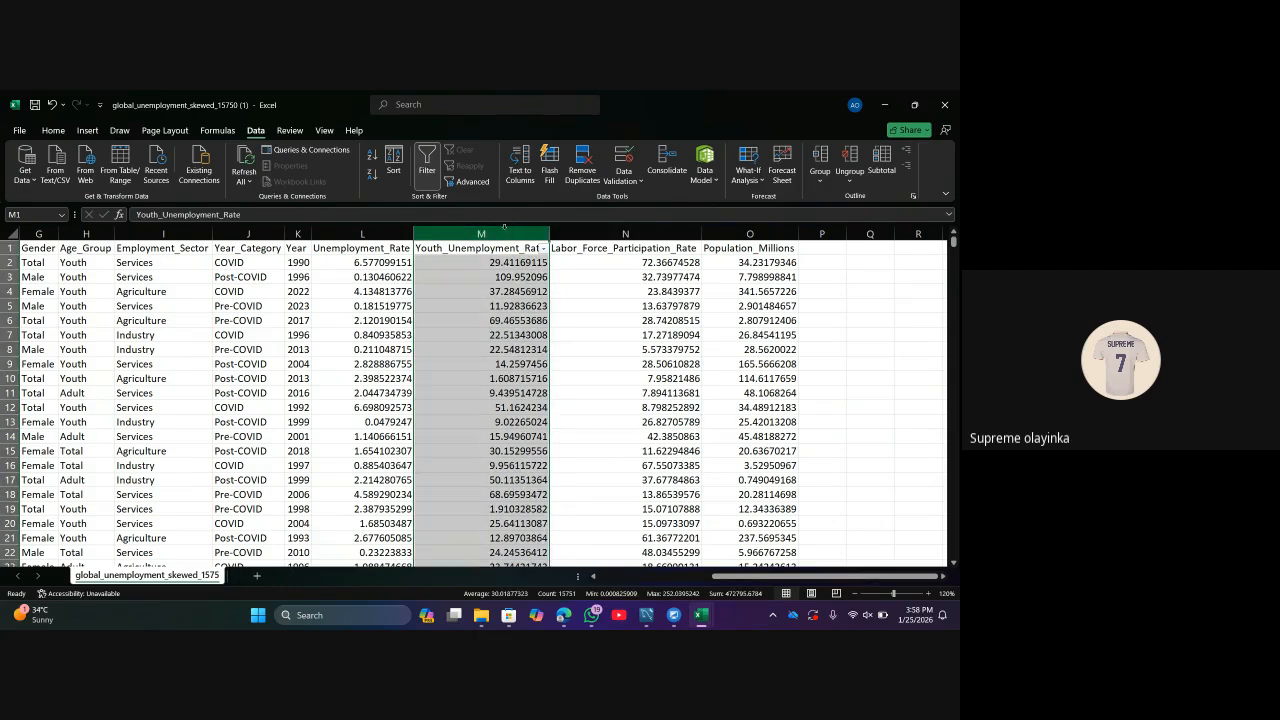
pyautogui.click(56, 130)
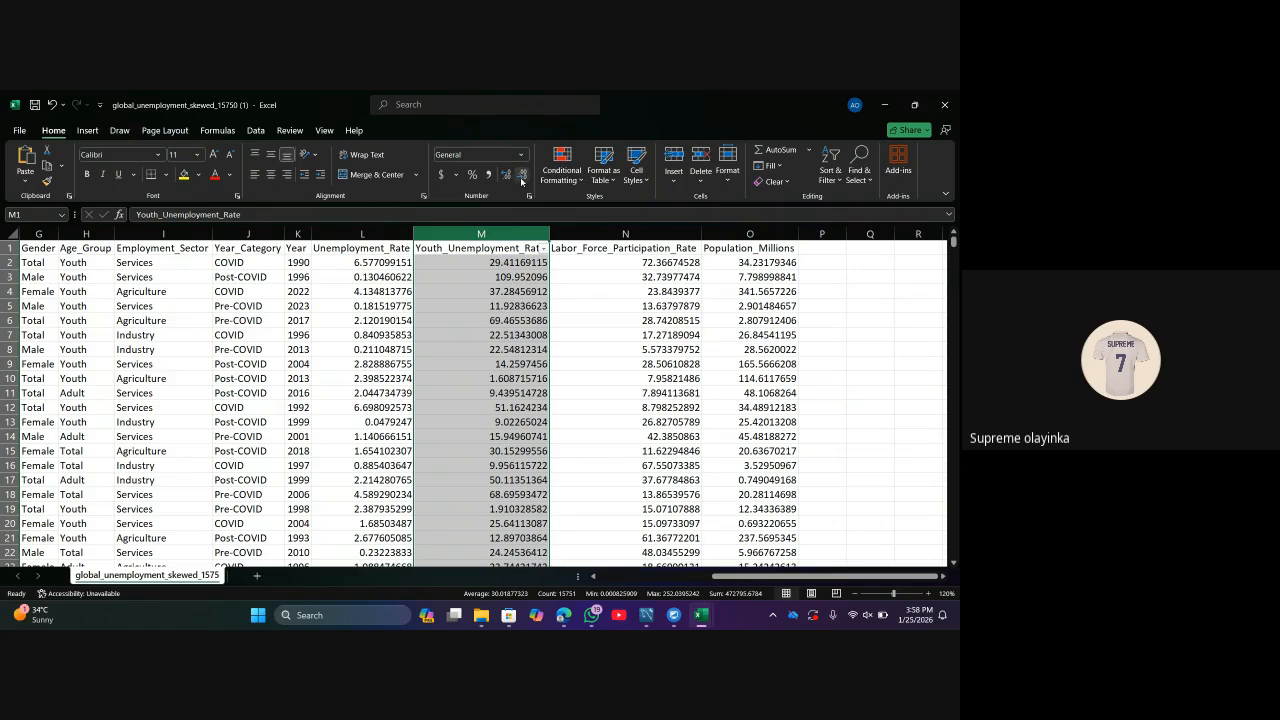
pyautogui.click(386, 352)
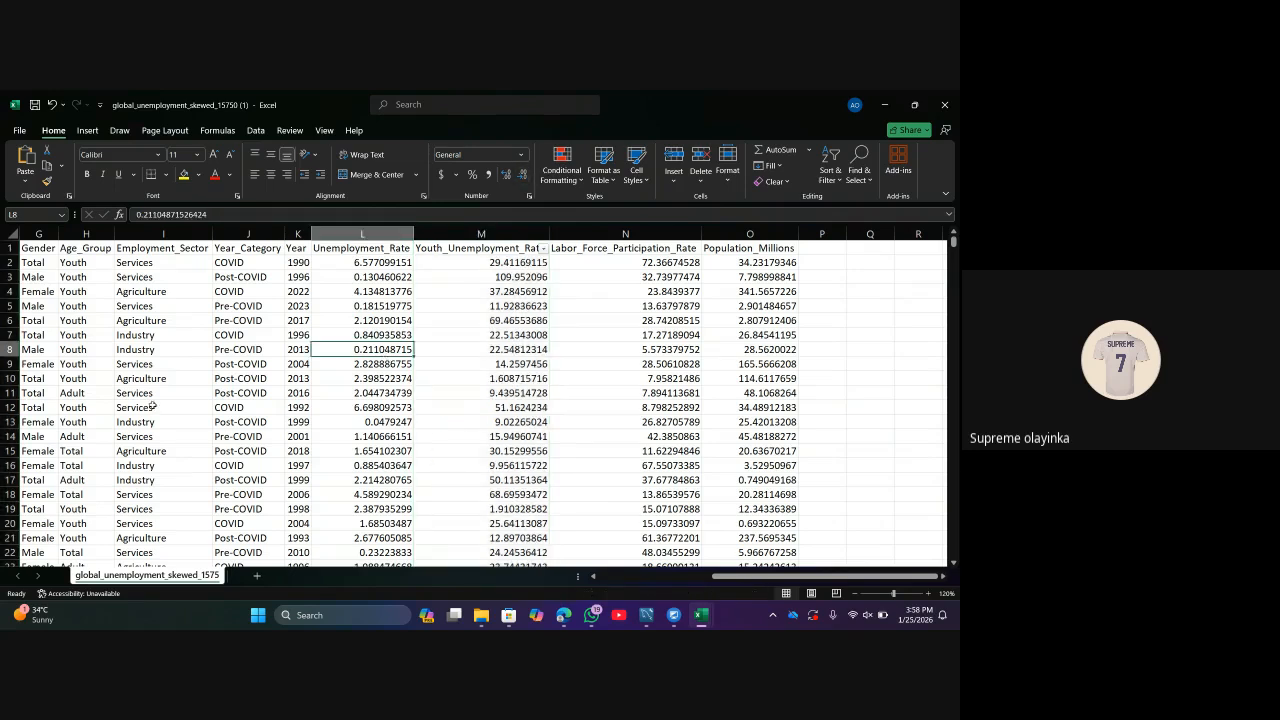
# Sort the unemployment dataset in ascending order by the Continent column.
pyautogui.hscroll(-3, 420, 345)
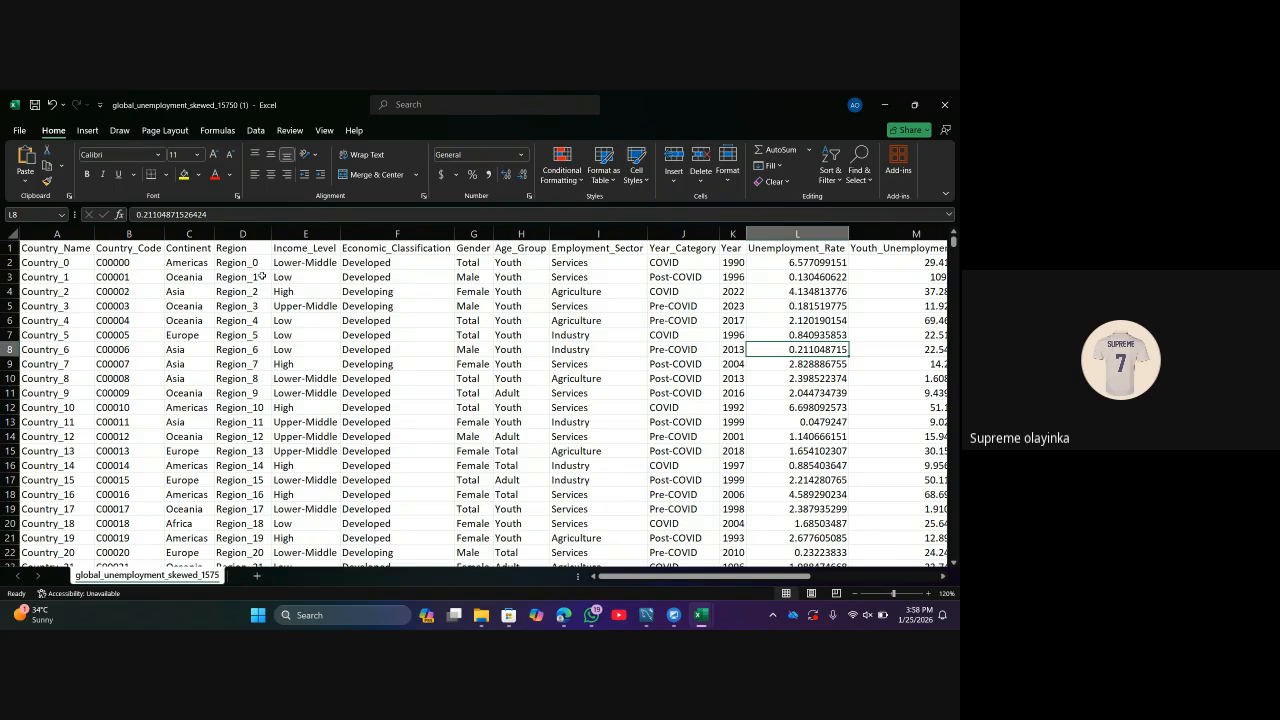
pyautogui.click(189, 287)
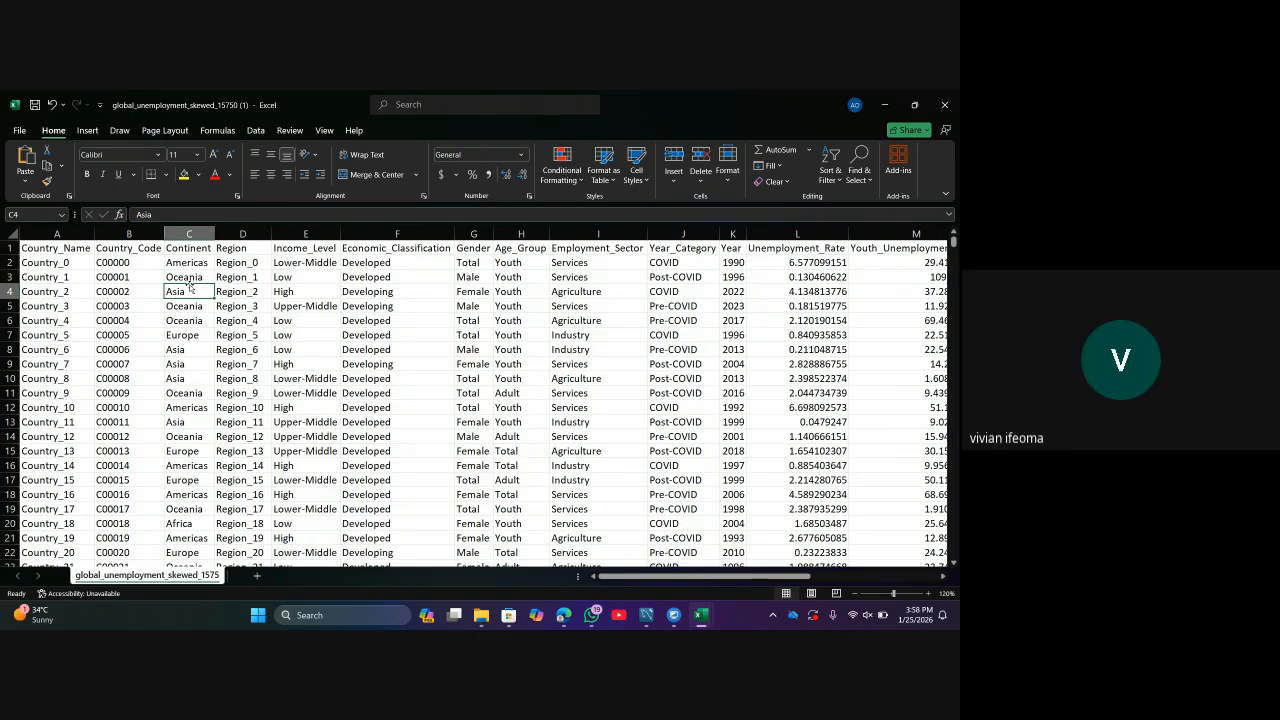
pyautogui.click(255, 131)
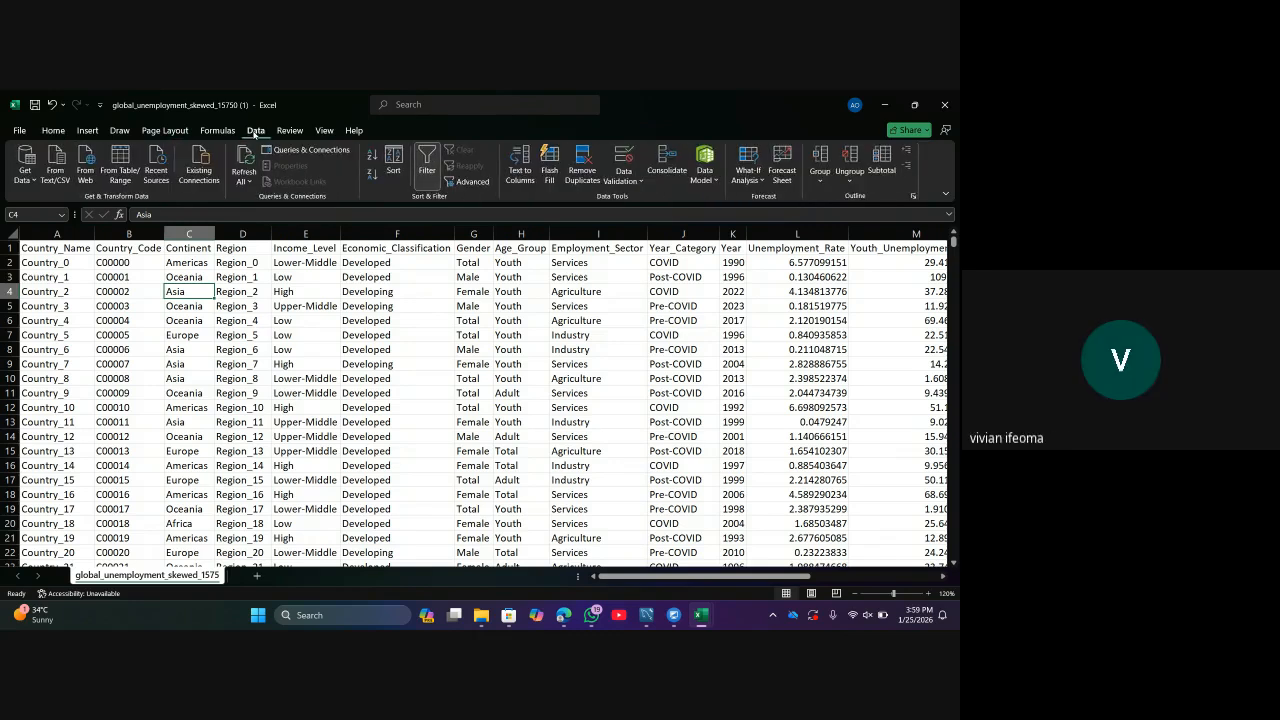
pyautogui.click(373, 160)
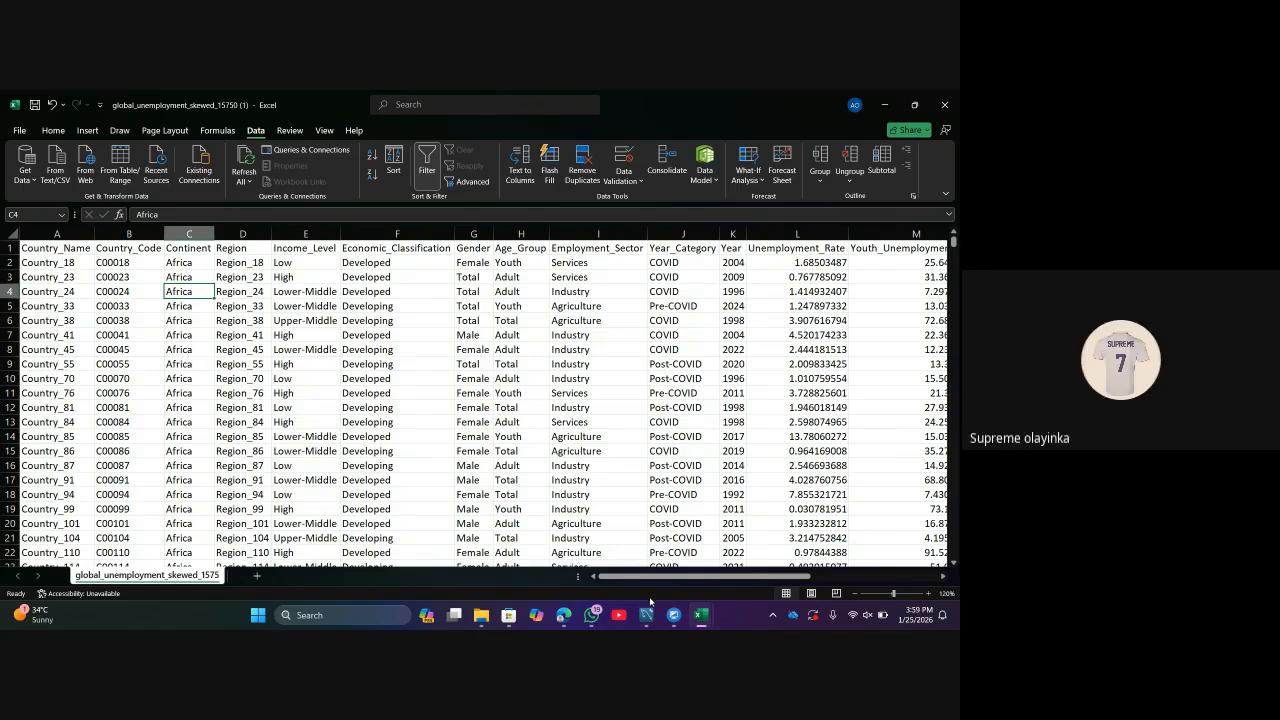
# Switch to the Book1 workbook and point out the Sorting & Filtering and Find & Replace topic cells.
pyautogui.moveTo(673, 614)
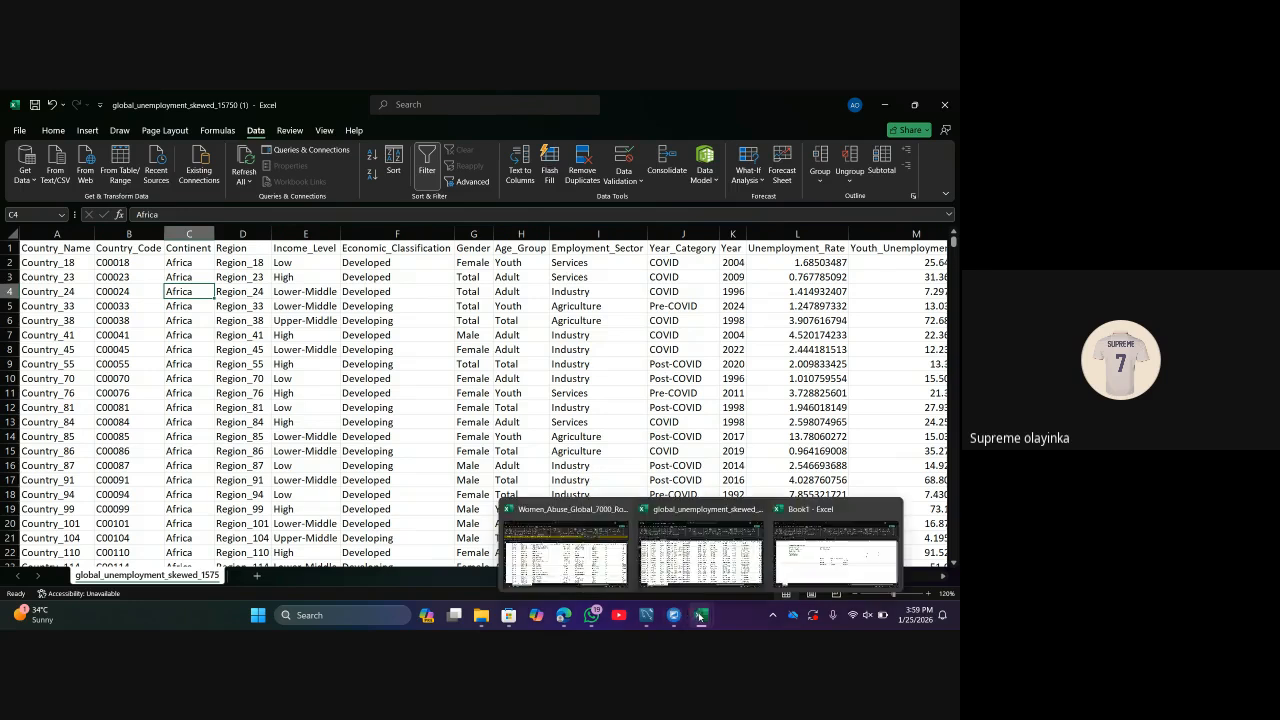
pyautogui.click(820, 568)
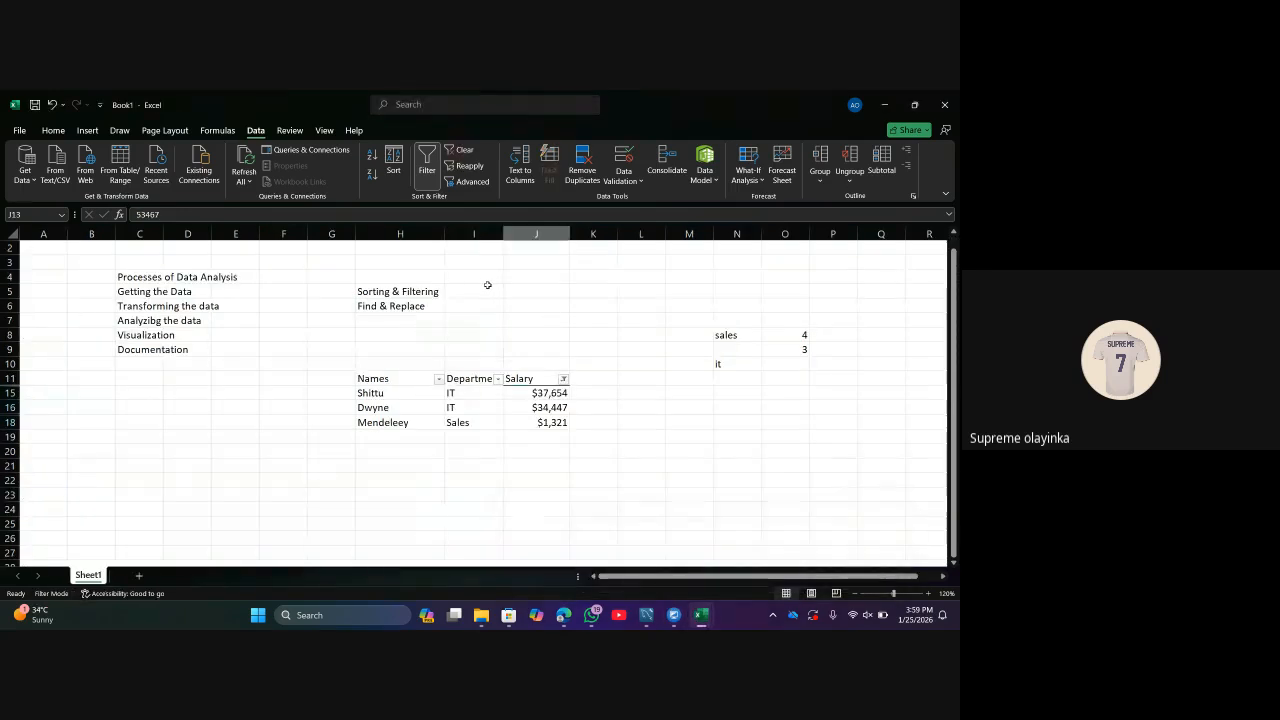
pyautogui.click(420, 291)
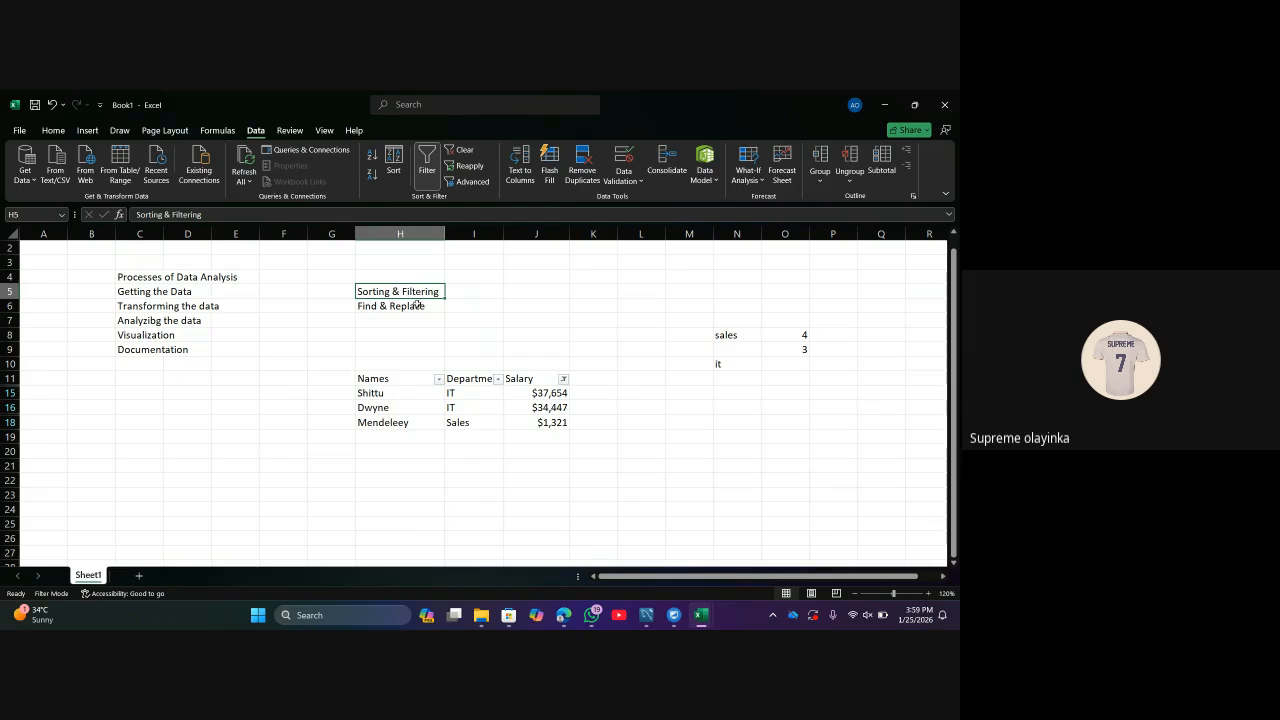
pyautogui.click(418, 305)
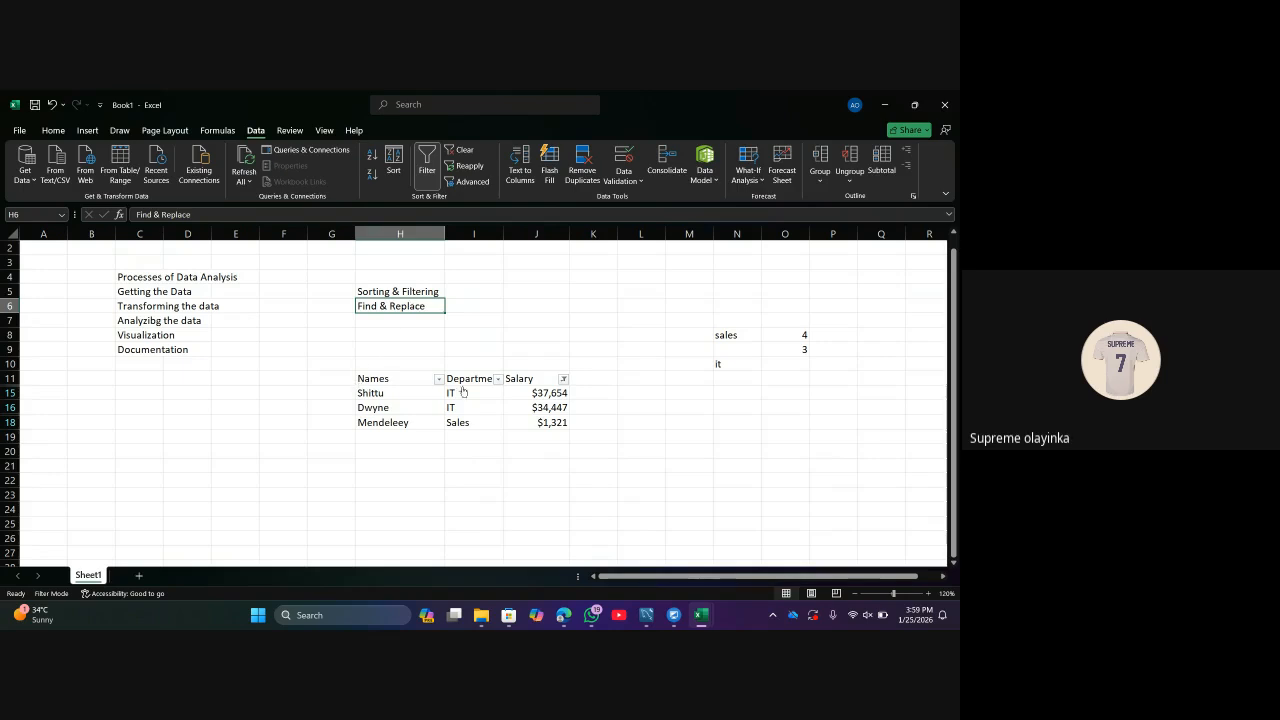
pyautogui.click(676, 491)
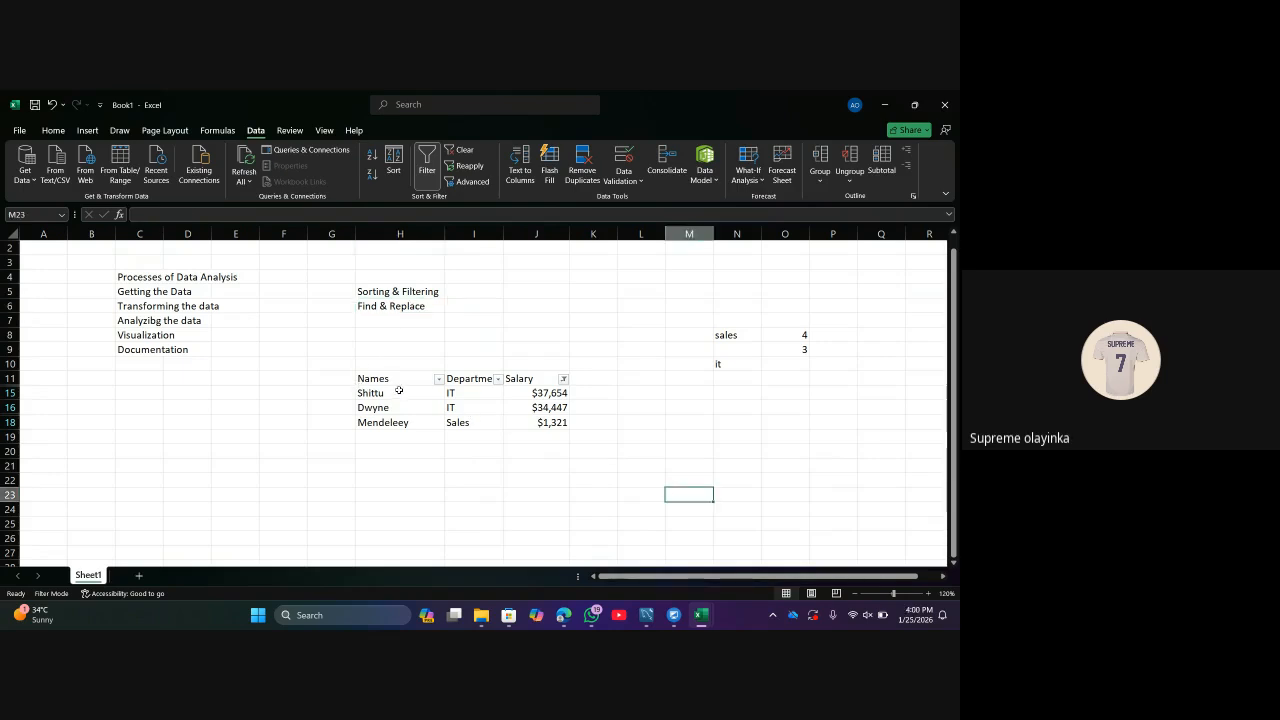
# Enter the headers "country" in N19 and "GDP" in O19.
pyautogui.click(718, 433)
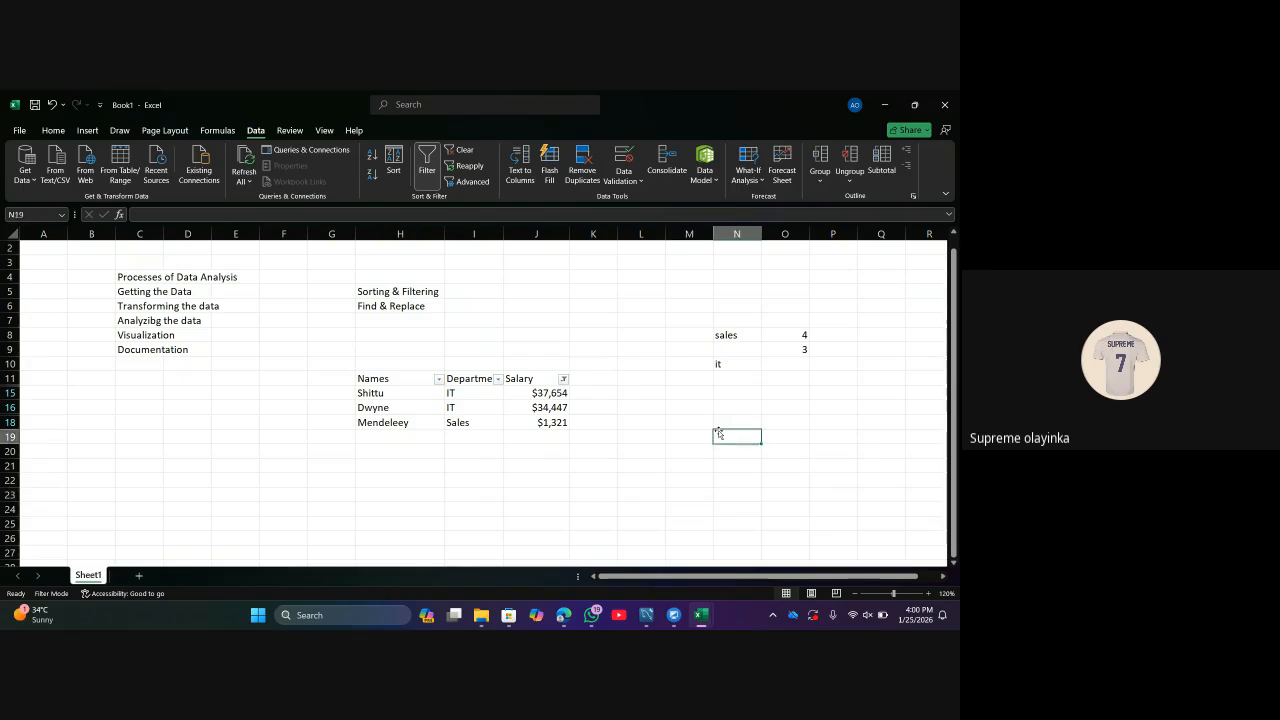
pyautogui.write('count')
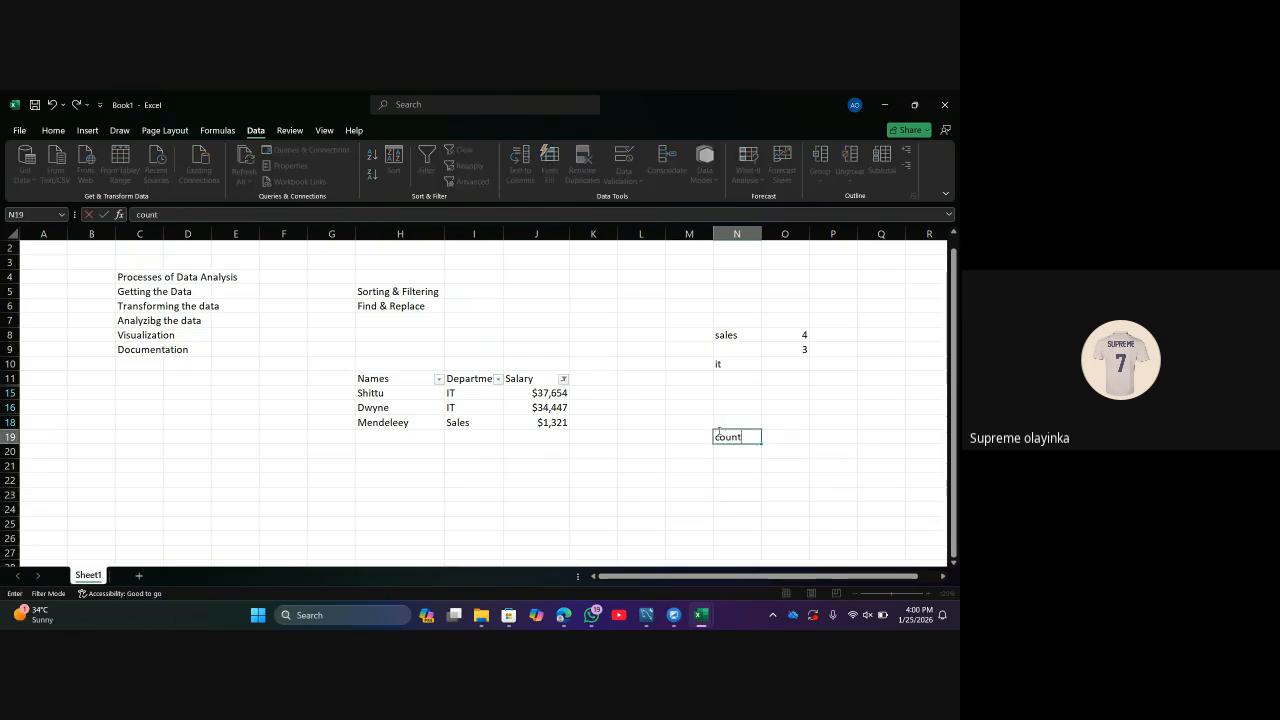
pyautogui.write('ry')
pyautogui.press('Tab')
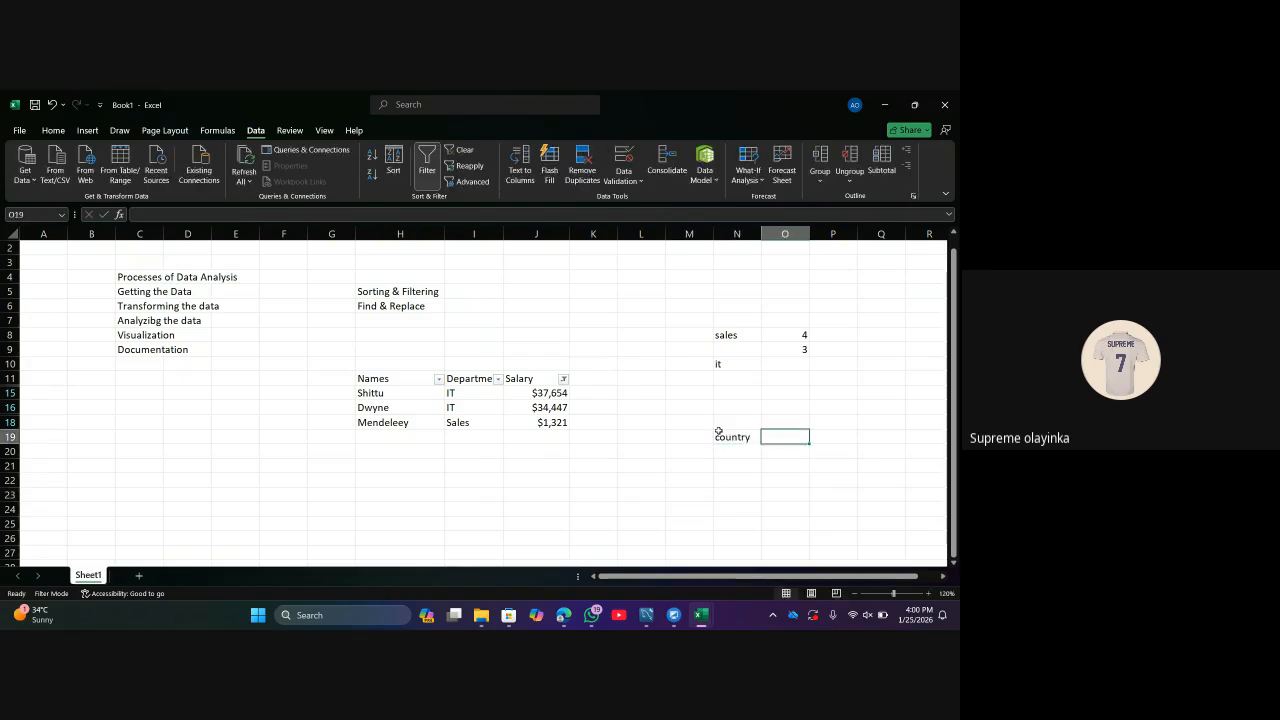
pyautogui.write('g')
pyautogui.press('BackSpace')
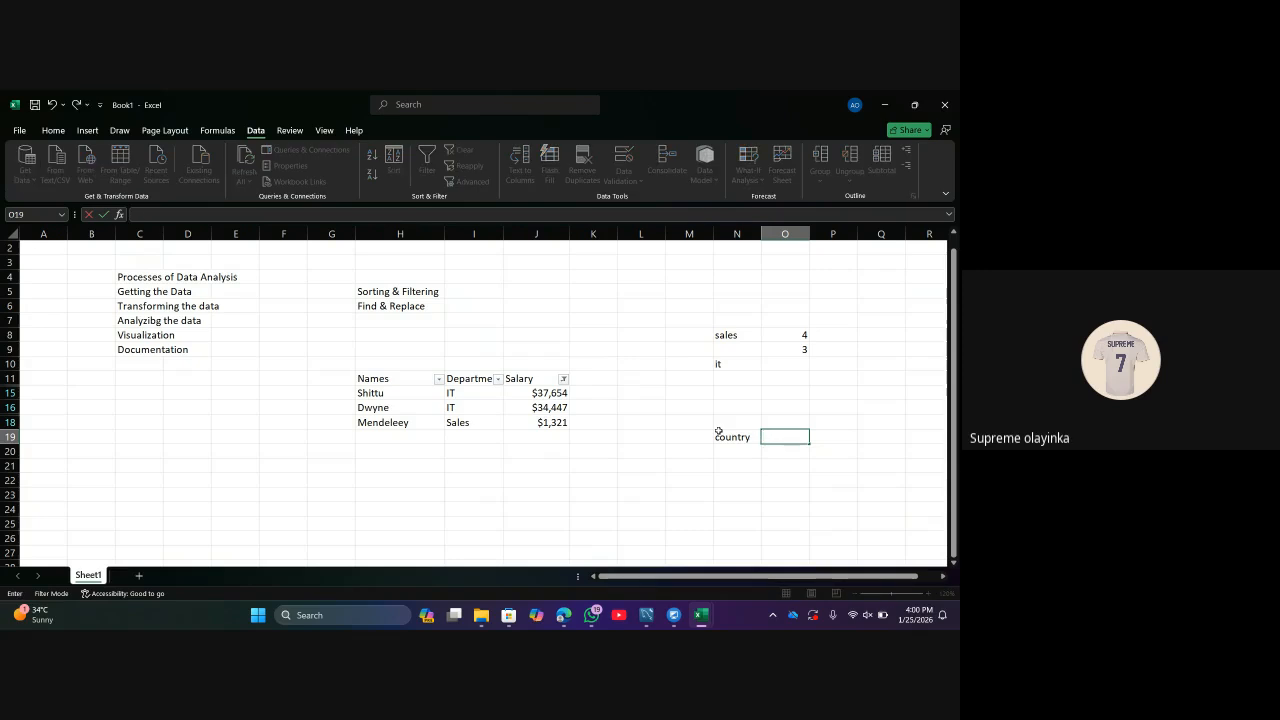
pyautogui.write('GDP')
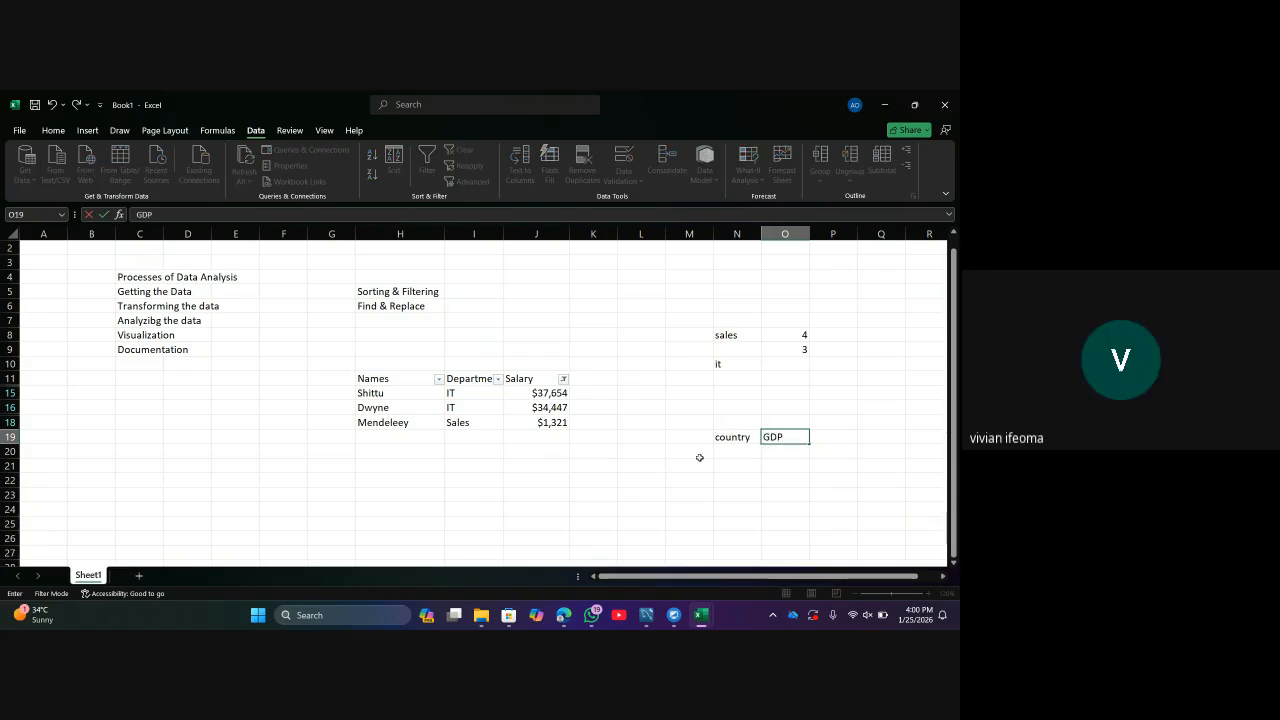
# List Niger in N20 and Nigeria in N21 under the country header.
pyautogui.click(726, 453)
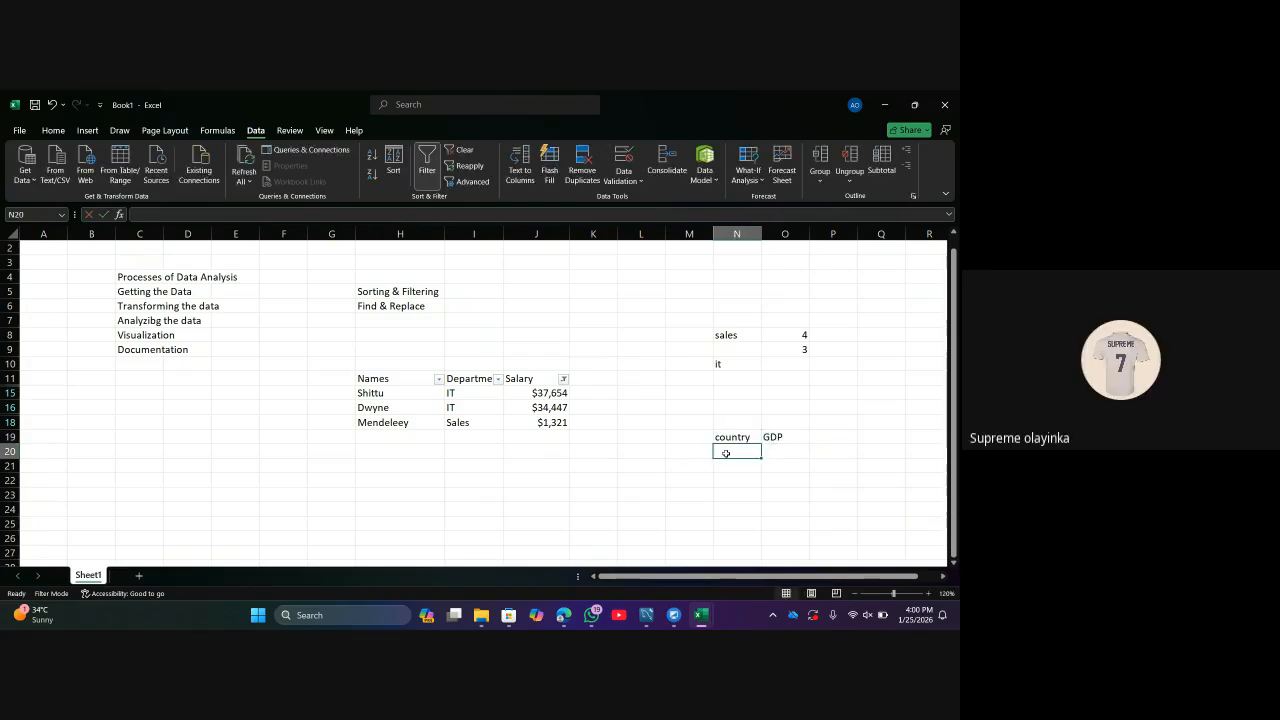
pyautogui.write('nIGER')
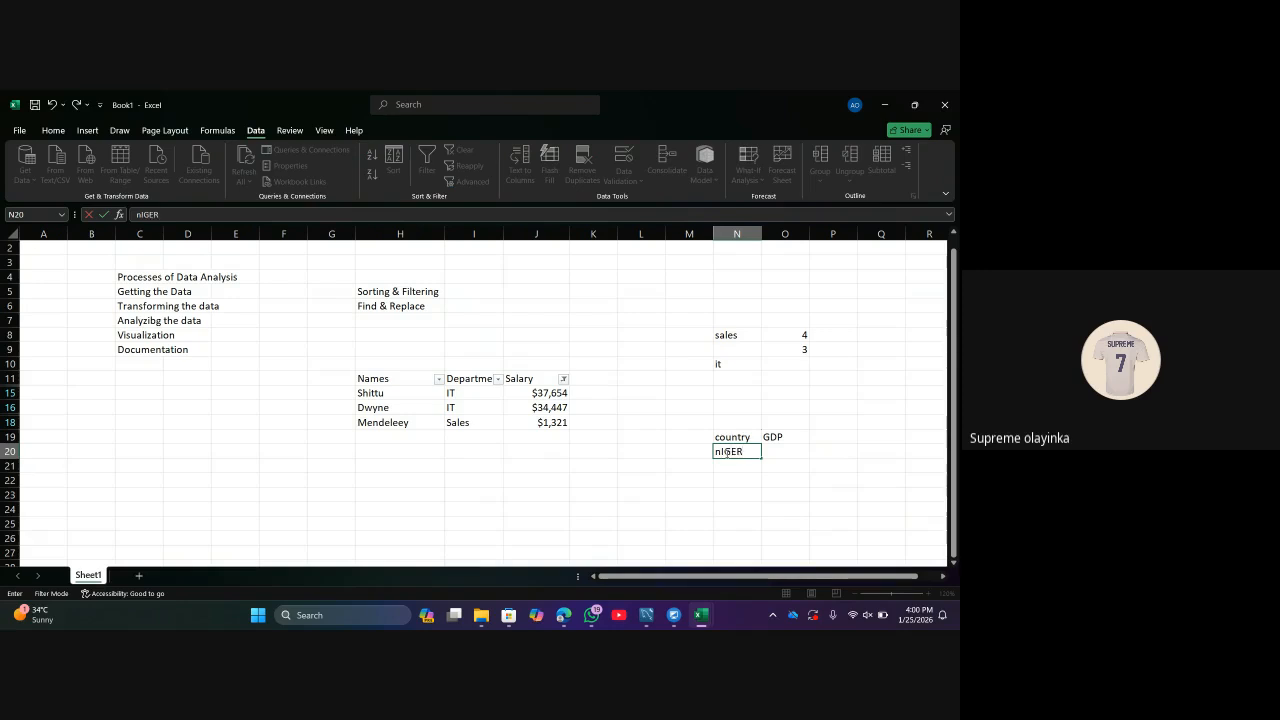
pyautogui.press('BackSpace')
pyautogui.press('BackSpace')
pyautogui.press('BackSpace')
pyautogui.press('BackSpace')
pyautogui.press('BackSpace')
pyautogui.write('Niger')
pyautogui.press('Return')
pyautogui.write('N')
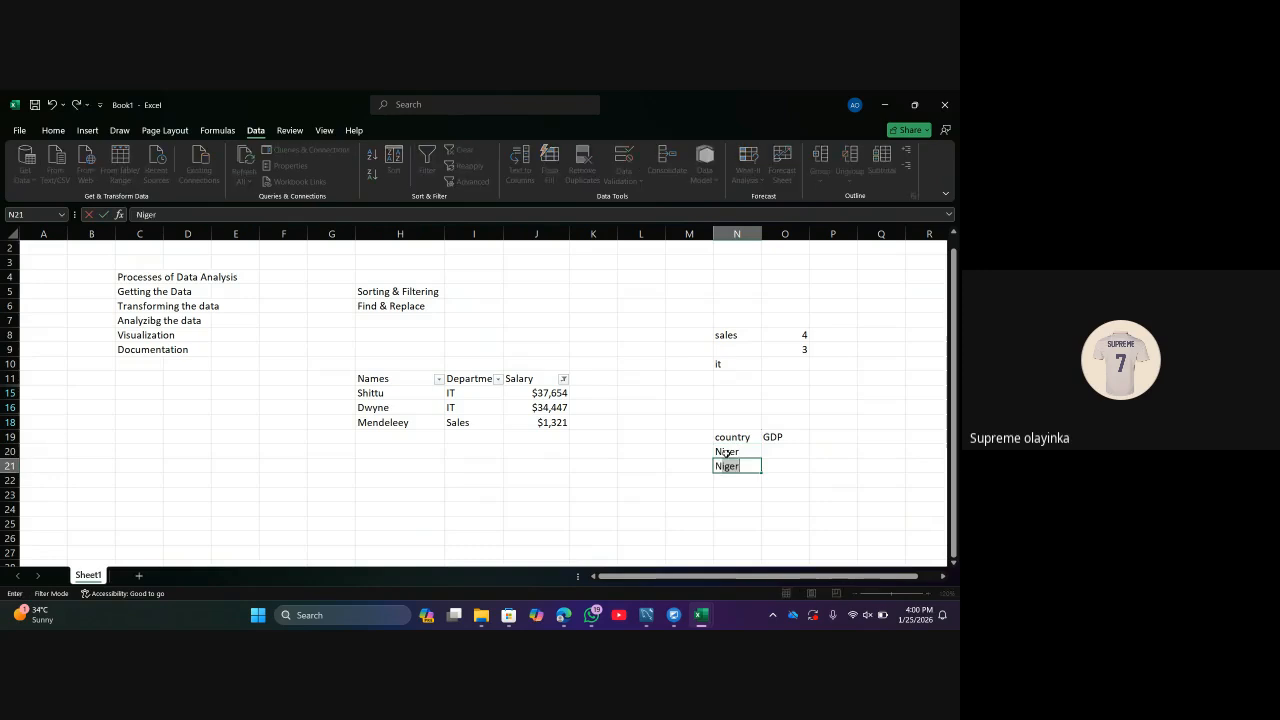
pyautogui.write('igeria')
# Enter GDP values of 40000000 for Niger and 540000 for Nigeria.
pyautogui.click(788, 454)
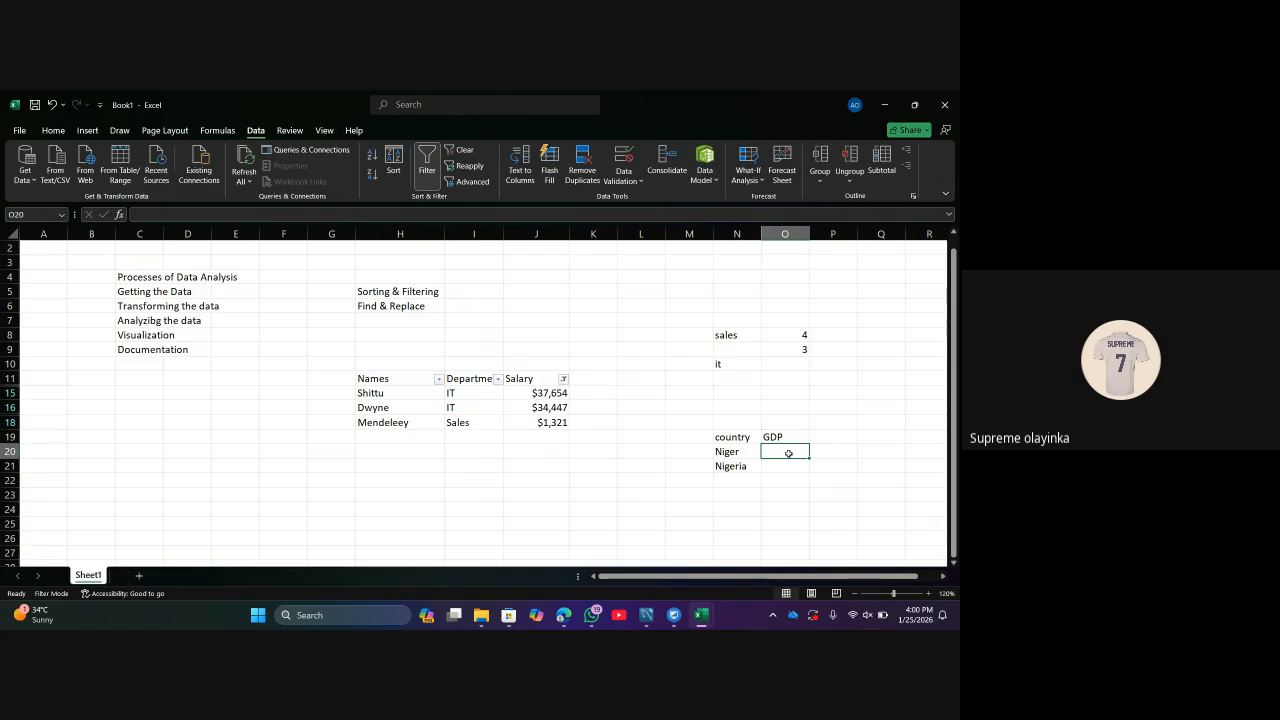
pyautogui.write('40000000')
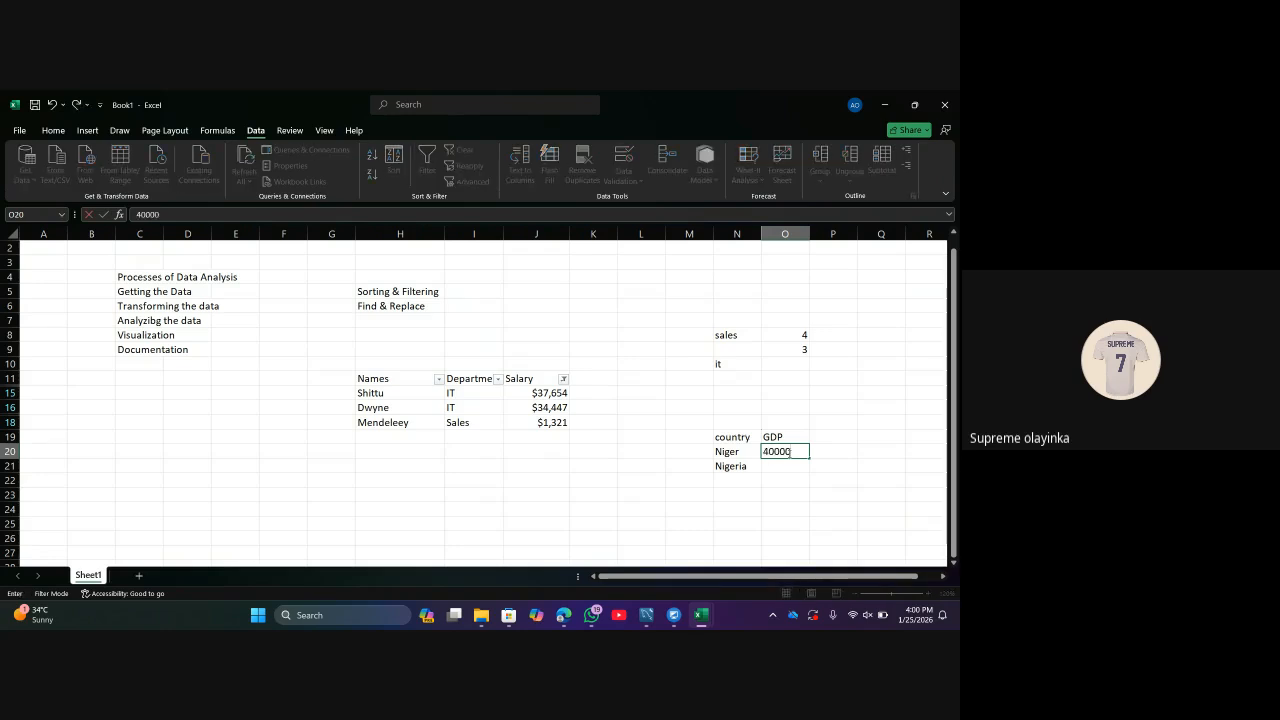
pyautogui.click(787, 464)
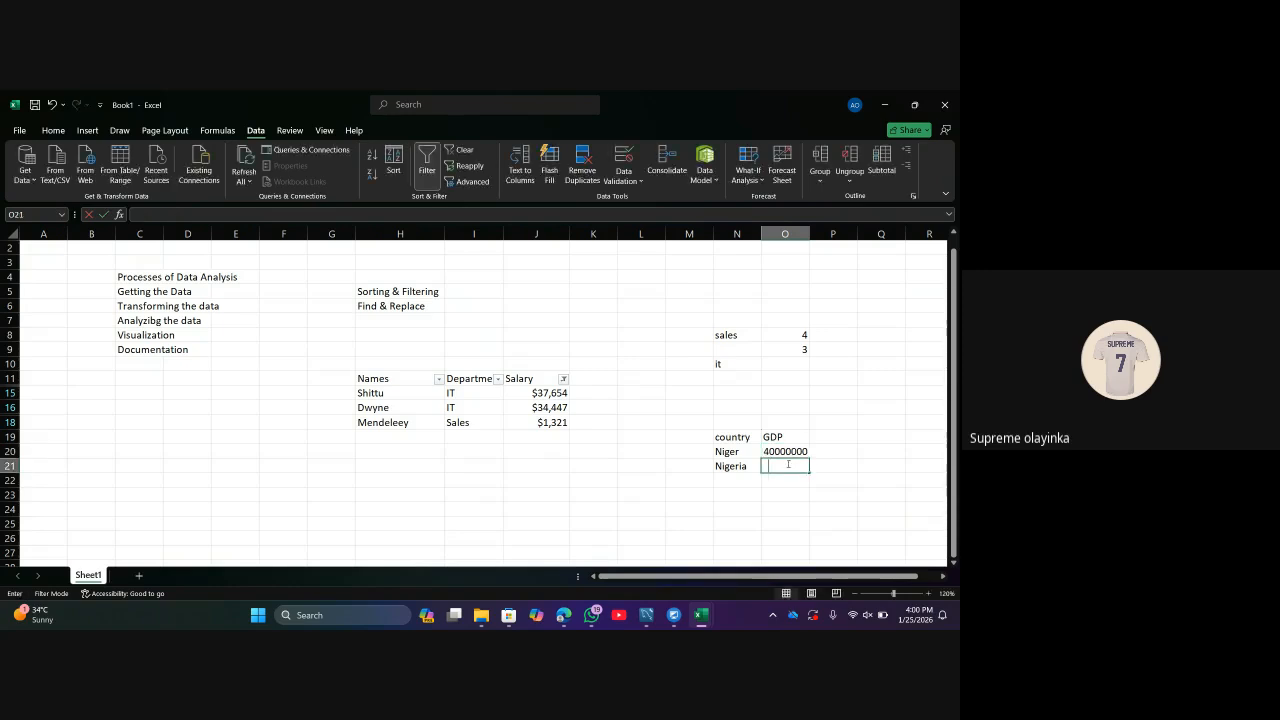
pyautogui.write('540000')
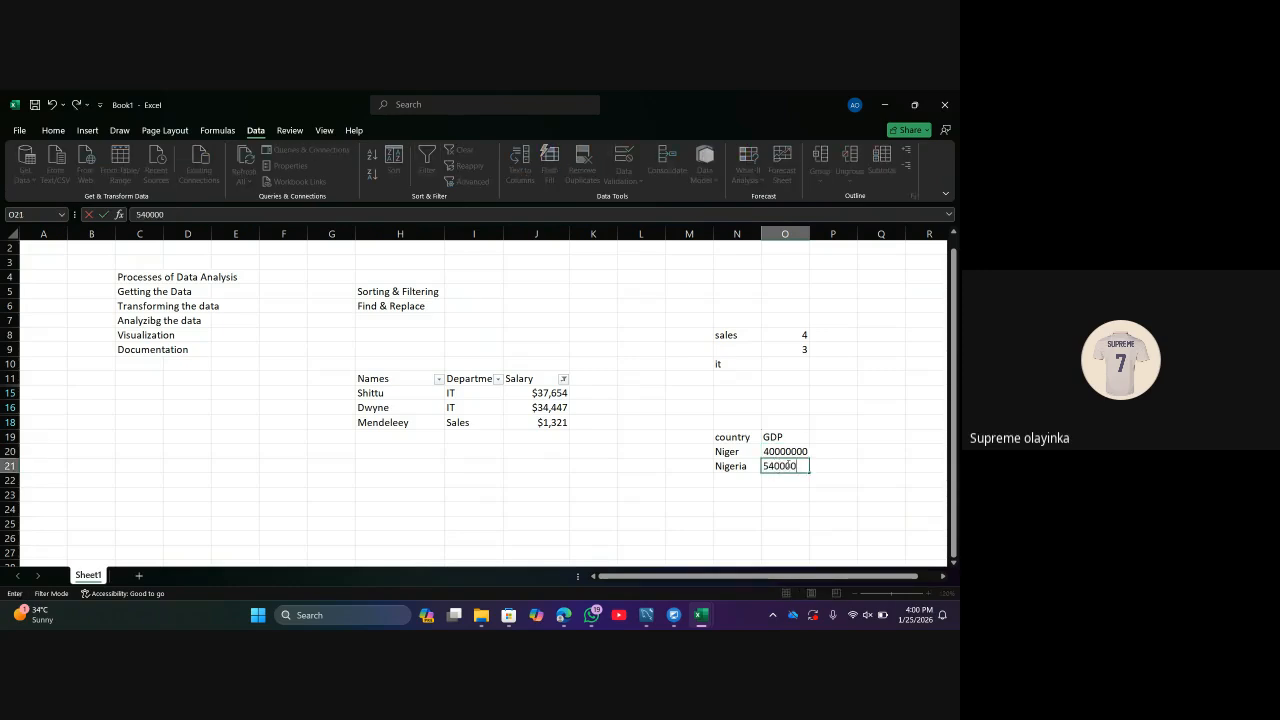
pyautogui.press('Return')
pyautogui.click(881, 455)
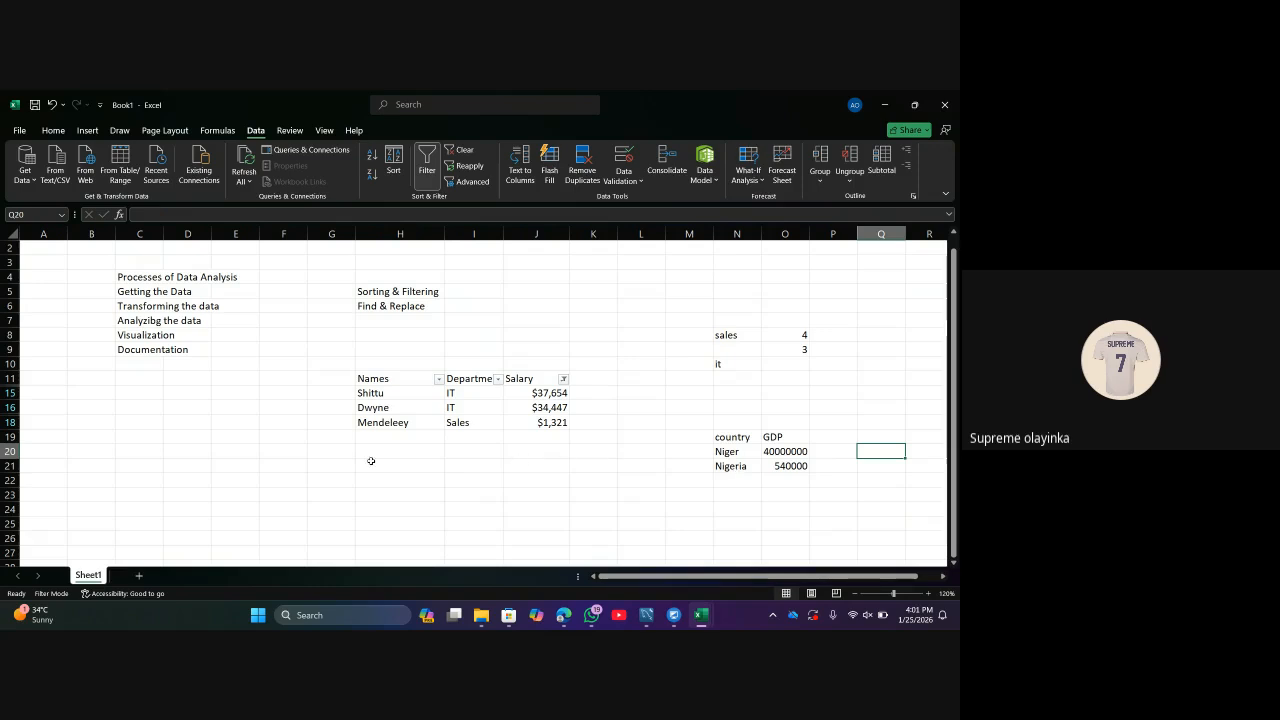
# Enter the labels boys, girls, male and female down cells D22 to D25.
pyautogui.click(195, 479)
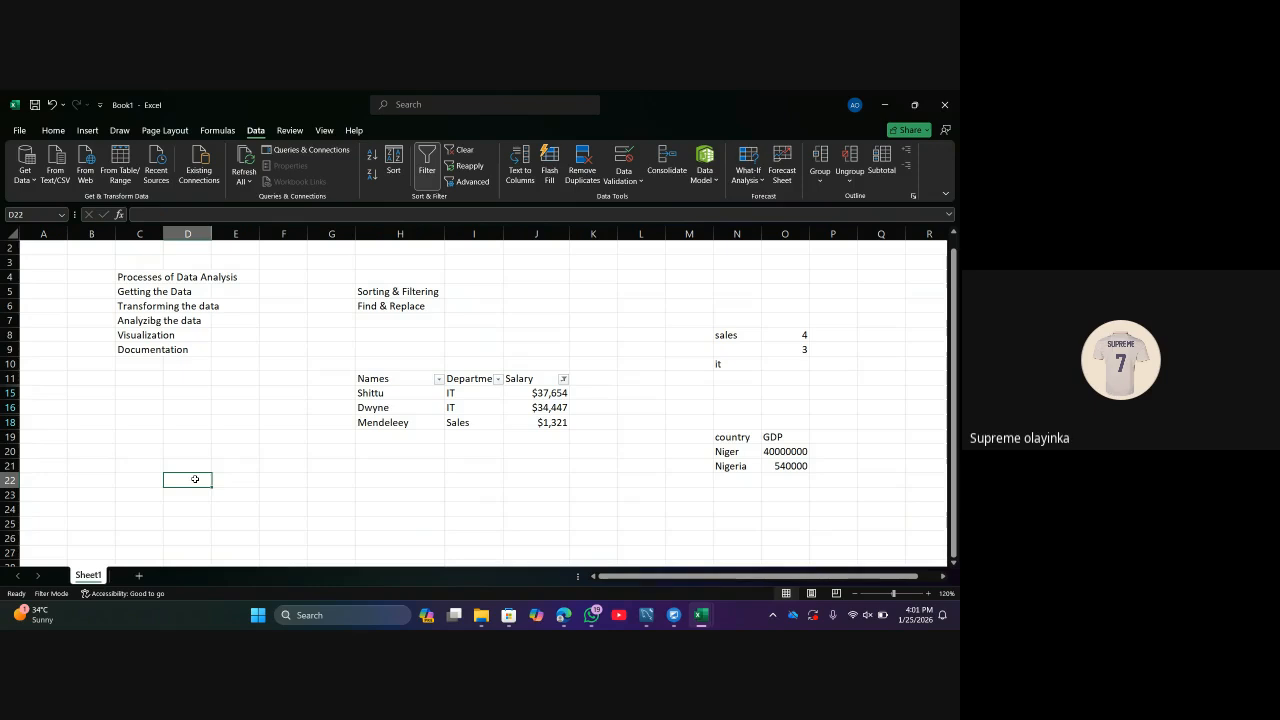
pyautogui.doubleClick(195, 479)
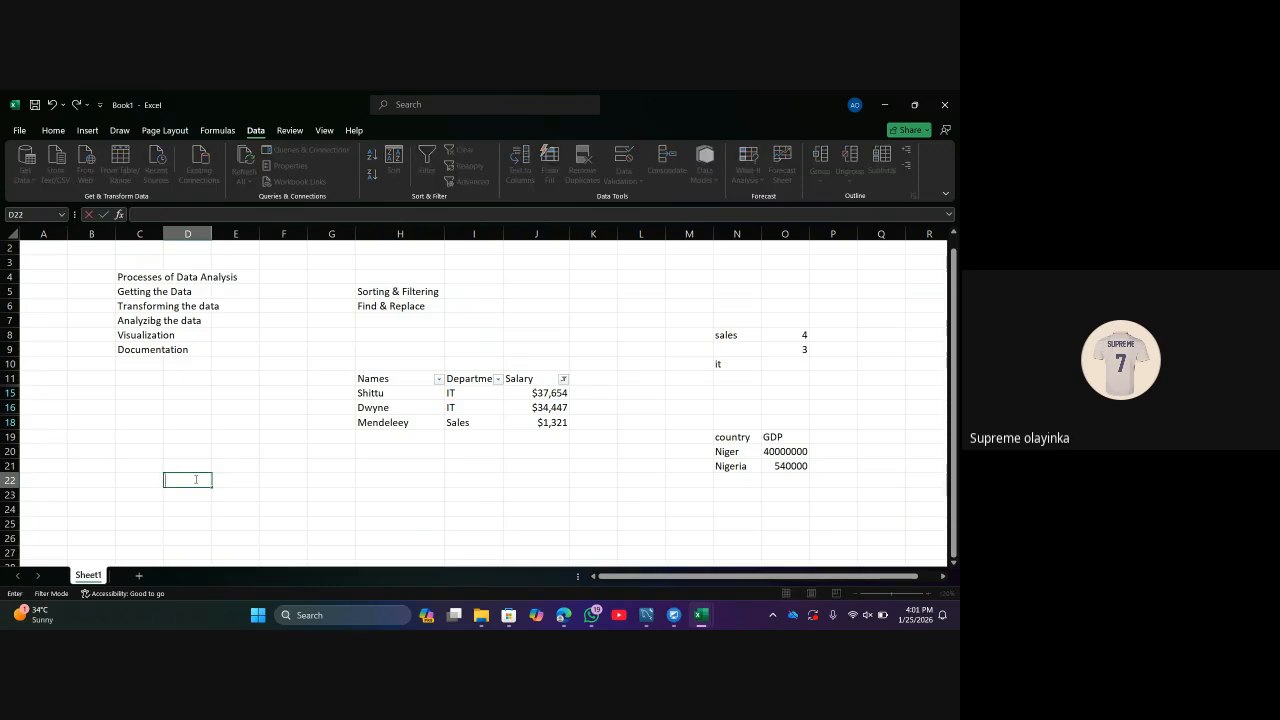
pyautogui.write('boys')
pyautogui.press('Return')
pyautogui.write('gi')
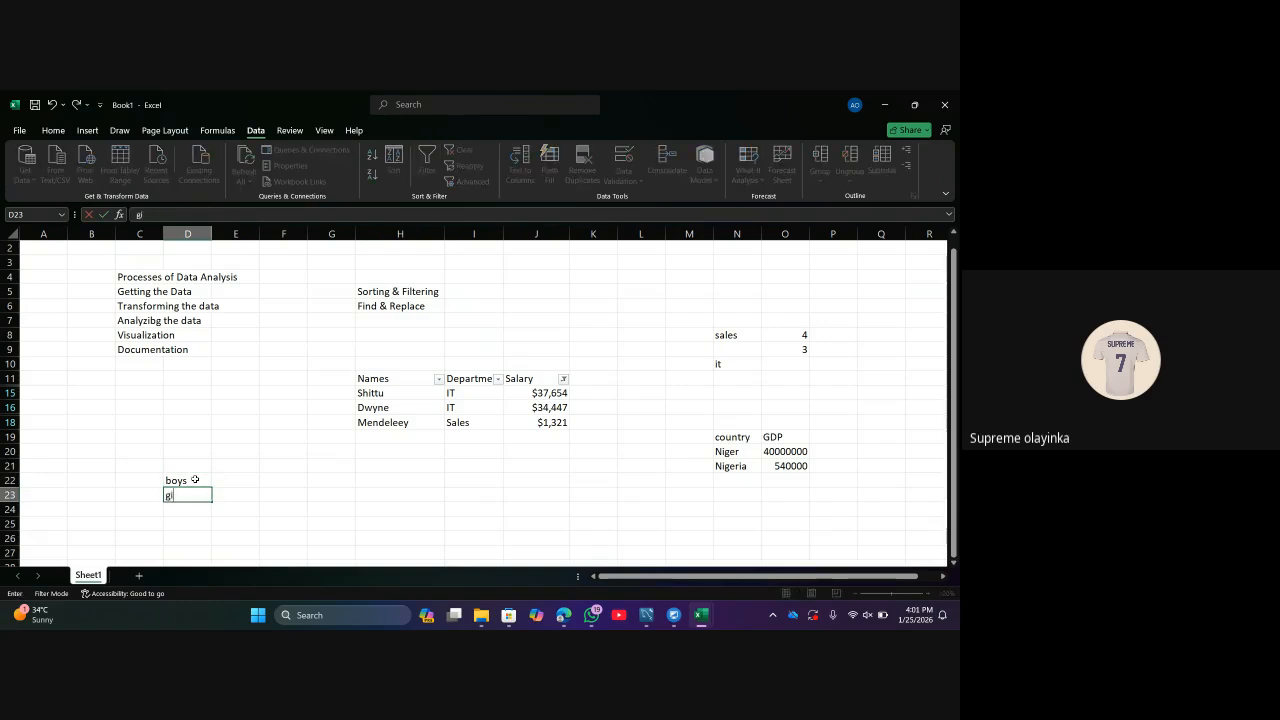
pyautogui.write('rls')
pyautogui.press('Return')
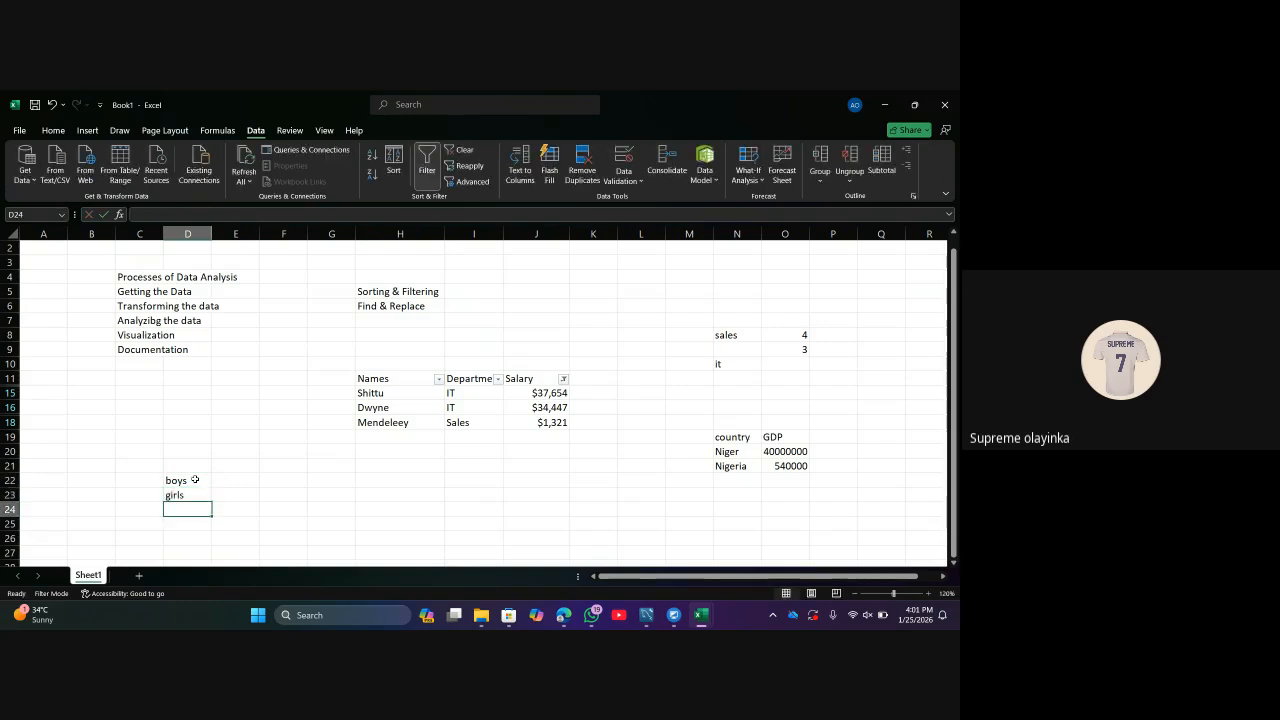
pyautogui.write('male')
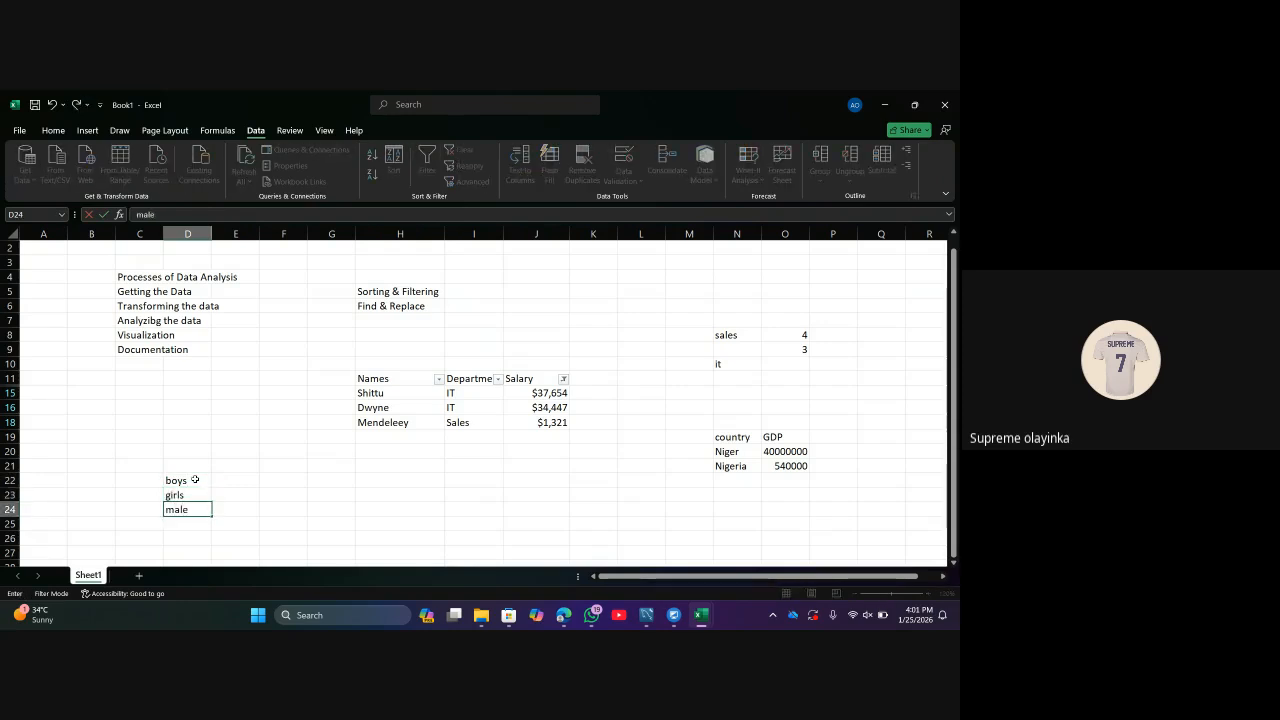
pyautogui.press('Return')
pyautogui.write('fe')
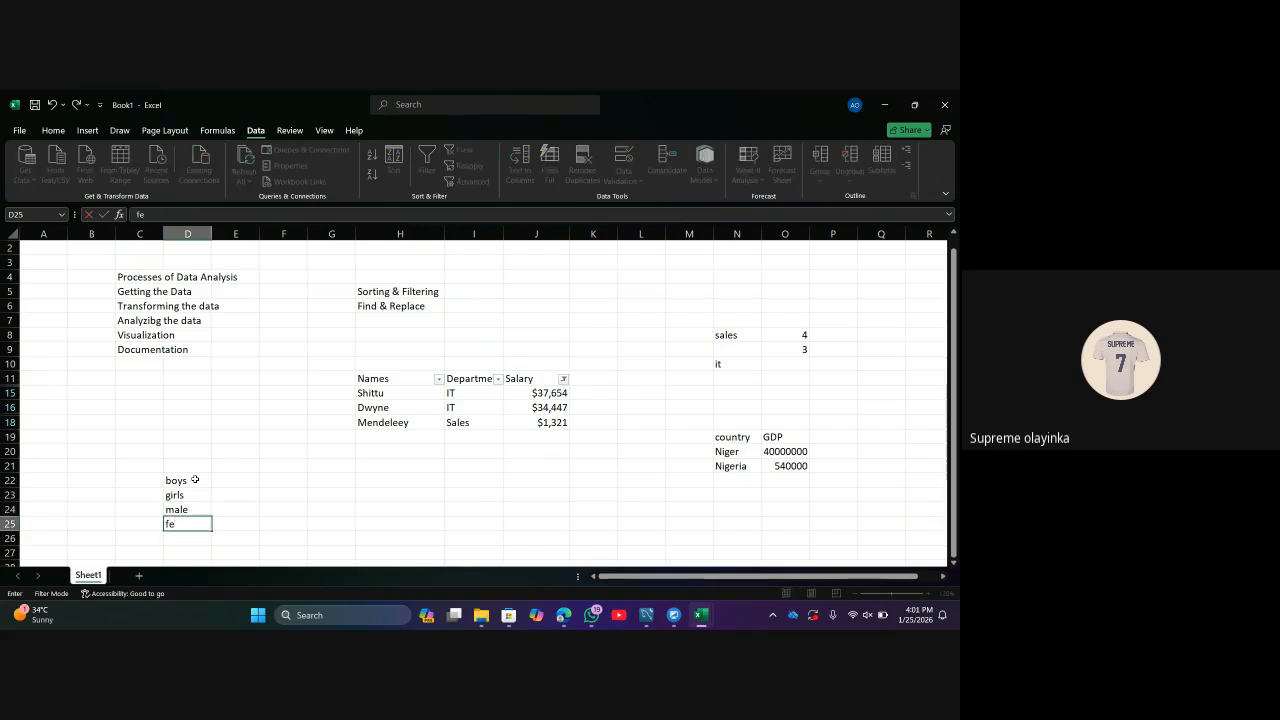
pyautogui.write('male')
# Fill E22 to E25 with 10, 12, 10 and 8 beside the labels and select the range D22:E25.
pyautogui.click(240, 484)
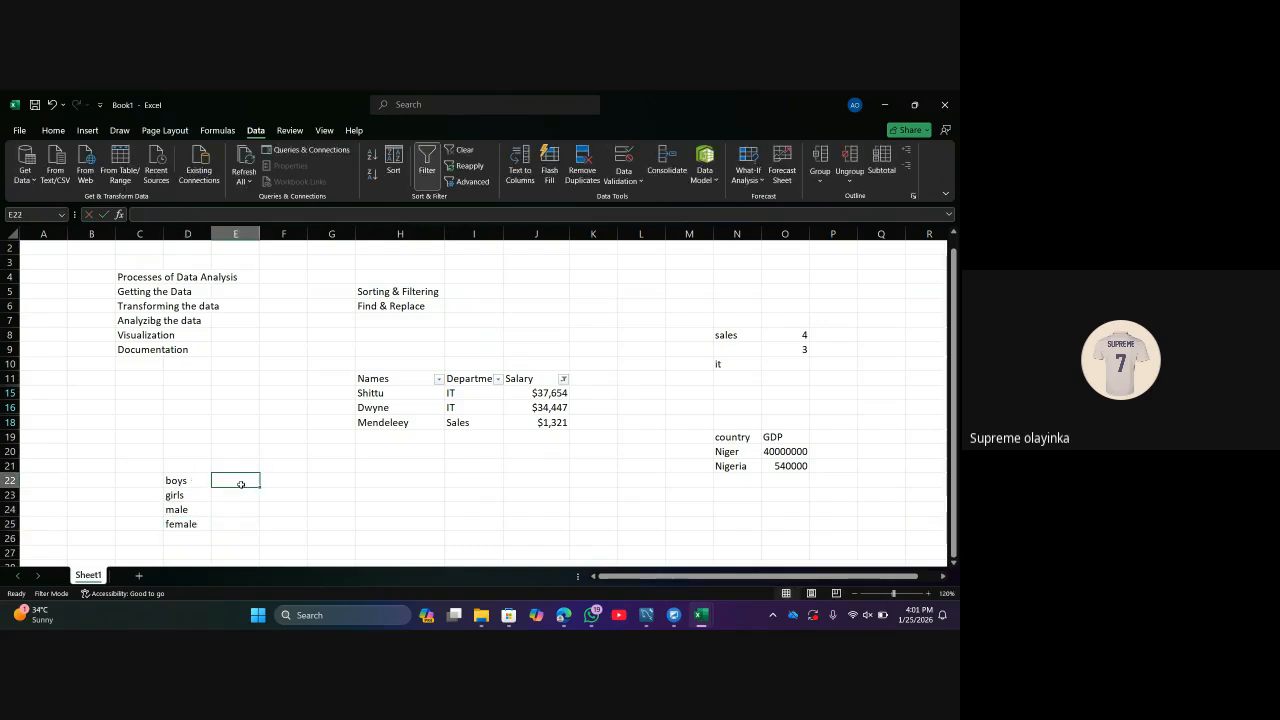
pyautogui.write('10')
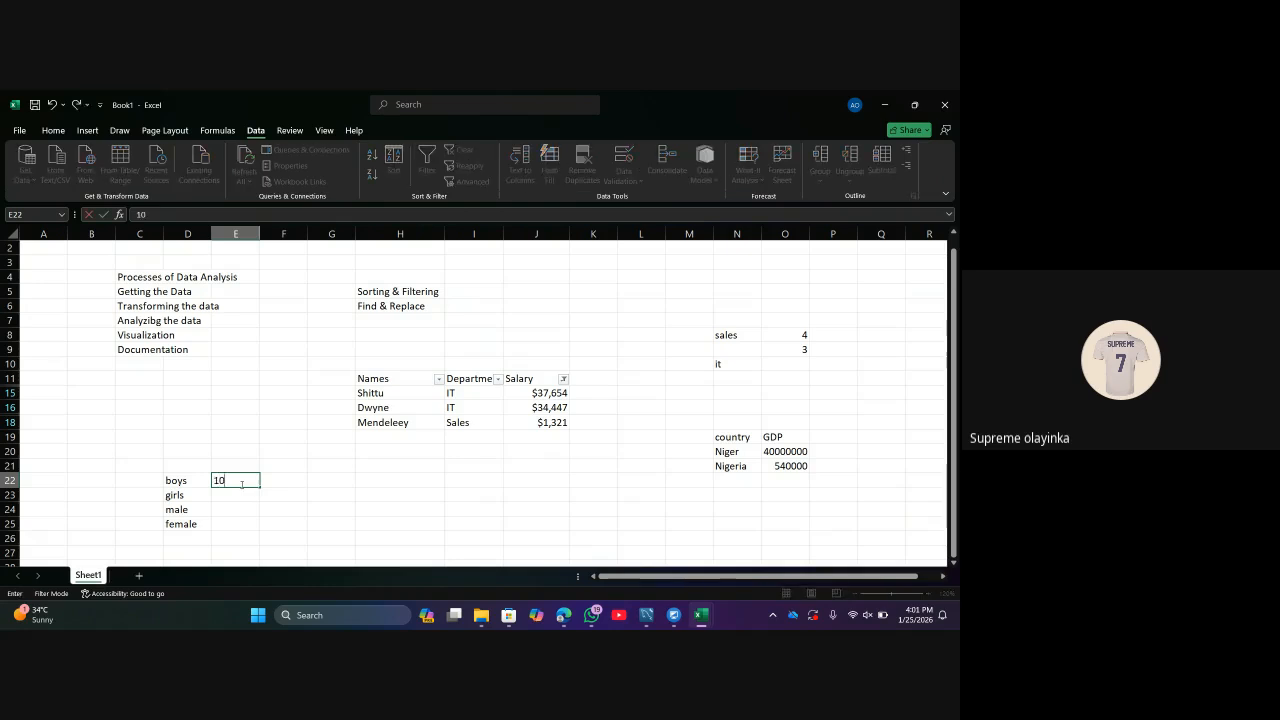
pyautogui.press('Return')
pyautogui.write('12')
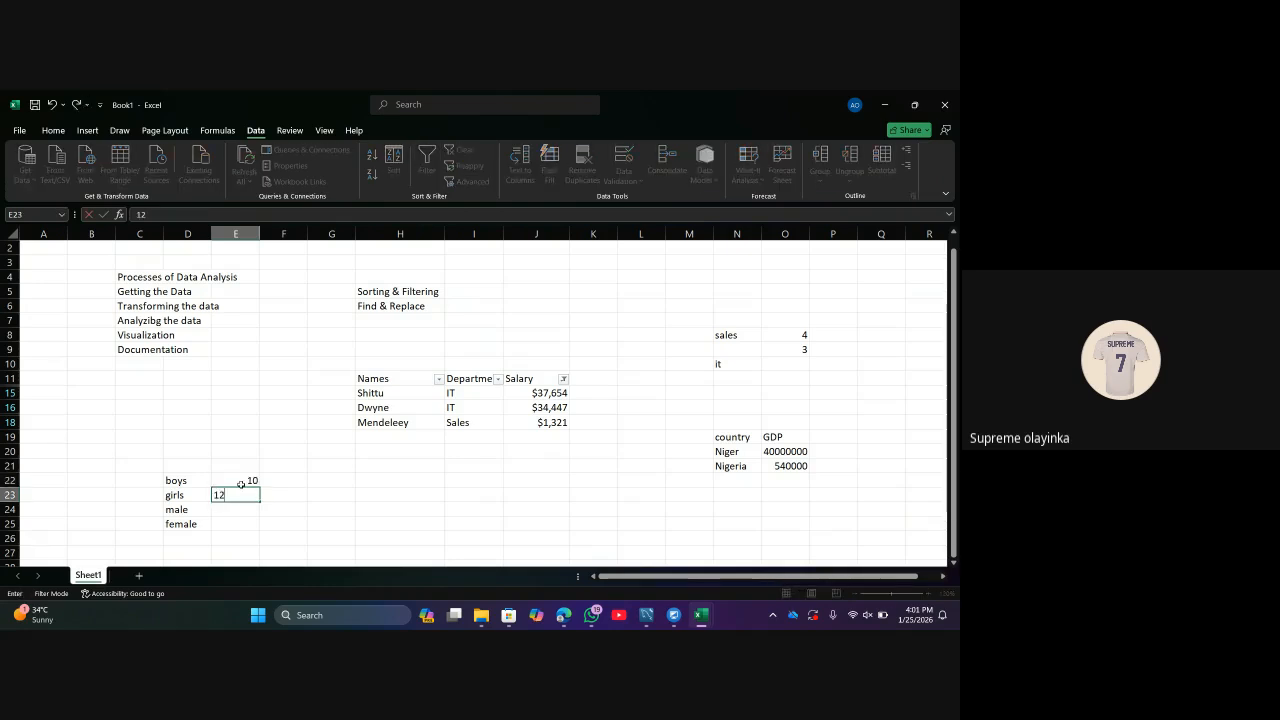
pyautogui.press('Return')
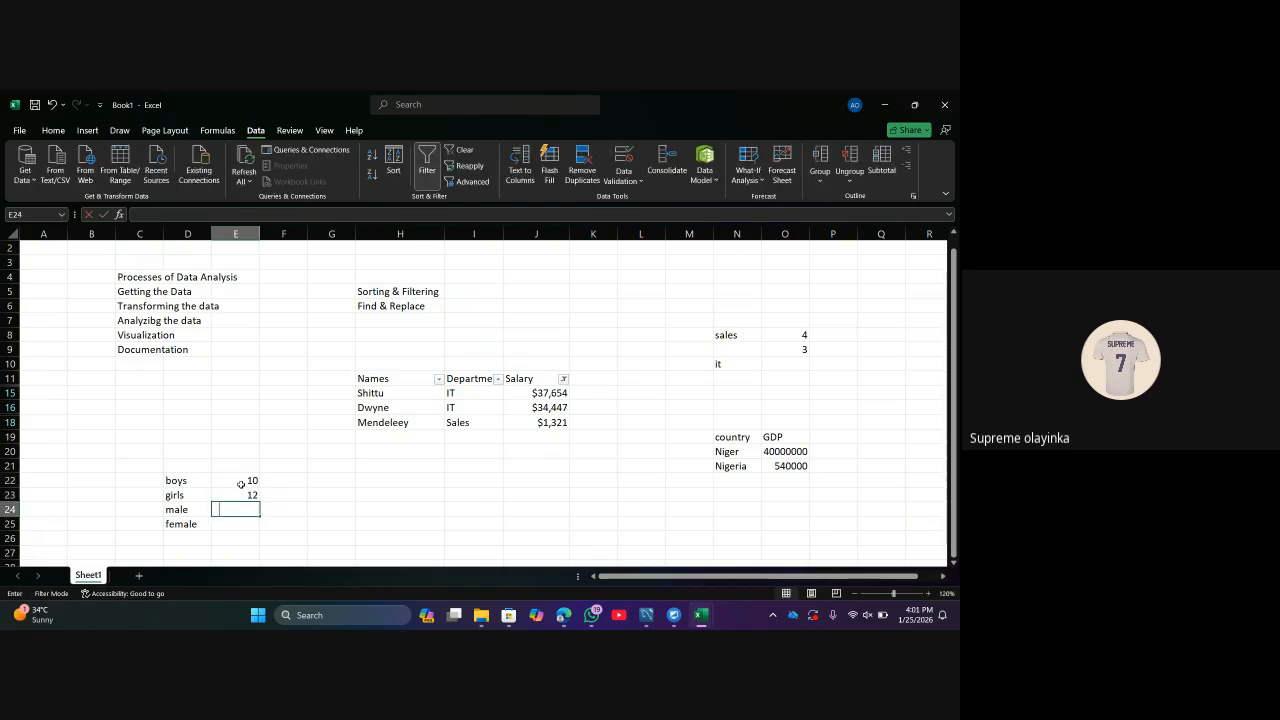
pyautogui.write('10')
pyautogui.press('Return')
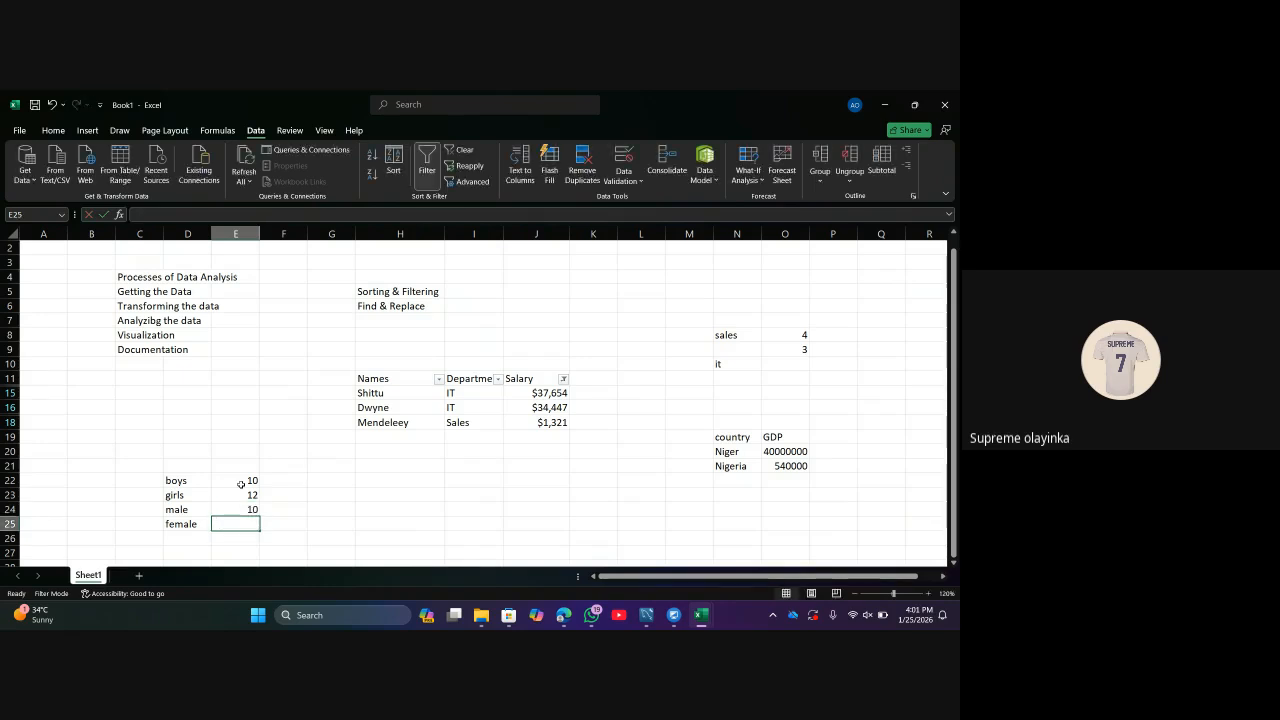
pyautogui.write('8')
pyautogui.click(323, 512)
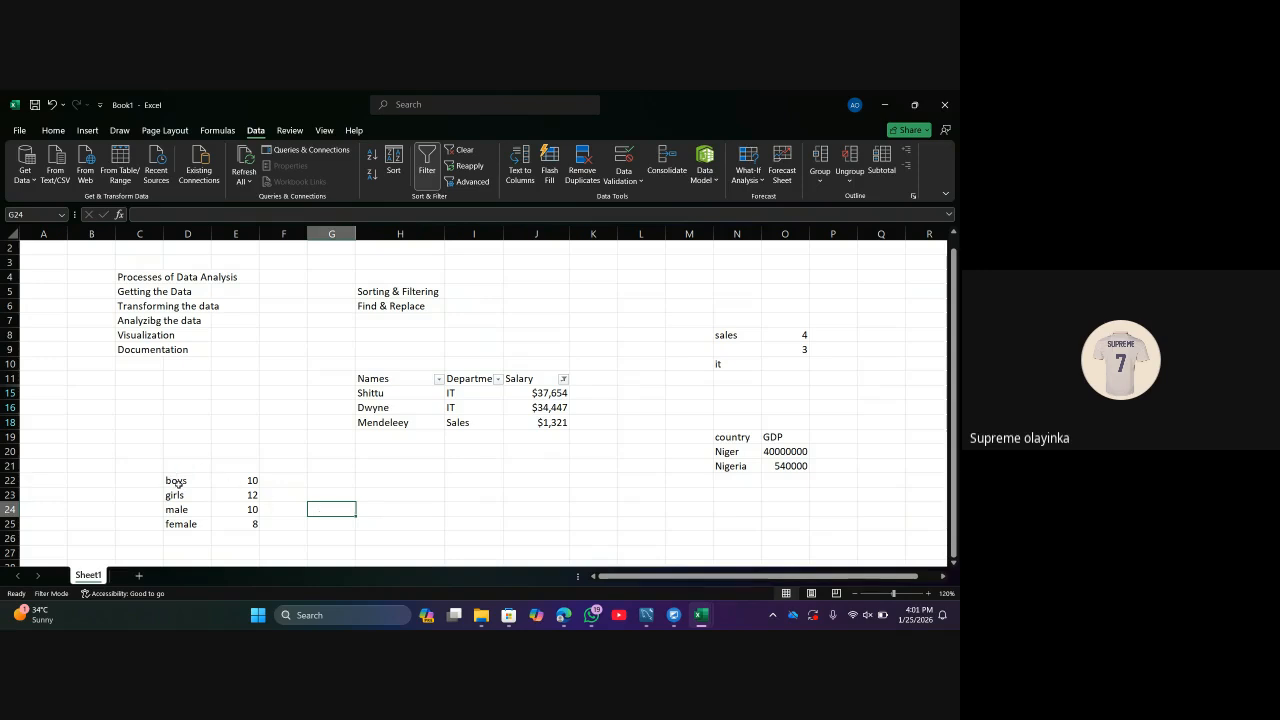
pyautogui.moveTo(177, 483); pyautogui.dragTo(255, 524)
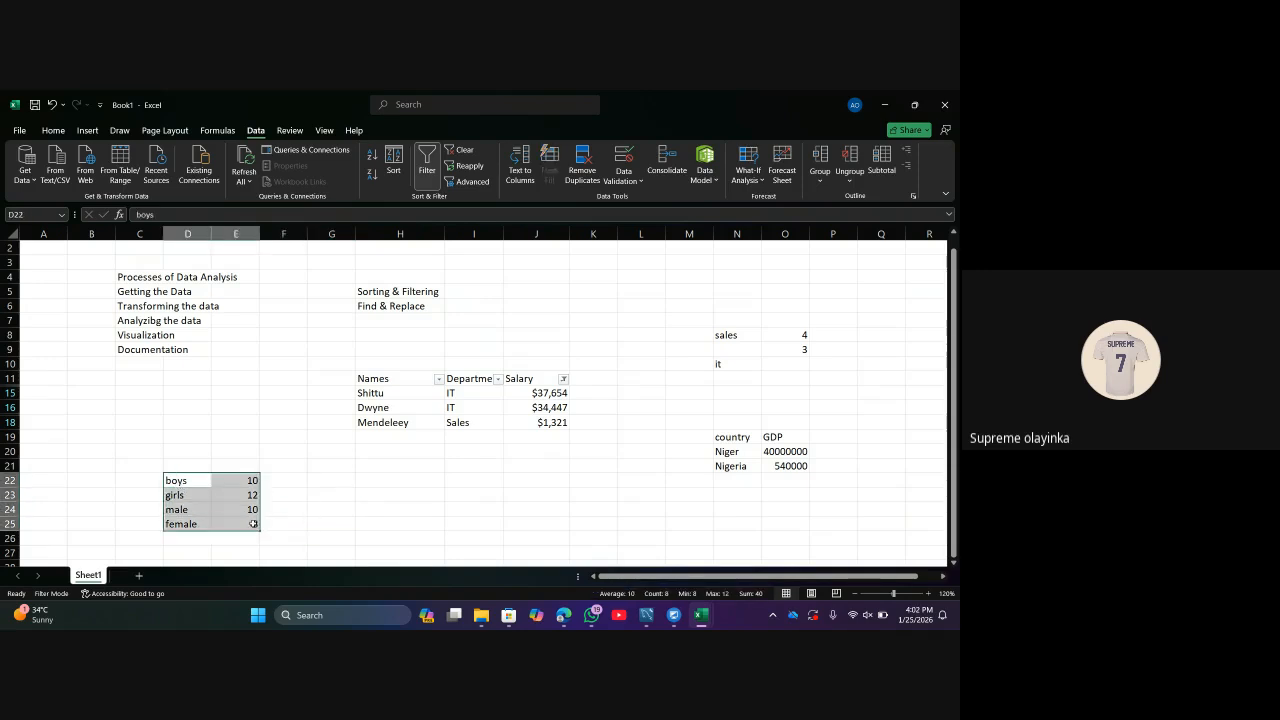
# Find all cells containing "boys" on the sheet and go to the match.
pyautogui.click(337, 512)
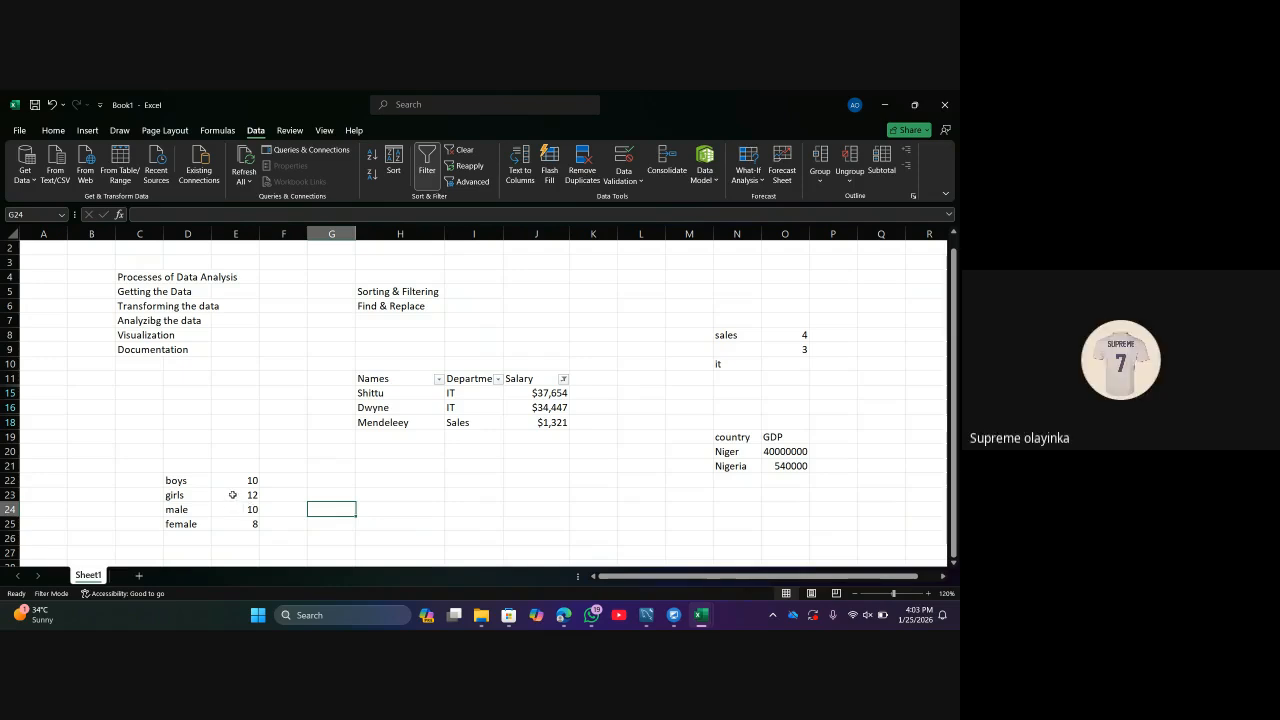
pyautogui.click(190, 510)
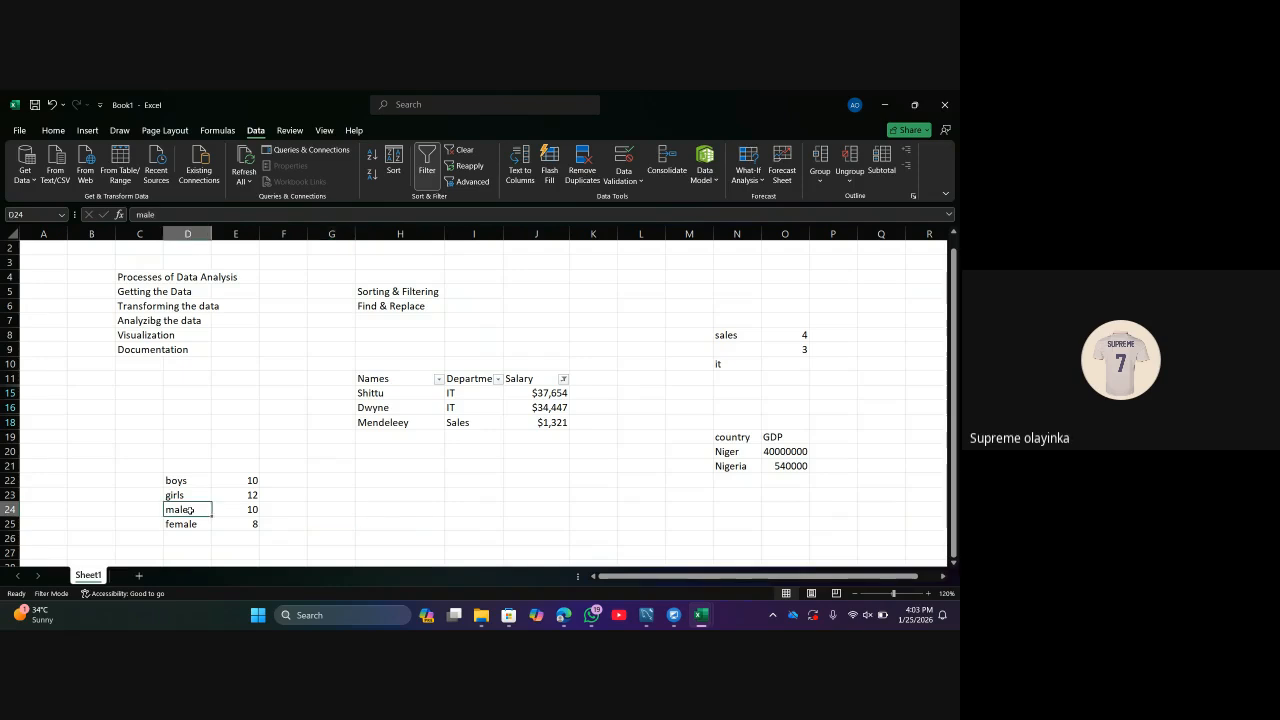
pyautogui.click(55, 131)
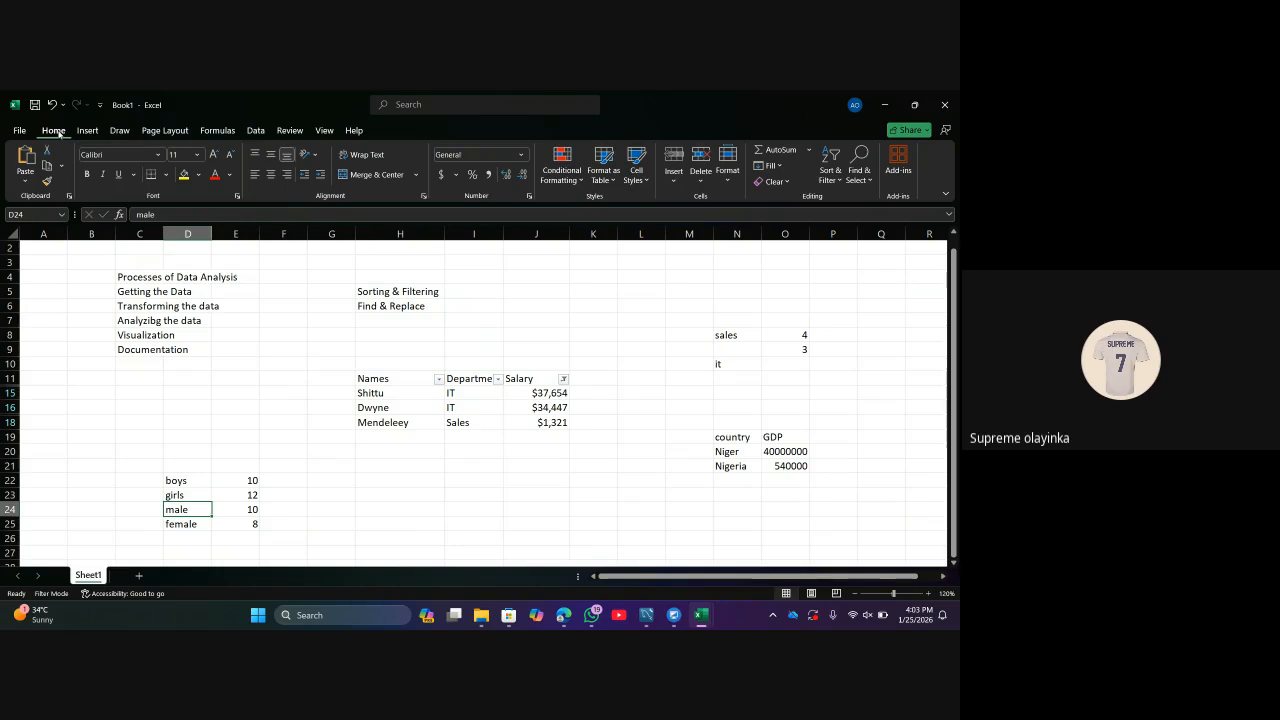
pyautogui.click(867, 185)
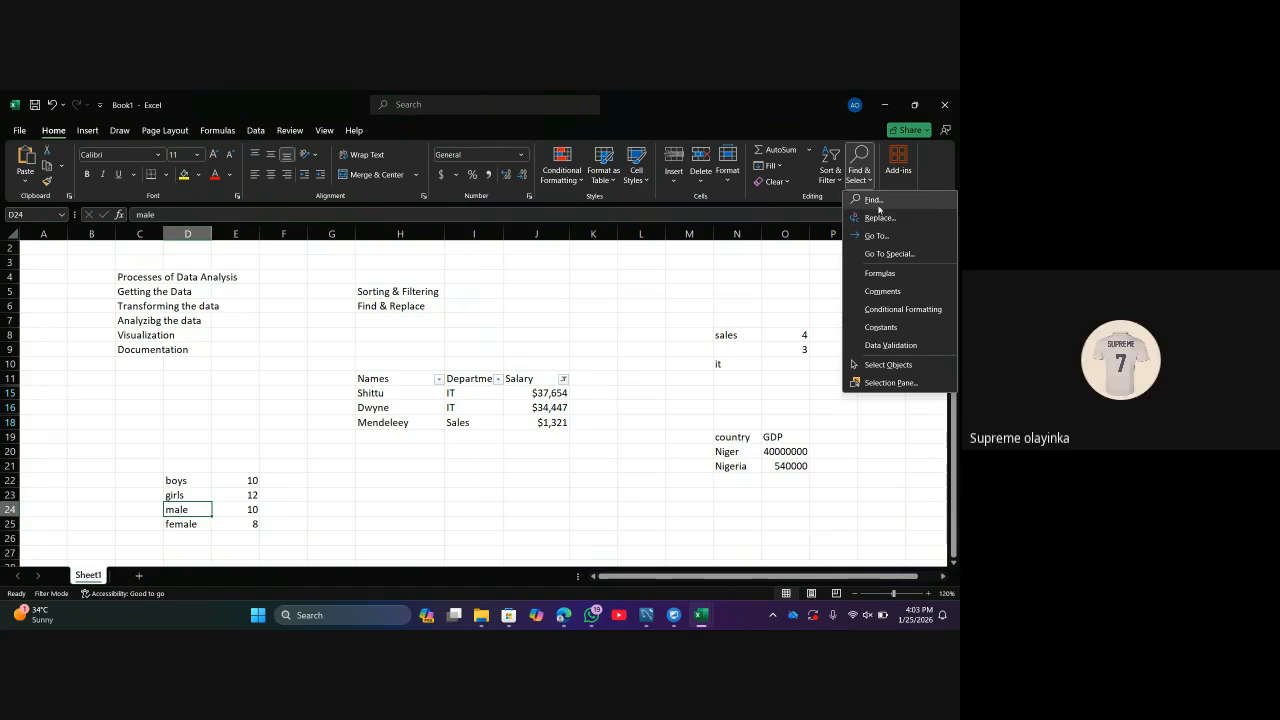
pyautogui.click(878, 204)
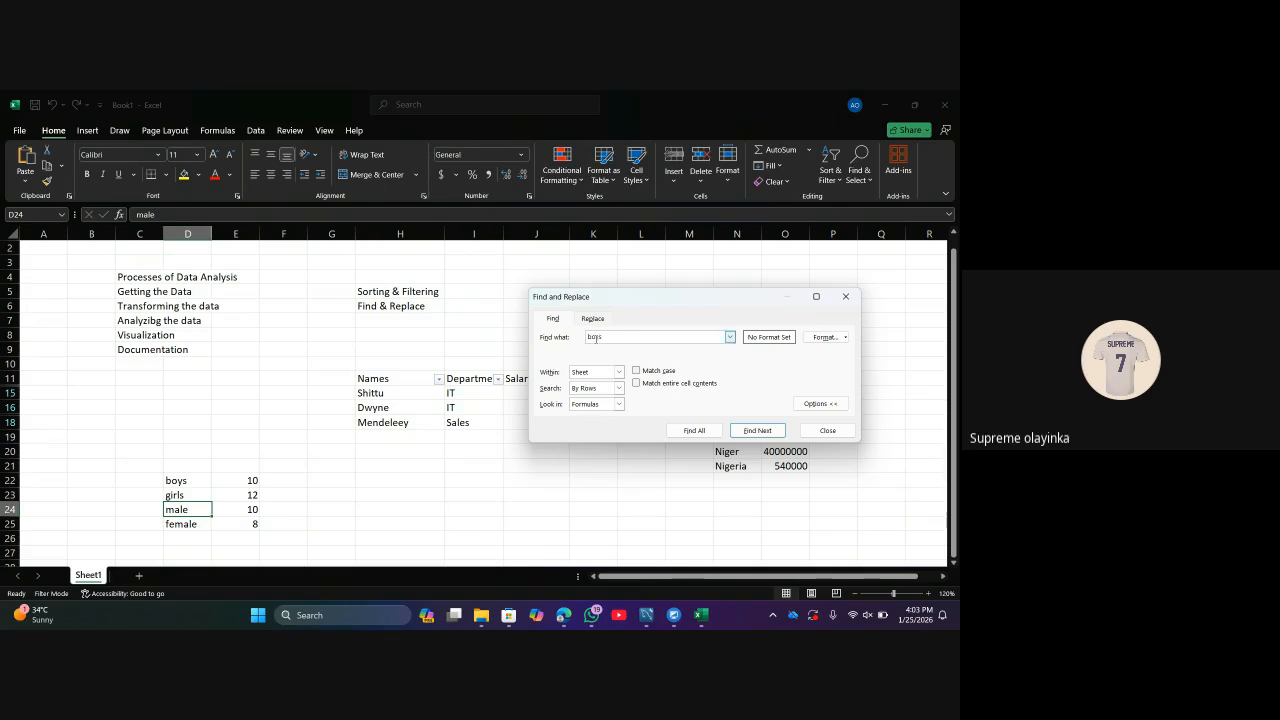
pyautogui.write('boys')
pyautogui.click(702, 432)
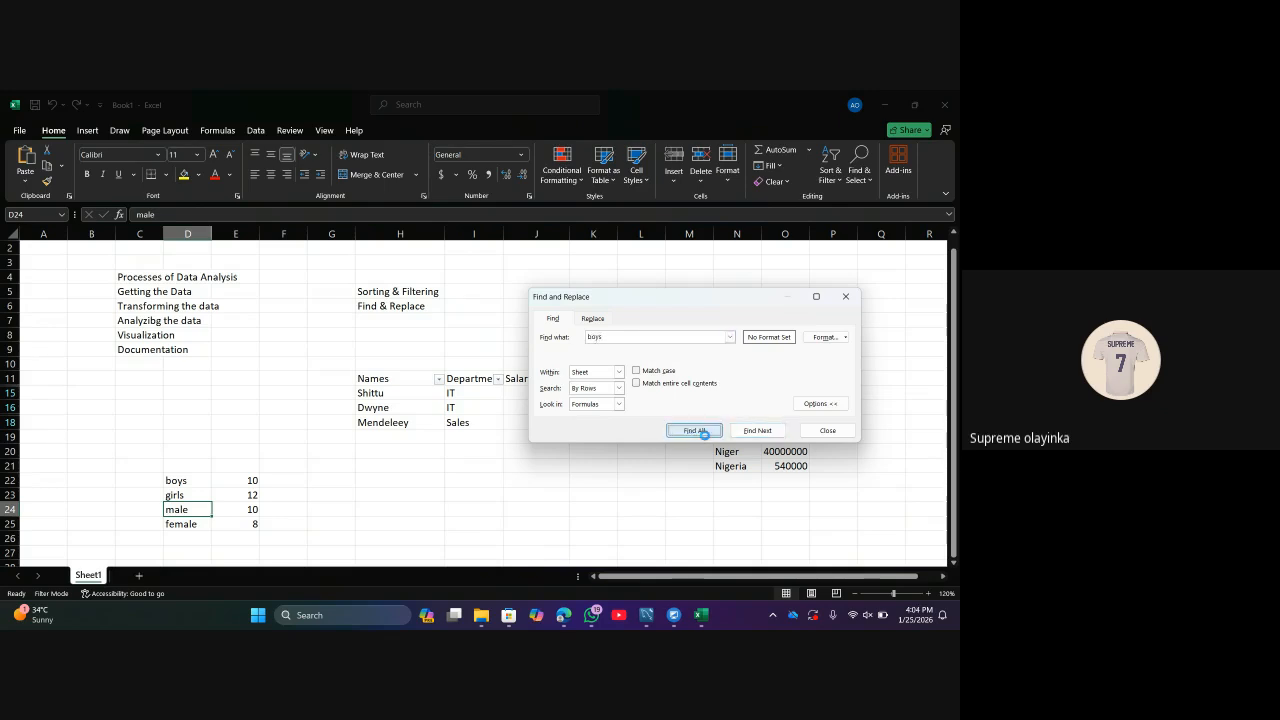
pyautogui.click(757, 430)
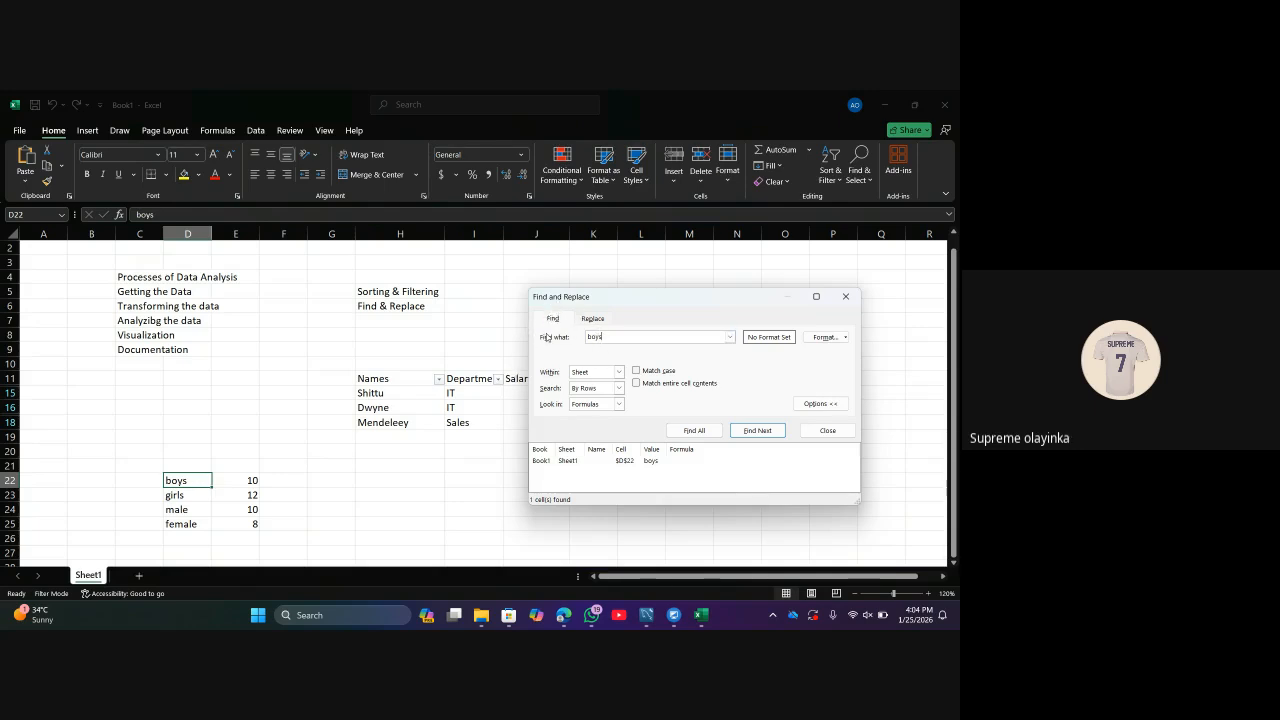
# Replace all occurrences of "boys" with "male" on the sheet.
pyautogui.click(593, 319)
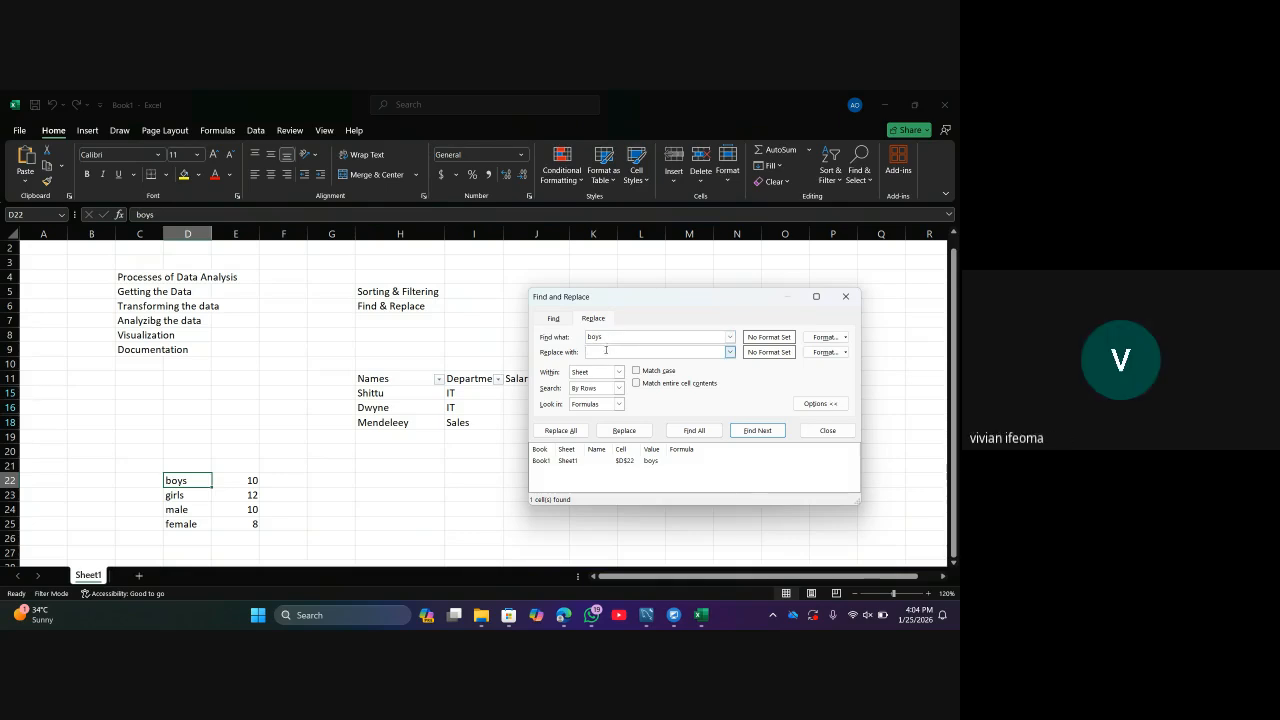
pyautogui.write('male')
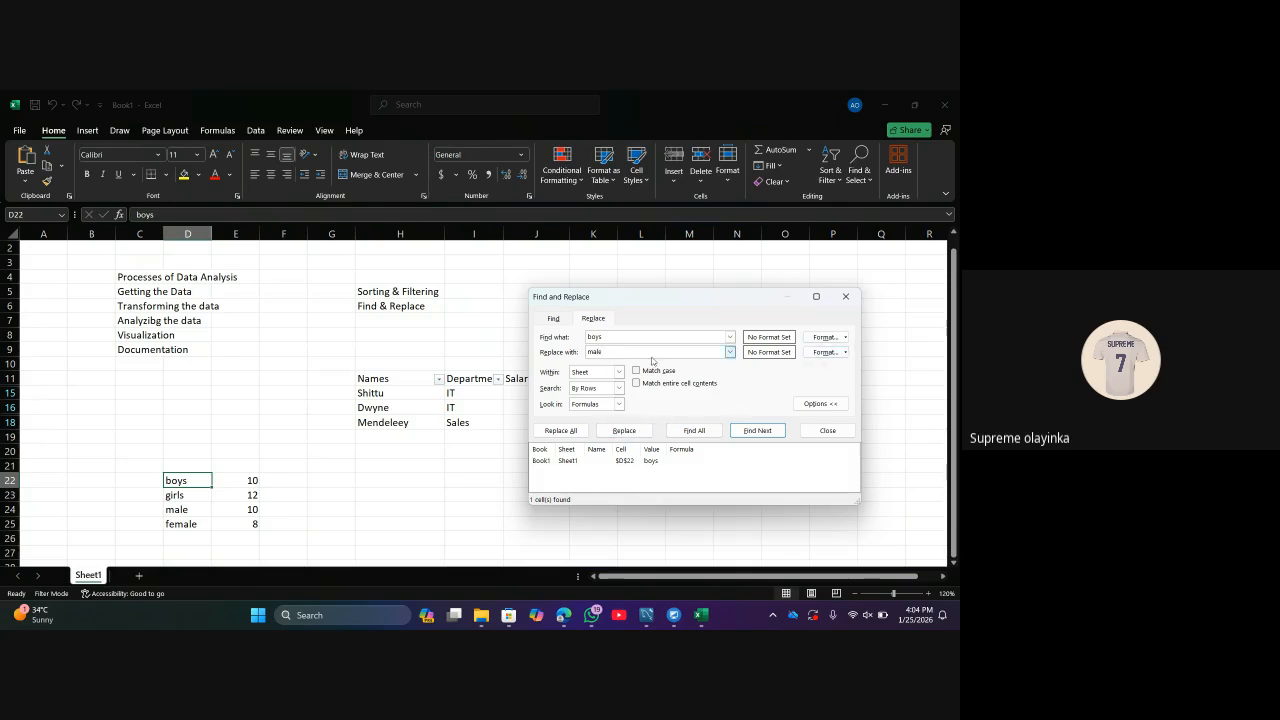
pyautogui.click(575, 432)
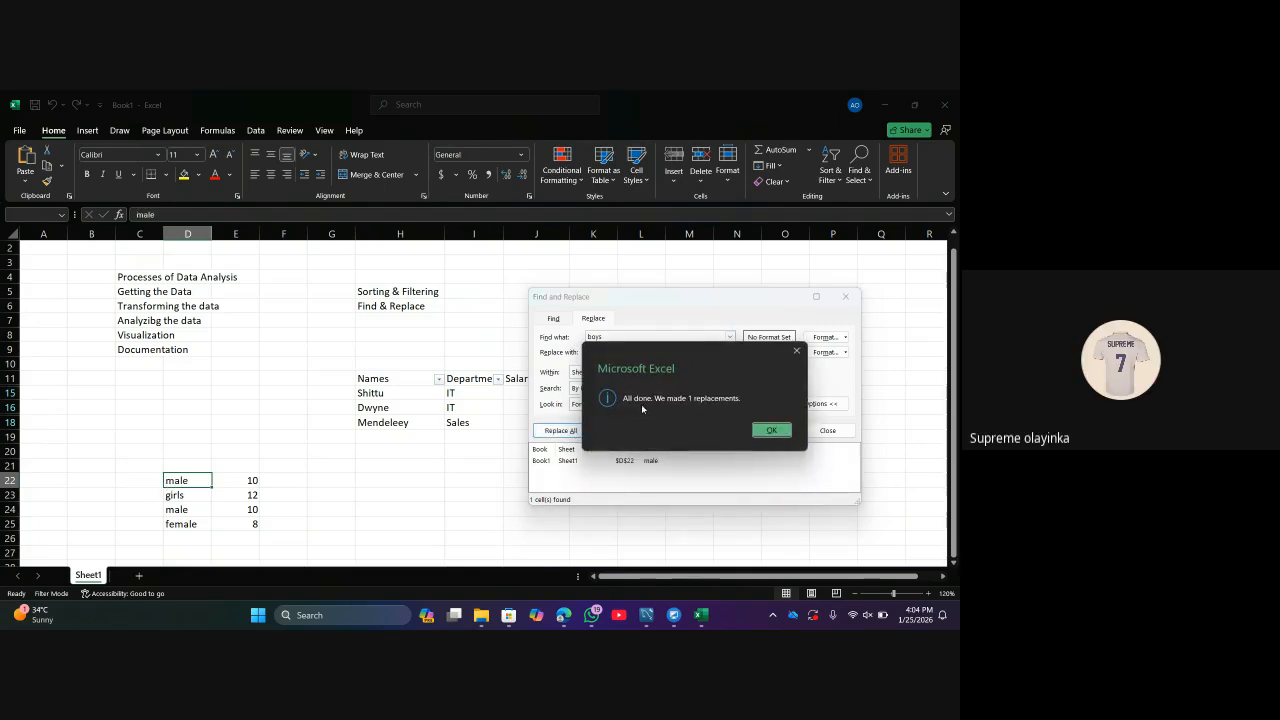
pyautogui.click(769, 431)
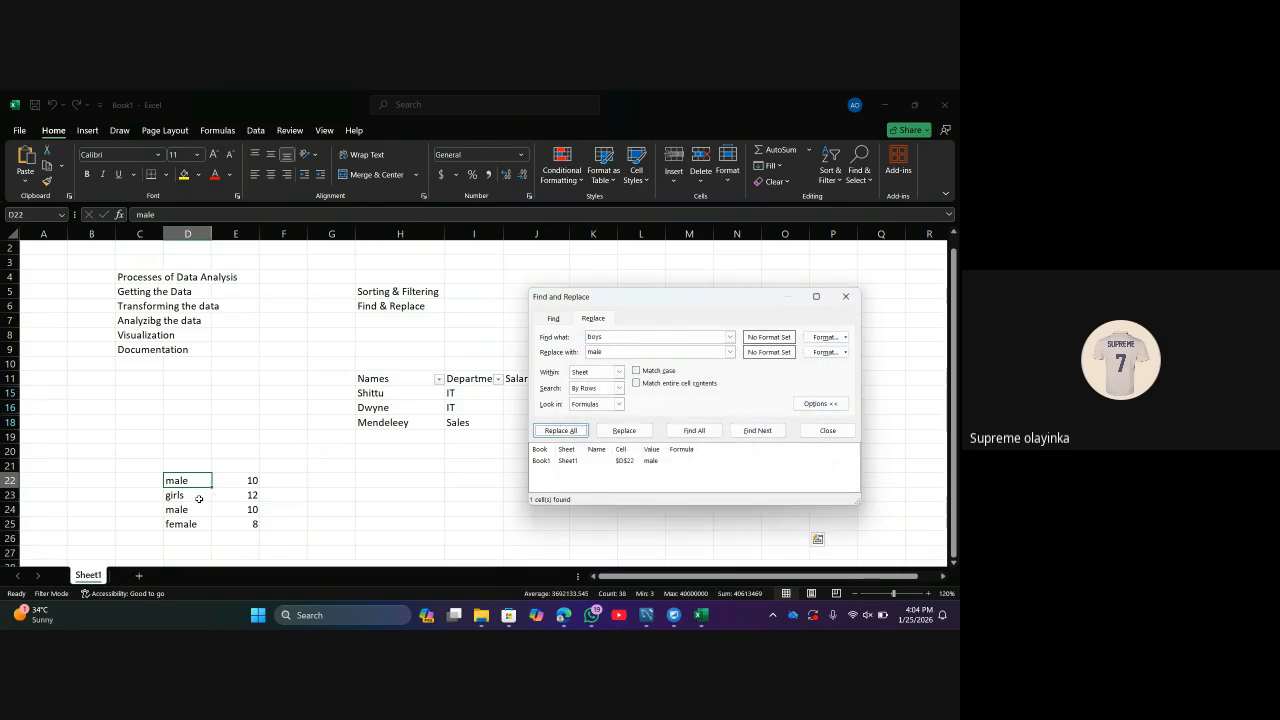
# Replace all occurrences of "girls" with "female" on the sheet and close Find and Replace.
pyautogui.click(607, 335)
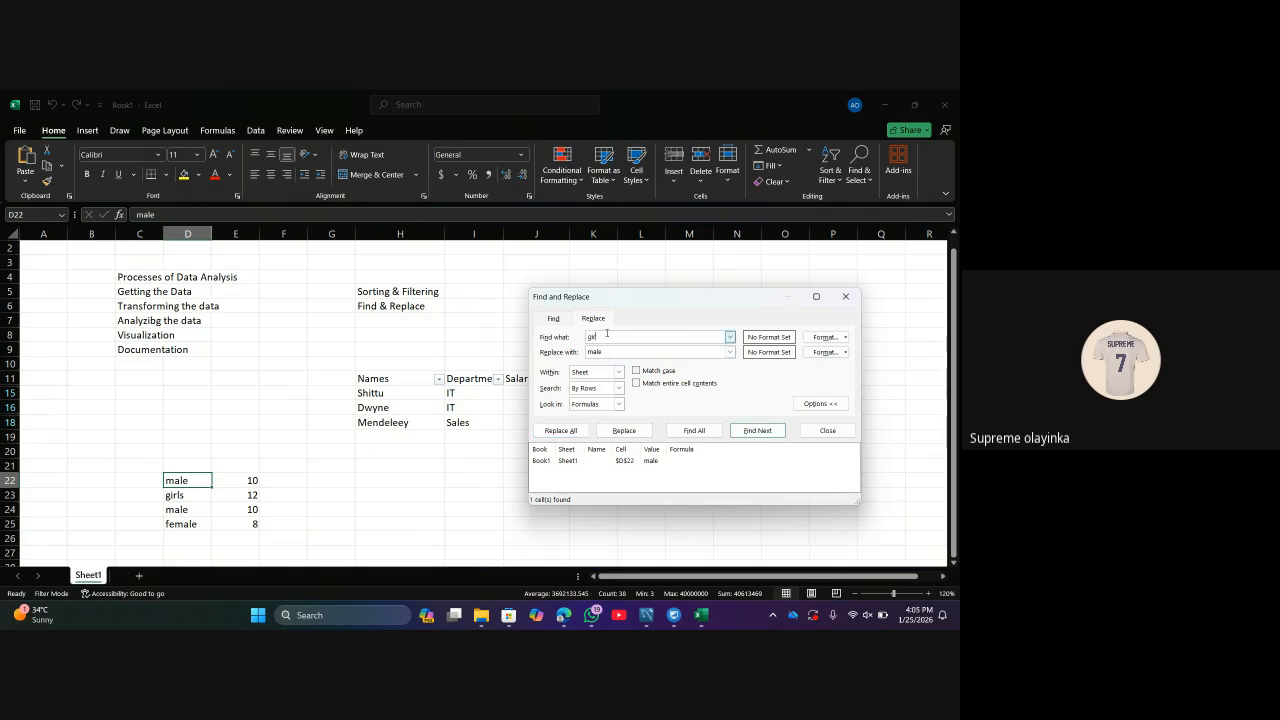
pyautogui.write('girl')
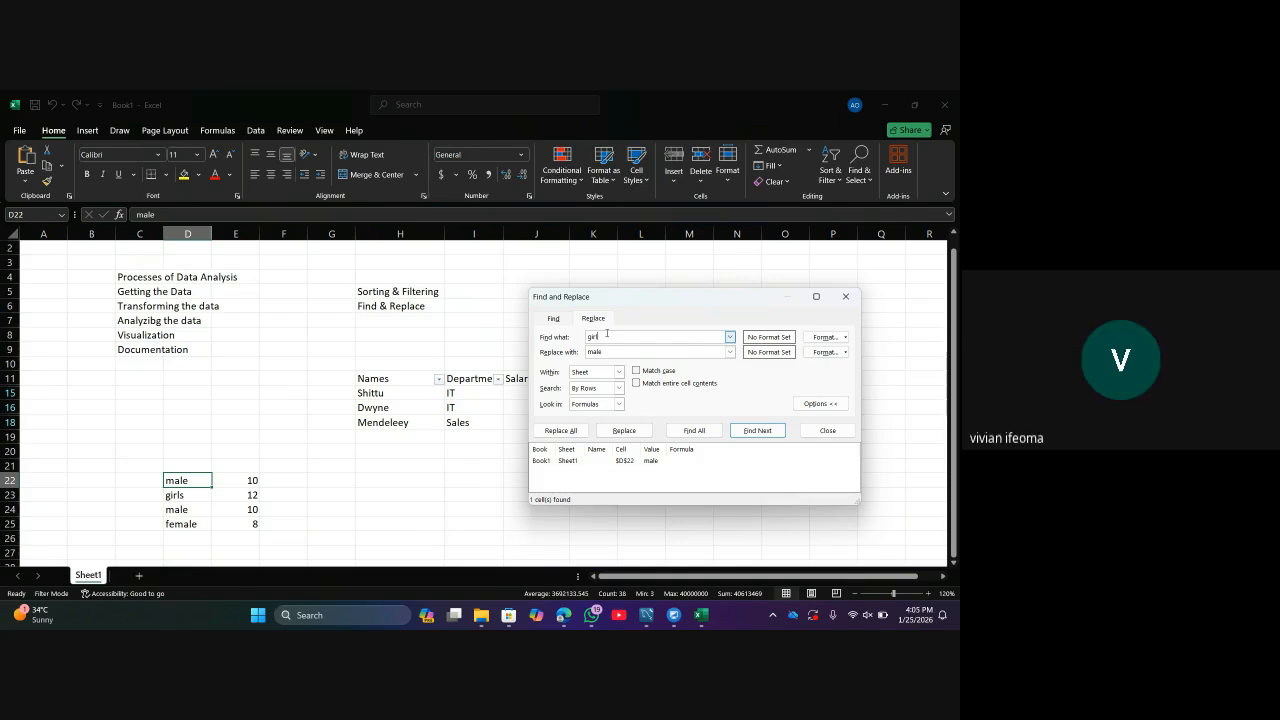
pyautogui.write('s')
pyautogui.click(608, 351)
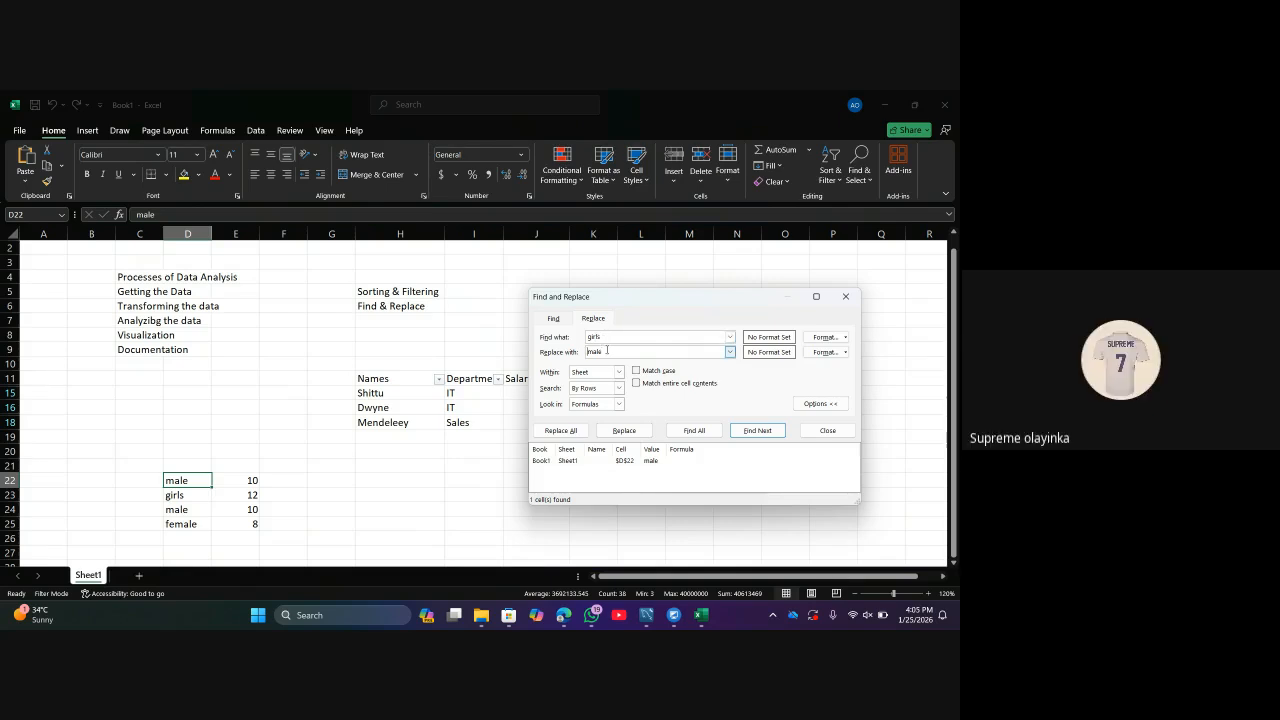
pyautogui.write('Fe')
pyautogui.click(562, 430)
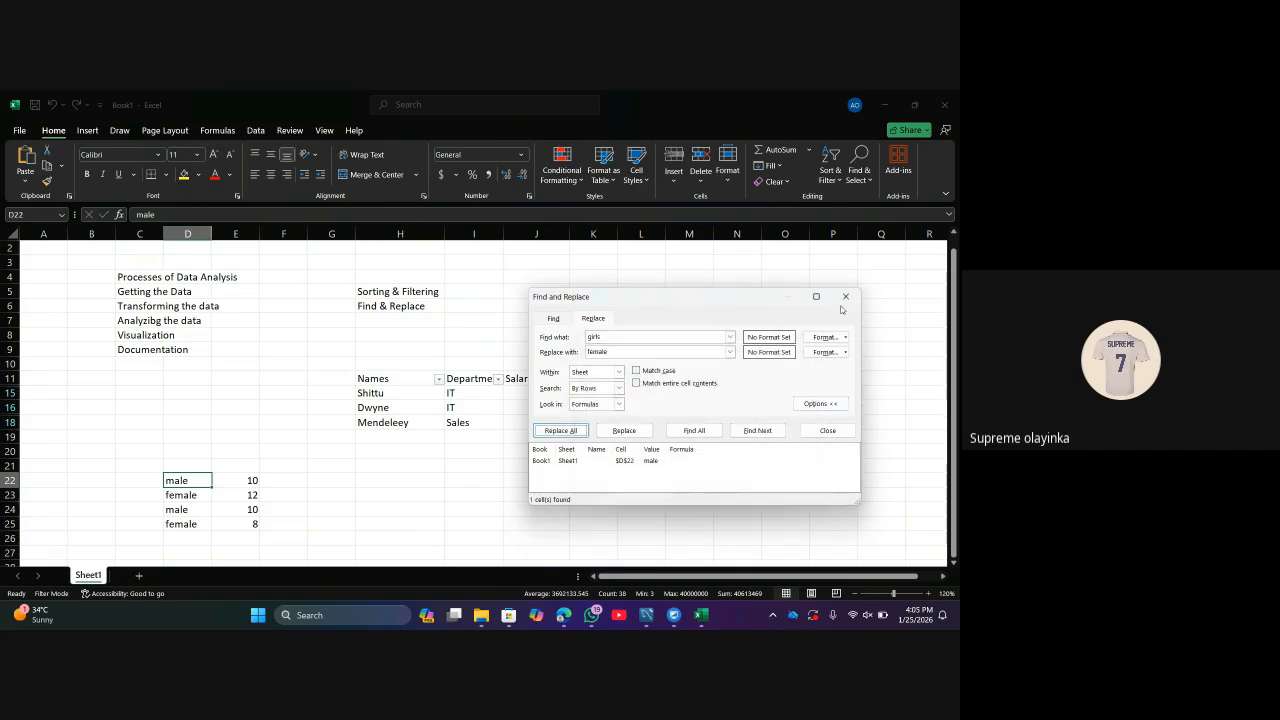
pyautogui.click(845, 296)
pyautogui.click(439, 510)
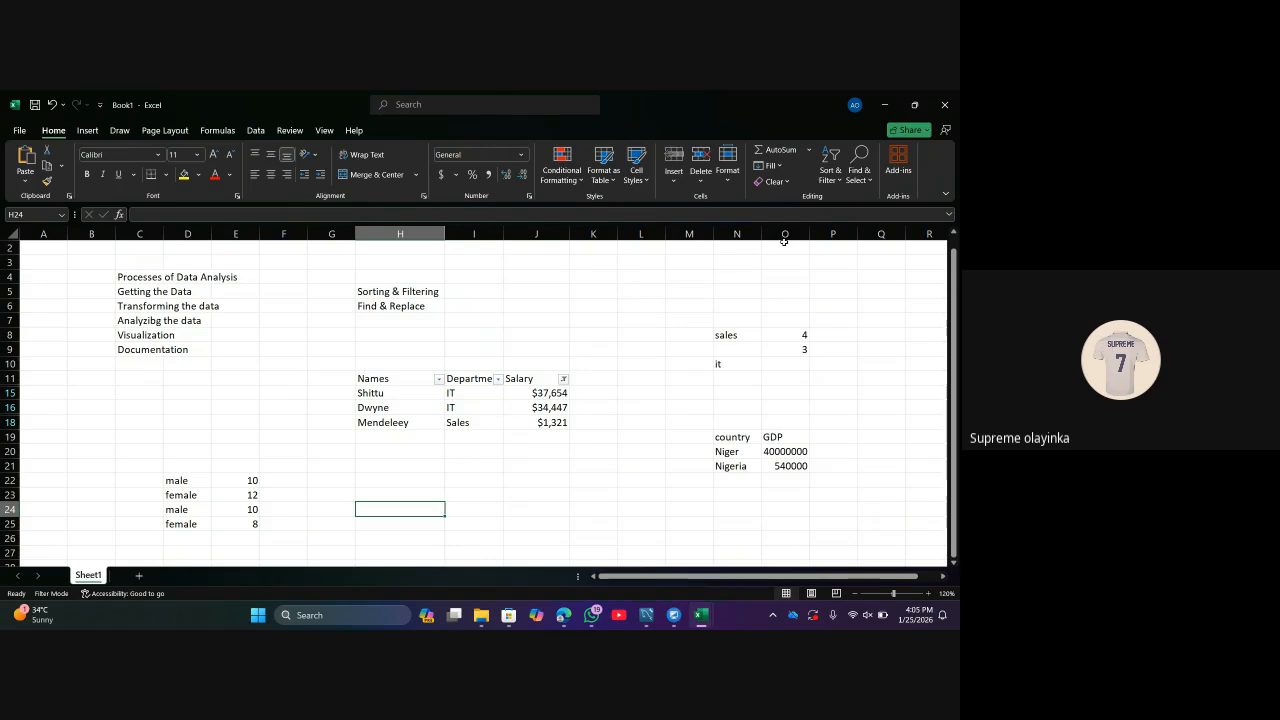
# Open Find and Replace once for replacing and once for finding, view its replace options and close it each time.
pyautogui.click(183, 512)
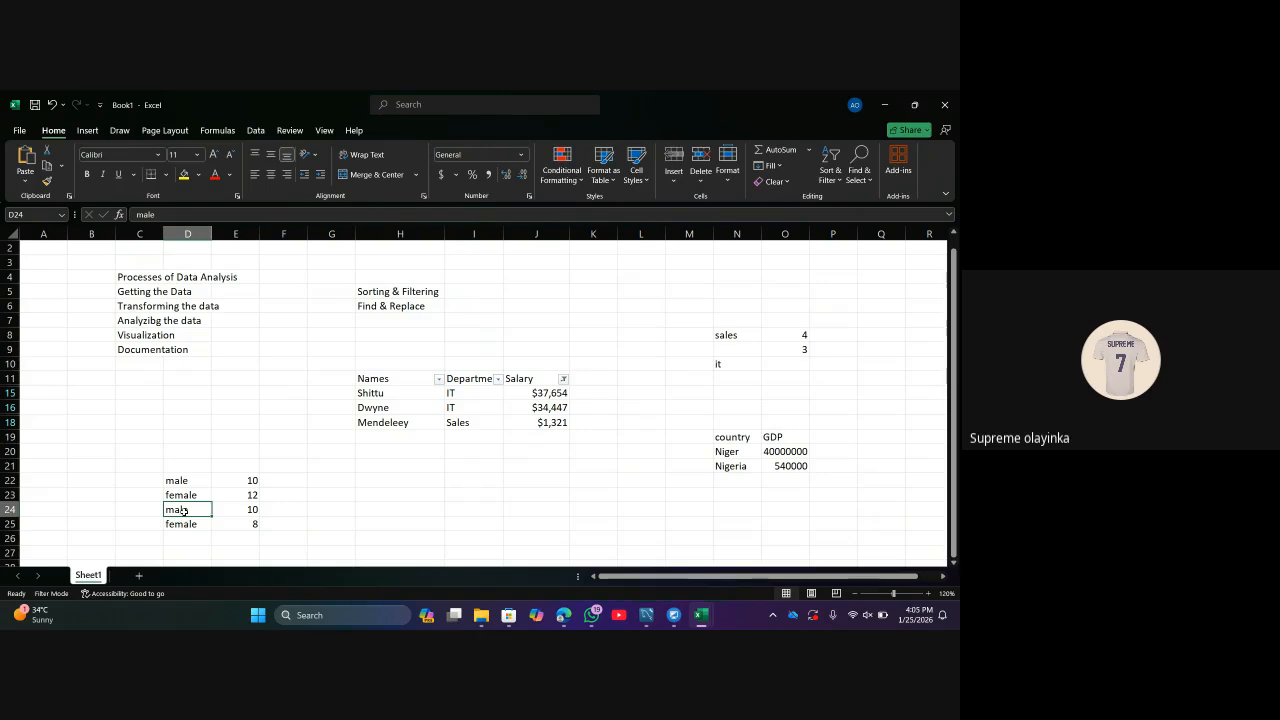
pyautogui.hotkey('ctrl', 'h')
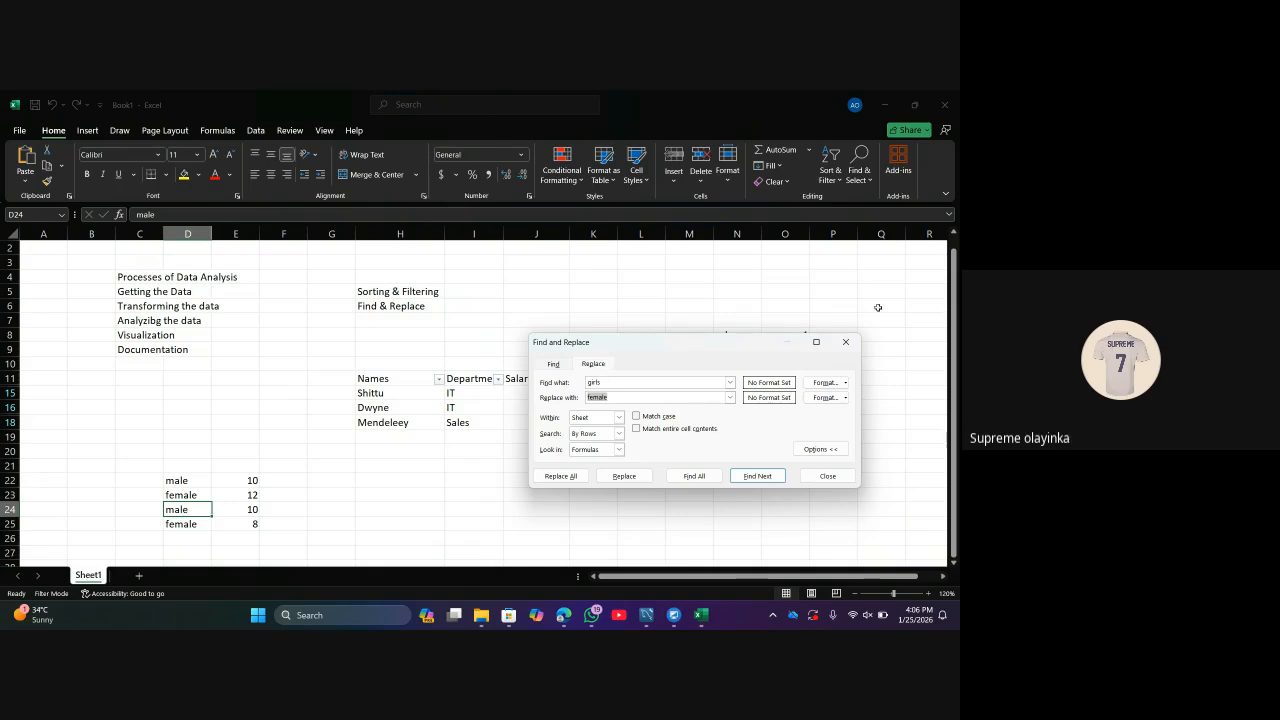
pyautogui.click(843, 339)
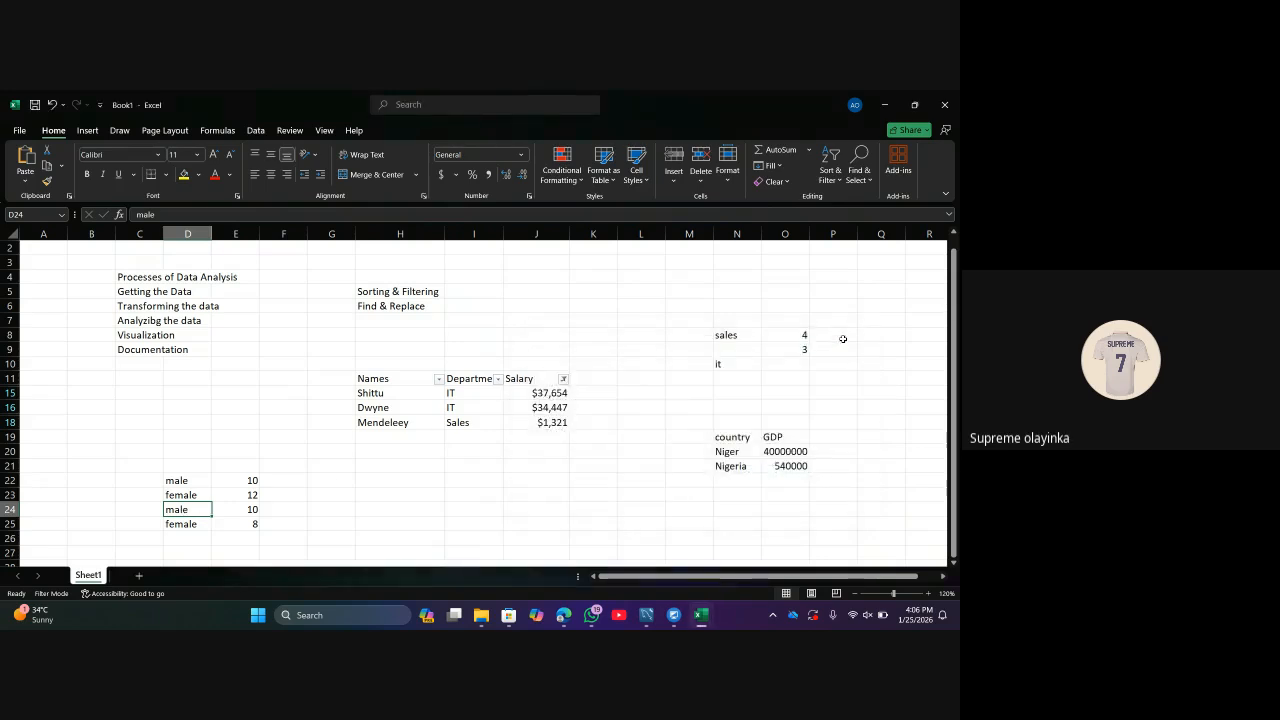
pyautogui.hotkey('ctrl', 'f')
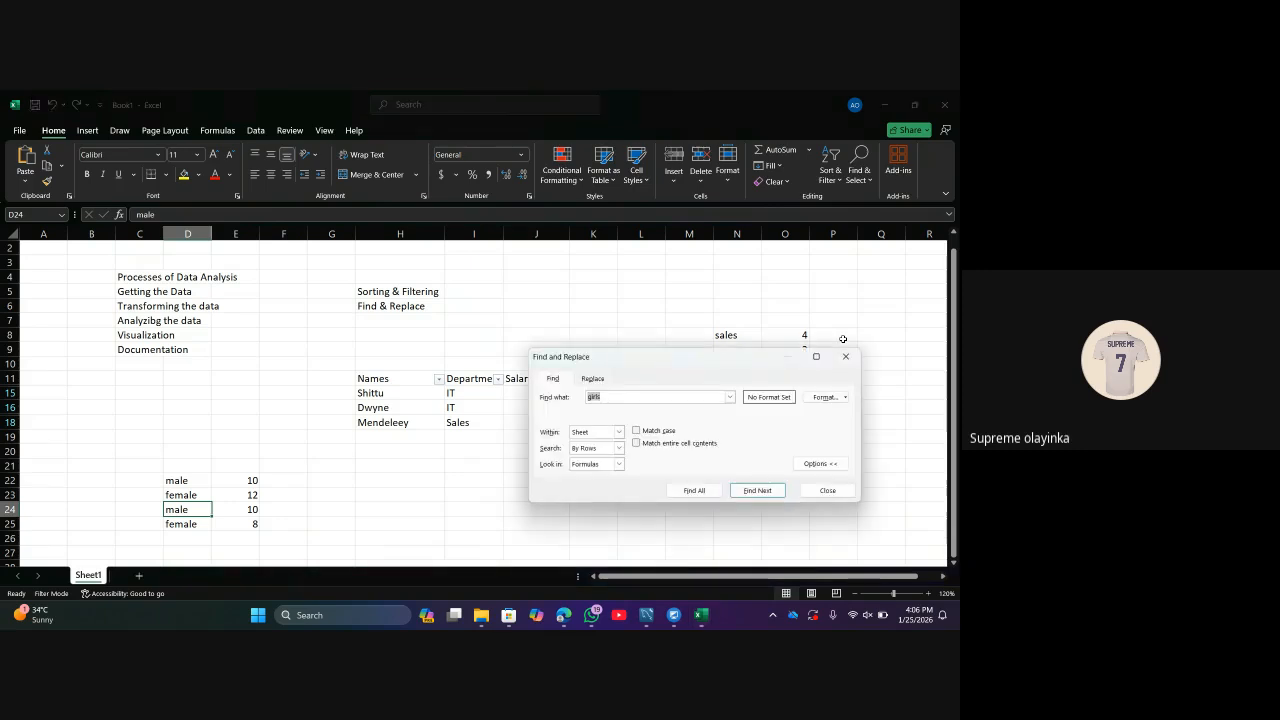
pyautogui.click(592, 378)
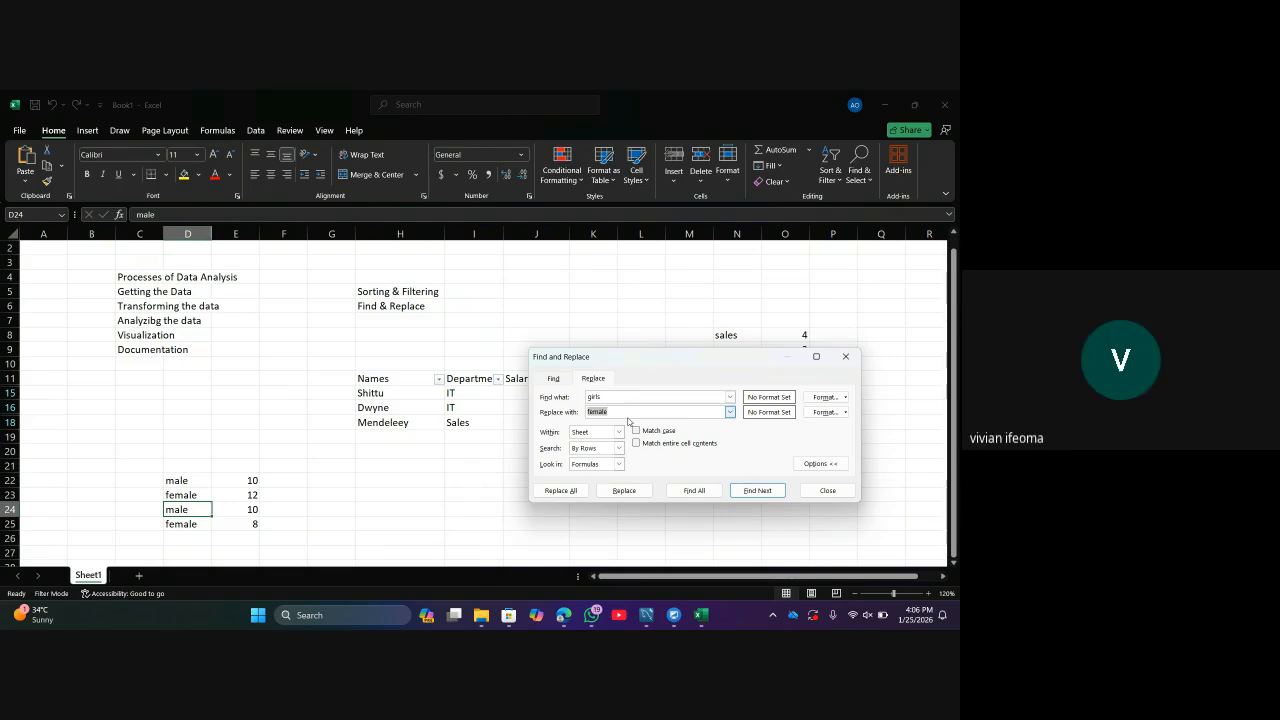
pyautogui.click(846, 358)
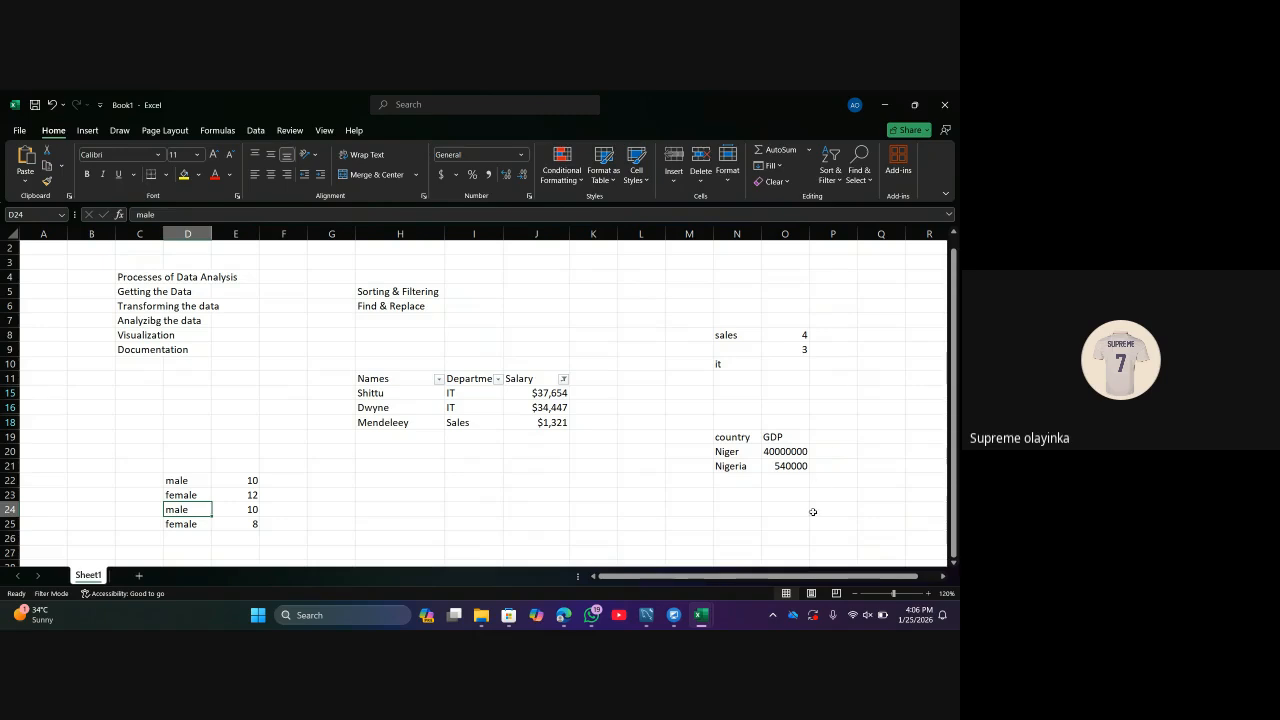
# In the global_unemployment_skewed_15750 (1) workbook, turn on header filters and fit the Continent column's width to review its filter values.
pyautogui.moveTo(690, 620)
pyautogui.click(700, 552)
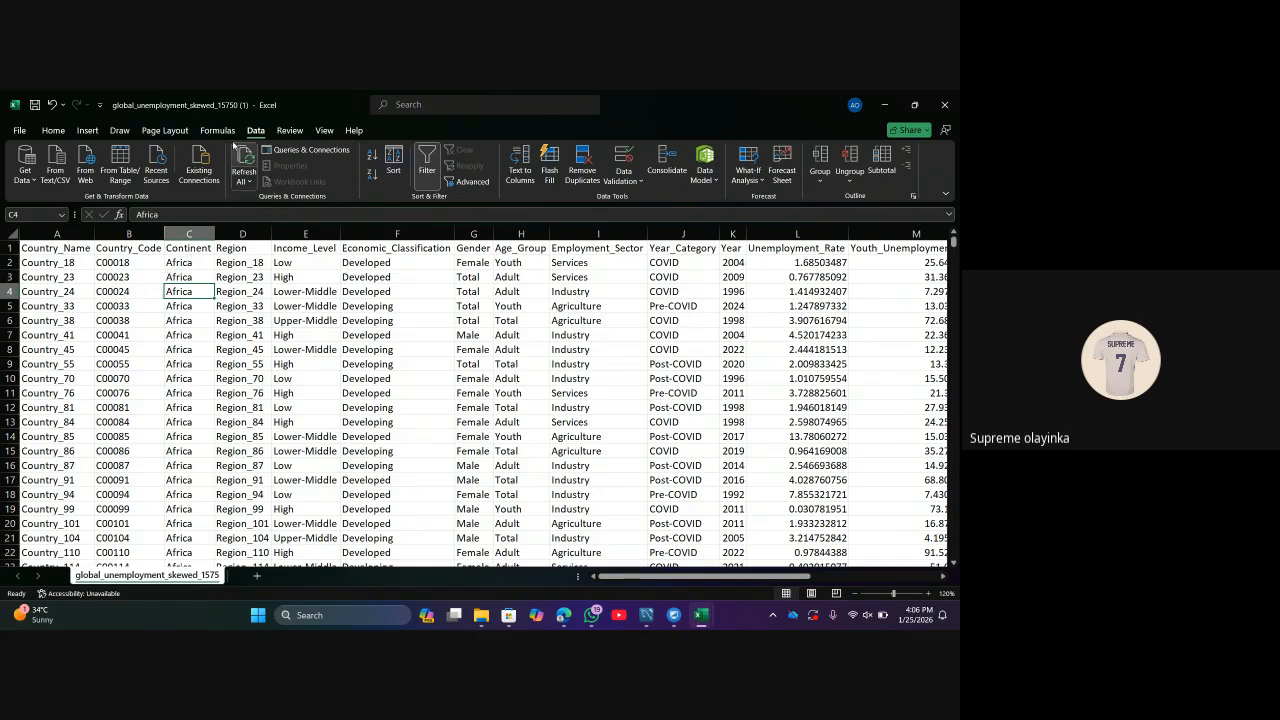
pyautogui.click(426, 160)
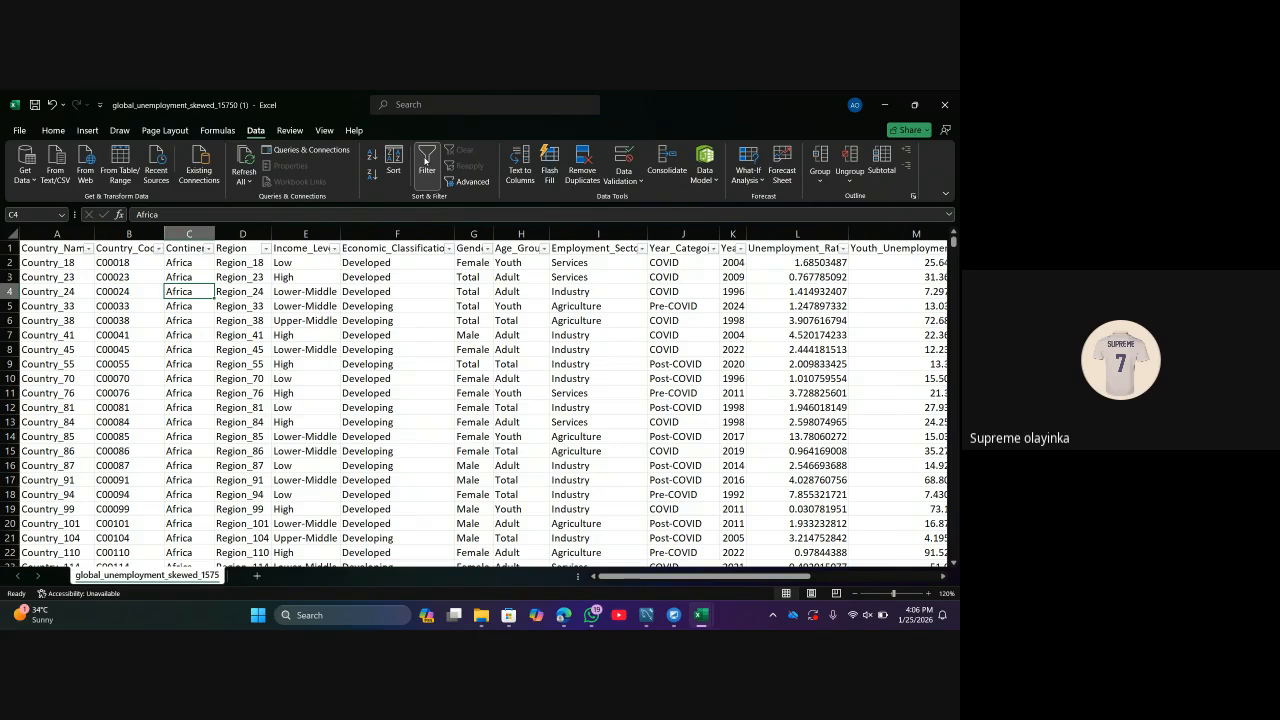
pyautogui.doubleClick(218, 236)
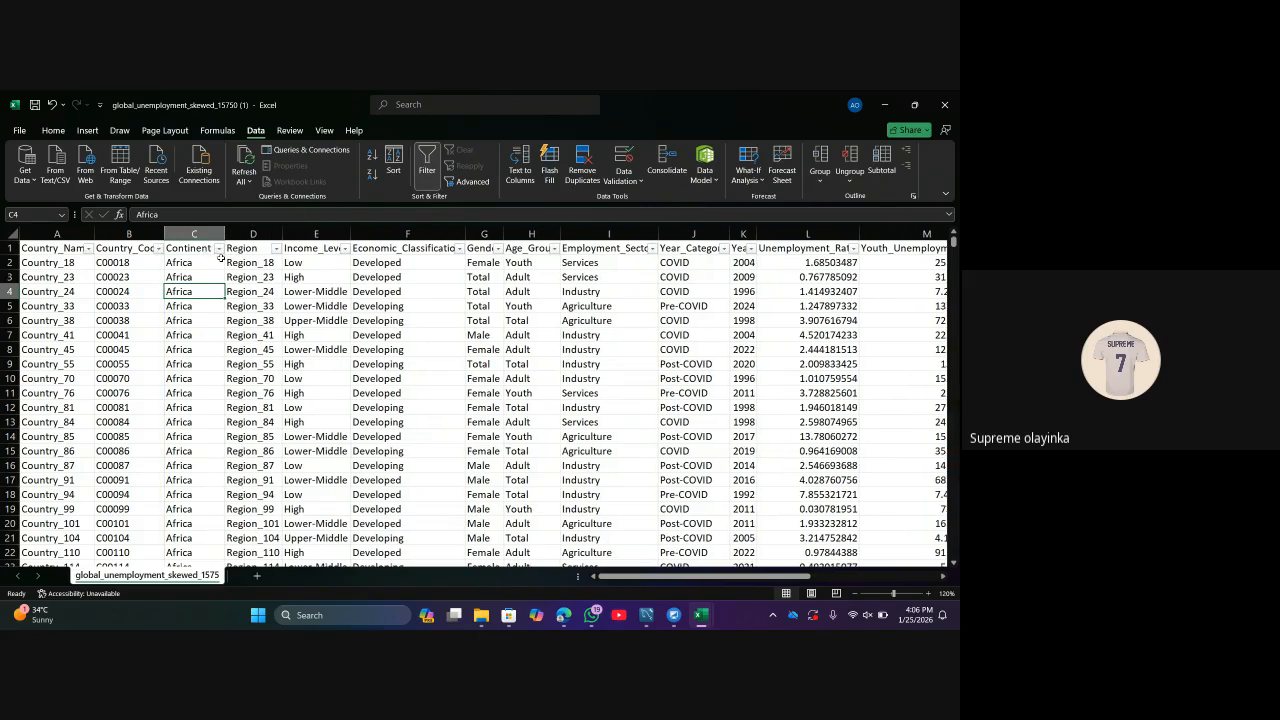
pyautogui.click(218, 248)
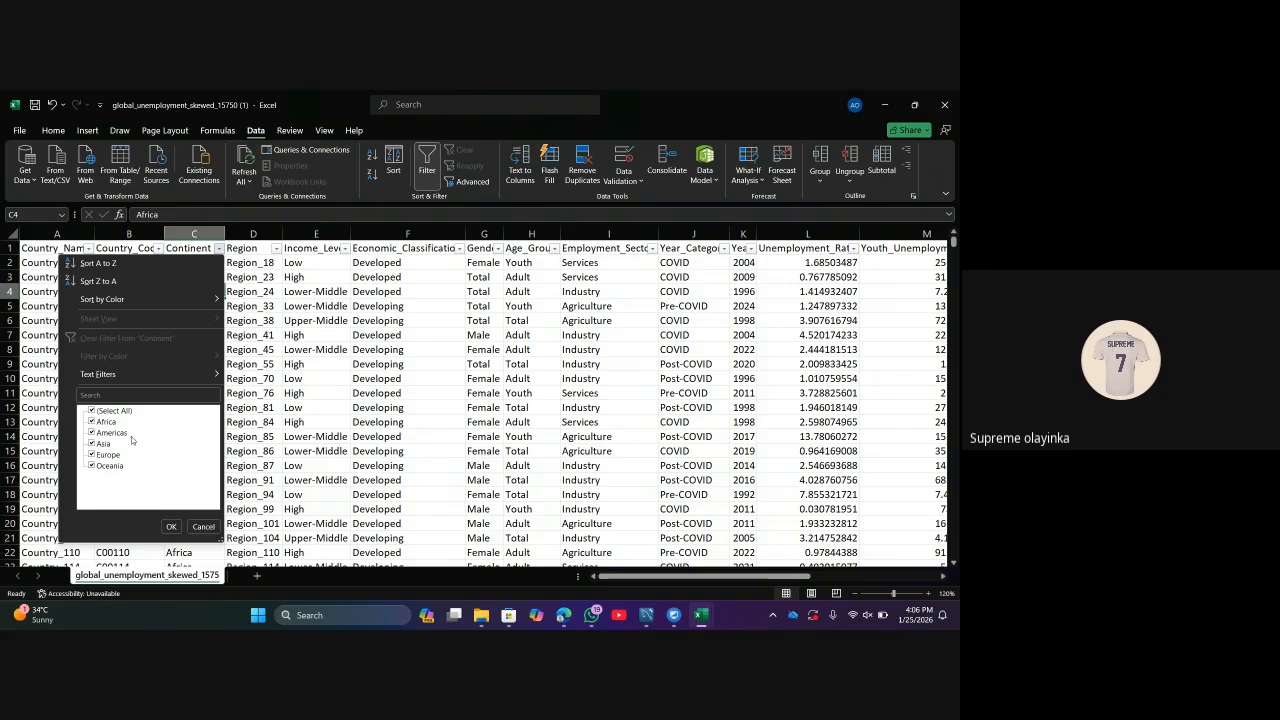
pyautogui.click(171, 528)
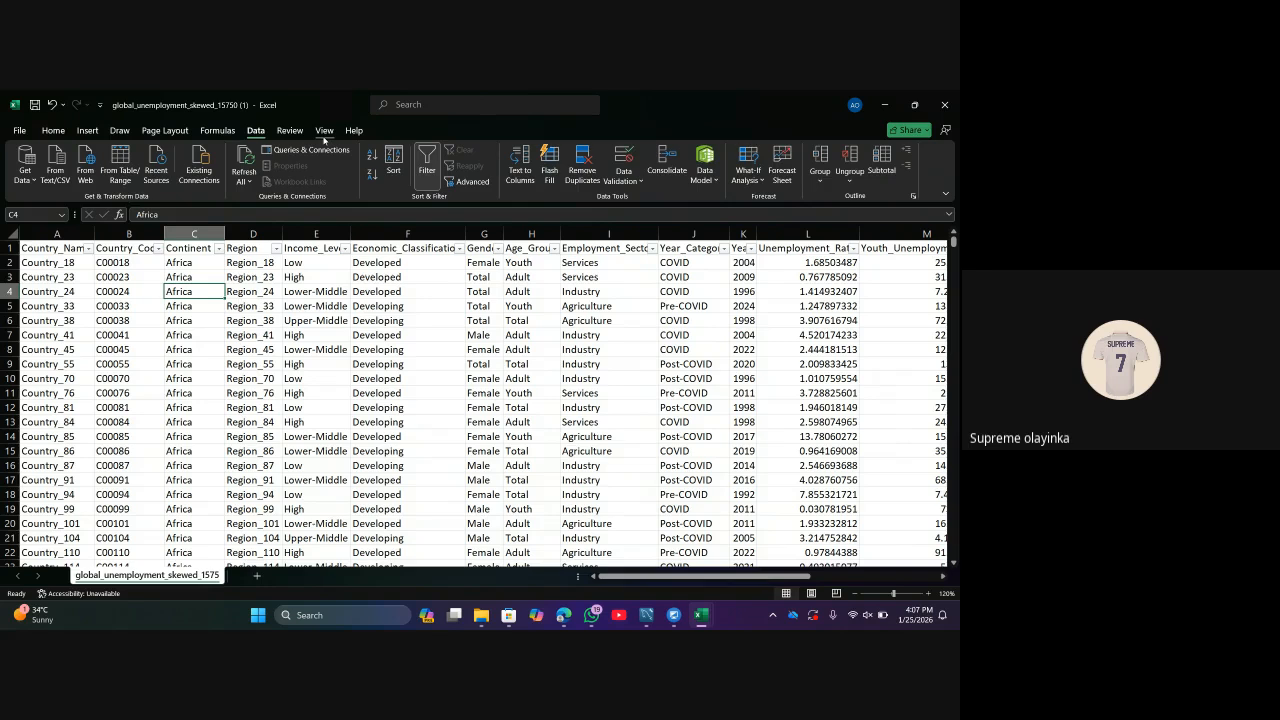
# Open Find and Replace in replace mode for the unemployment sheet and set the search text to "Americas".
pyautogui.click(51, 134)
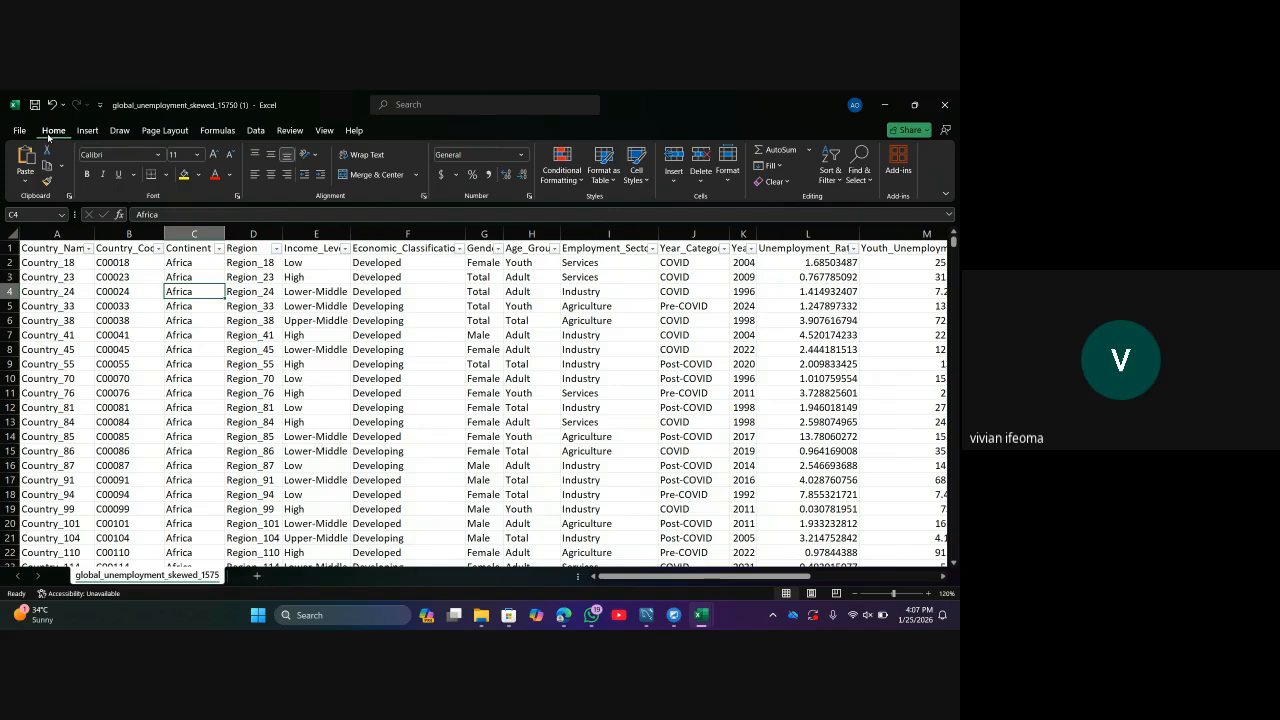
pyautogui.click(862, 180)
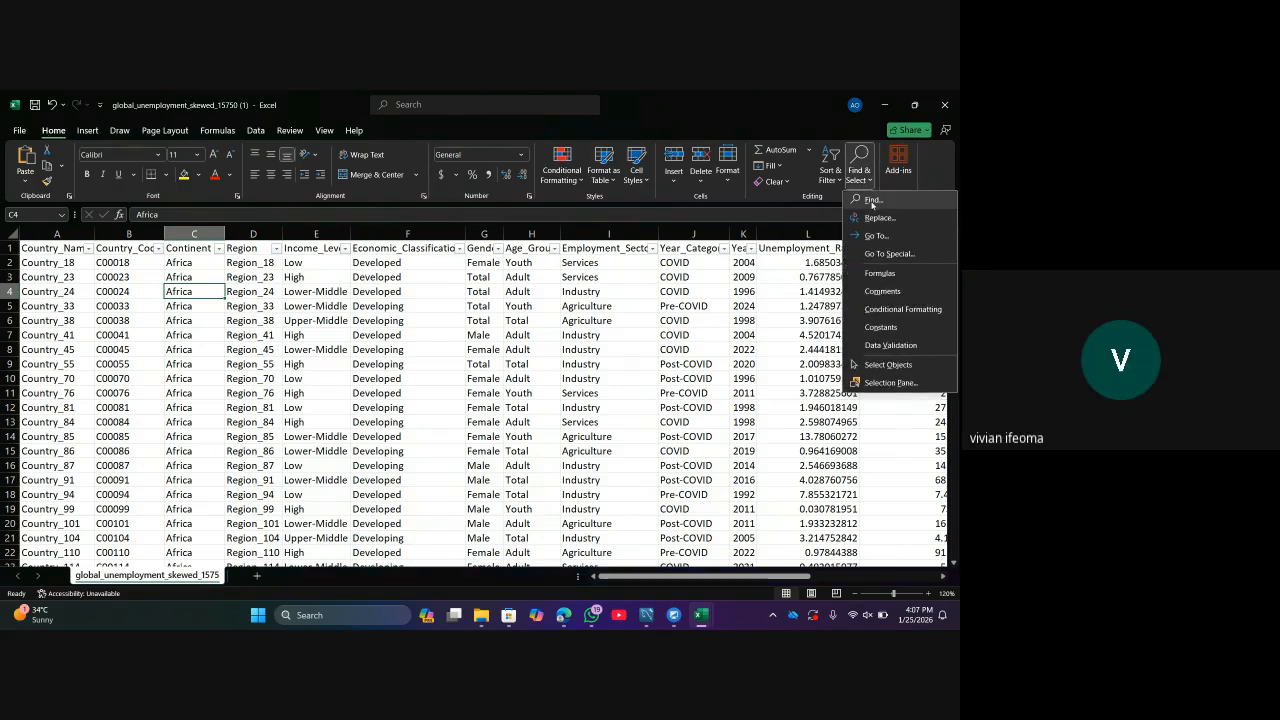
pyautogui.click(866, 222)
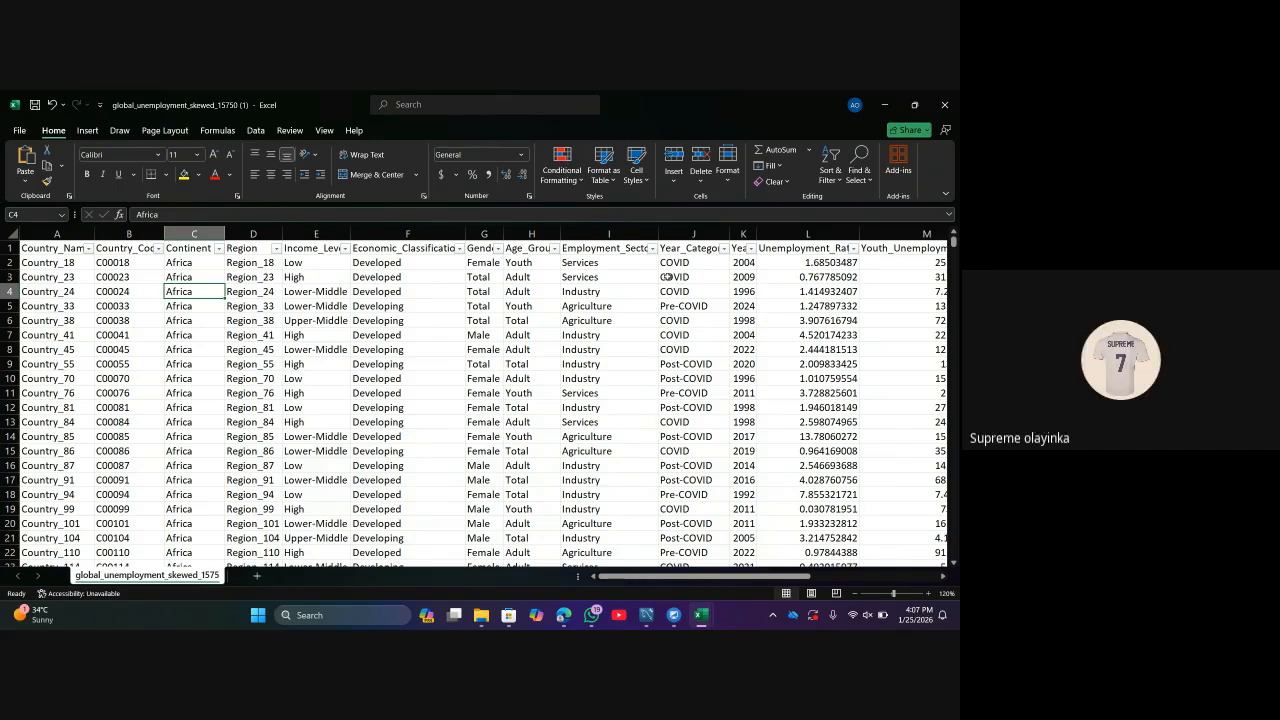
pyautogui.hotkey('ctrl', 'f')
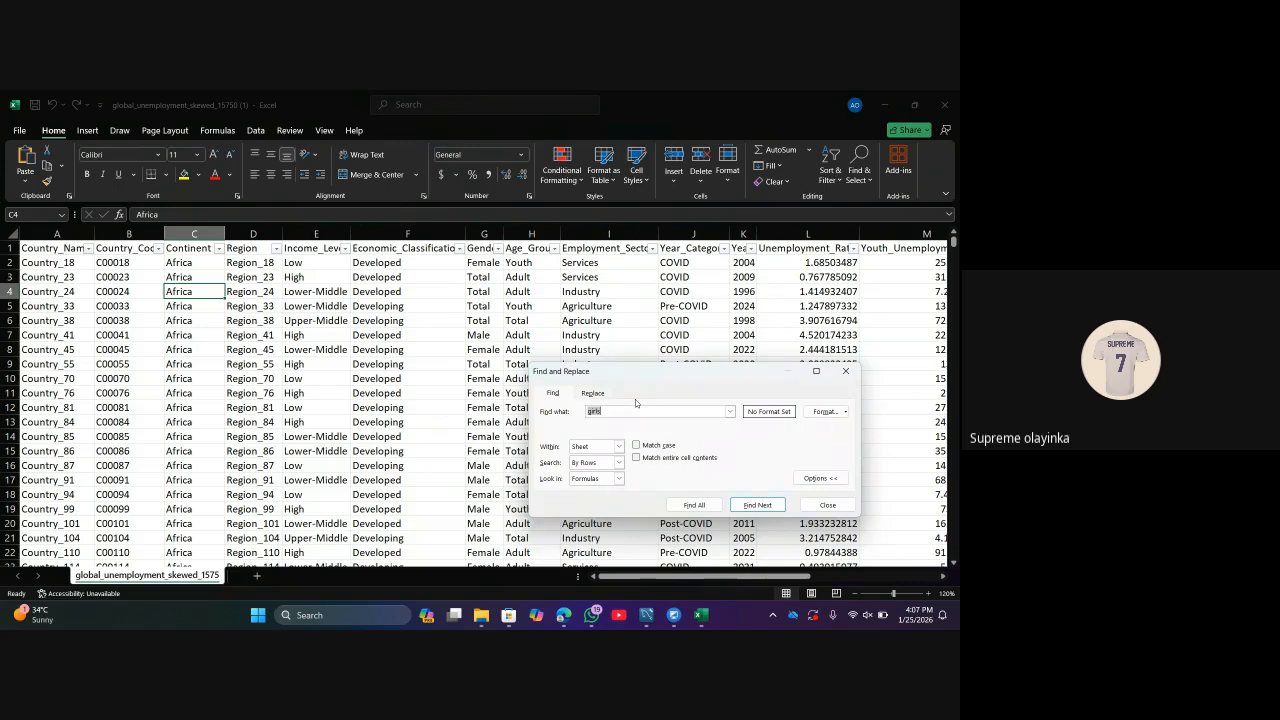
pyautogui.click(602, 395)
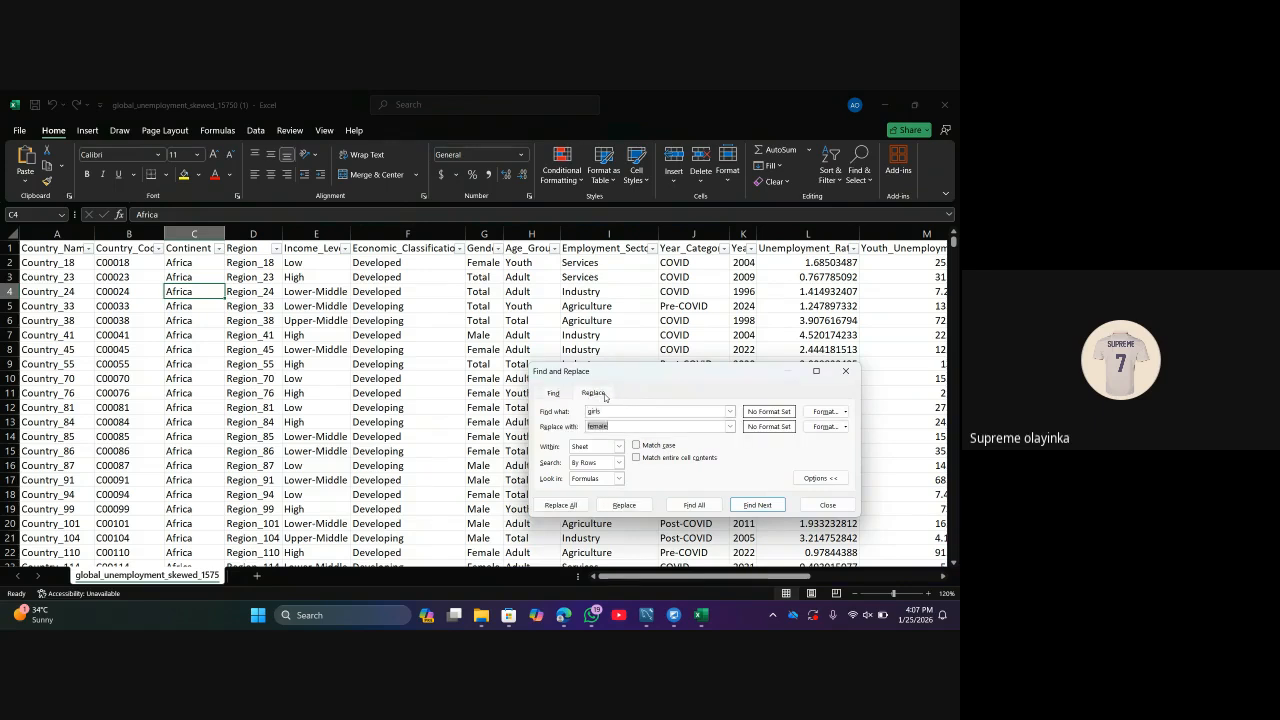
pyautogui.moveTo(658, 377); pyautogui.dragTo(550, 281)
pyautogui.click(513, 315)
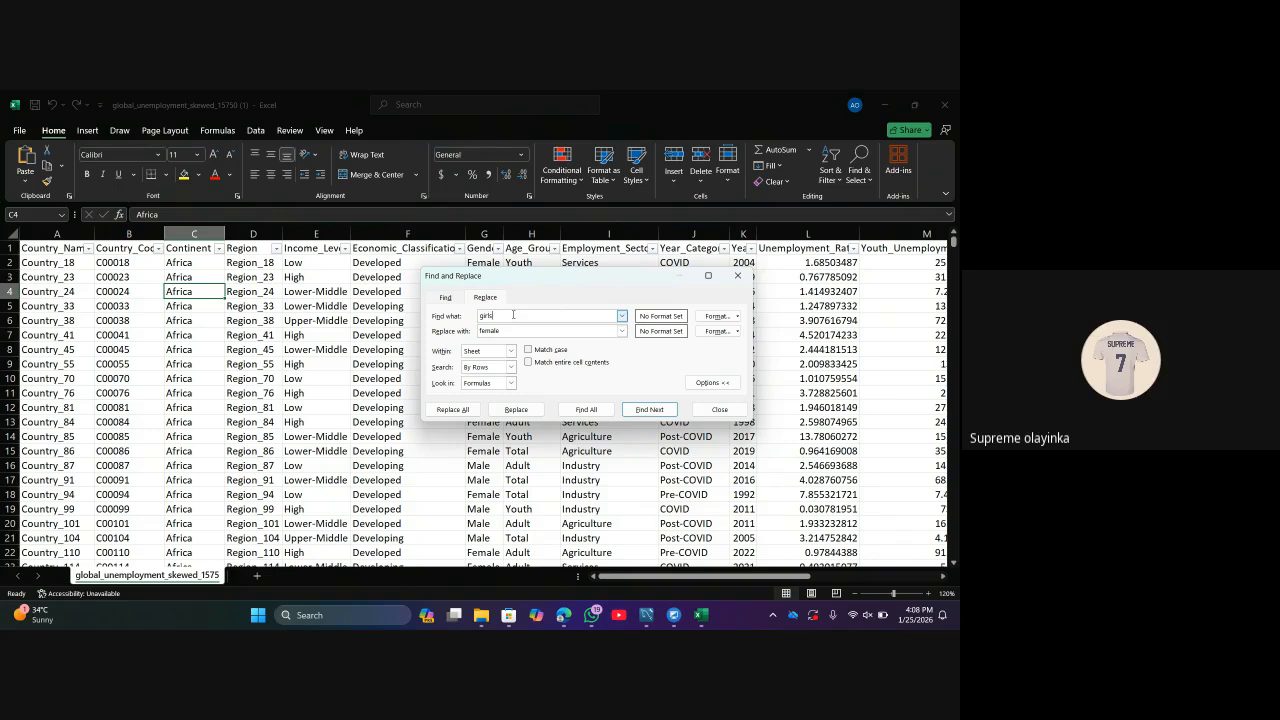
pyautogui.hotkey('ctrl', 'a')
pyautogui.press('BackSpace')
pyautogui.write('America')
# Replace all occurrences of "Americas" with "America" on the unemployment sheet and close Find and Replace.
pyautogui.click(515, 331)
pyautogui.press('BackSpace')
pyautogui.press('BackSpace')
pyautogui.press('BackSpace')
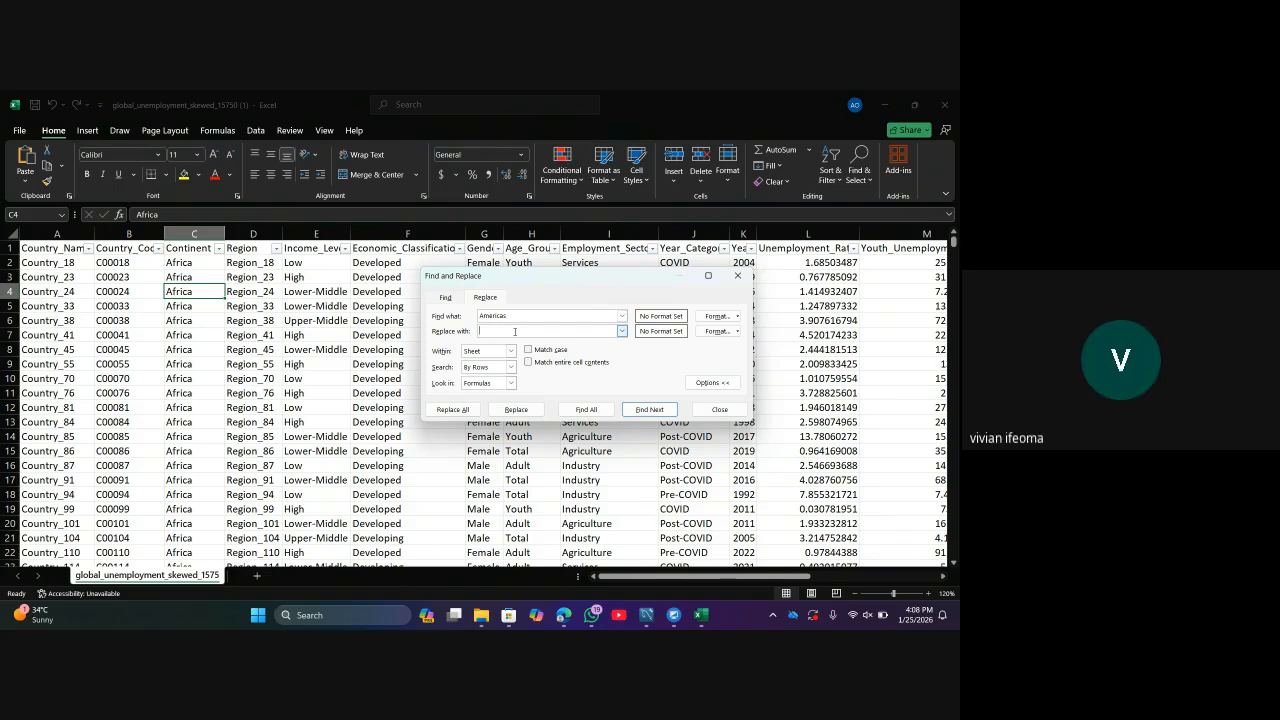
pyautogui.write('Amer')
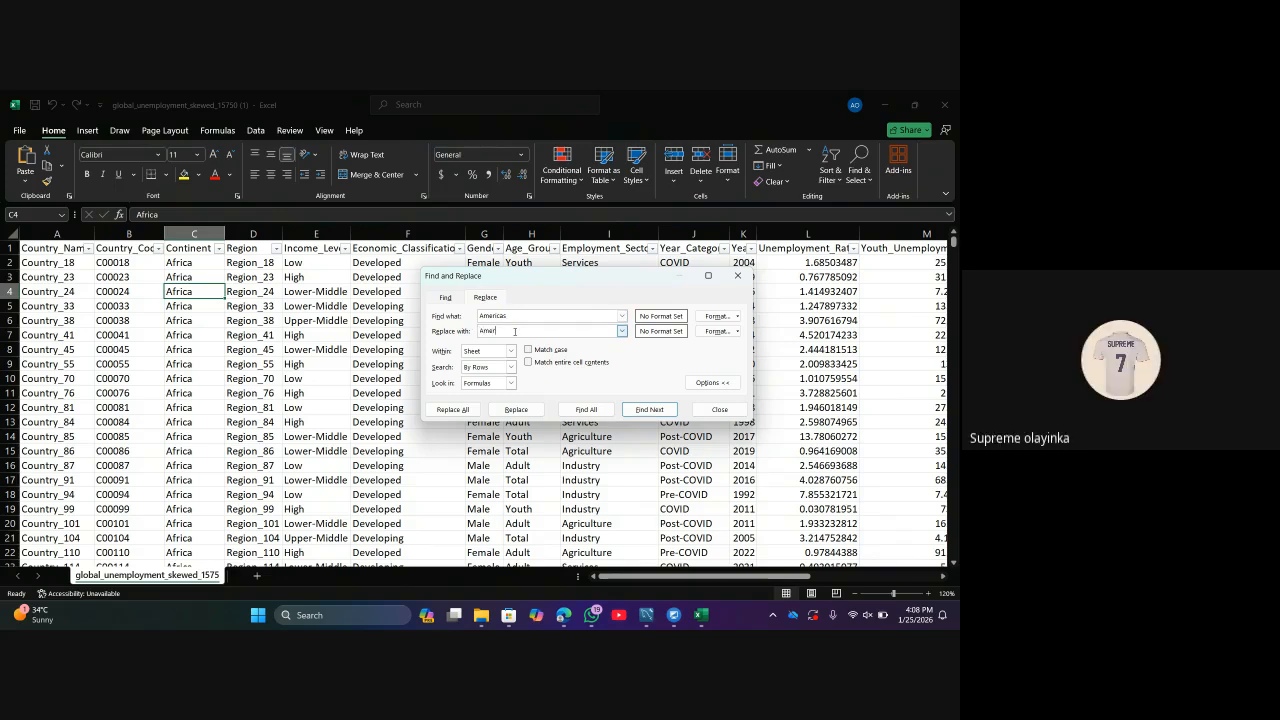
pyautogui.write('ica')
pyautogui.click(464, 411)
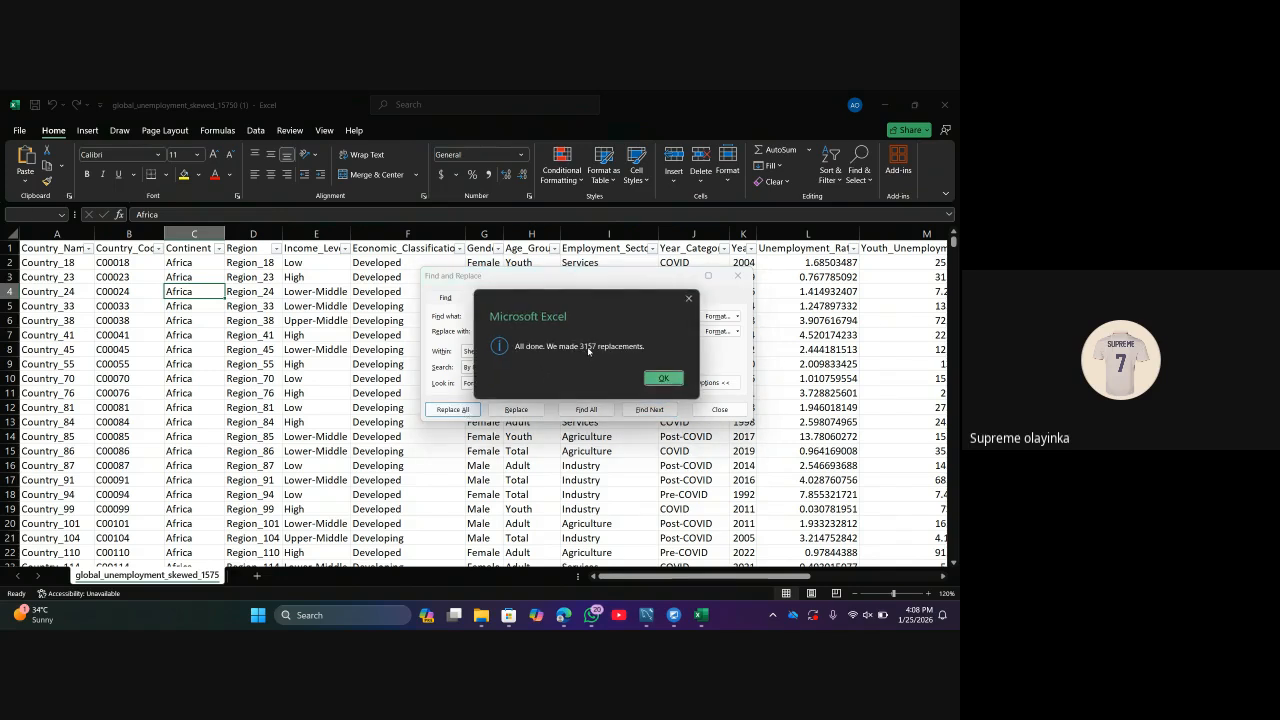
pyautogui.click(655, 378)
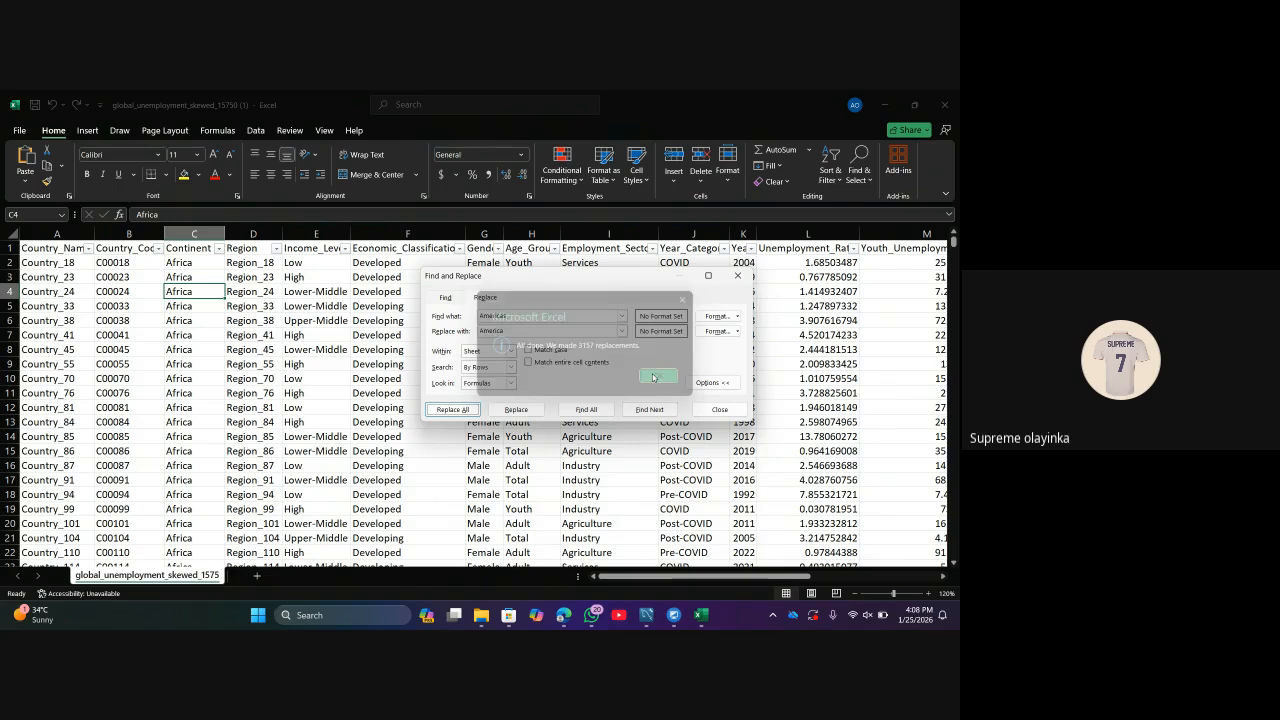
pyautogui.click(737, 275)
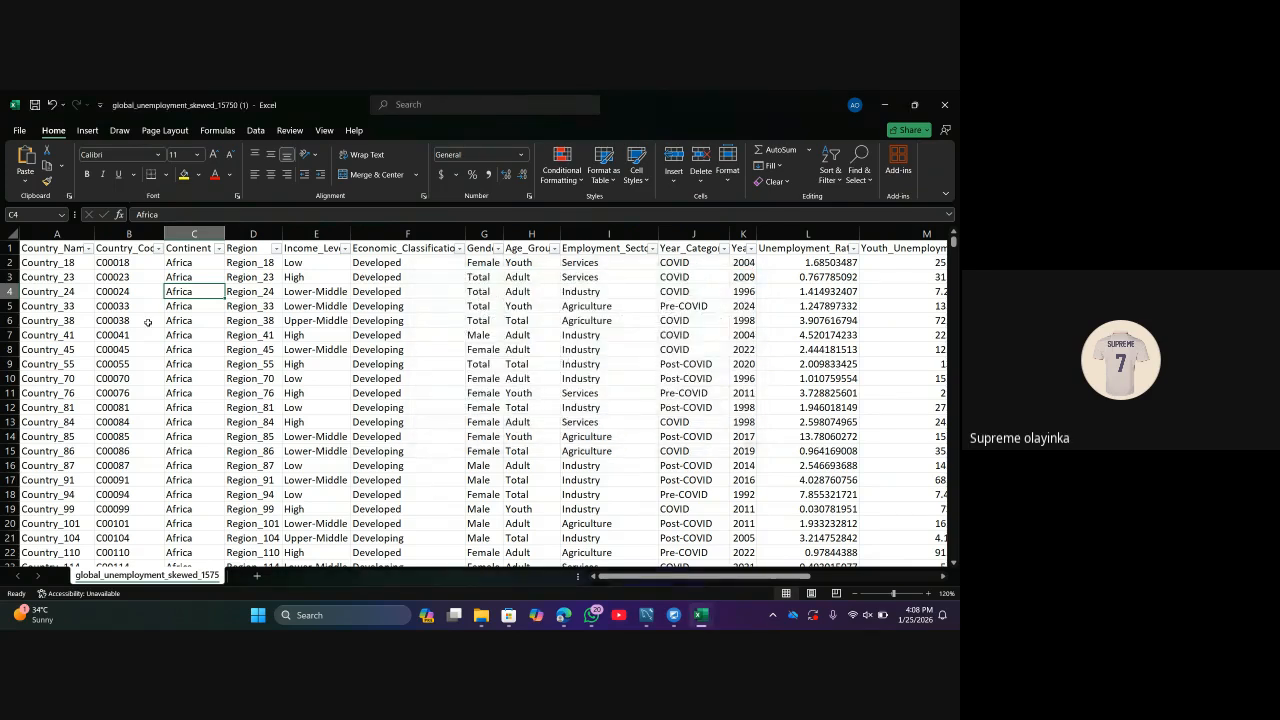
# Check the Continent column's filter values in the unemployment sheet, leaving every continent selected.
pyautogui.click(219, 248)
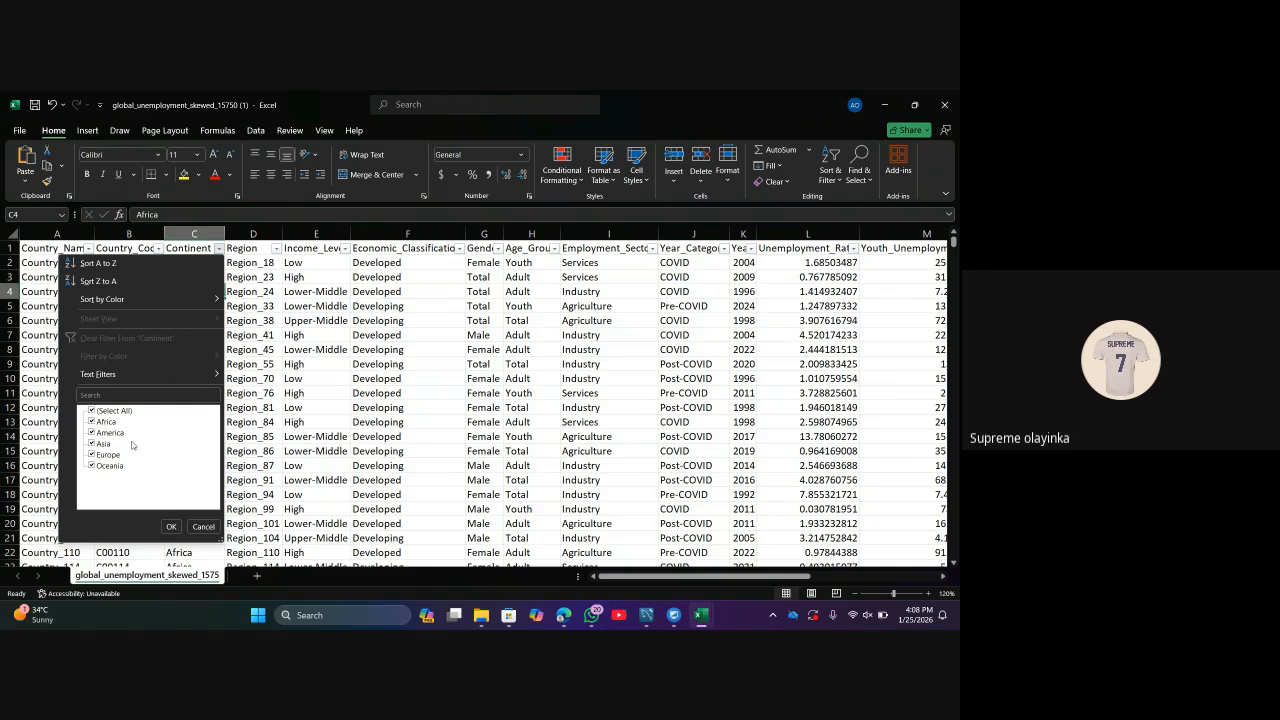
pyautogui.click(171, 526)
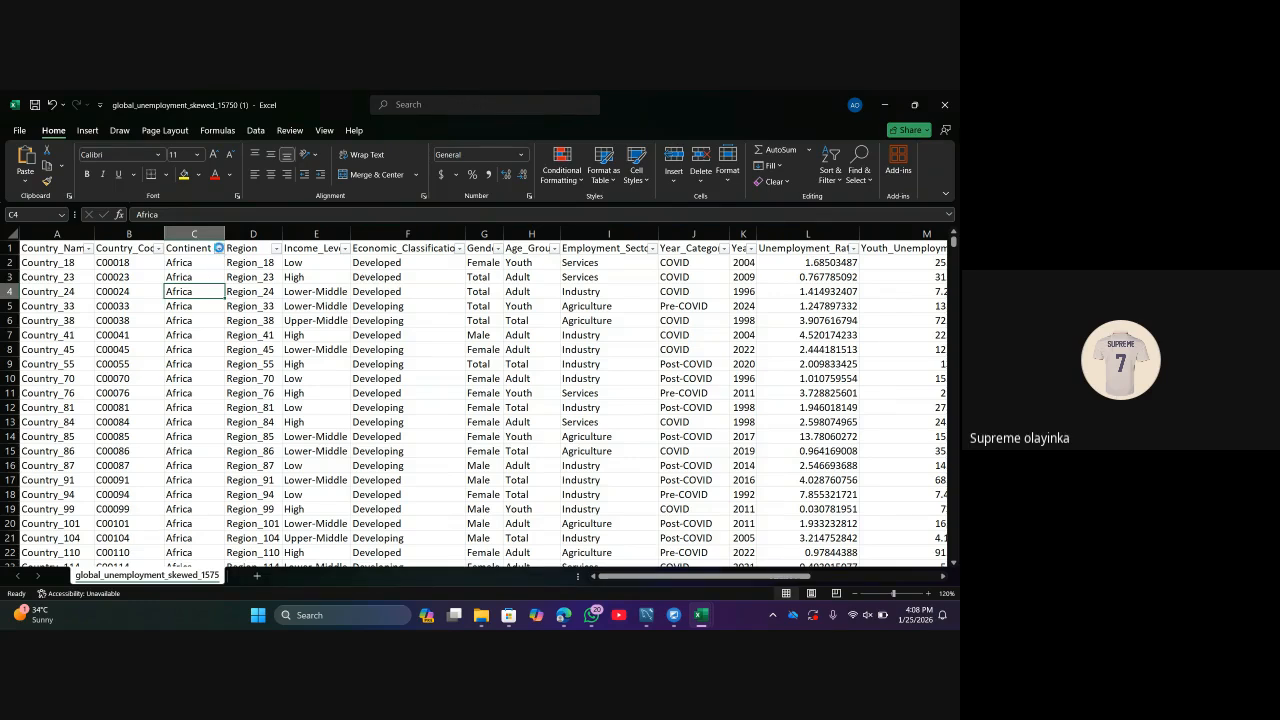
pyautogui.click(219, 248)
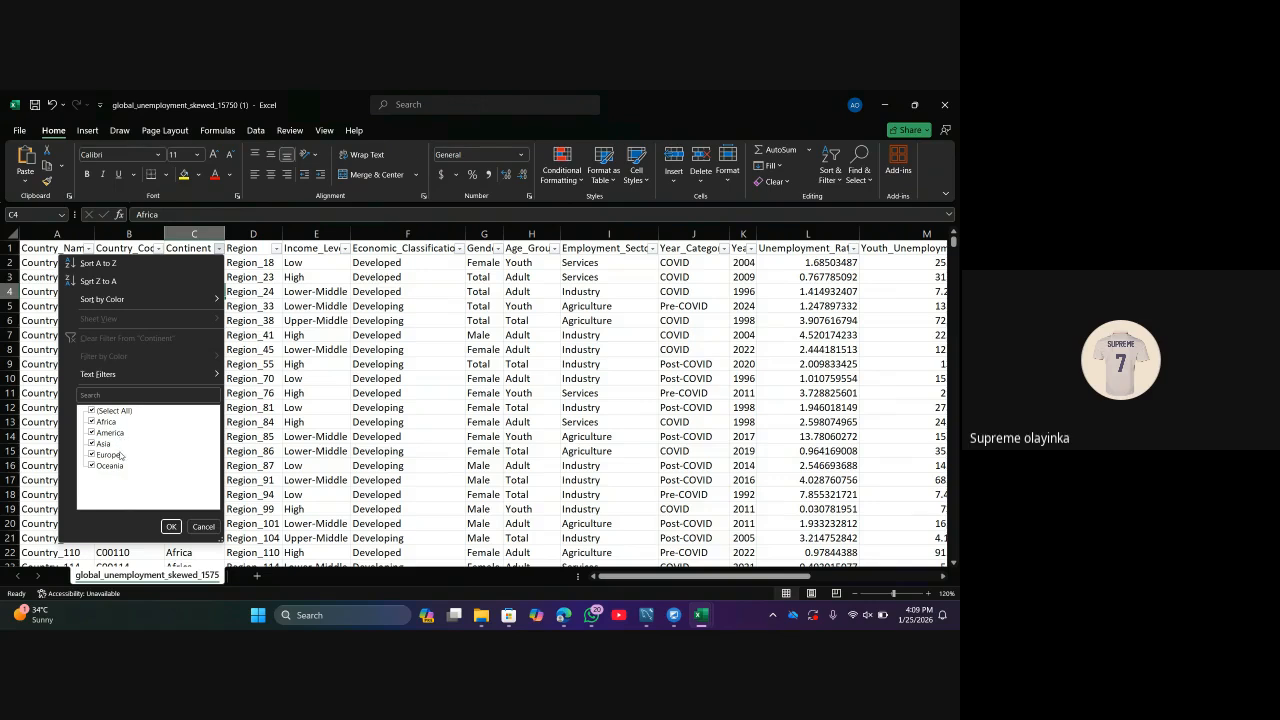
pyautogui.click(490, 417)
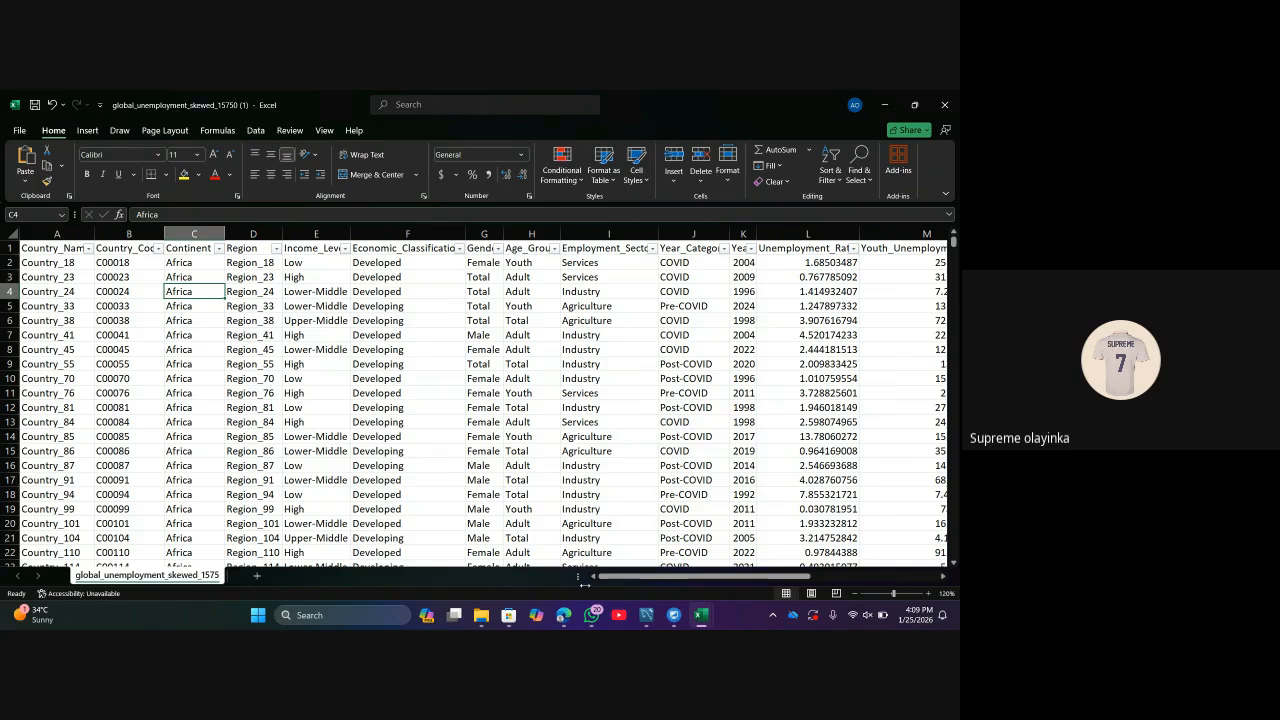
# Switch to the Women_Abuse_Global_7000_Rows workbook and look through the Country column's full list of filter values.
pyautogui.moveTo(593, 614)
pyautogui.moveTo(701, 615)
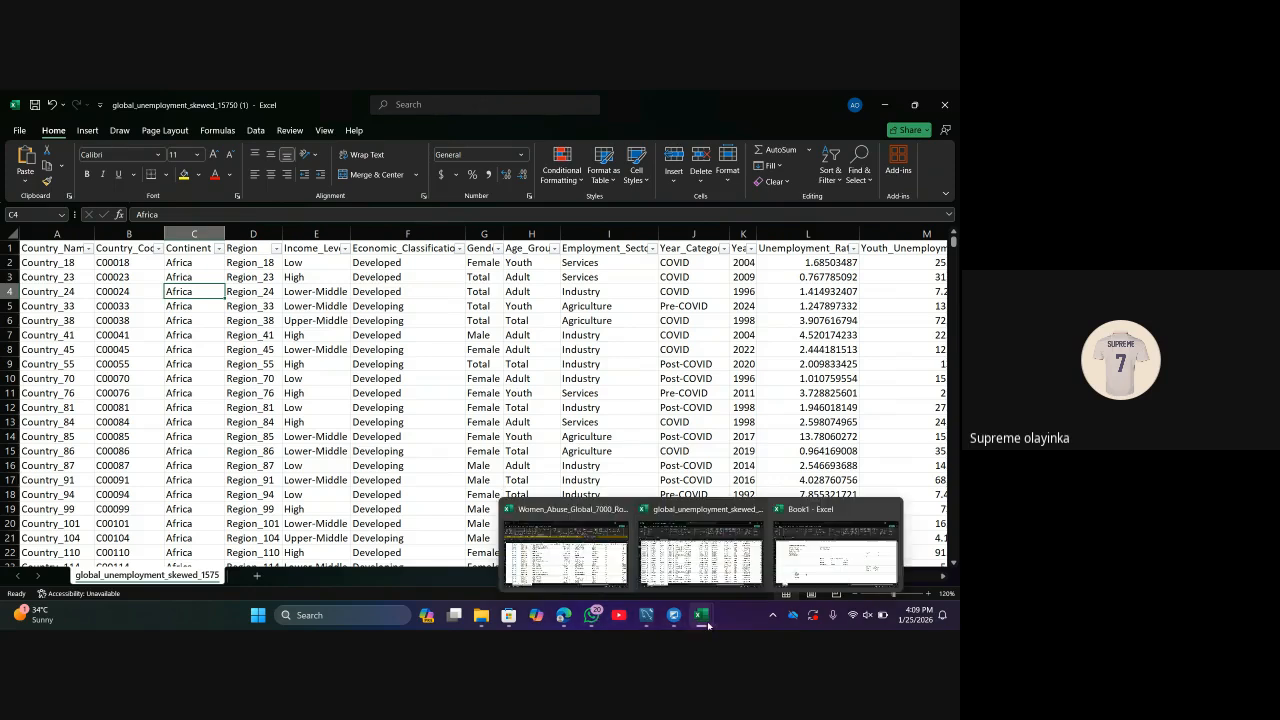
pyautogui.click(610, 563)
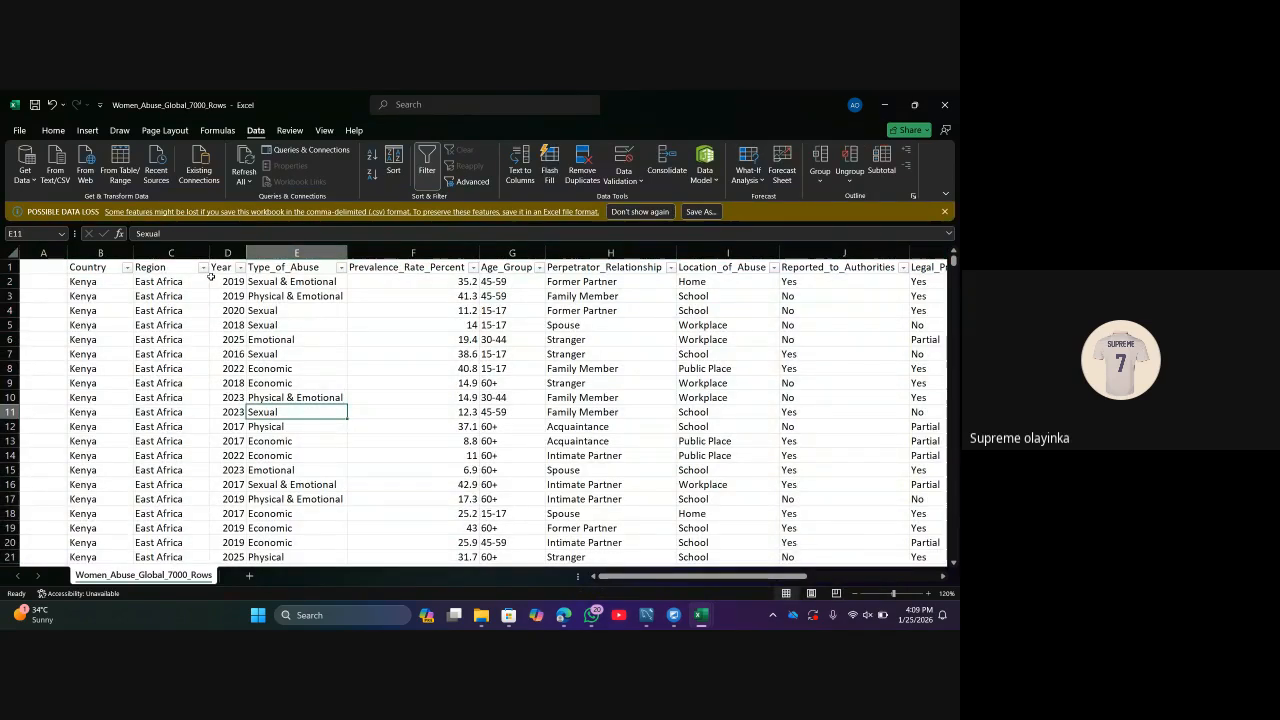
pyautogui.click(128, 268)
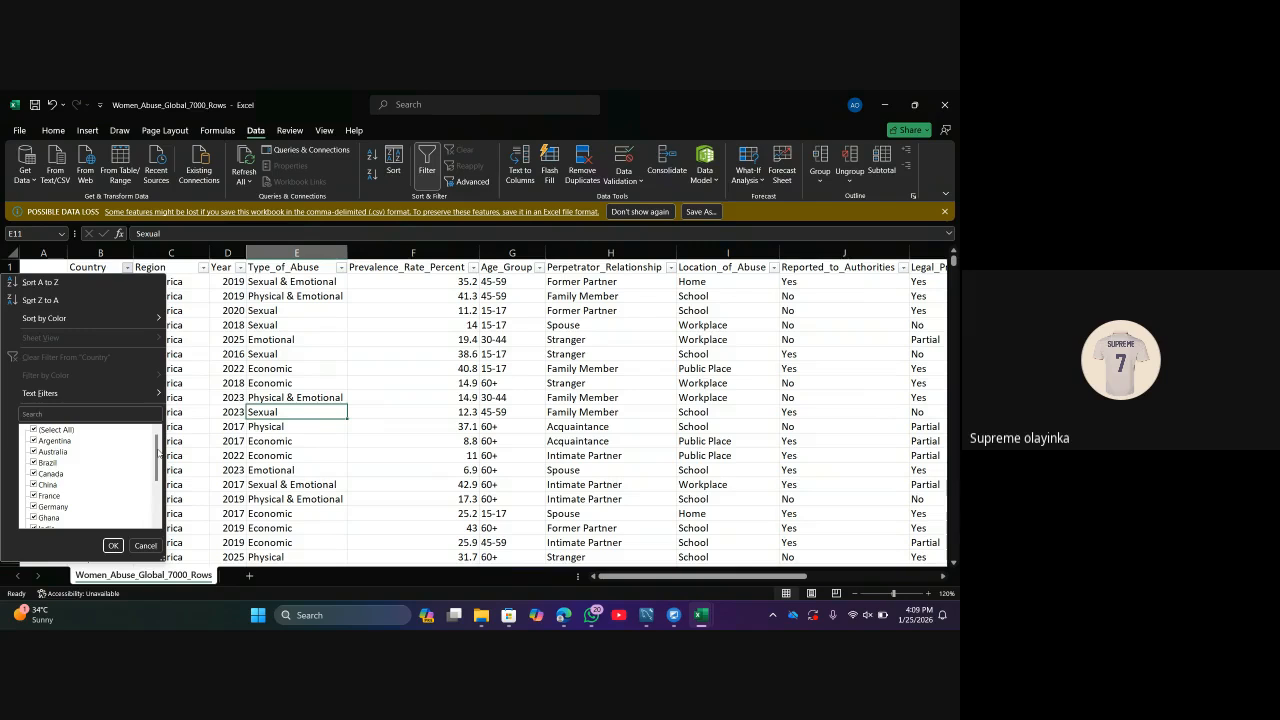
pyautogui.moveTo(158, 452); pyautogui.dragTo(158, 480)
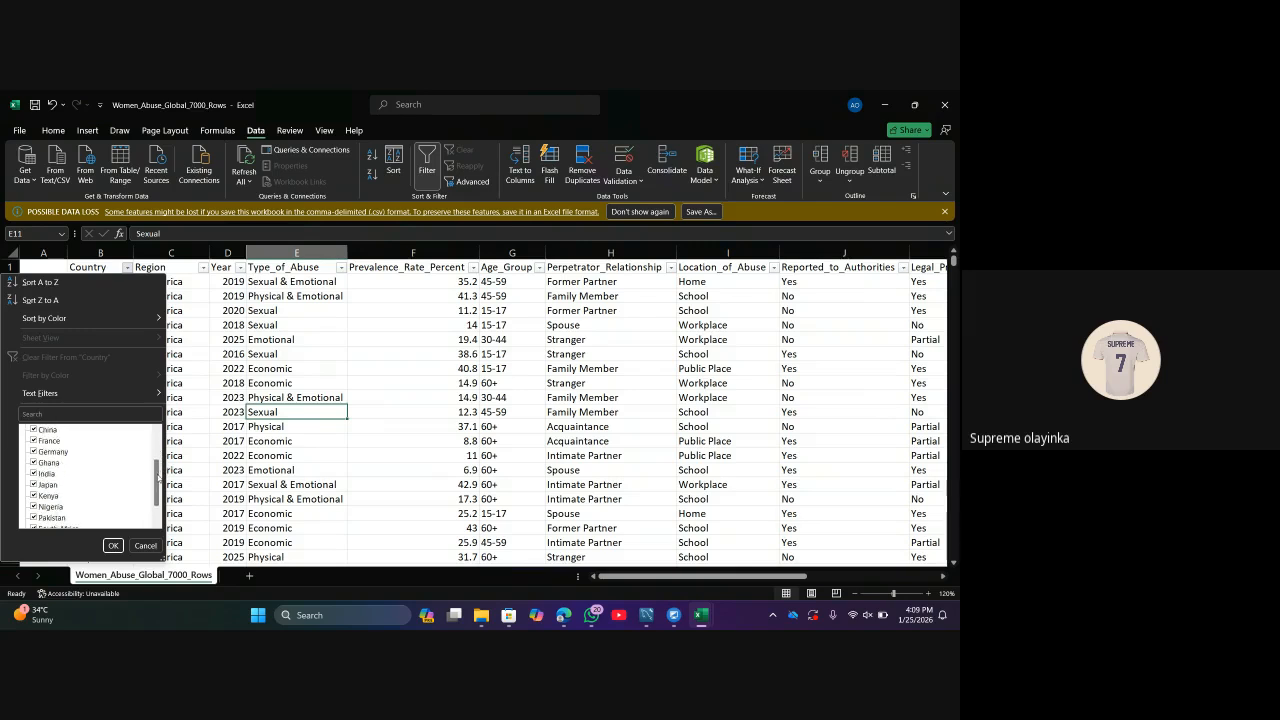
pyautogui.click(211, 449)
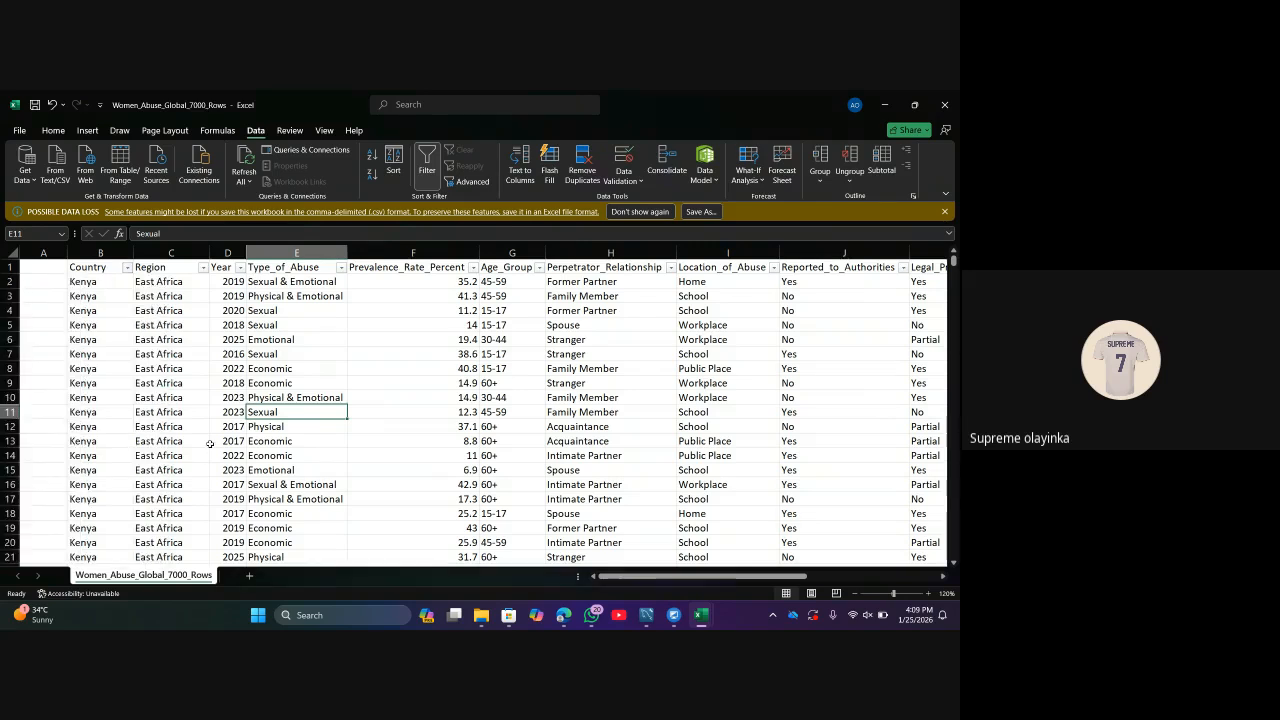
pyautogui.click(127, 268)
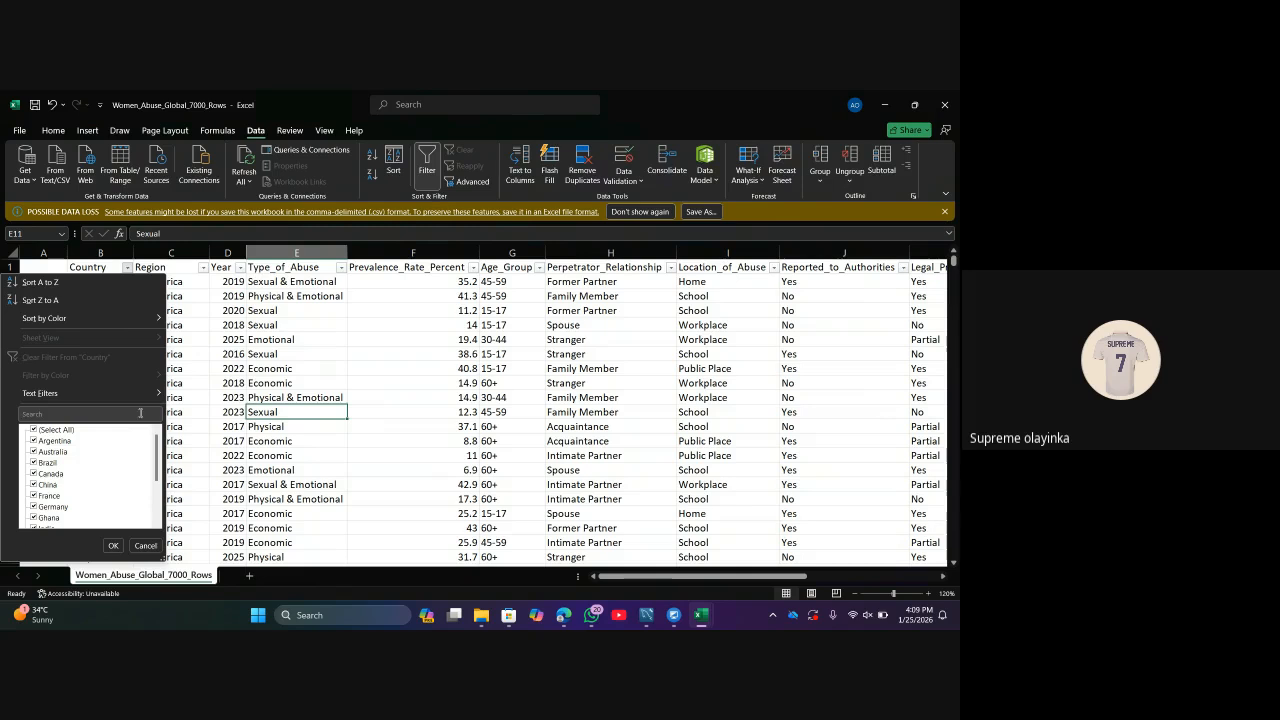
pyautogui.moveTo(157, 445); pyautogui.dragTo(155, 488)
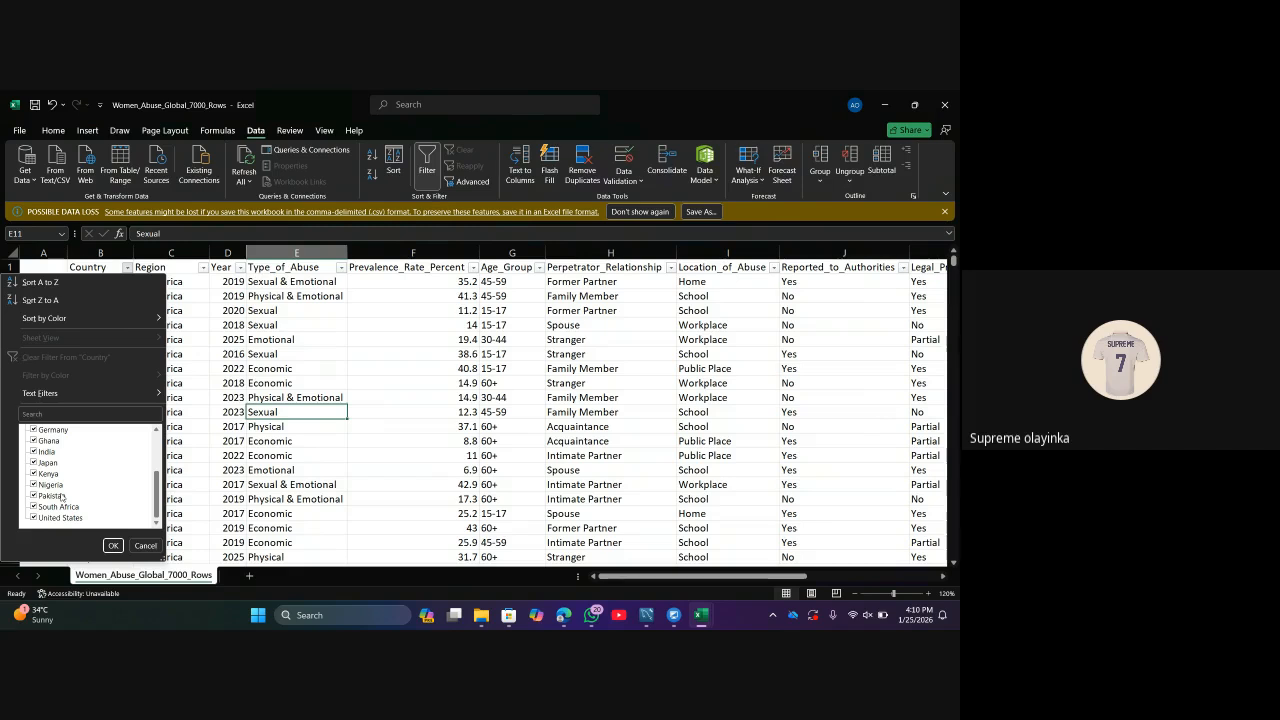
pyautogui.click(183, 465)
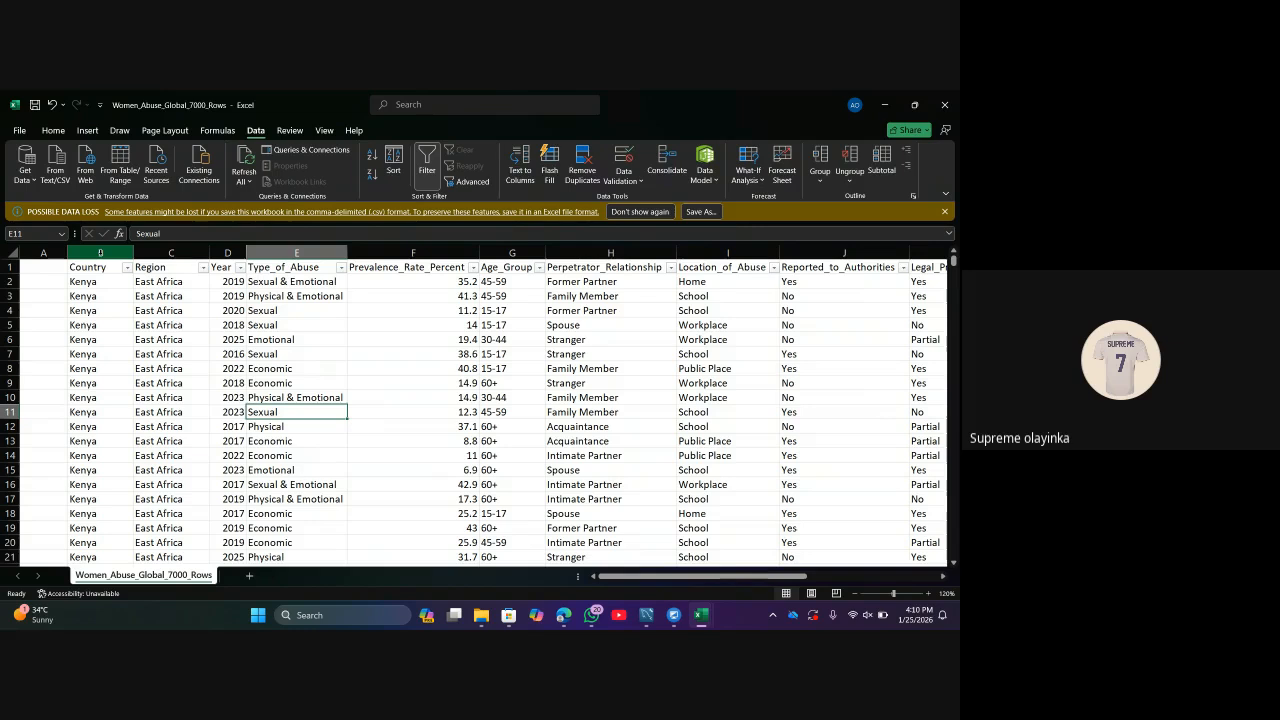
# Open Find and Replace in replace mode for the women abuse sheet and set the search text to "Pakistan".
pyautogui.click(98, 285)
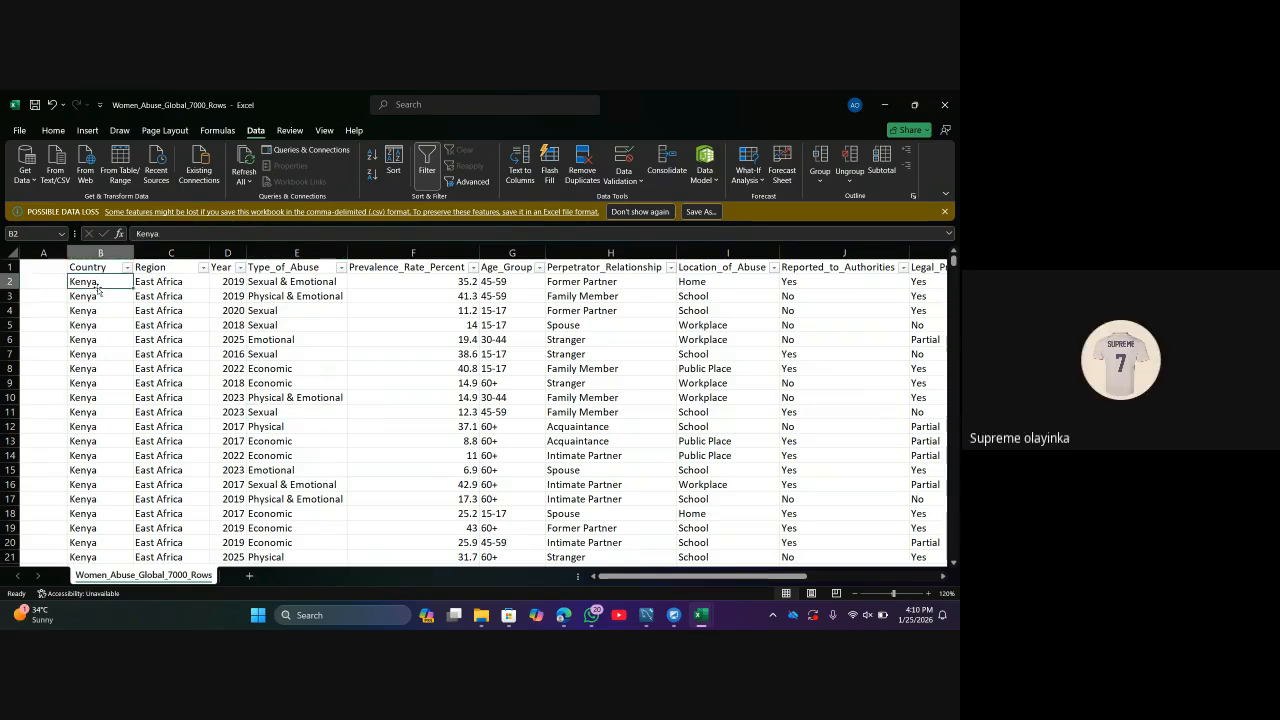
pyautogui.click(113, 358)
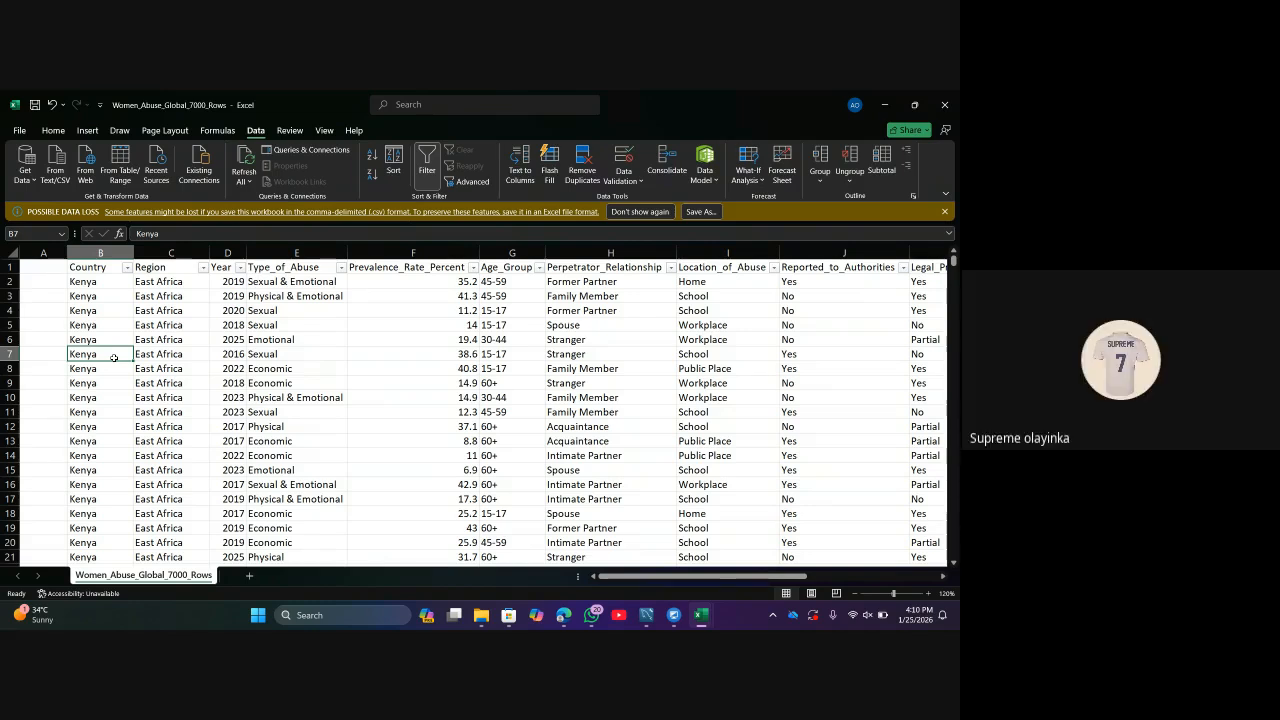
pyautogui.click(53, 131)
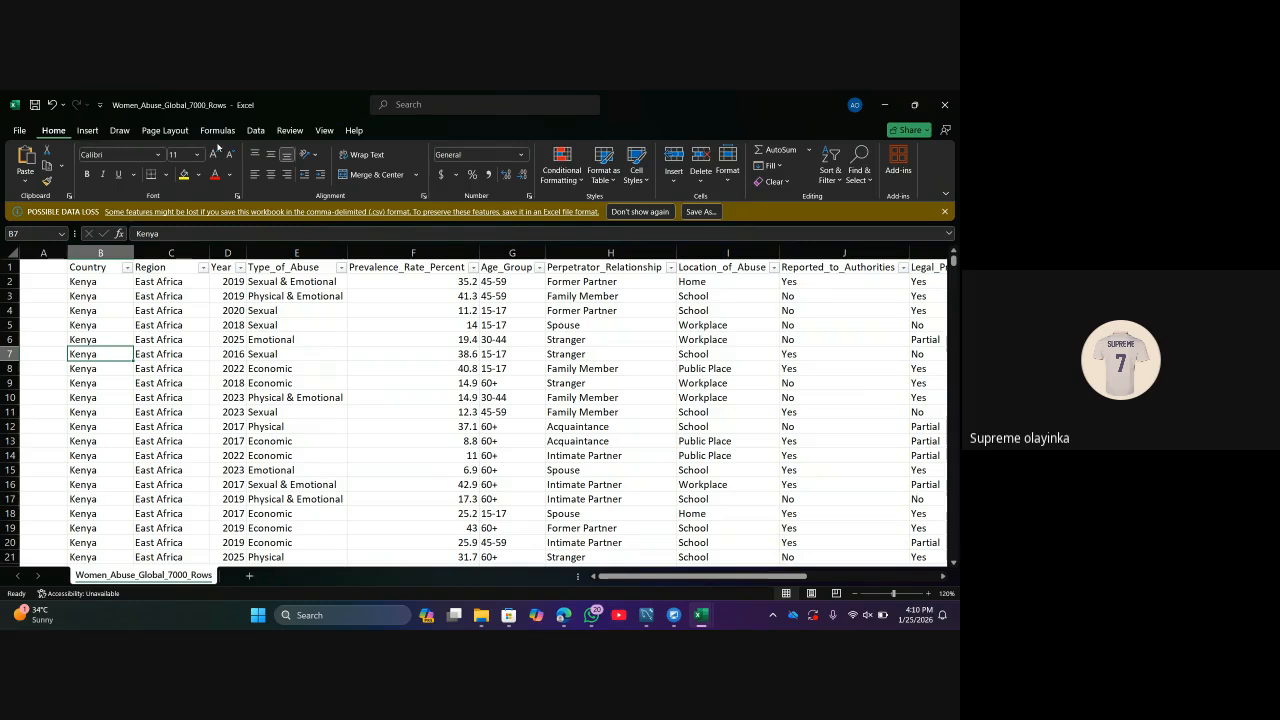
pyautogui.click(869, 179)
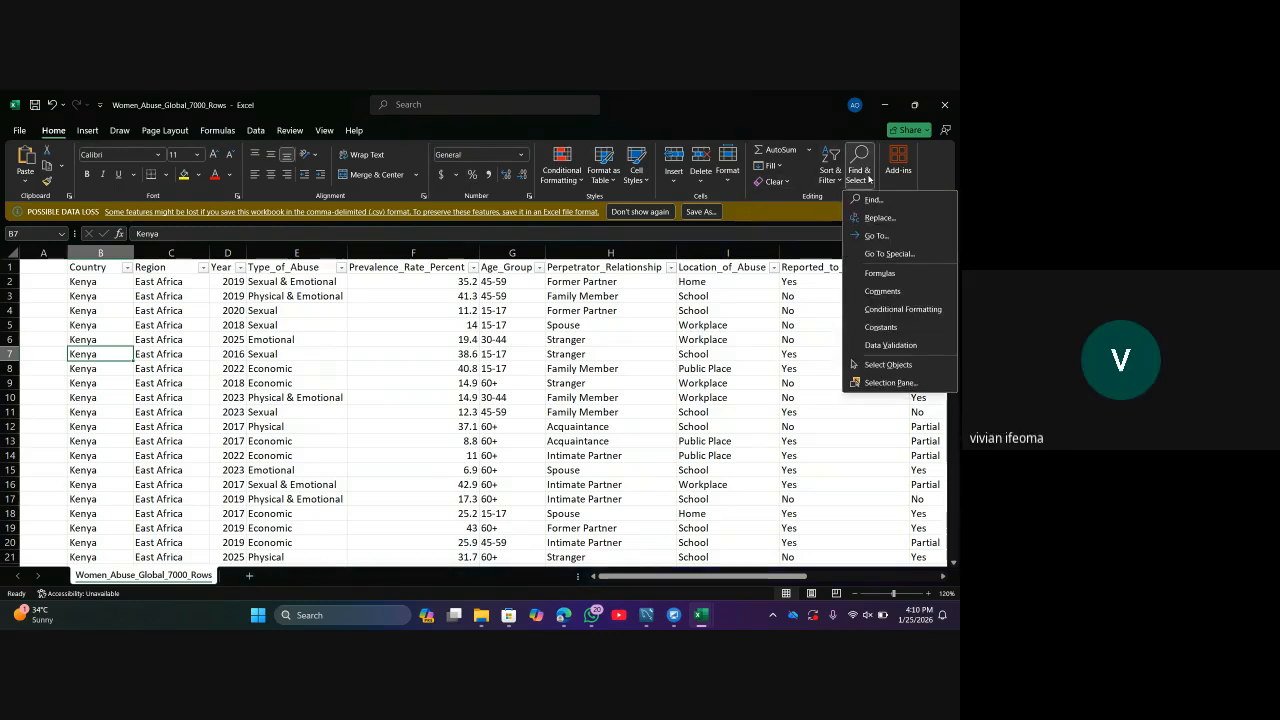
pyautogui.click(878, 218)
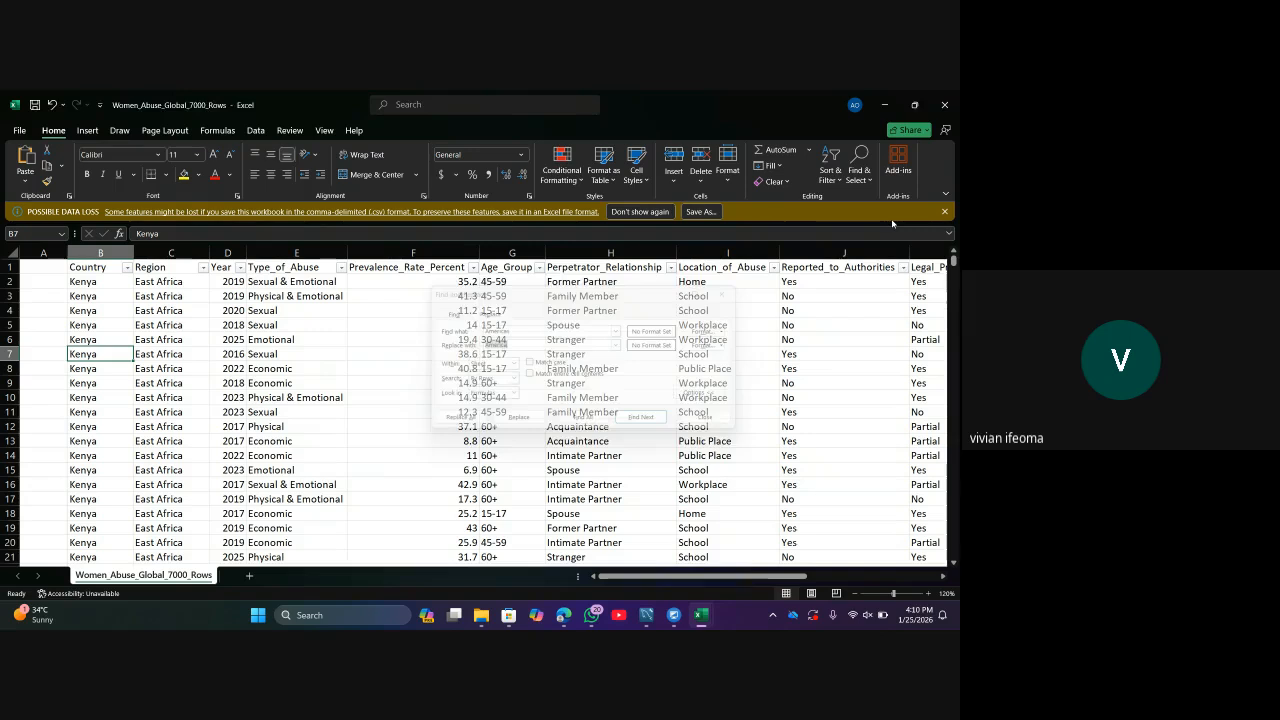
pyautogui.click(530, 328)
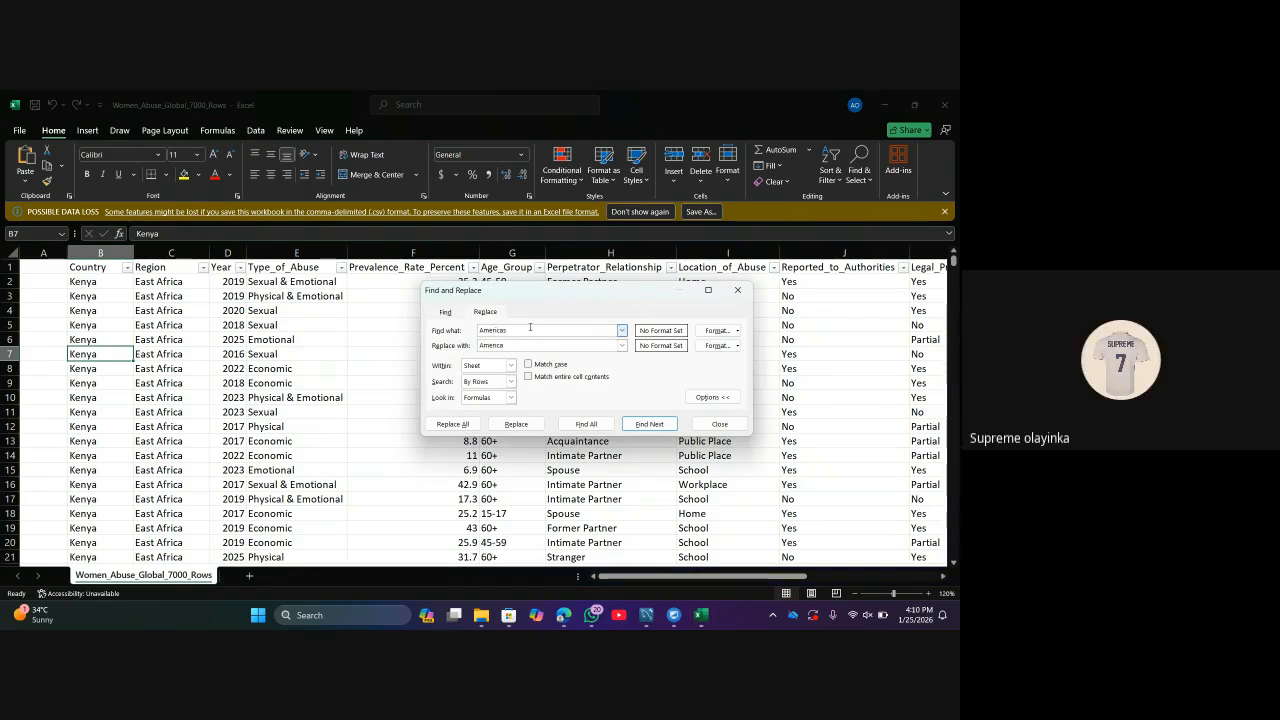
pyautogui.press('BackSpace')
pyautogui.press('BackSpace')
pyautogui.press('BackSpace')
pyautogui.press('BackSpace')
pyautogui.press('BackSpace')
pyautogui.press('BackSpace')
pyautogui.press('BackSpace')
pyautogui.write('Pakistan')
# Set the replacement text to "Niger", replace all matches on the sheet and close Find and Replace.
pyautogui.press('BackSpace')
pyautogui.press('BackSpace')
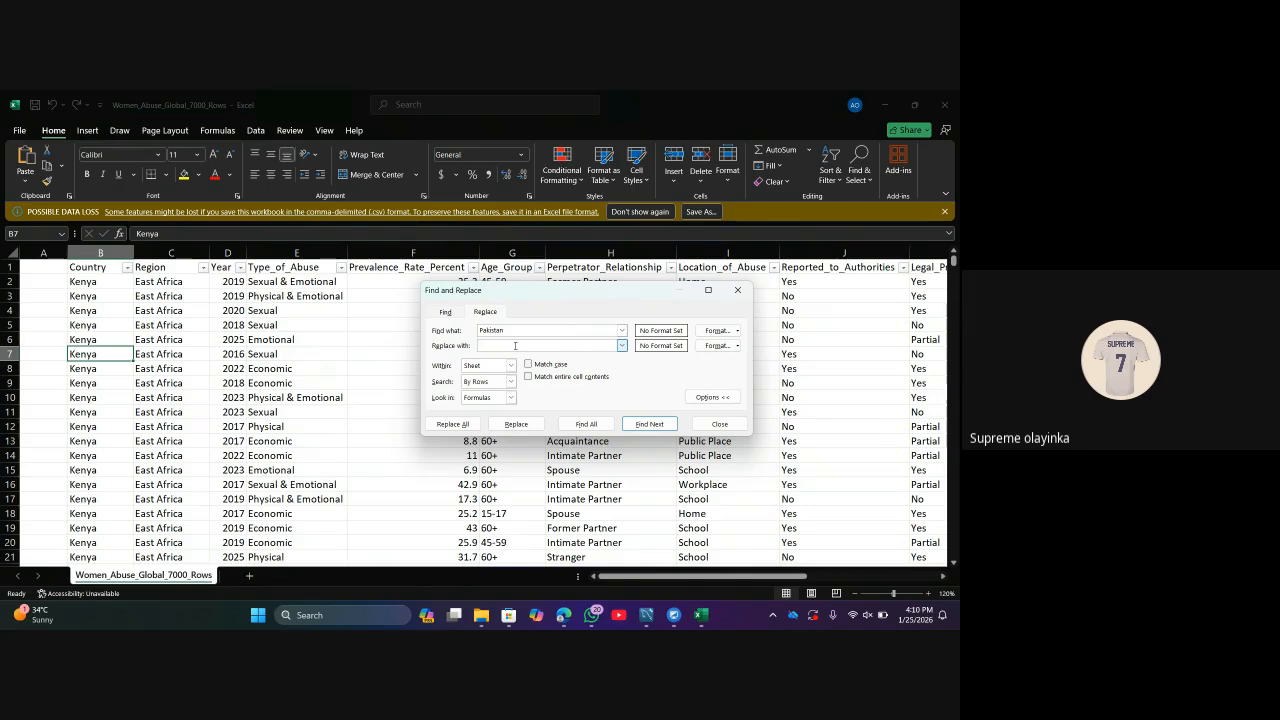
pyautogui.write('Niger')
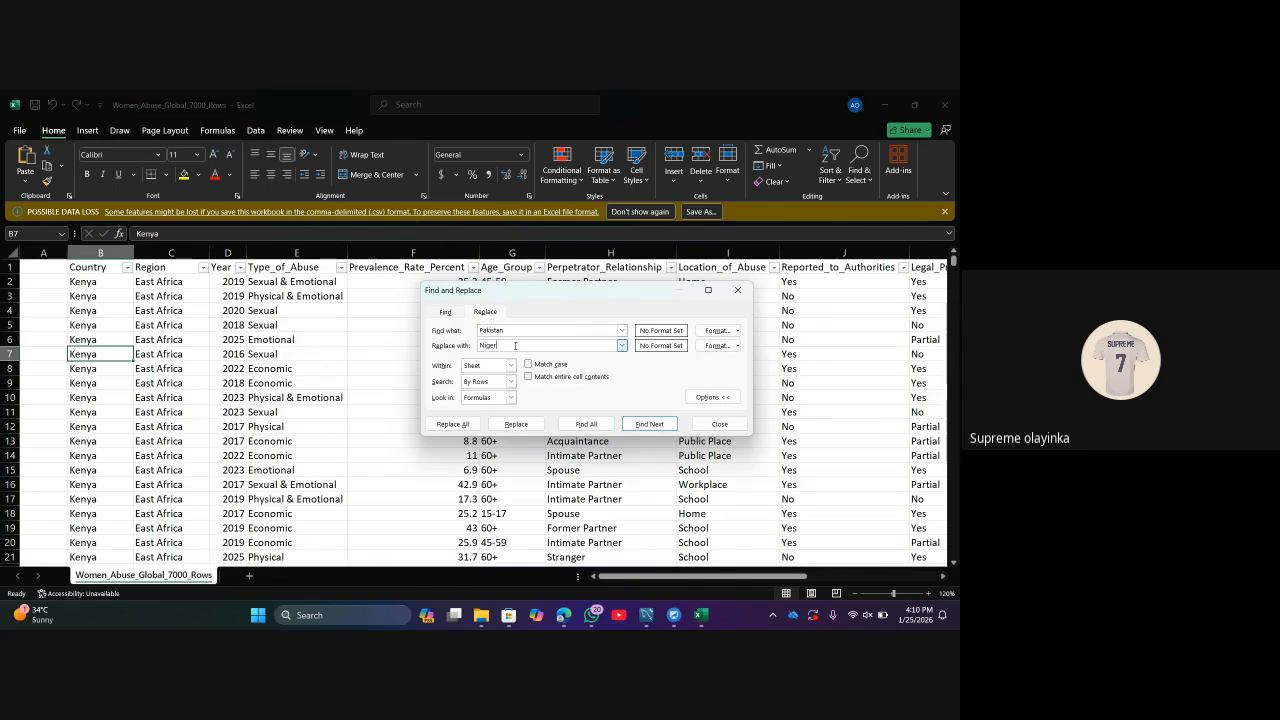
pyautogui.click(469, 424)
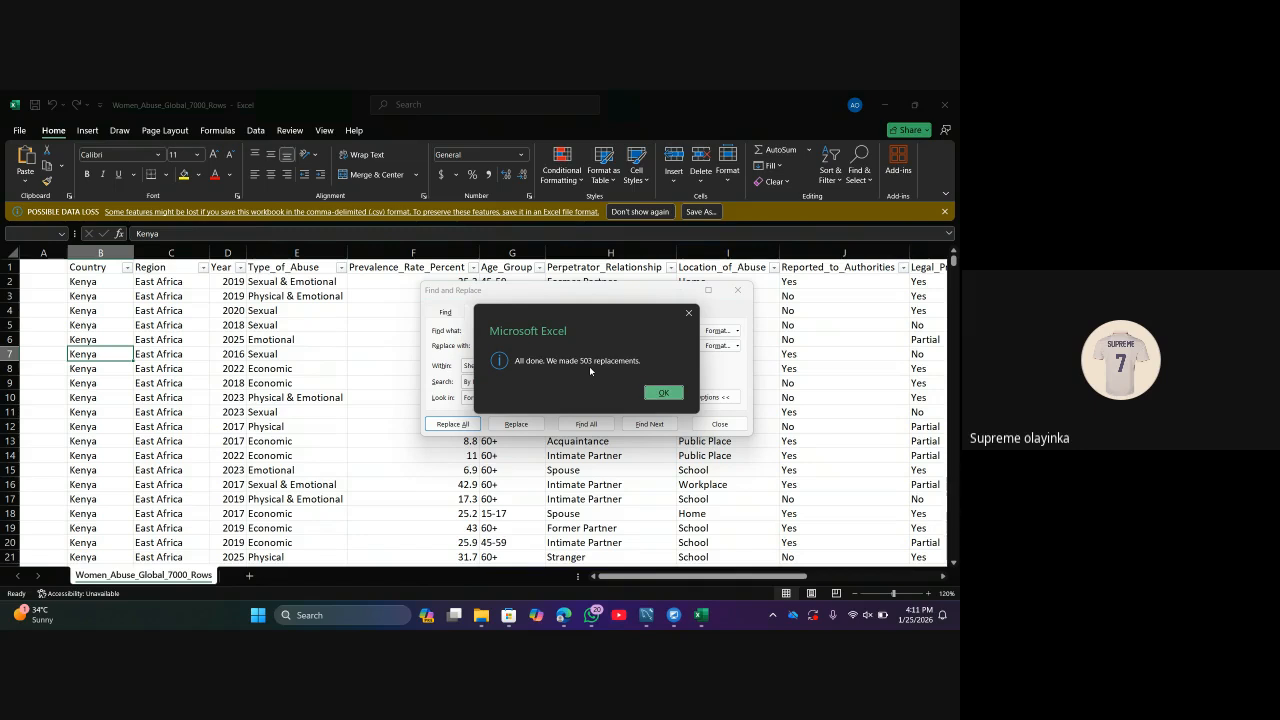
pyautogui.click(665, 393)
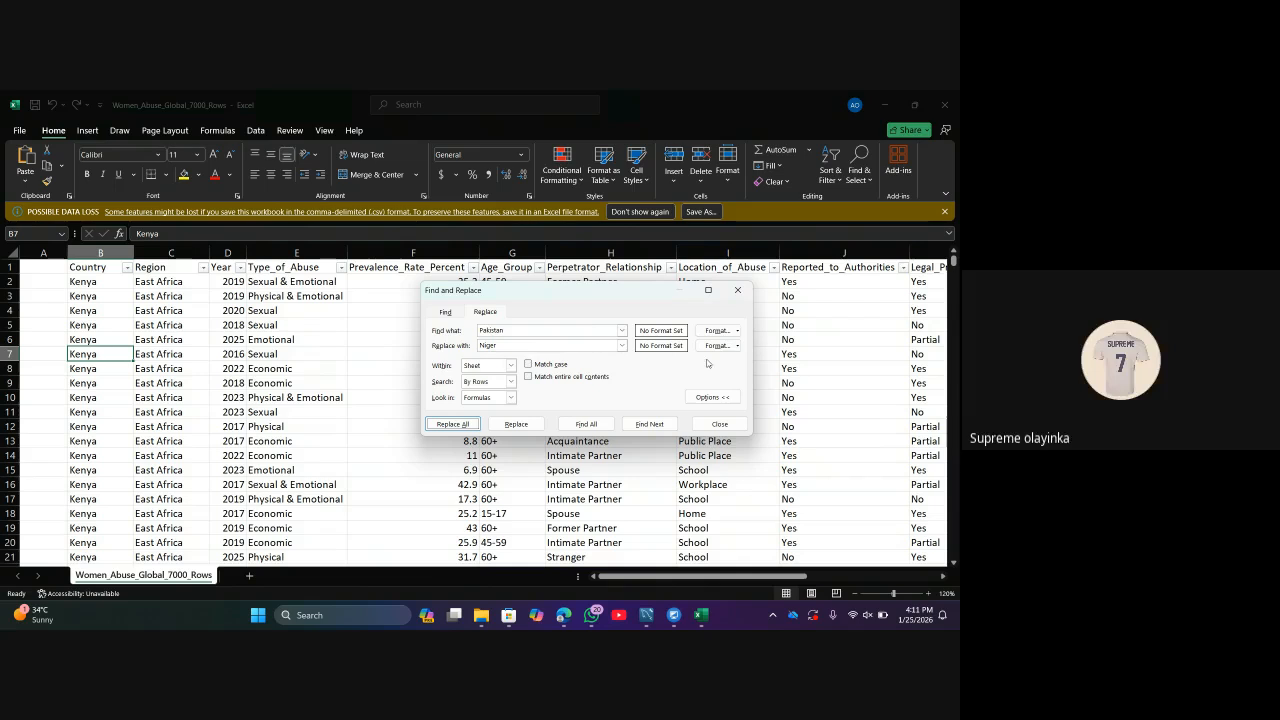
pyautogui.click(741, 291)
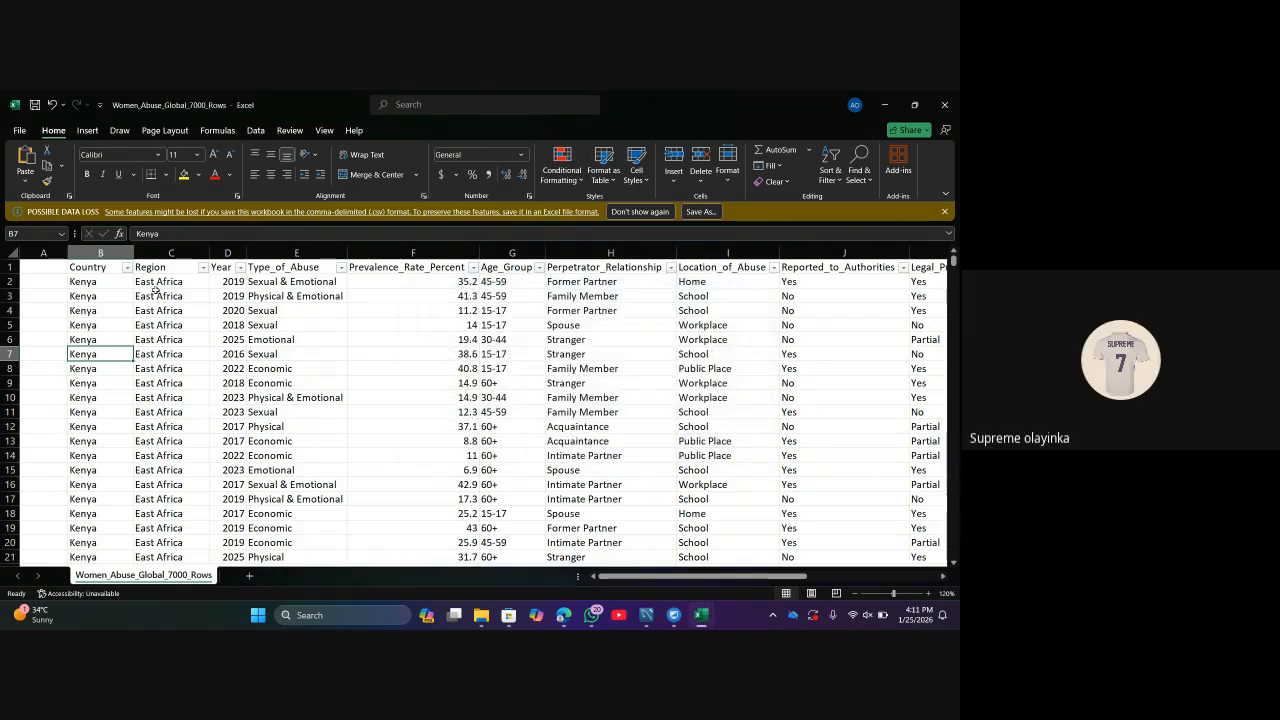
# Look through the Country column's filter values to check the replaced country name.
pyautogui.click(128, 268)
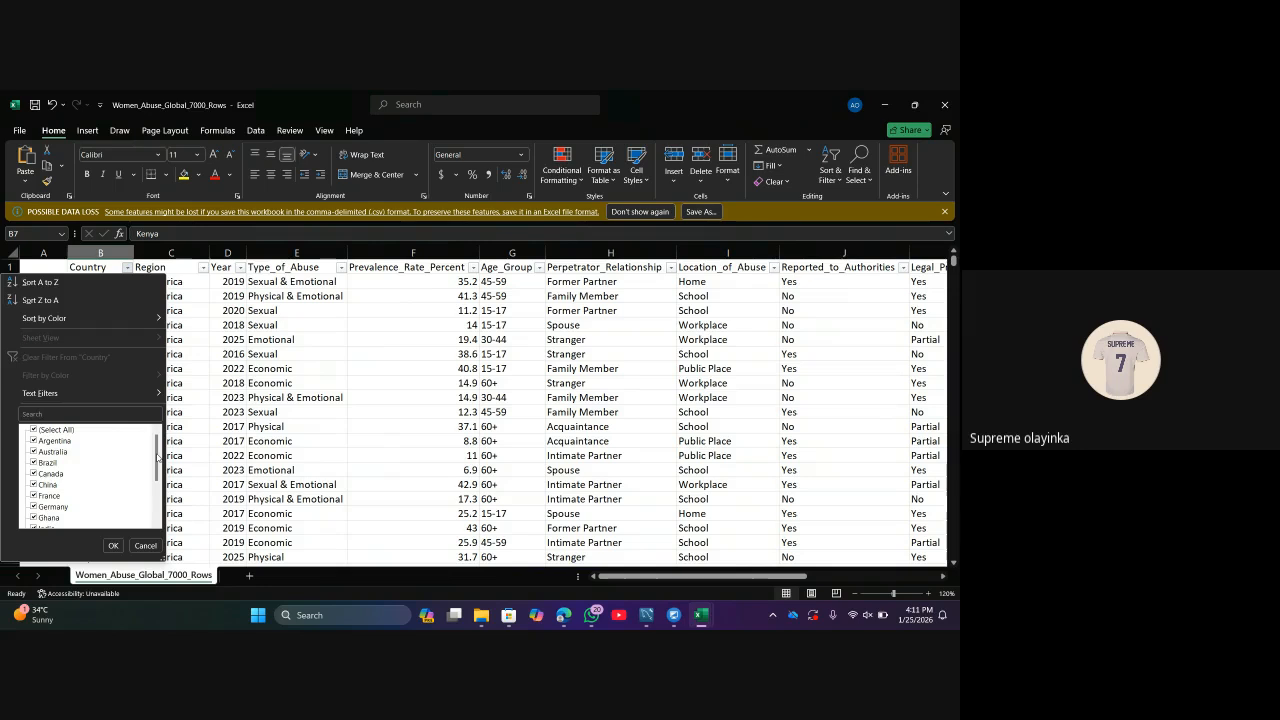
pyautogui.moveTo(157, 457); pyautogui.dragTo(157, 497)
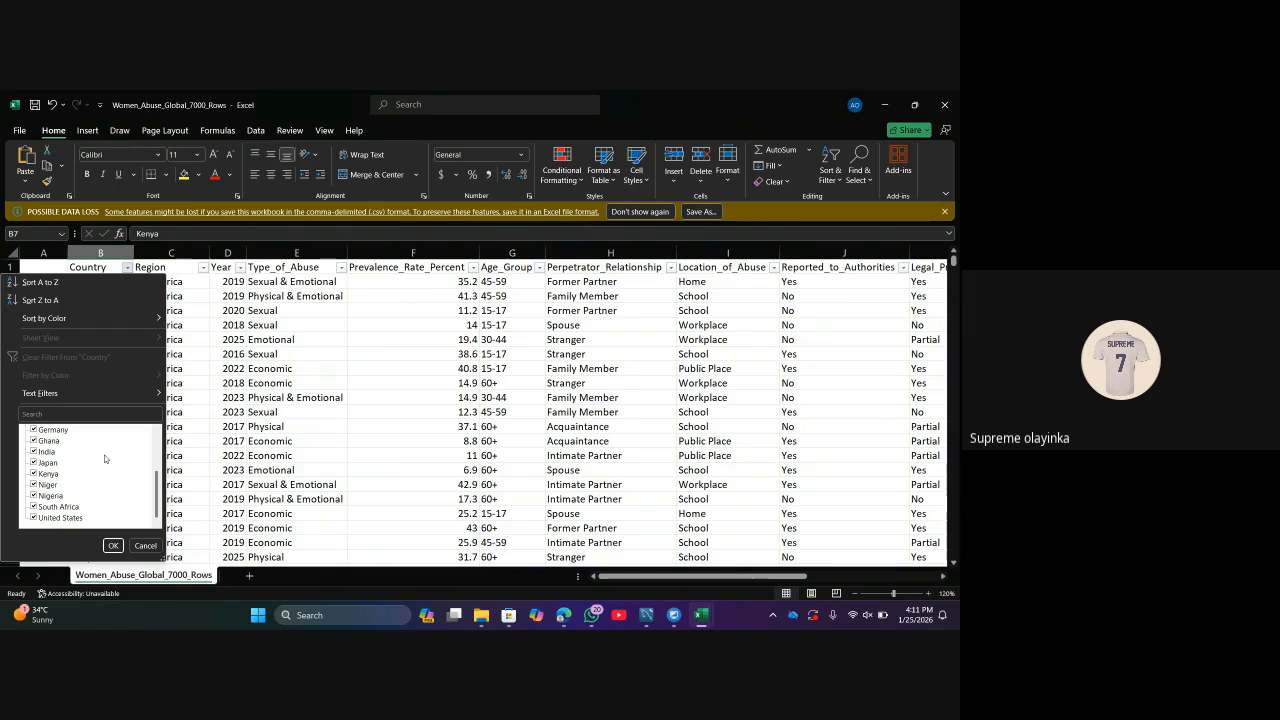
pyautogui.click(211, 391)
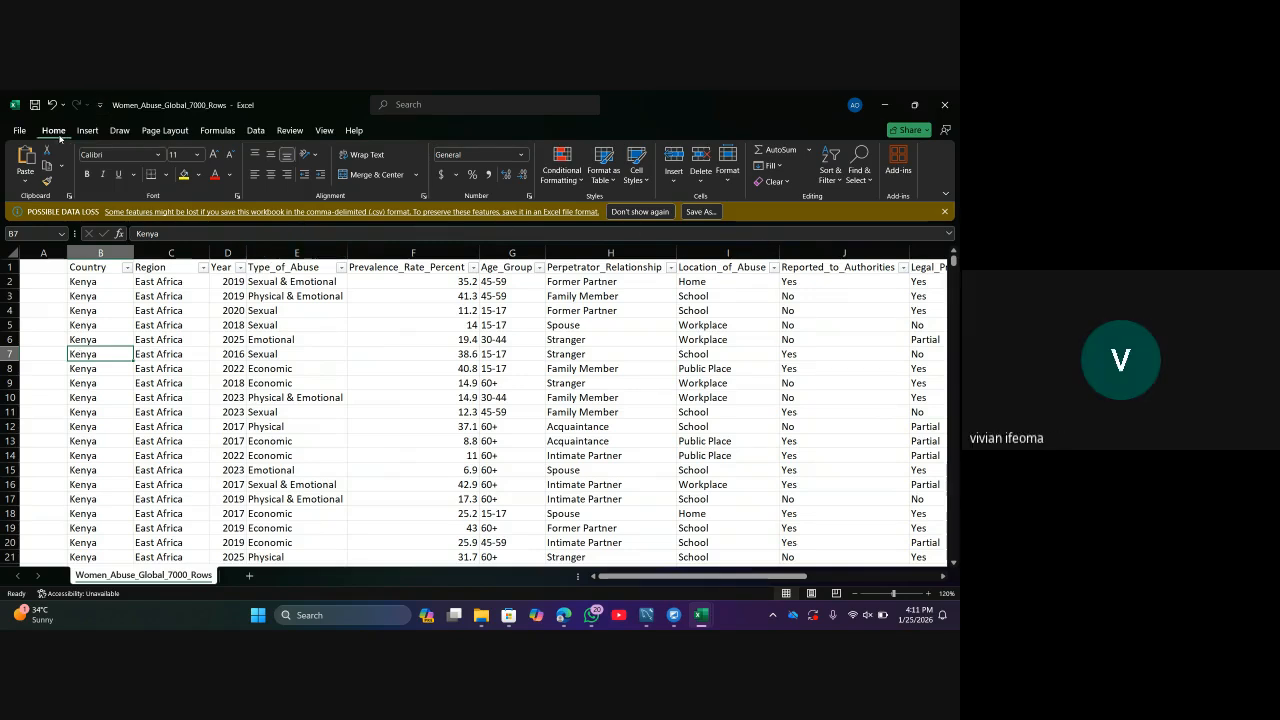
# Open Find and Replace in replace mode for the women abuse sheet and set the search text to "Niger".
pyautogui.click(862, 173)
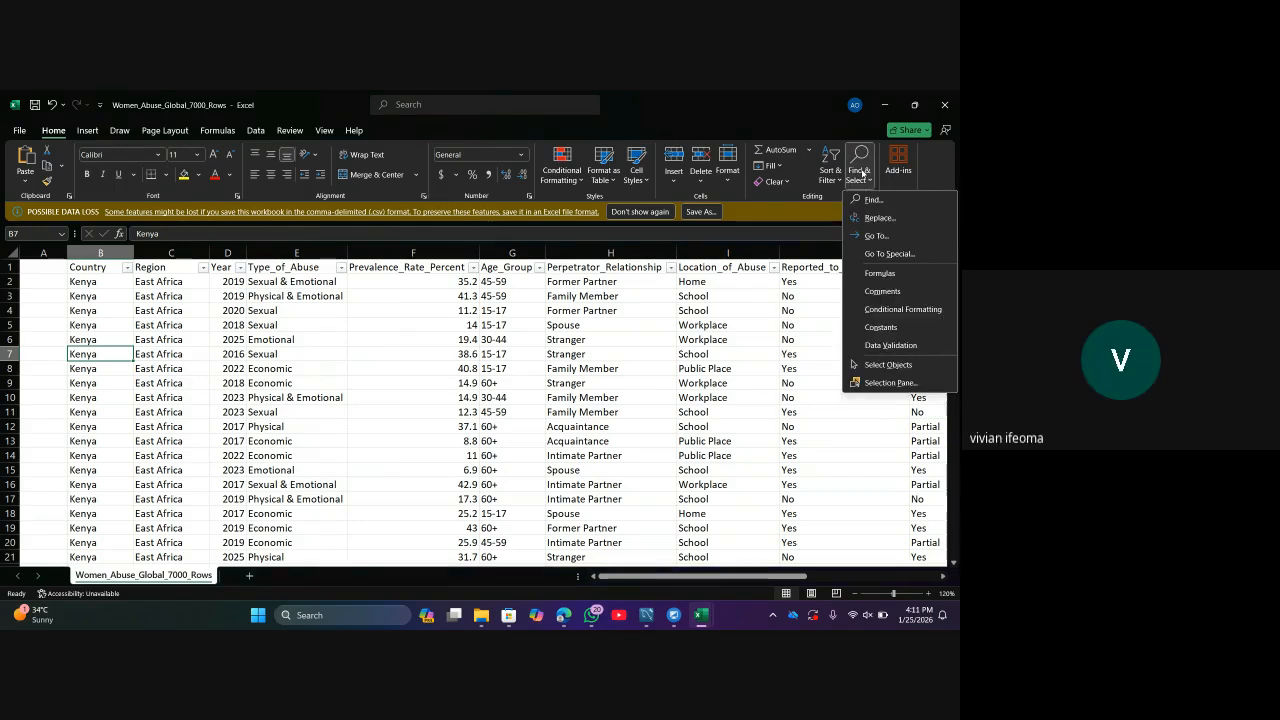
pyautogui.click(880, 217)
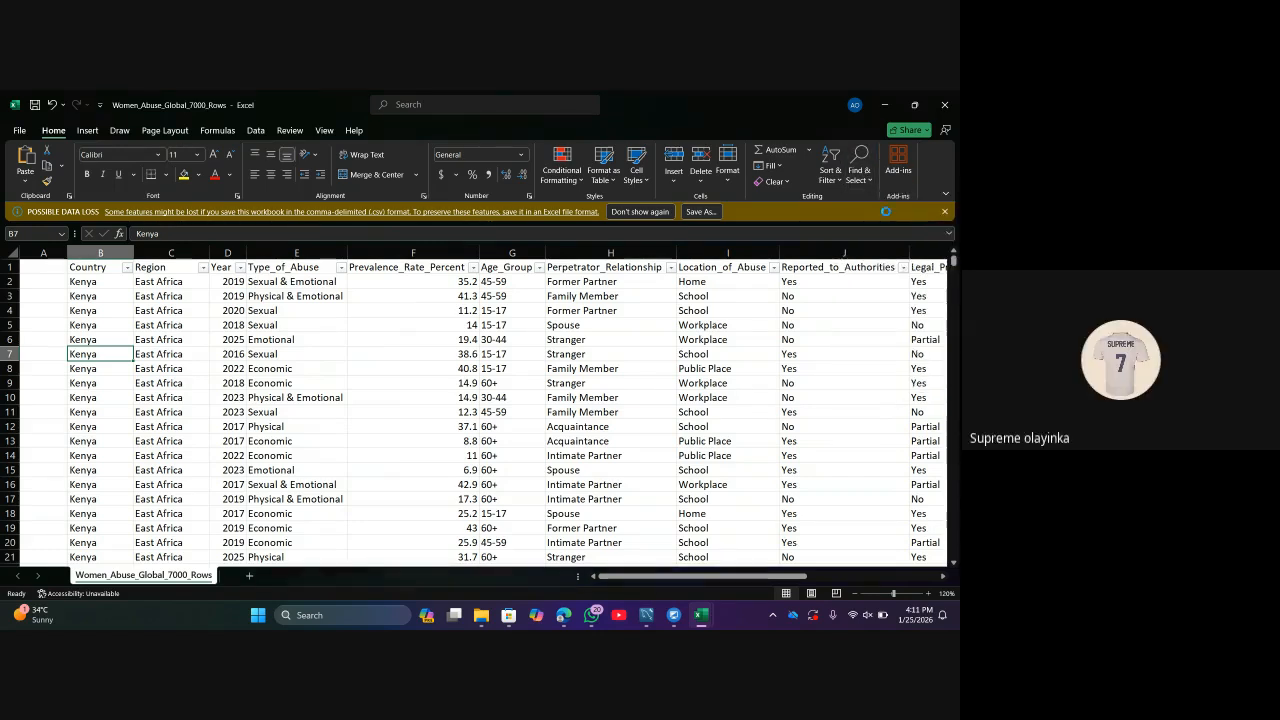
pyautogui.doubleClick(522, 344)
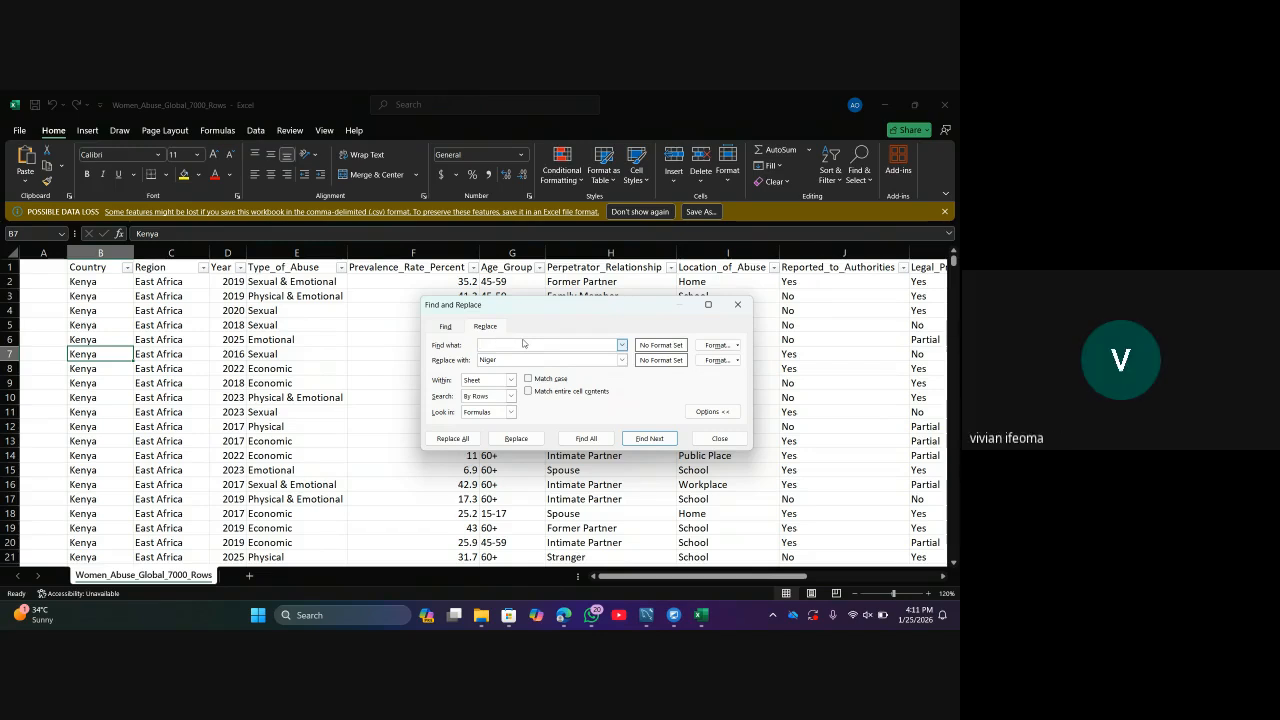
pyautogui.write('Niger')
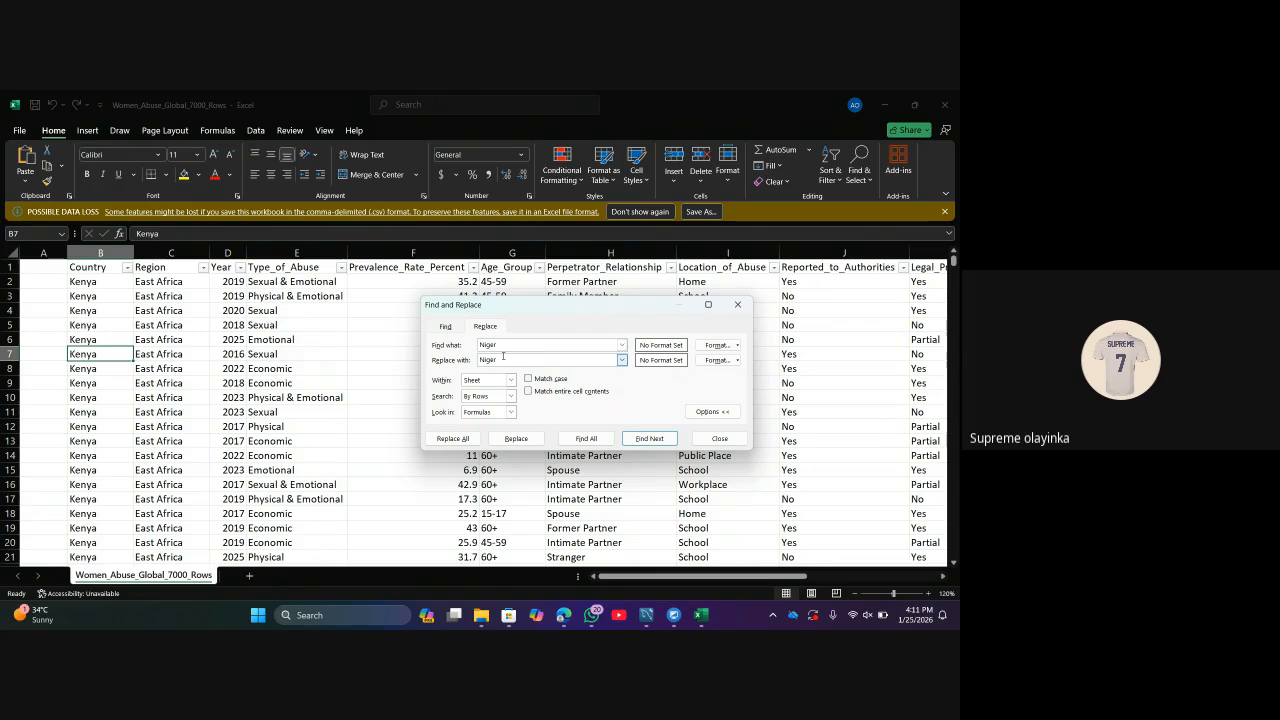
# Set the replacement text to "Pakistan", replace all matches on the sheet and close Find and Replace.
pyautogui.press('BackSpace')
pyautogui.press('BackSpace')
pyautogui.press('BackSpace')
pyautogui.press('BackSpace')
pyautogui.press('BackSpace')
pyautogui.write('Pakistan')
pyautogui.click(465, 440)
pyautogui.click(452, 439)
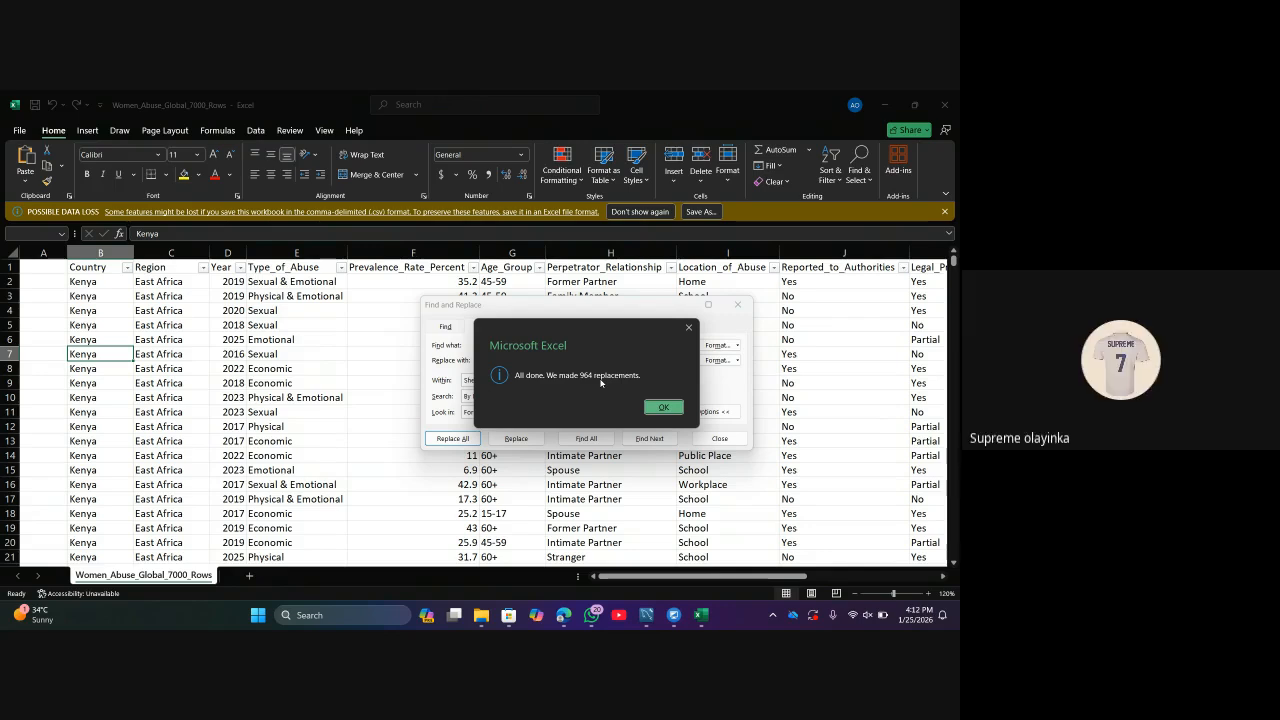
pyautogui.click(661, 407)
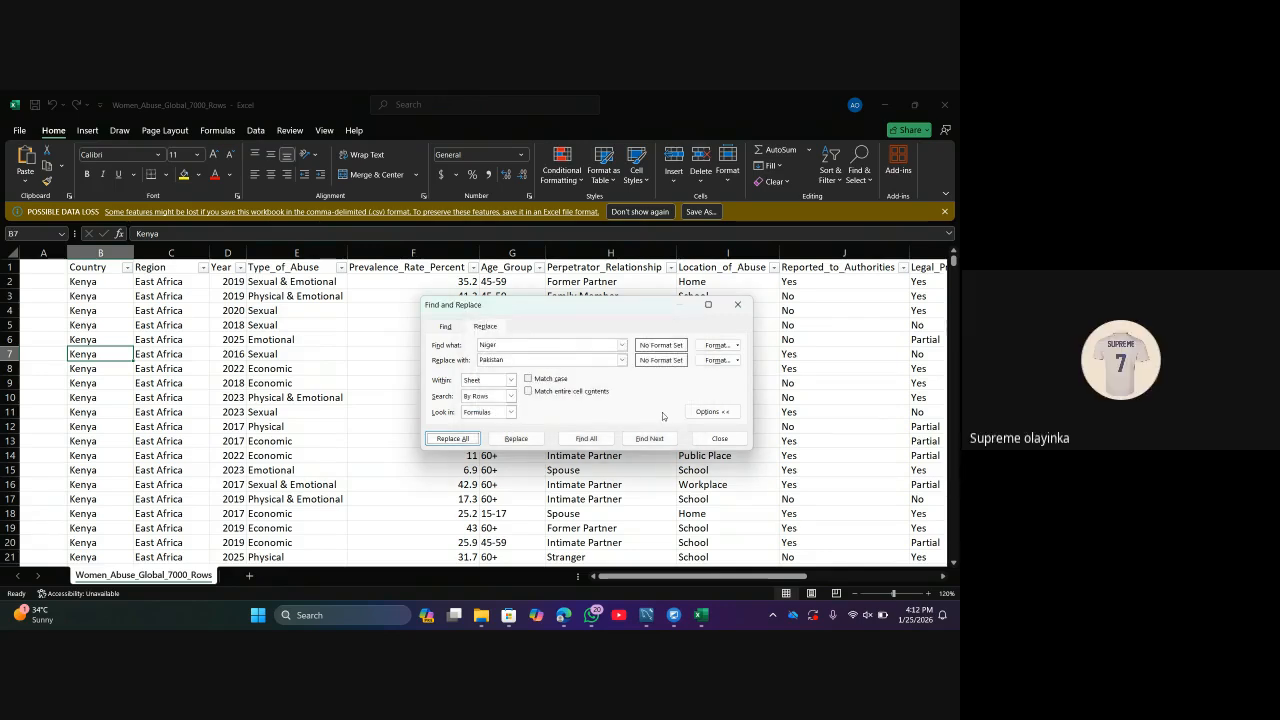
pyautogui.click(738, 304)
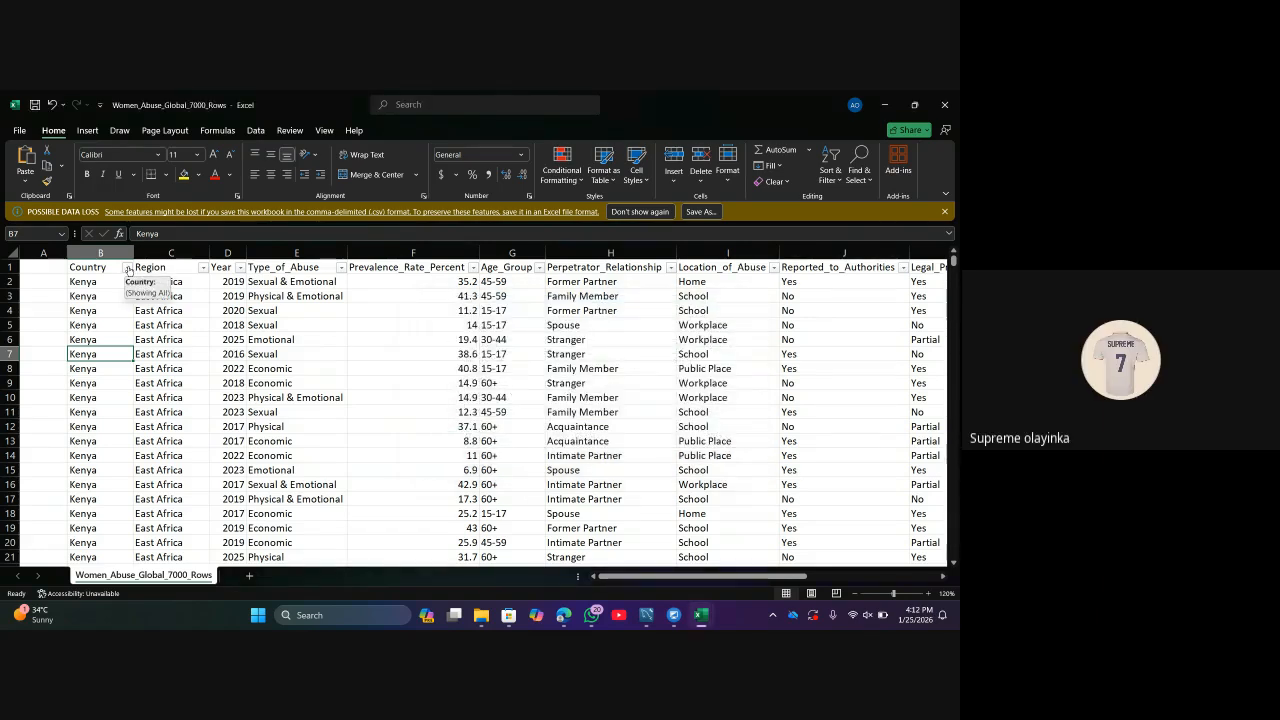
# Check the Country column's filter list for country names altered by the Niger-to-Pakistan replacement.
pyautogui.click(127, 268)
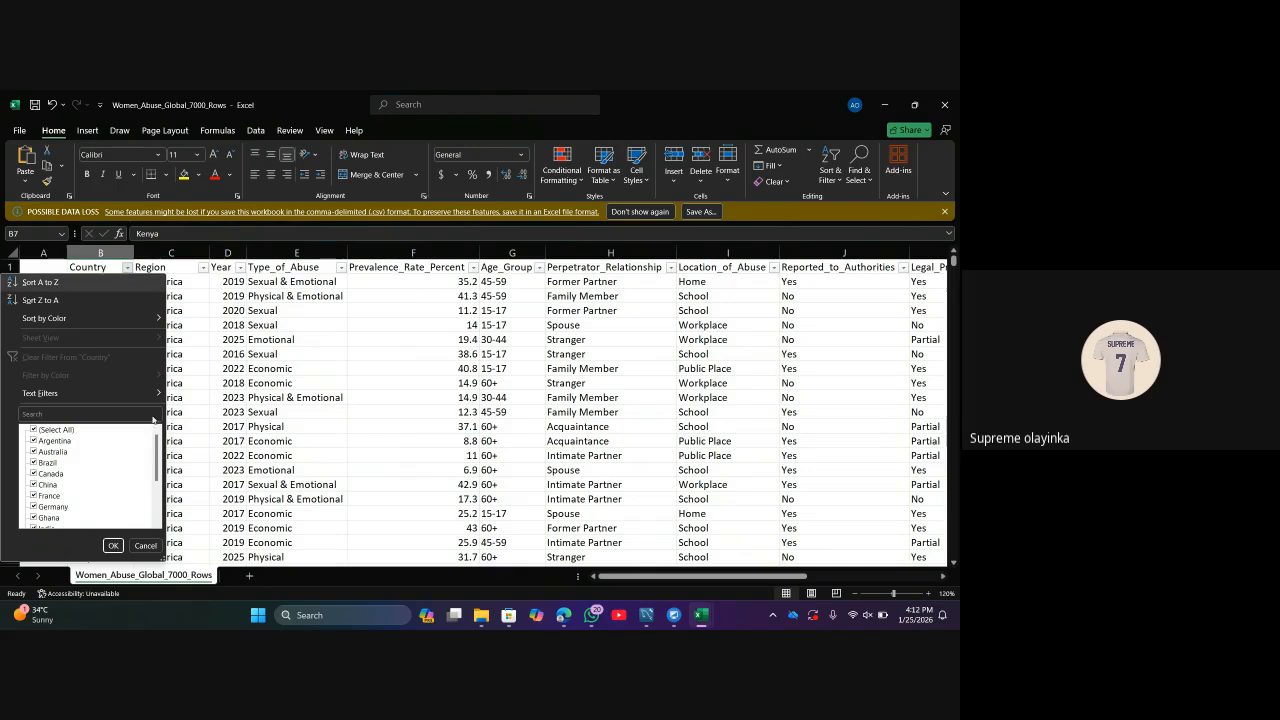
pyautogui.moveTo(156, 440); pyautogui.dragTo(153, 488)
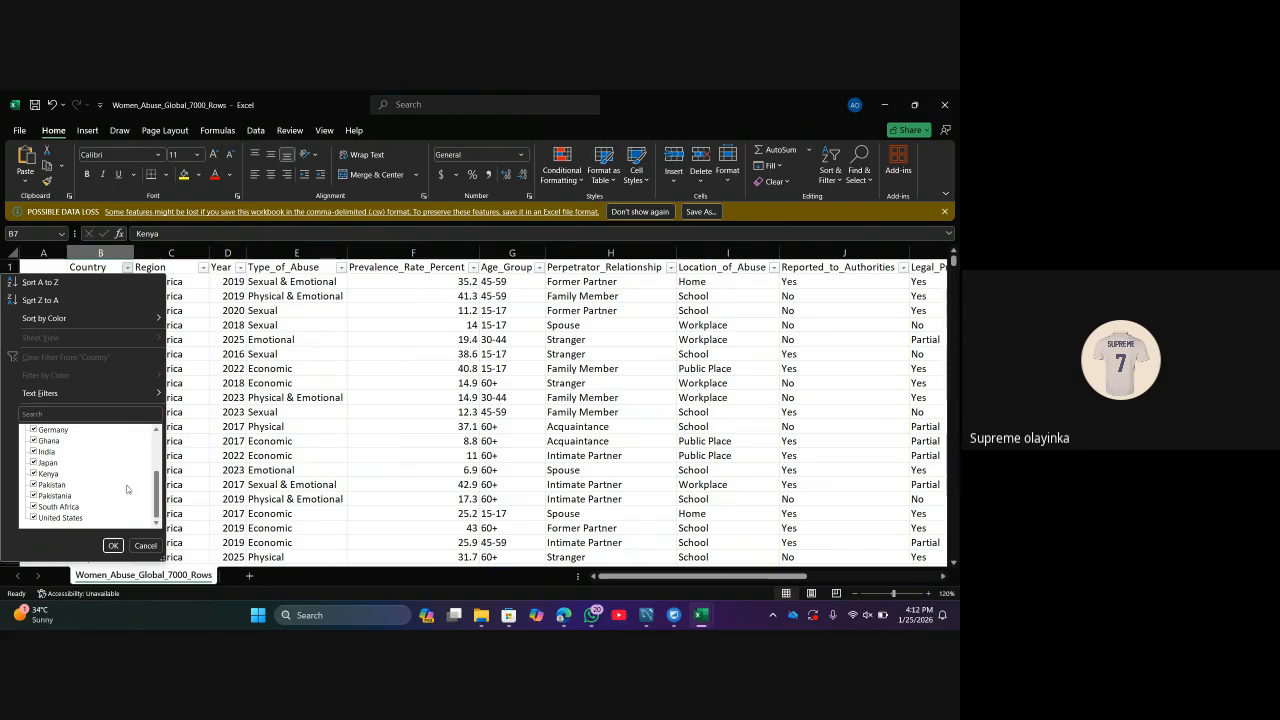
pyautogui.click(273, 452)
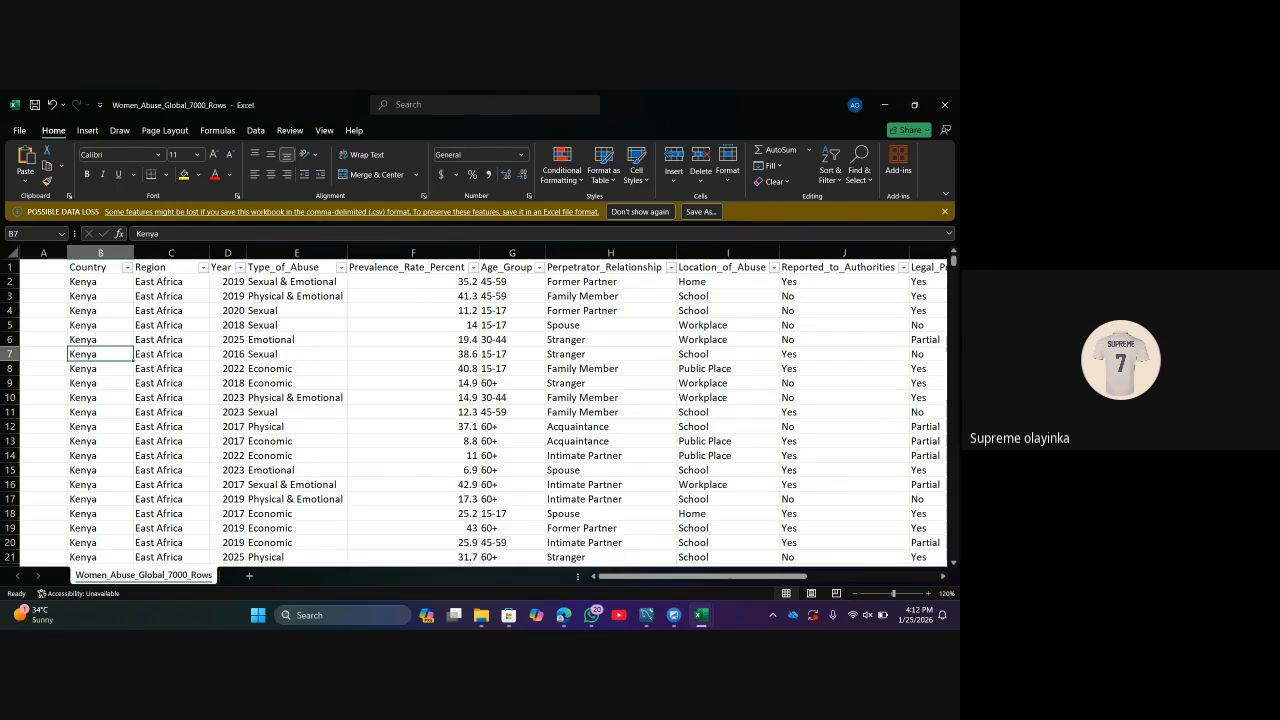
# Switch to the Book1 workbook and enter "Niger" in cell I24 and "Nigeria" in cell I25.
pyautogui.moveTo(701, 616)
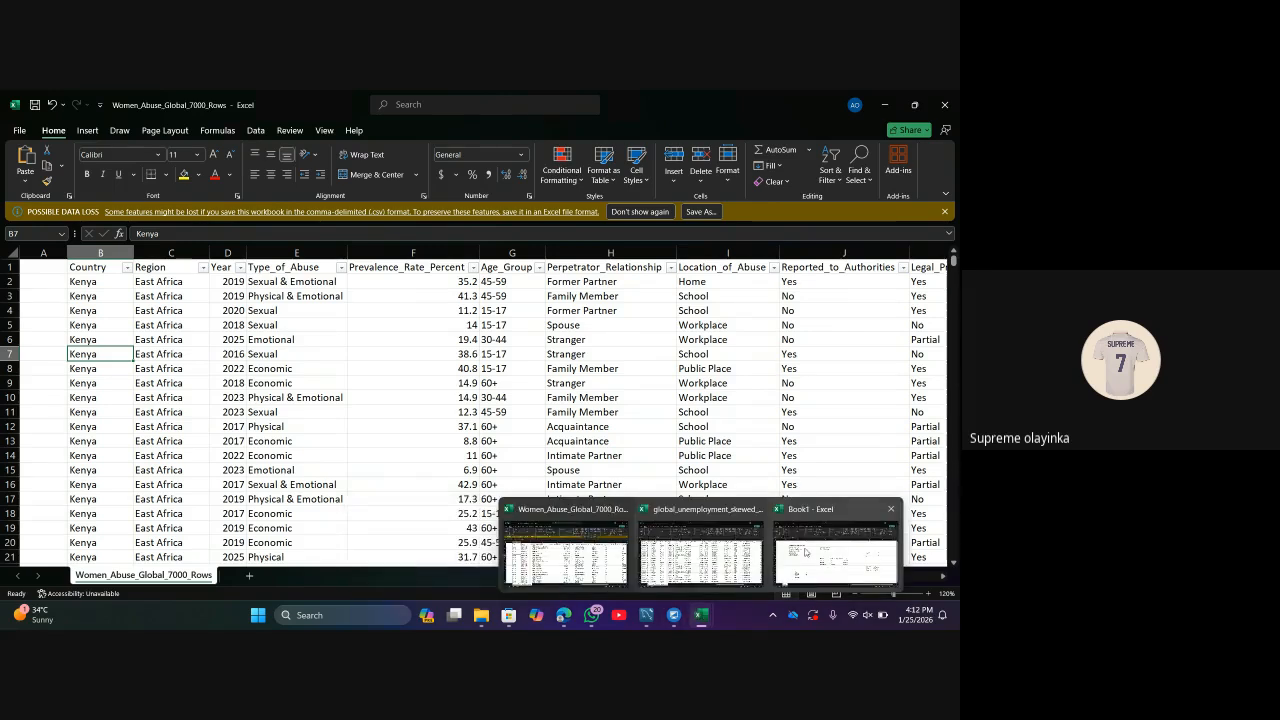
pyautogui.click(835, 550)
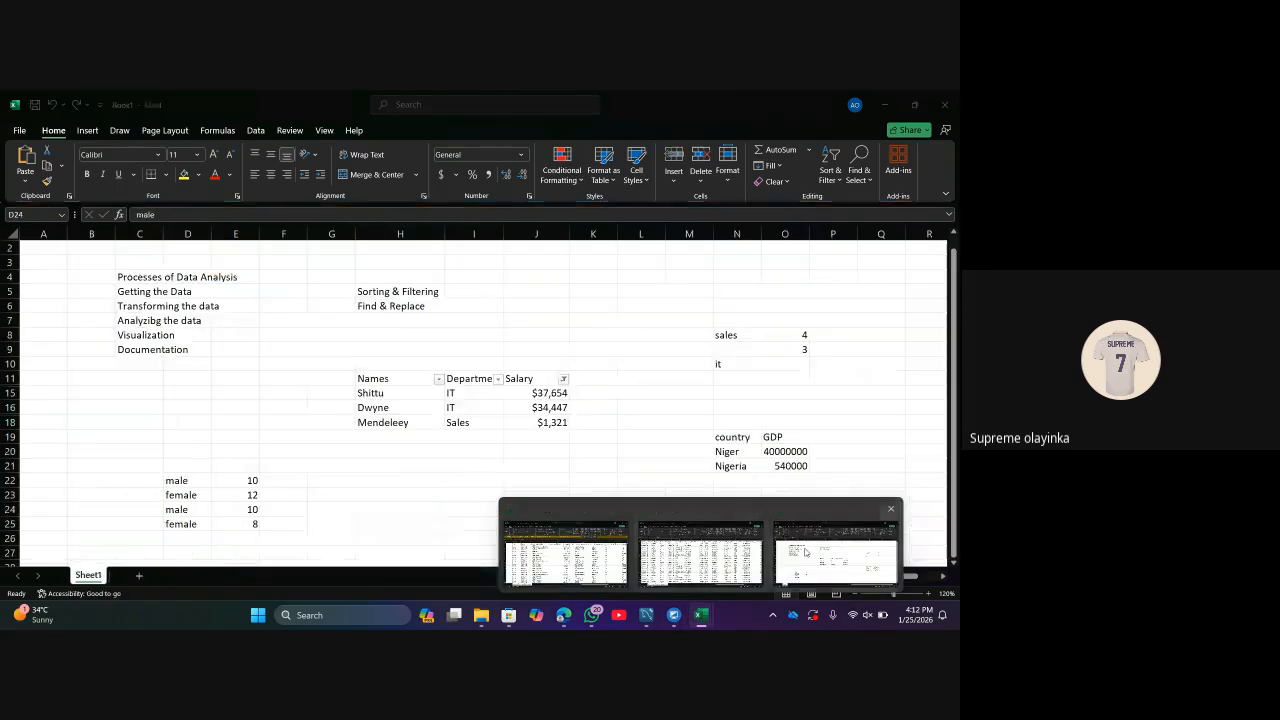
pyautogui.click(467, 505)
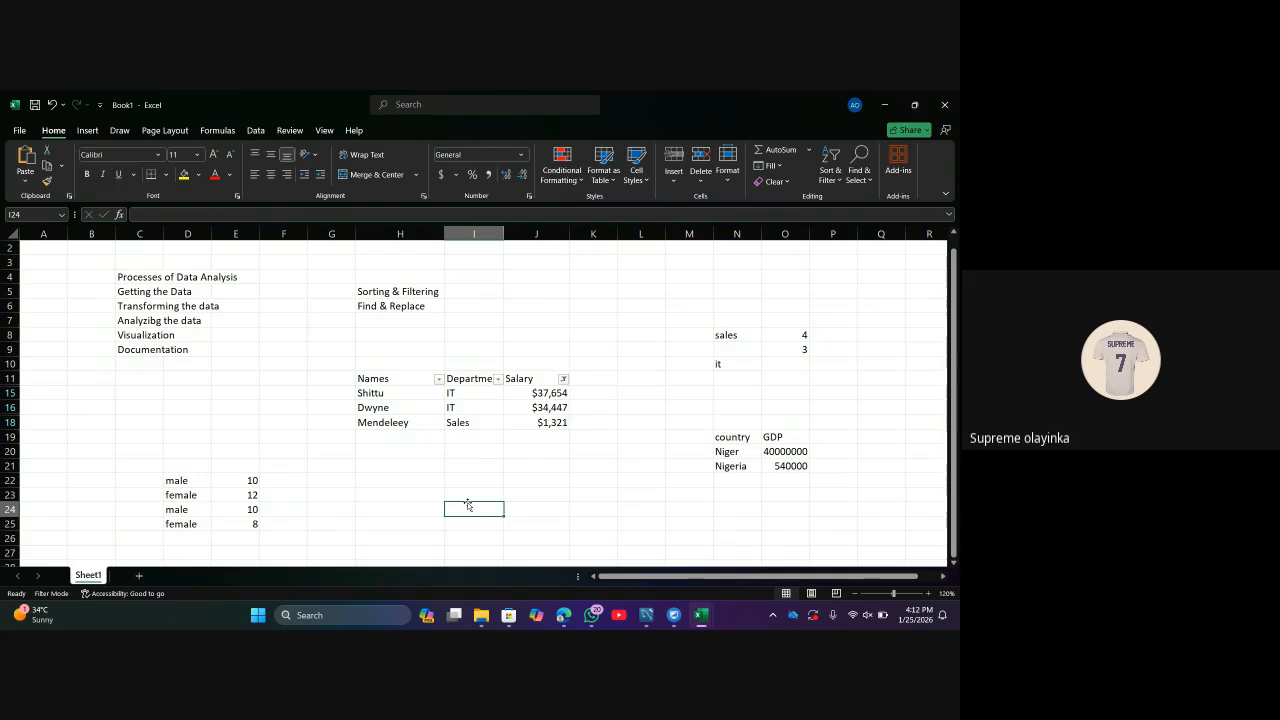
pyautogui.write('Ni')
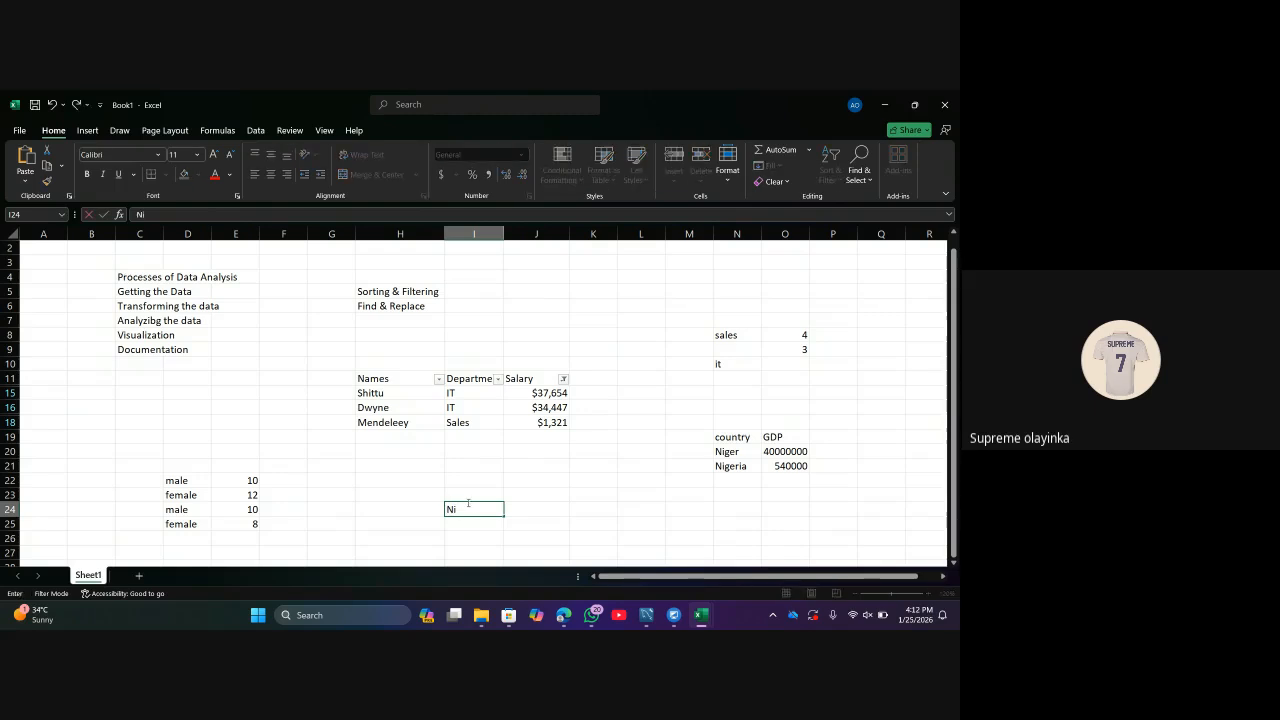
pyautogui.write('ger')
pyautogui.press('Return')
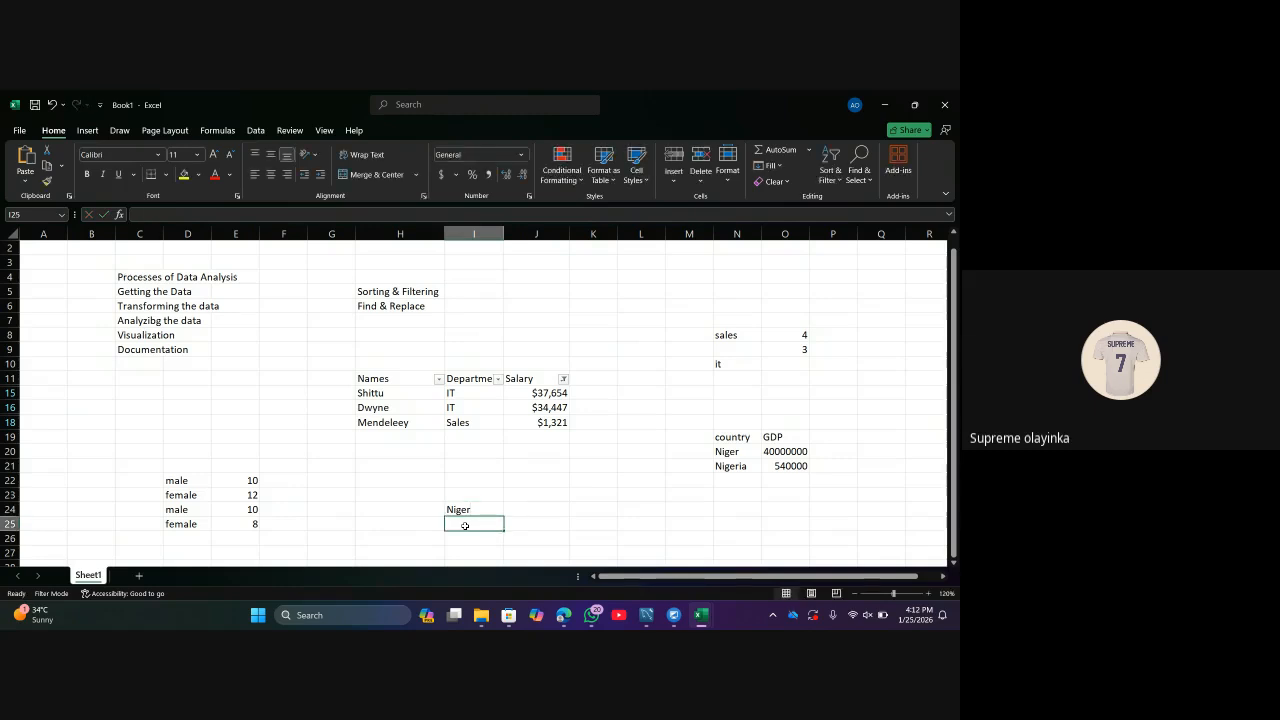
pyautogui.write('Niger')
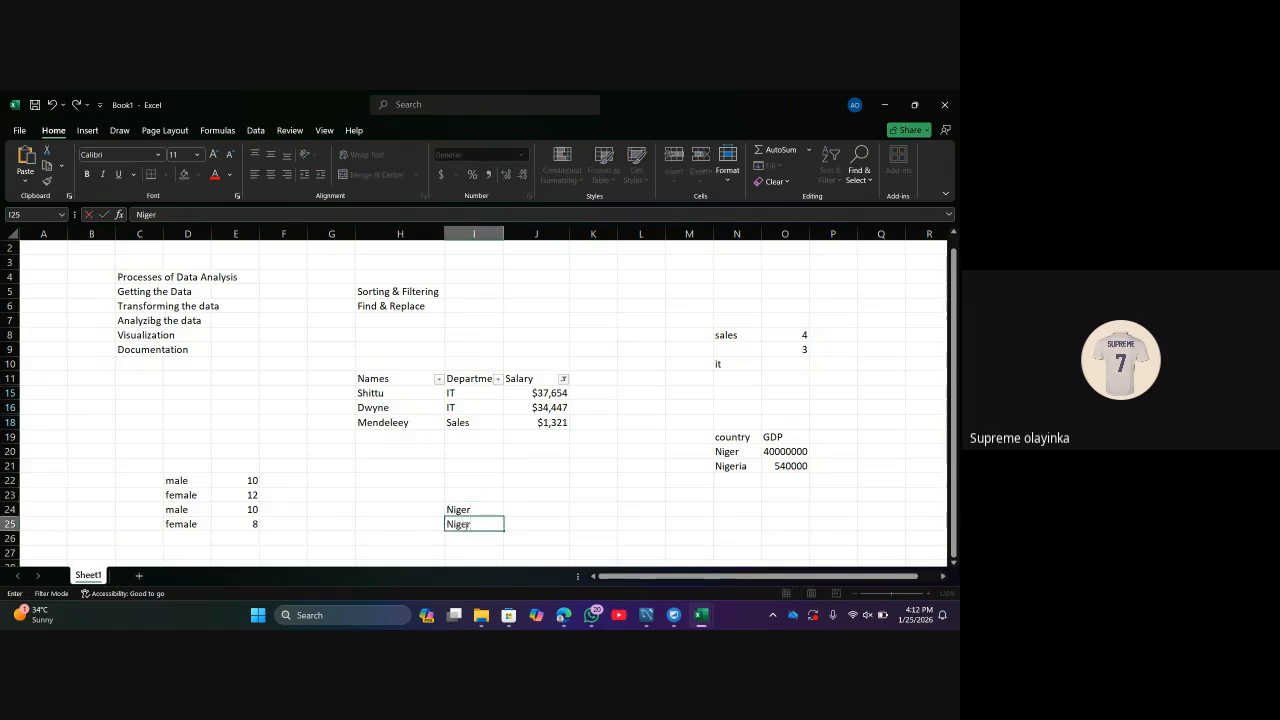
pyautogui.write('ia')
pyautogui.hotkey('ctrl', 'Return')
# Enter "Pakistan" in cell K22 and "Niger" in cell K23 as a replacement example.
pyautogui.click(592, 484)
pyautogui.write('Pa')
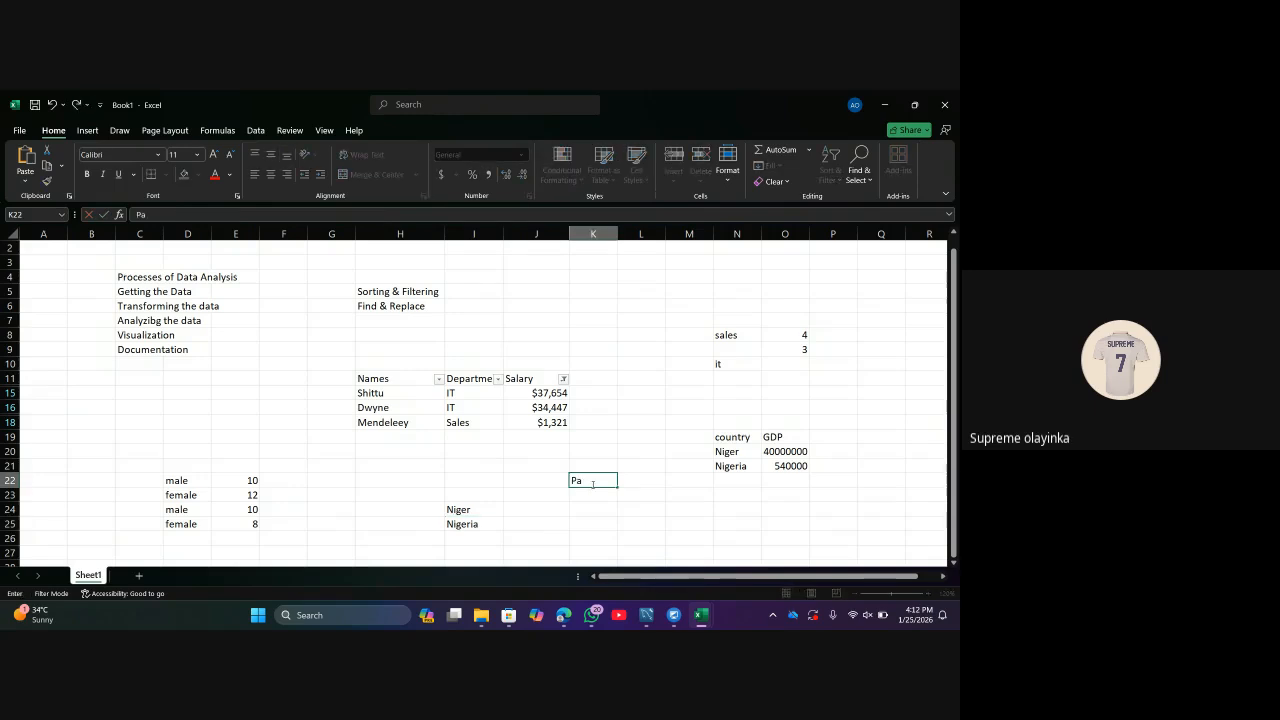
pyautogui.write('kistan')
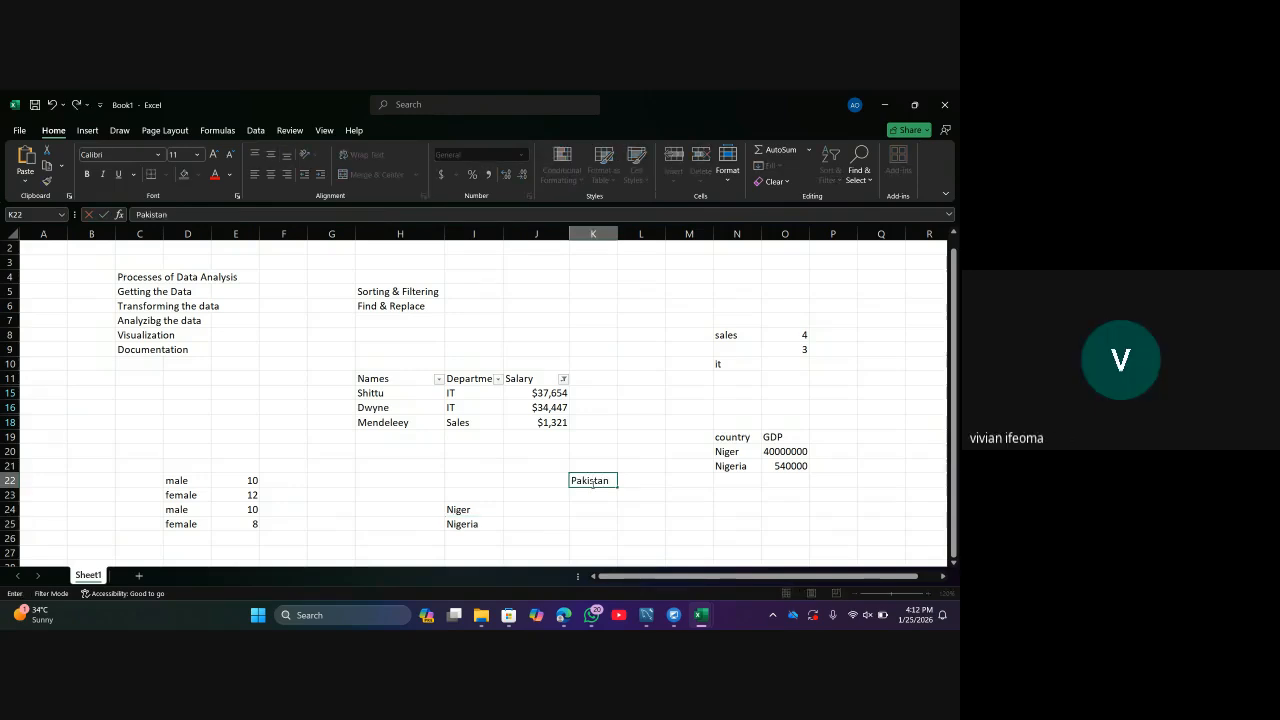
pyautogui.click(592, 495)
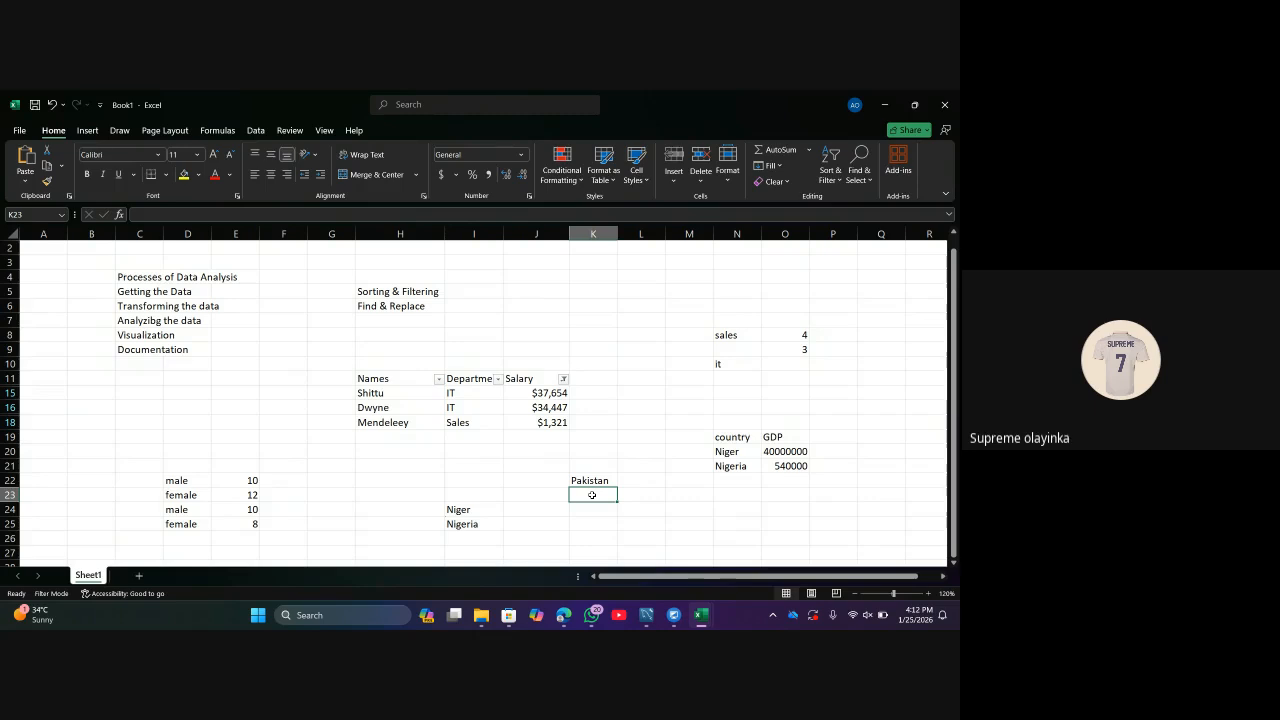
pyautogui.write('Niger')
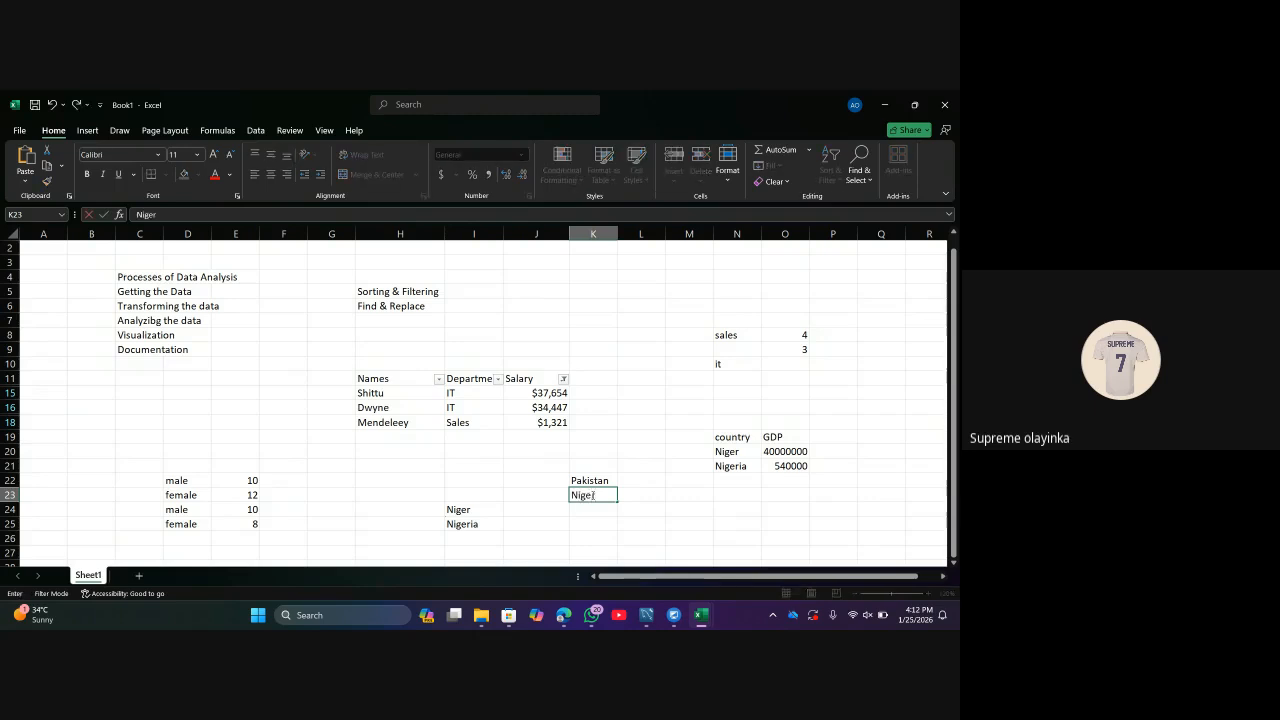
pyautogui.click(642, 507)
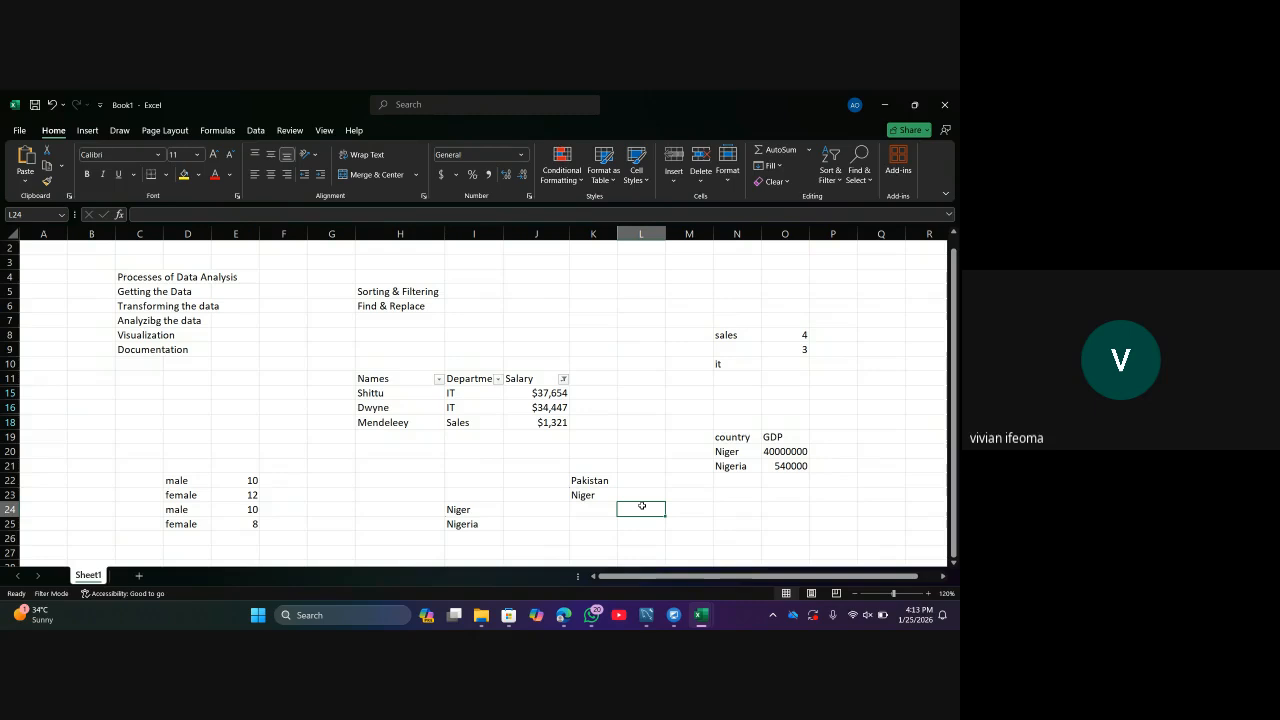
# Enter "Pakistan" in J24 beside Niger and "Pakistania" in J25 beside Nigeria to illustrate partial-match replacement.
pyautogui.click(462, 510)
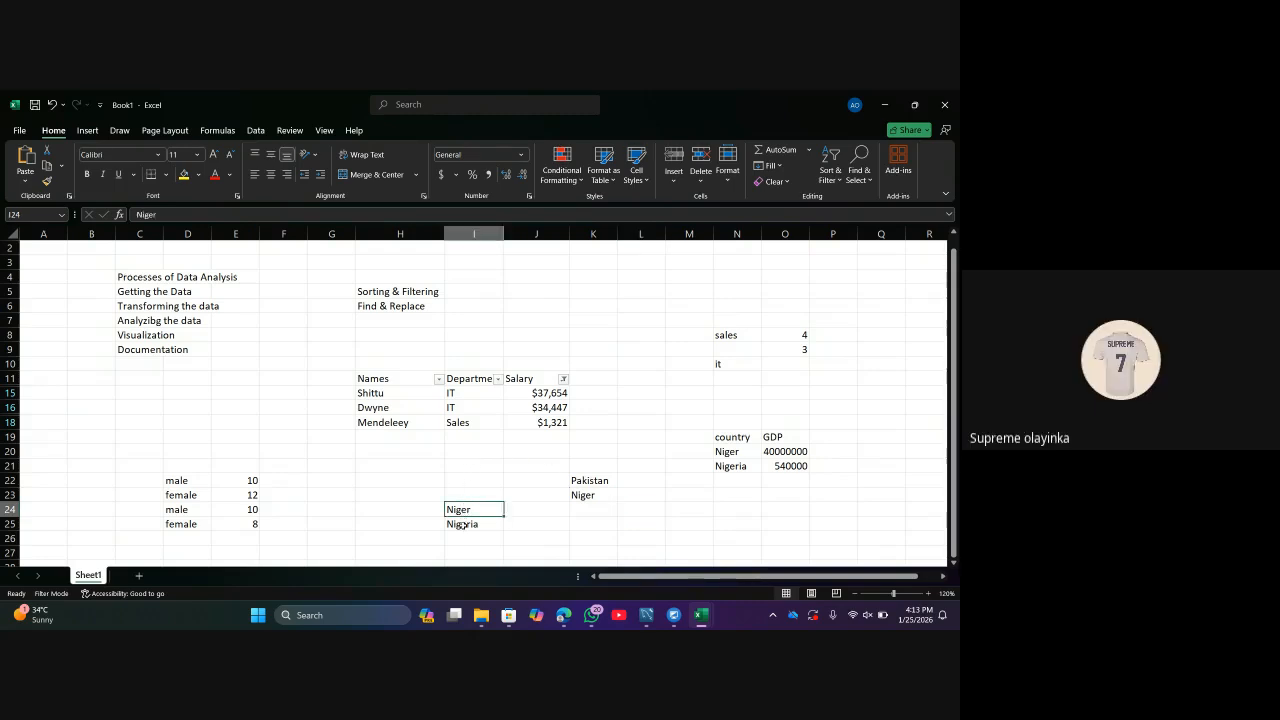
pyautogui.click(465, 519)
pyautogui.click(463, 510)
pyautogui.click(530, 511)
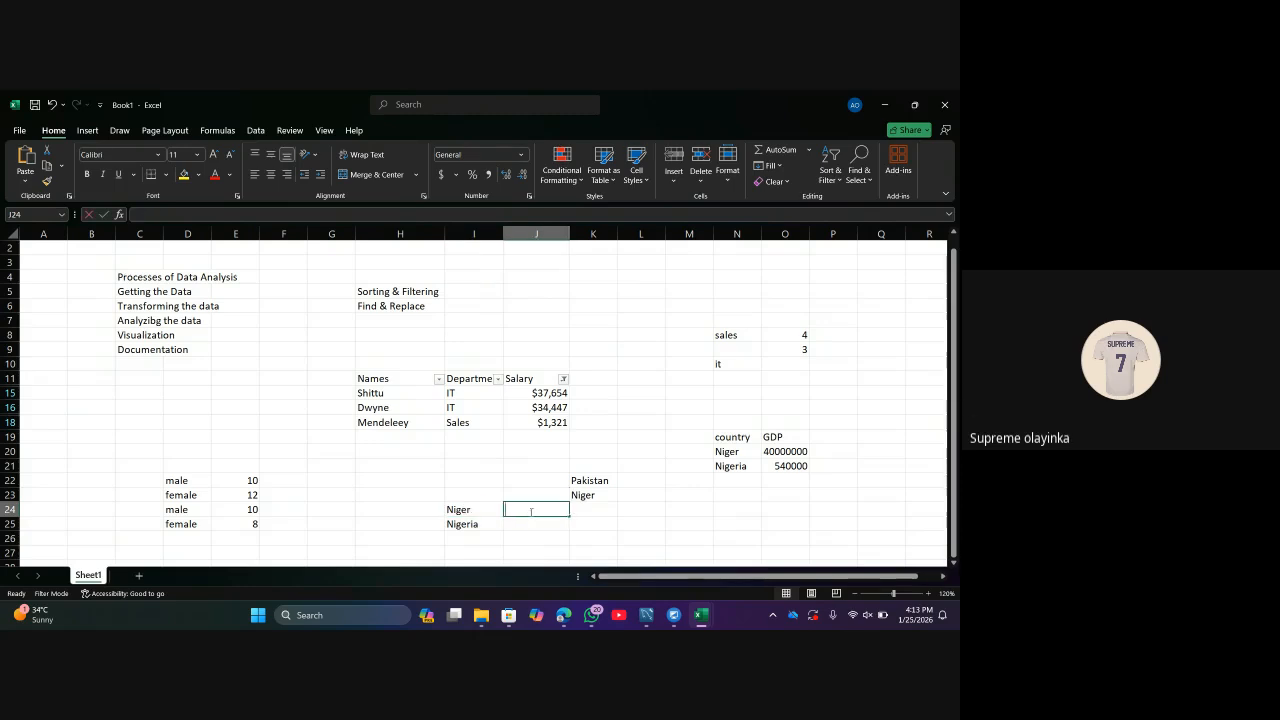
pyautogui.write('Pakistan')
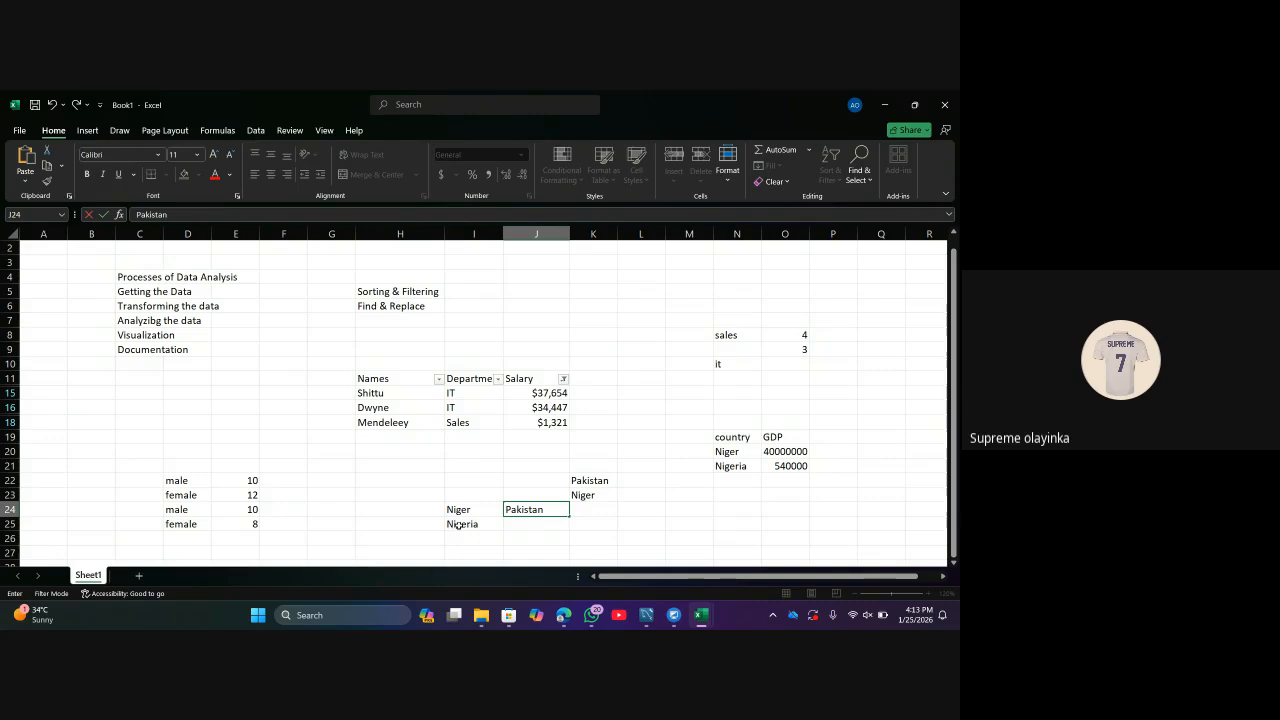
pyautogui.click(519, 521)
pyautogui.write('Pakis')
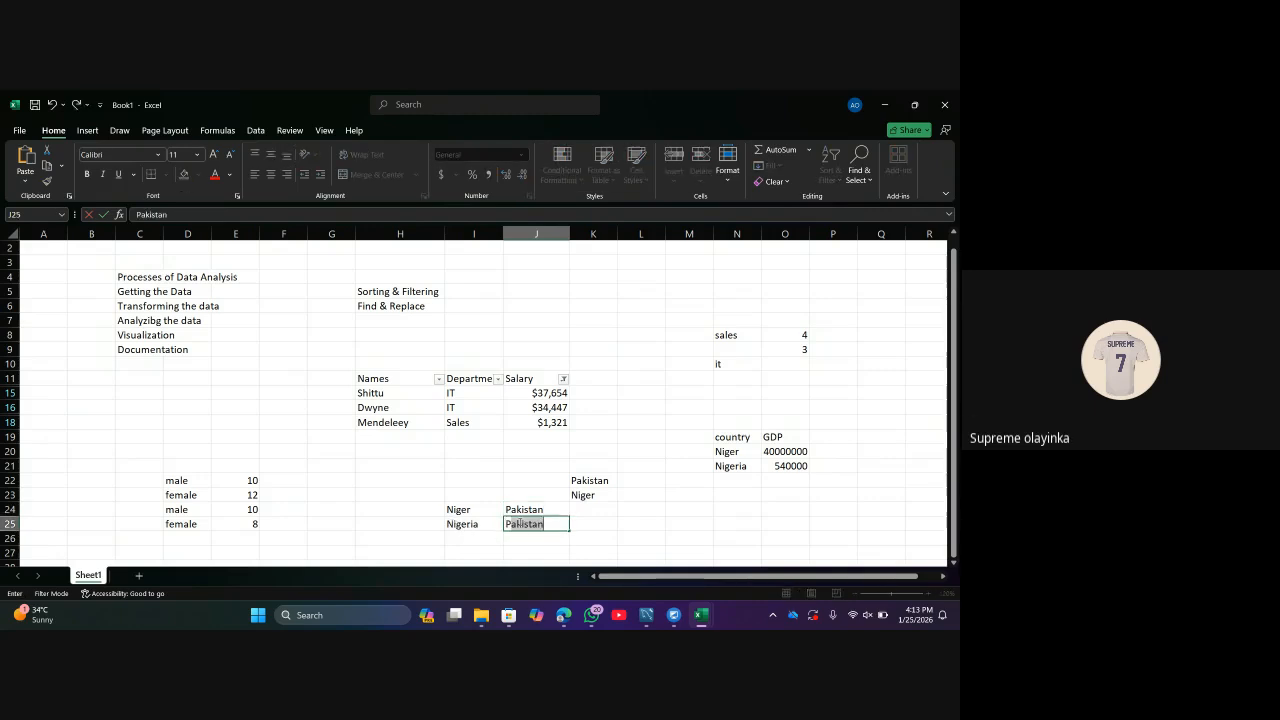
pyautogui.write('tania')
pyautogui.click(647, 510)
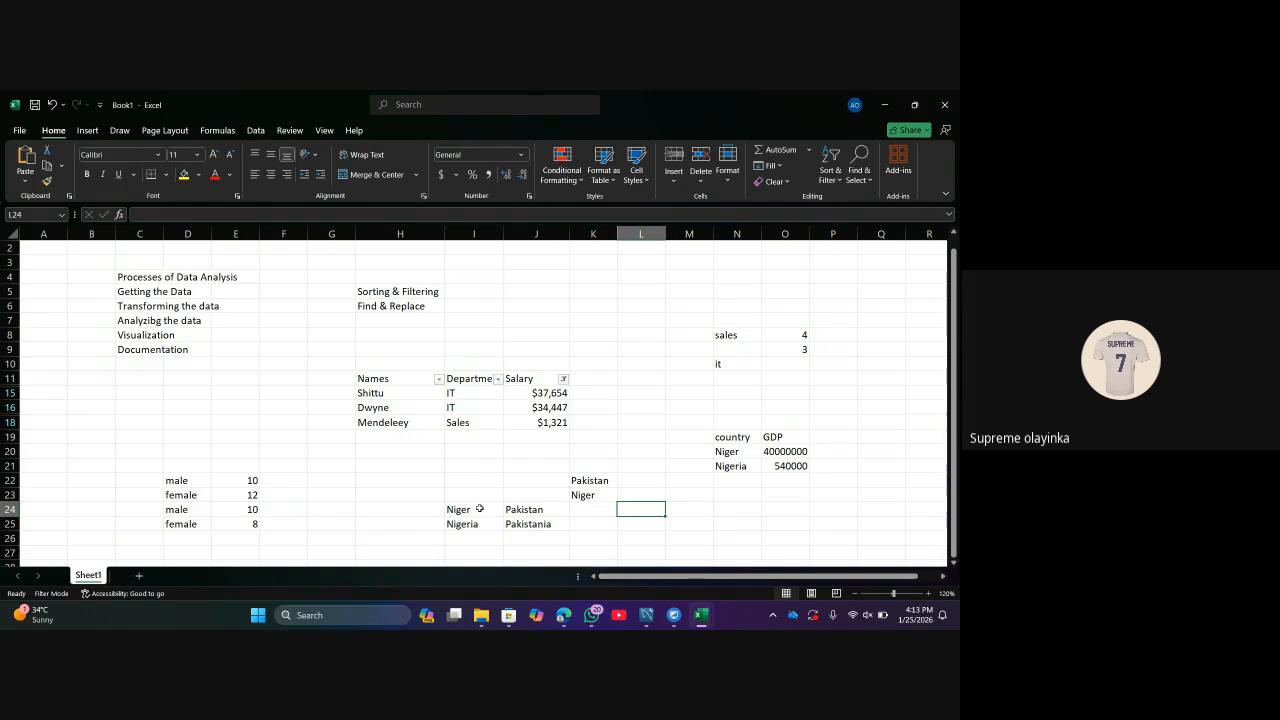
# Turn on matching of entire cell contents in Find and Replace, then close the dialog without replacing.
pyautogui.hotkey('ctrl', 'h')
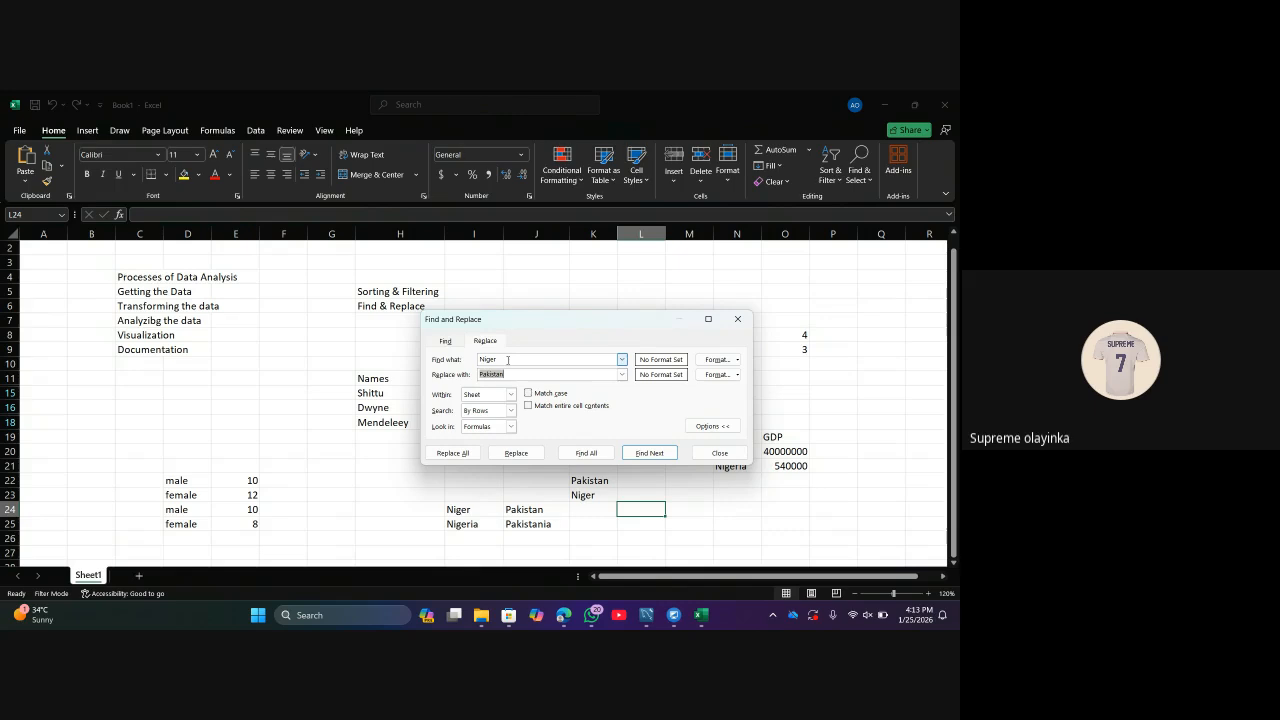
pyautogui.click(531, 407)
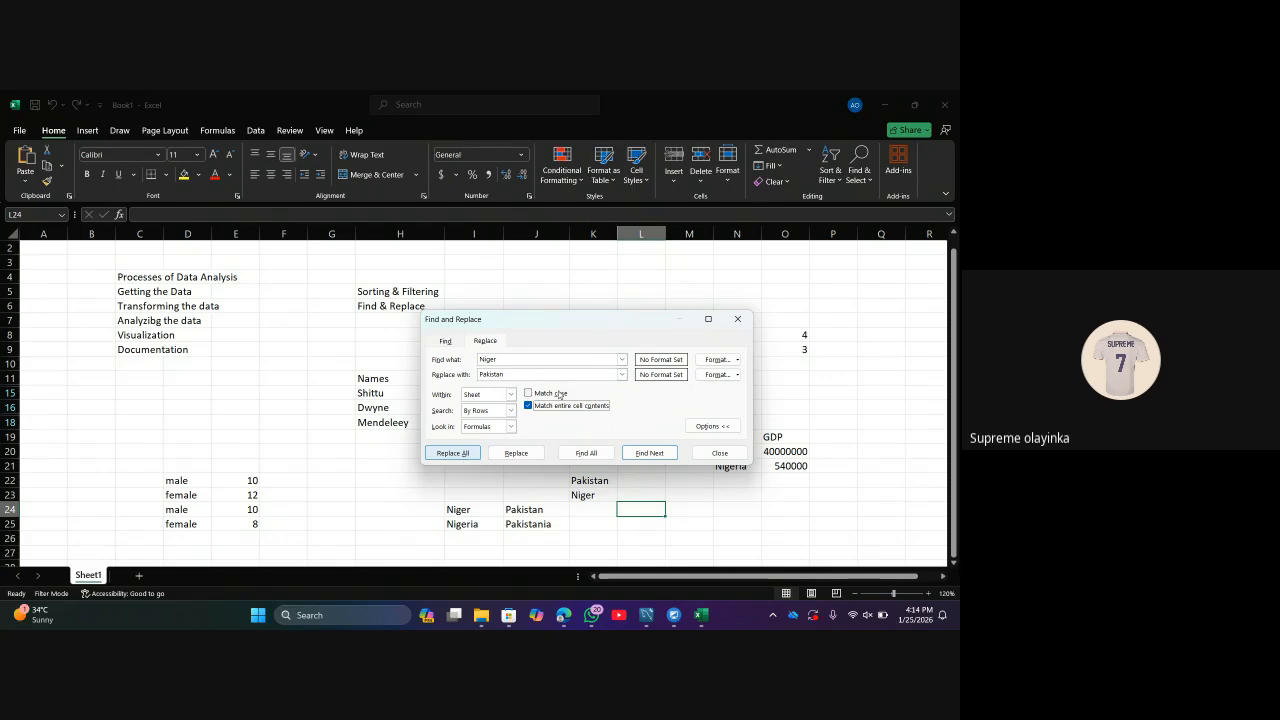
pyautogui.click(737, 320)
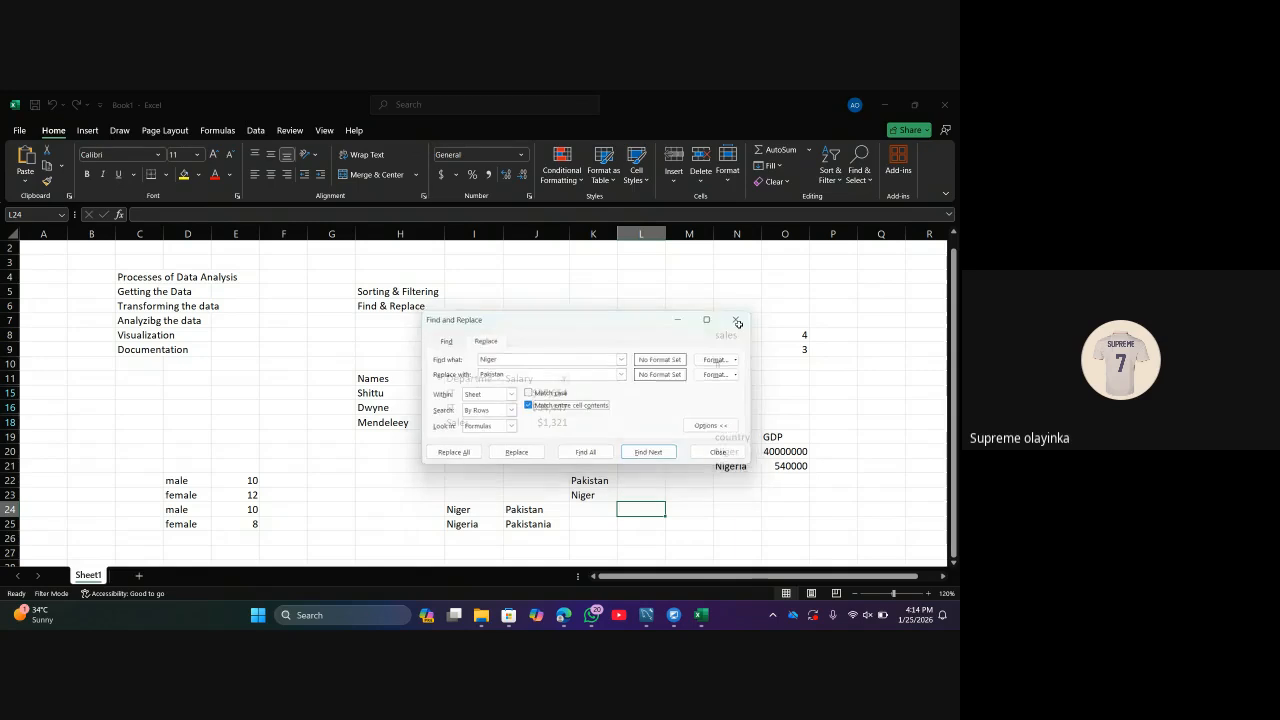
# Undo the two entries in cells J24 and J25.
pyautogui.hotkey('ctrl', 'z')
pyautogui.hotkey('ctrl', 'z')
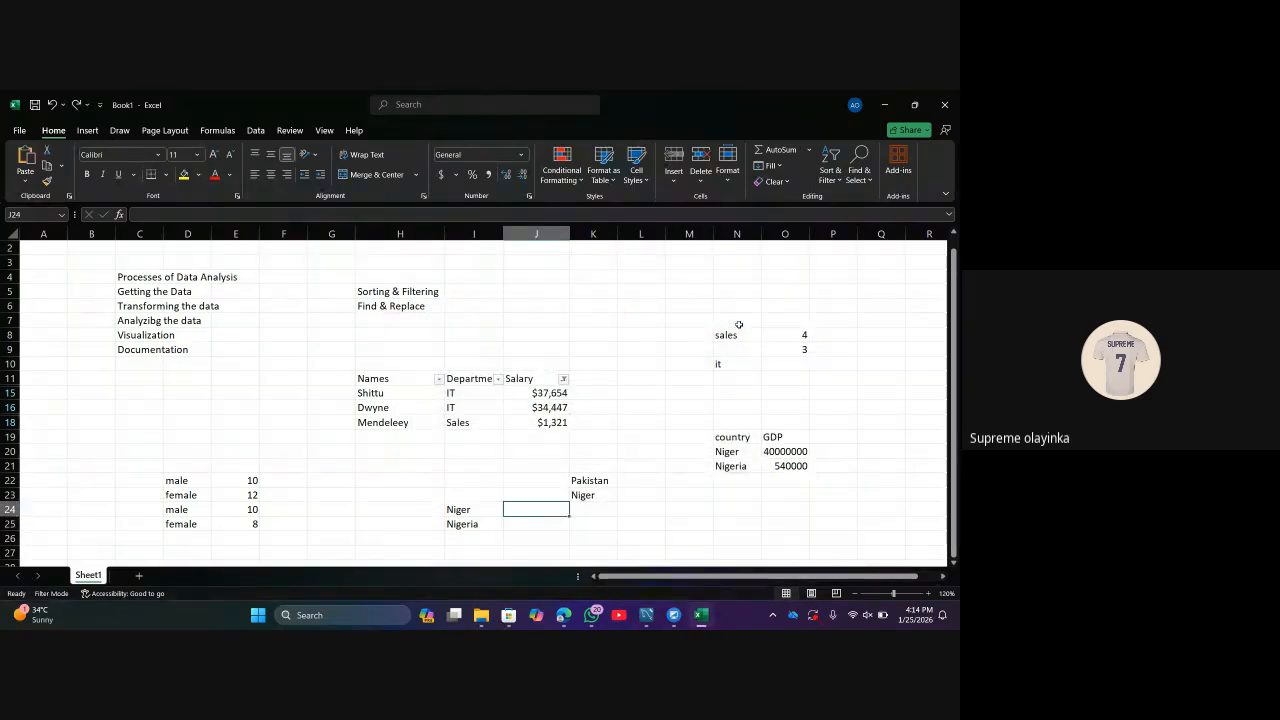
# Switch to the Women_Abuse_Global_7000_Rows workbook and look through the Country filter values for Pakistan and Pakistania.
pyautogui.moveTo(701, 612)
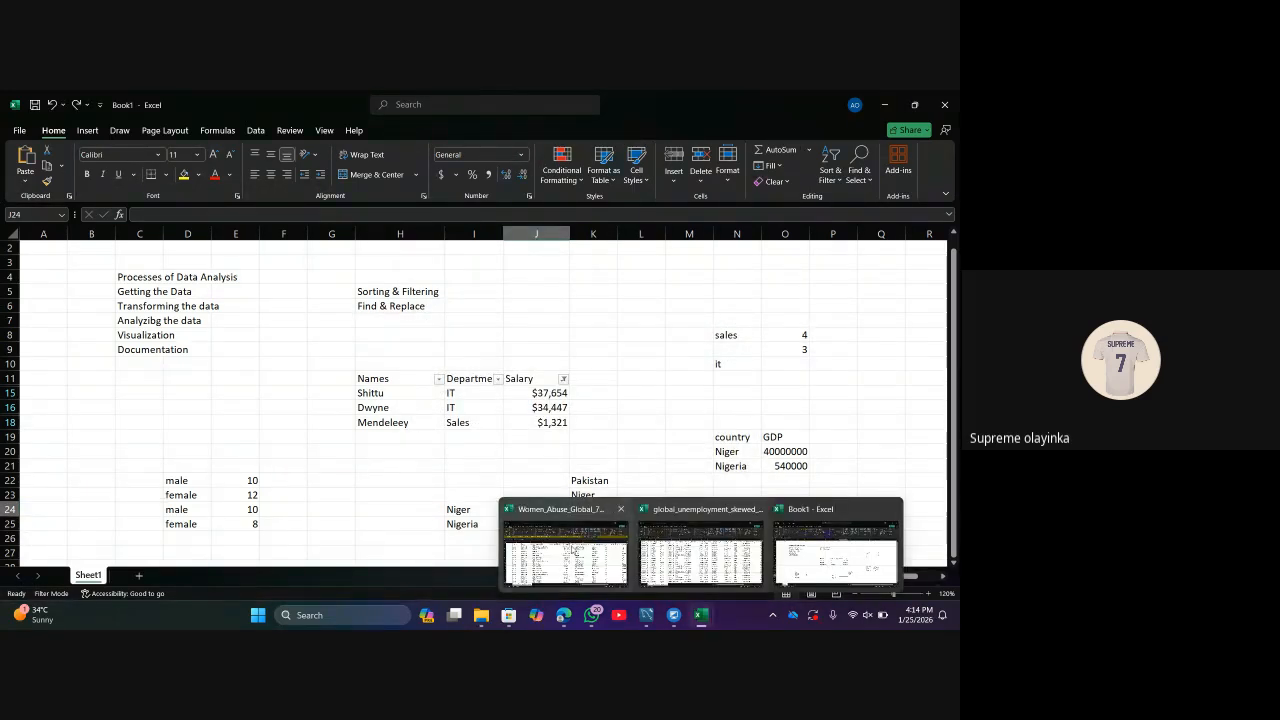
pyautogui.moveTo(572, 550)
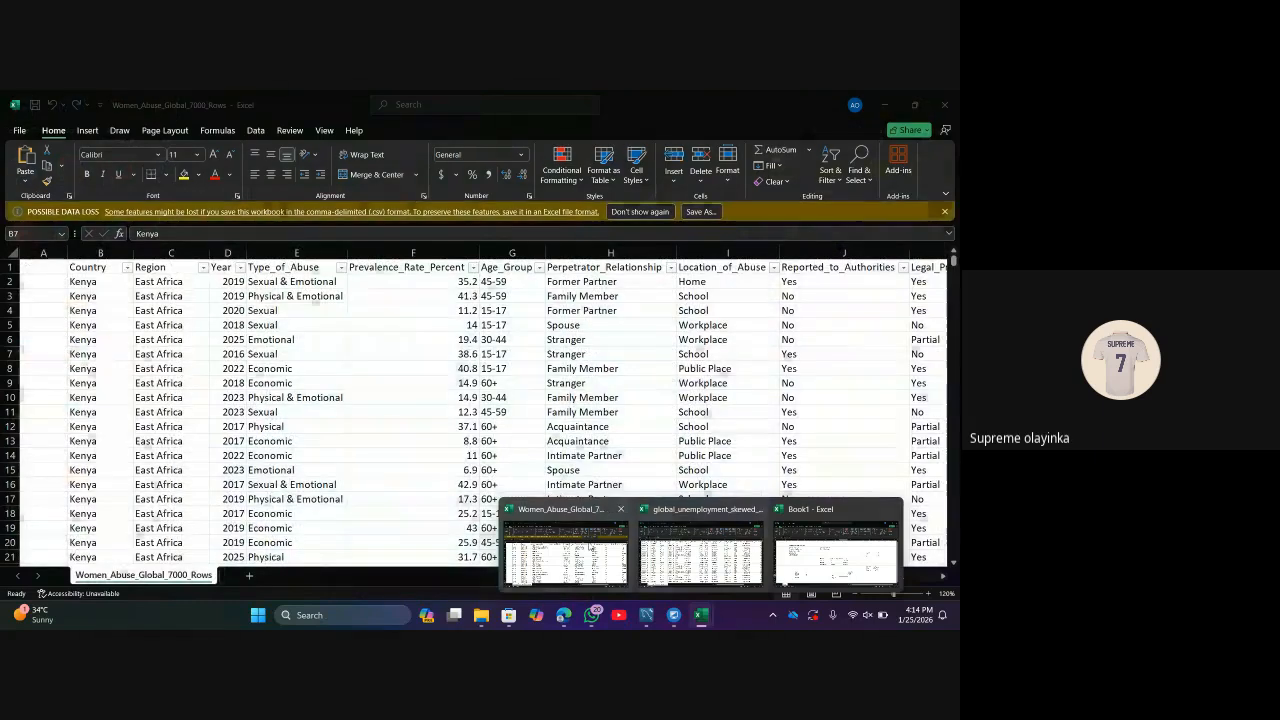
pyautogui.click(590, 546)
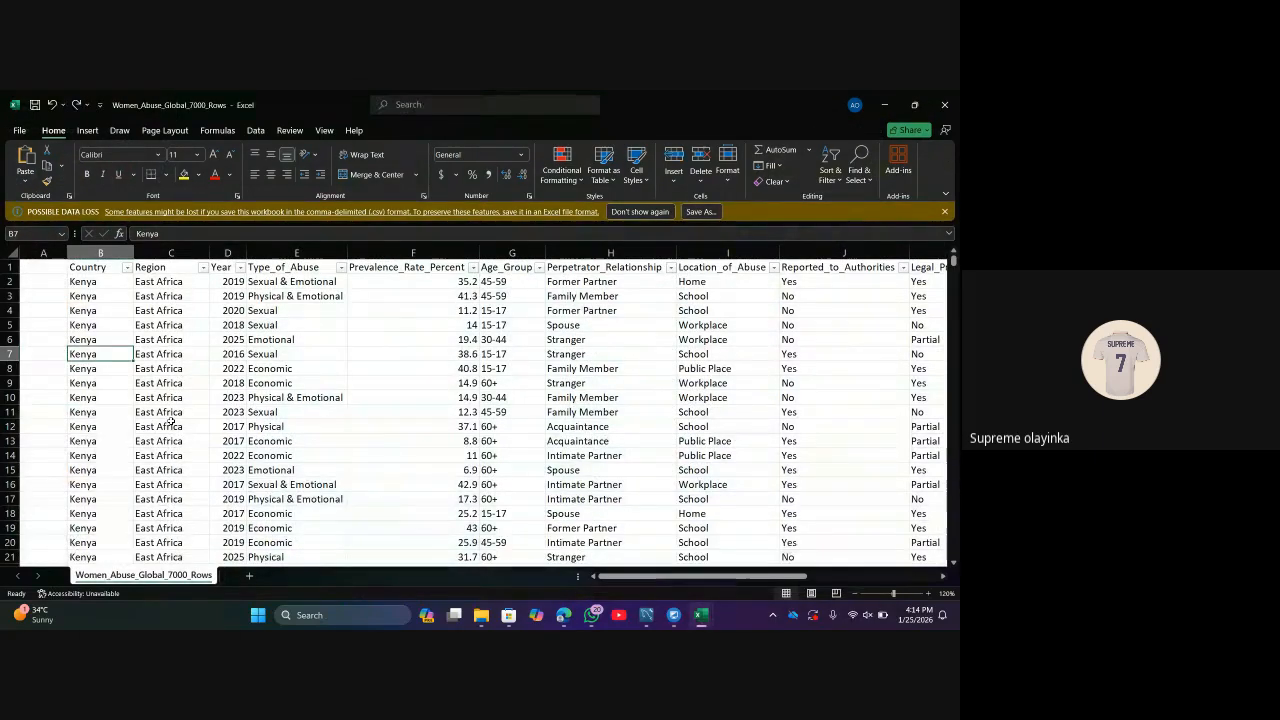
pyautogui.click(127, 267)
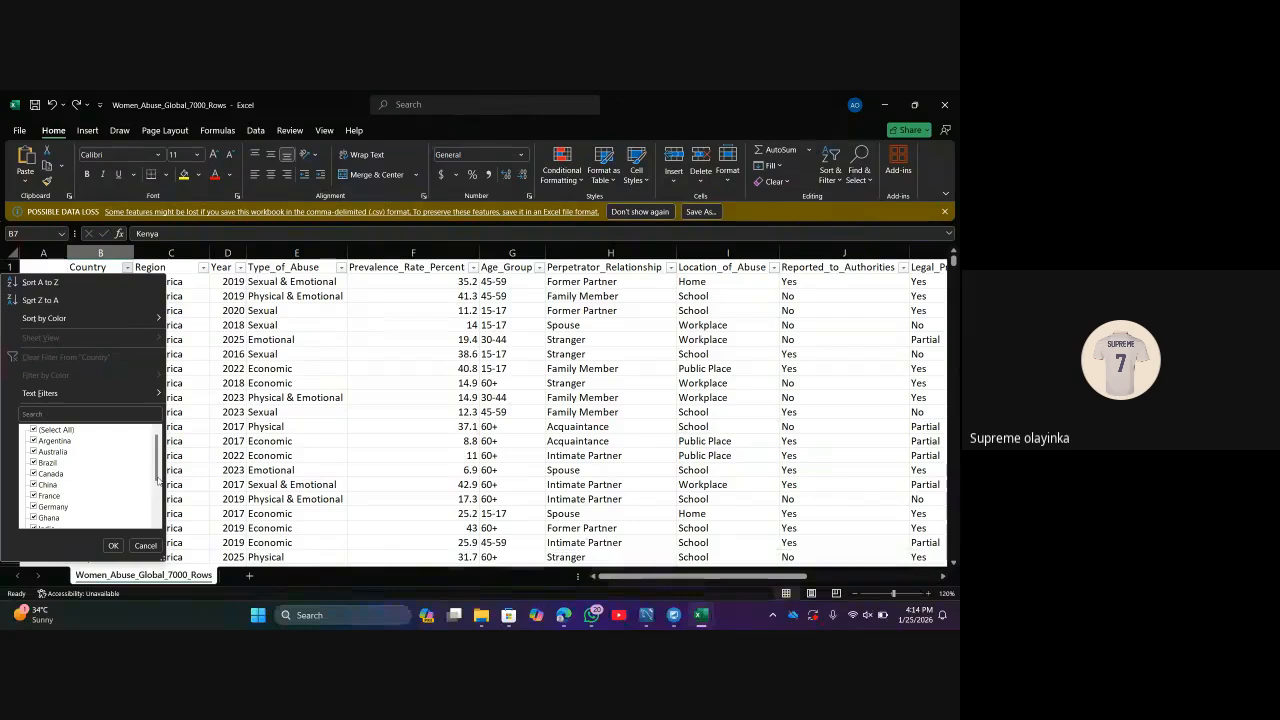
pyautogui.moveTo(158, 479); pyautogui.dragTo(158, 516)
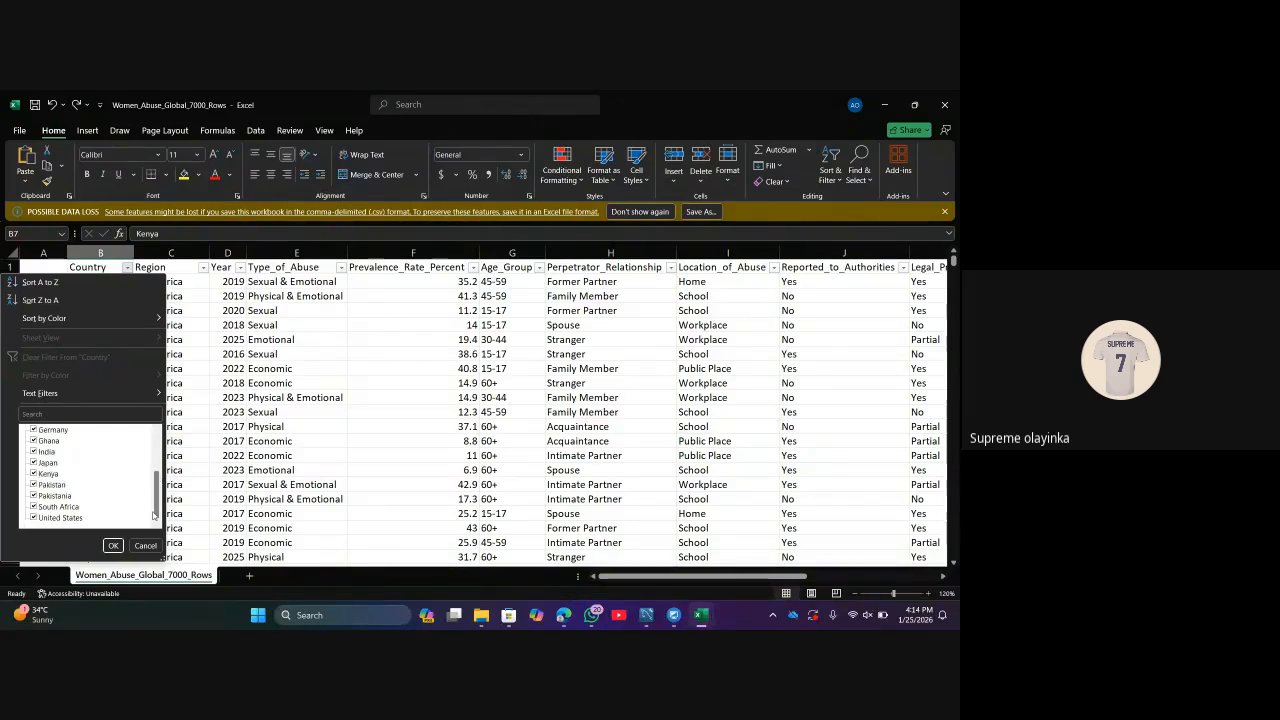
# Switch to Book1 and undo the Niger and Nigeria sample entries and the earlier partial-match replacement of Niger with Pakistan.
pyautogui.click(322, 396)
pyautogui.hotkey('alt', 'Tab')
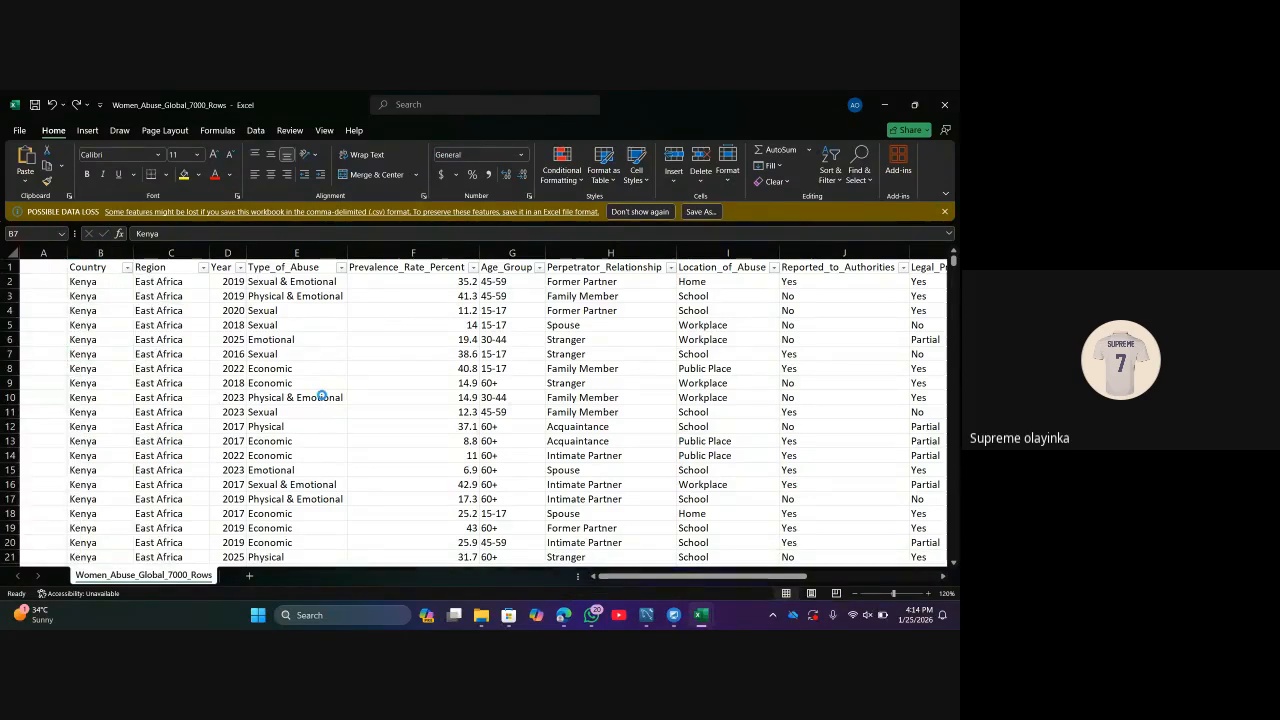
pyautogui.hotkey('ctrl', 'z')
pyautogui.hotkey('ctrl', 'z')
pyautogui.hotkey('ctrl', 'z')
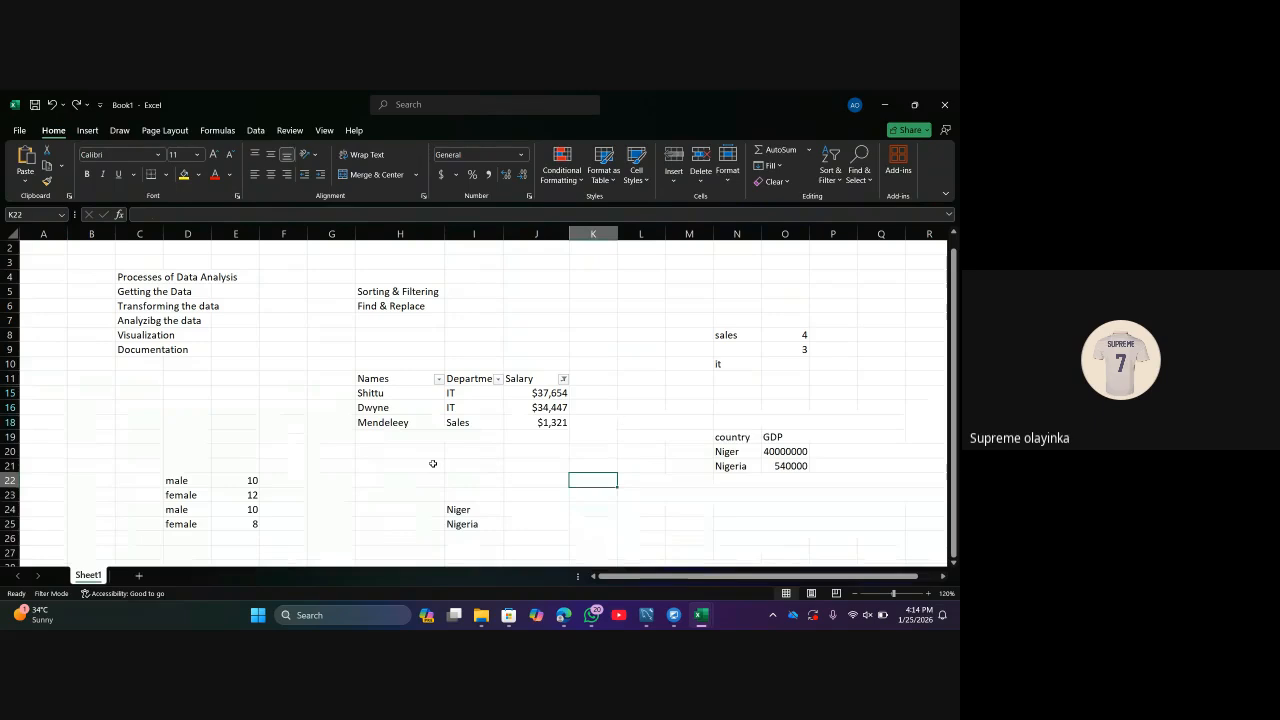
# Return to the Women_Abuse_Global_7000_Rows workbook and check the Country filter values for Niger and Nigeria.
pyautogui.hotkey('alt', 'Tab')
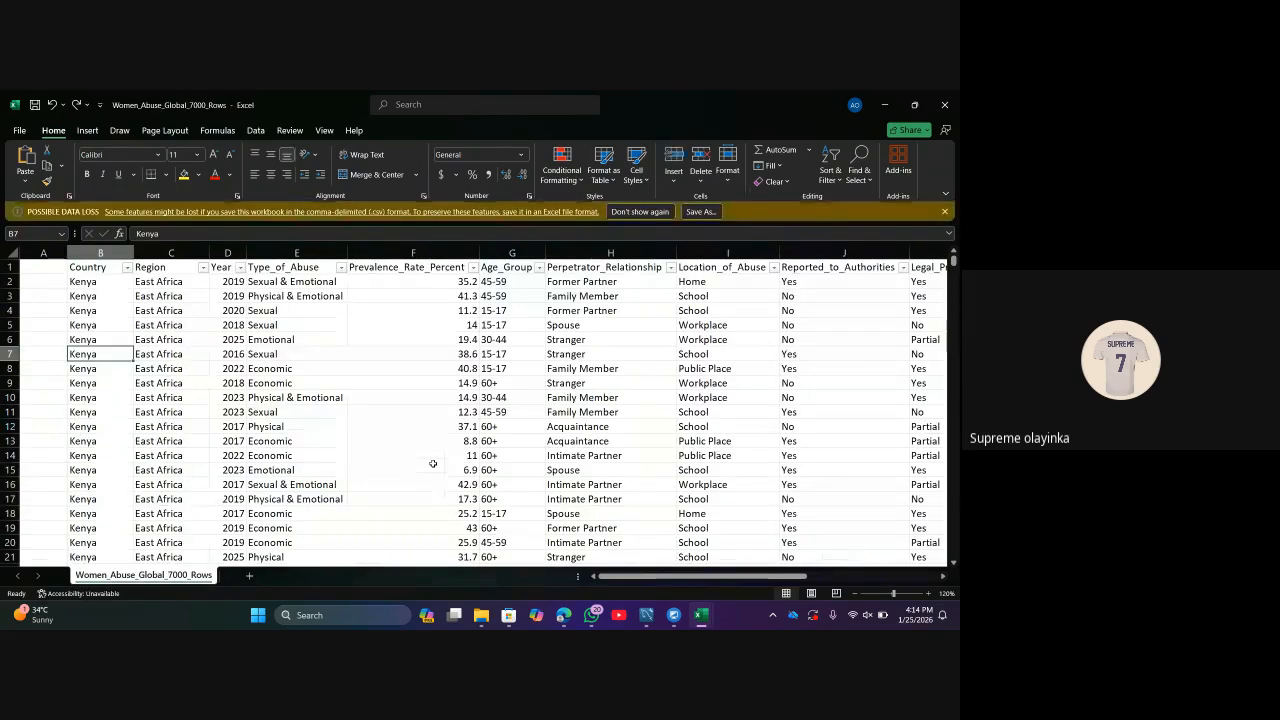
pyautogui.click(127, 268)
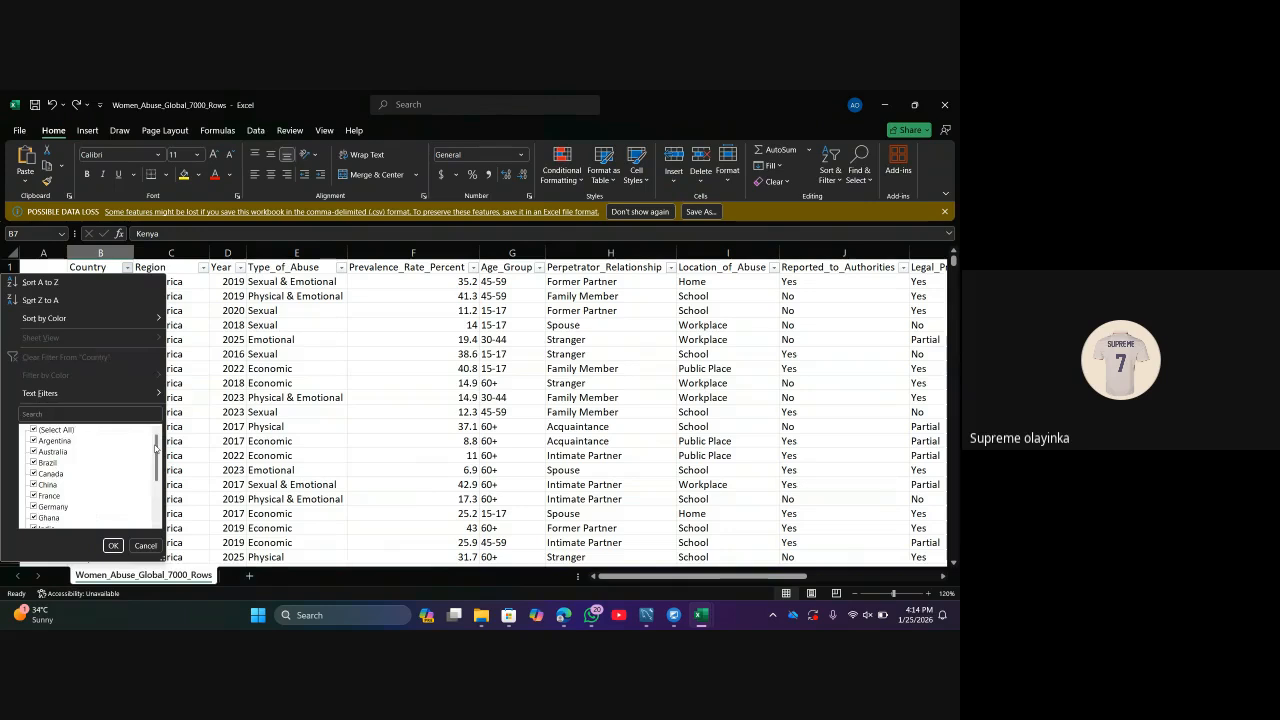
pyautogui.scroll(-3, 148, 495)
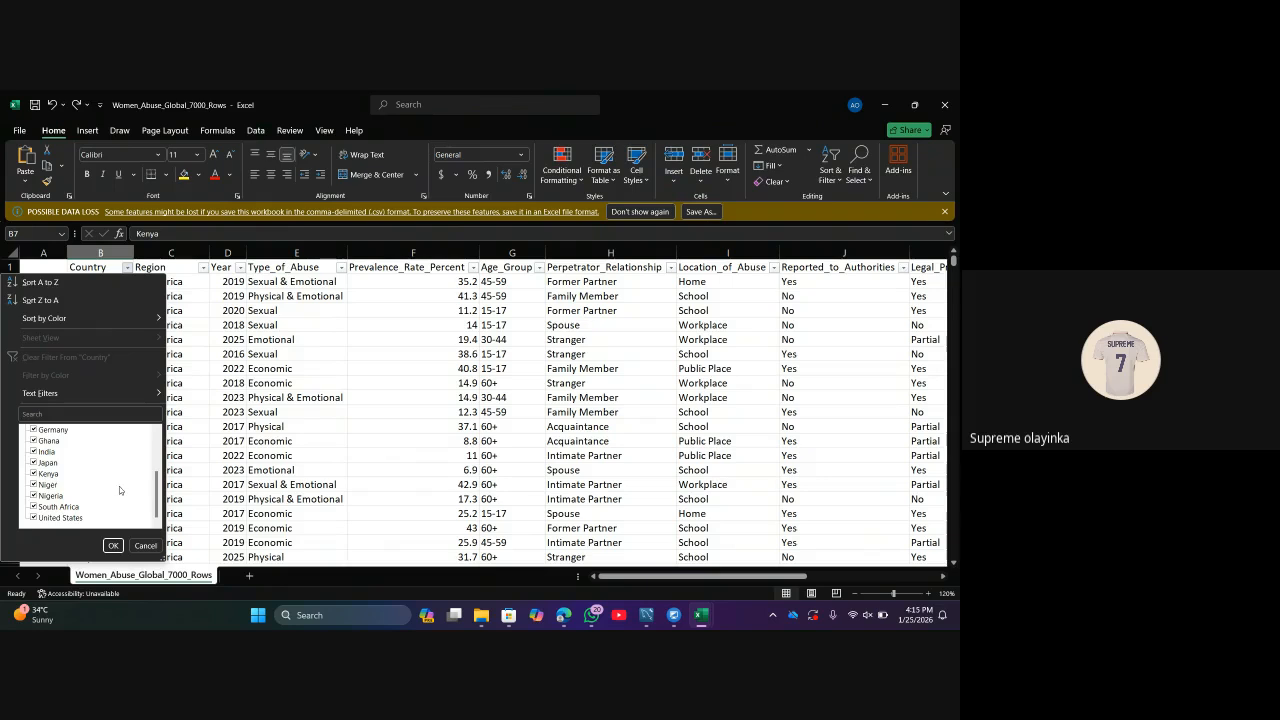
pyautogui.click(235, 430)
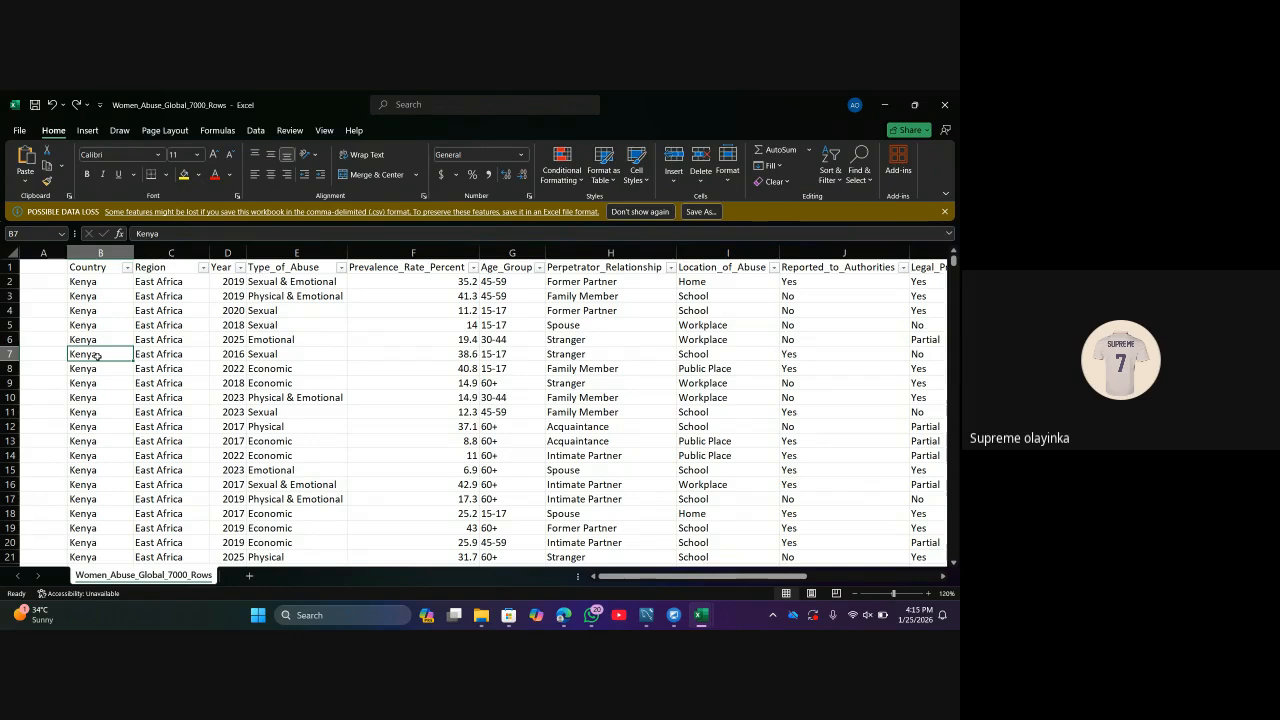
# Replace all cells containing exactly "Niger" with "Pakistan", matching entire cell contents, and close Find and Replace.
pyautogui.hotkey('ctrl', 'h')
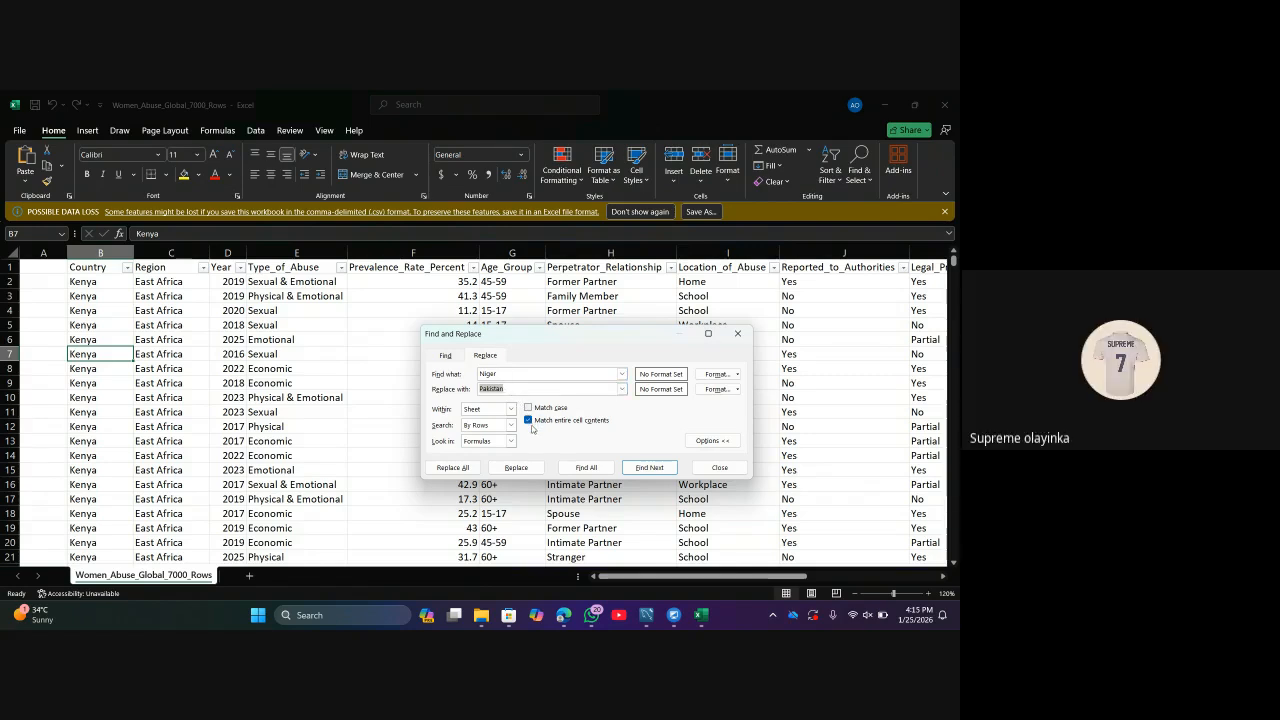
pyautogui.click(473, 469)
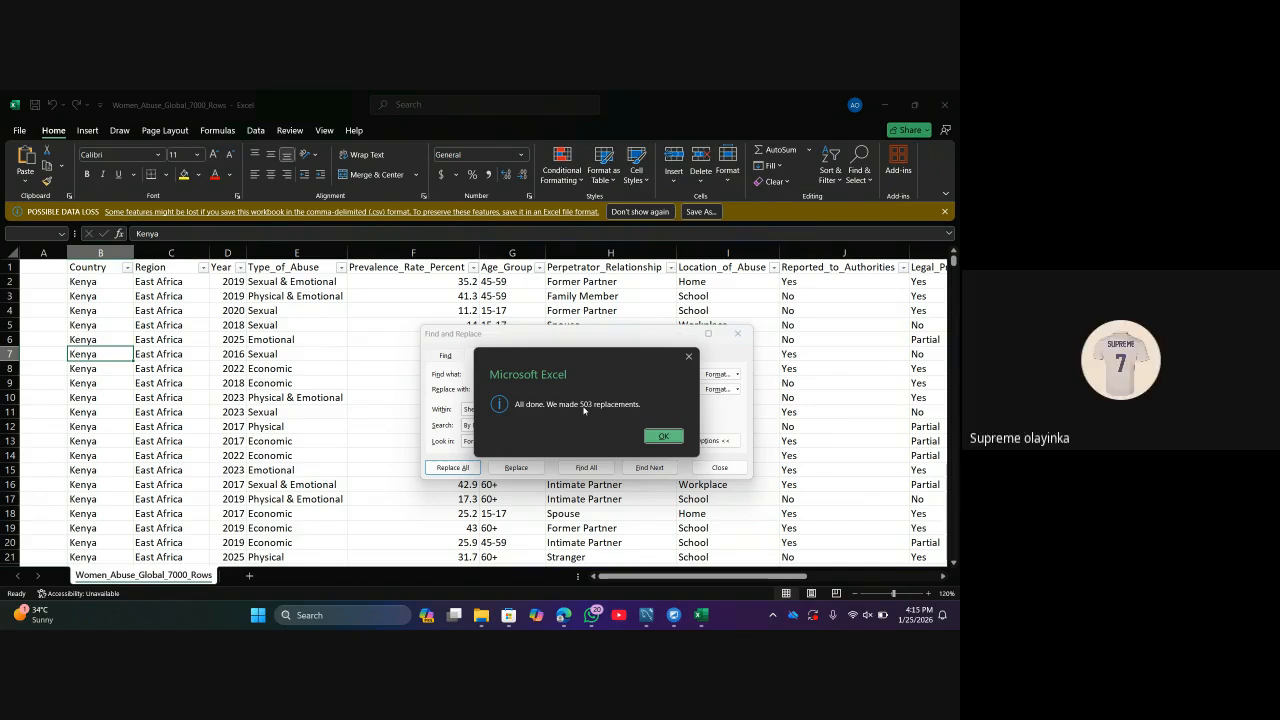
pyautogui.click(663, 436)
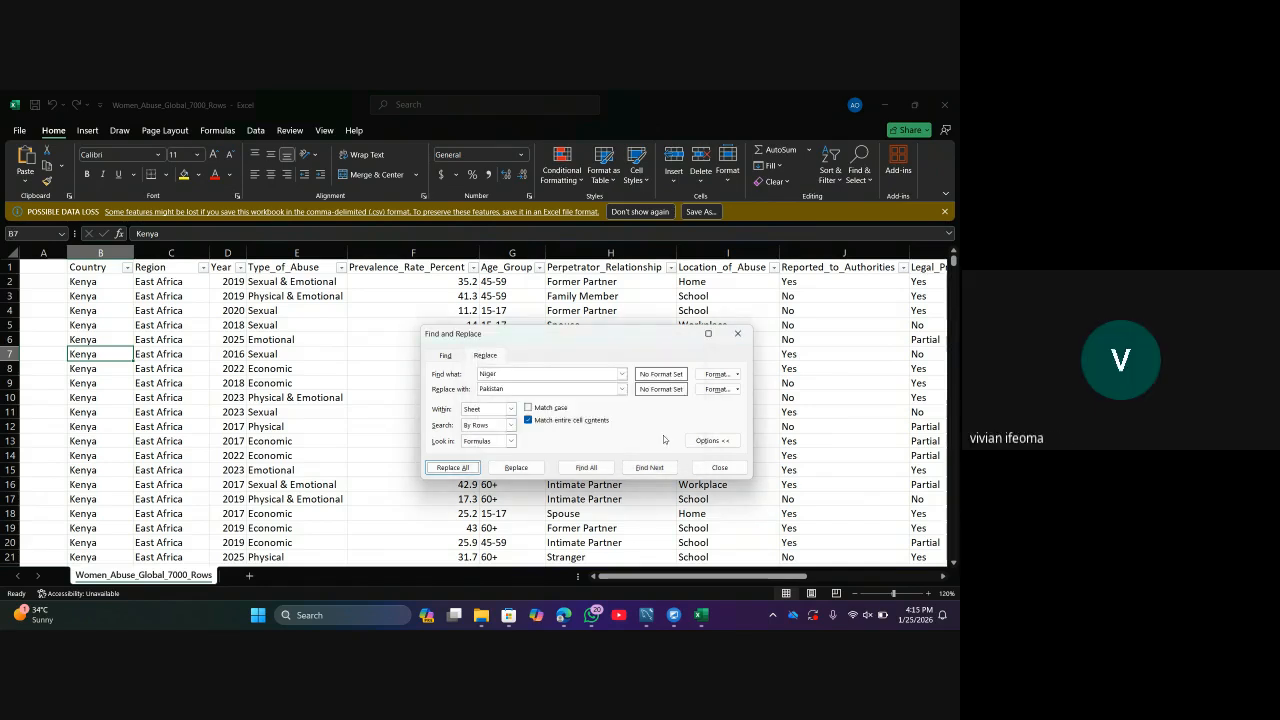
pyautogui.click(736, 333)
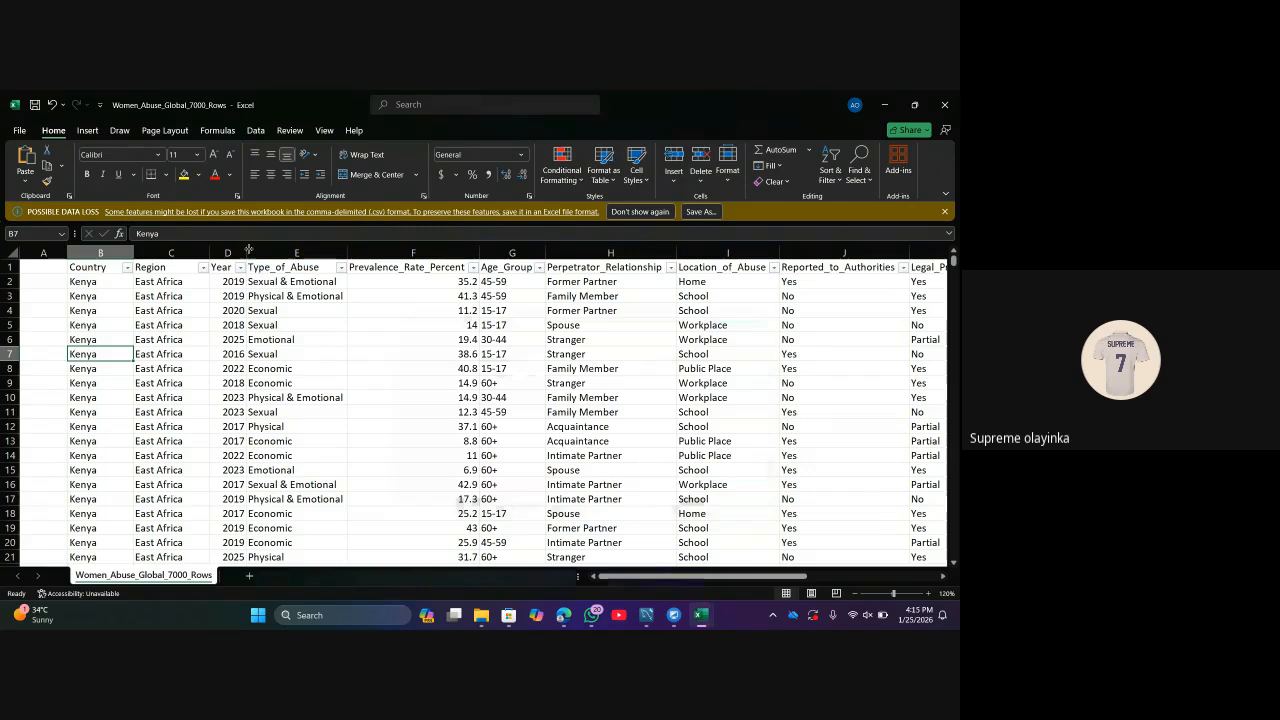
# Check the Country filter values for Nigeria and Pakistan, leaving all countries selected.
pyautogui.click(127, 268)
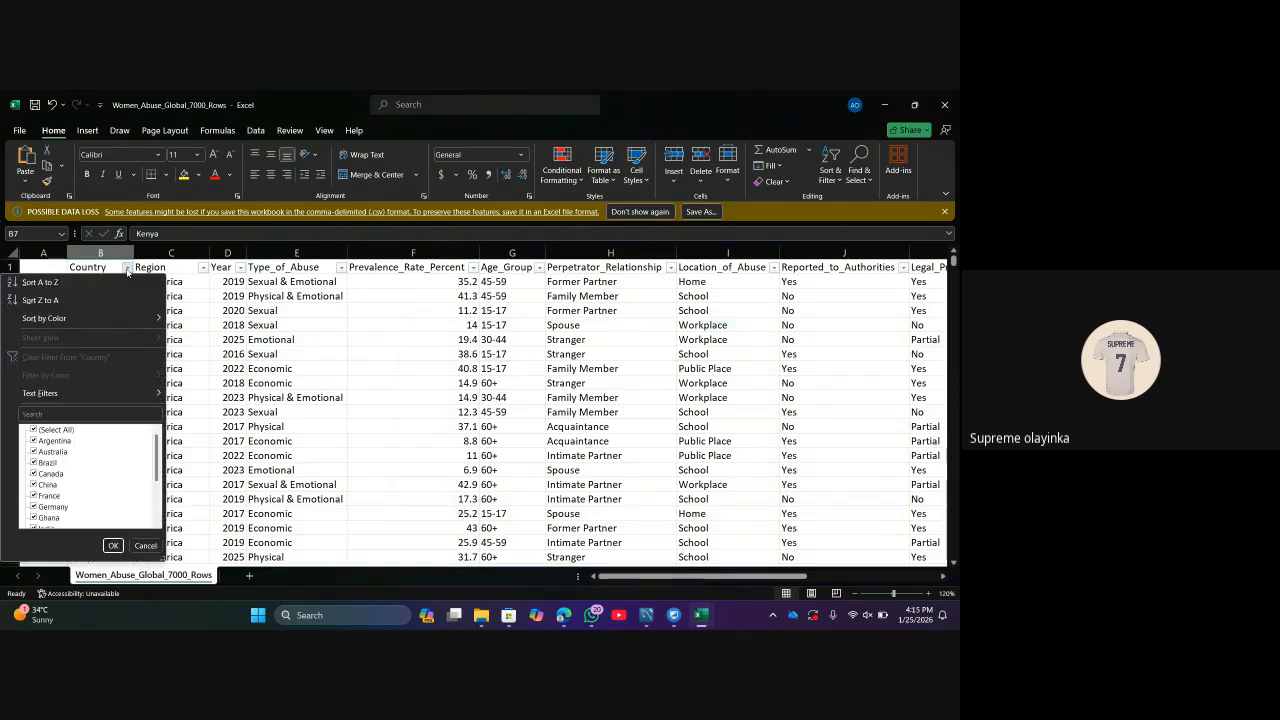
pyautogui.scroll(-3, 156, 460)
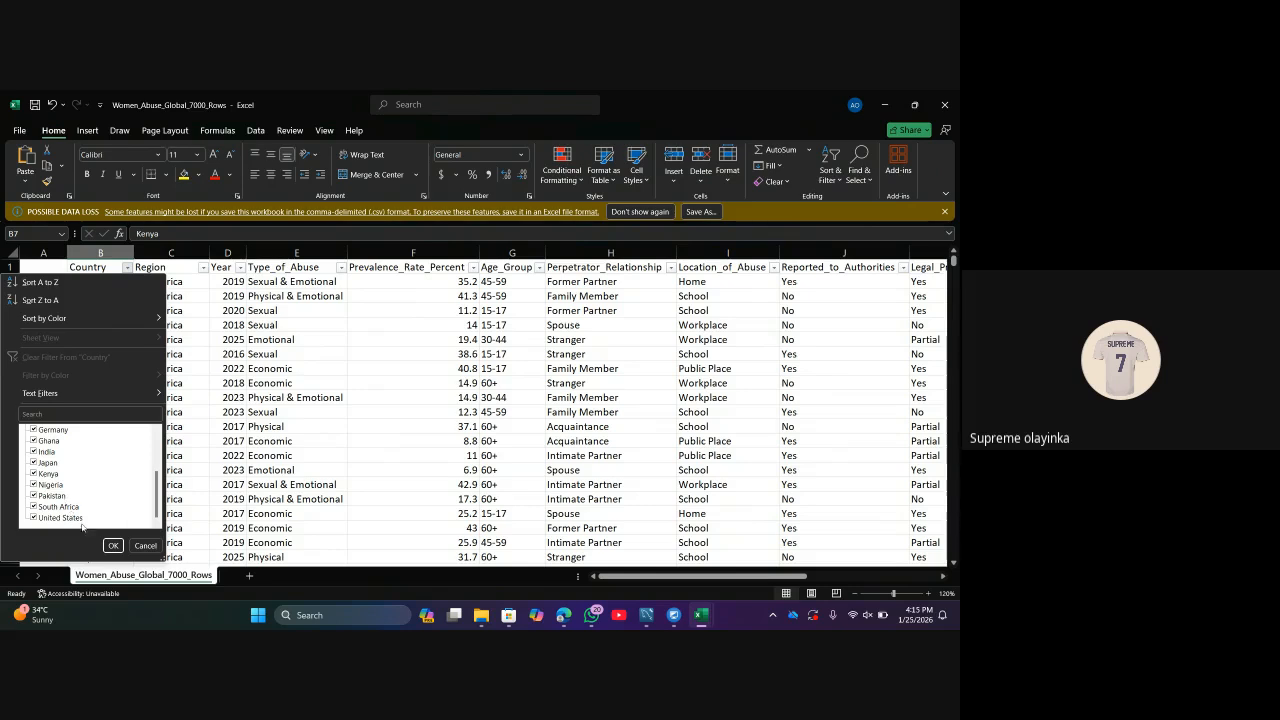
pyautogui.click(114, 545)
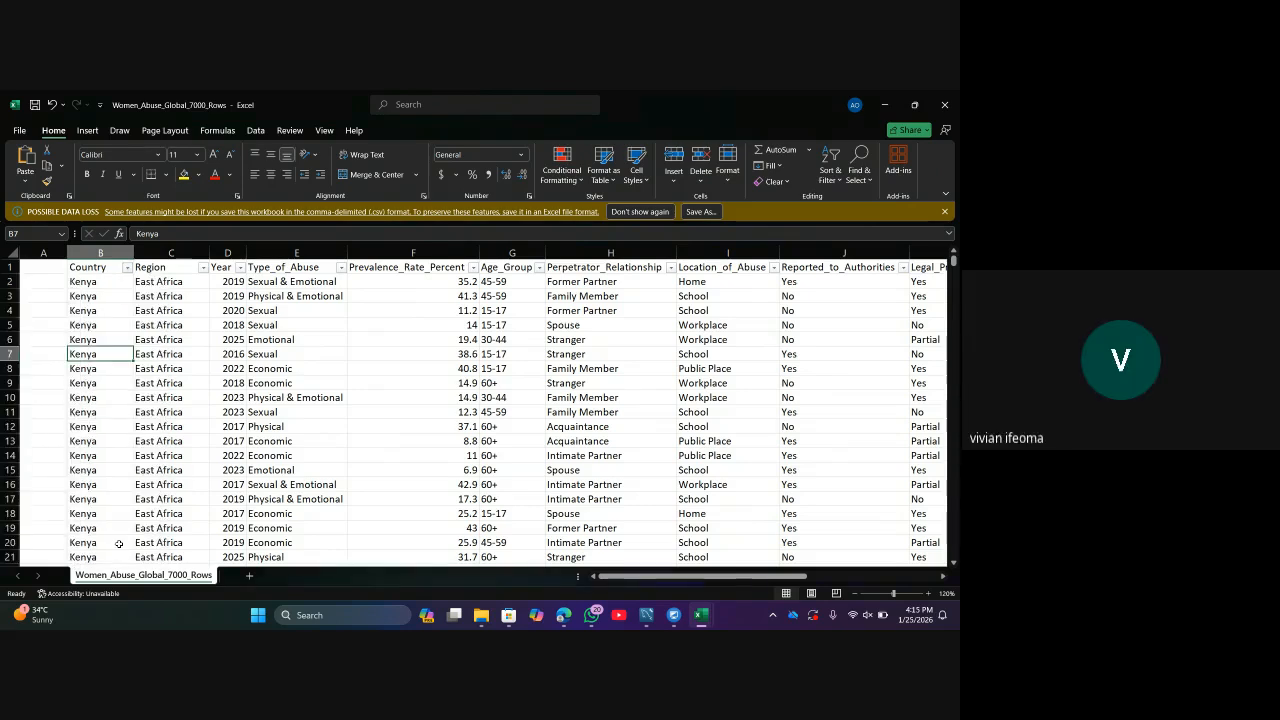
pyautogui.click(261, 496)
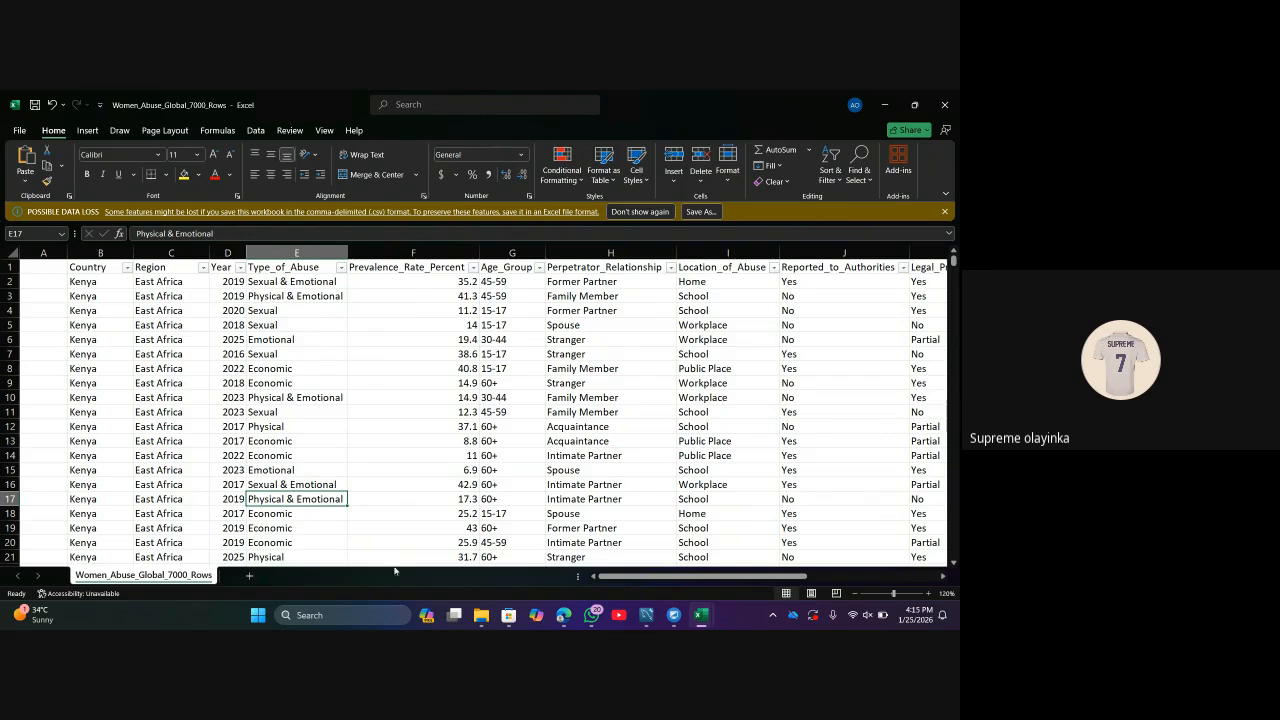
# Switch to the Book1 workbook and go through the listed processes of data analysis, from getting the data to documentation.
pyautogui.moveTo(701, 615)
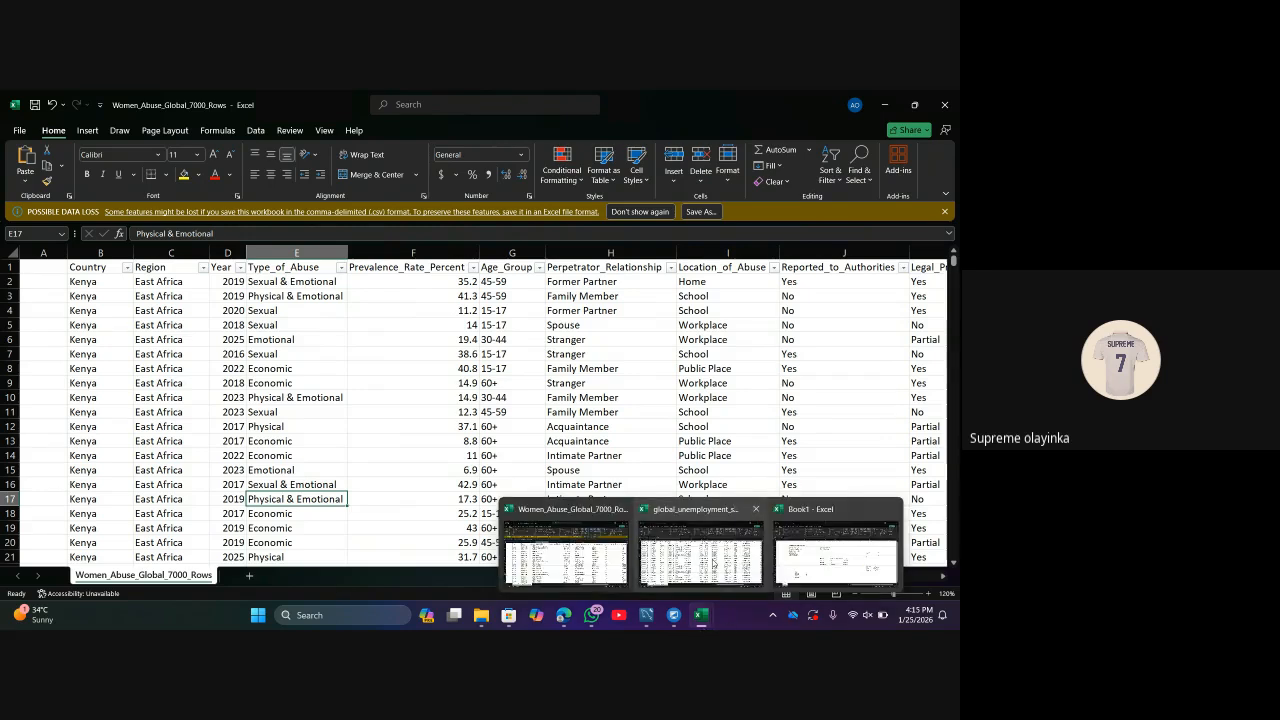
pyautogui.click(700, 555)
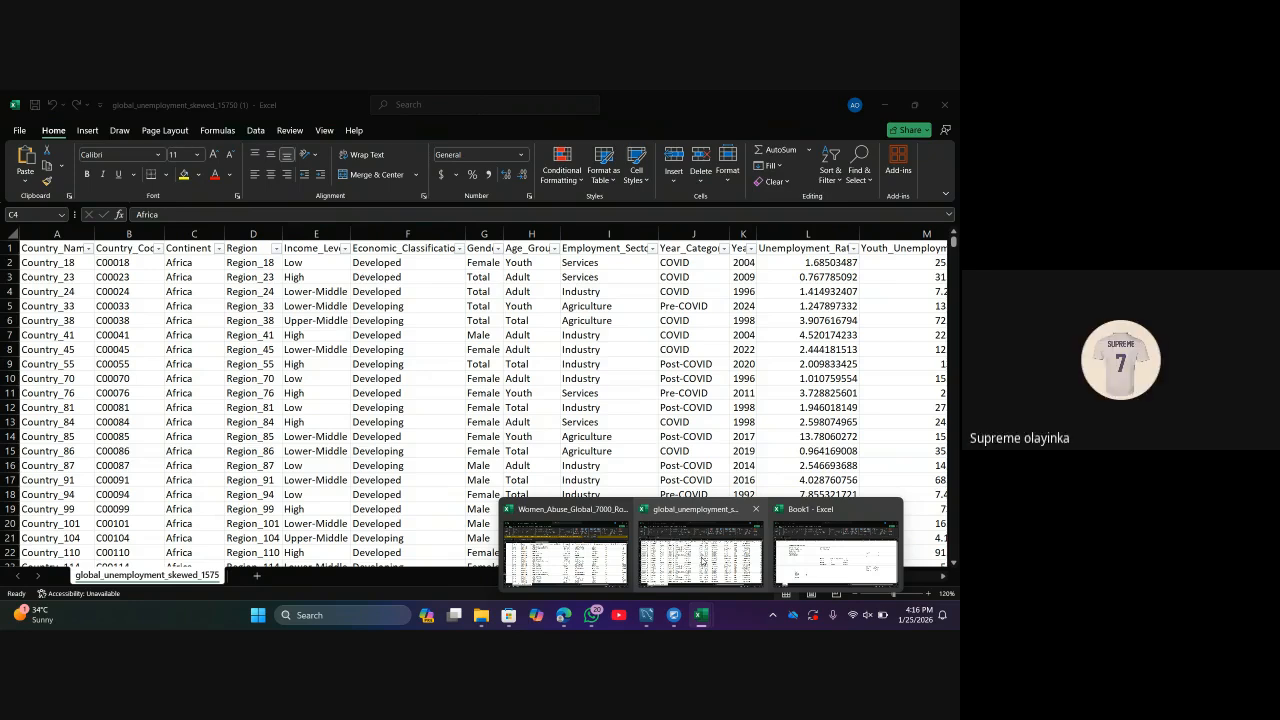
pyautogui.click(818, 549)
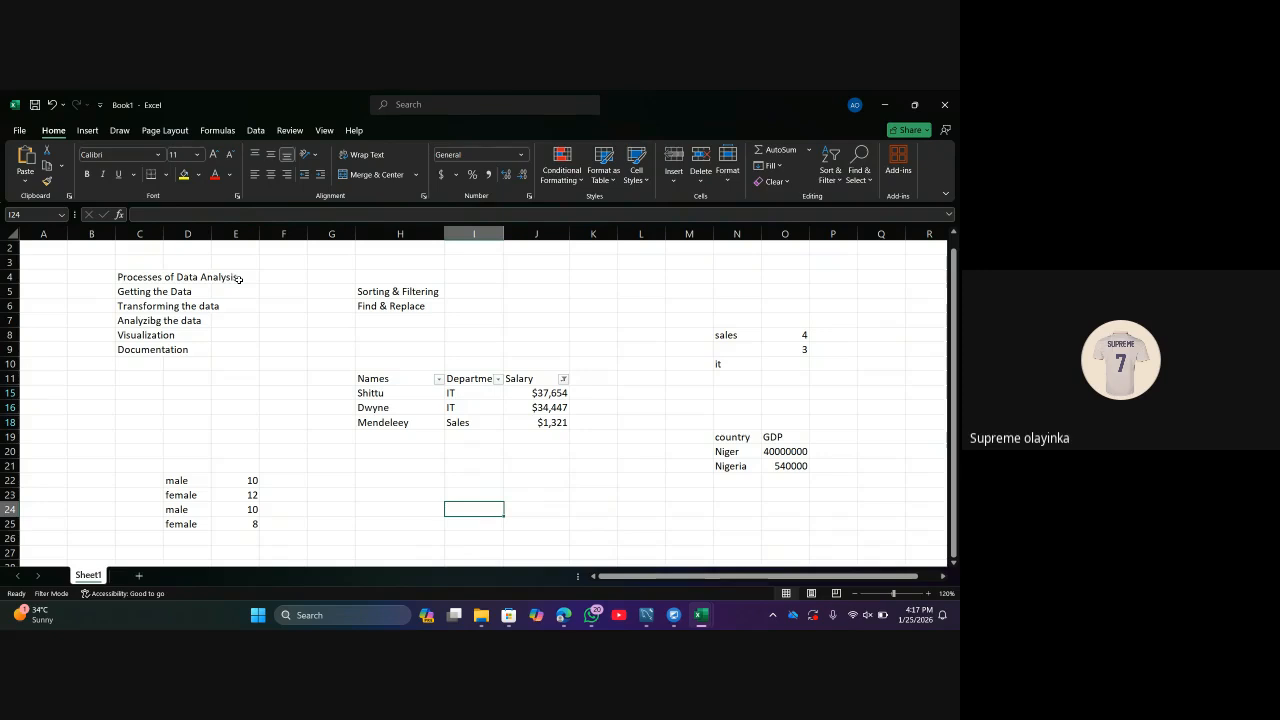
pyautogui.click(182, 299)
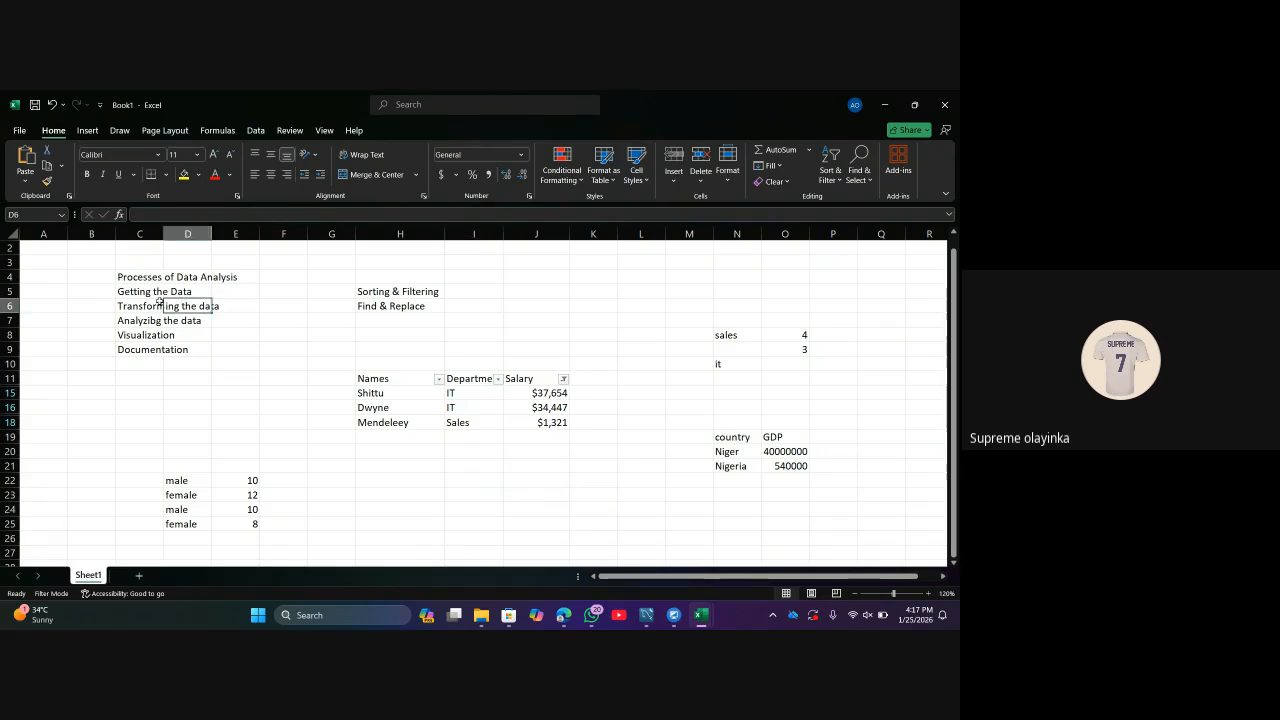
pyautogui.click(153, 301)
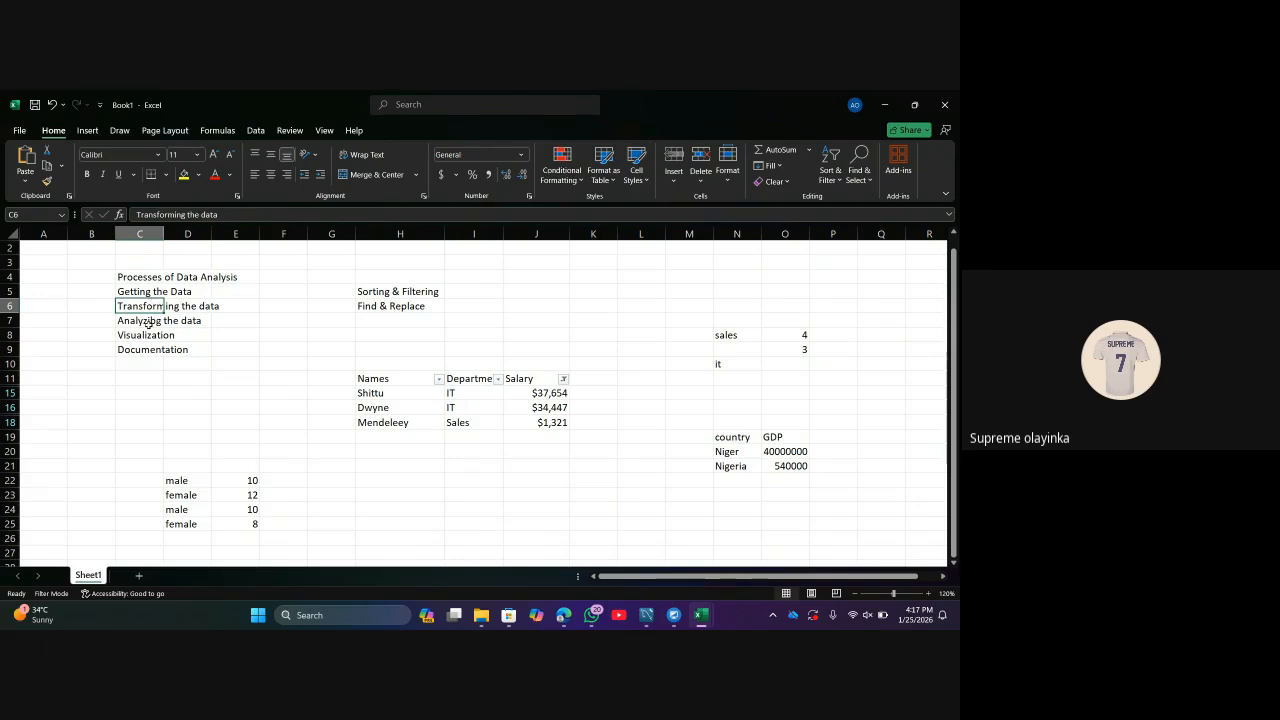
pyautogui.click(145, 340)
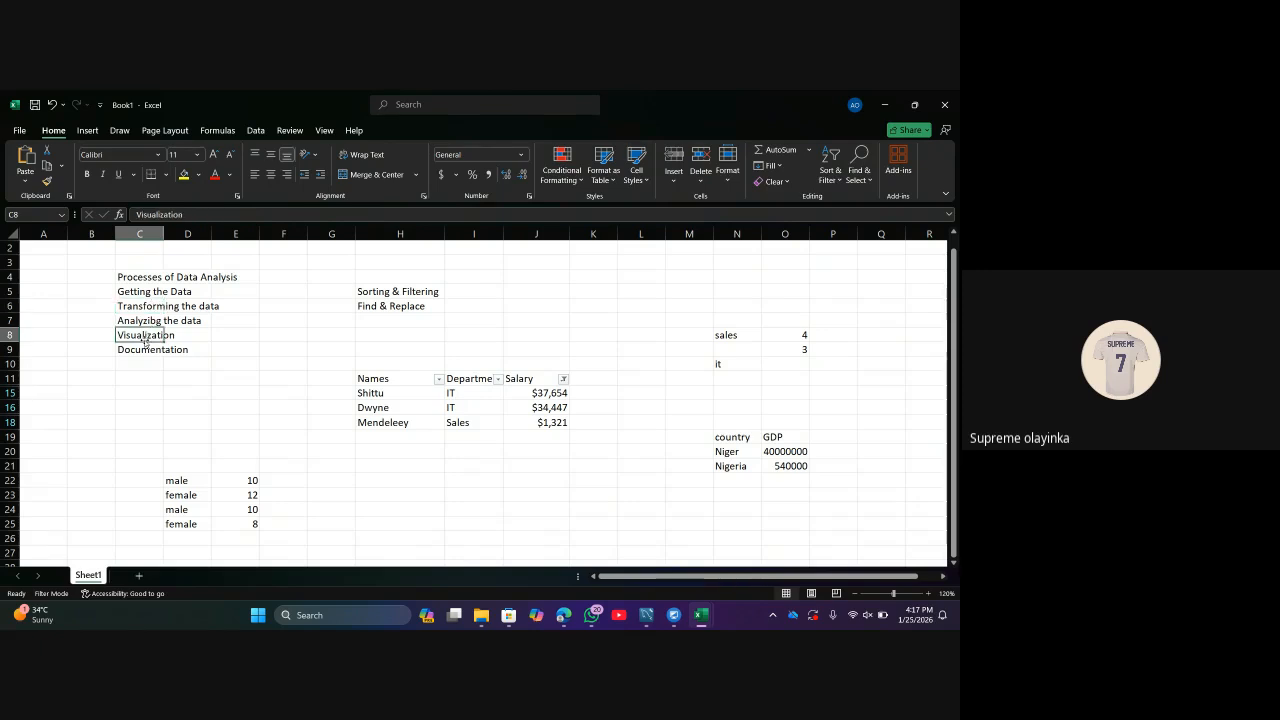
pyautogui.click(145, 354)
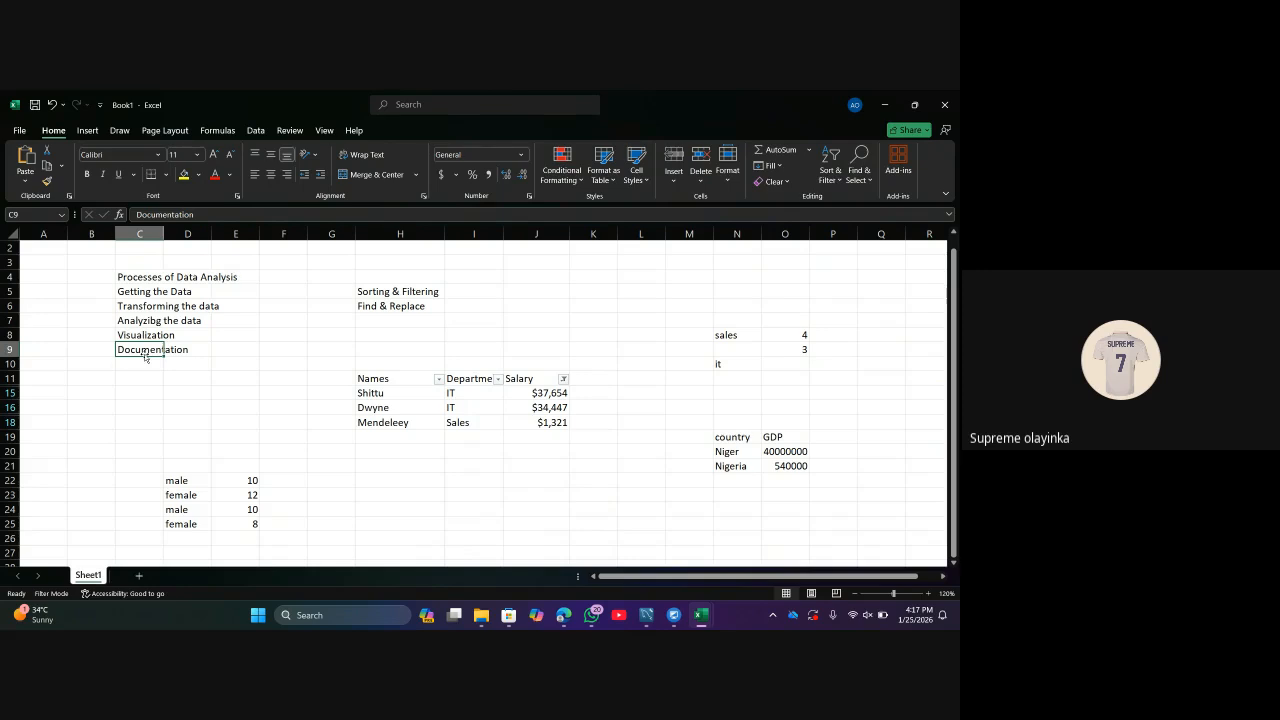
pyautogui.click(148, 290)
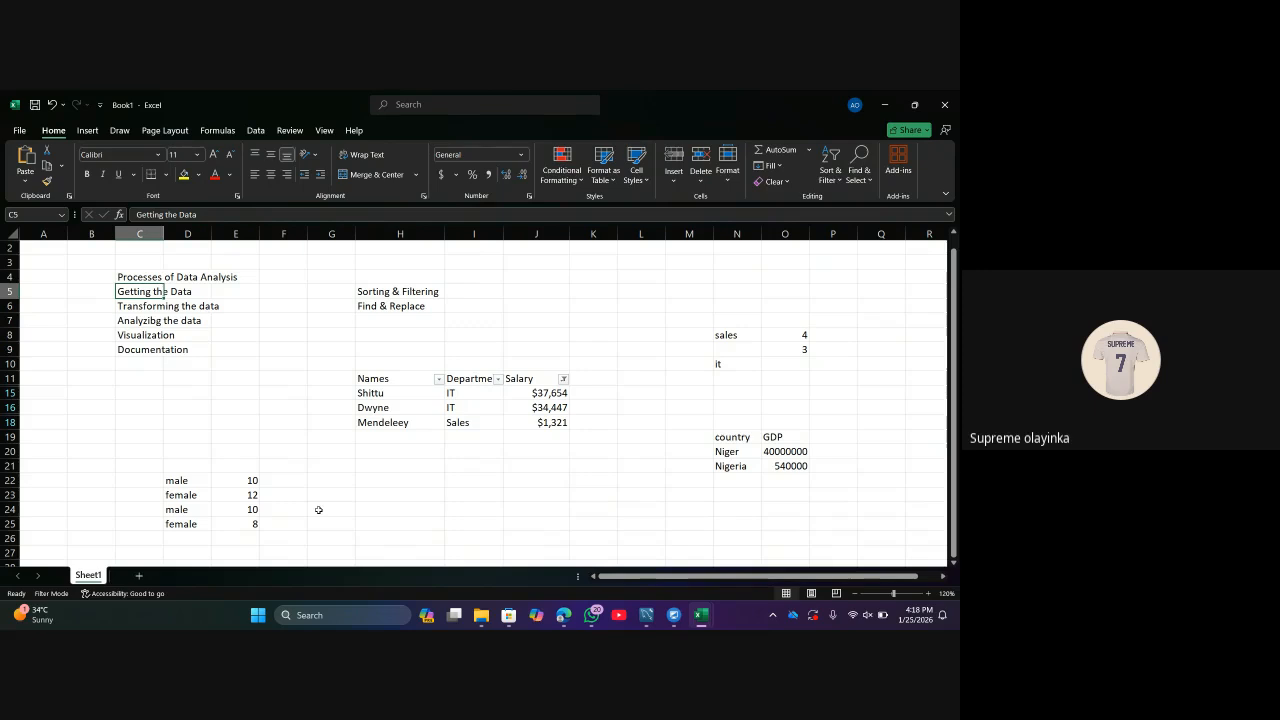
# Switch to the web browser, search for "drive" in a new tab and open Google Drive from the results.
pyautogui.moveTo(600, 621)
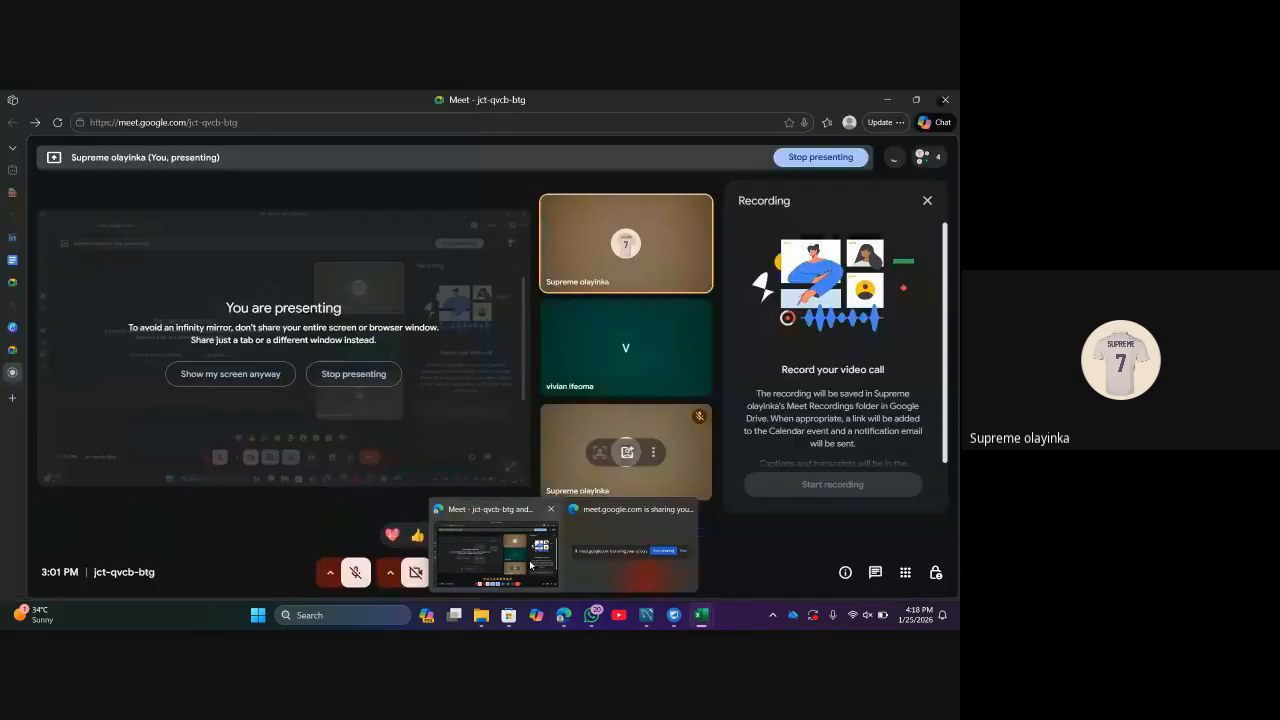
pyautogui.click(530, 565)
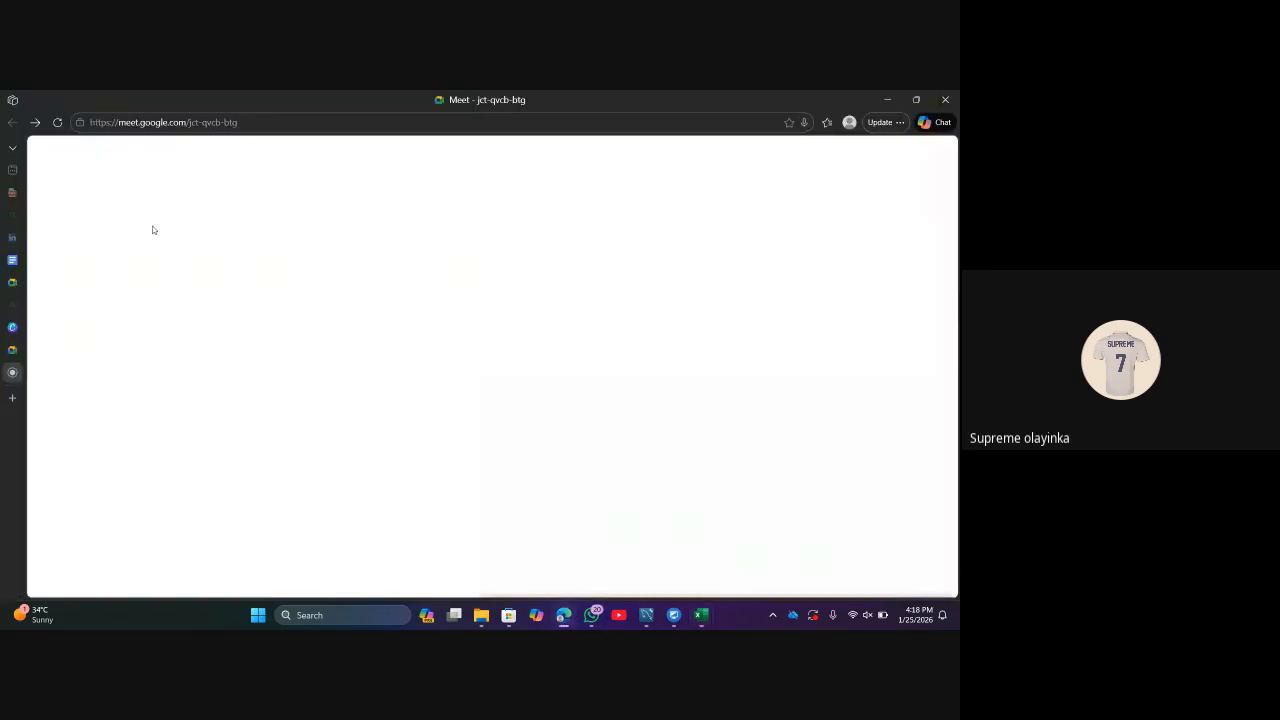
pyautogui.moveTo(12, 286)
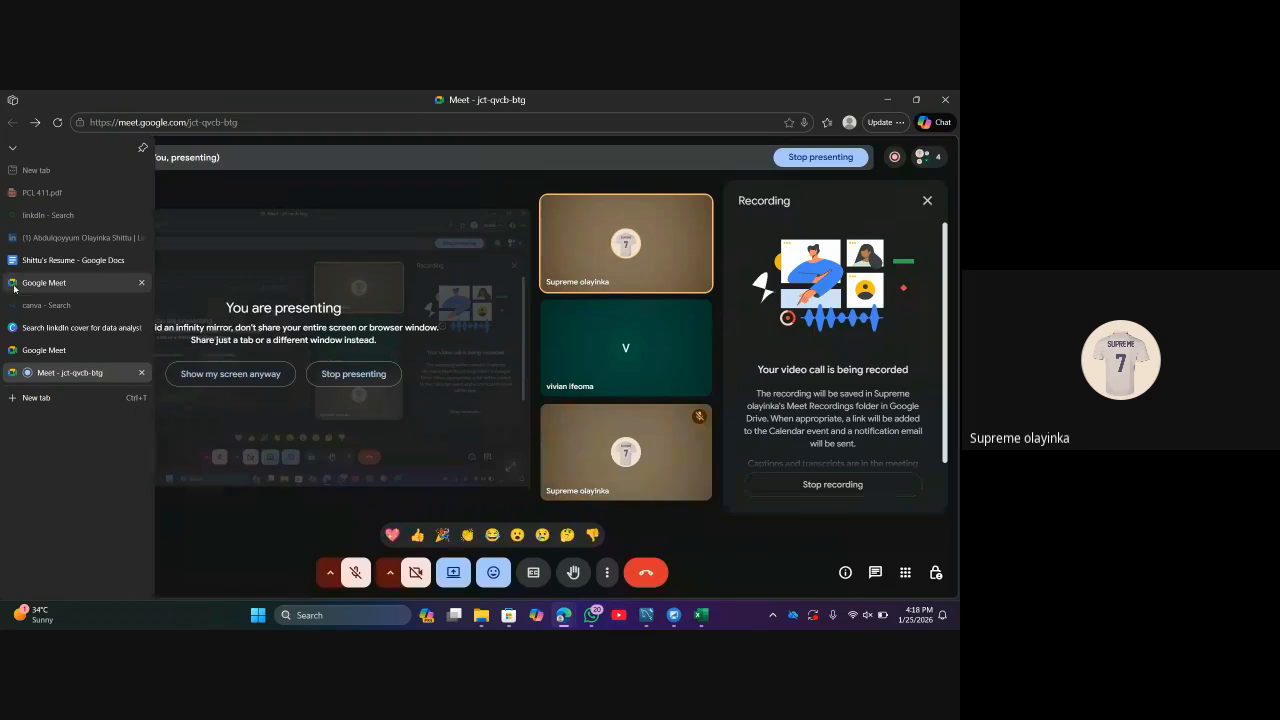
pyautogui.click(27, 405)
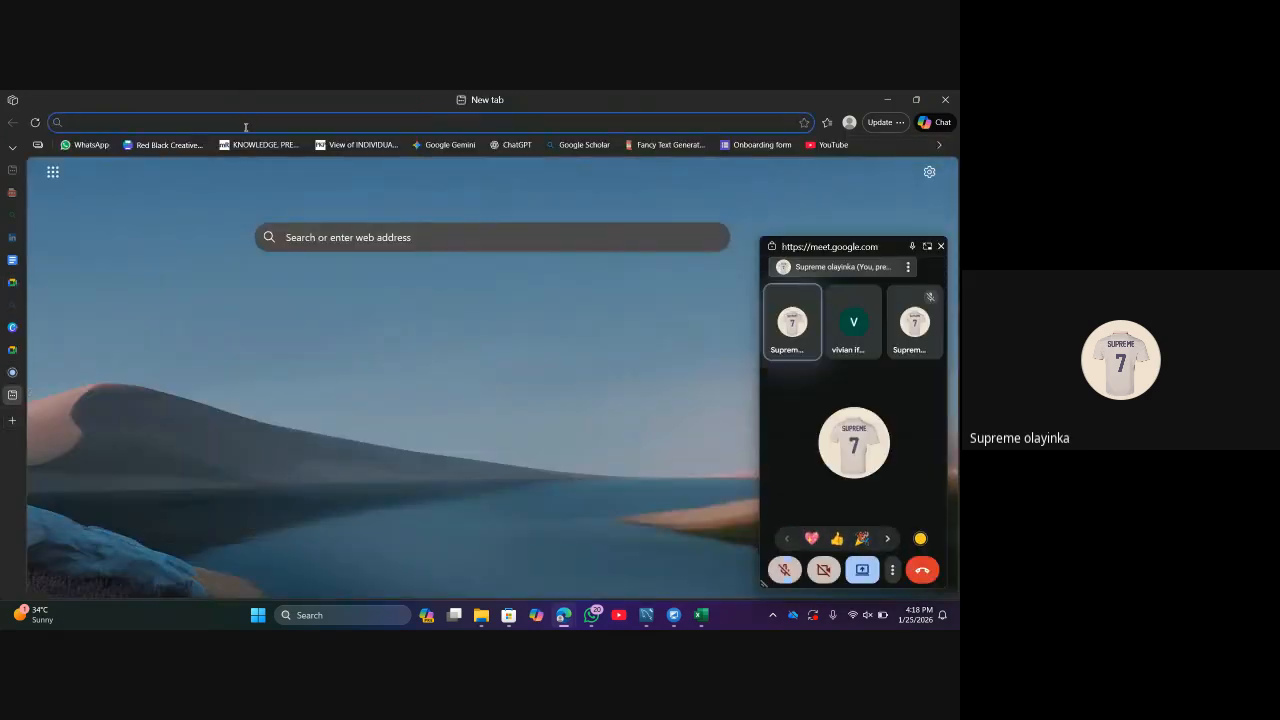
pyautogui.click(245, 124)
pyautogui.write('driv')
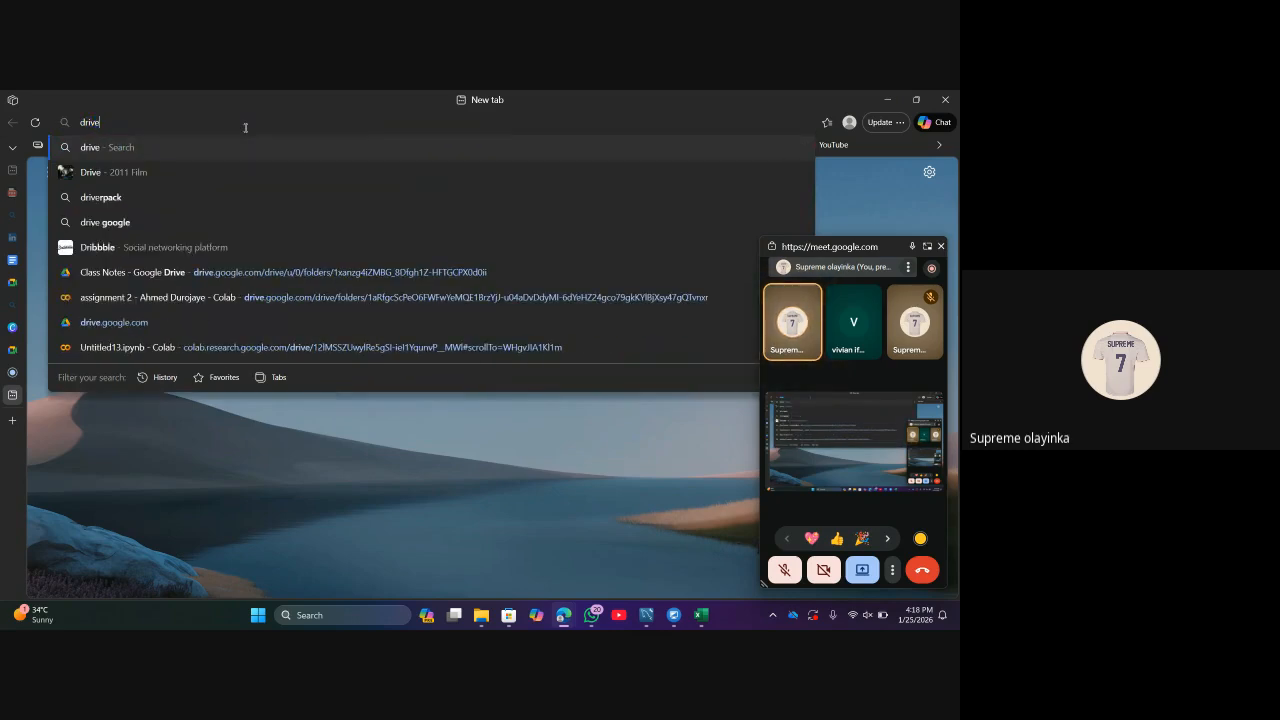
pyautogui.write('e')
pyautogui.press('Return')
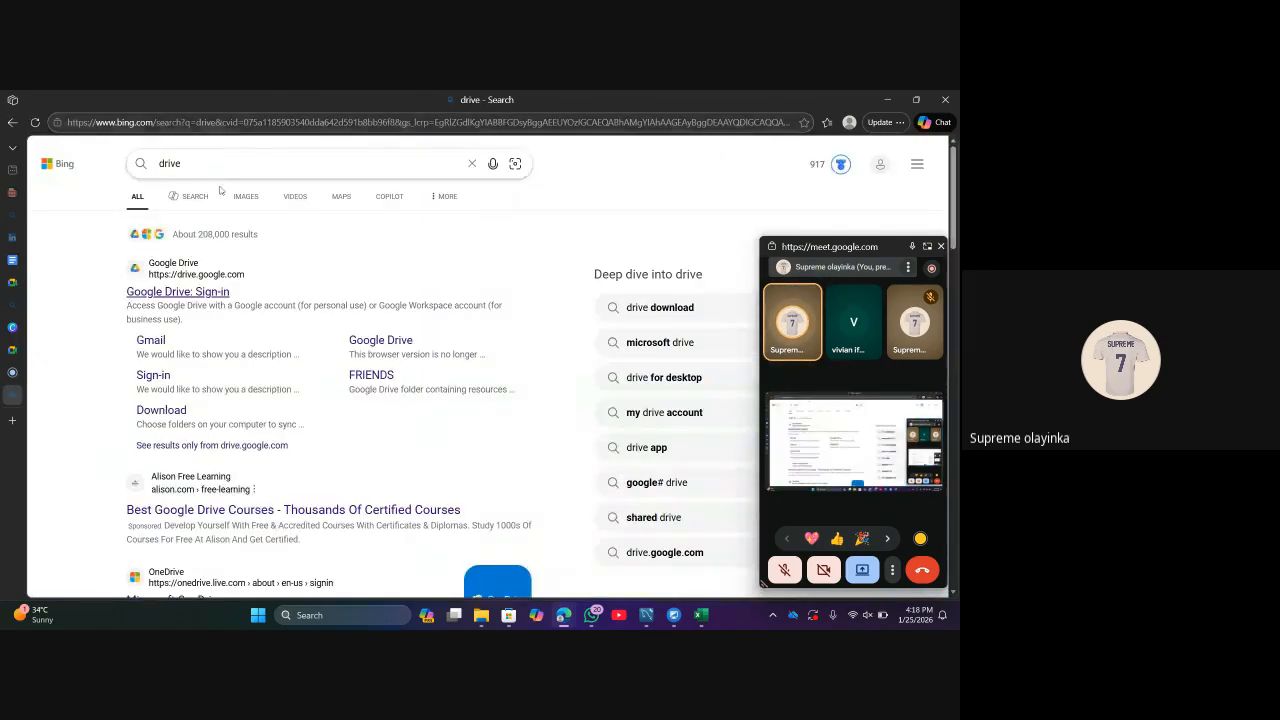
pyautogui.click(185, 292)
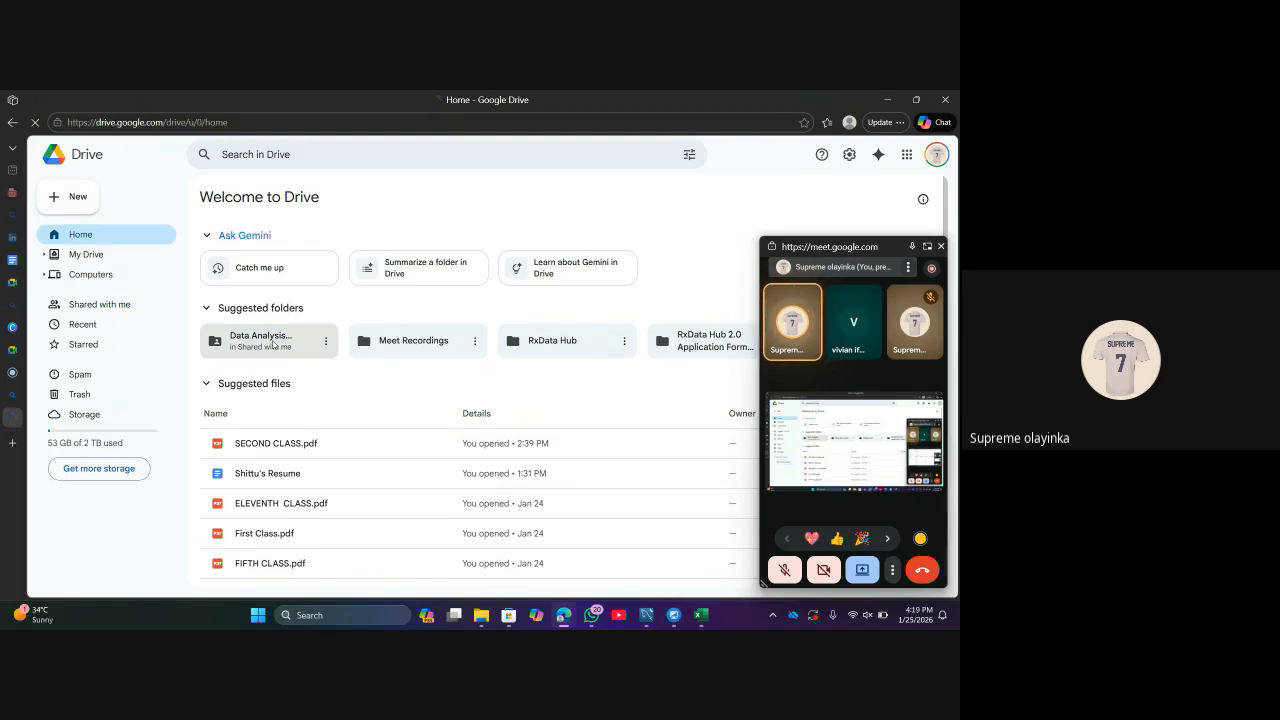
# Open SECOND CLASS.pdf from the suggested files and read through its topics down to the Third Class outline.
pyautogui.click(280, 336)
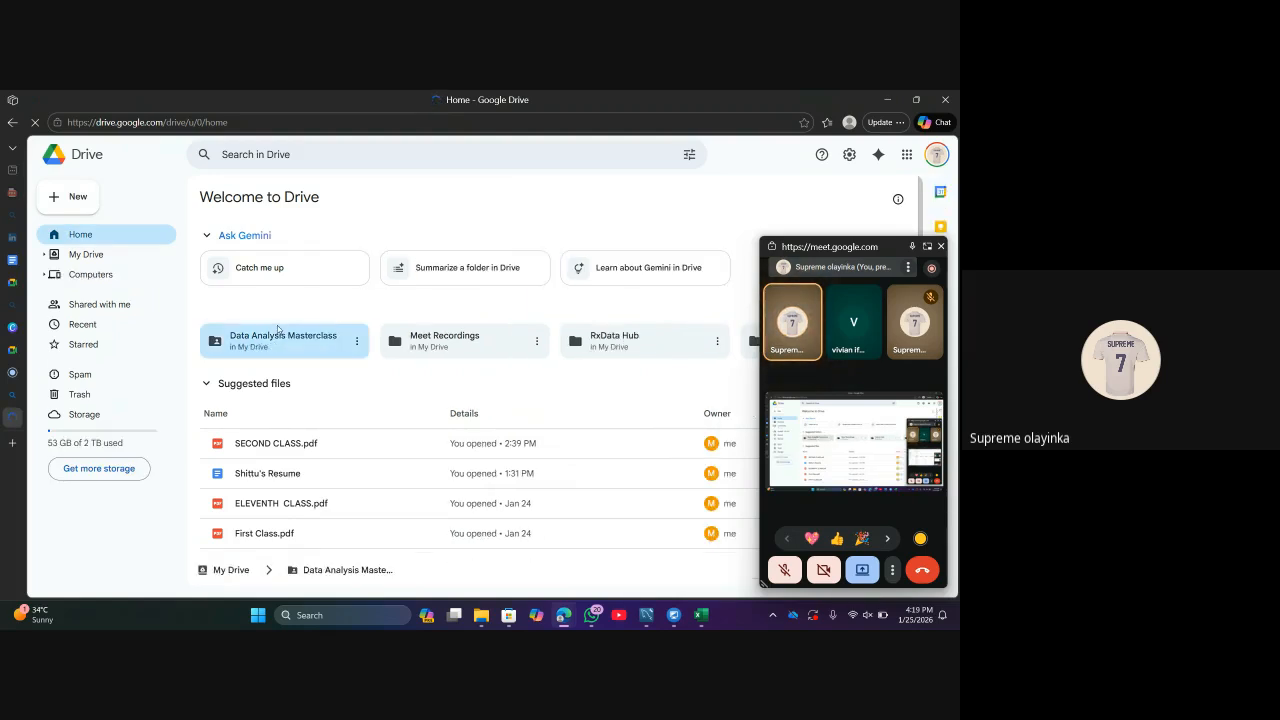
pyautogui.click(308, 449)
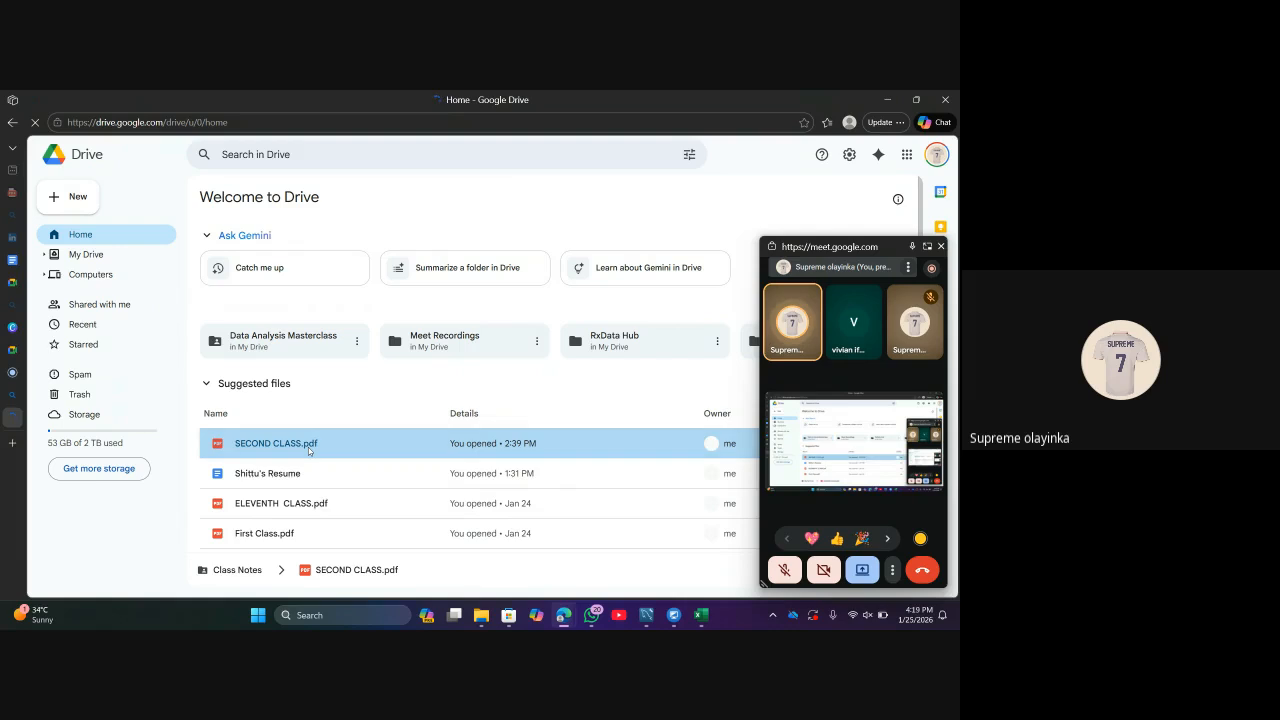
pyautogui.doubleClick(289, 447)
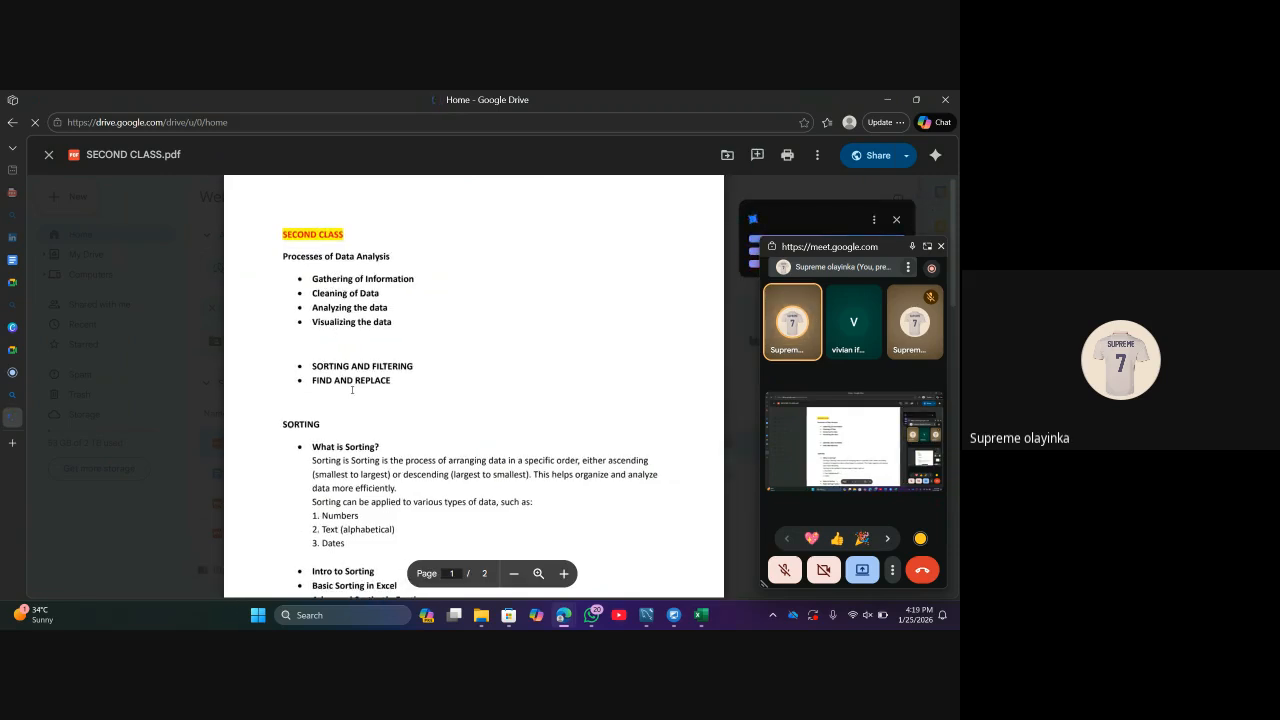
pyautogui.scroll(-1, 352, 394)
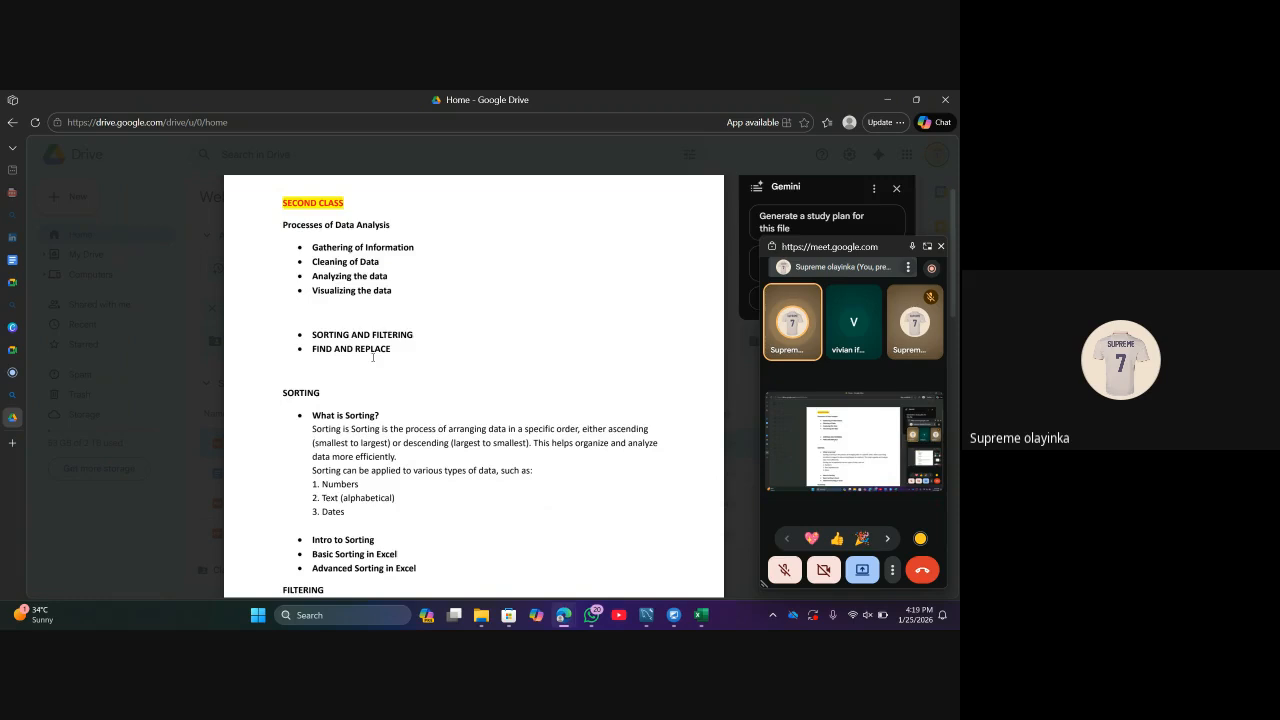
pyautogui.scroll(-2, 373, 358)
pyautogui.scroll(-10, 373, 358)
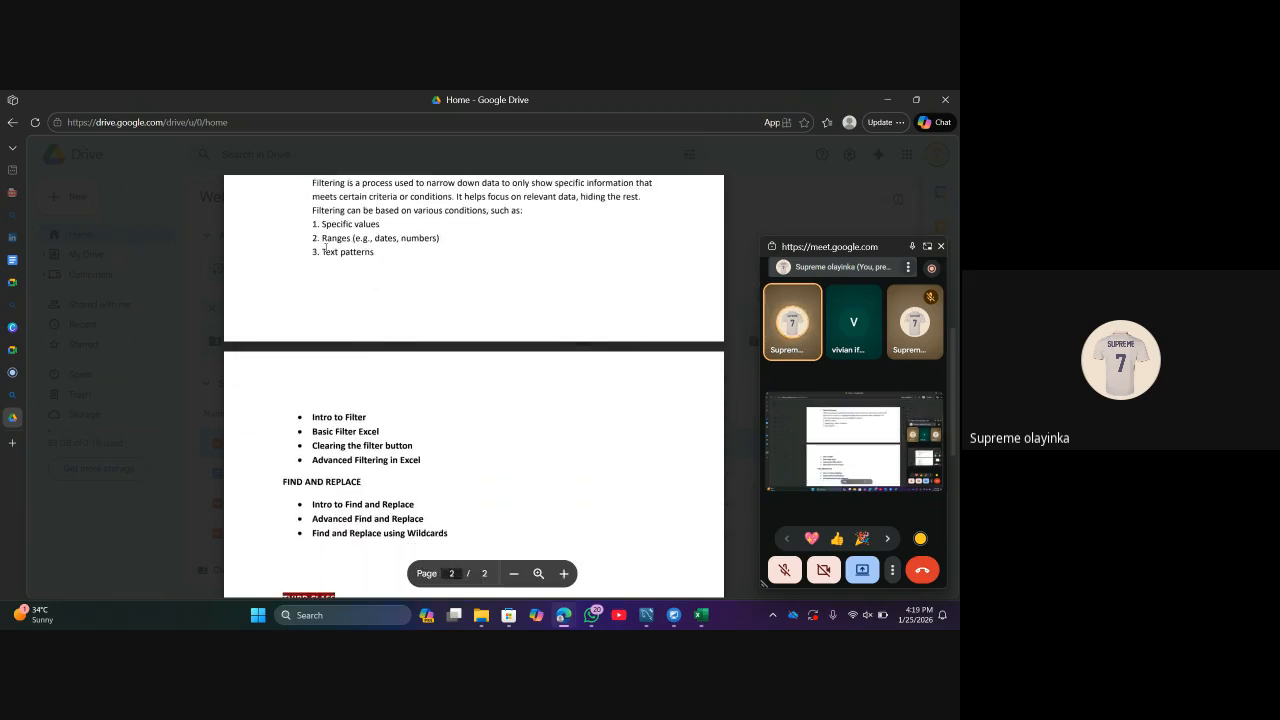
pyautogui.scroll(-6, 325, 251)
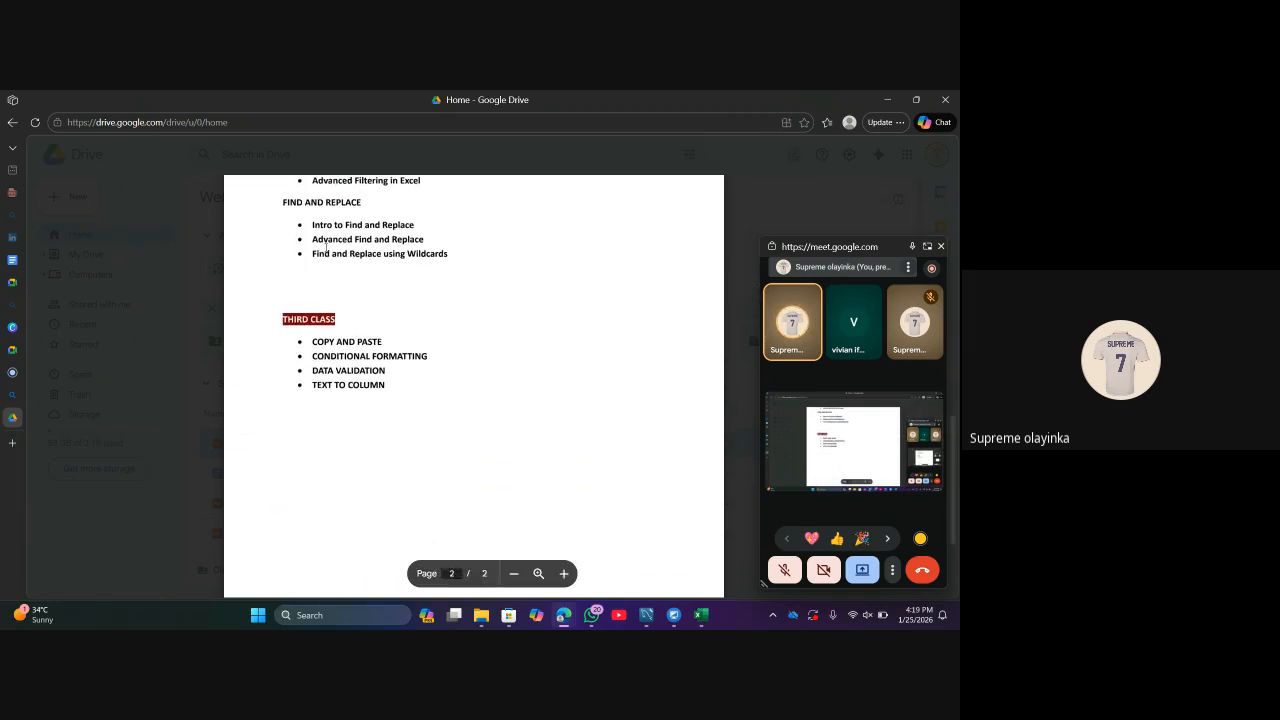
# Review the Third Class topics in SECOND CLASS.pdf, from copy and paste to text to column.
pyautogui.scroll(1, 358, 354)
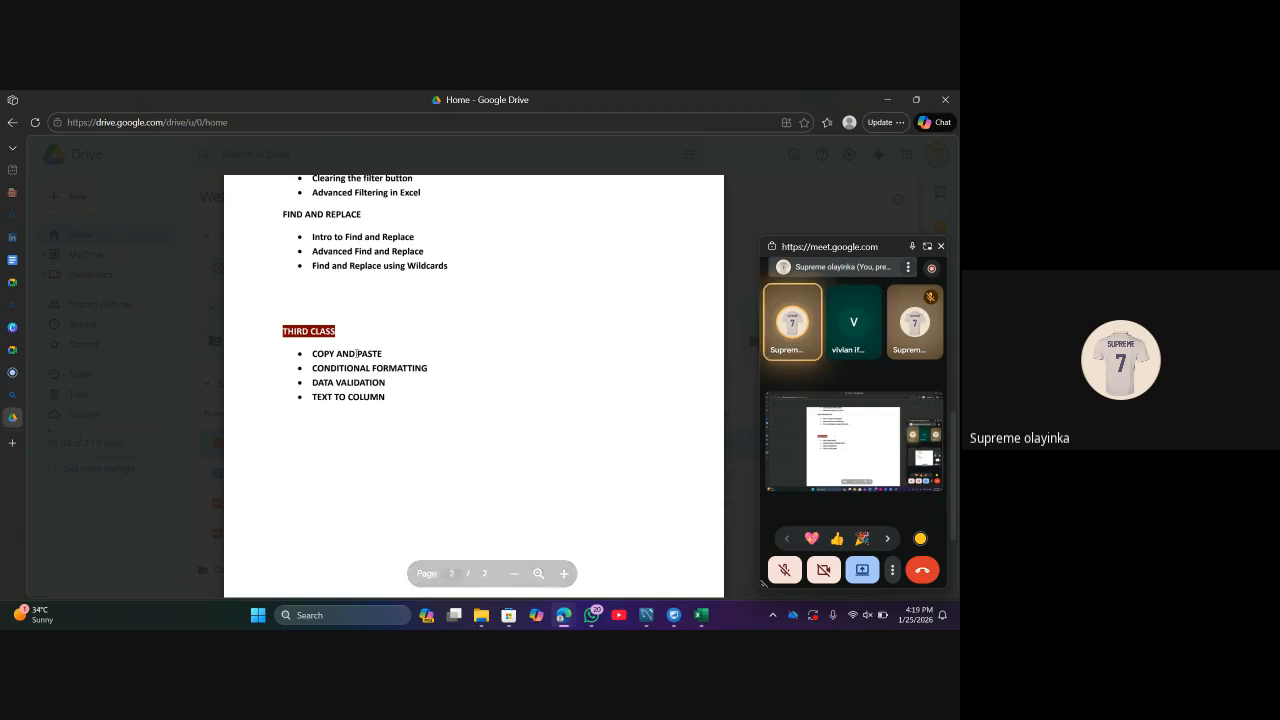
pyautogui.scroll(1, 357, 353)
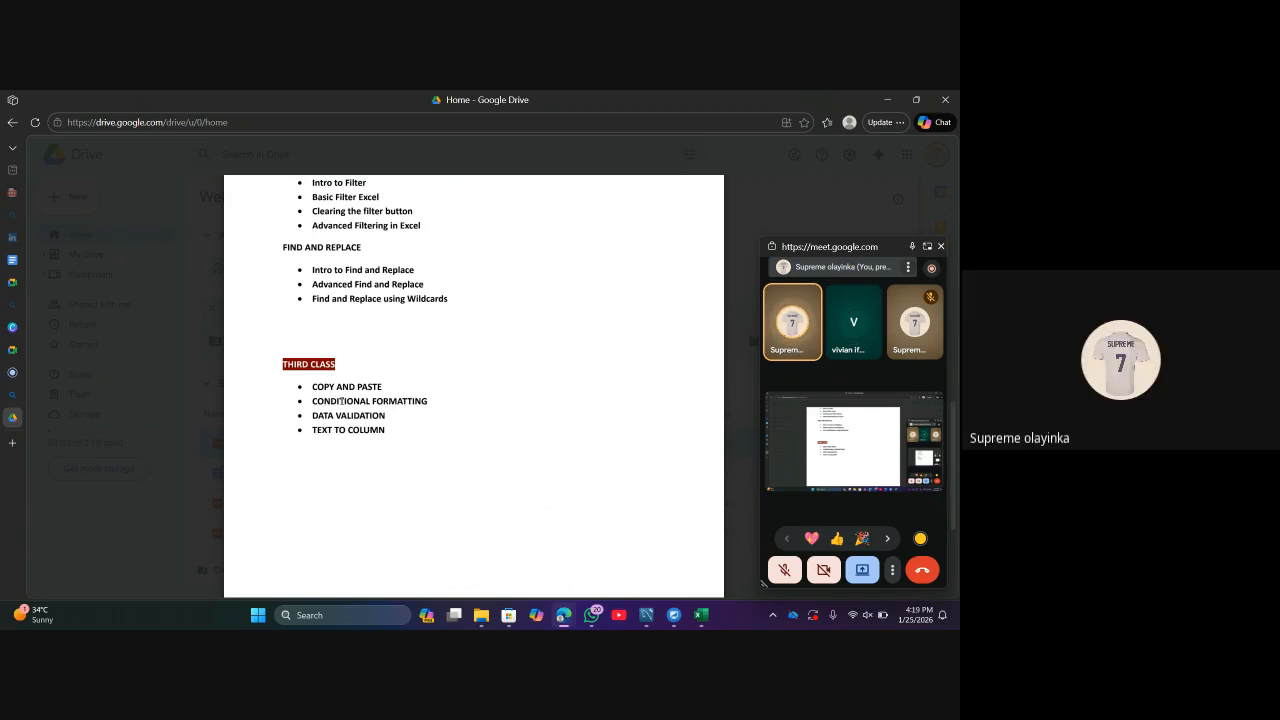
pyautogui.scroll(-3, 341, 401)
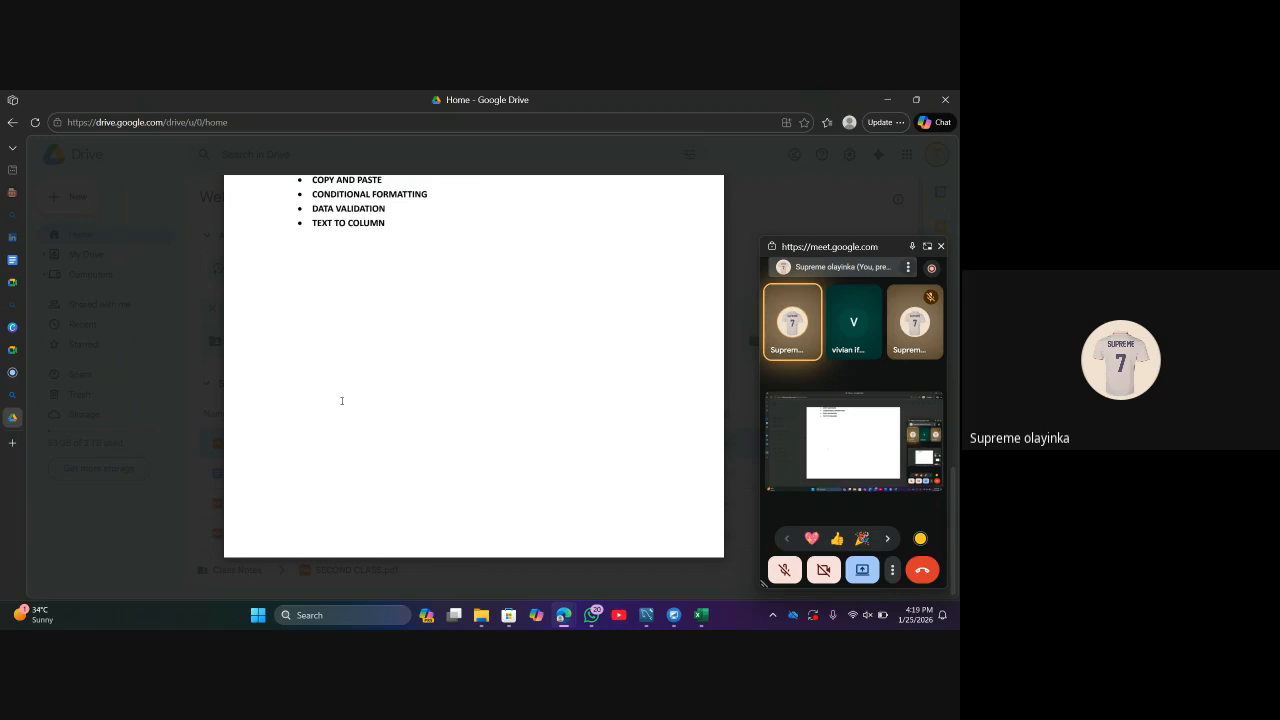
pyautogui.scroll(2, 341, 401)
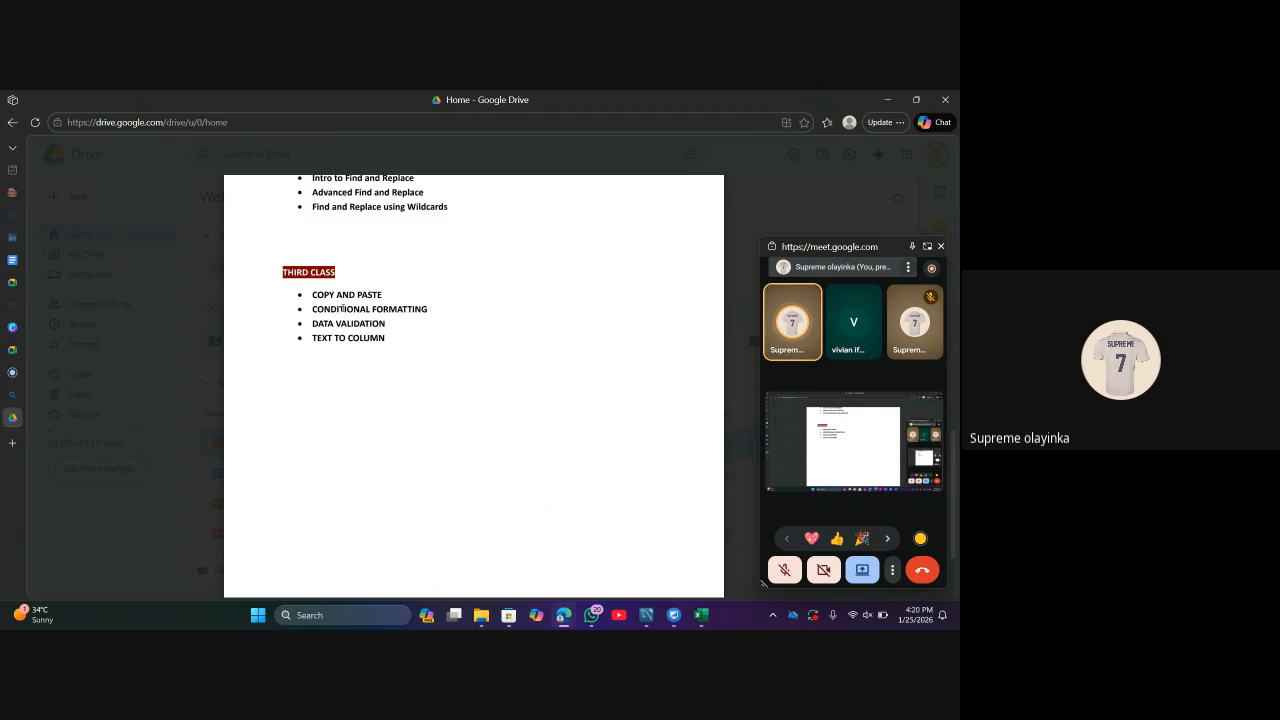
pyautogui.scroll(-2, 341, 309)
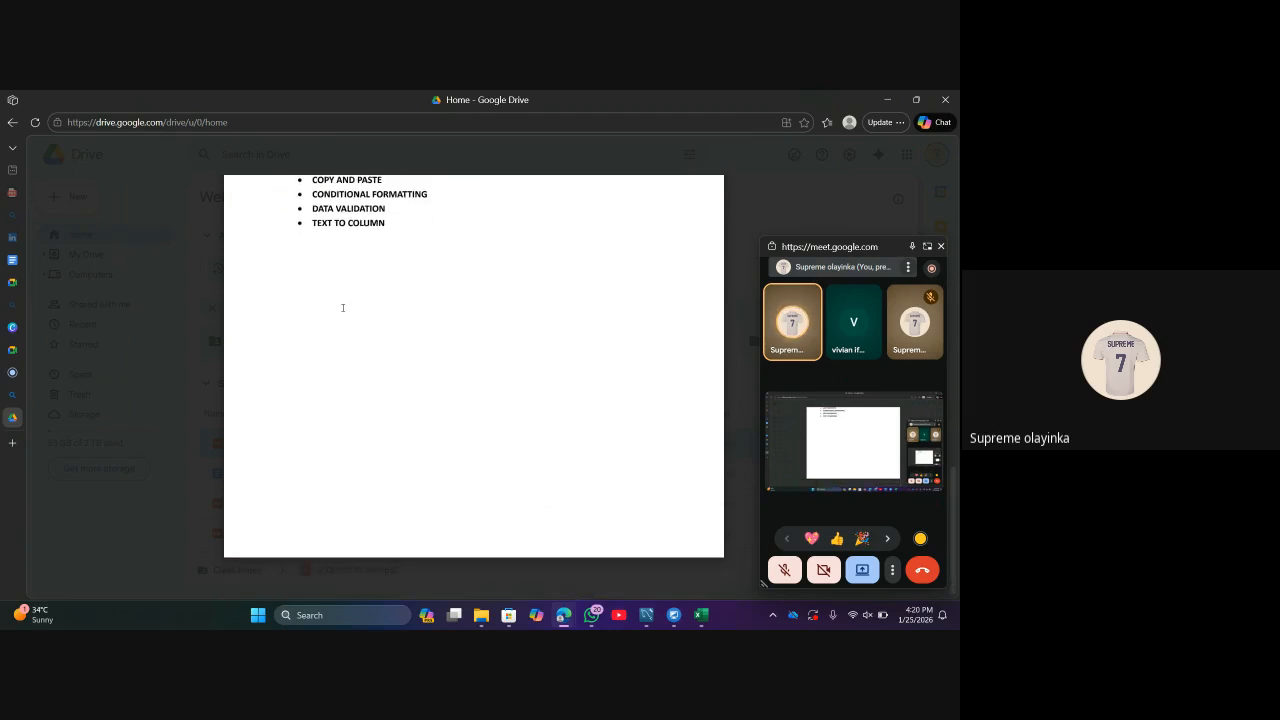
pyautogui.click(134, 310)
pyautogui.scroll(-1, 349, 396)
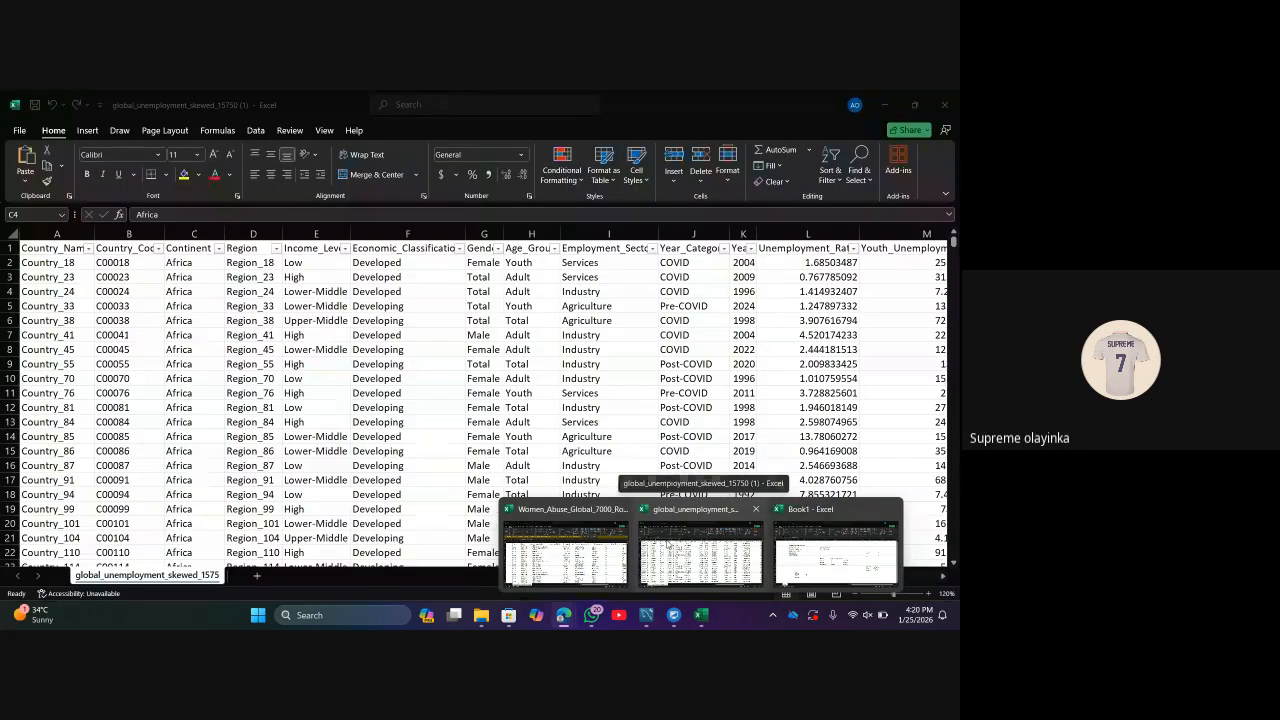
# Switch to the global_unemployment_skewed_15750 (1) workbook in Excel, close the floating meeting window and sort the data by Year, smallest to largest.
pyautogui.click(665, 538)
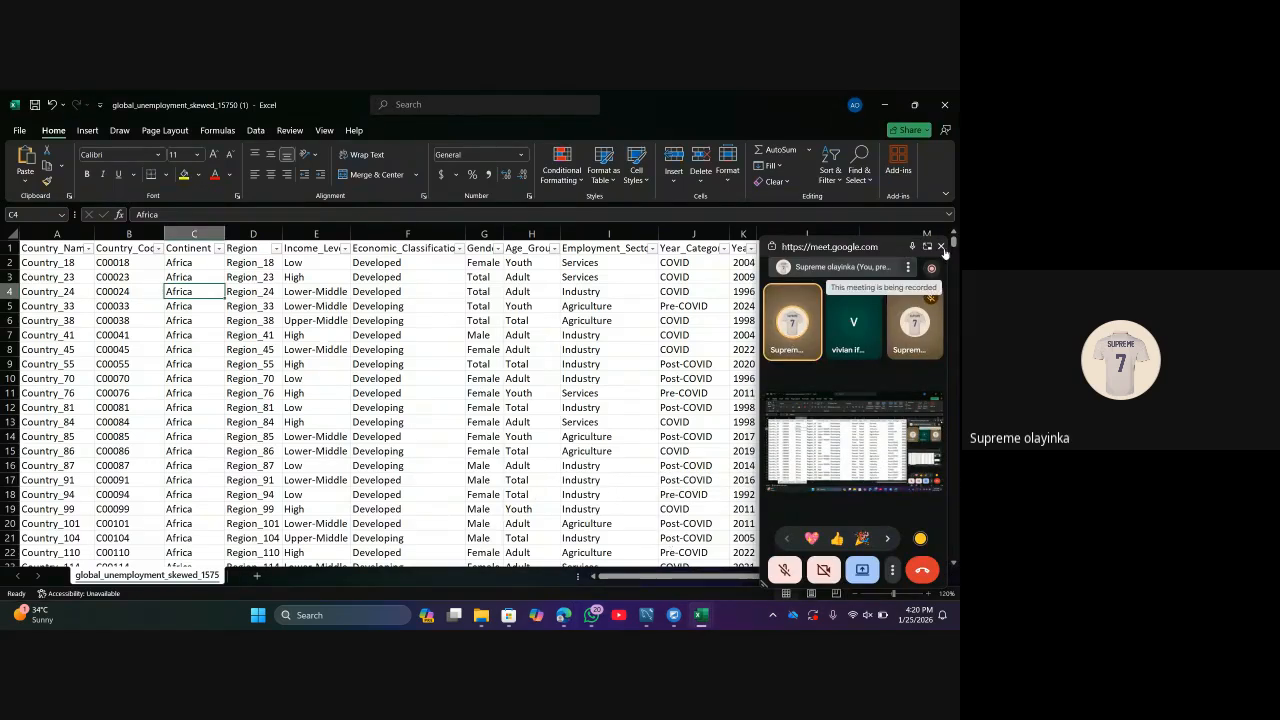
pyautogui.click(941, 247)
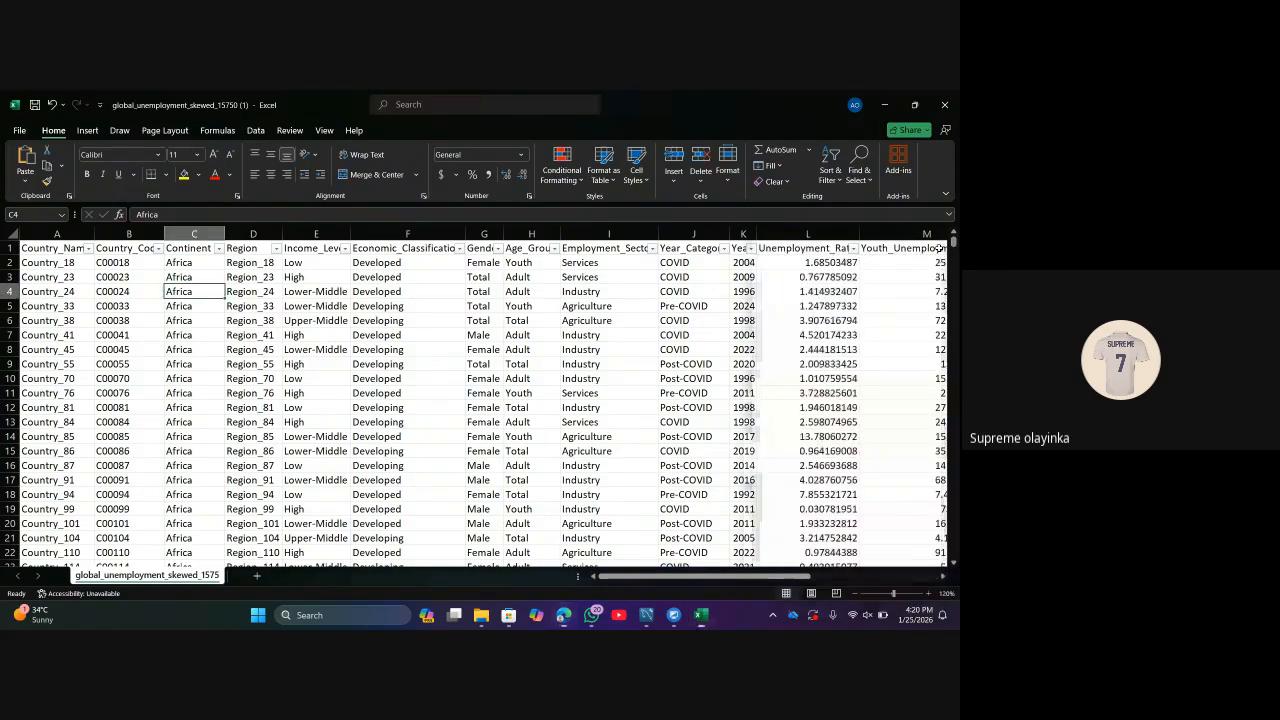
pyautogui.click(746, 305)
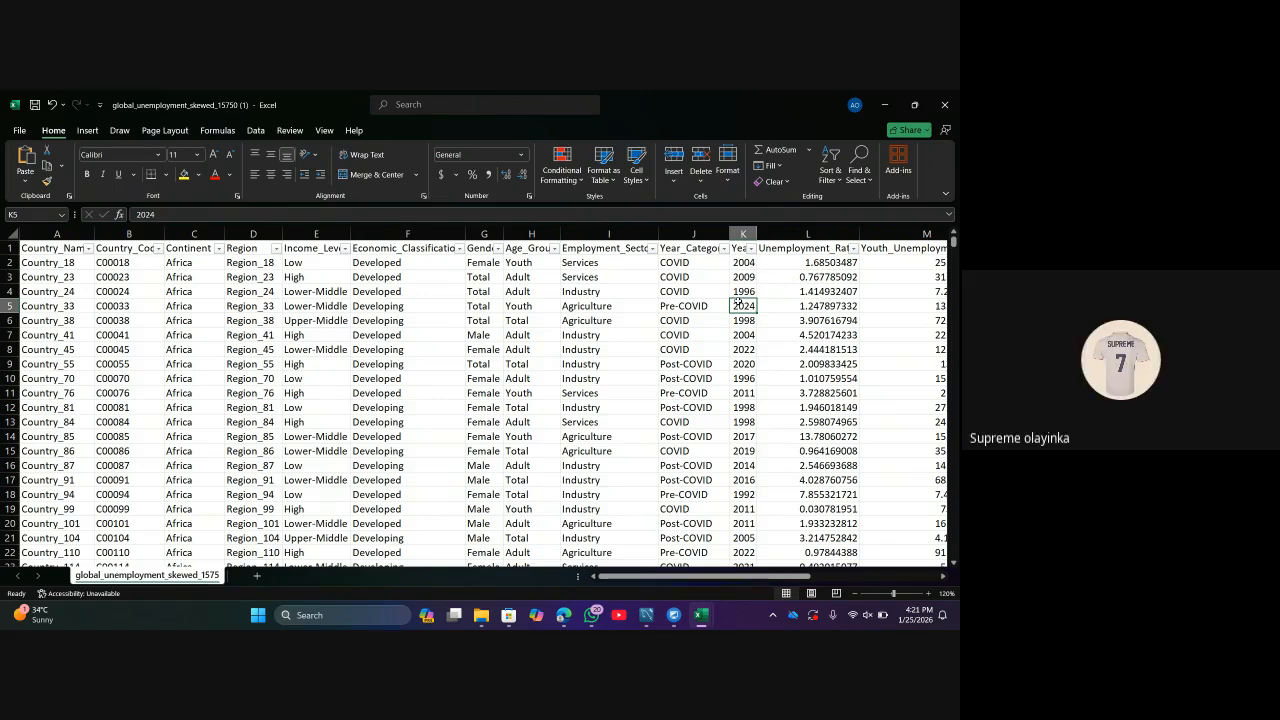
pyautogui.click(256, 131)
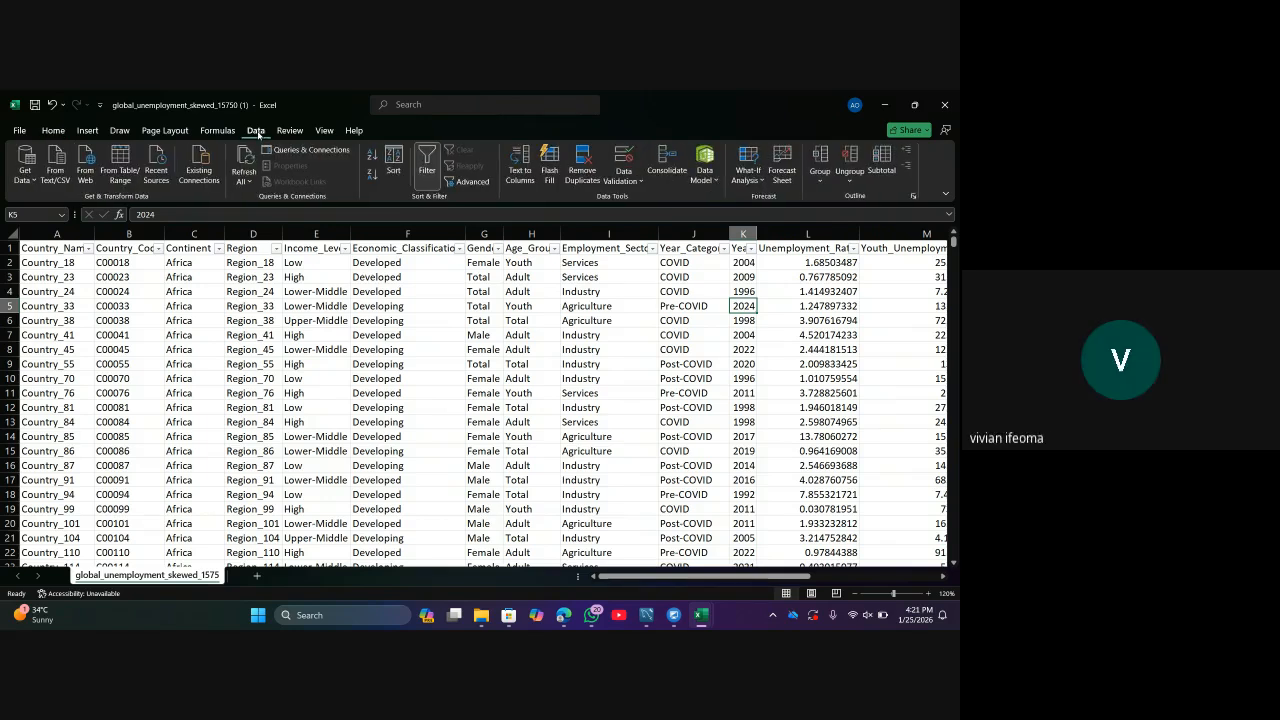
pyautogui.click(370, 158)
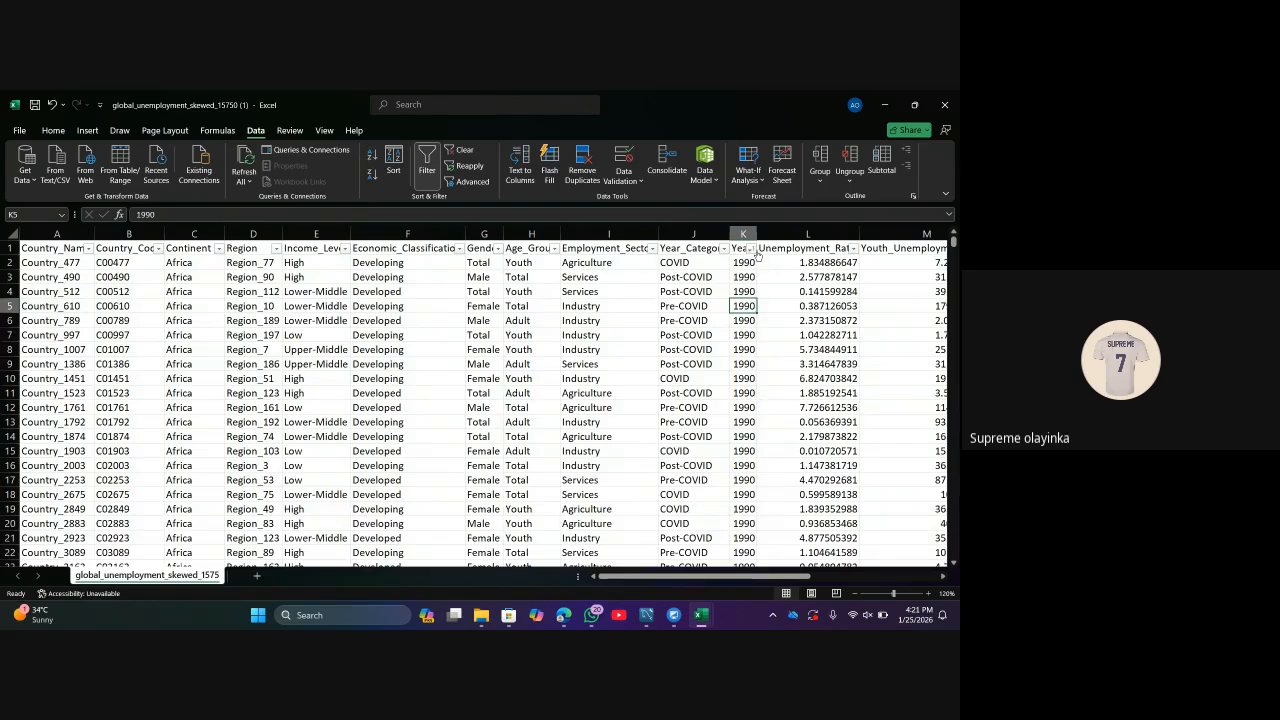
# Check the Year column's filter values and the Sort dialog's settings without changing them.
pyautogui.click(751, 249)
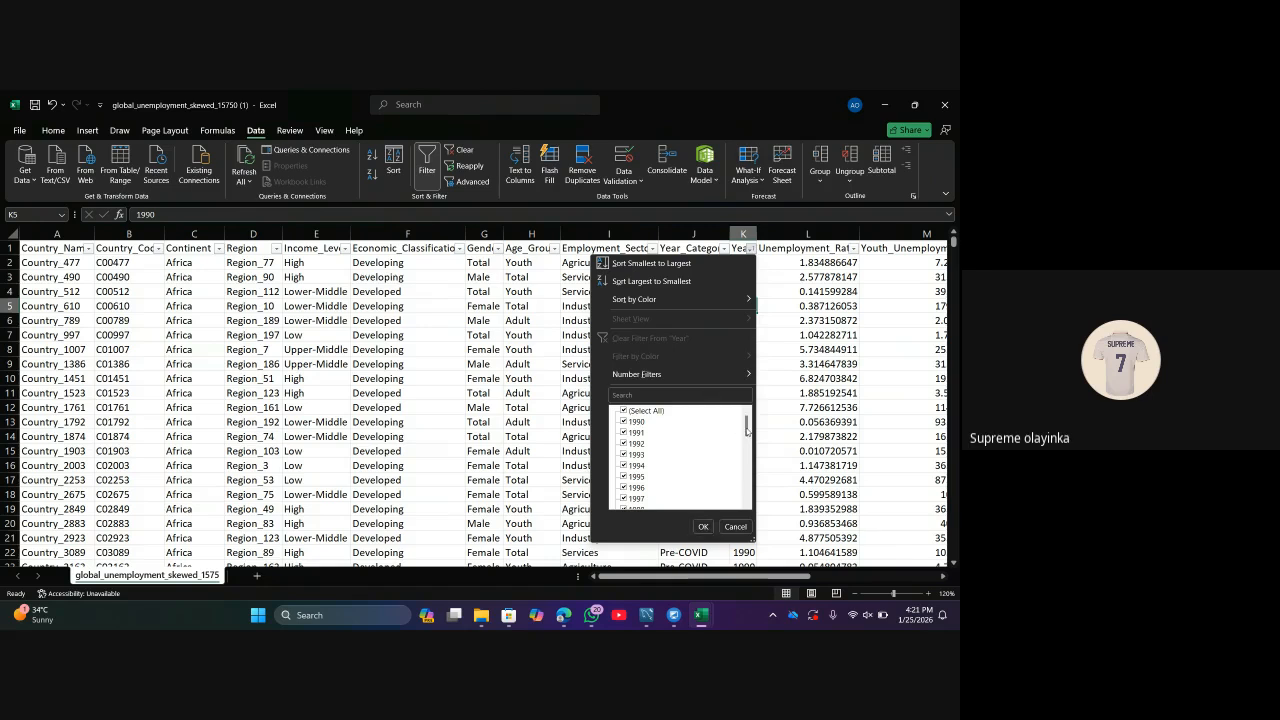
pyautogui.moveTo(746, 428); pyautogui.dragTo(731, 508)
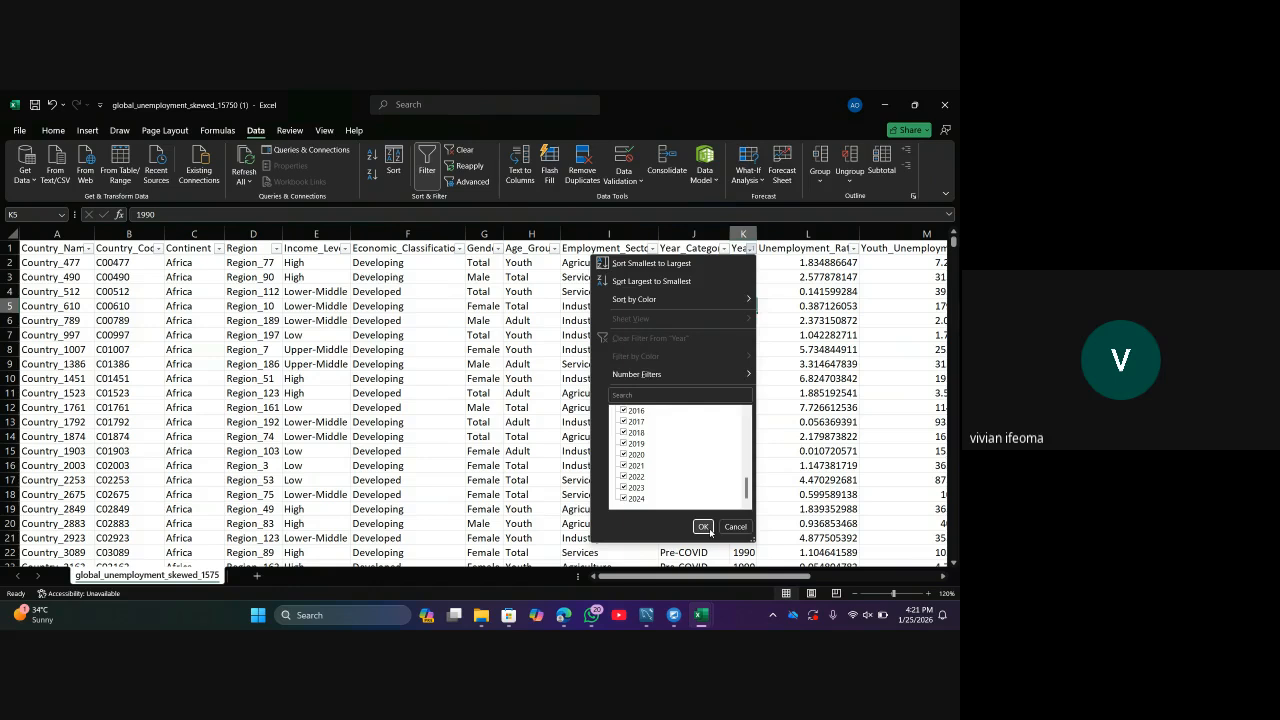
pyautogui.click(705, 527)
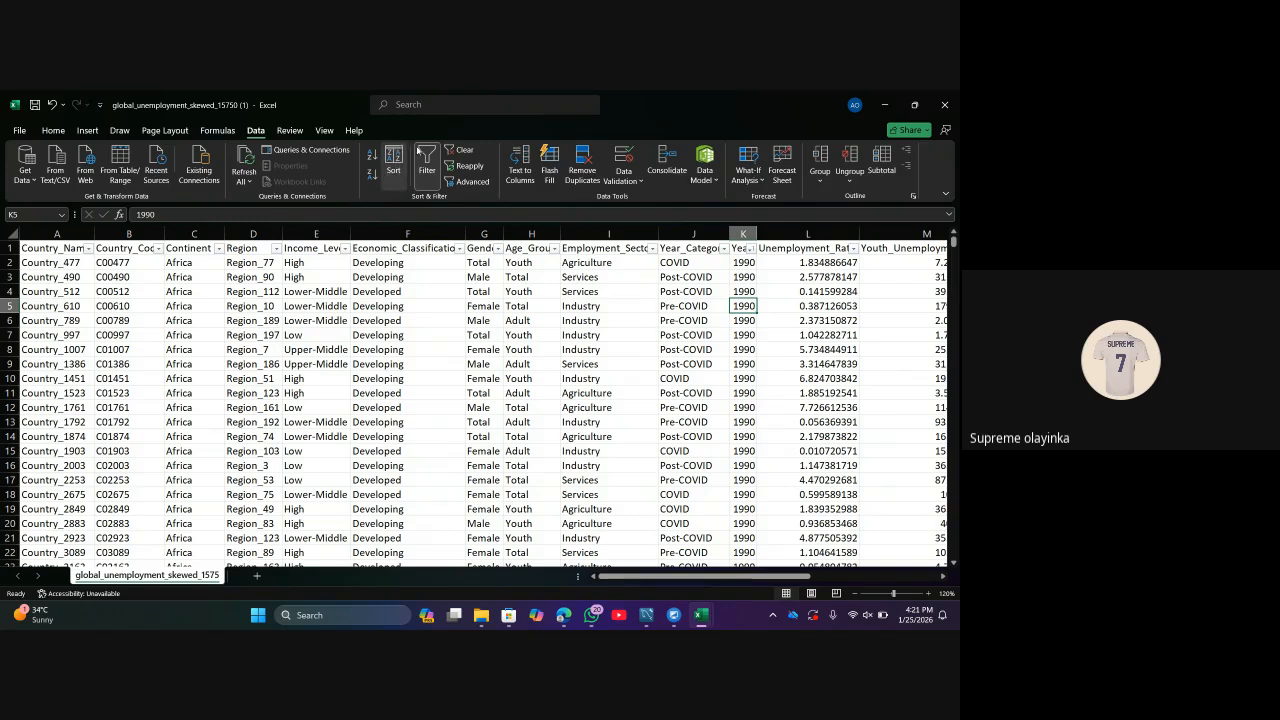
pyautogui.click(390, 160)
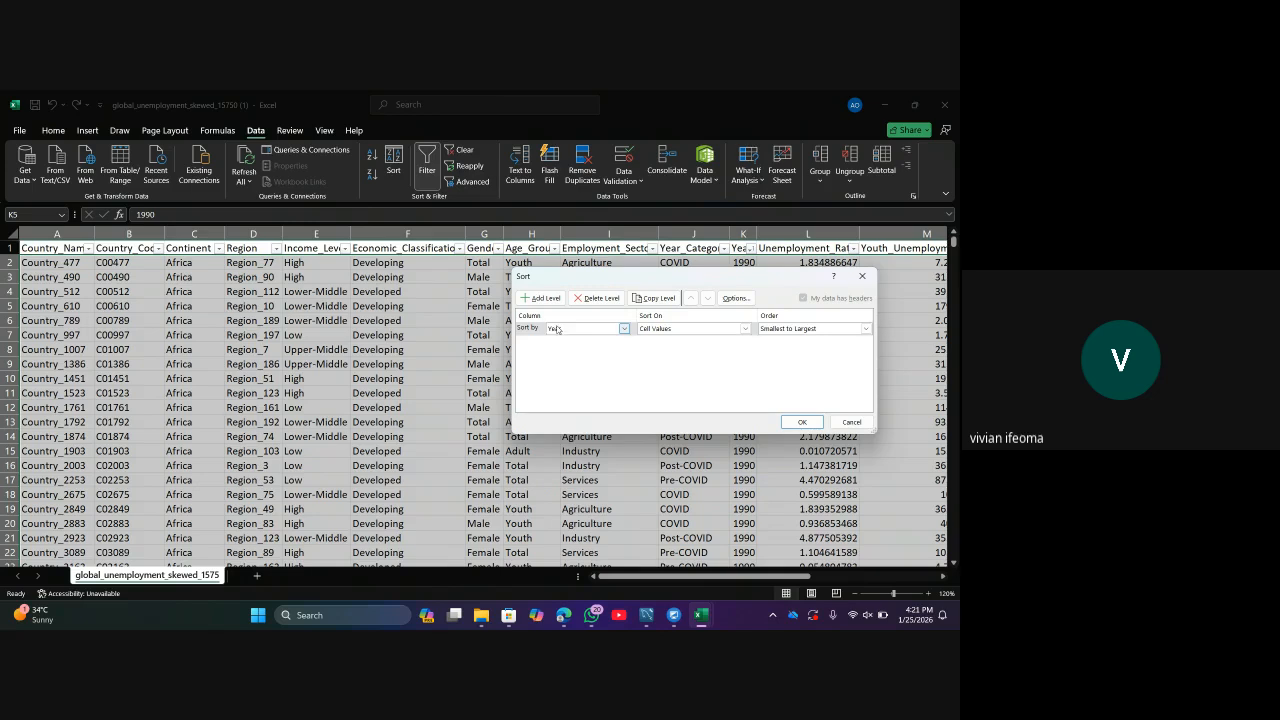
pyautogui.click(866, 277)
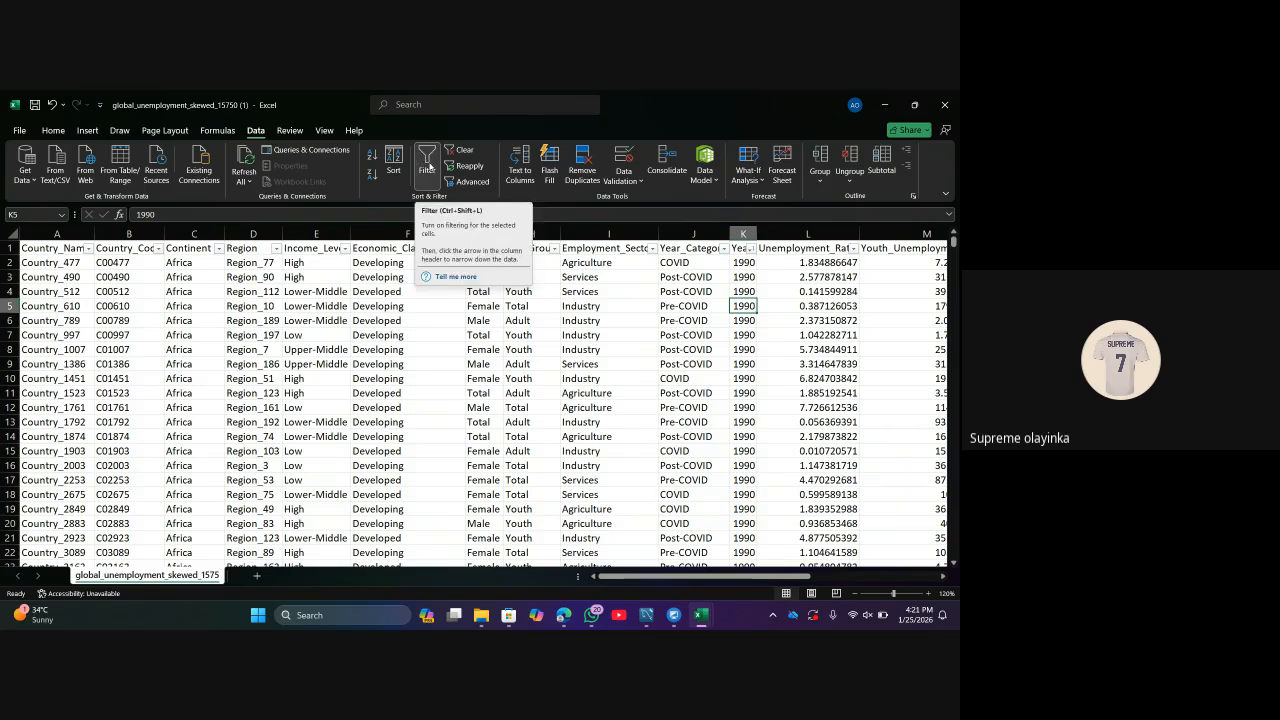
# Turn the header filters off and on again, and check the Income_Level column's options for sorting by color.
pyautogui.click(428, 168)
pyautogui.click(428, 168)
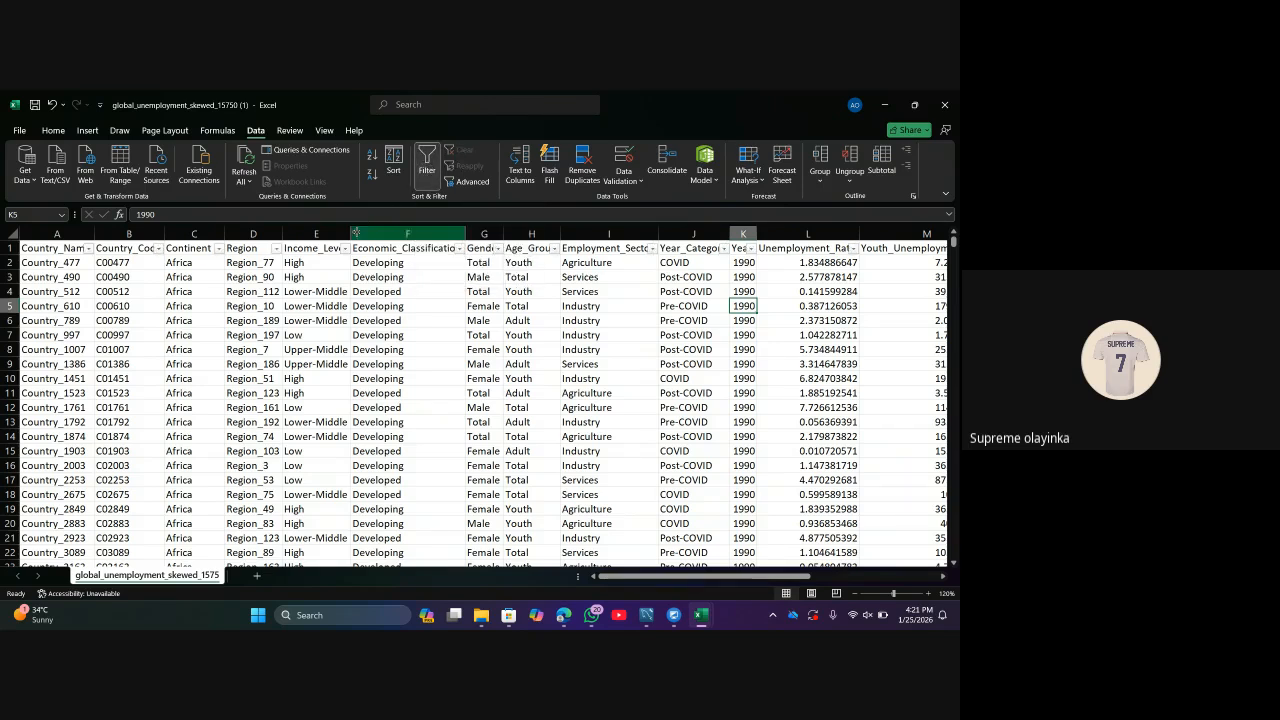
pyautogui.click(344, 248)
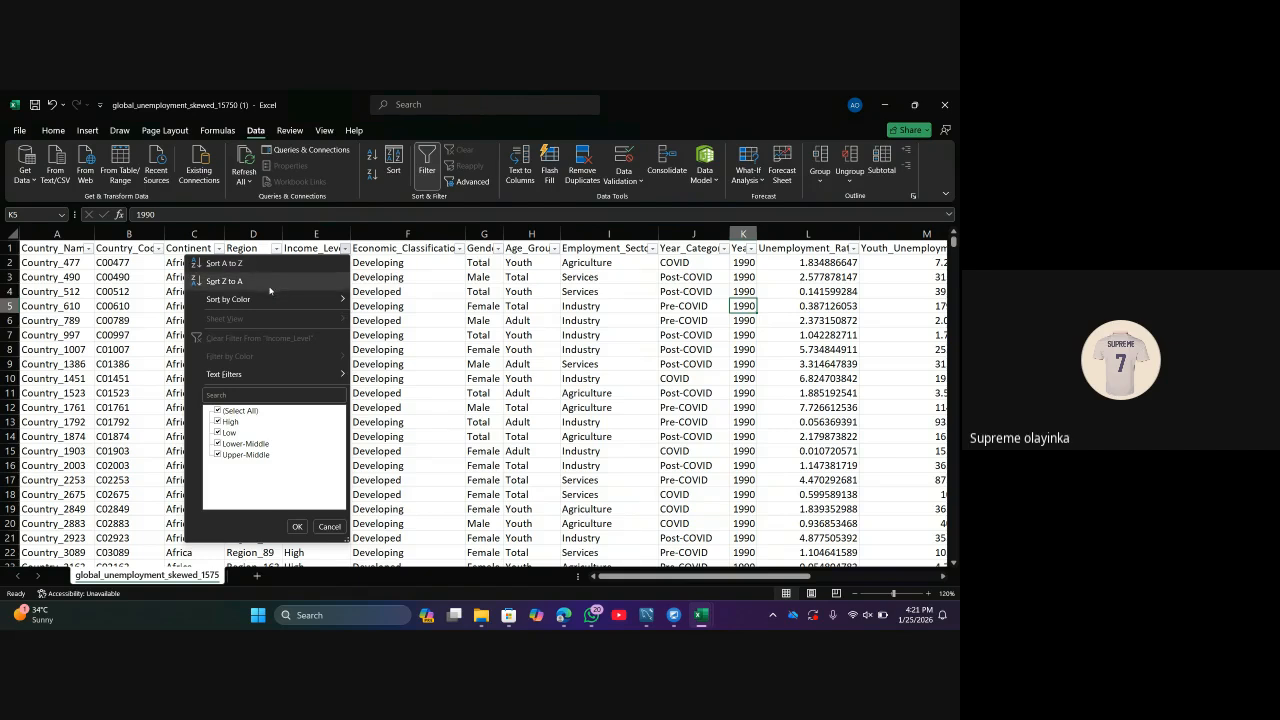
pyautogui.moveTo(269, 300)
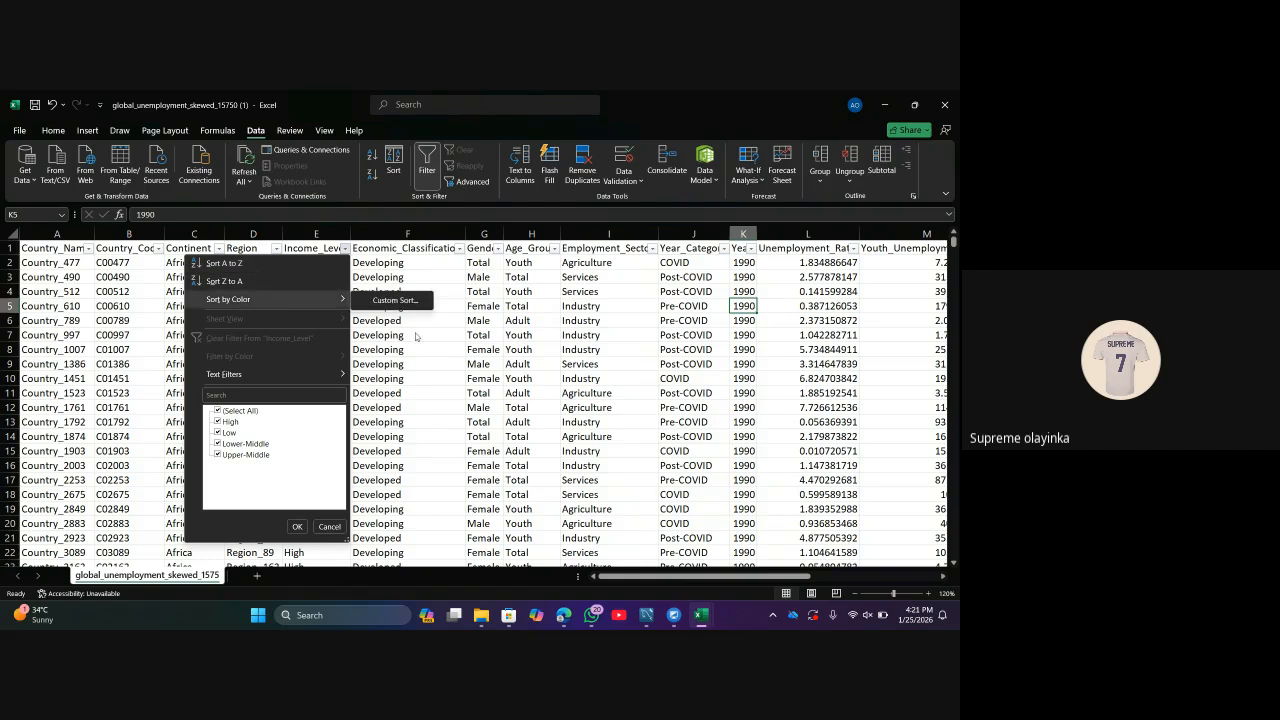
pyautogui.click(452, 354)
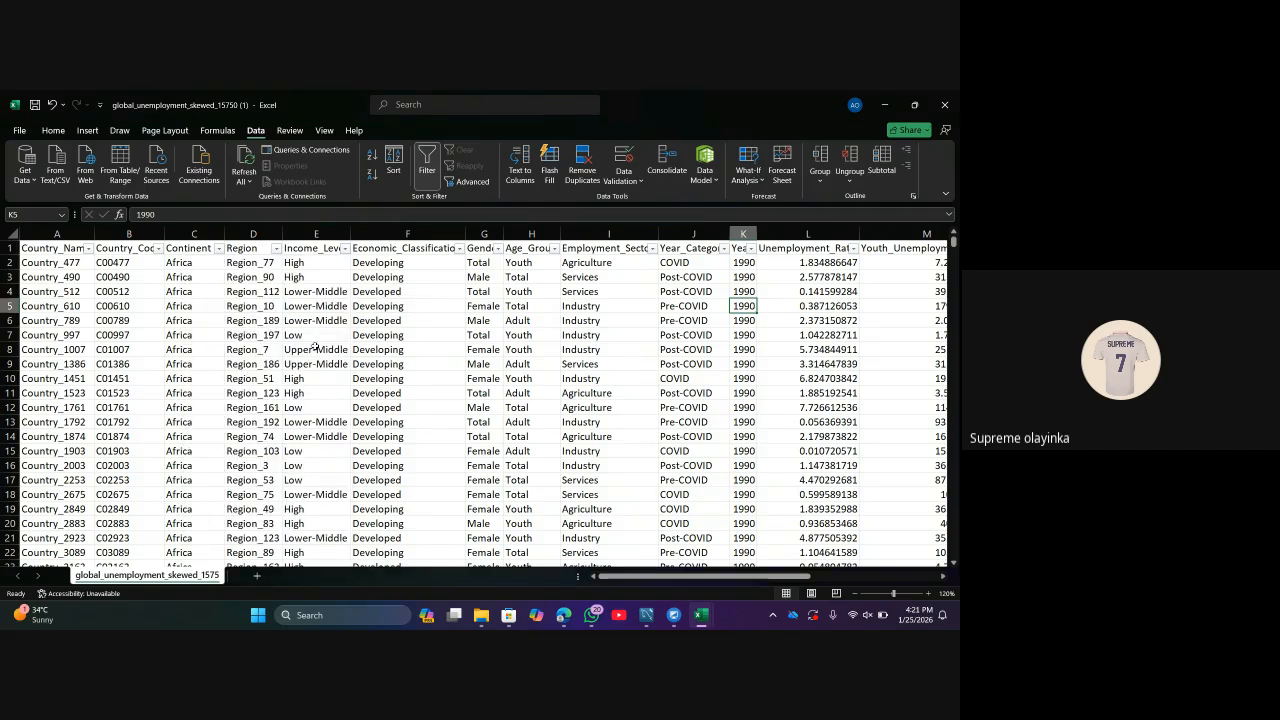
# Fill the Gender cells G3:G8 with yellow.
pyautogui.click(481, 277)
pyautogui.moveTo(474, 345); pyautogui.dragTo(476, 350)
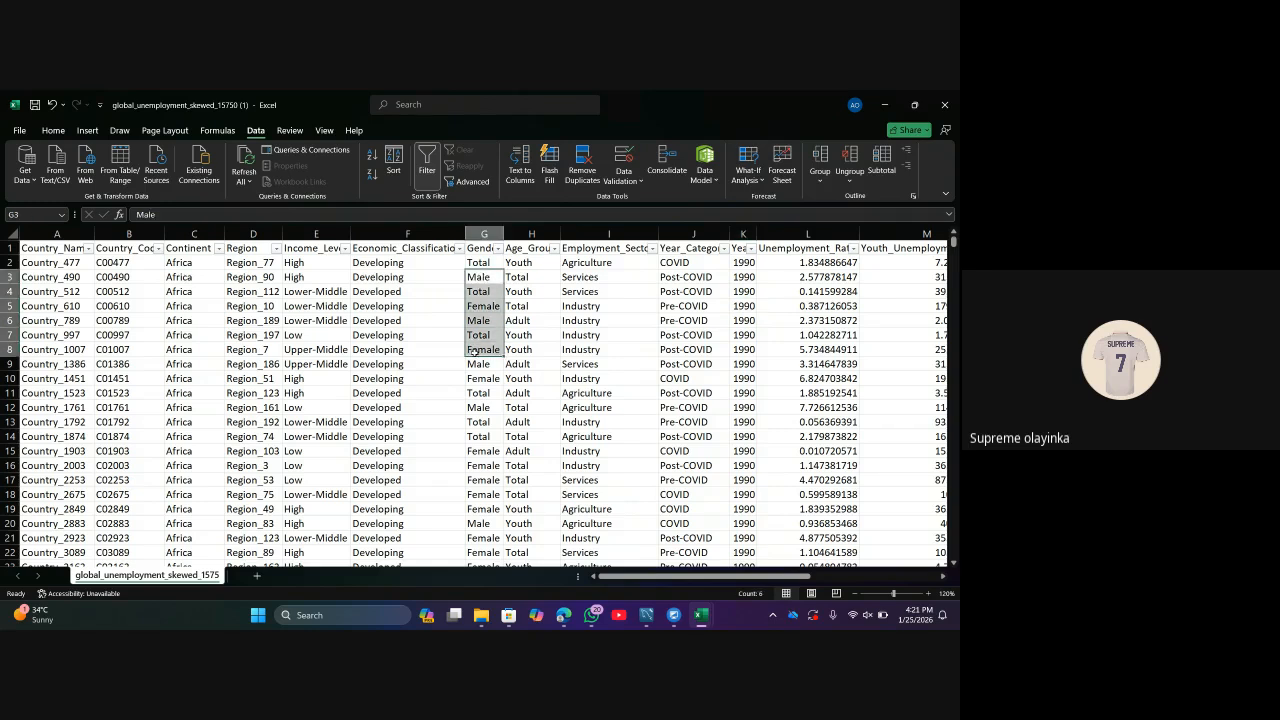
pyautogui.click(53, 130)
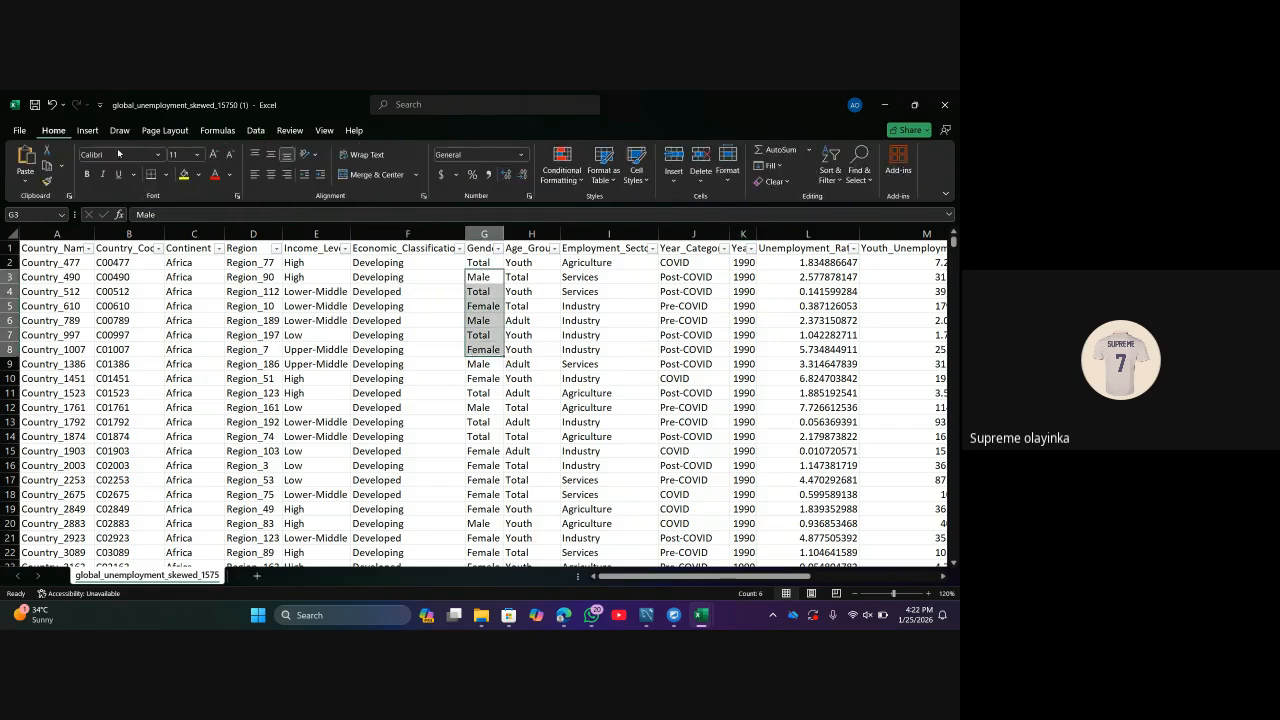
pyautogui.click(184, 174)
pyautogui.click(602, 396)
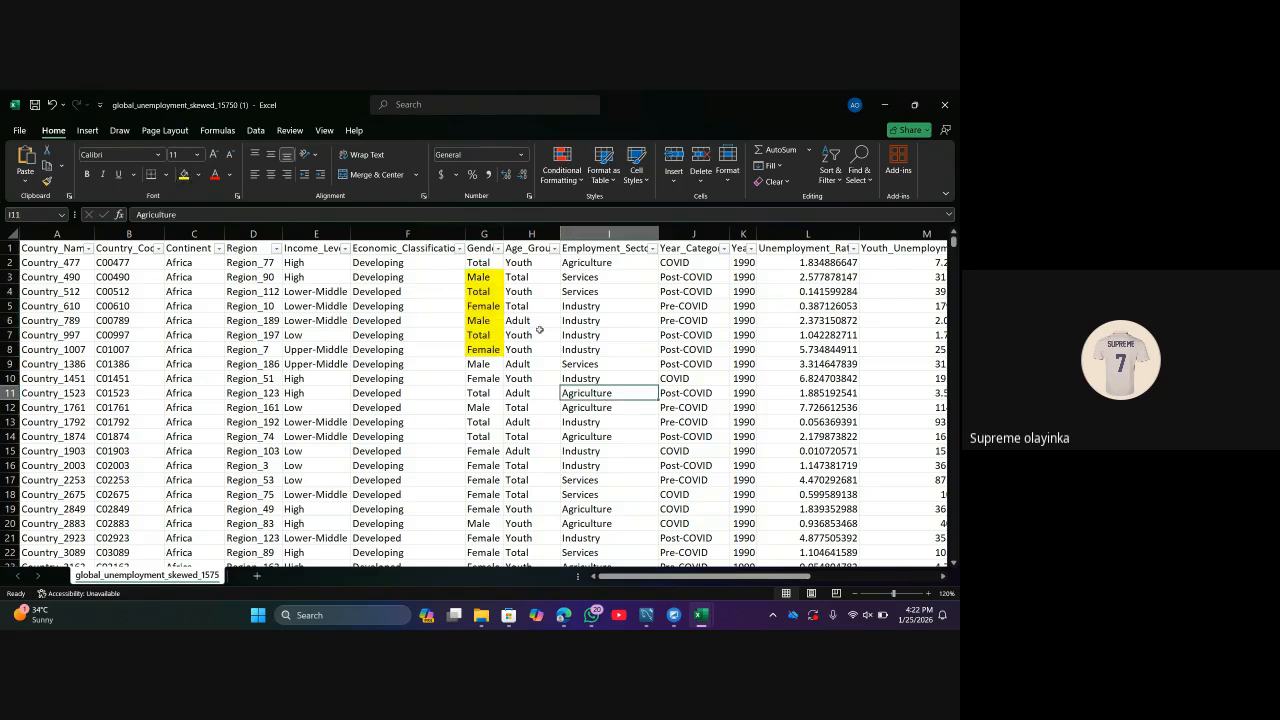
# Sort the Gender column by cell color with the yellow cells first.
pyautogui.click(497, 250)
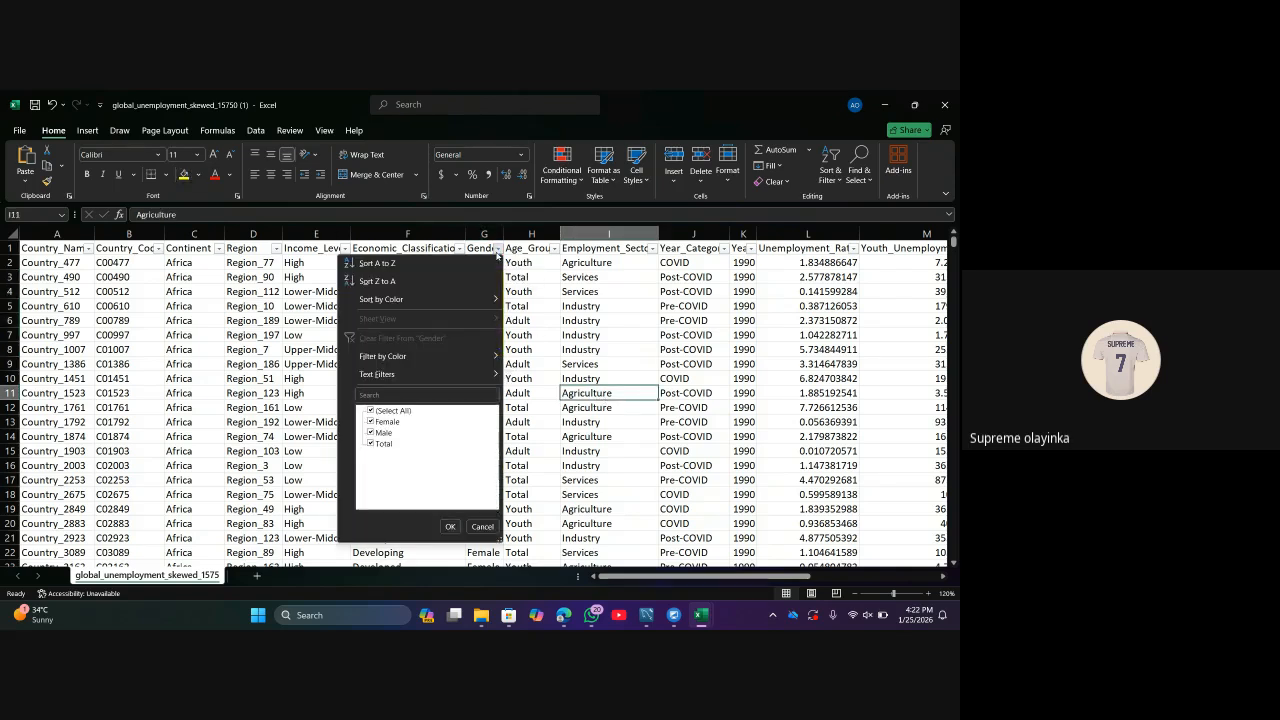
pyautogui.moveTo(450, 298)
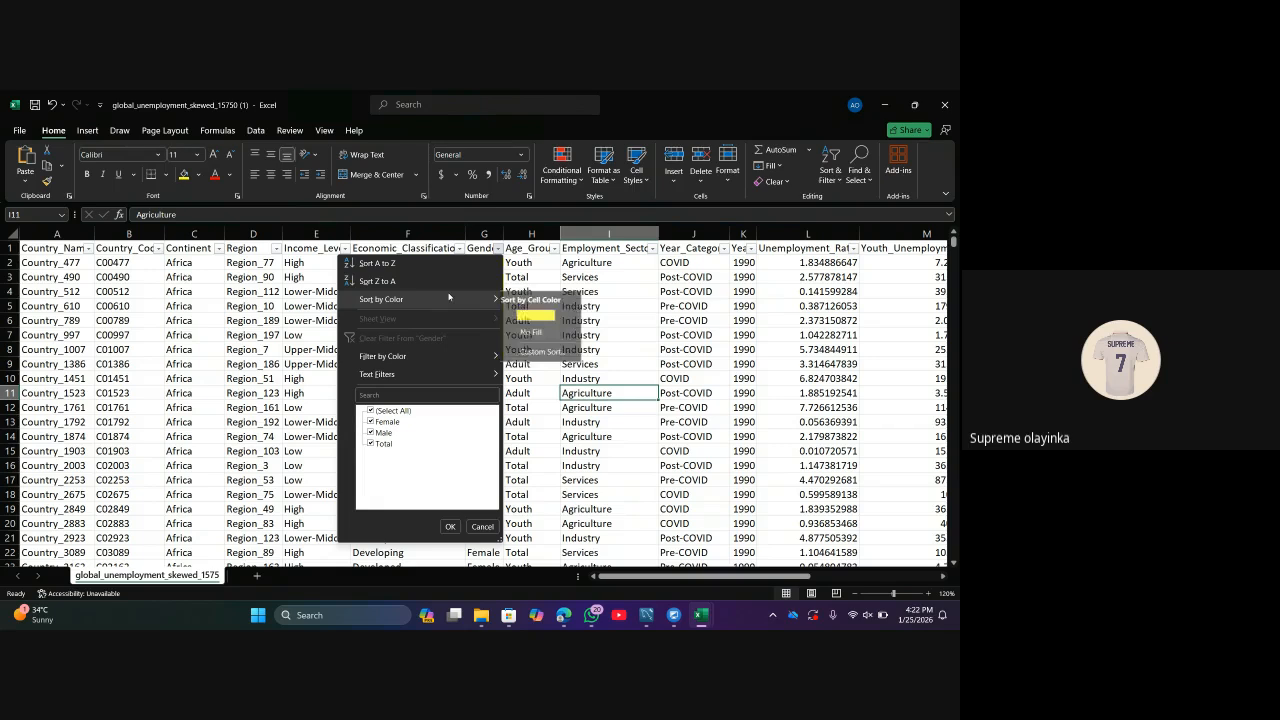
pyautogui.click(541, 316)
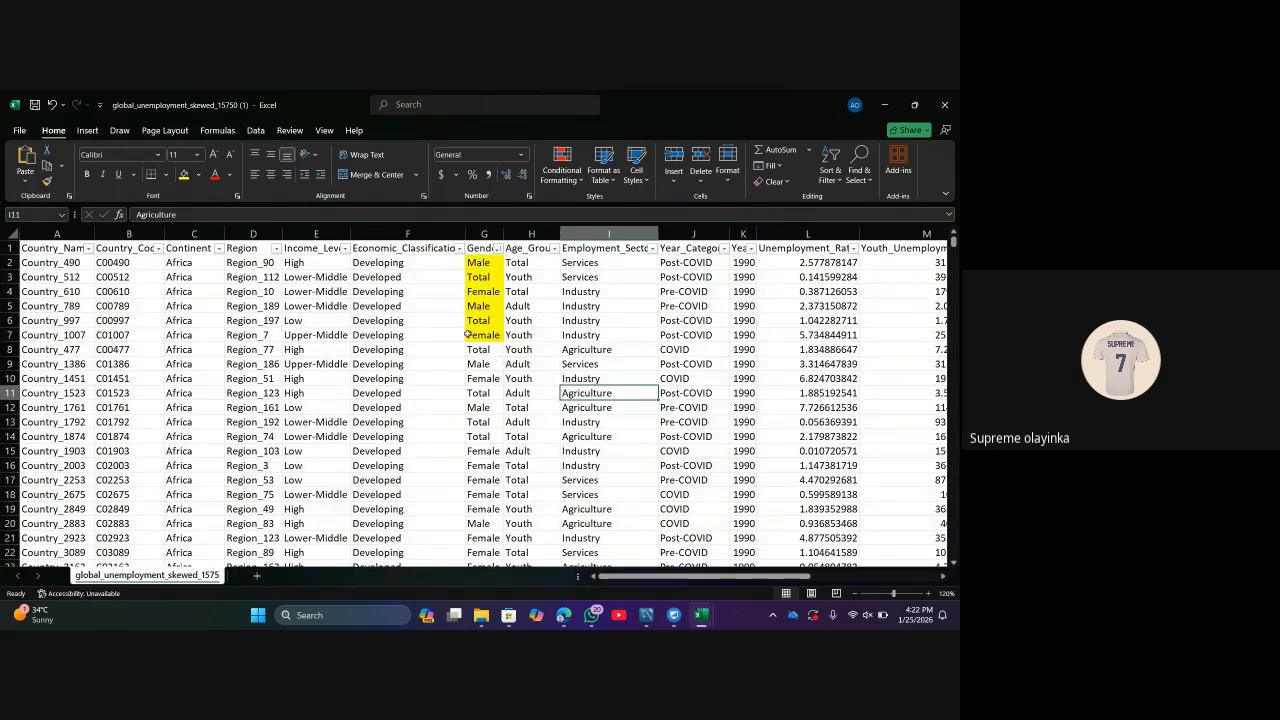
# Filter the Gender column by the yellow cell color, and clear that filter.
pyautogui.click(497, 248)
pyautogui.moveTo(426, 360)
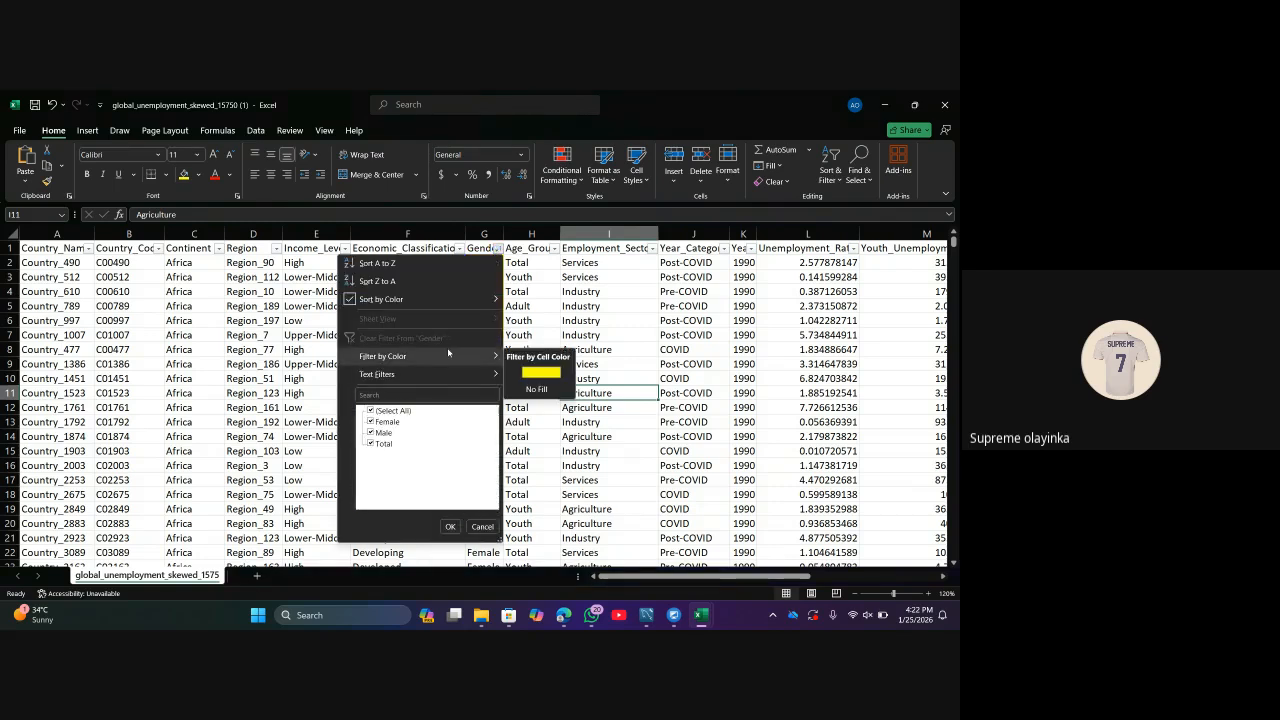
pyautogui.click(529, 375)
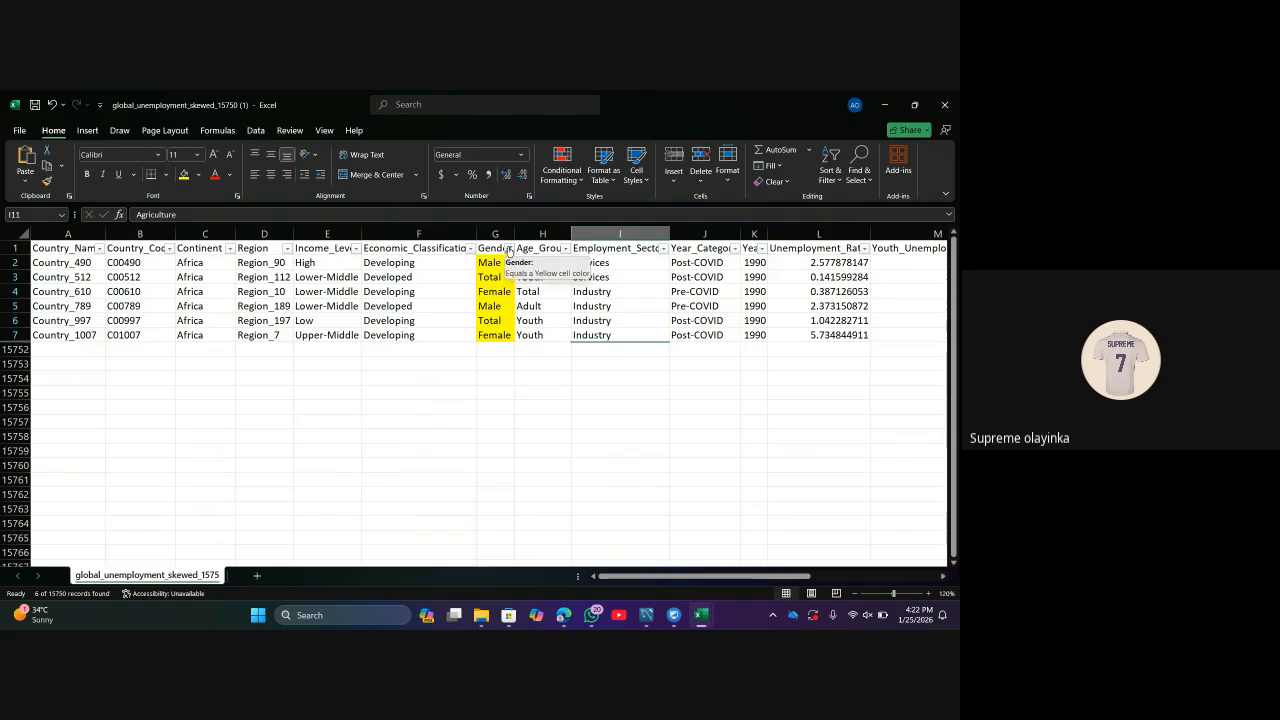
pyautogui.click(509, 248)
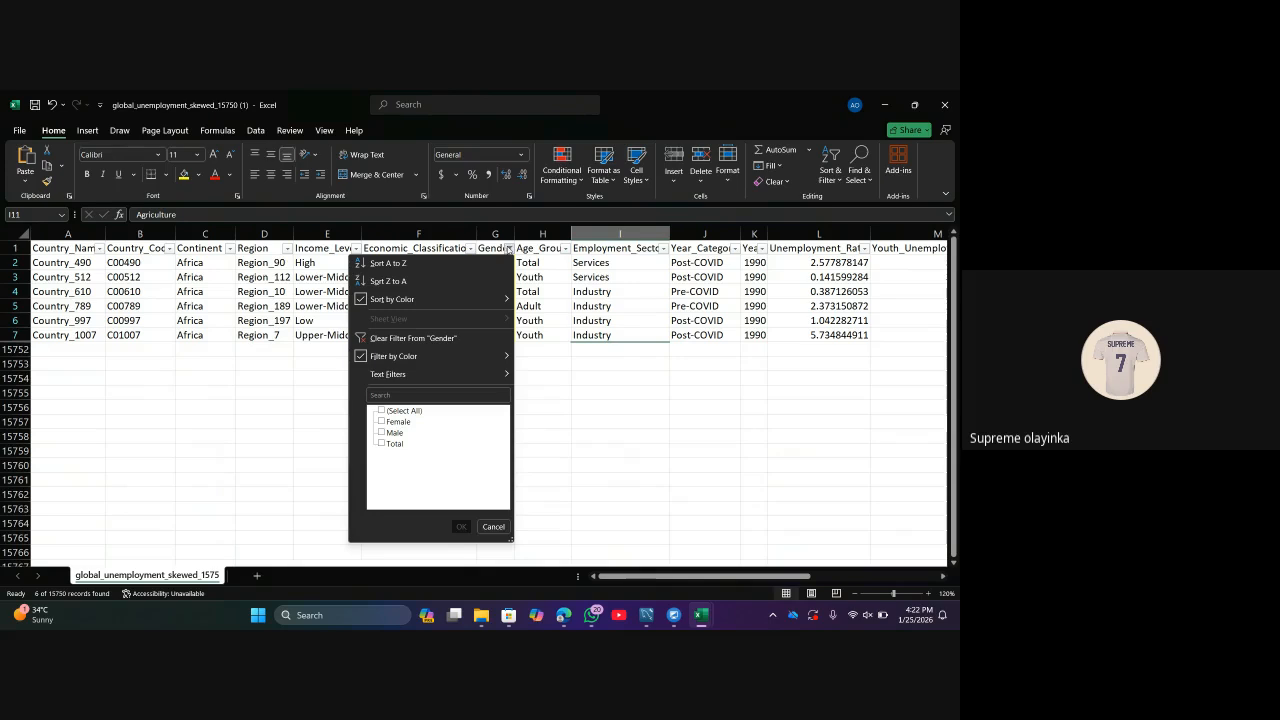
pyautogui.click(420, 338)
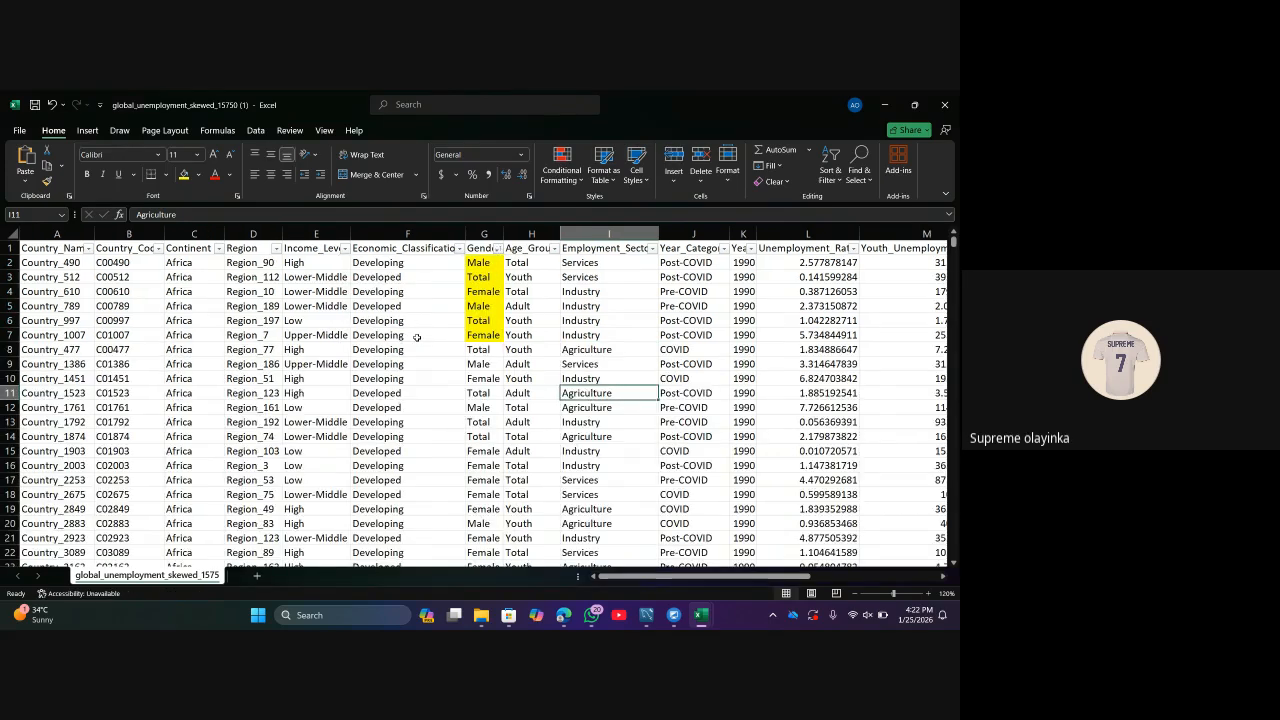
# Filter the Gender column to show only Female.
pyautogui.click(497, 248)
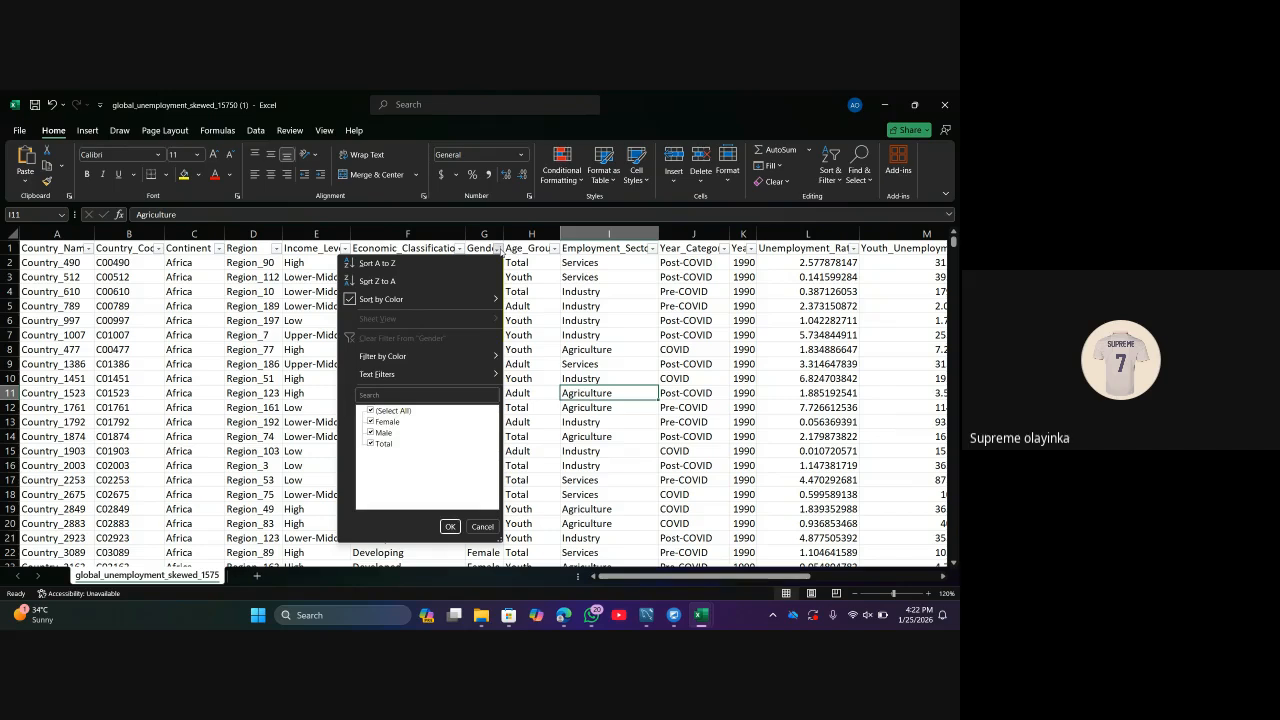
pyautogui.moveTo(403, 360)
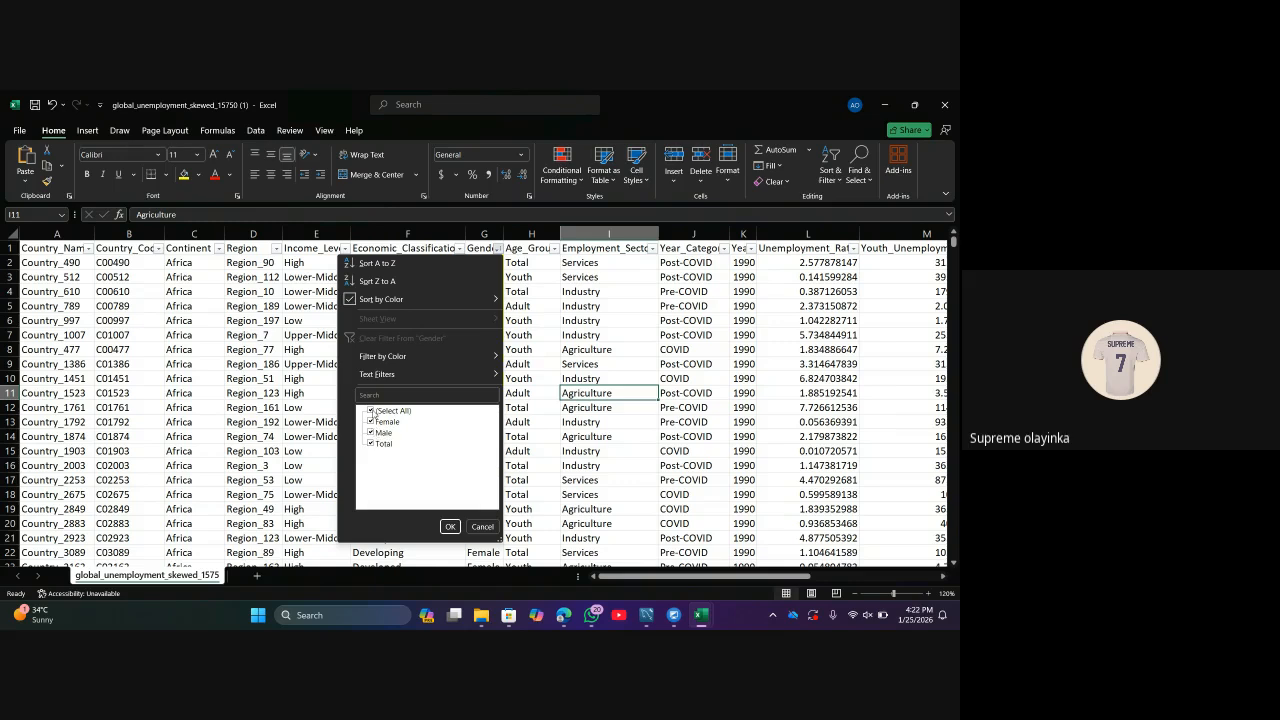
pyautogui.click(371, 411)
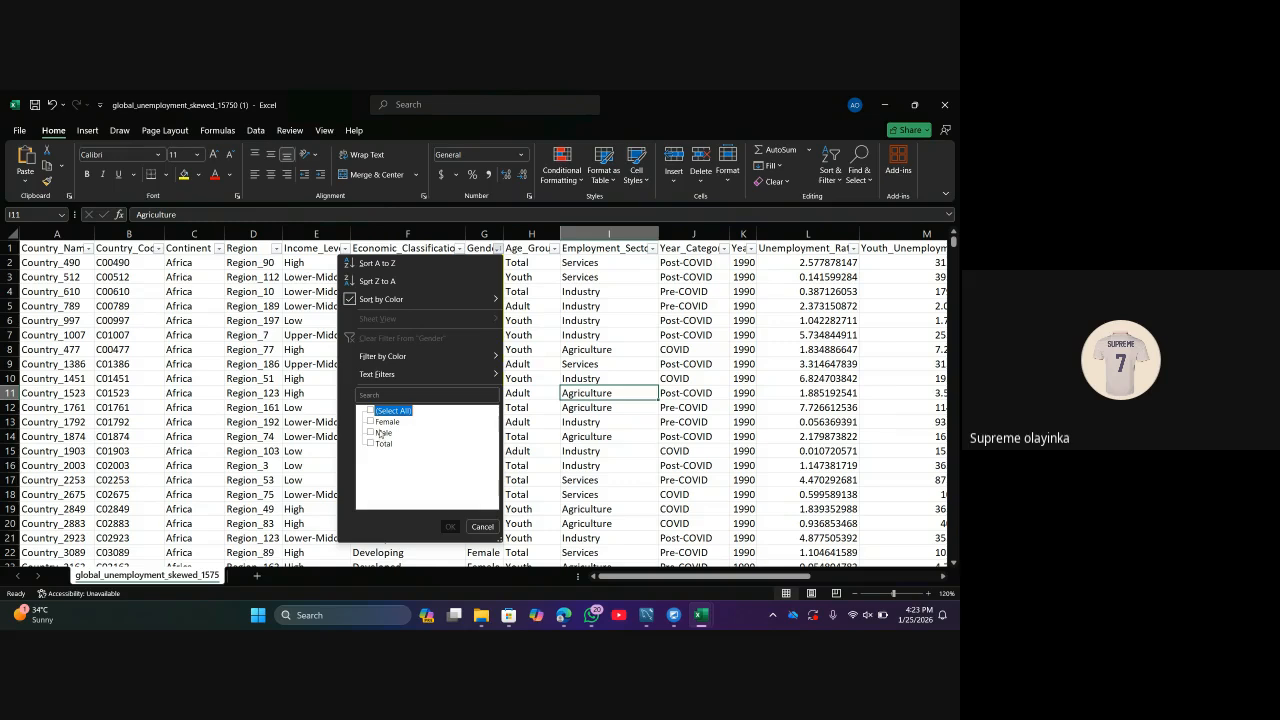
pyautogui.click(371, 421)
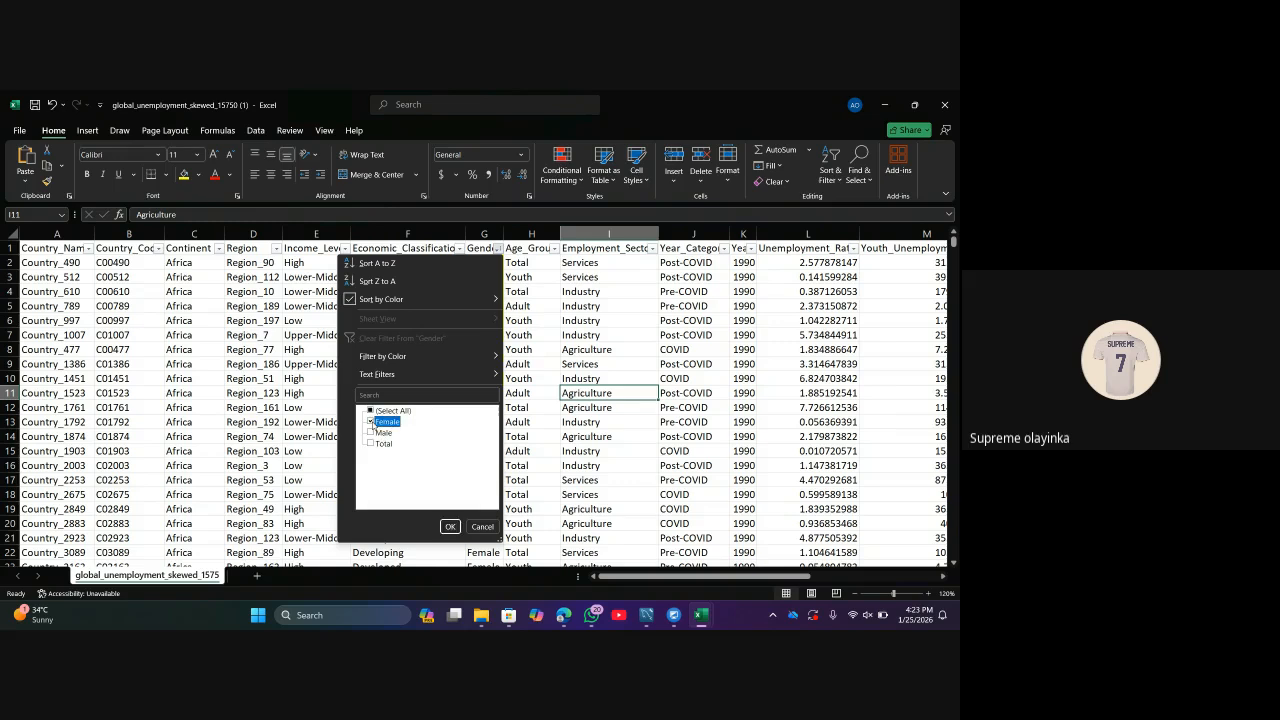
pyautogui.click(450, 526)
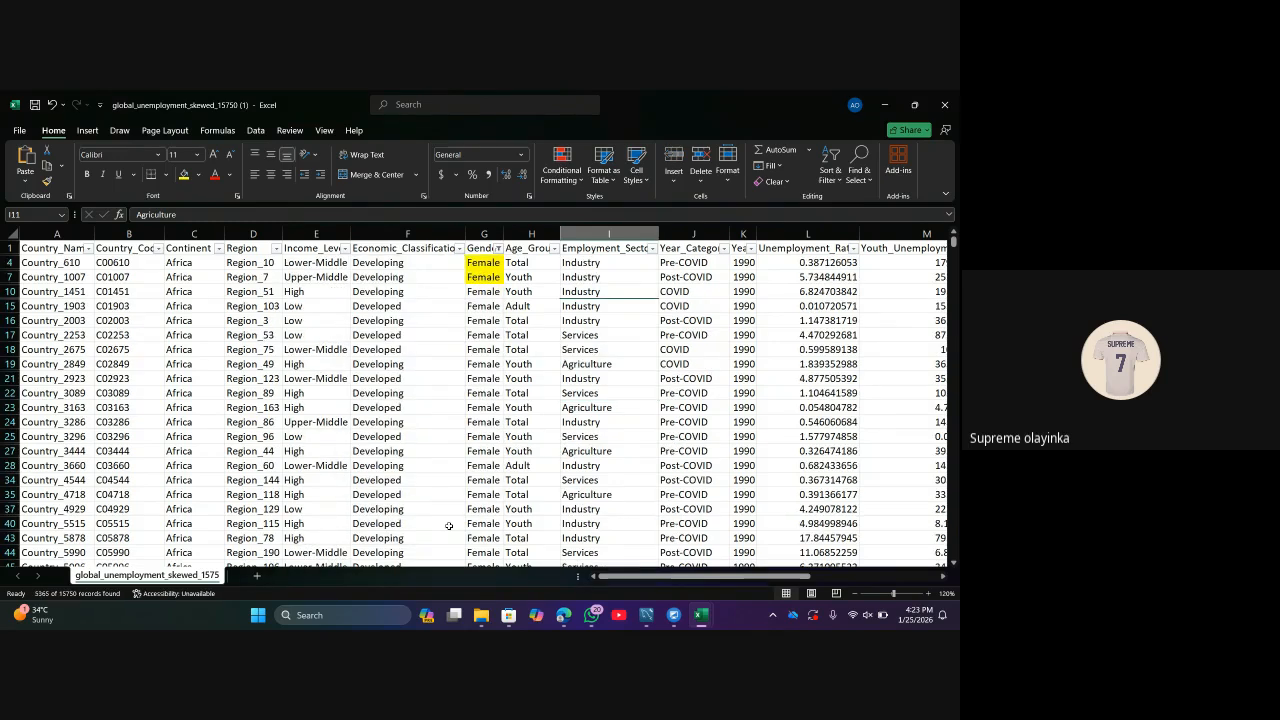
# Look through the rows filtered to Female, down the sheet and across its columns.
pyautogui.scroll(-20, 473, 366)
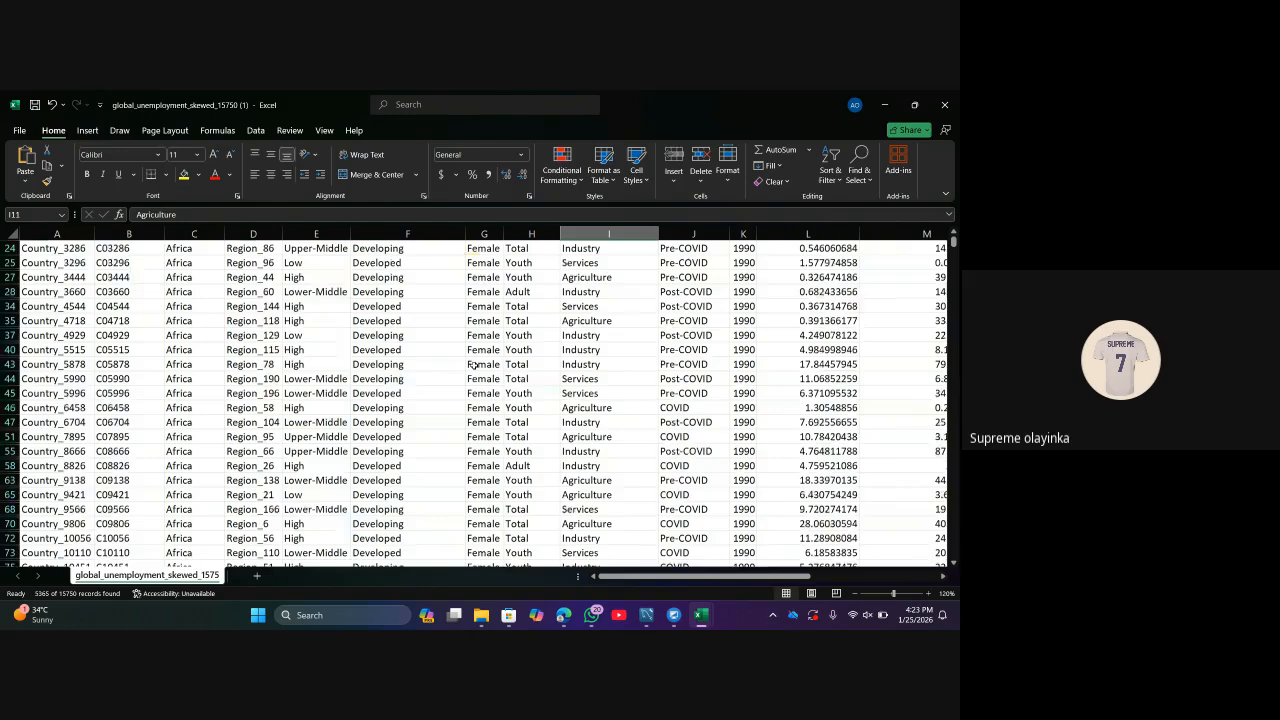
pyautogui.scroll(-20, 473, 366)
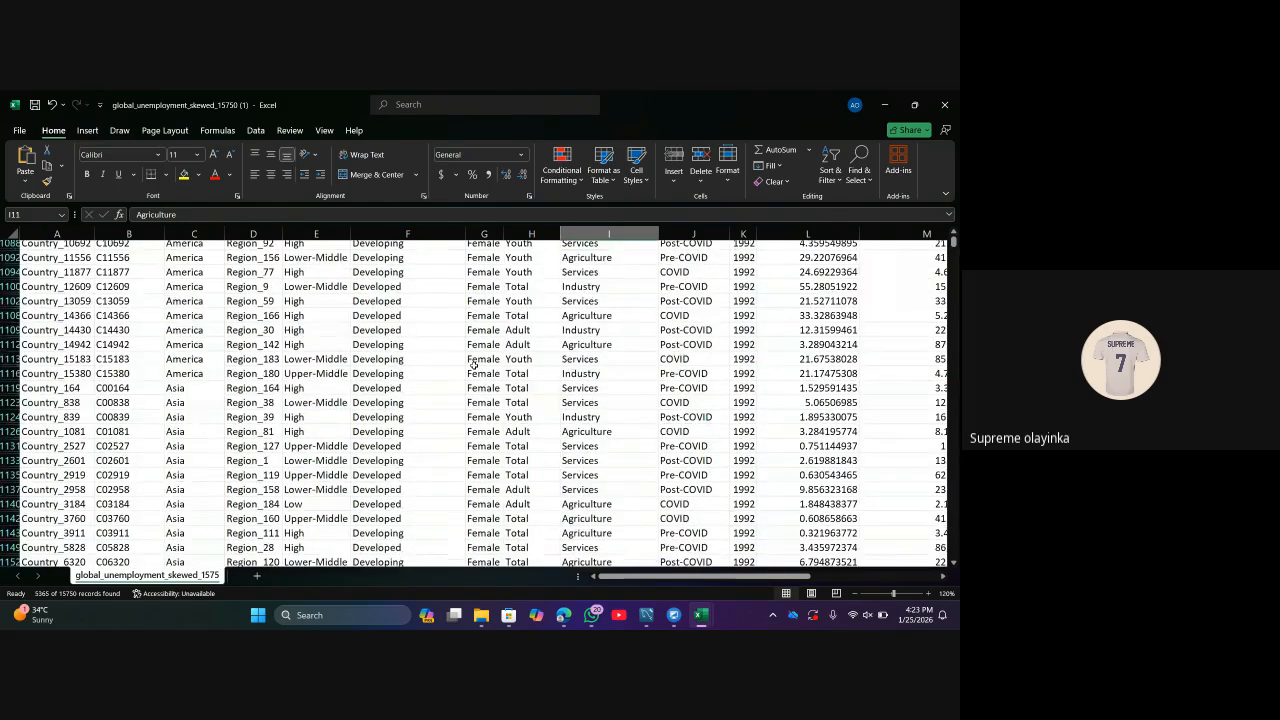
pyautogui.scroll(15, 473, 366)
pyautogui.hscroll(3, 473, 366)
pyautogui.scroll(20, 474, 366)
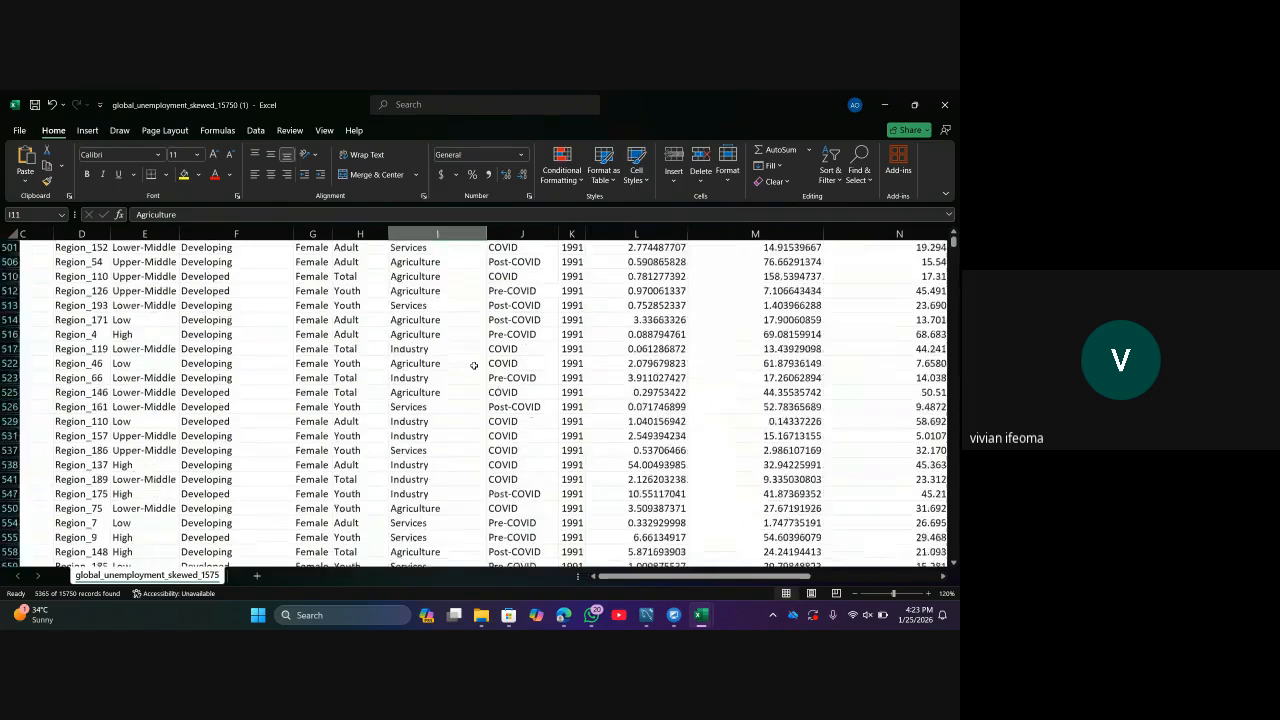
pyautogui.scroll(6, 474, 366)
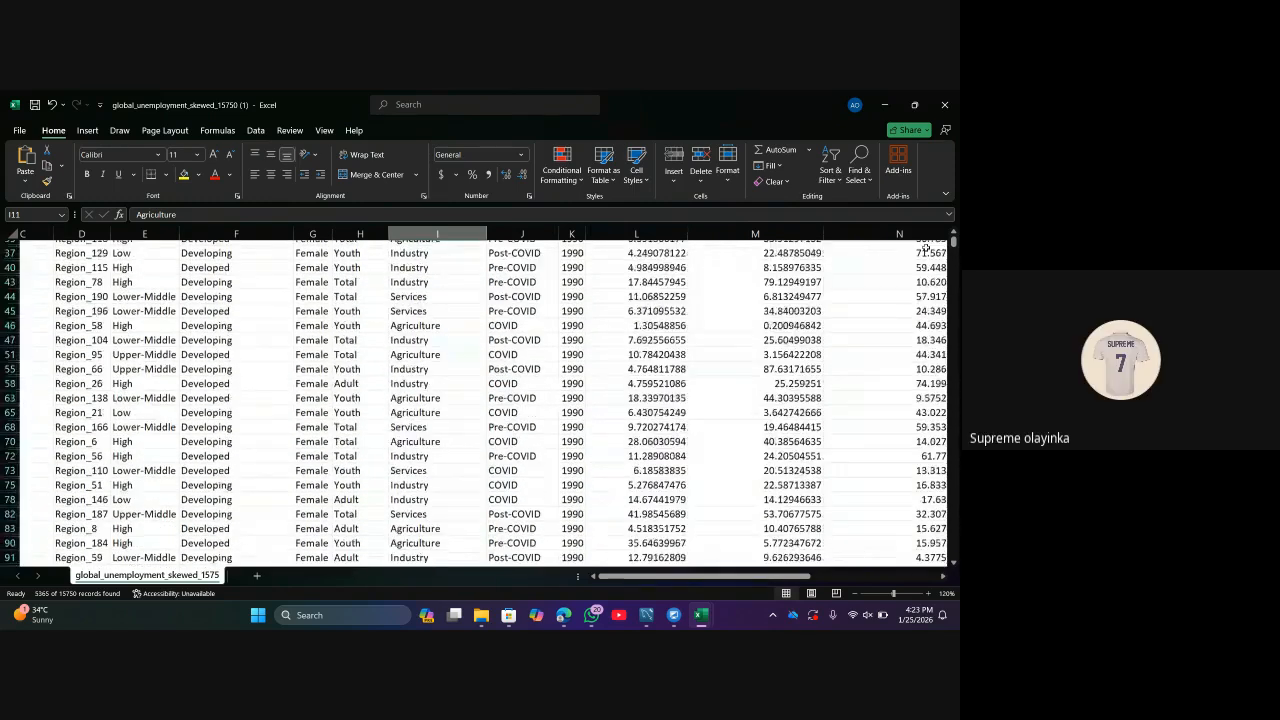
pyautogui.scroll(5, 954, 241)
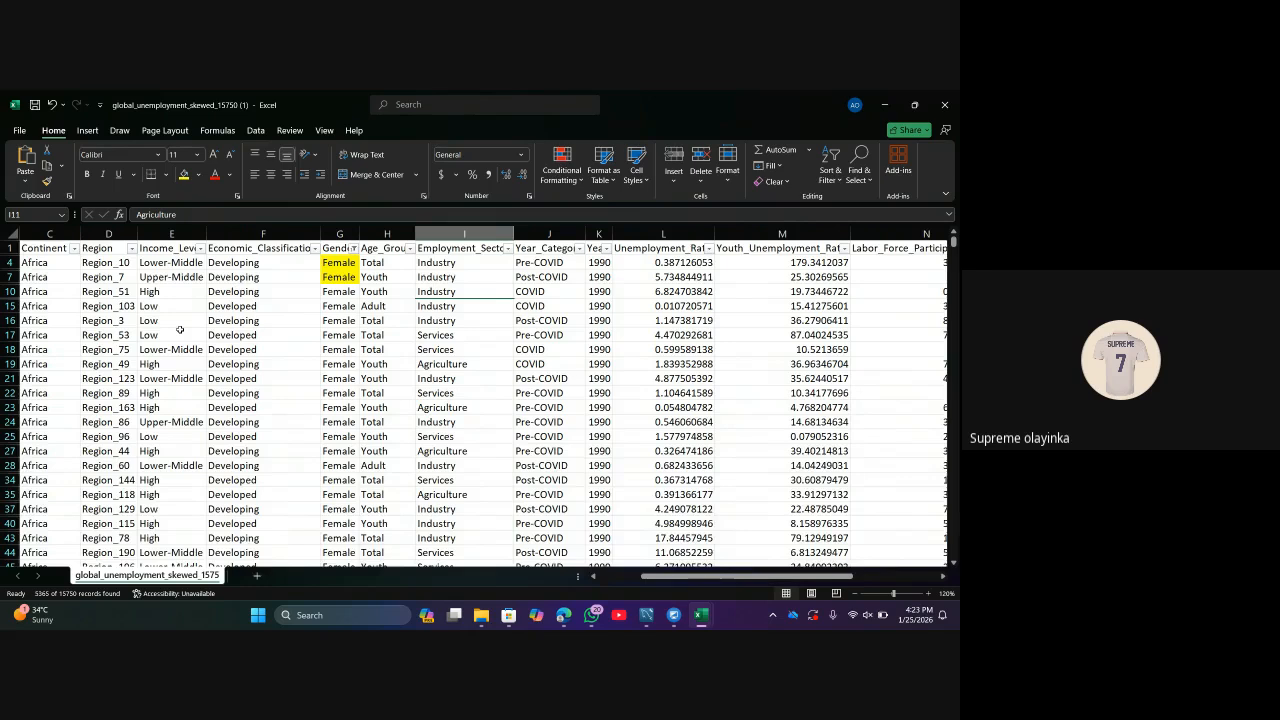
pyautogui.hscroll(-3, 167, 317)
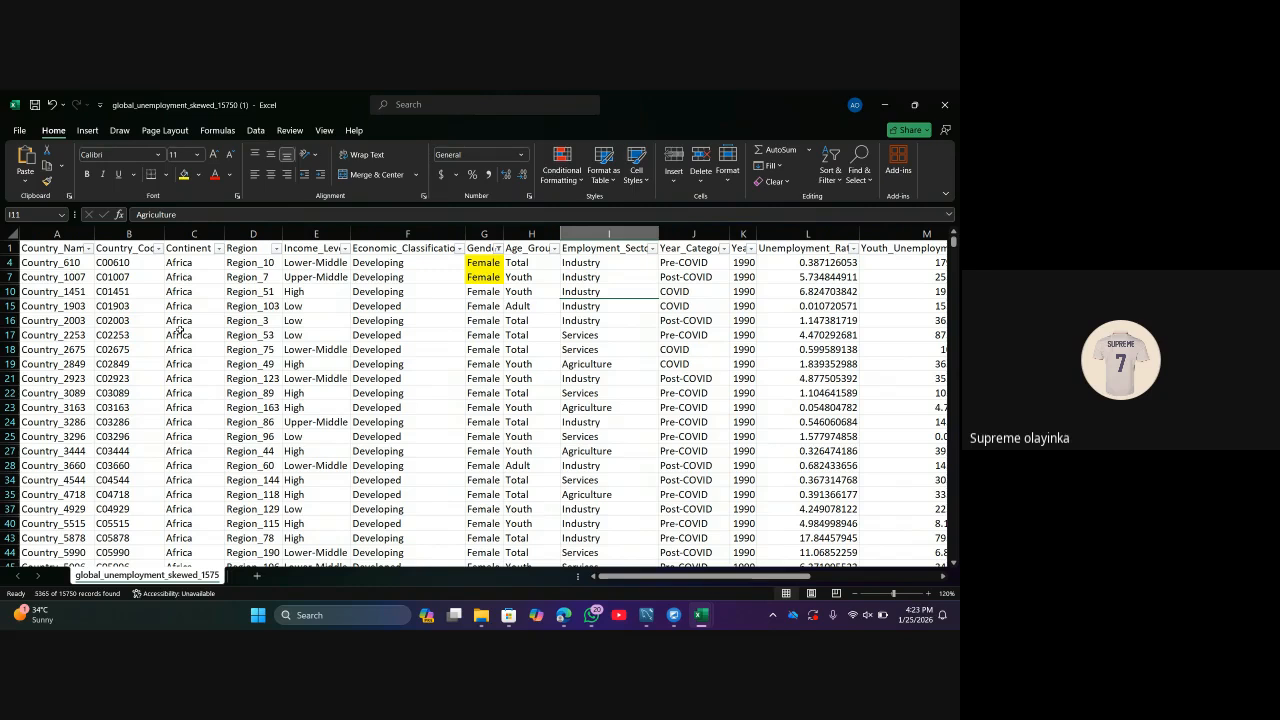
# Reapply the Female-only filter on the Gender column, and undo the filtering to show all rows.
pyautogui.click(498, 247)
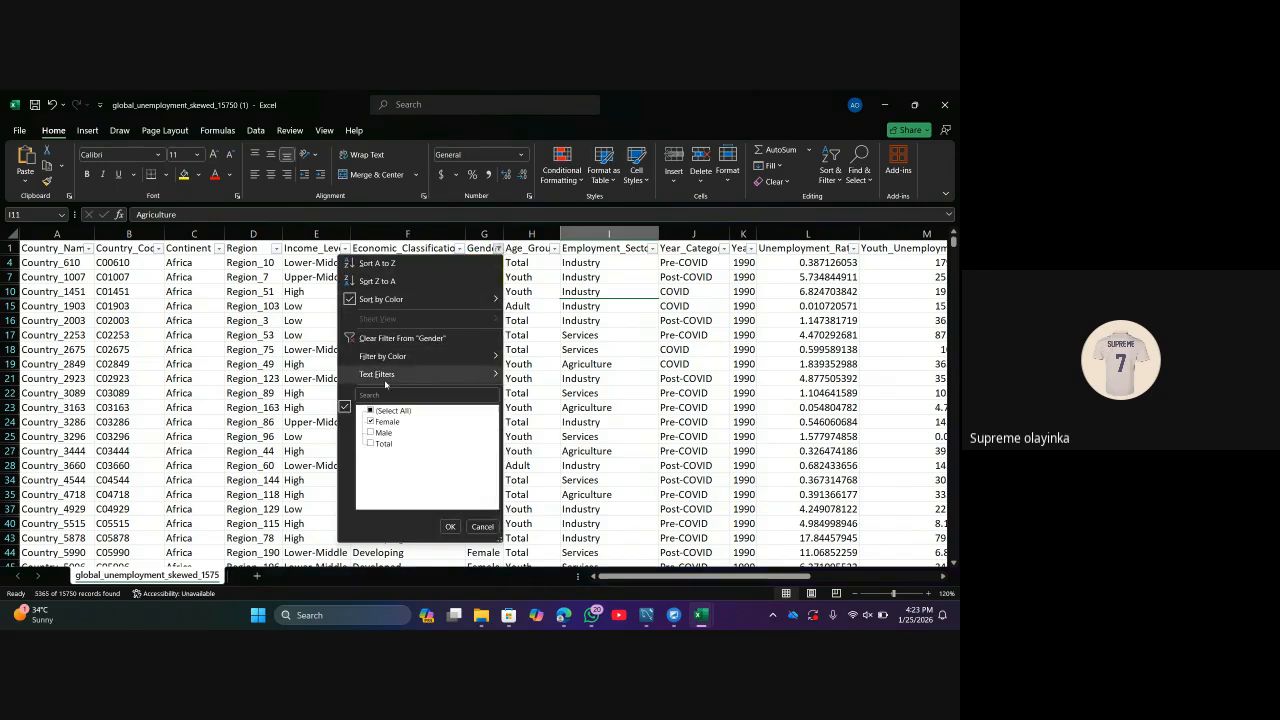
pyautogui.click(371, 411)
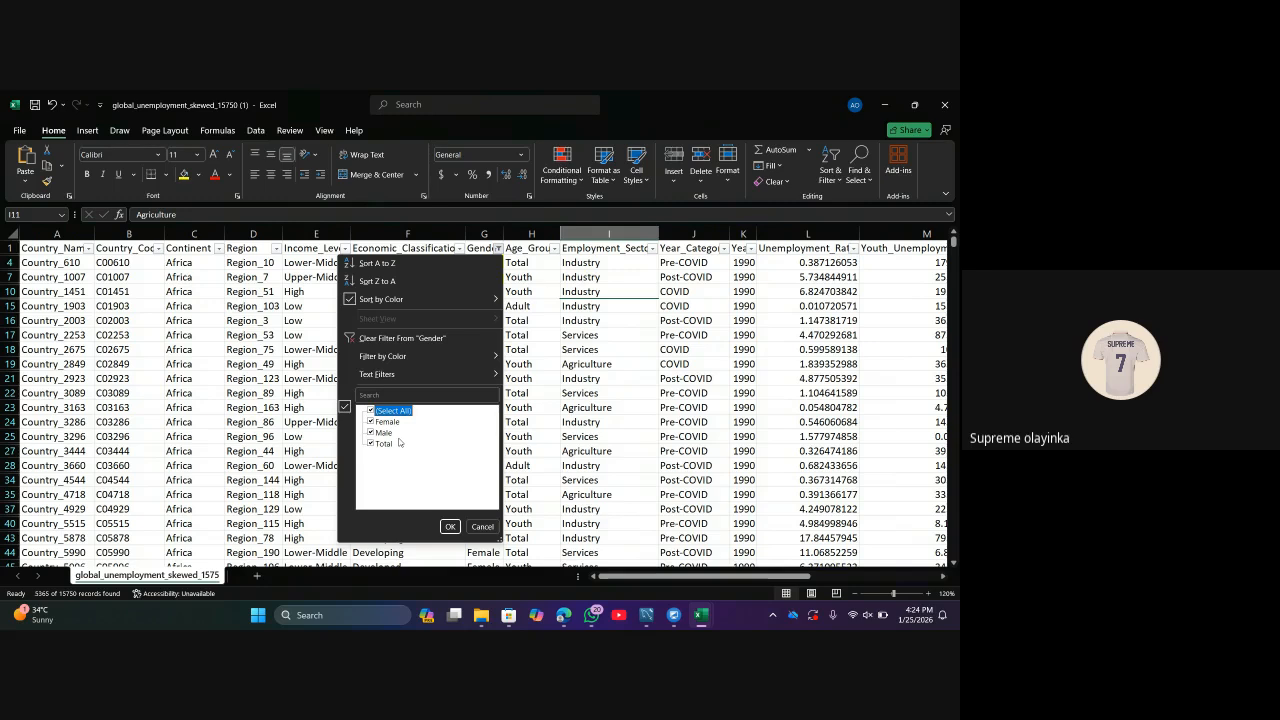
pyautogui.click(371, 410)
pyautogui.click(371, 421)
pyautogui.click(450, 526)
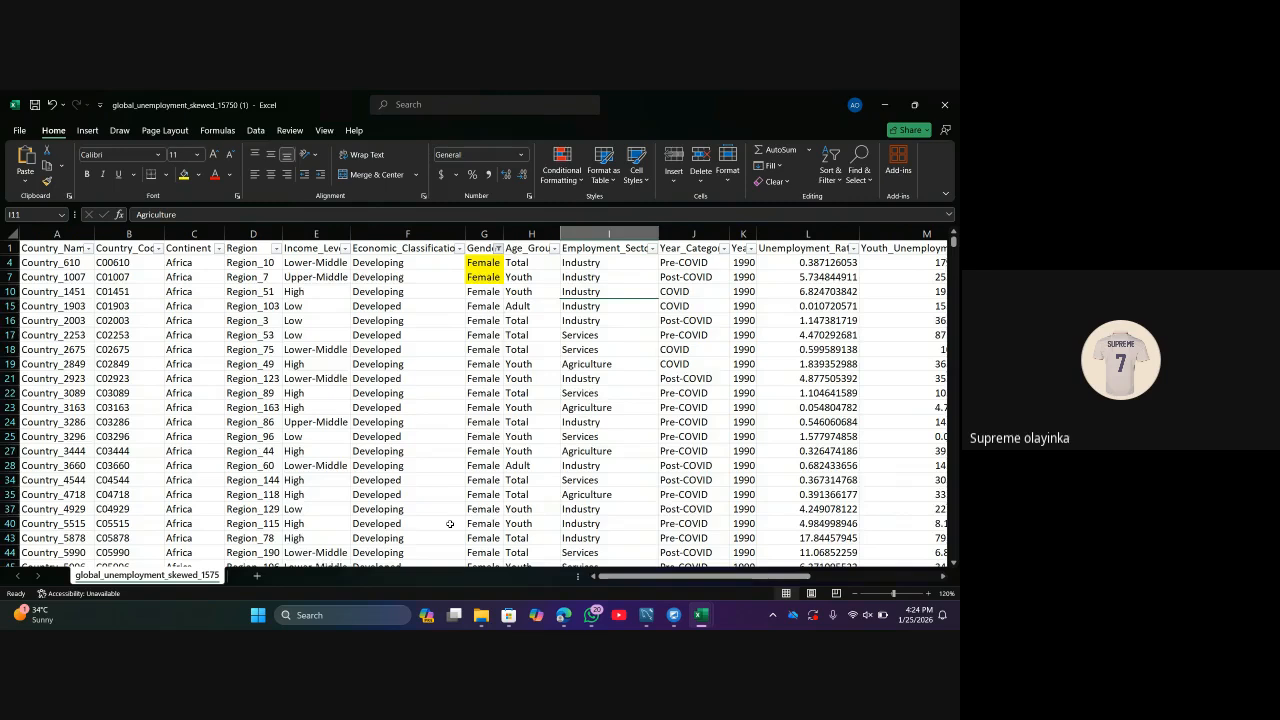
pyautogui.hotkey('ctrl', 'z')
pyautogui.click(480, 350)
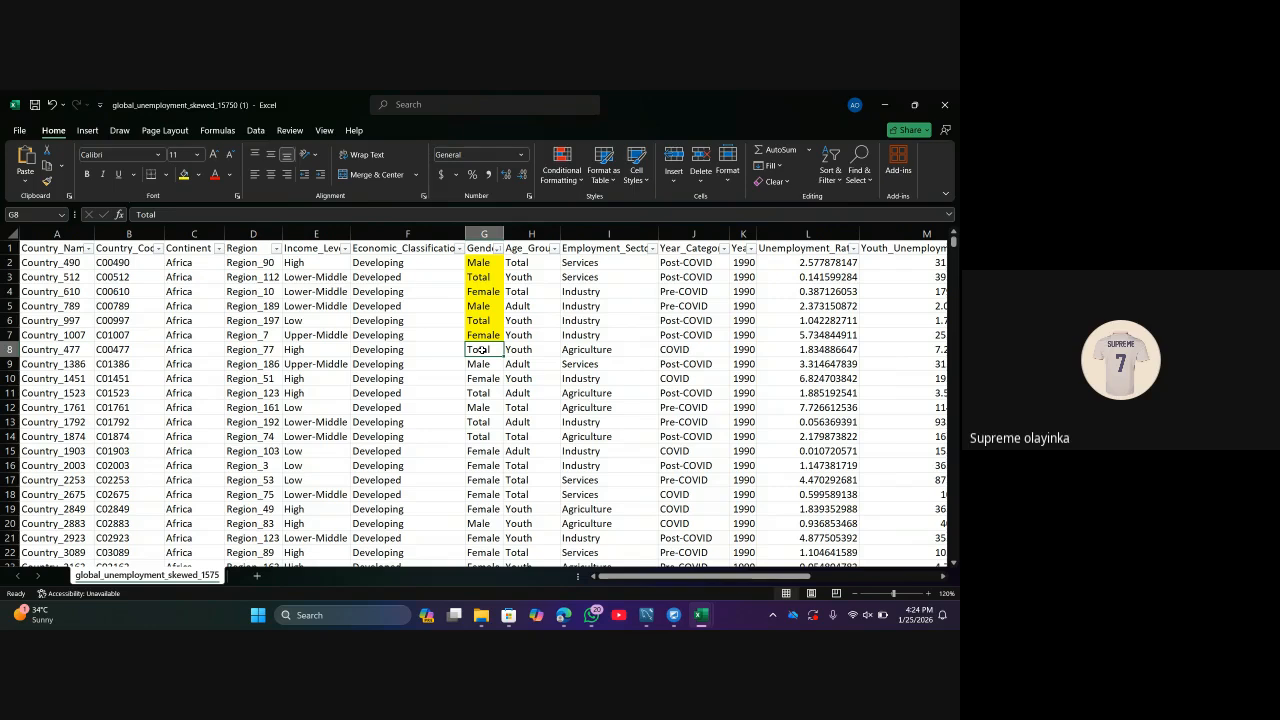
# Replace all cells reading "Total" with "Unknown" throughout the sheet, and close the Find and Replace dialog.
pyautogui.click(256, 131)
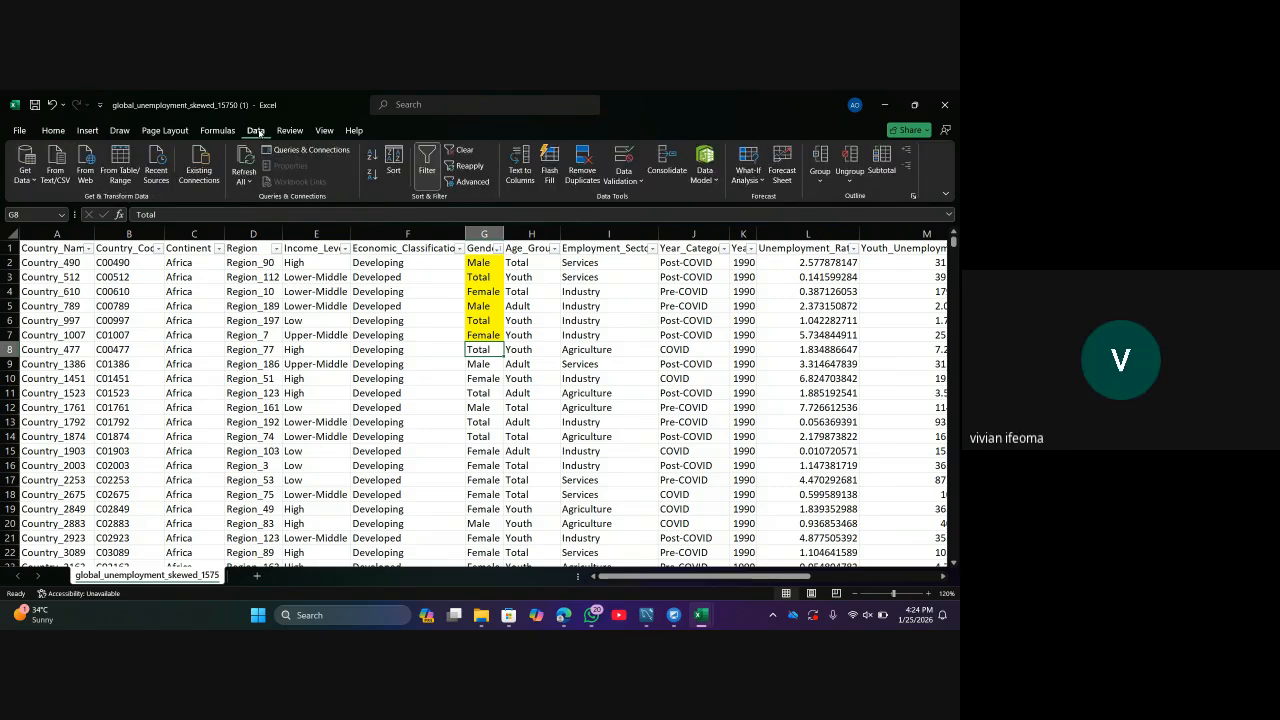
pyautogui.click(55, 131)
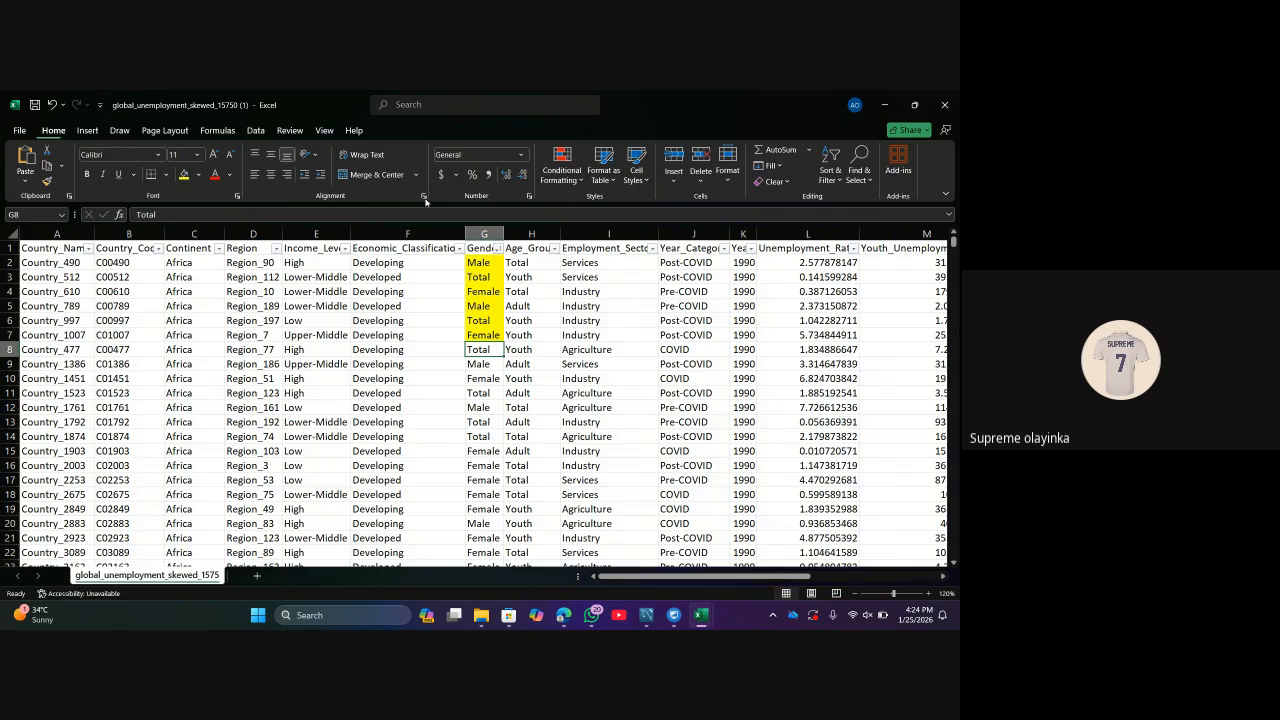
pyautogui.click(858, 179)
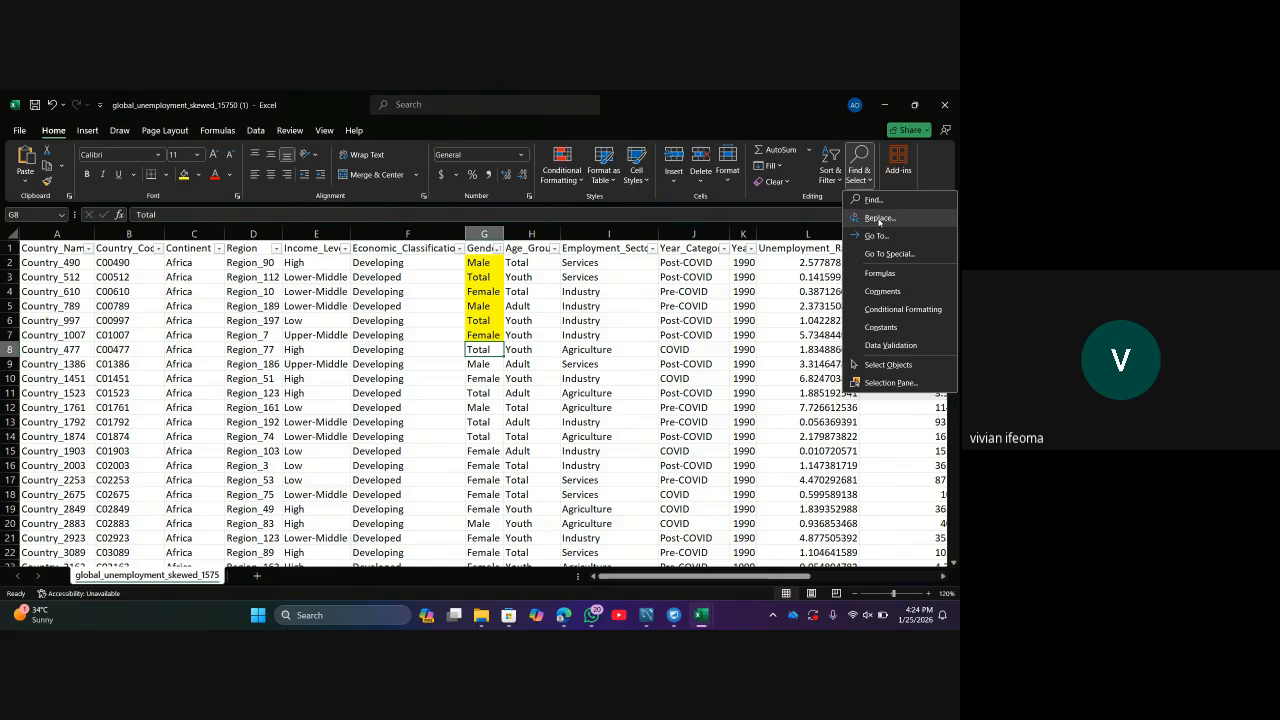
pyautogui.click(878, 218)
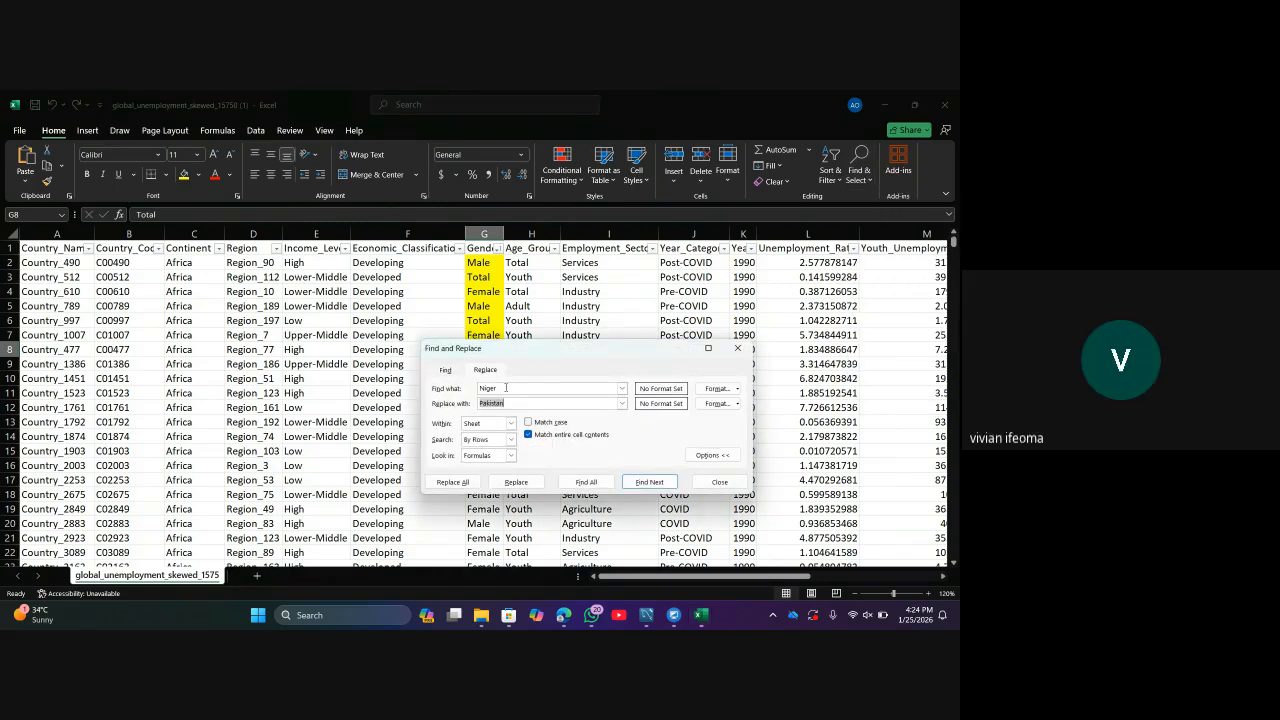
pyautogui.click(505, 387)
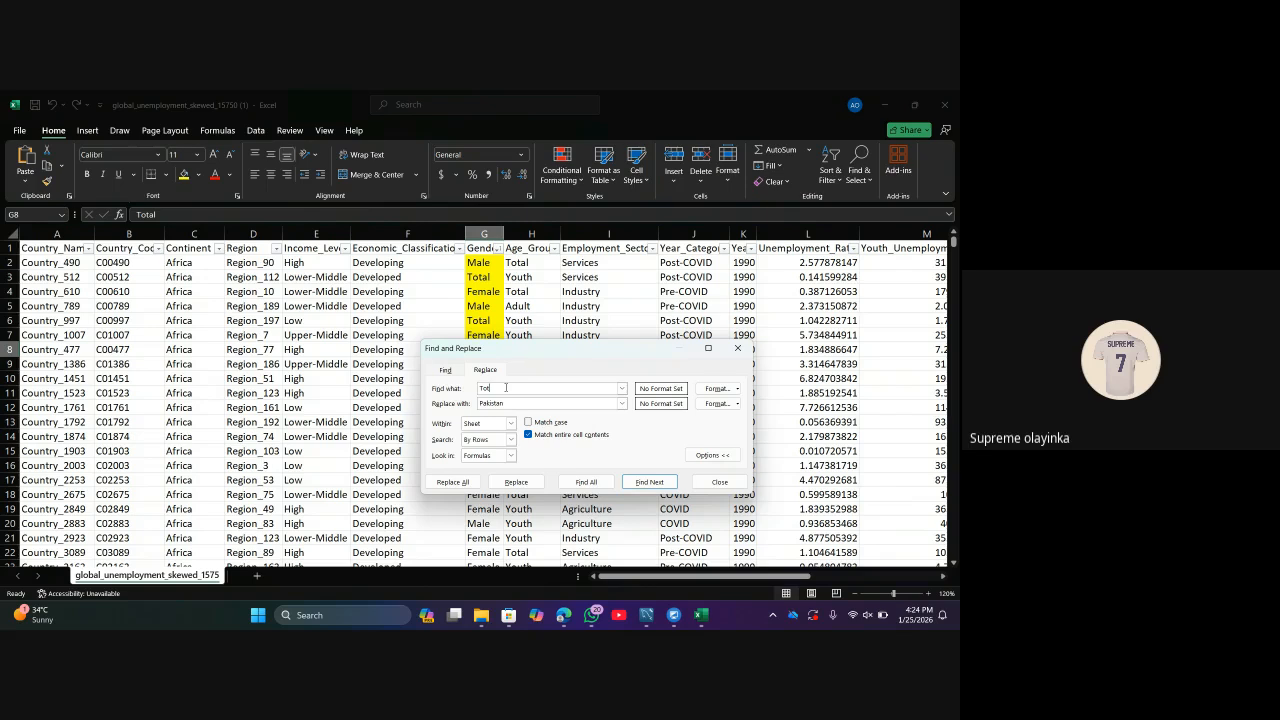
pyautogui.write('Total')
pyautogui.write('Un')
pyautogui.write('known')
pyautogui.click(455, 483)
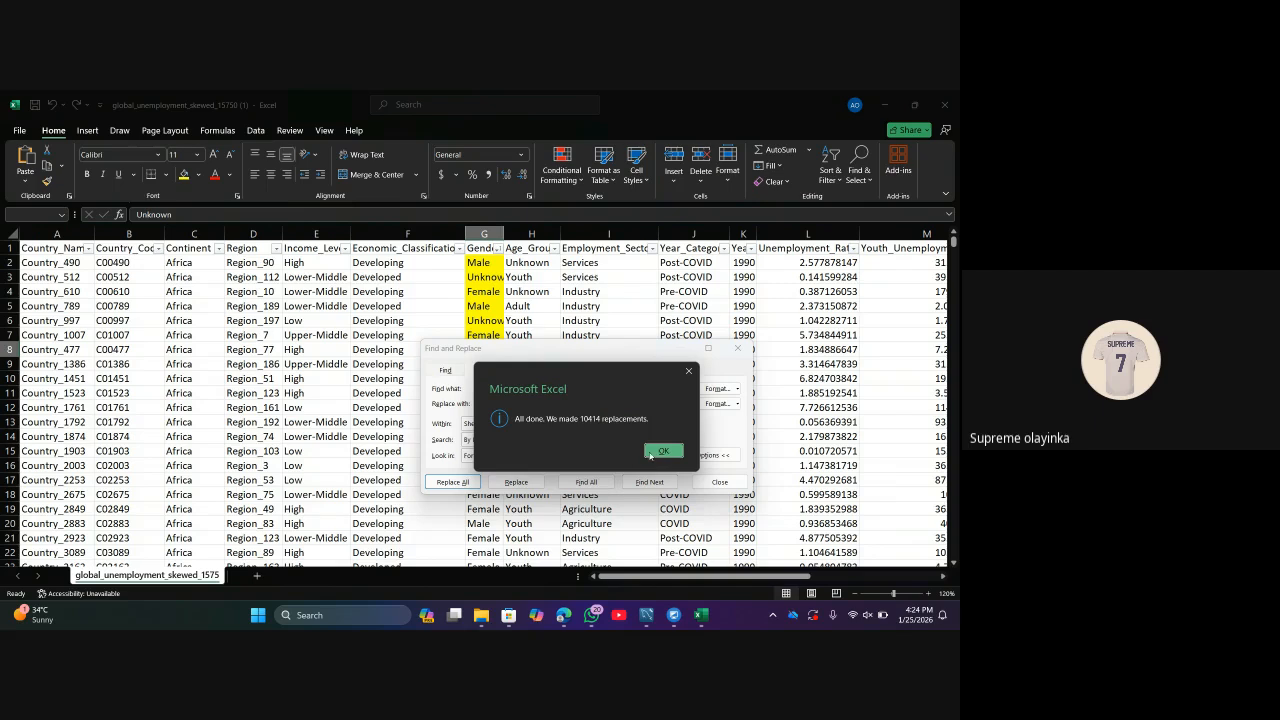
pyautogui.click(665, 455)
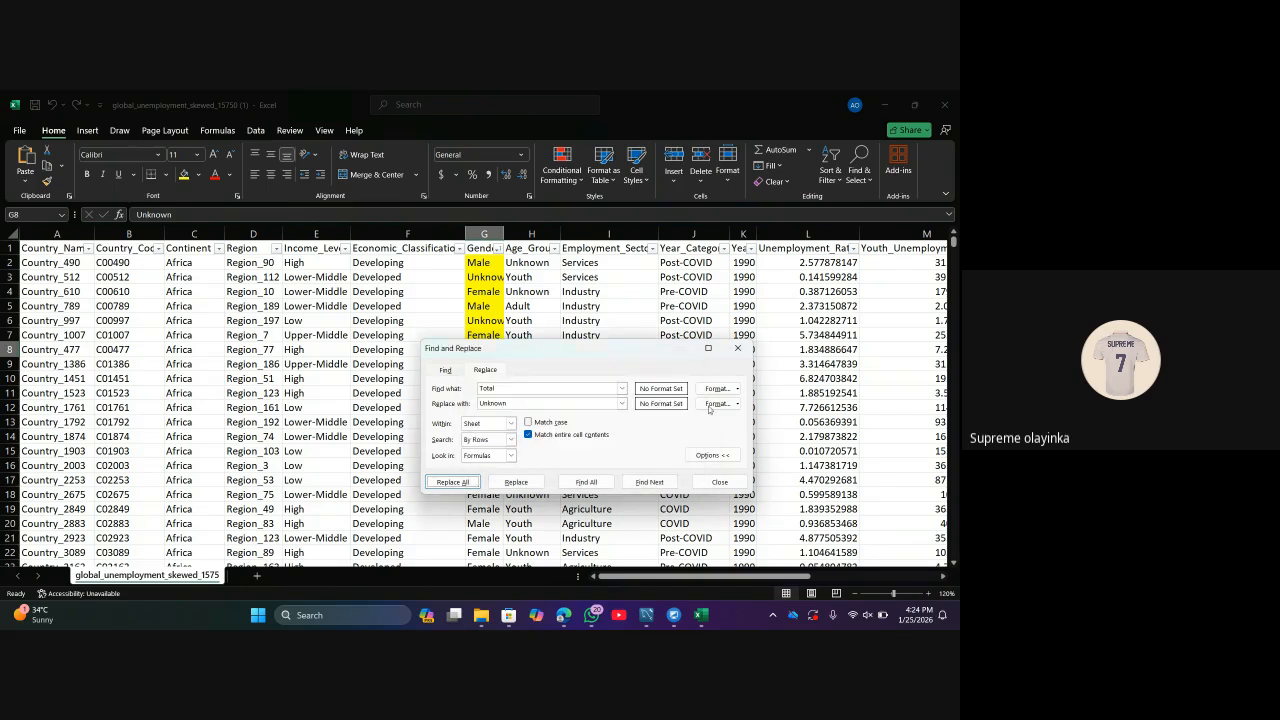
pyautogui.click(739, 348)
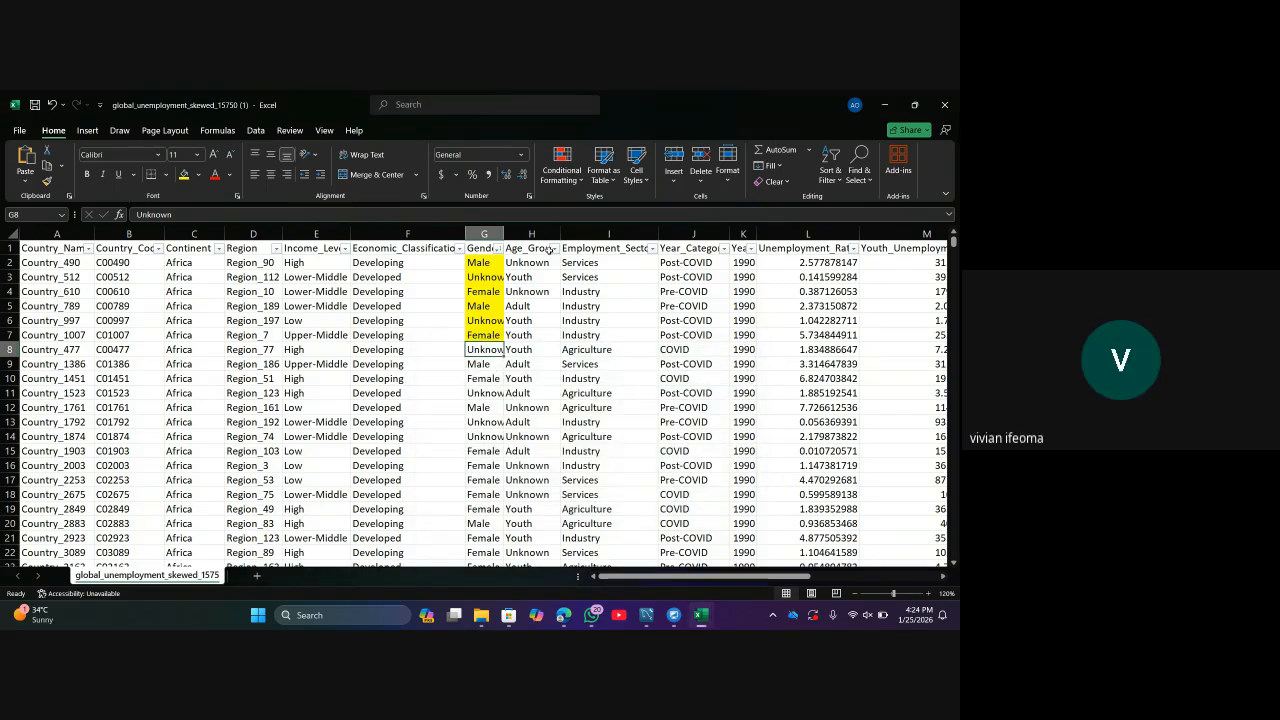
# Check the values listed in the Gender column's filter, and autofit the width of that column.
pyautogui.click(498, 248)
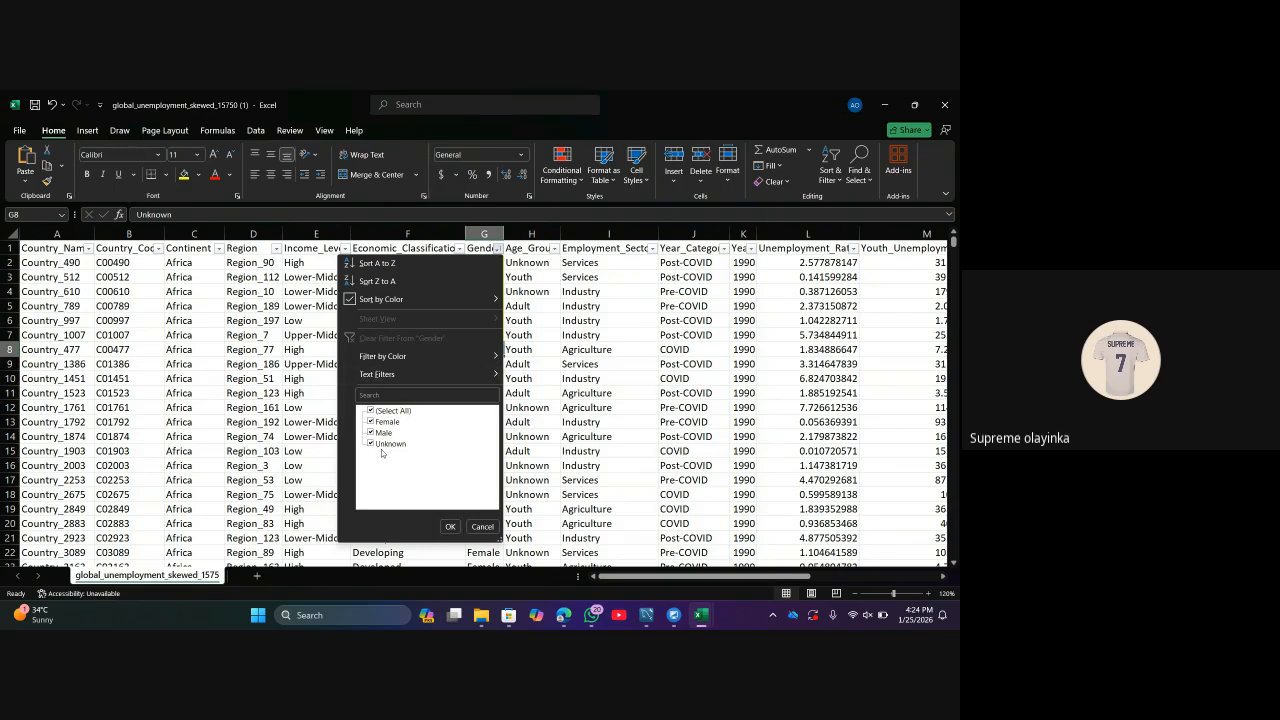
pyautogui.click(450, 526)
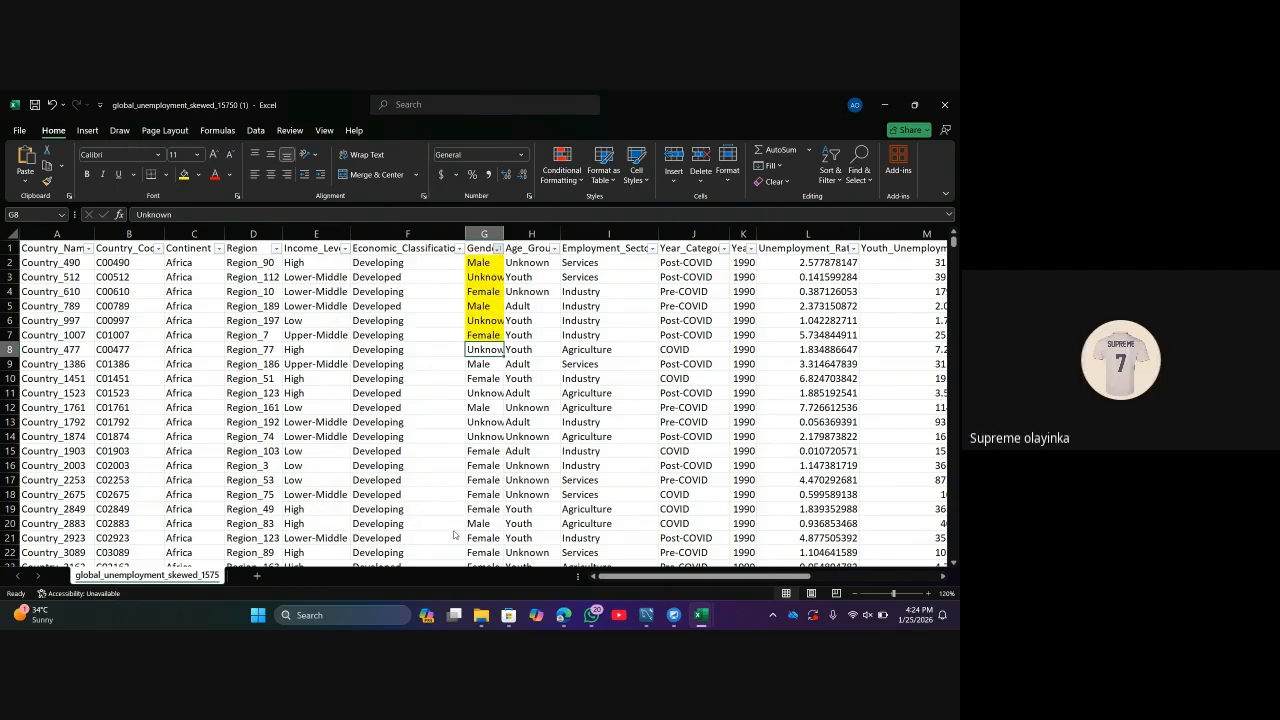
pyautogui.doubleClick(504, 232)
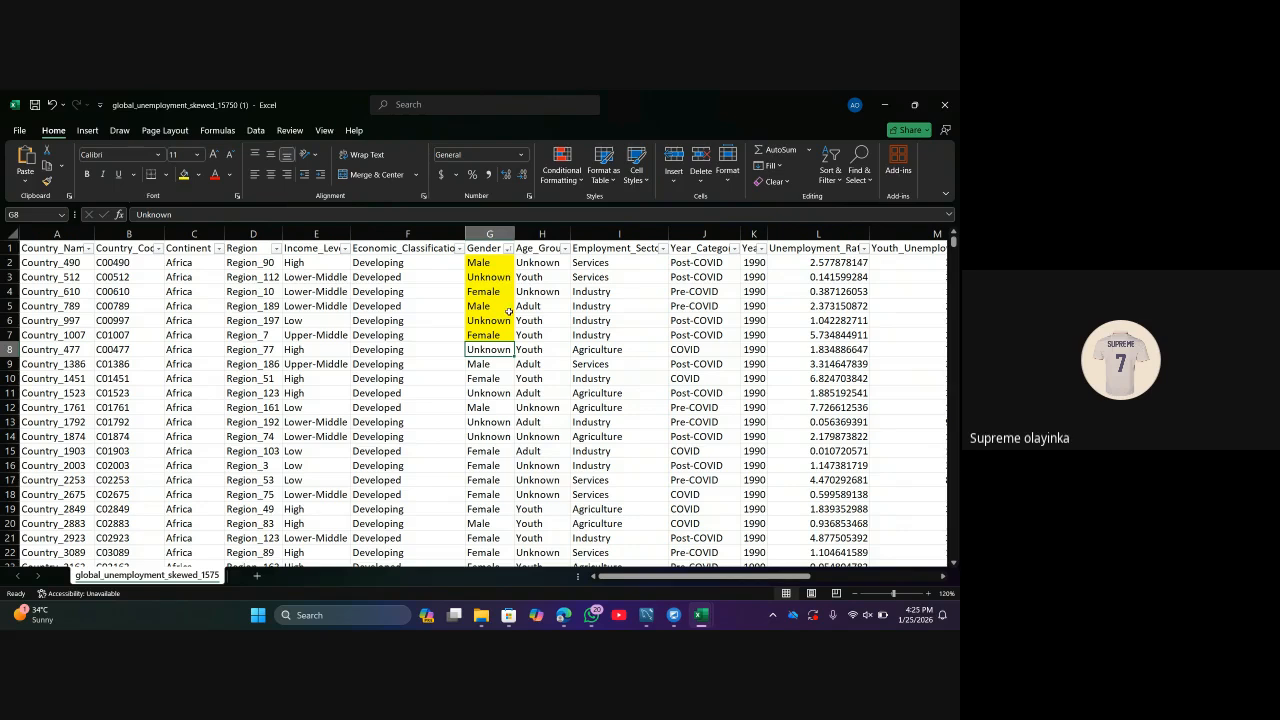
pyautogui.click(528, 424)
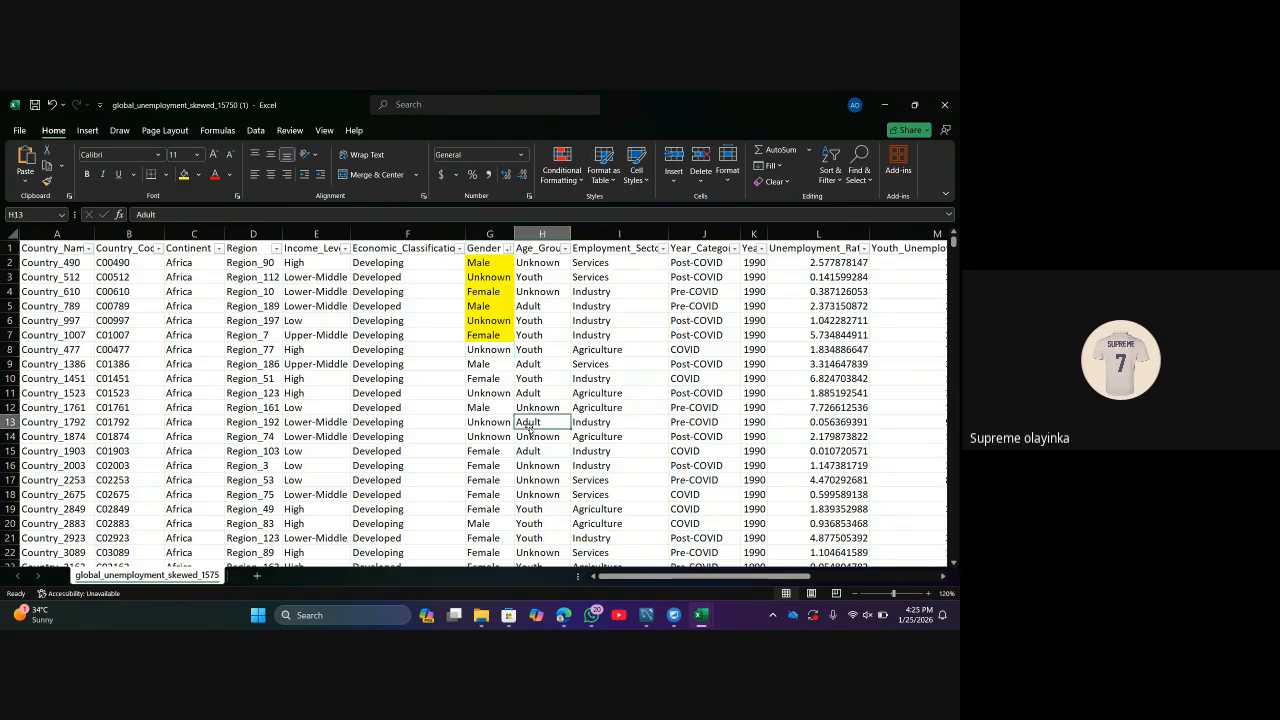
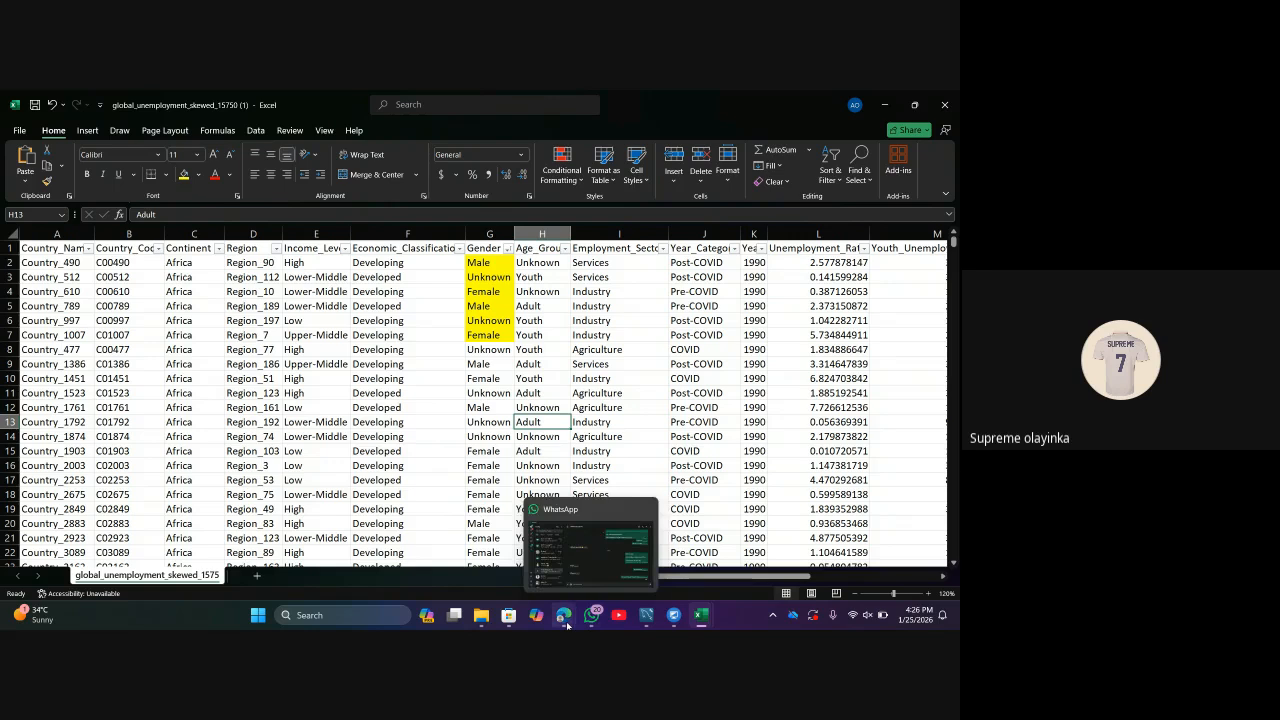
# Switch to the Google Meet call in the browser and leave it without ending it for everyone.
pyautogui.moveTo(566, 622)
pyautogui.click(534, 548)
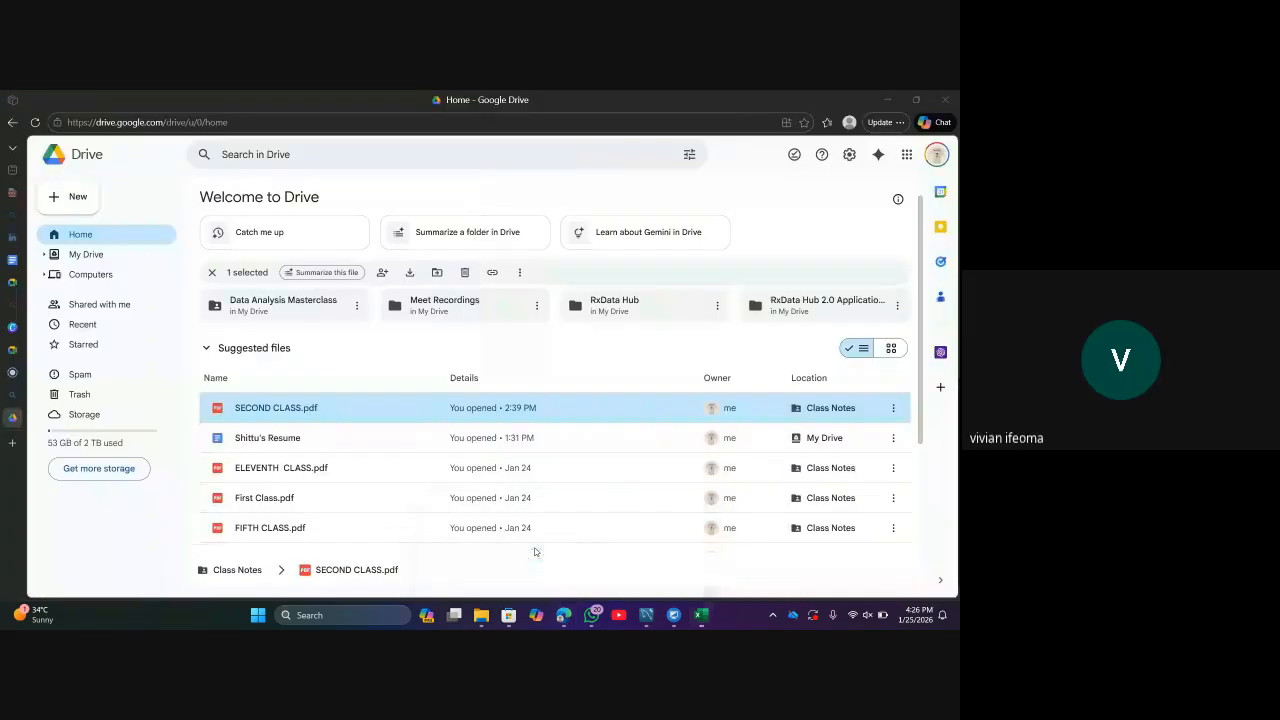
pyautogui.click(13, 377)
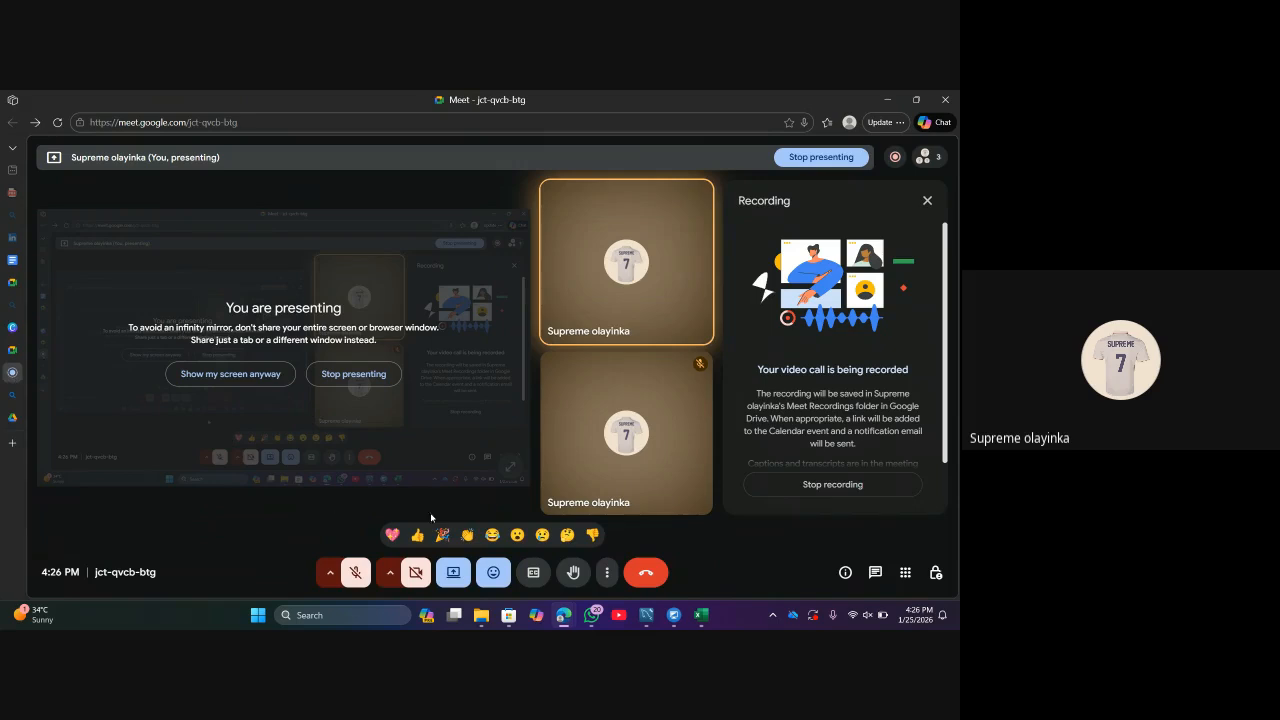
pyautogui.click(643, 572)
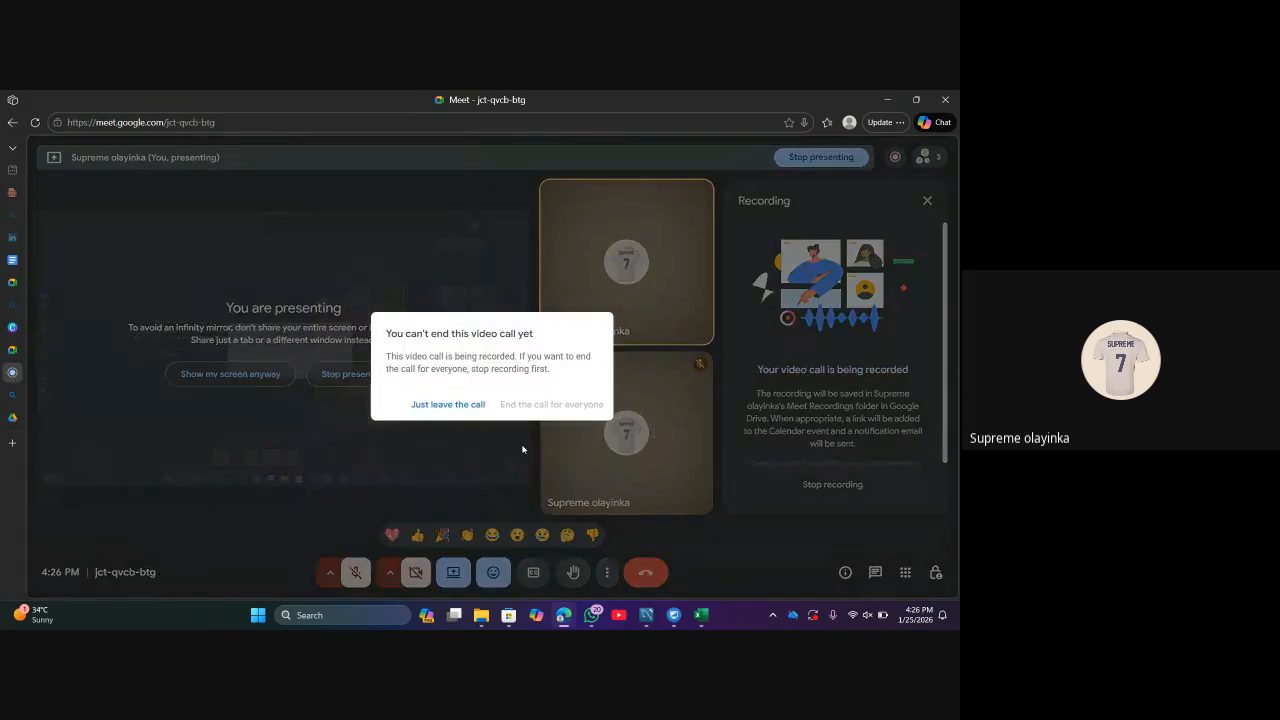
pyautogui.click(447, 404)
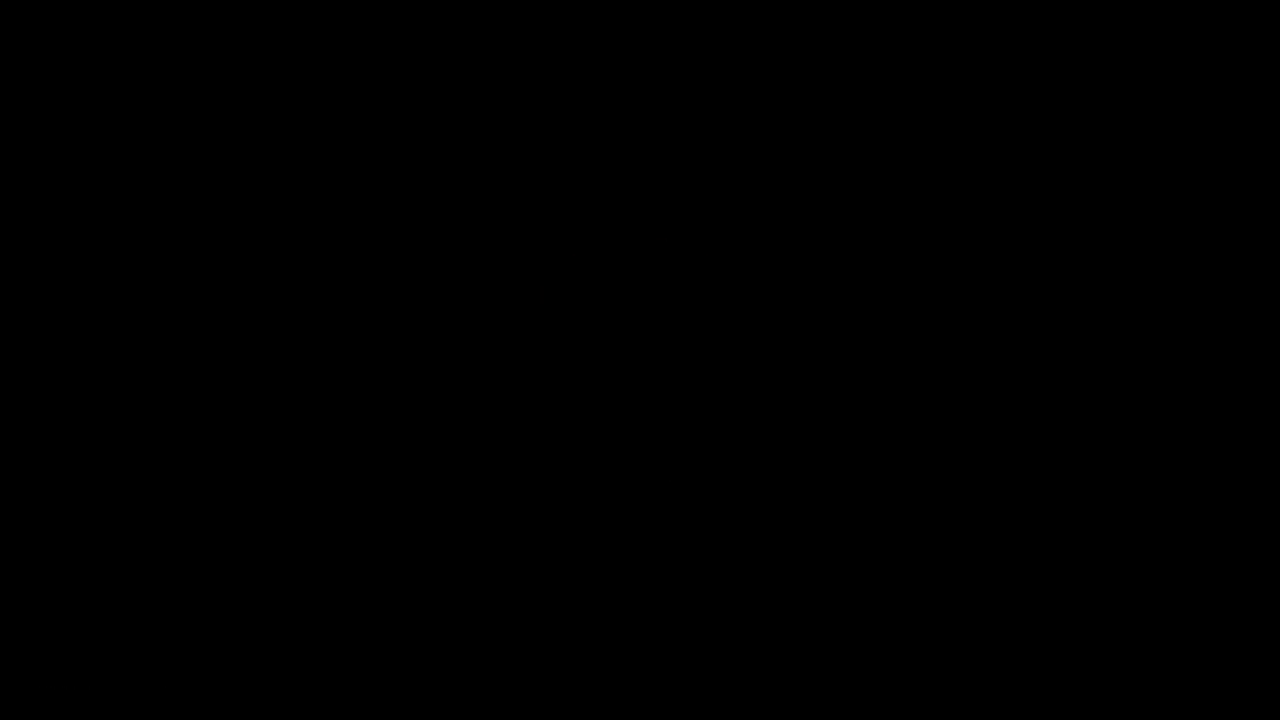